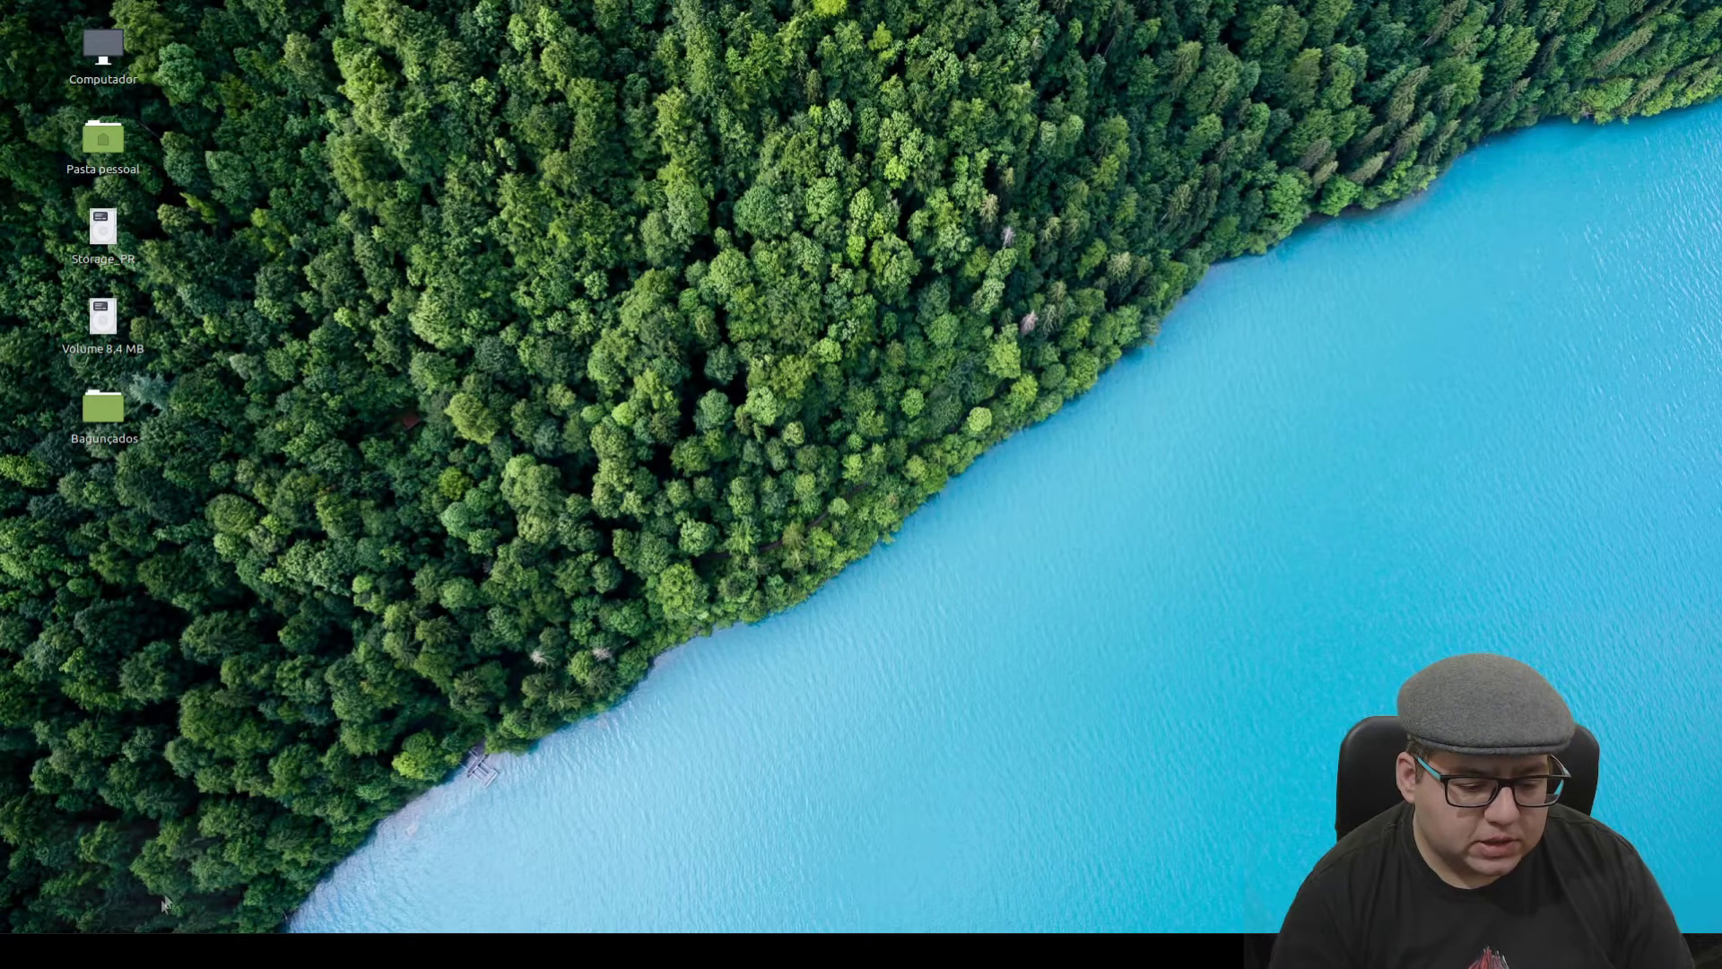
- Restore the VirtualBox Manager window and select the Templates group to show its VMs' details
left_click(144, 950)
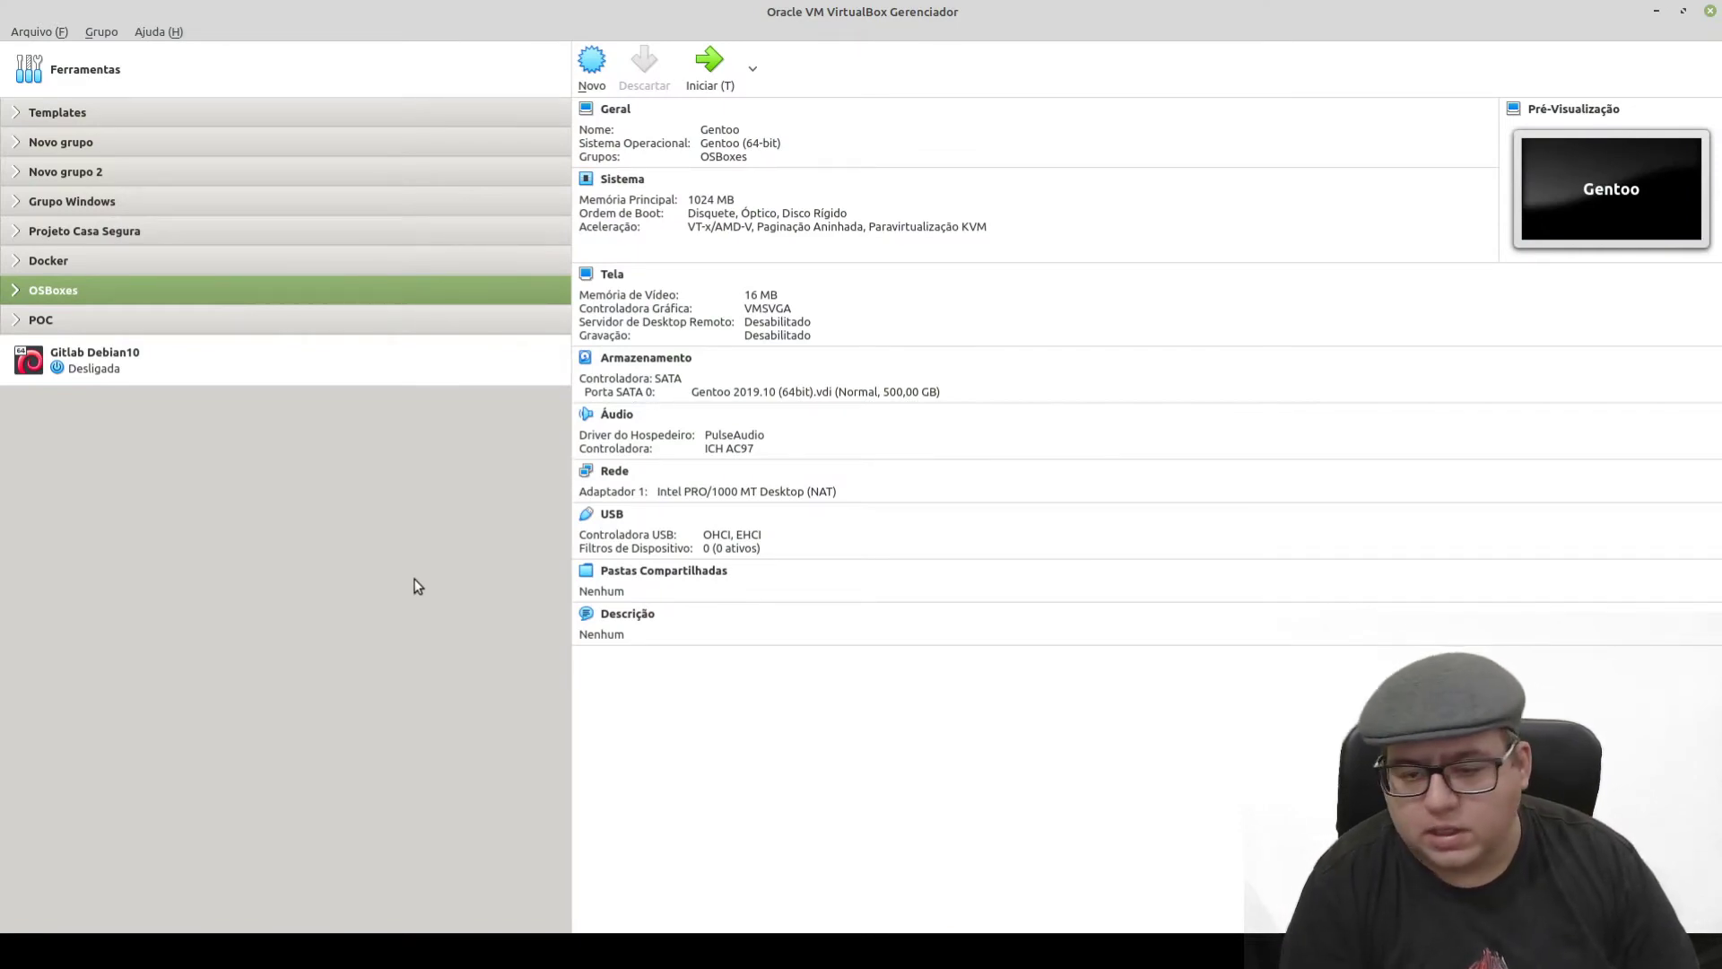
key("Home")
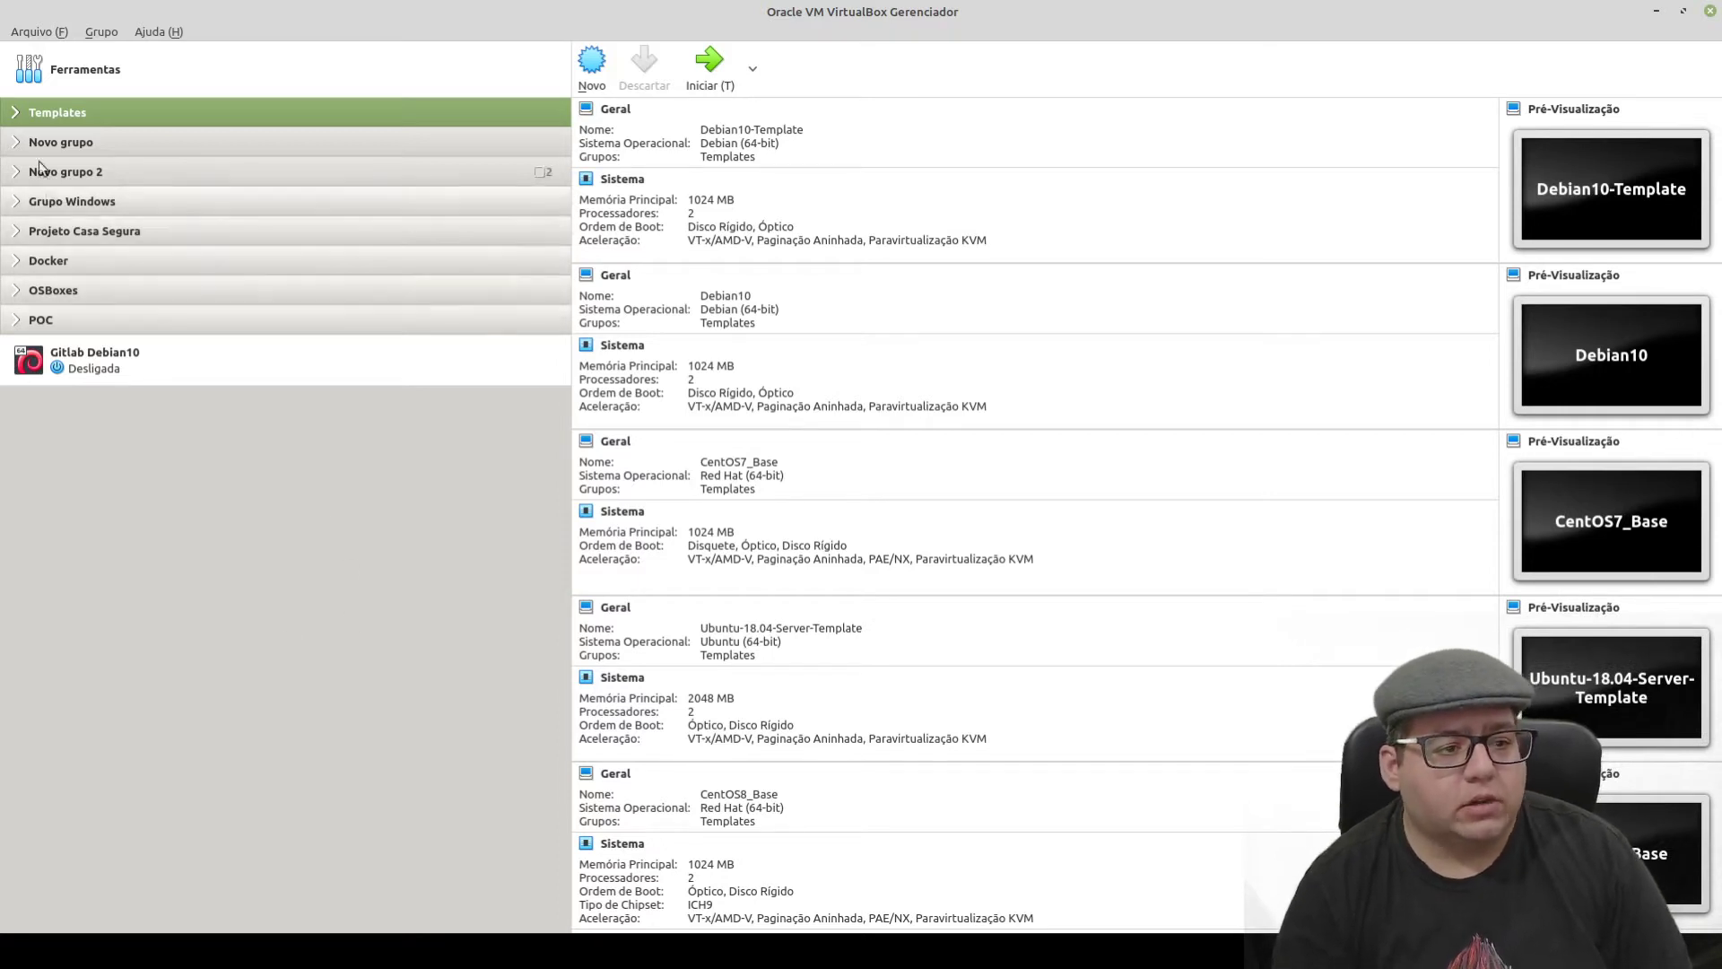
- Expand Templates and view Debian10-Template, Debian10, CentOS7_Base, Ubuntu-18.04-Server-Template, then CentOS8_Base
left_click(13, 112)
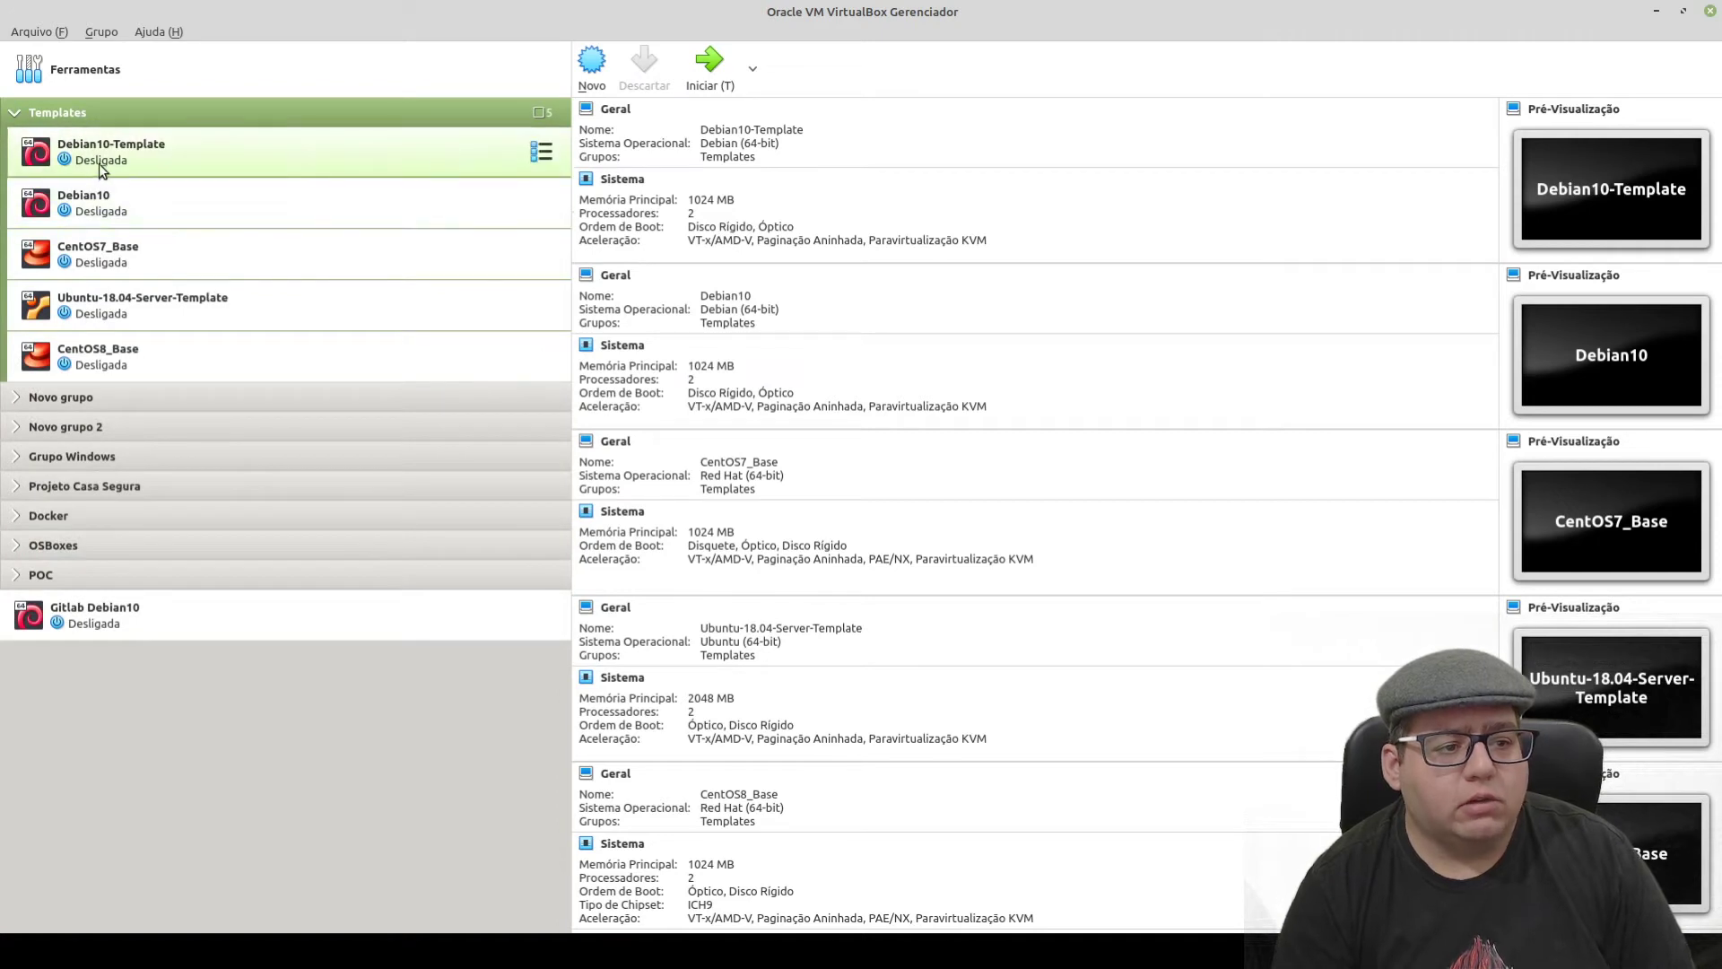
left_click(106, 167)
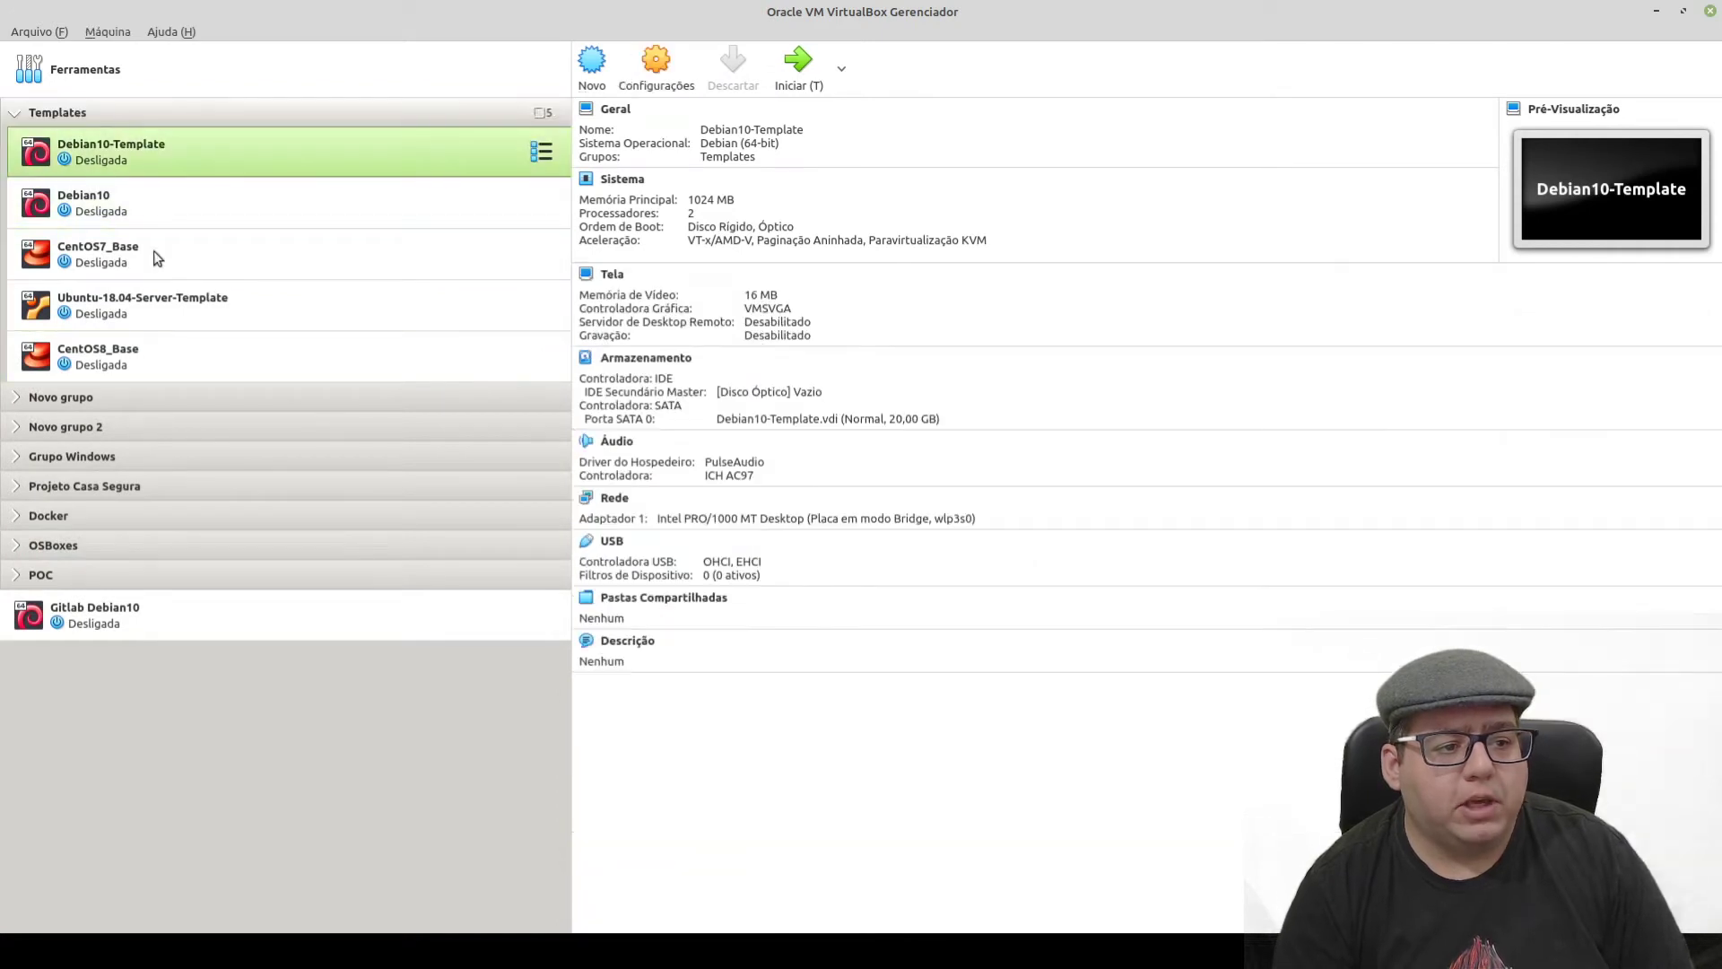
left_click(100, 202)
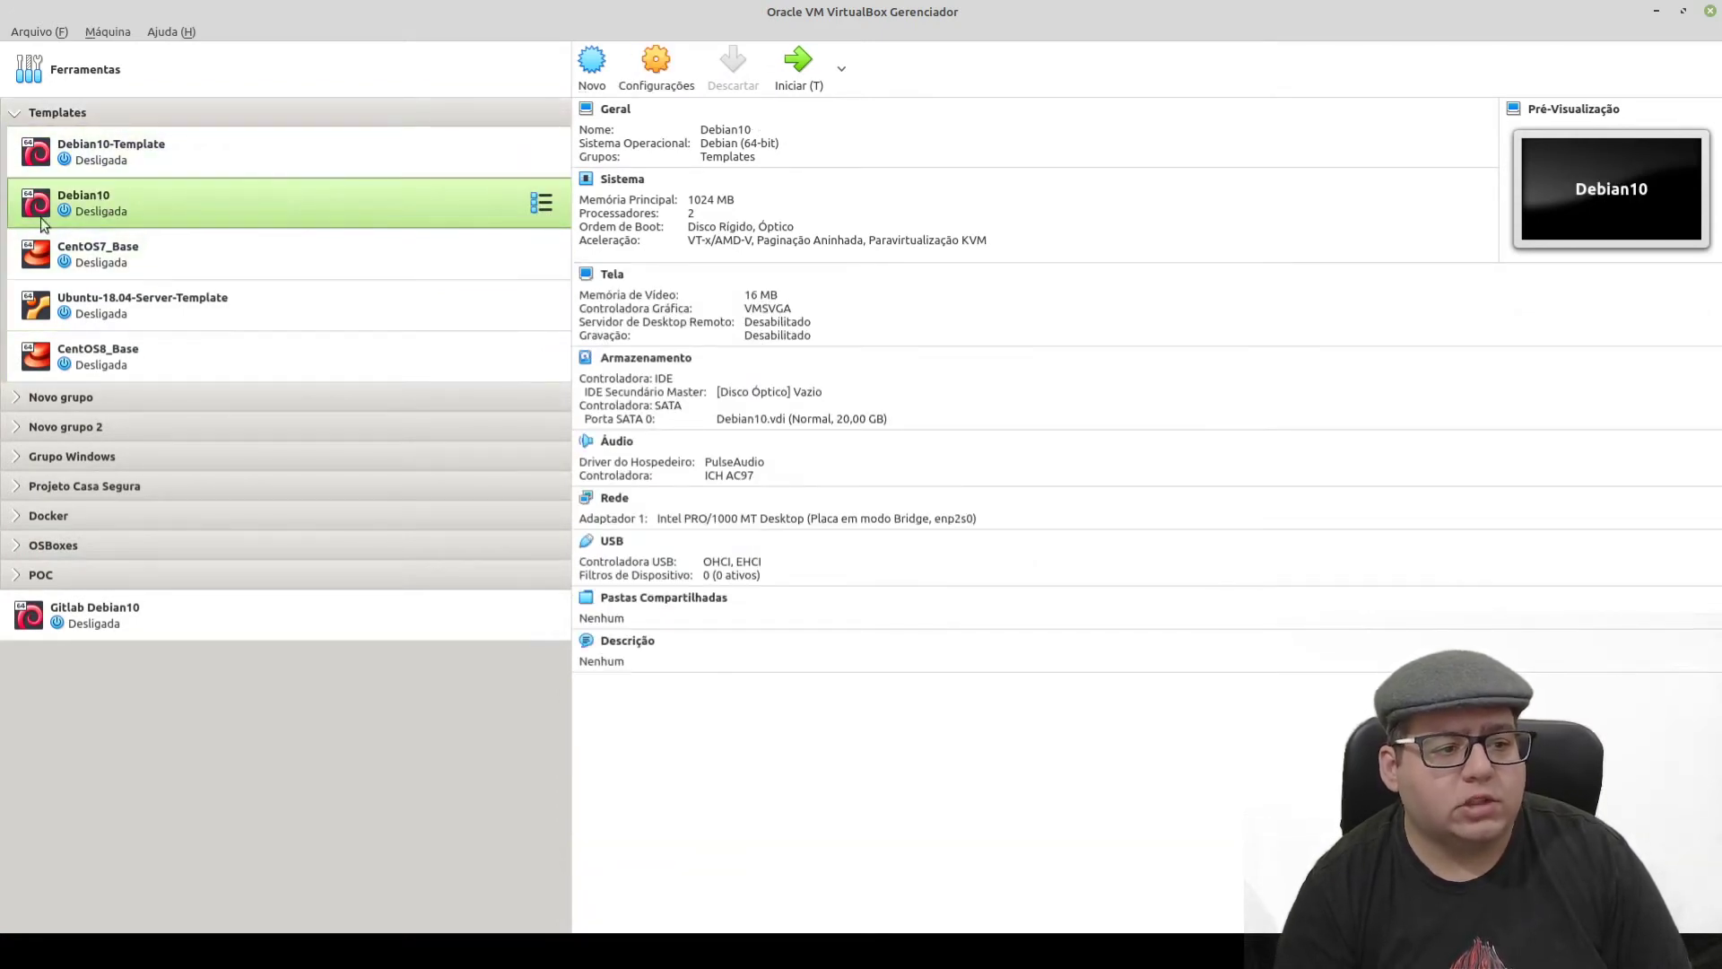
left_click(98, 253)
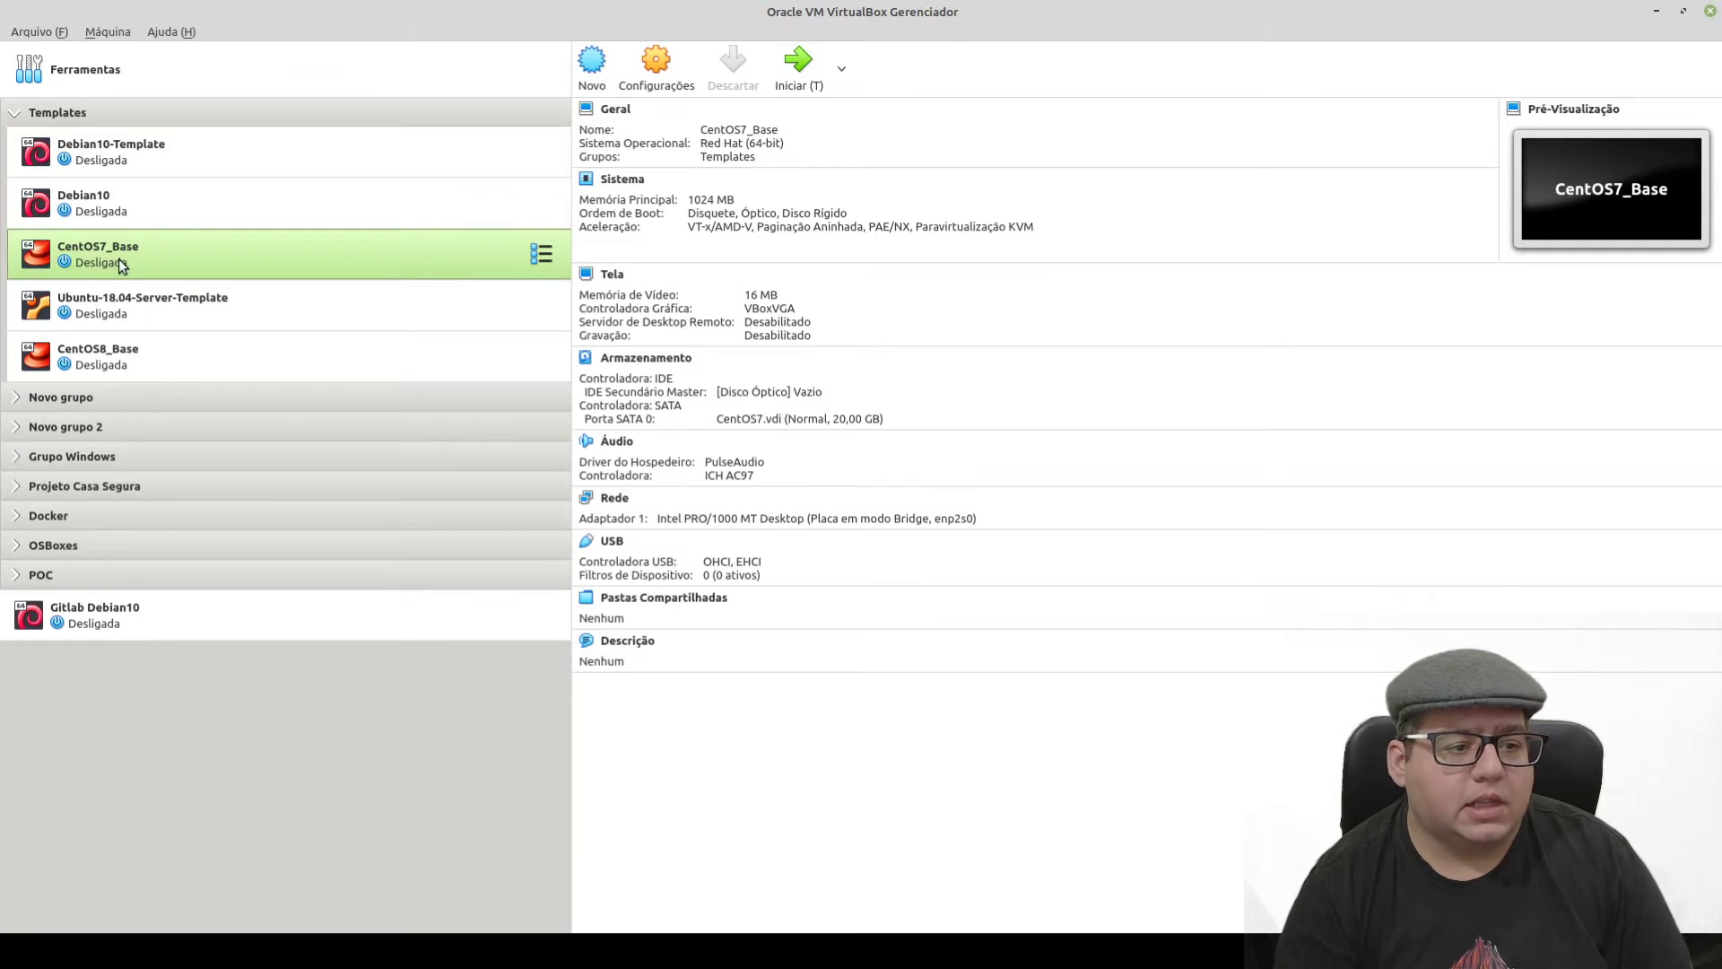
left_click(126, 310)
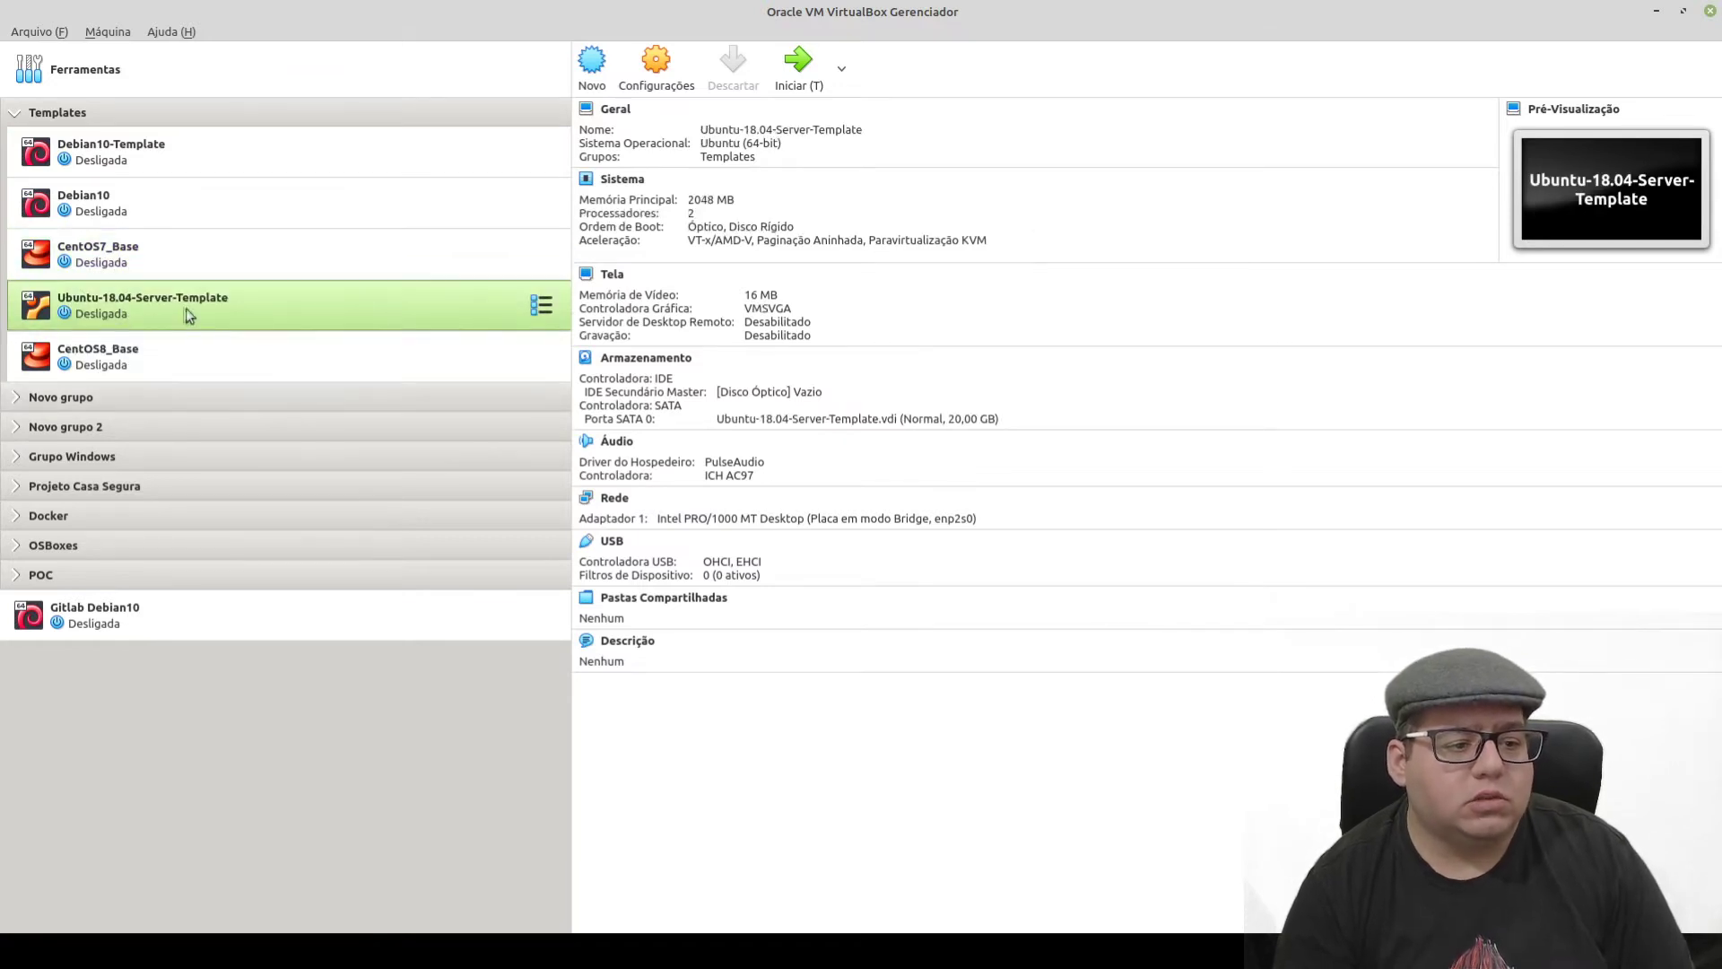
left_click(202, 364)
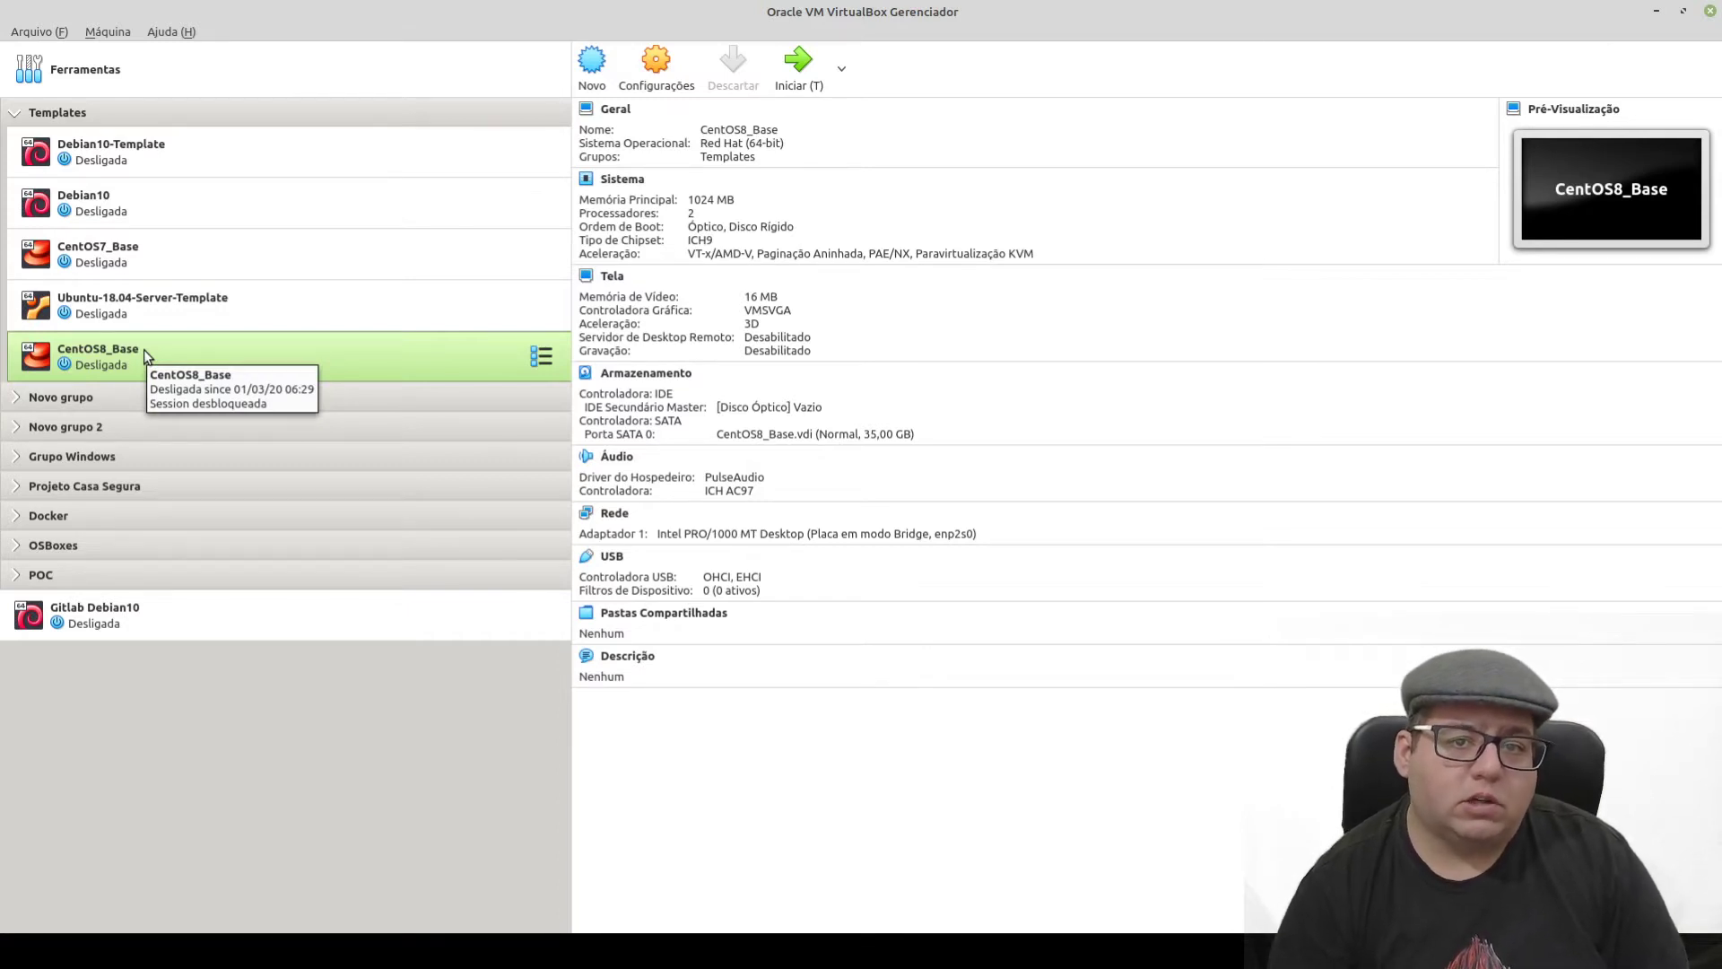
- Start cloning CentOS8_Base and name the clone 'Firewall CentOS8'
right_click(121, 358)
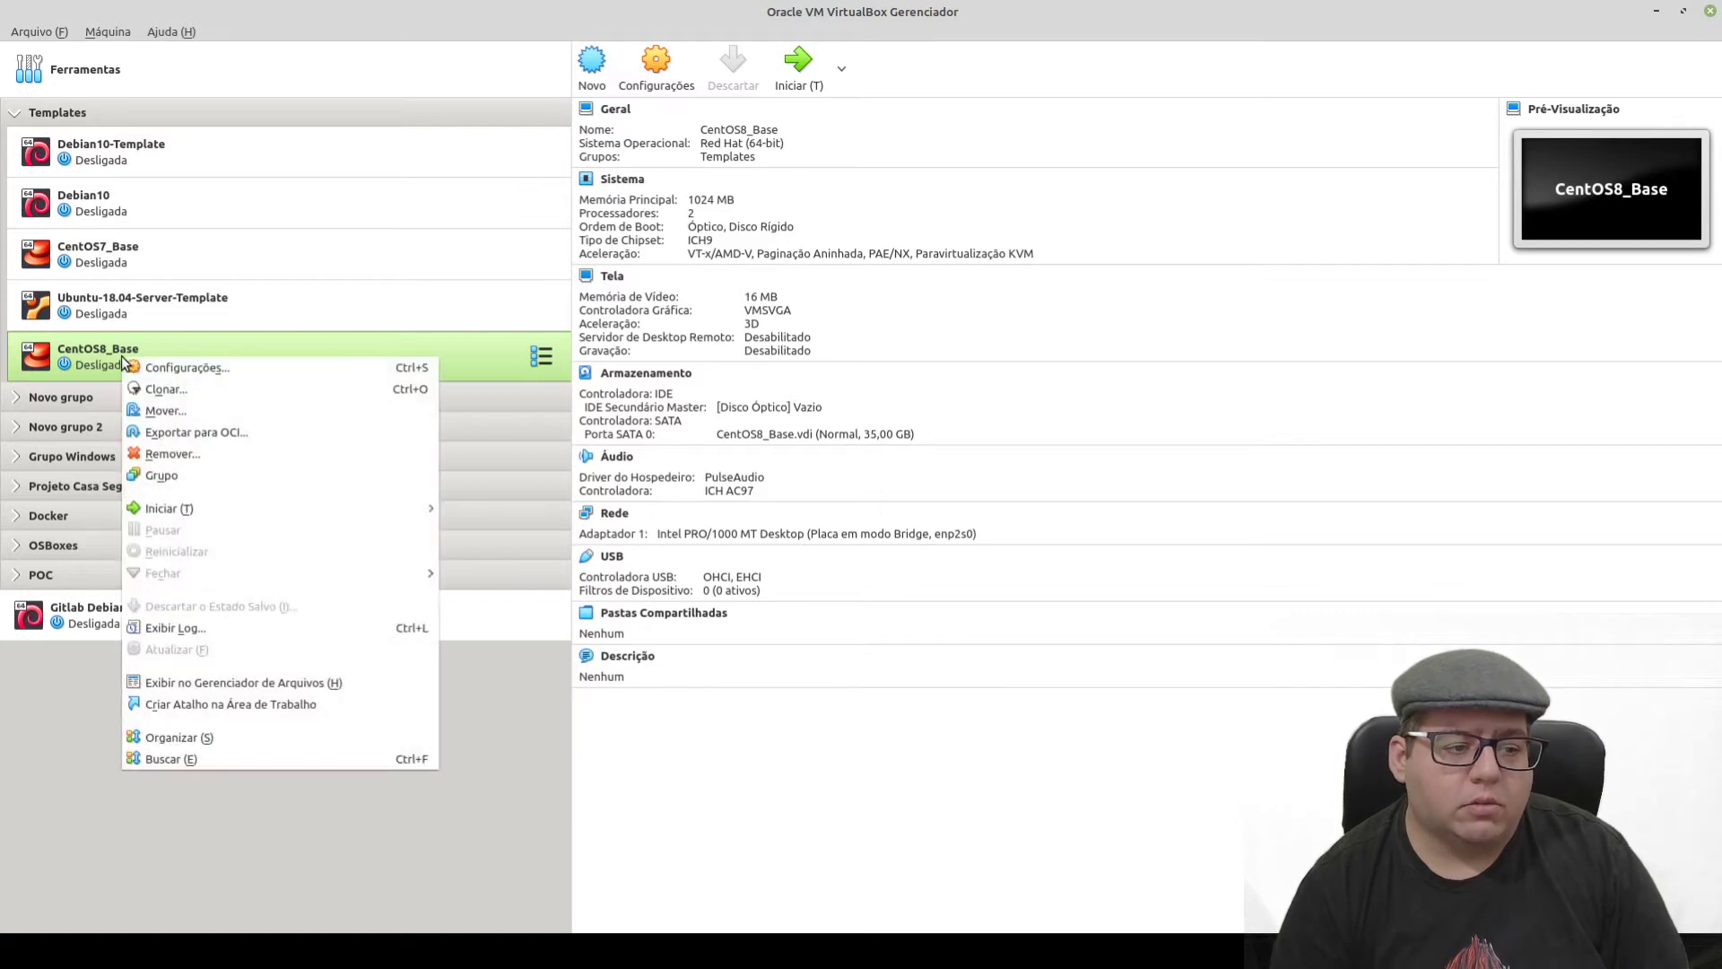
left_click(195, 391)
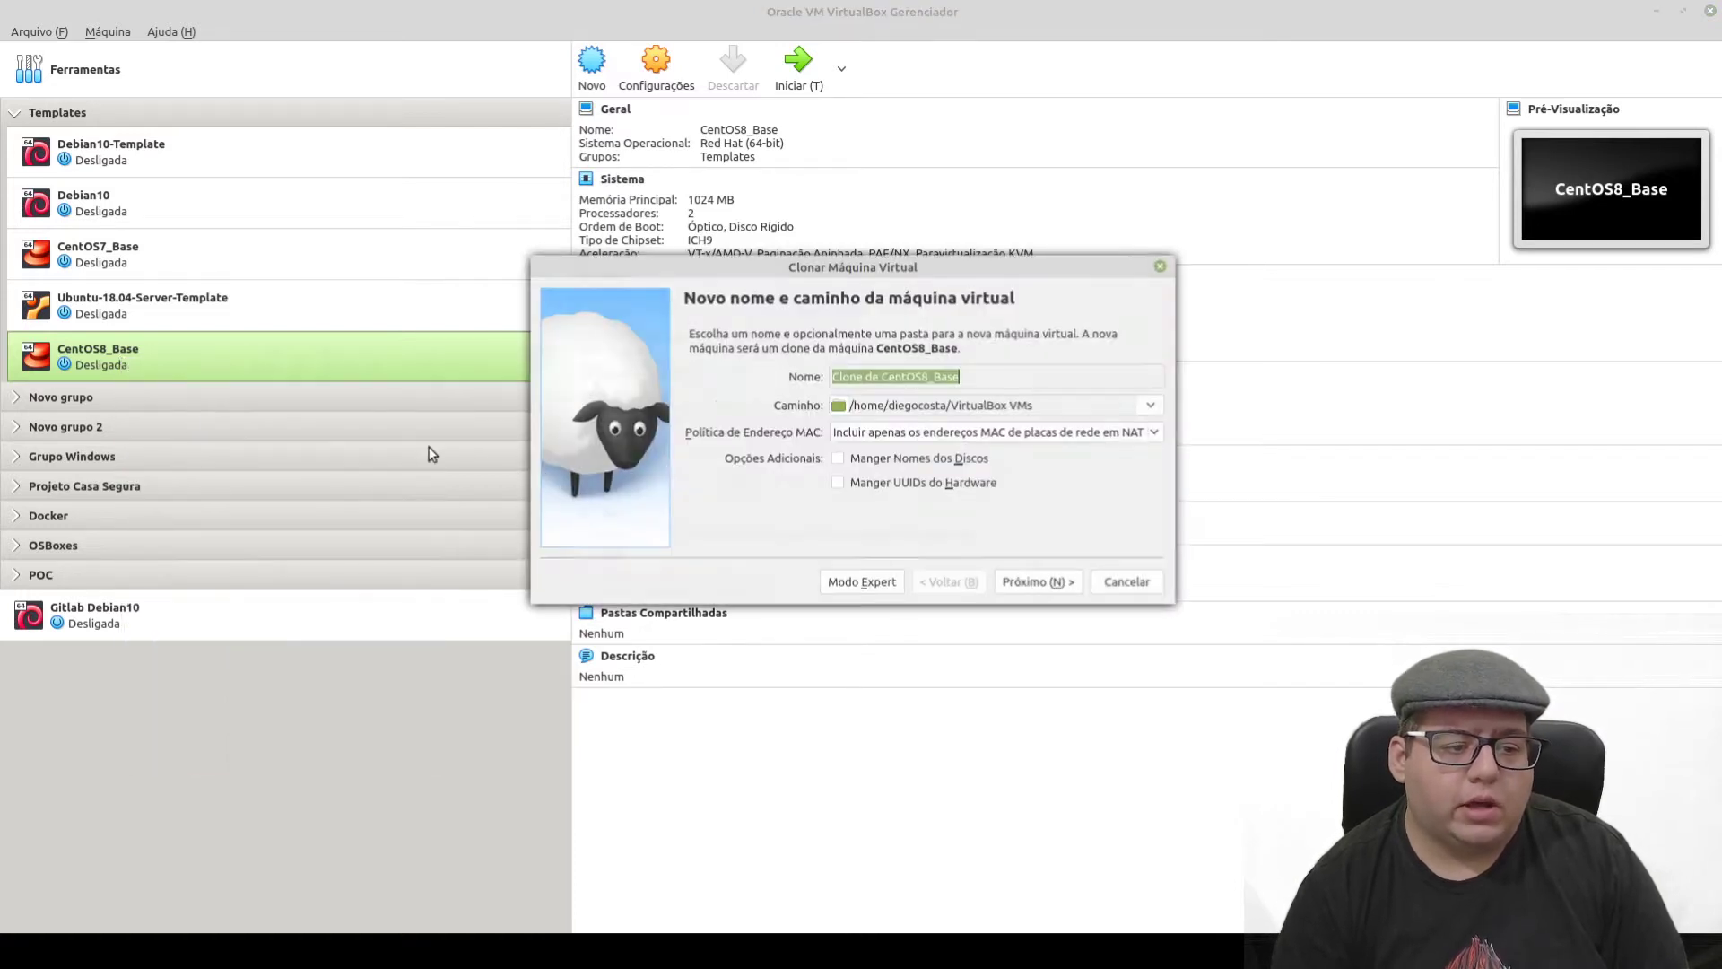
left_click(880, 376)
left_click_drag(881, 377, 759, 384)
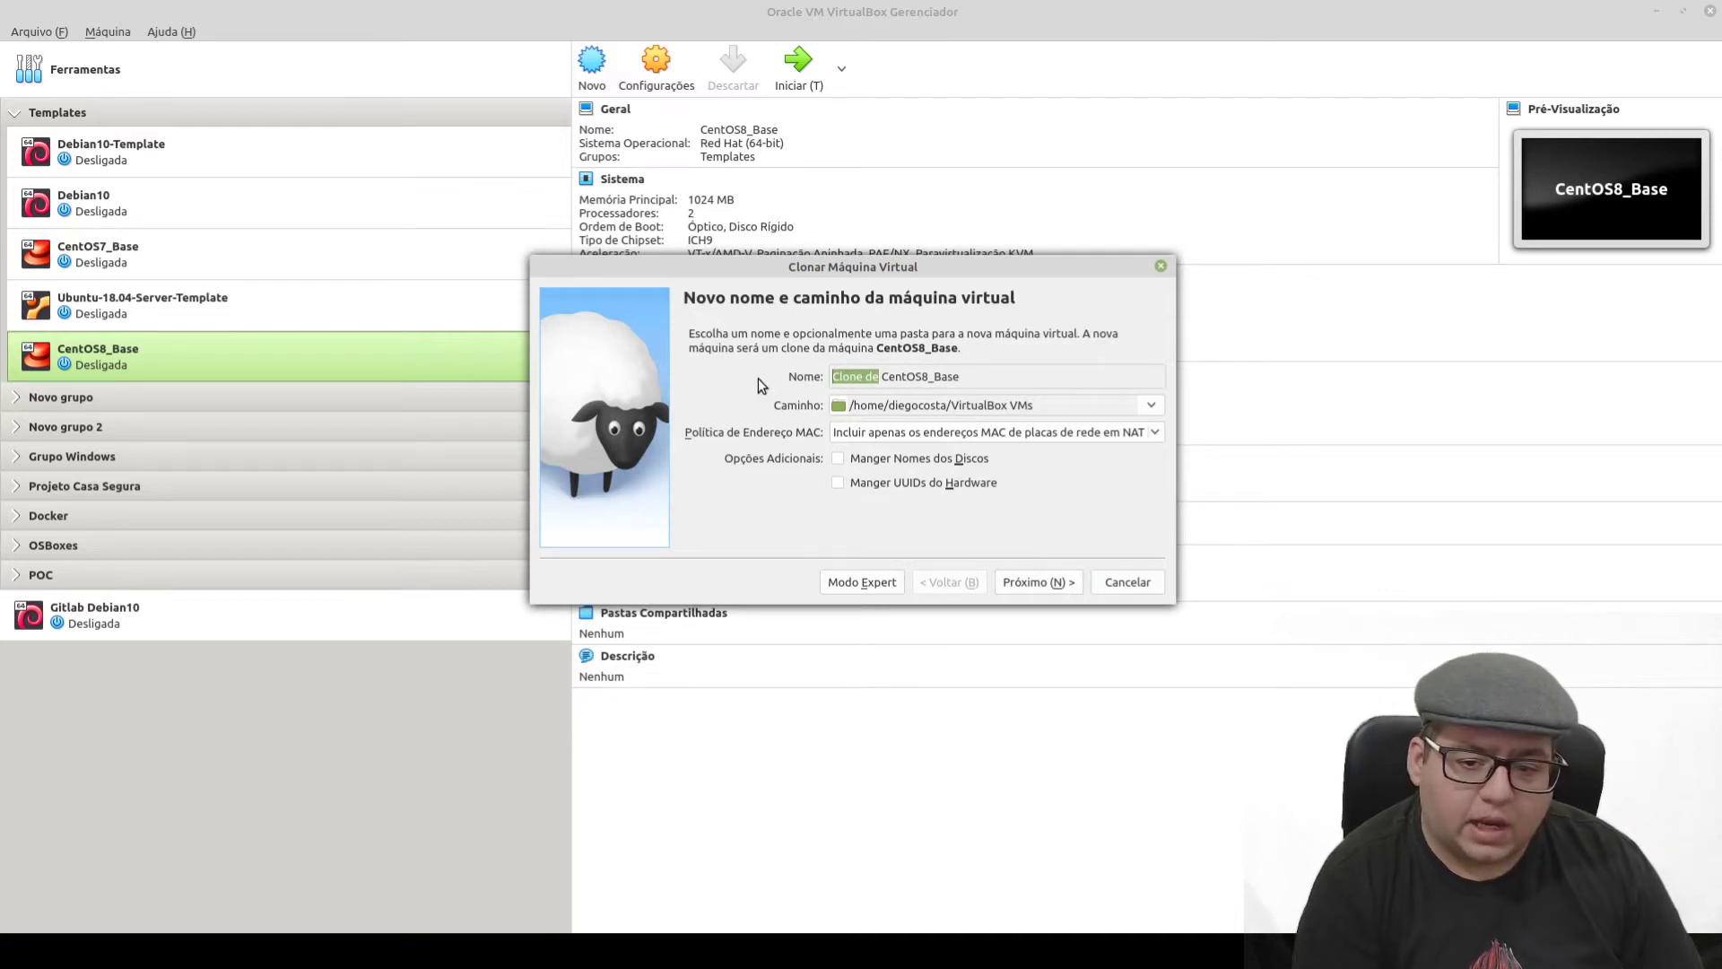
key("BackSpace")
key("Delete")
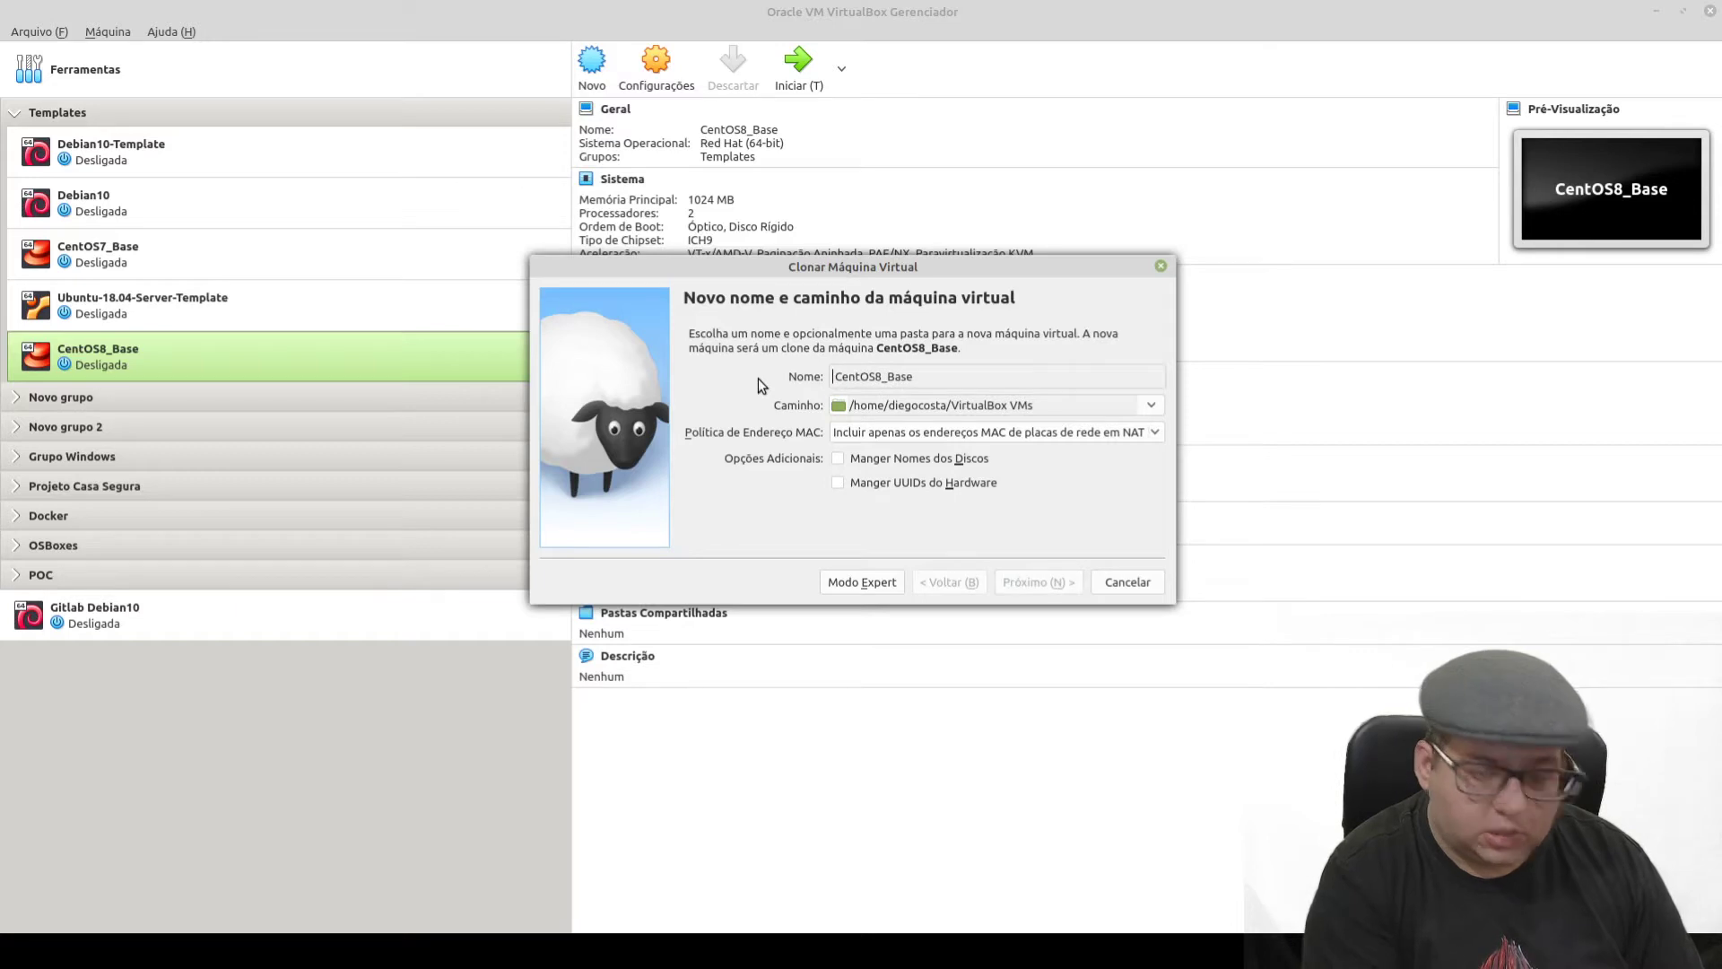
type("Firewall")
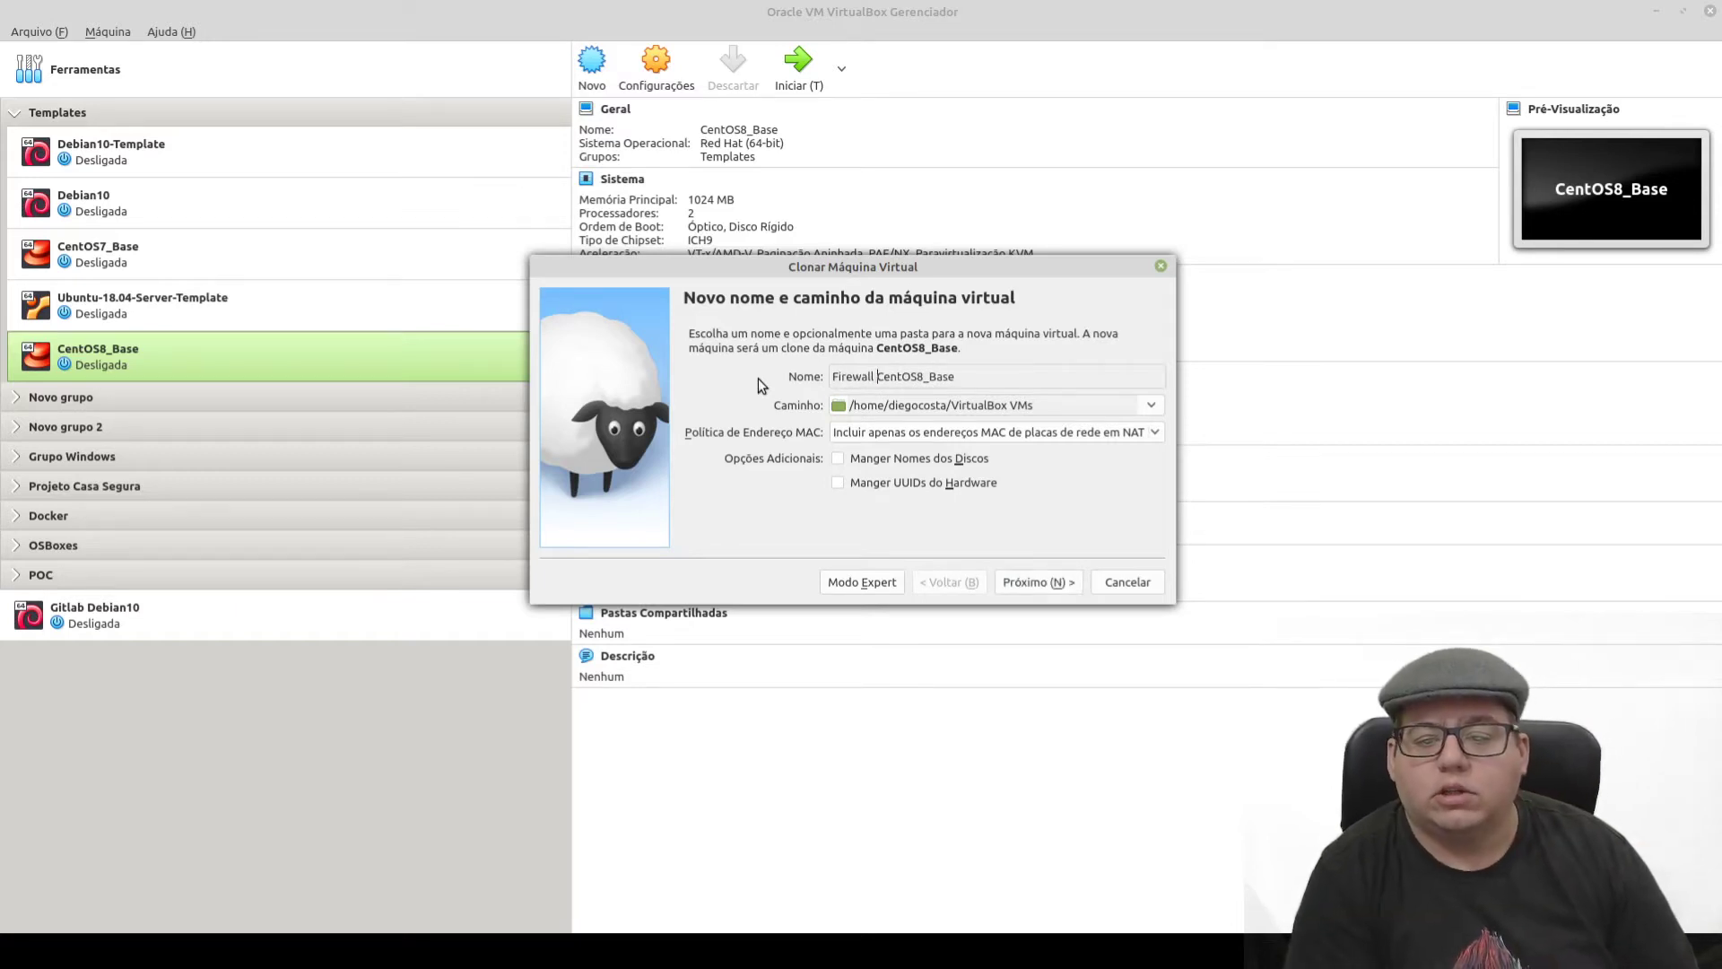
key("BackSpace")
key("BackSpace")
key("BackSpace")
key("BackSpace")
key("BackSpace")
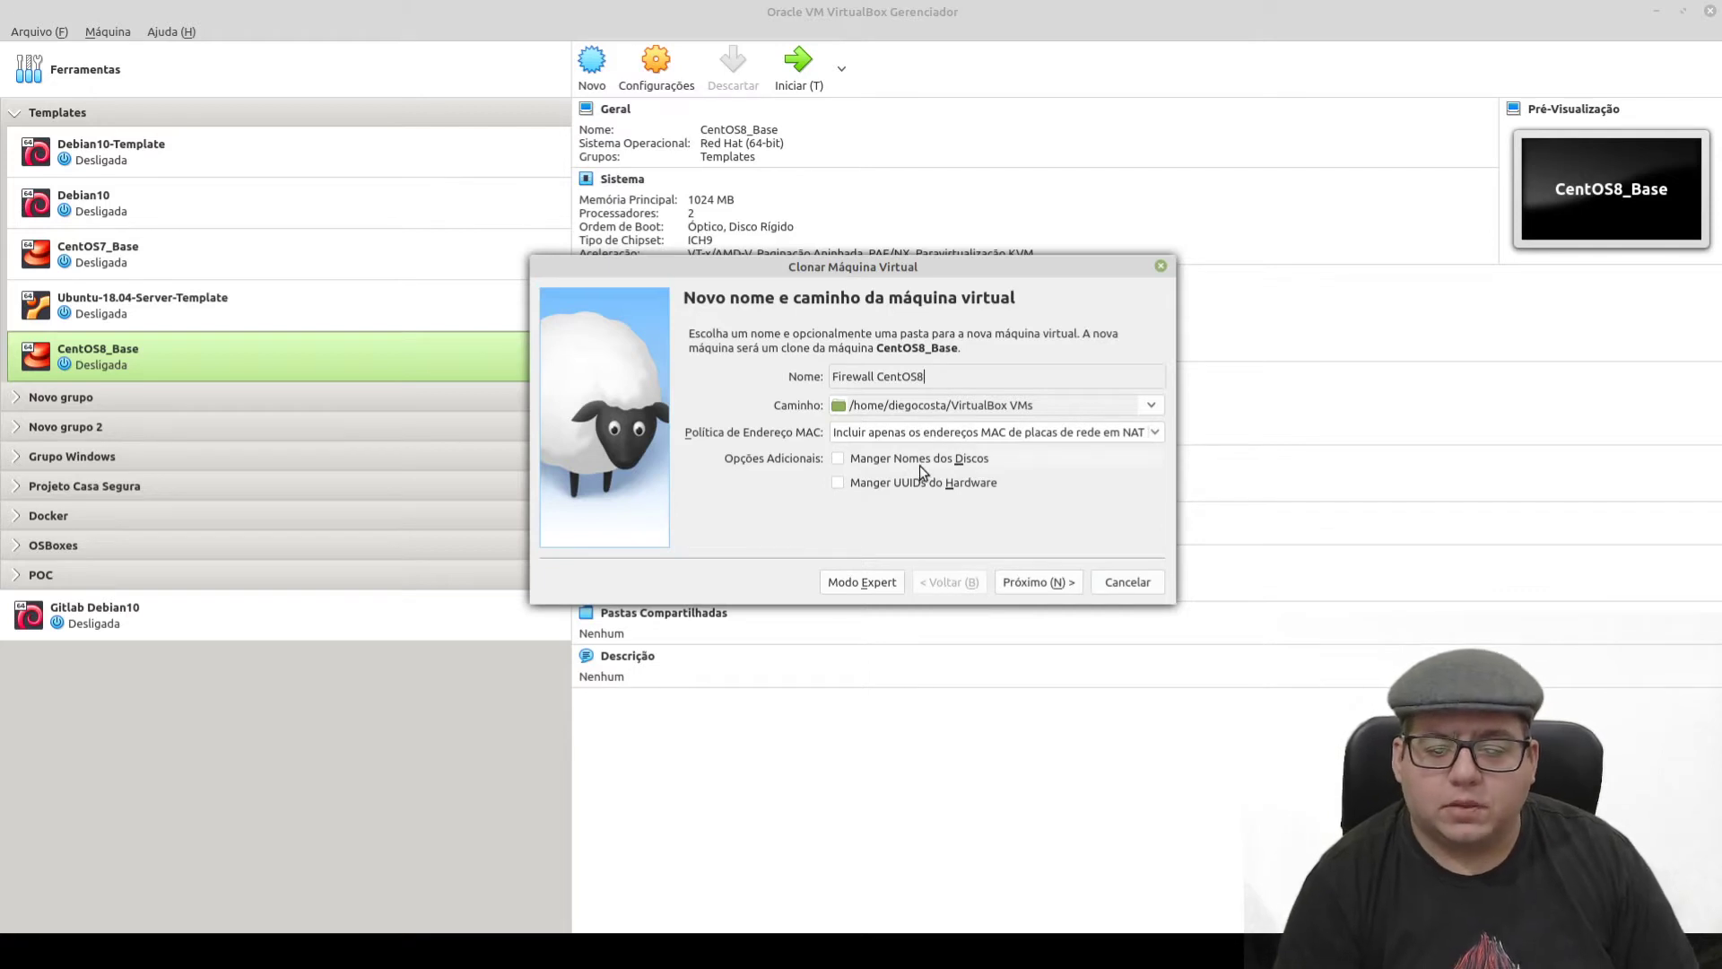
- Generate new MAC addresses for all network adapters and create a full clone
left_click(984, 439)
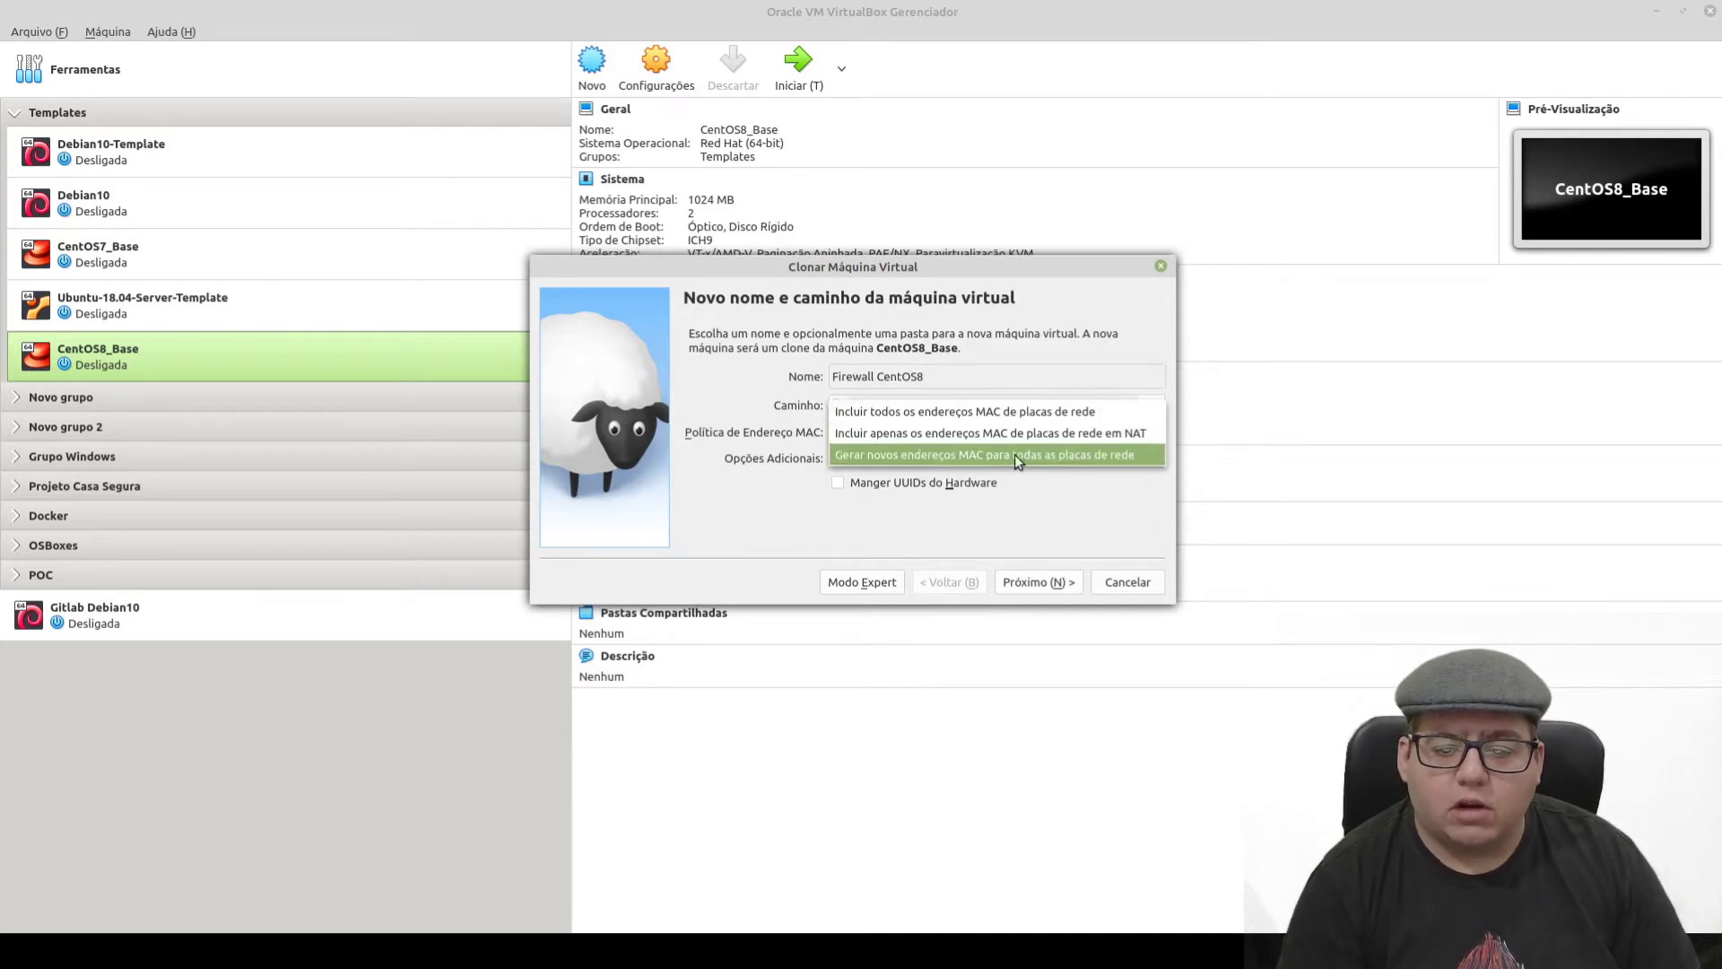
left_click(1005, 455)
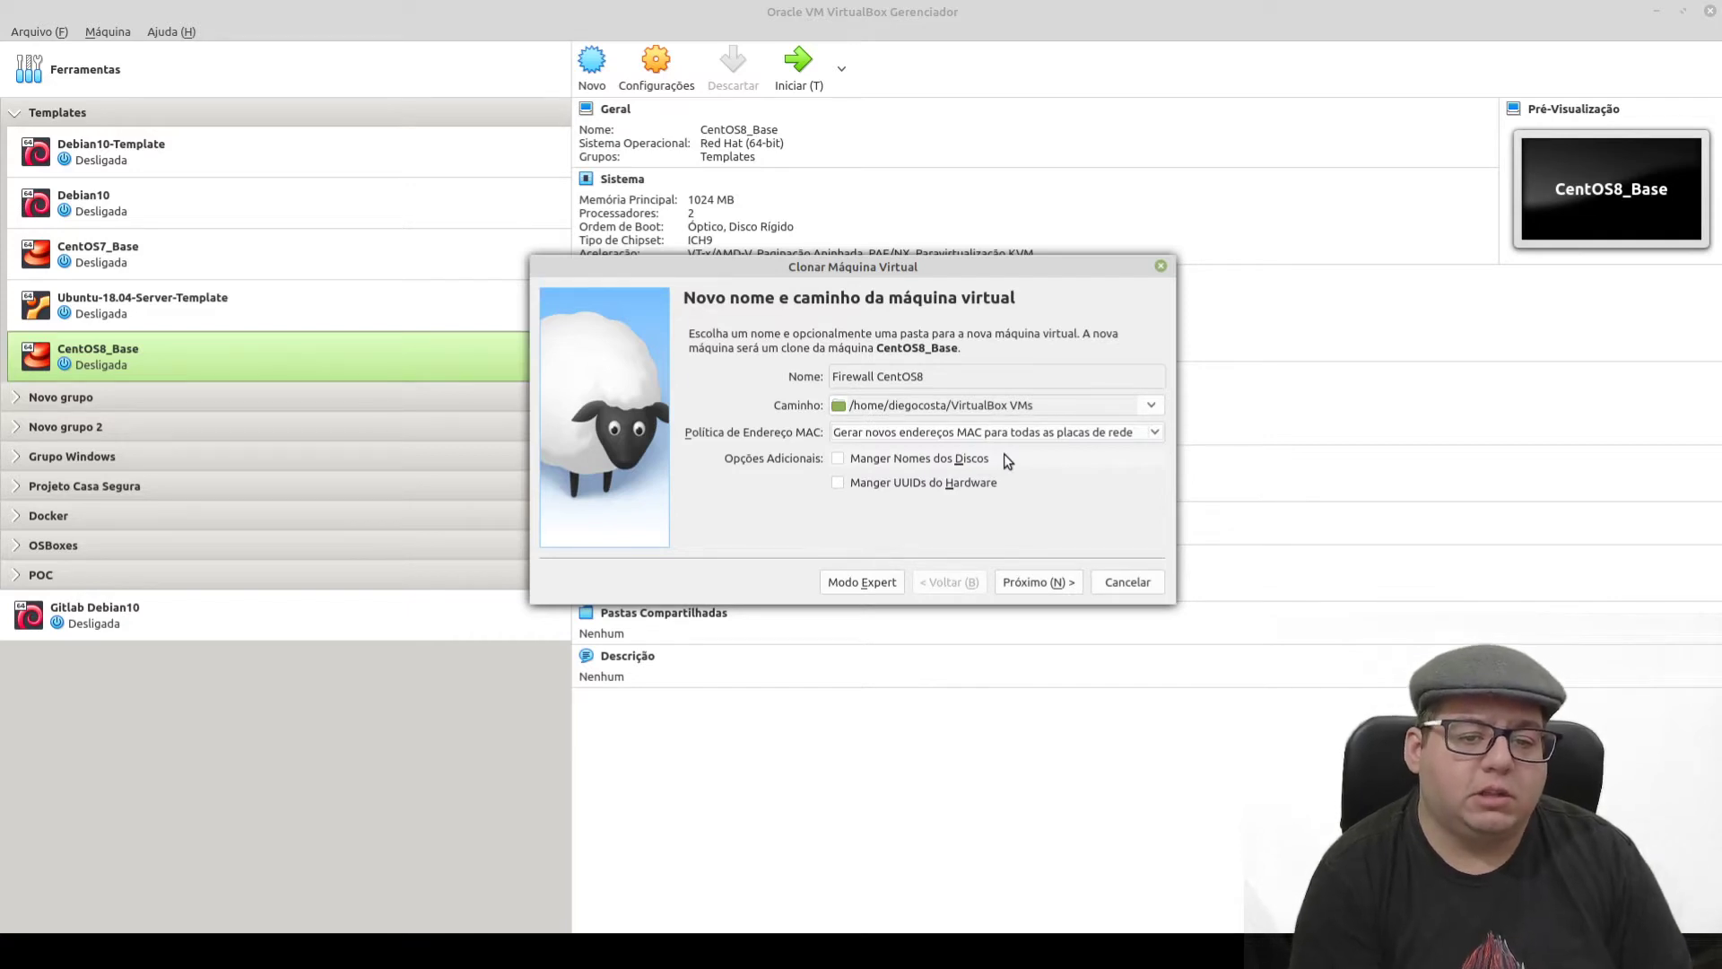
left_click(1042, 582)
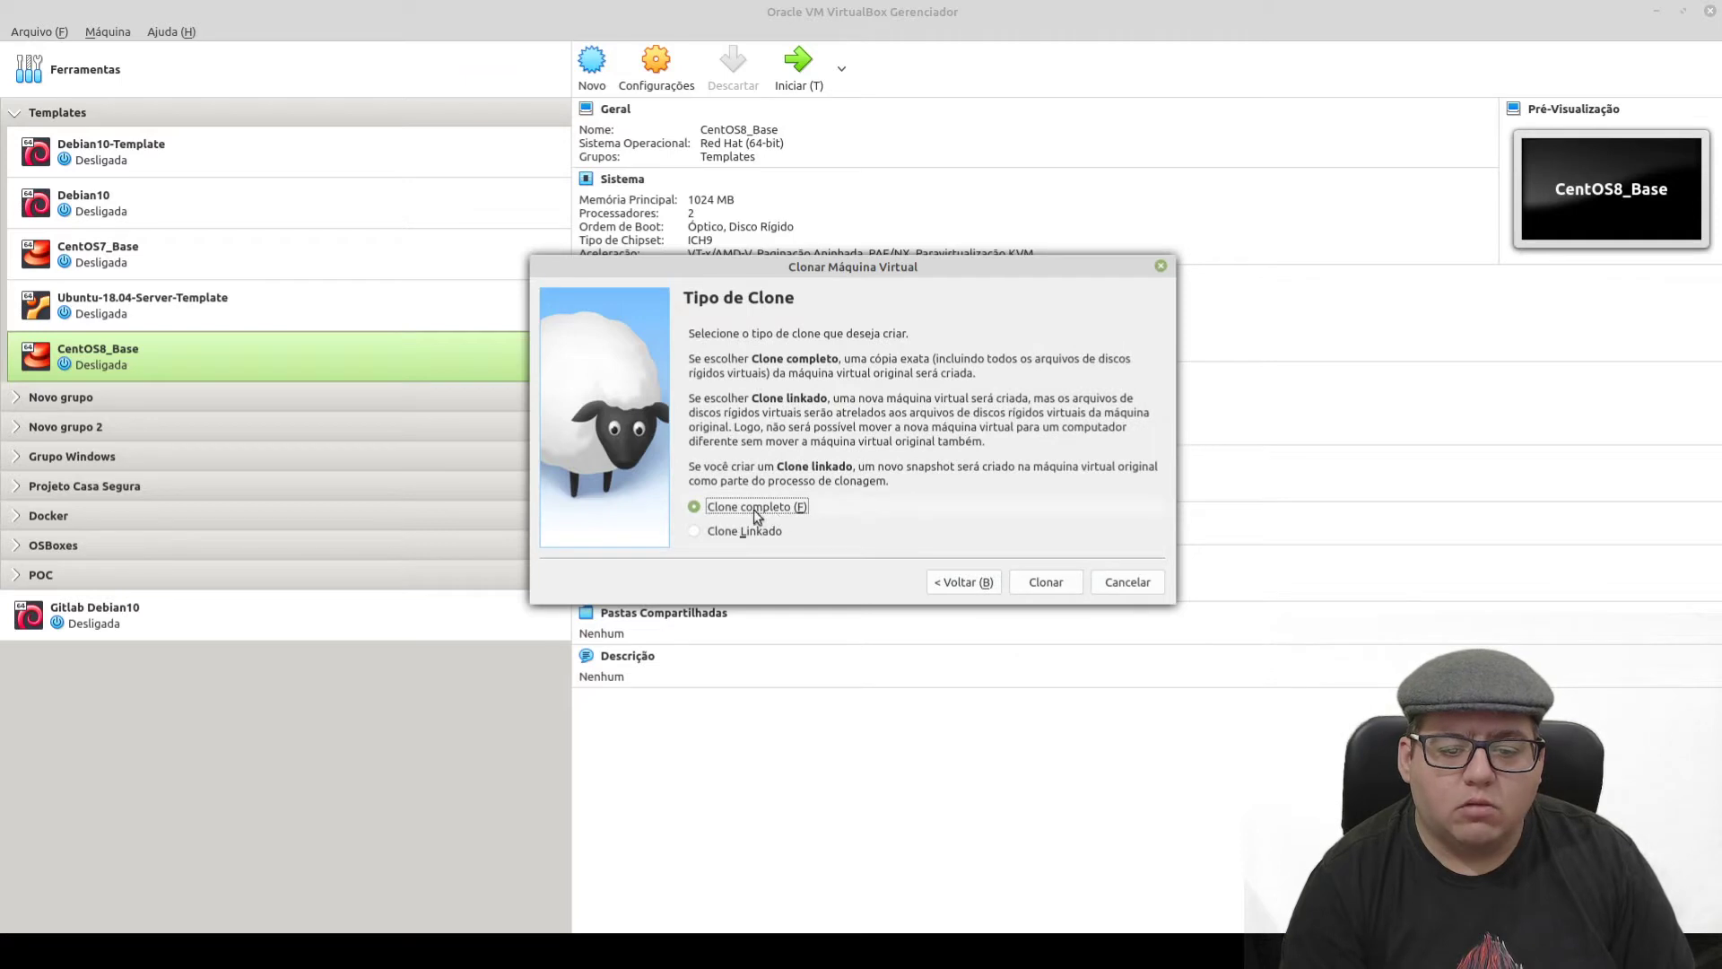
left_click(1058, 587)
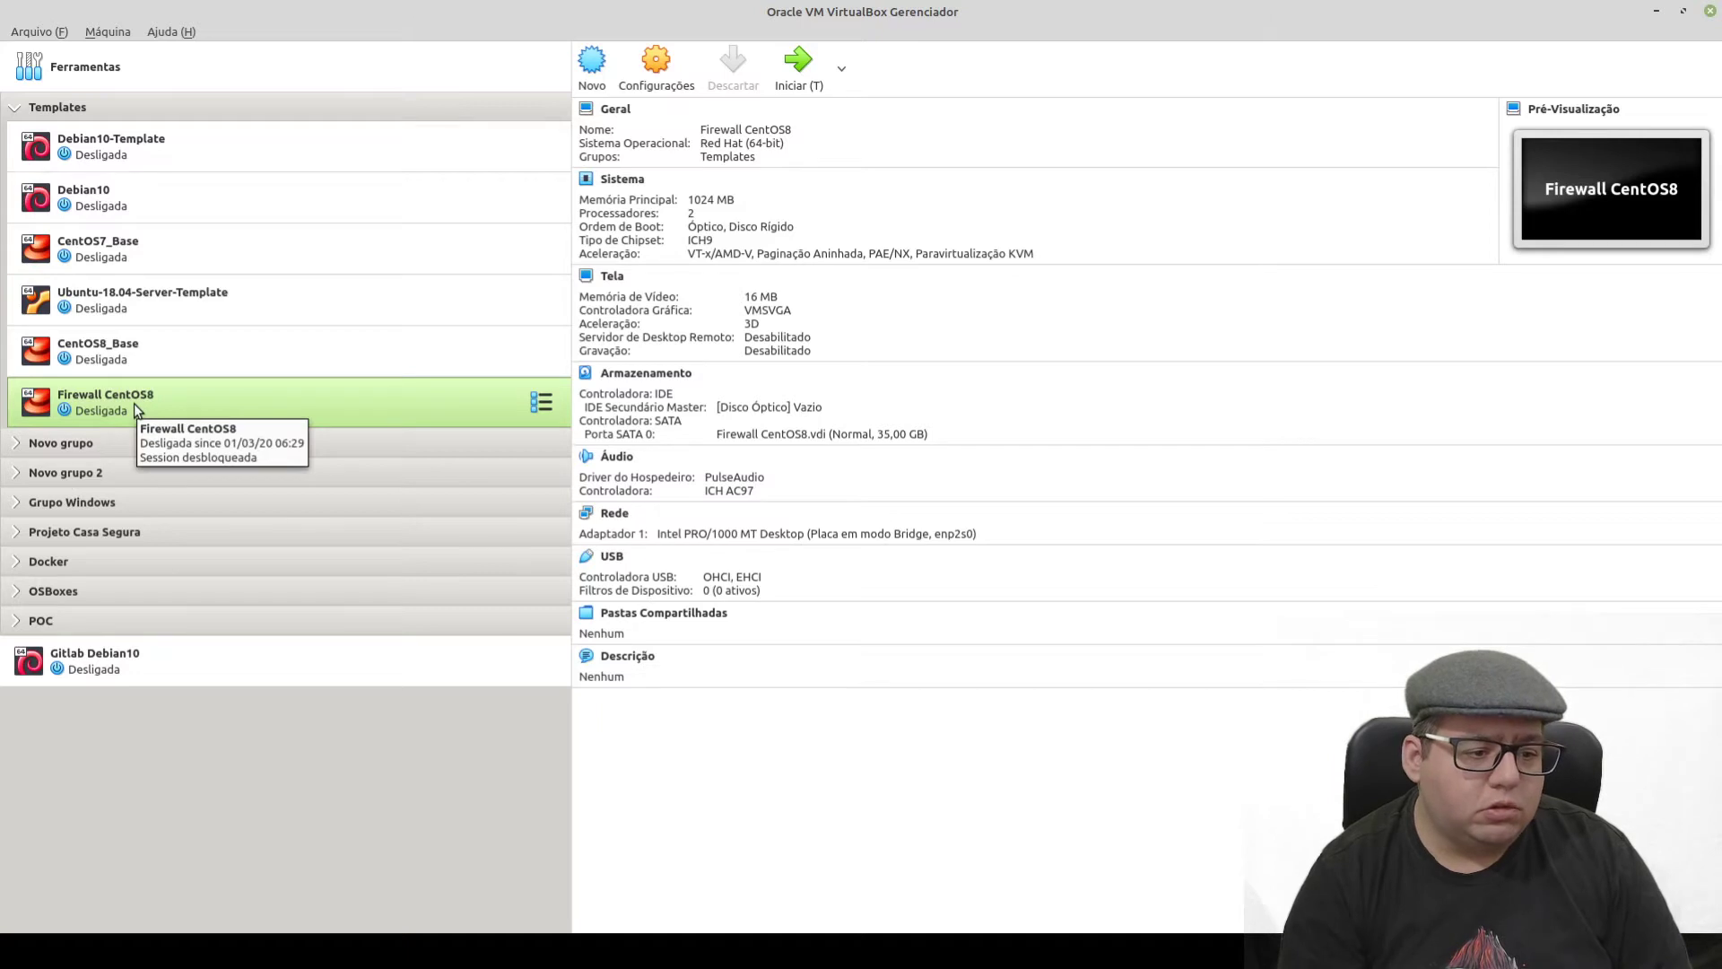
- Move Firewall CentOS8 out of Templates and place it in a new group
left_click_drag(104, 404, 75, 697)
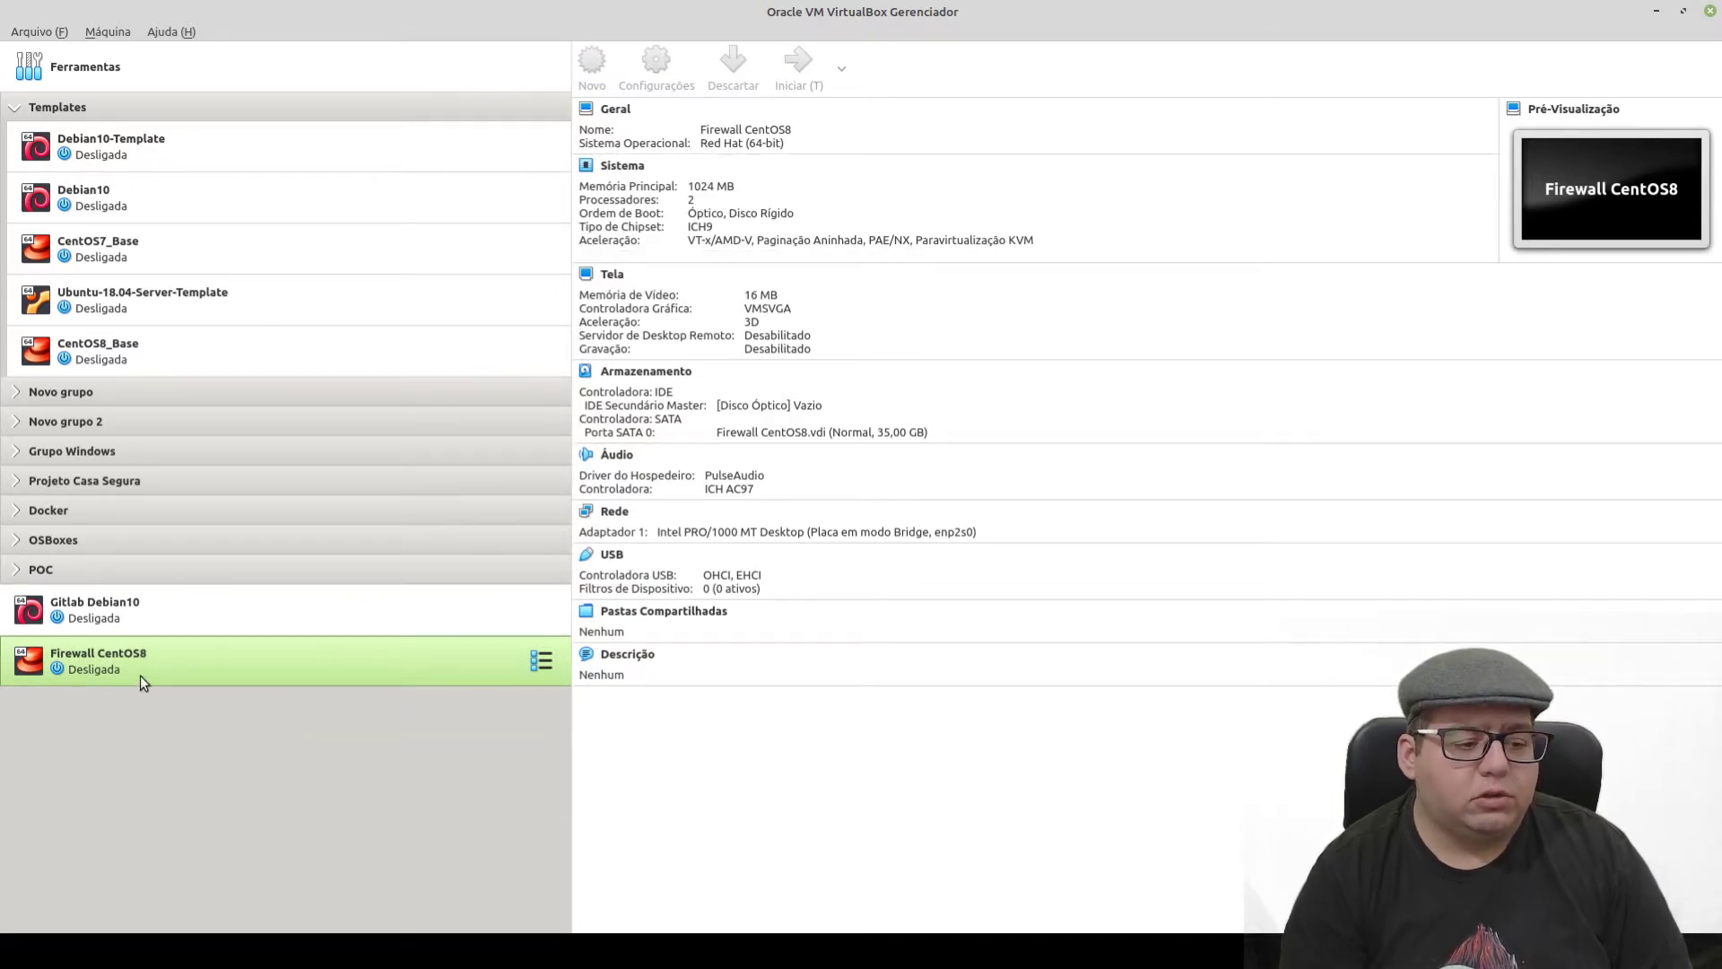
double_click(55, 109)
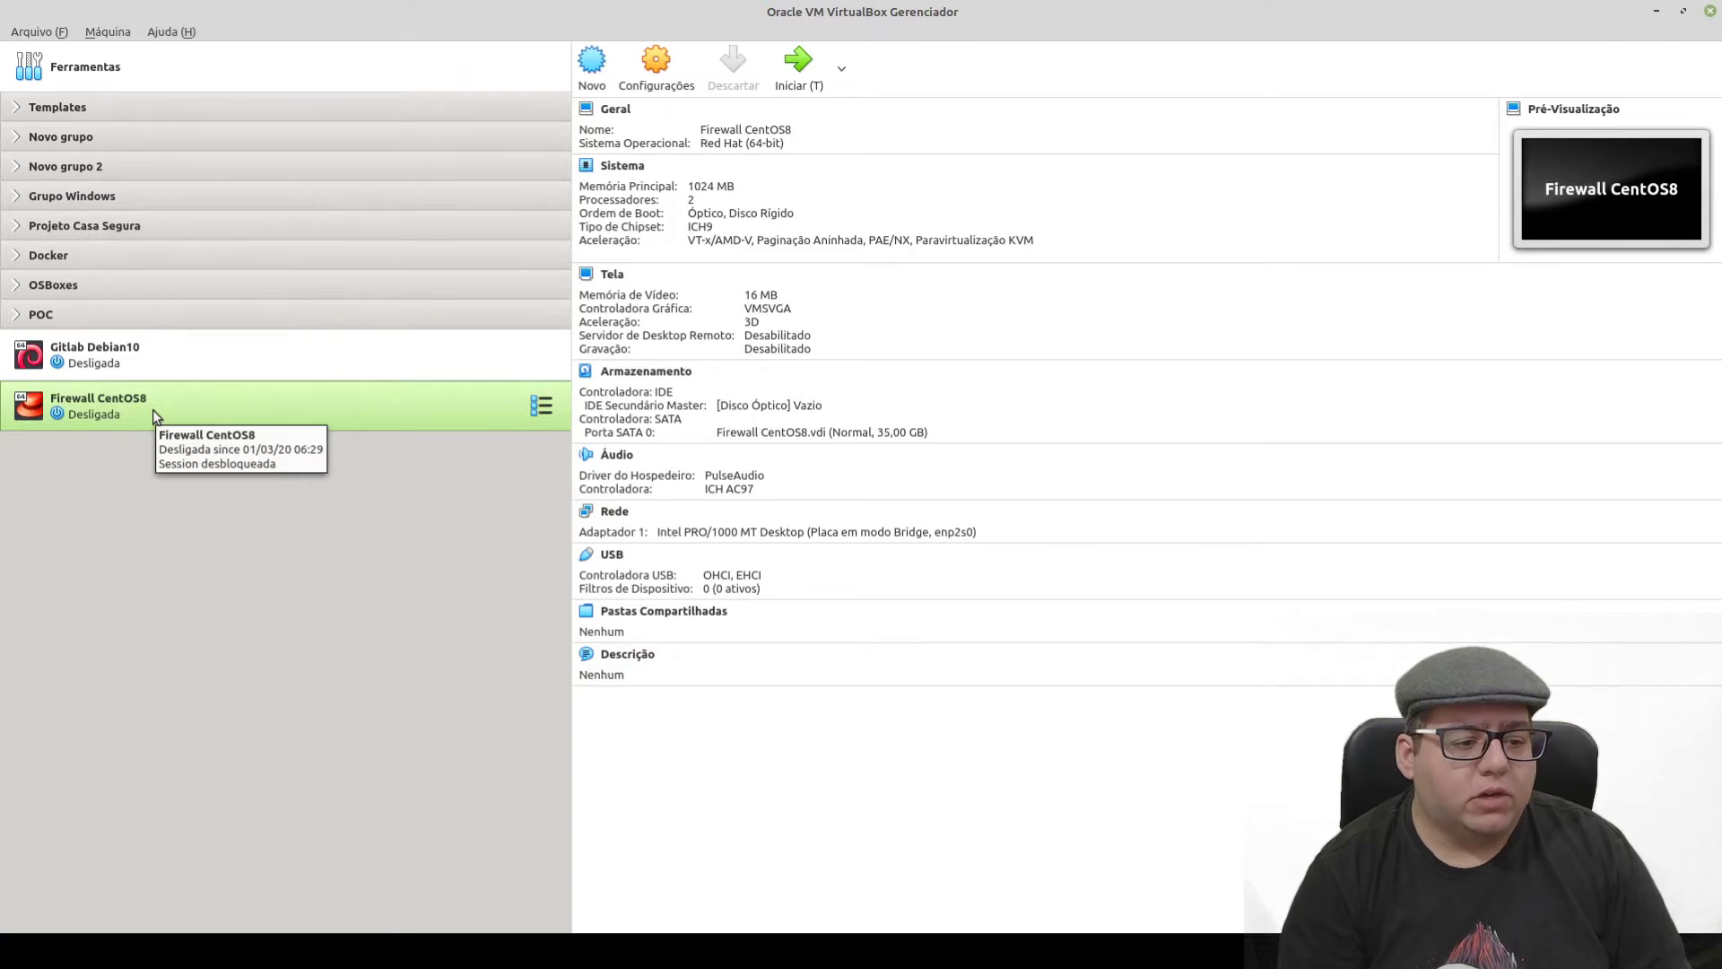
left_click(541, 408)
left_click(440, 435)
right_click(340, 402)
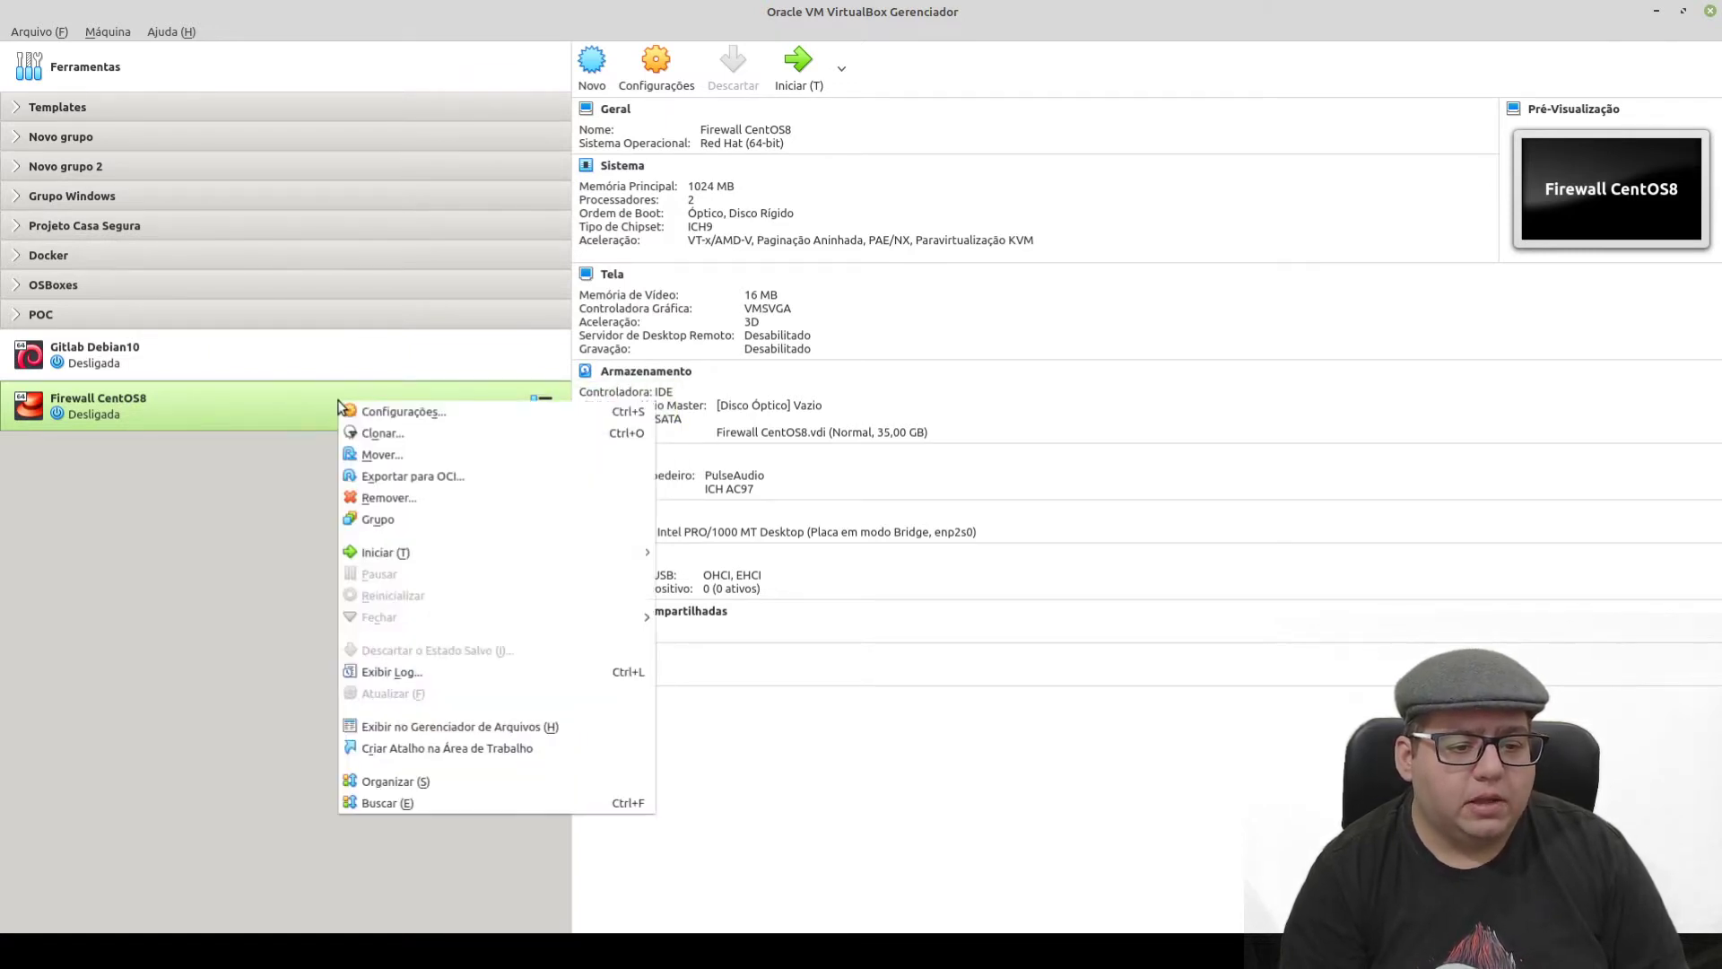
left_click(377, 519)
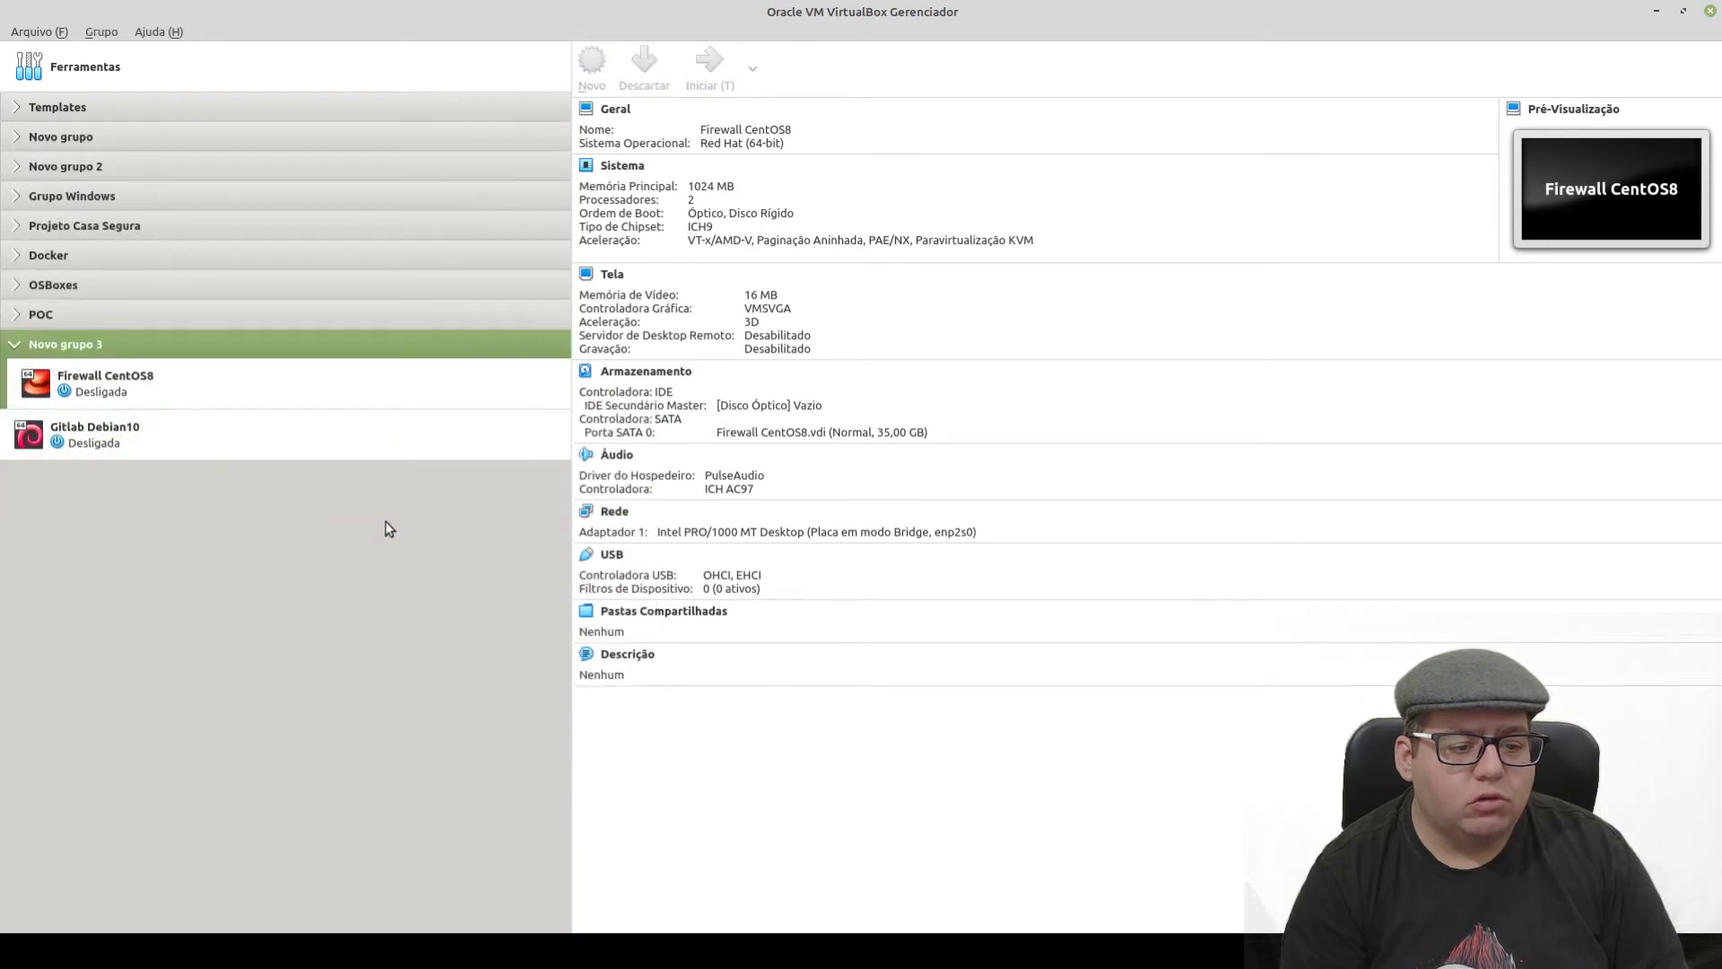
- Rename the new group Novo grupo 3 to 'Grupo de Firewall'
left_click(519, 350)
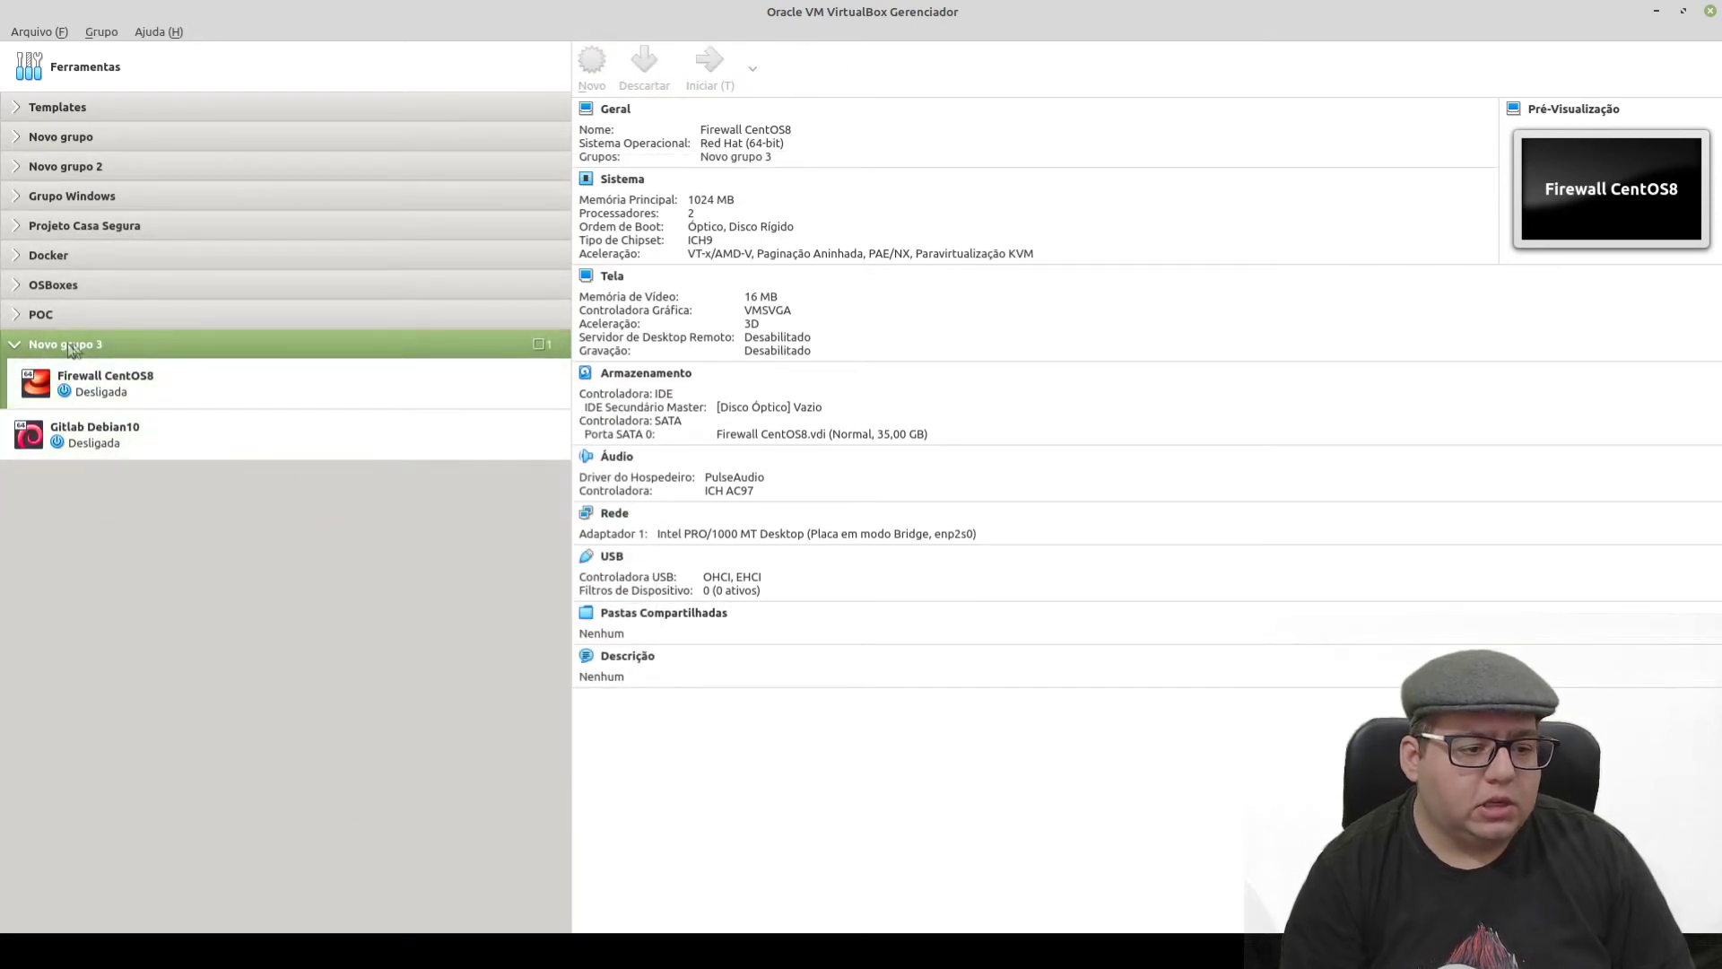
right_click(518, 351)
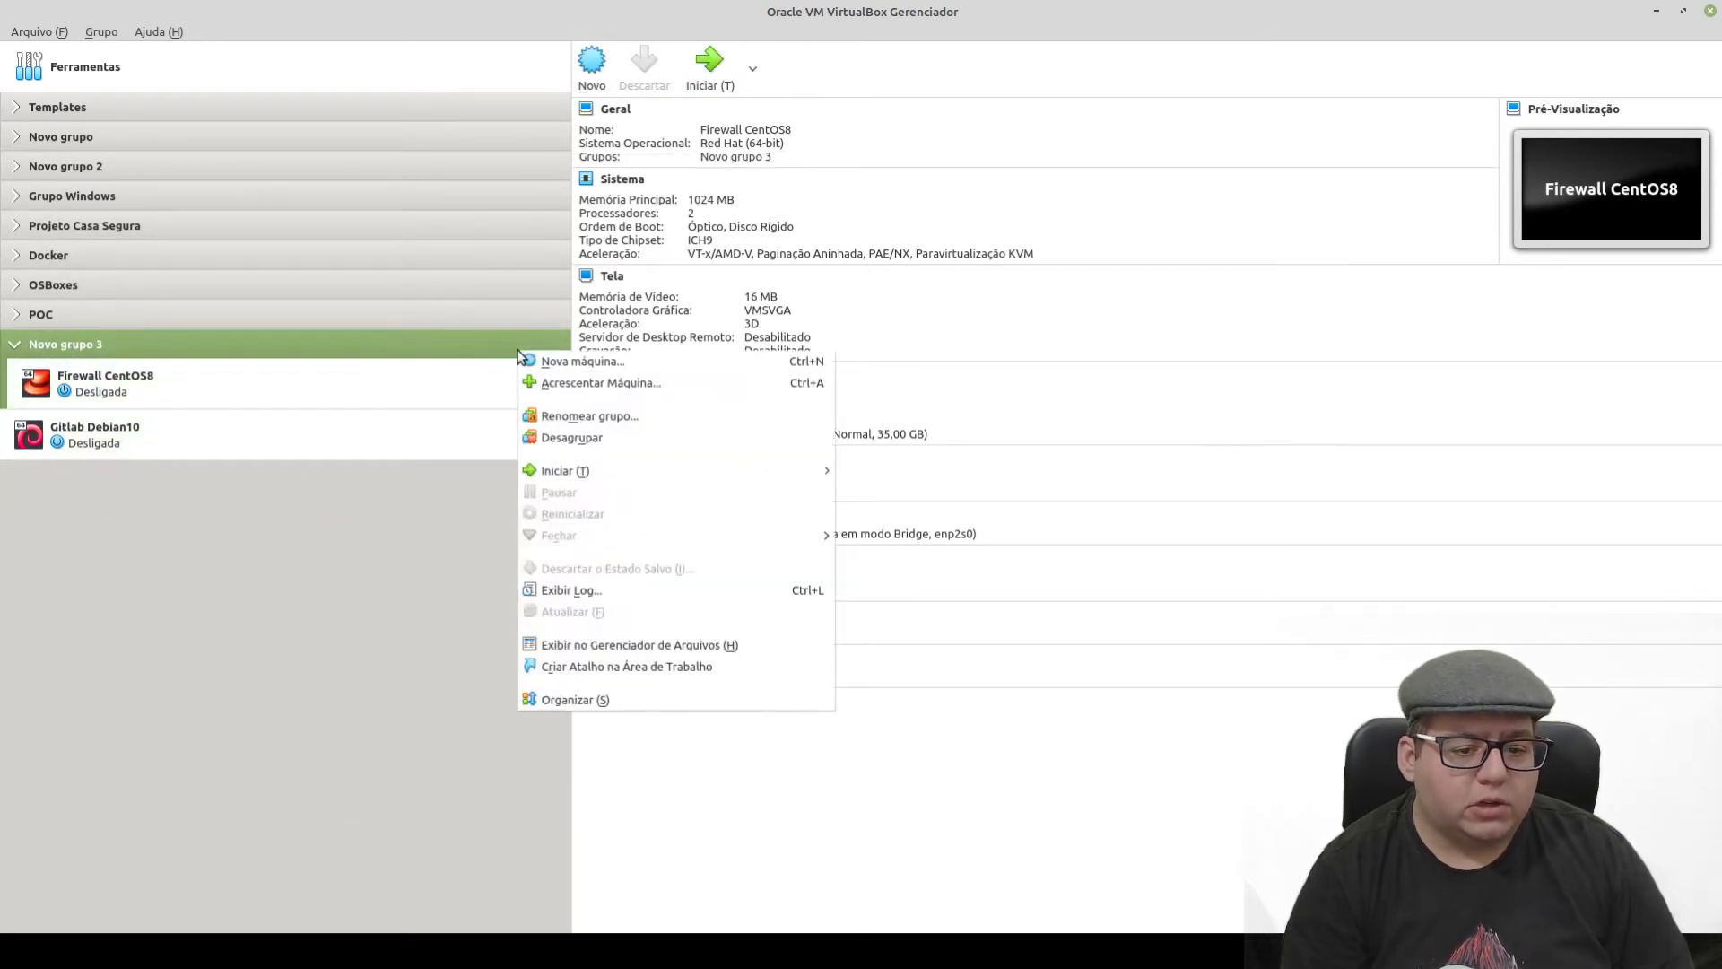
left_click(568, 415)
key("ctrl+a")
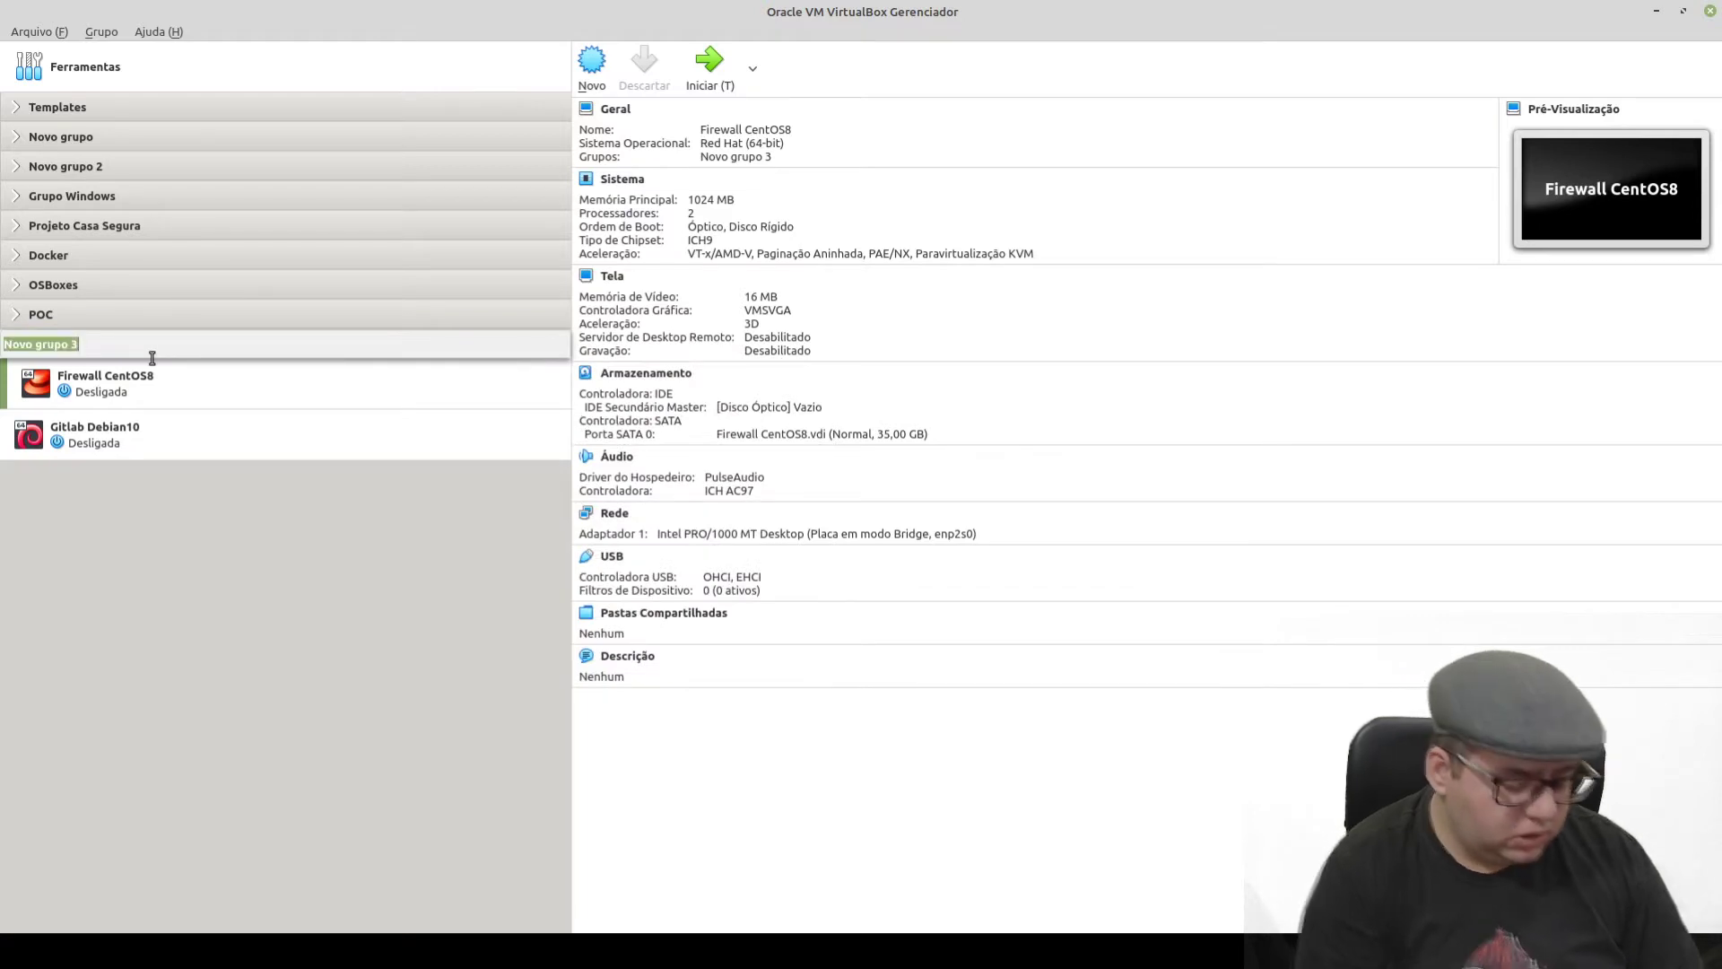
type("Grupo de")
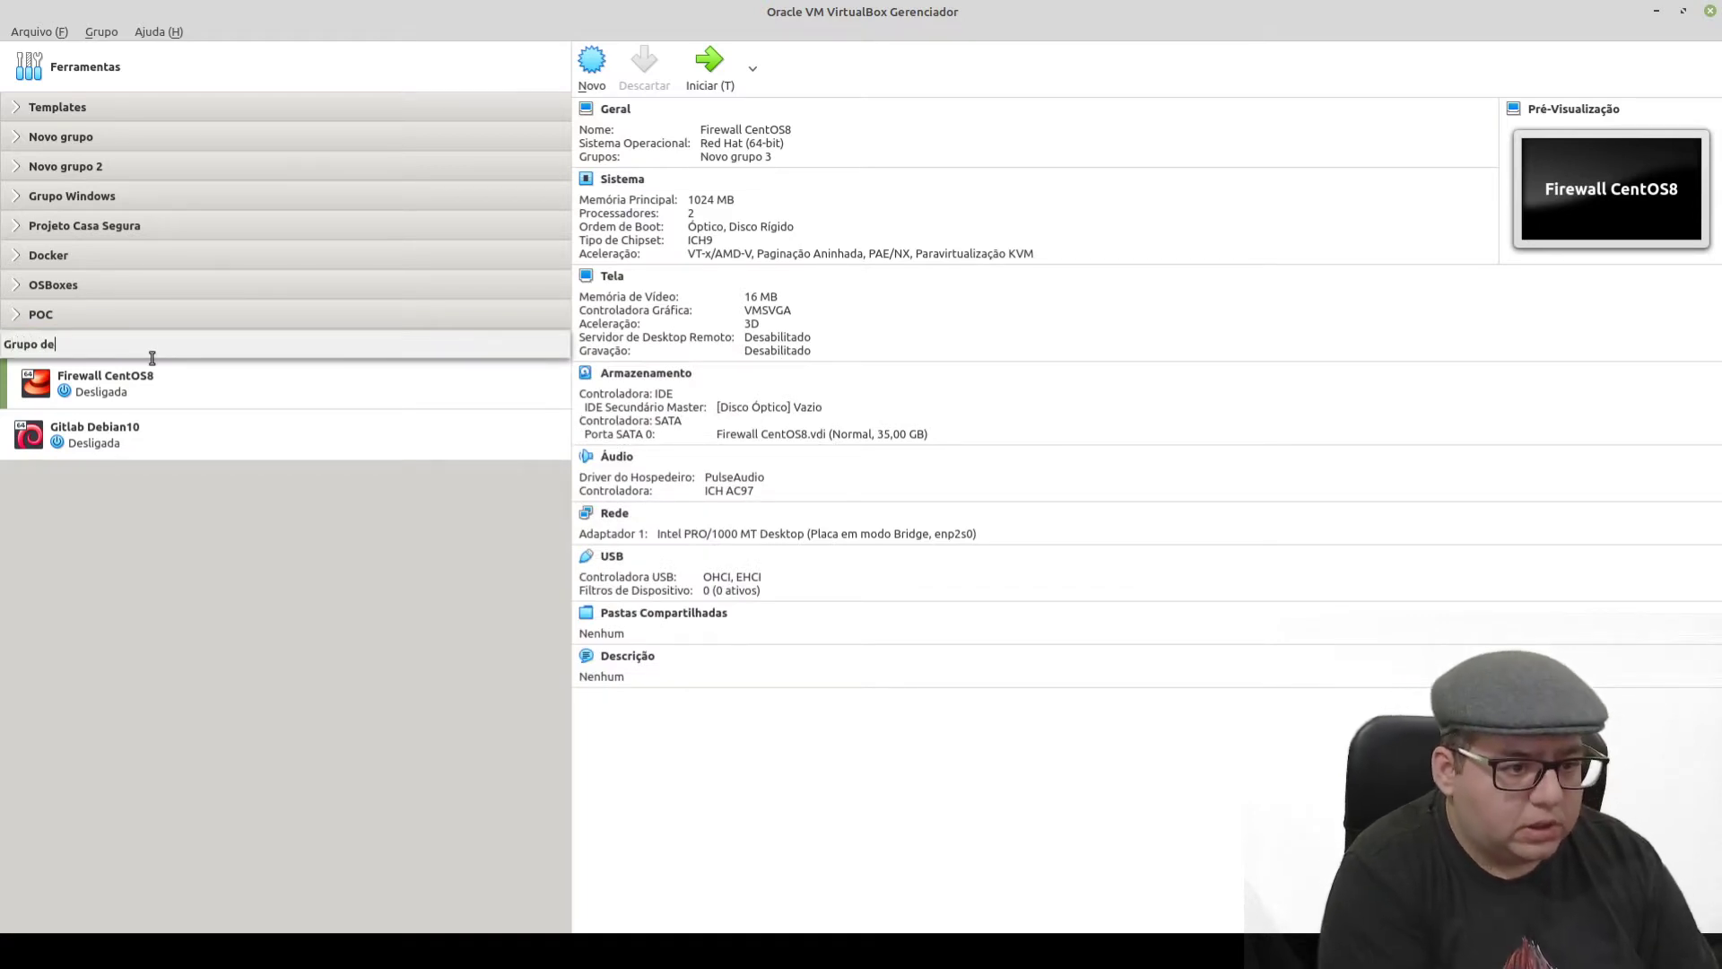
type(" Firewall")
key("Return")
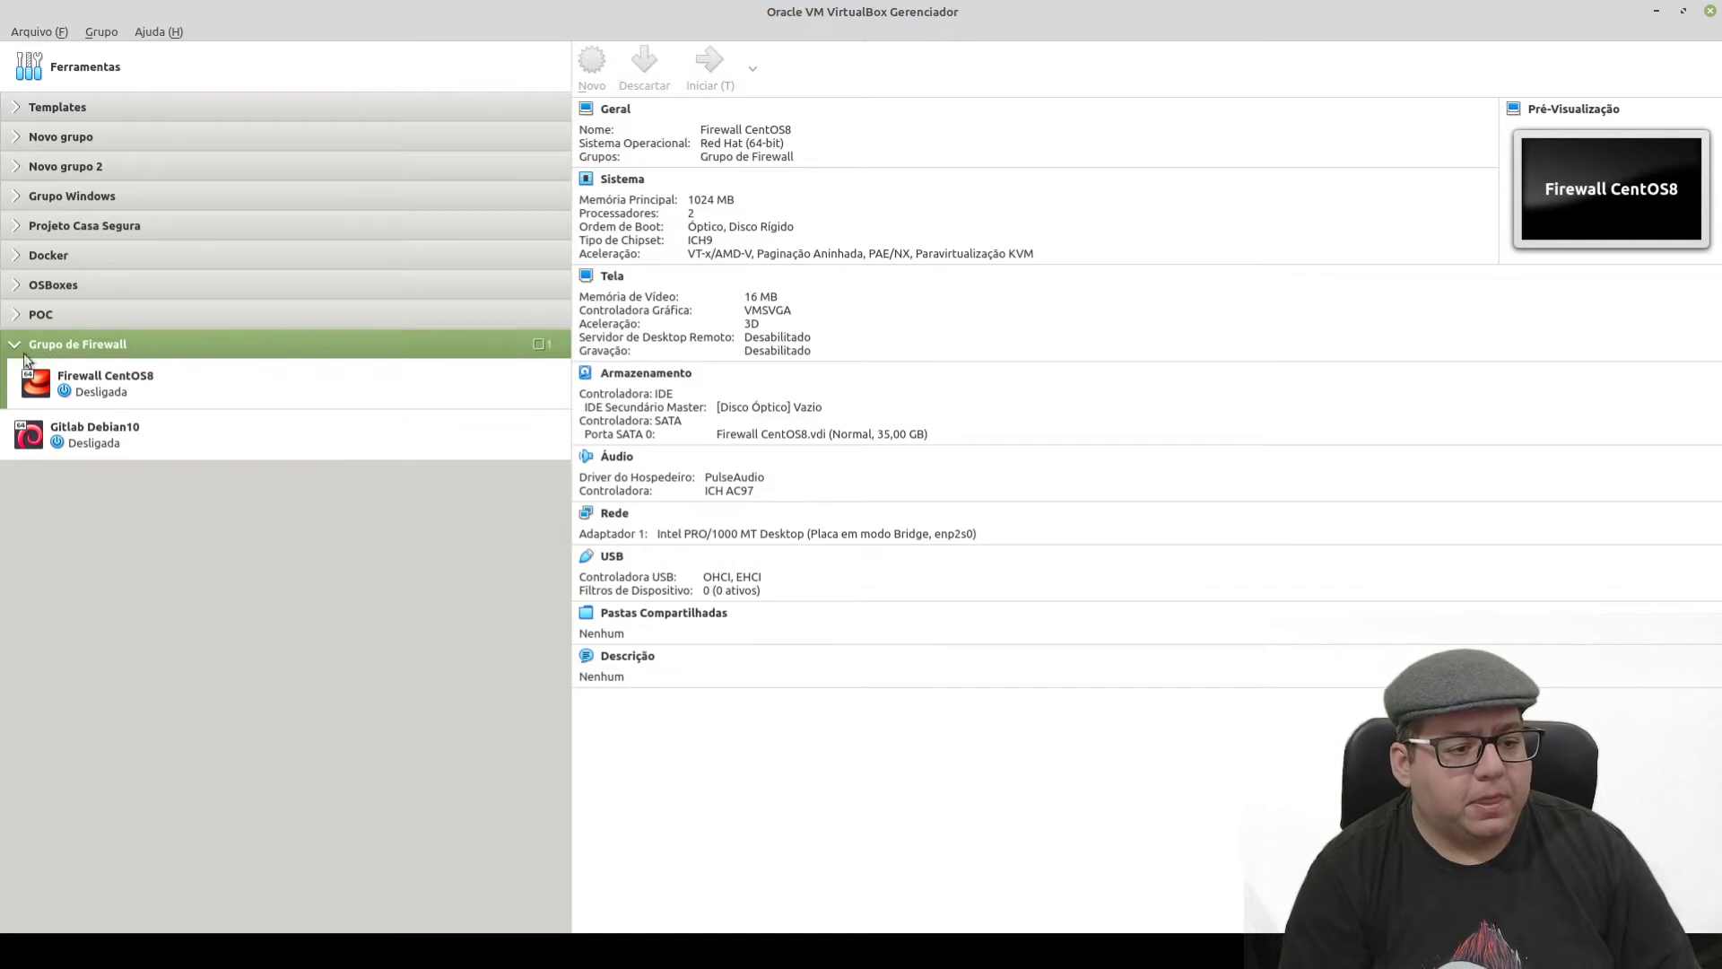
left_click(17, 348)
left_click(99, 391)
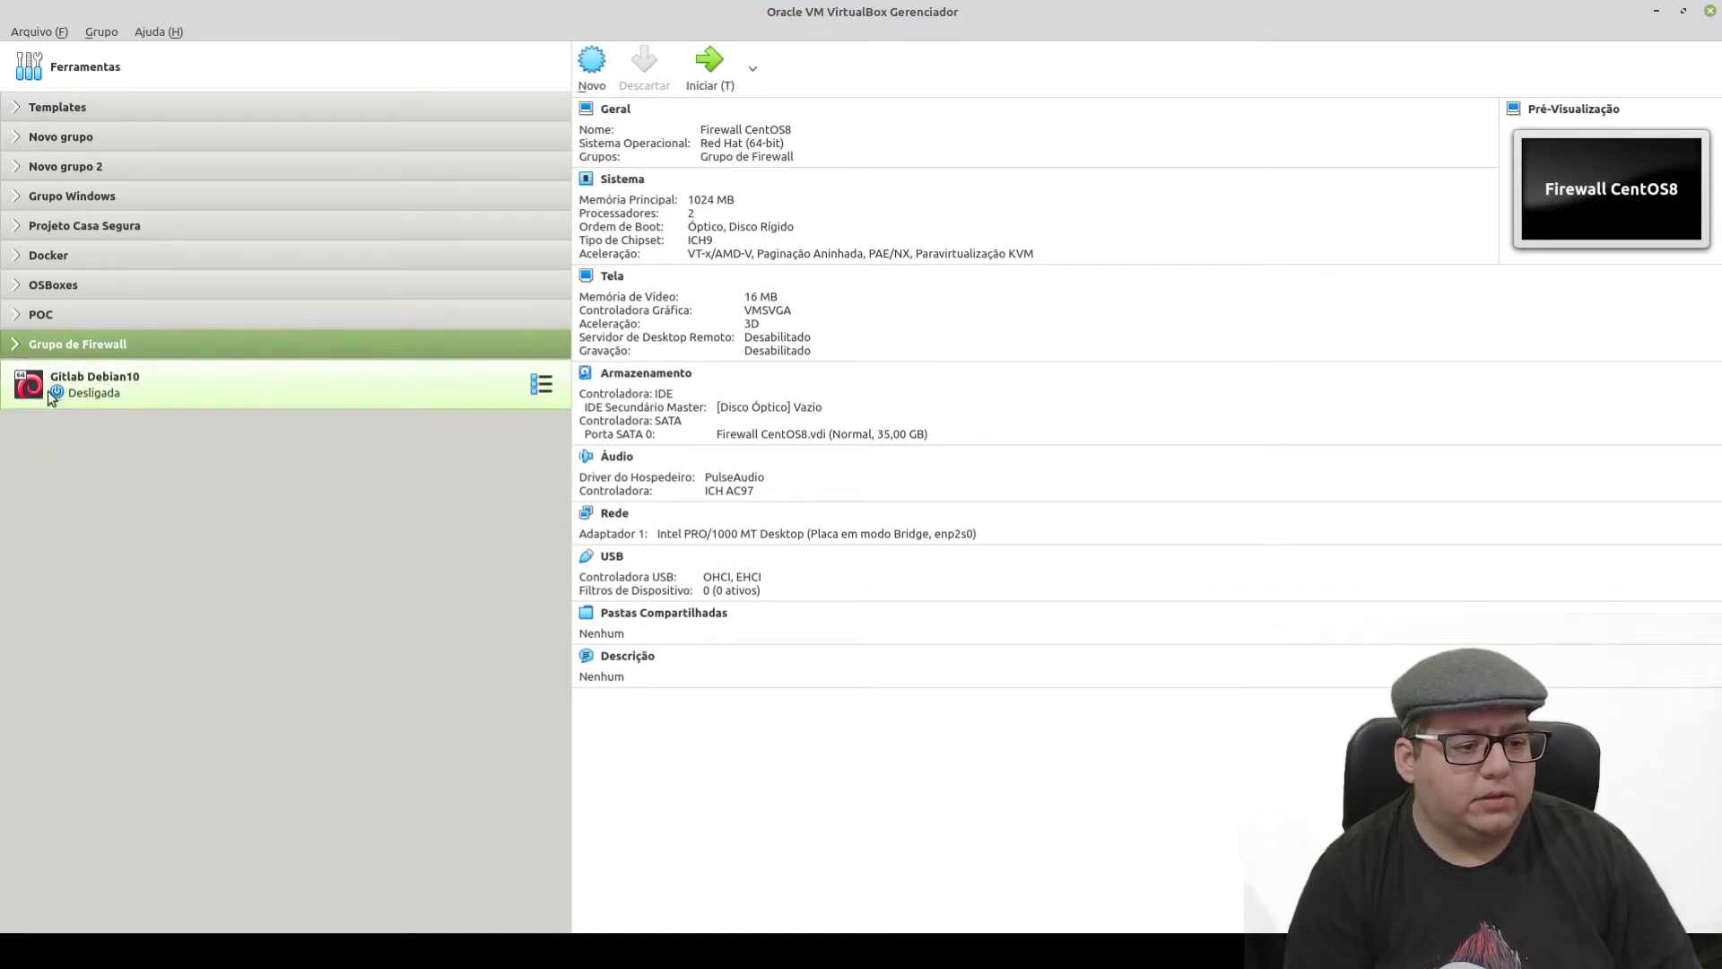
left_click(16, 348)
- Select Firewall CentOS8 in its new group, then bring the VirtualBox VMs folder window forward
left_click(143, 387)
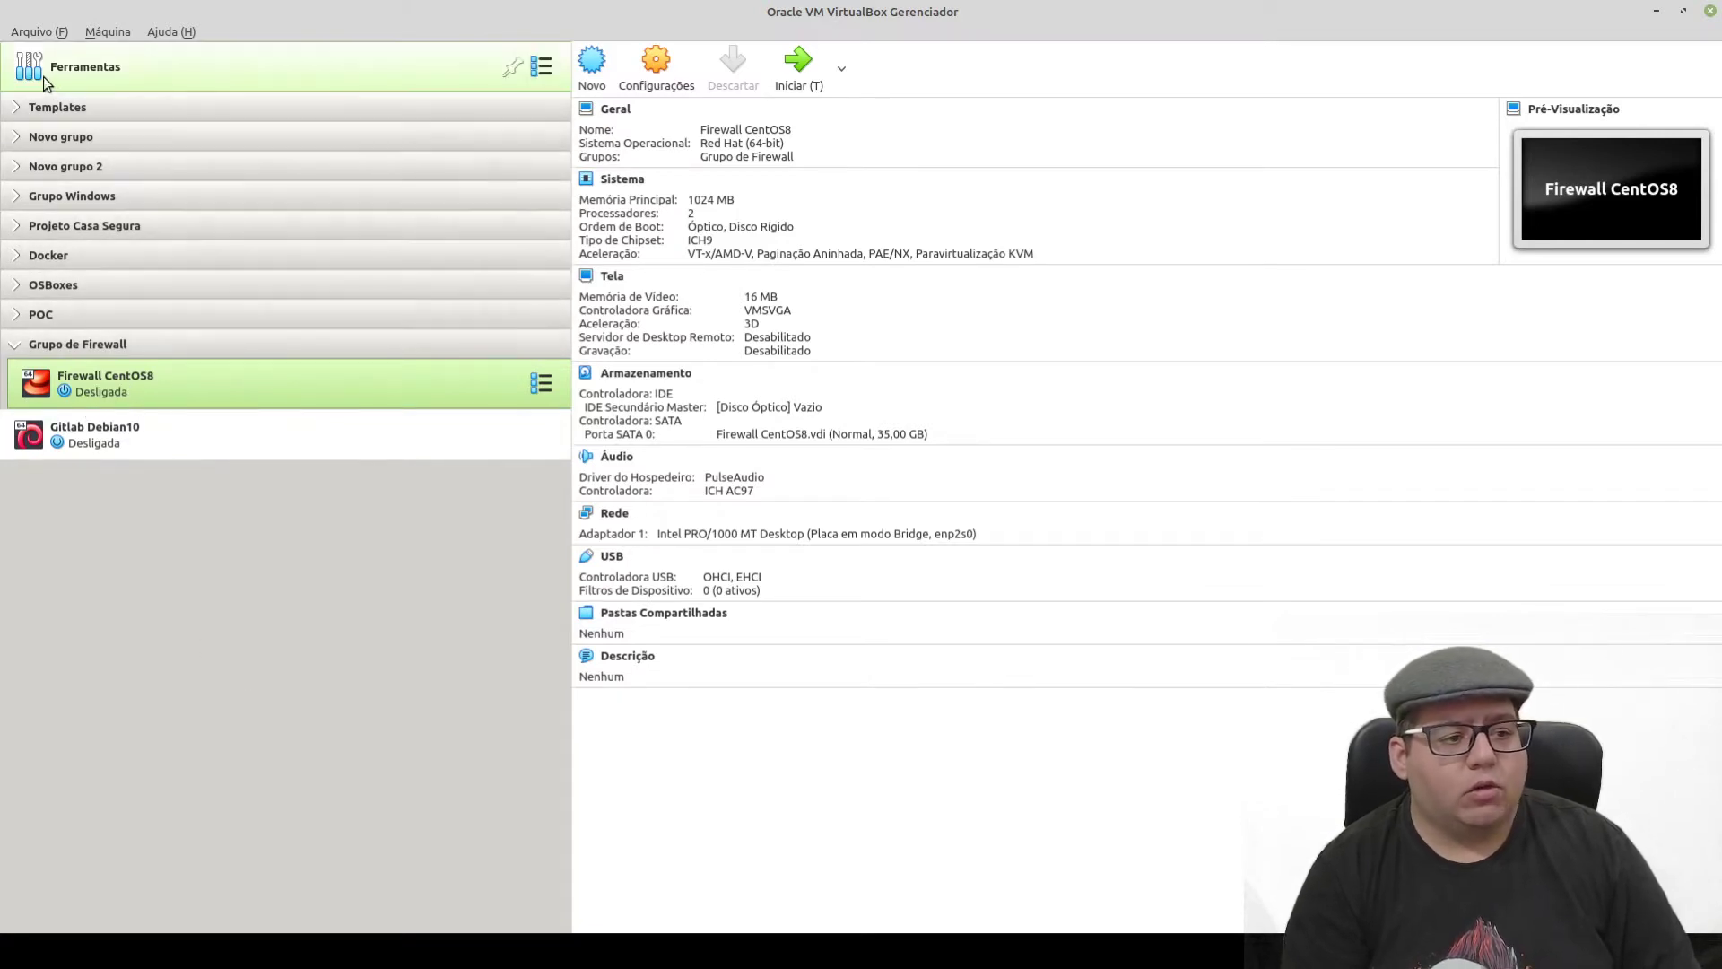
left_click(16, 106)
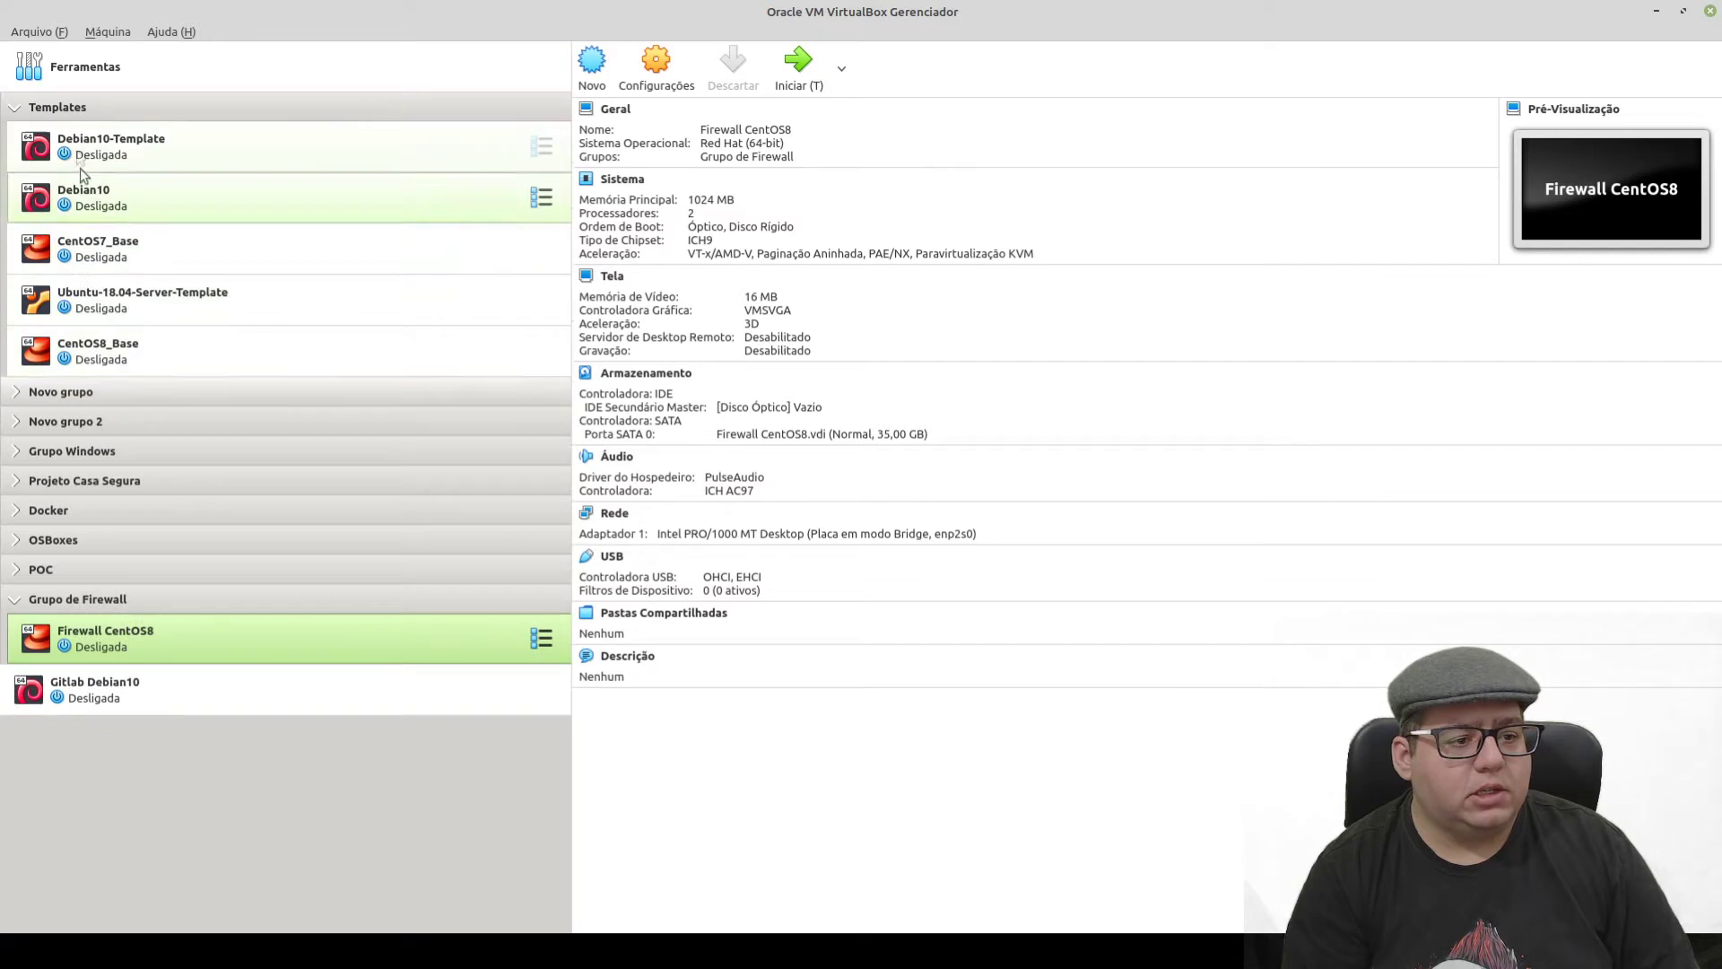
left_click(16, 107)
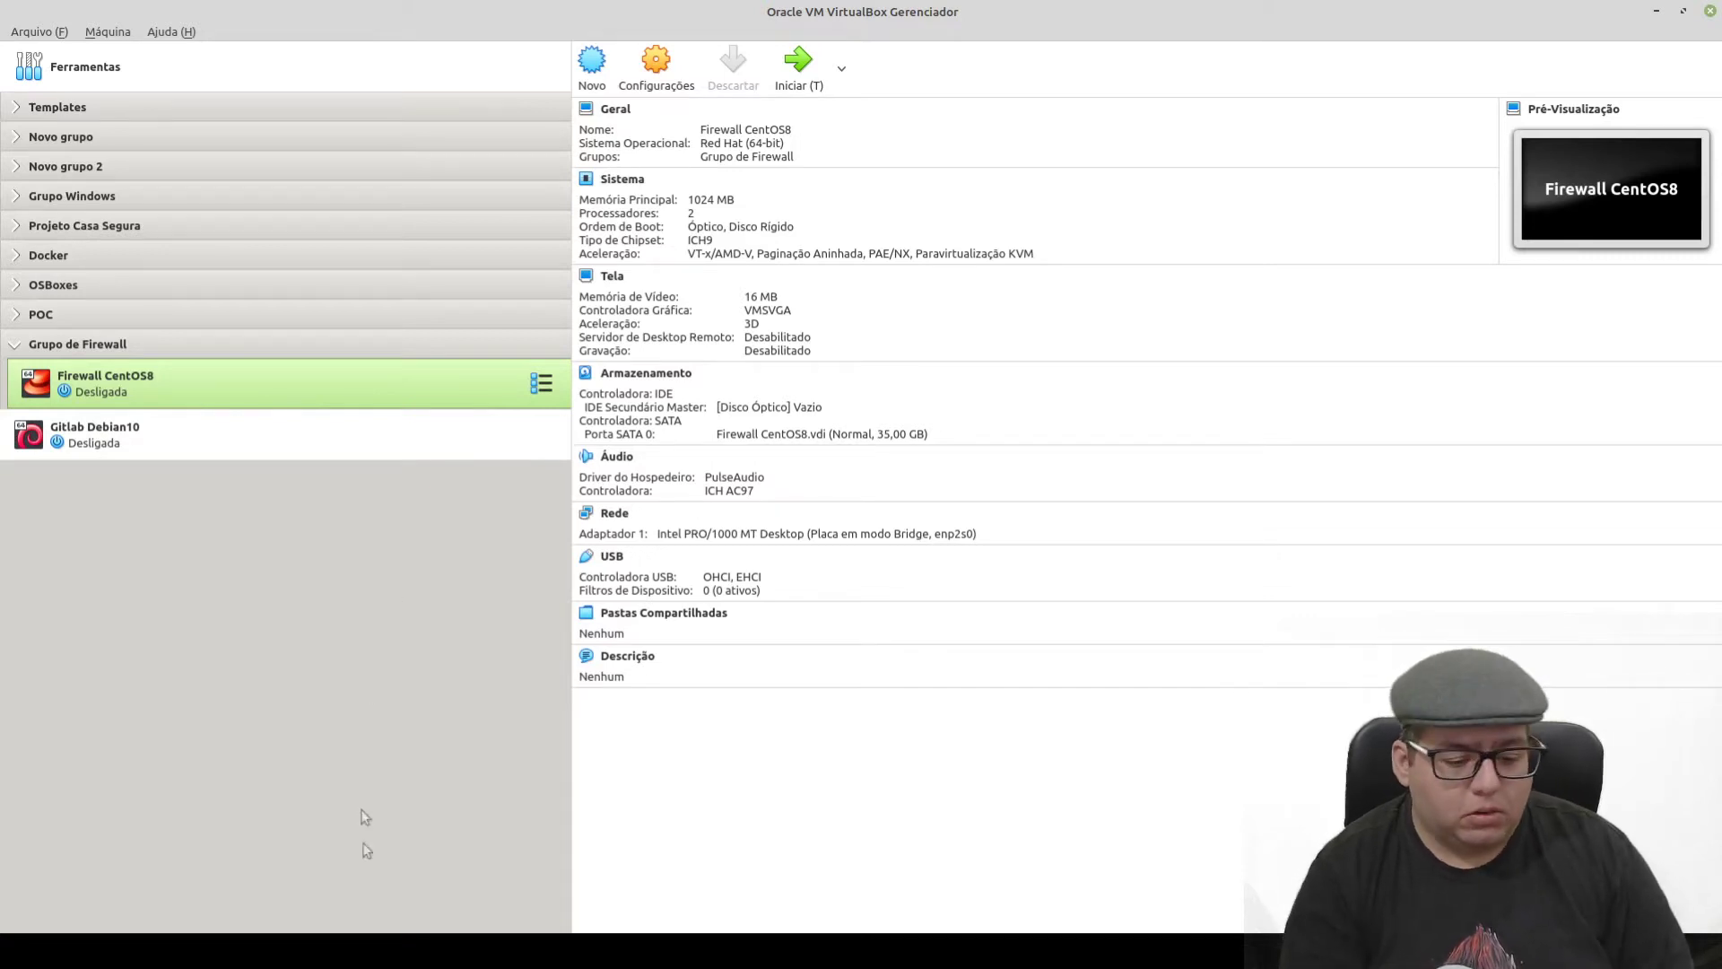
mouse_move(268, 950)
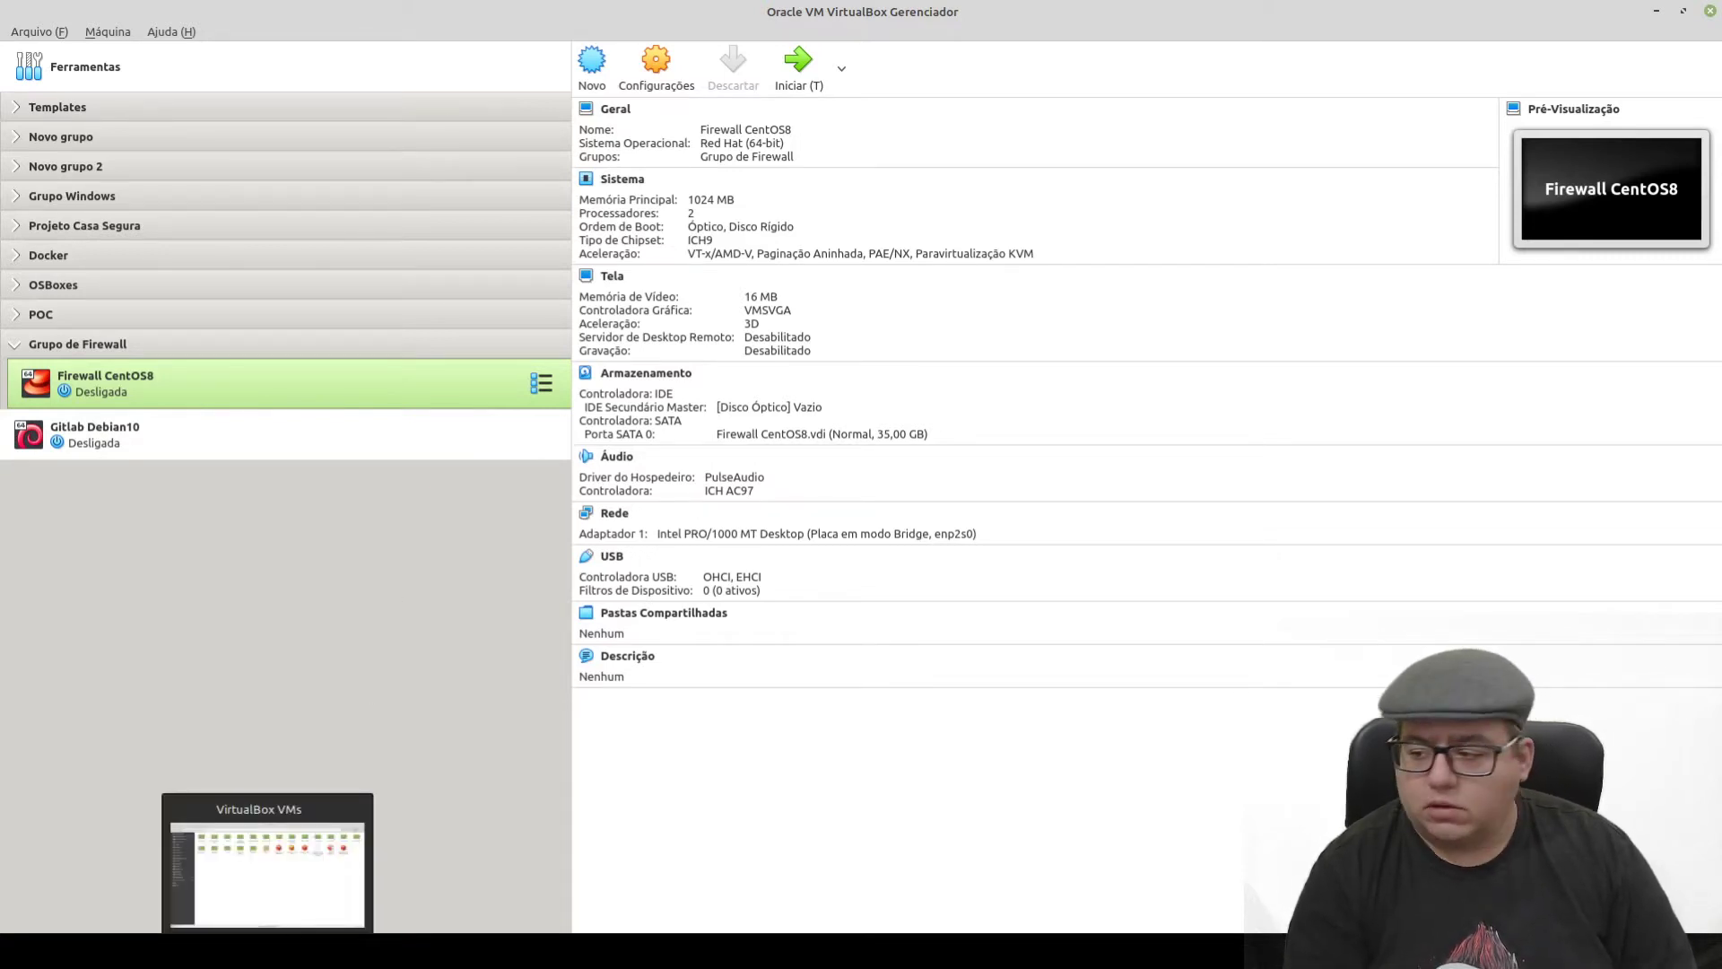
left_click(267, 950)
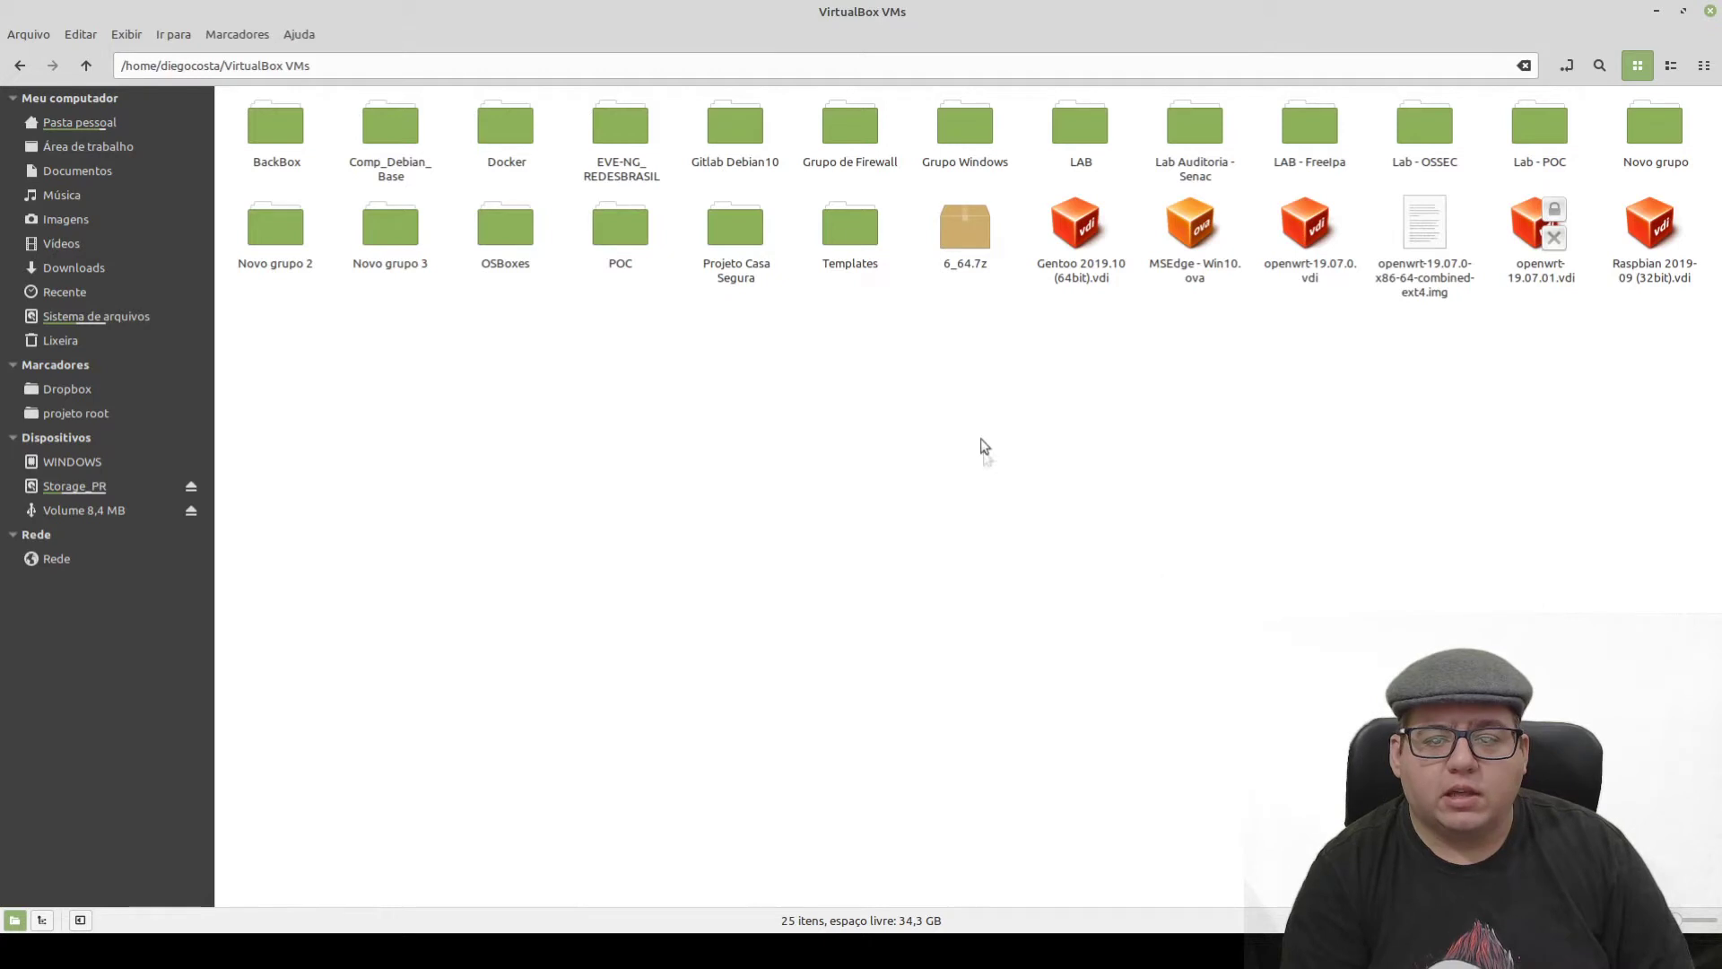
- Browse Grupo de Firewall > Firewall CentOS8 to check its .vdi and .vbox files, then close Nemo
double_click(851, 132)
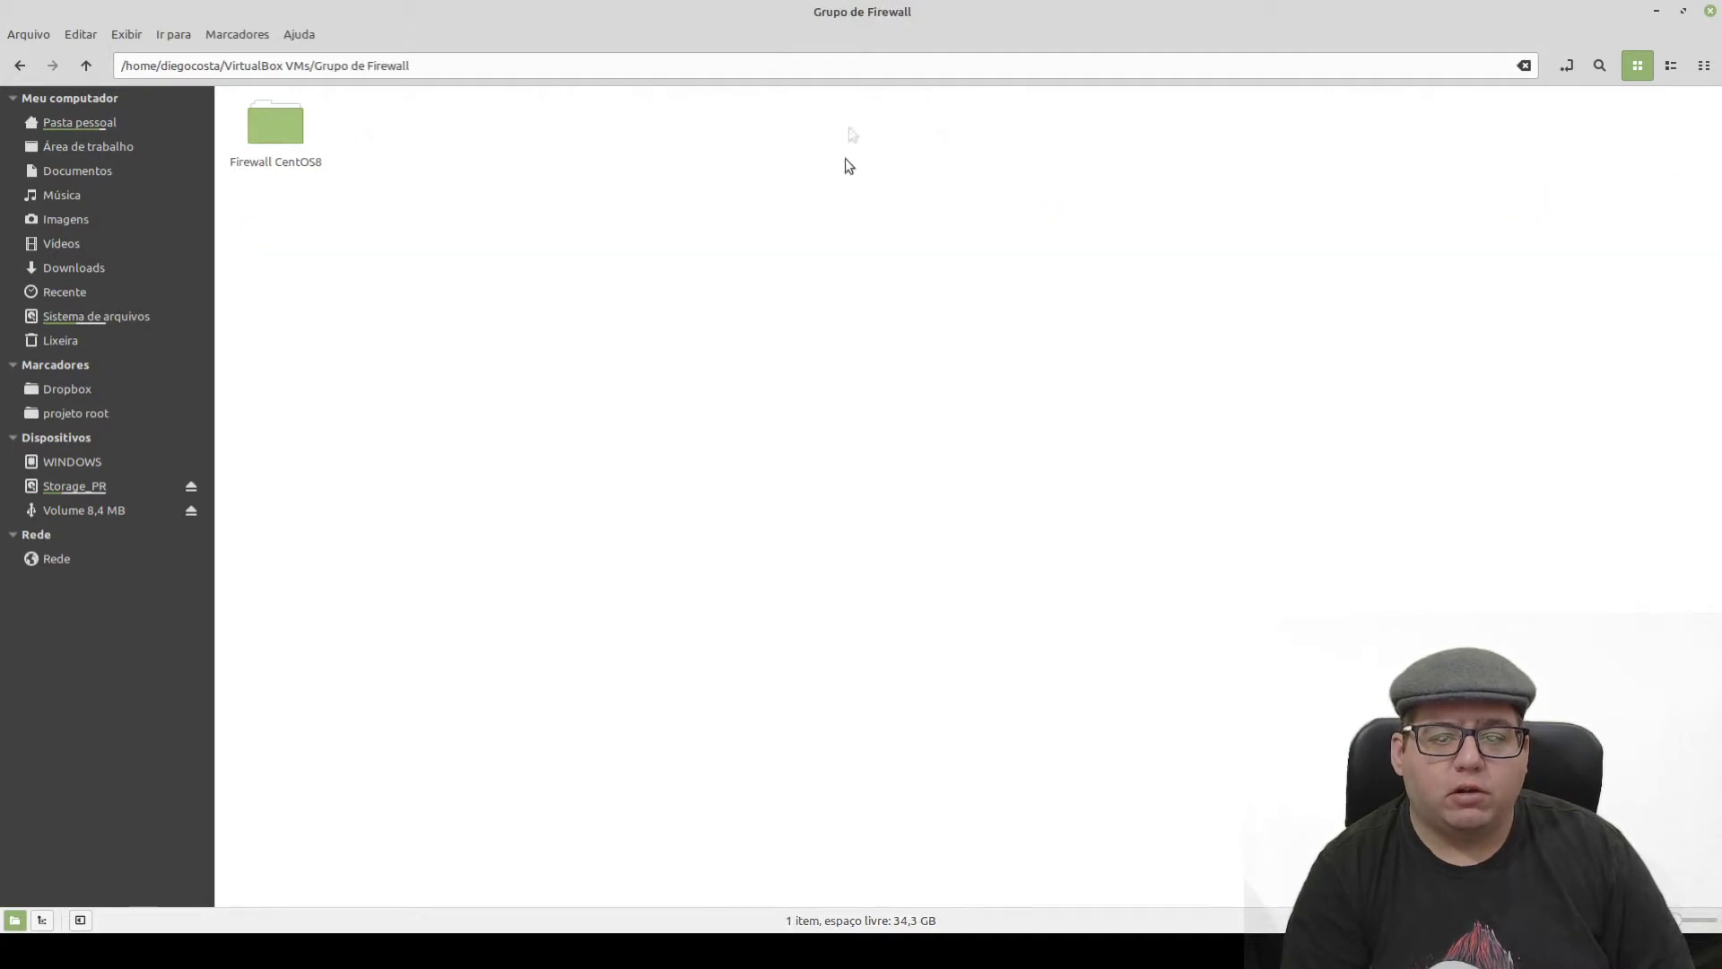
double_click(275, 131)
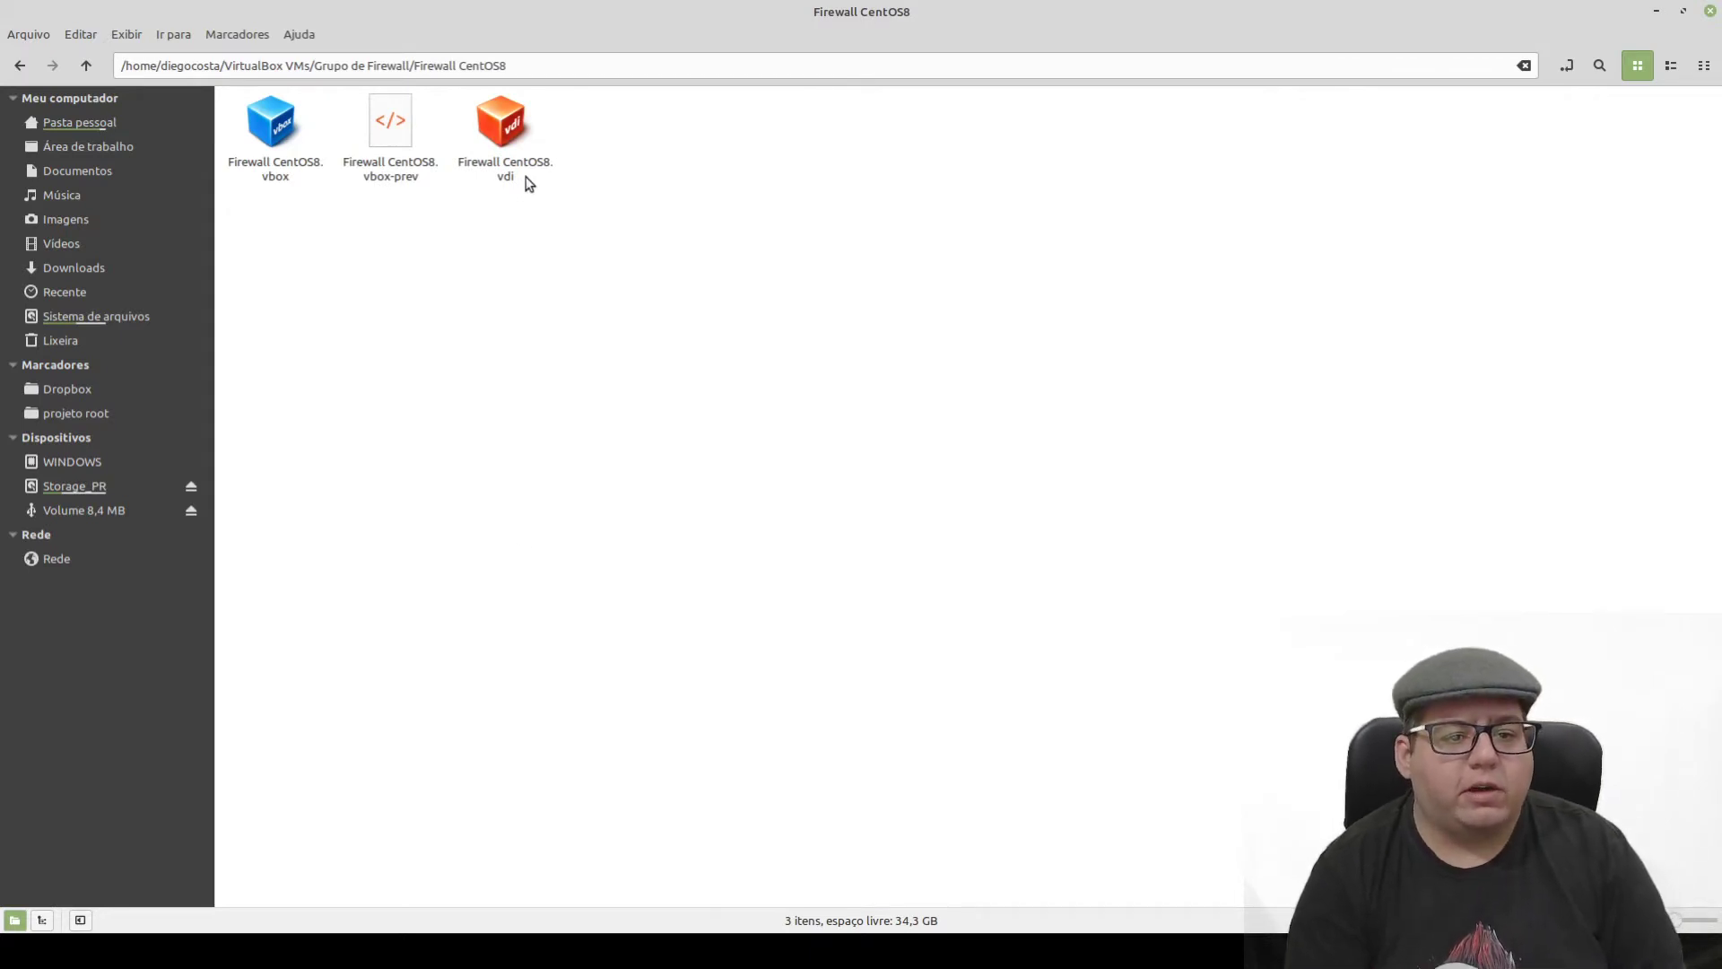
left_click_drag(616, 269, 490, 158)
left_click(586, 462)
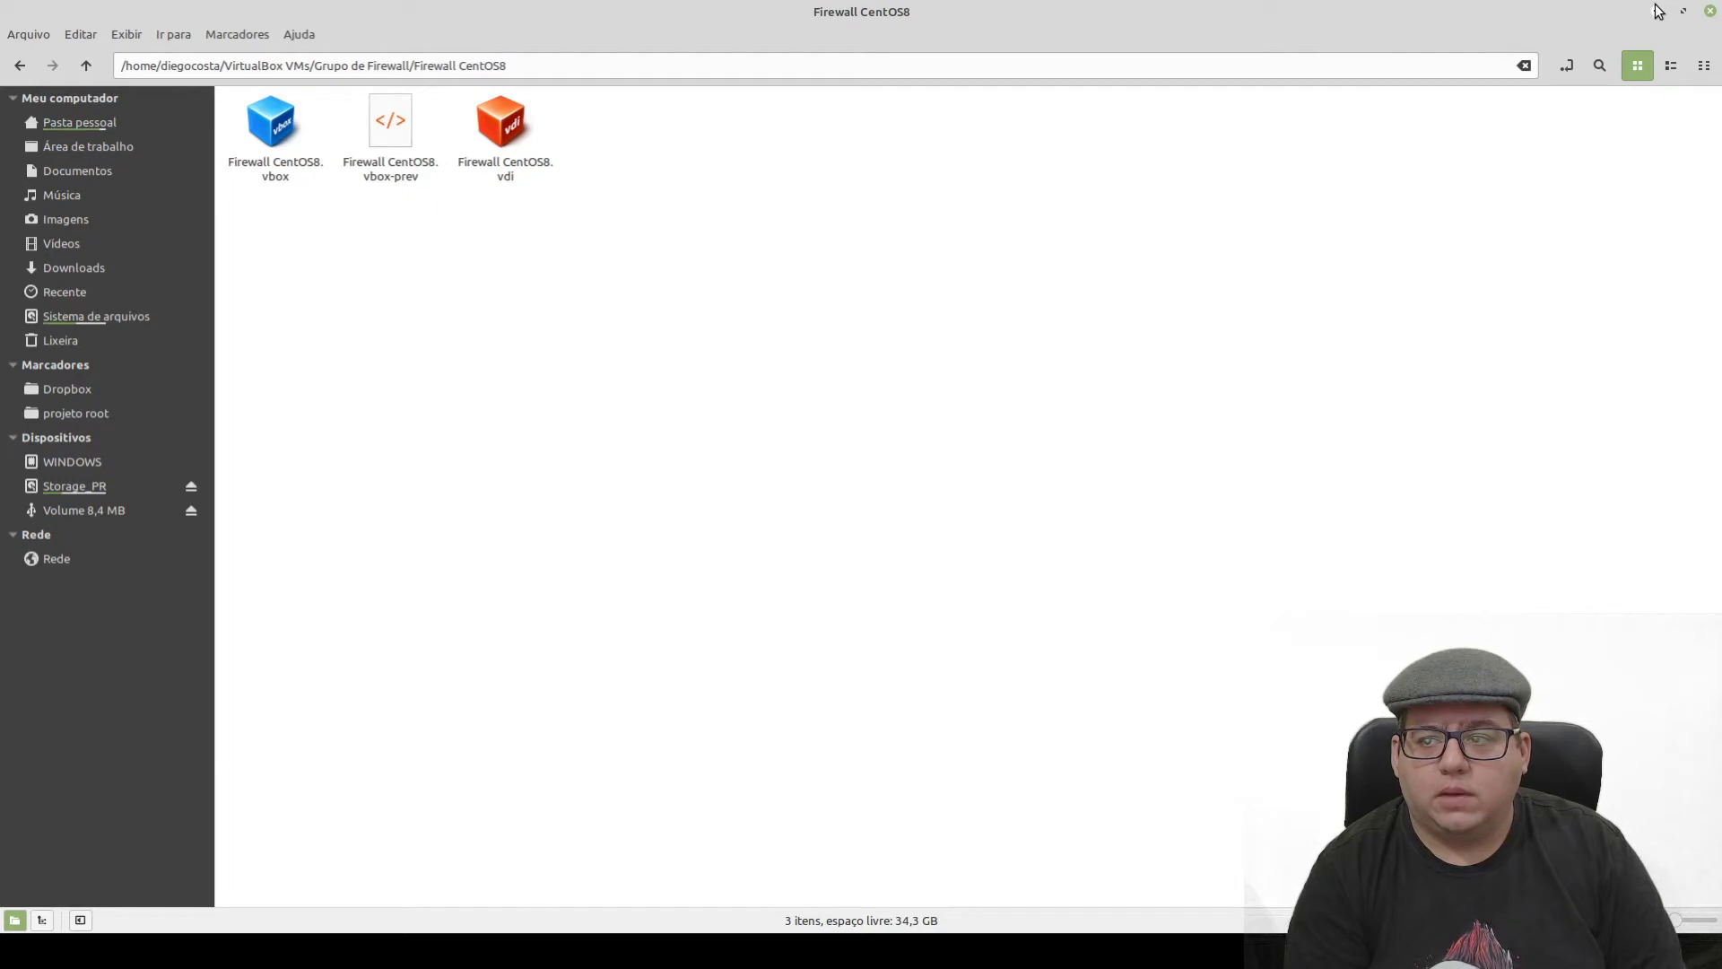
left_click(1711, 13)
- Start Firewall CentOS8, boot the first CentOS entry to the login prompt, then close its window
left_click(792, 58)
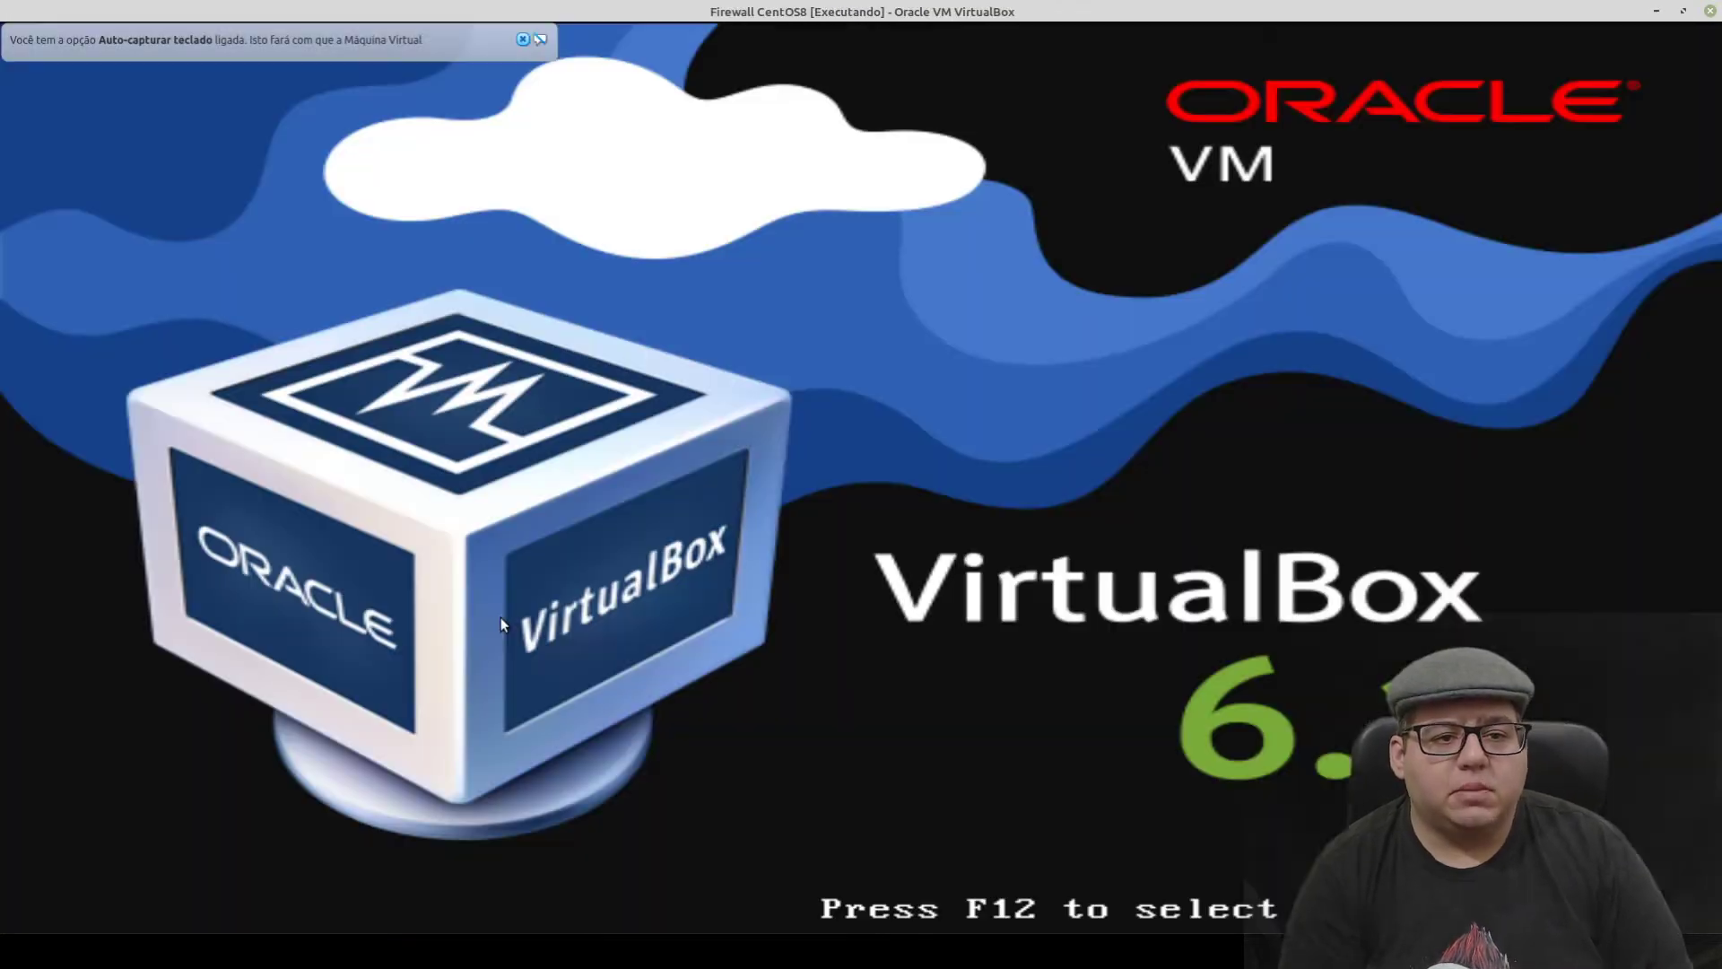
left_click(537, 40)
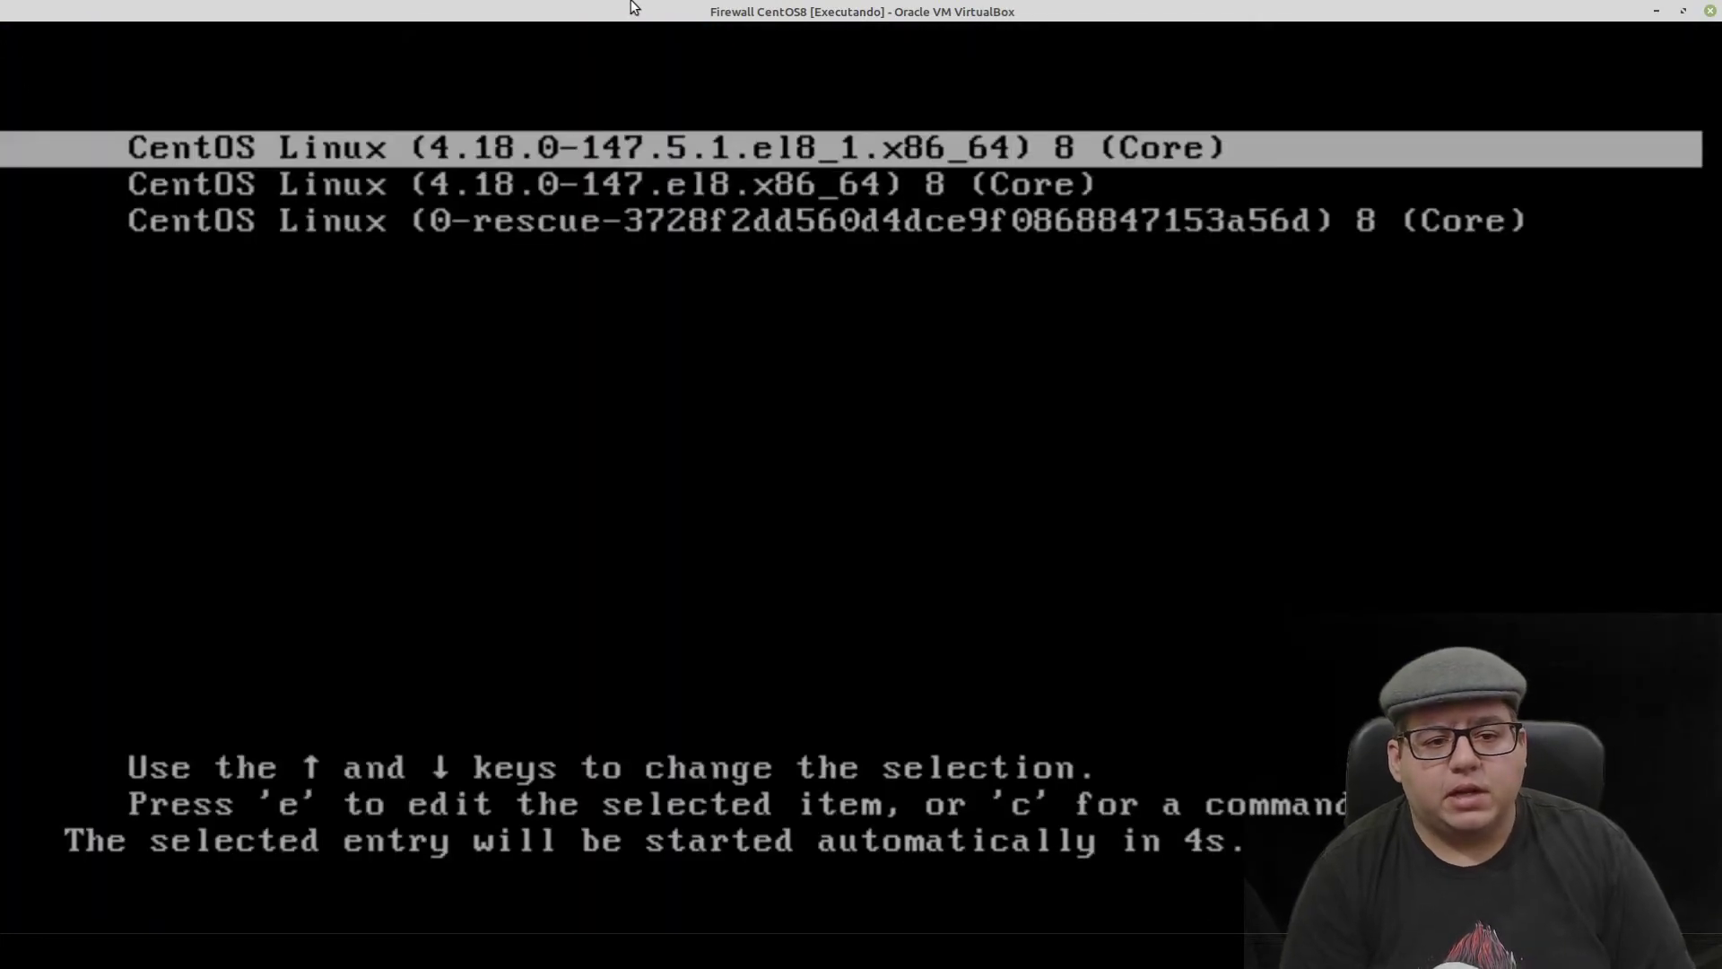
key("Return")
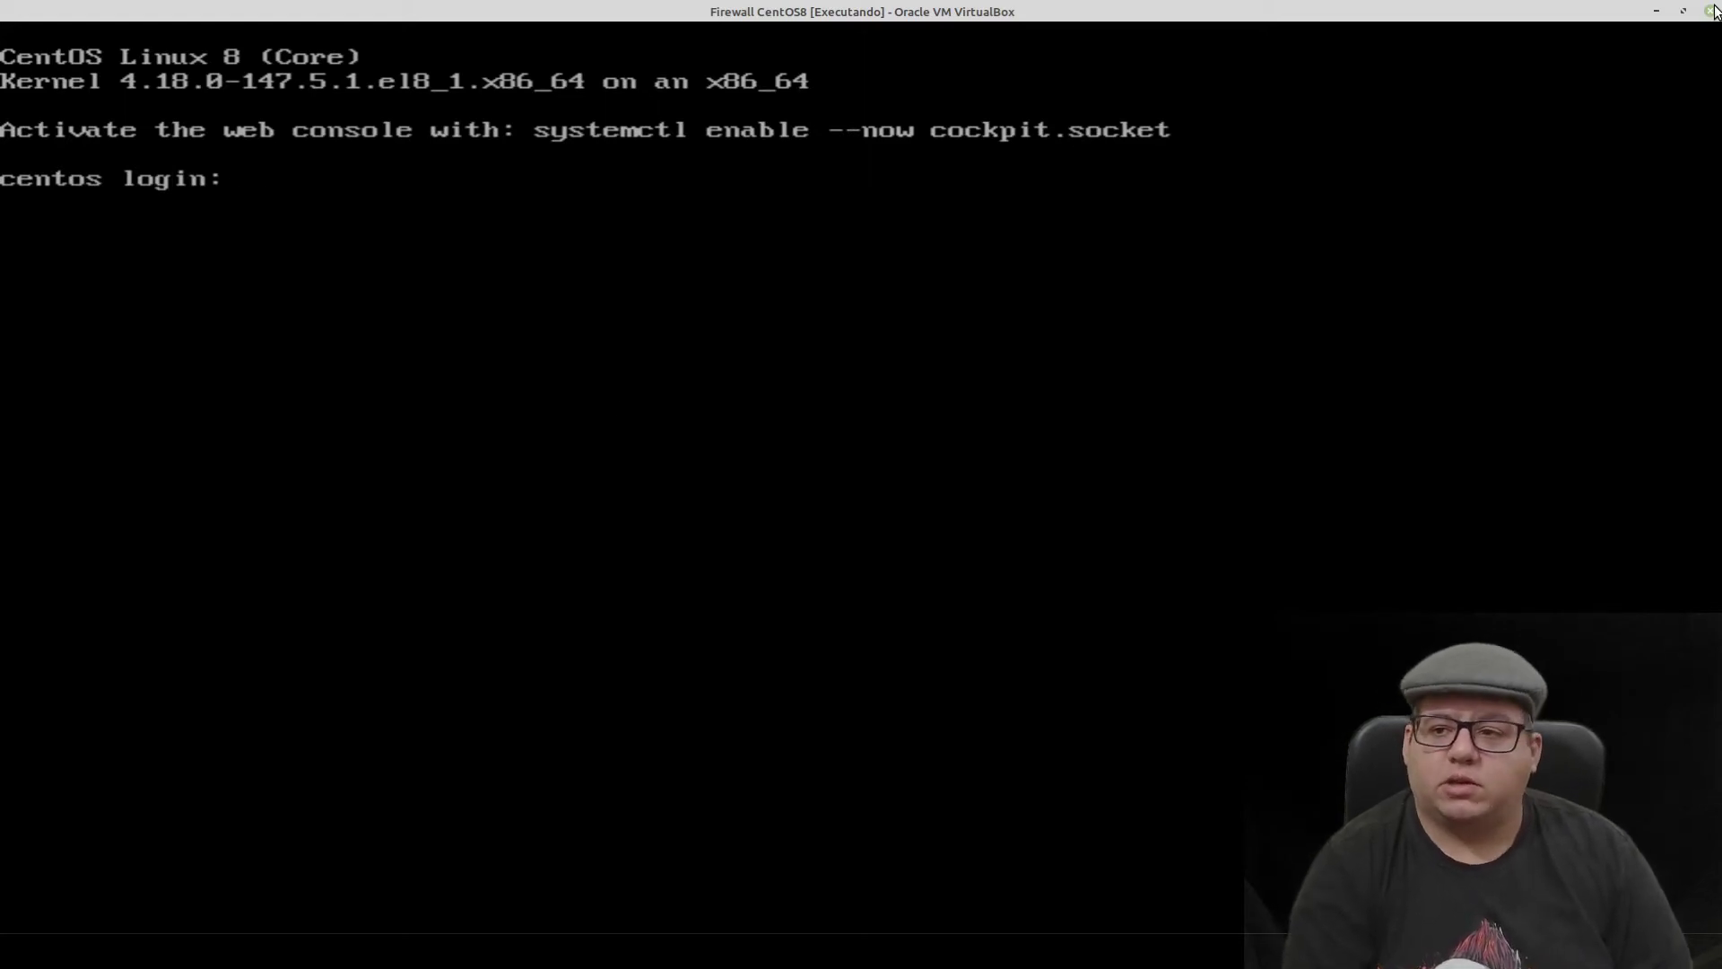
left_click(1710, 10)
- Confirm 'Desligar a máquina' to power off Firewall CentOS8
left_click(940, 502)
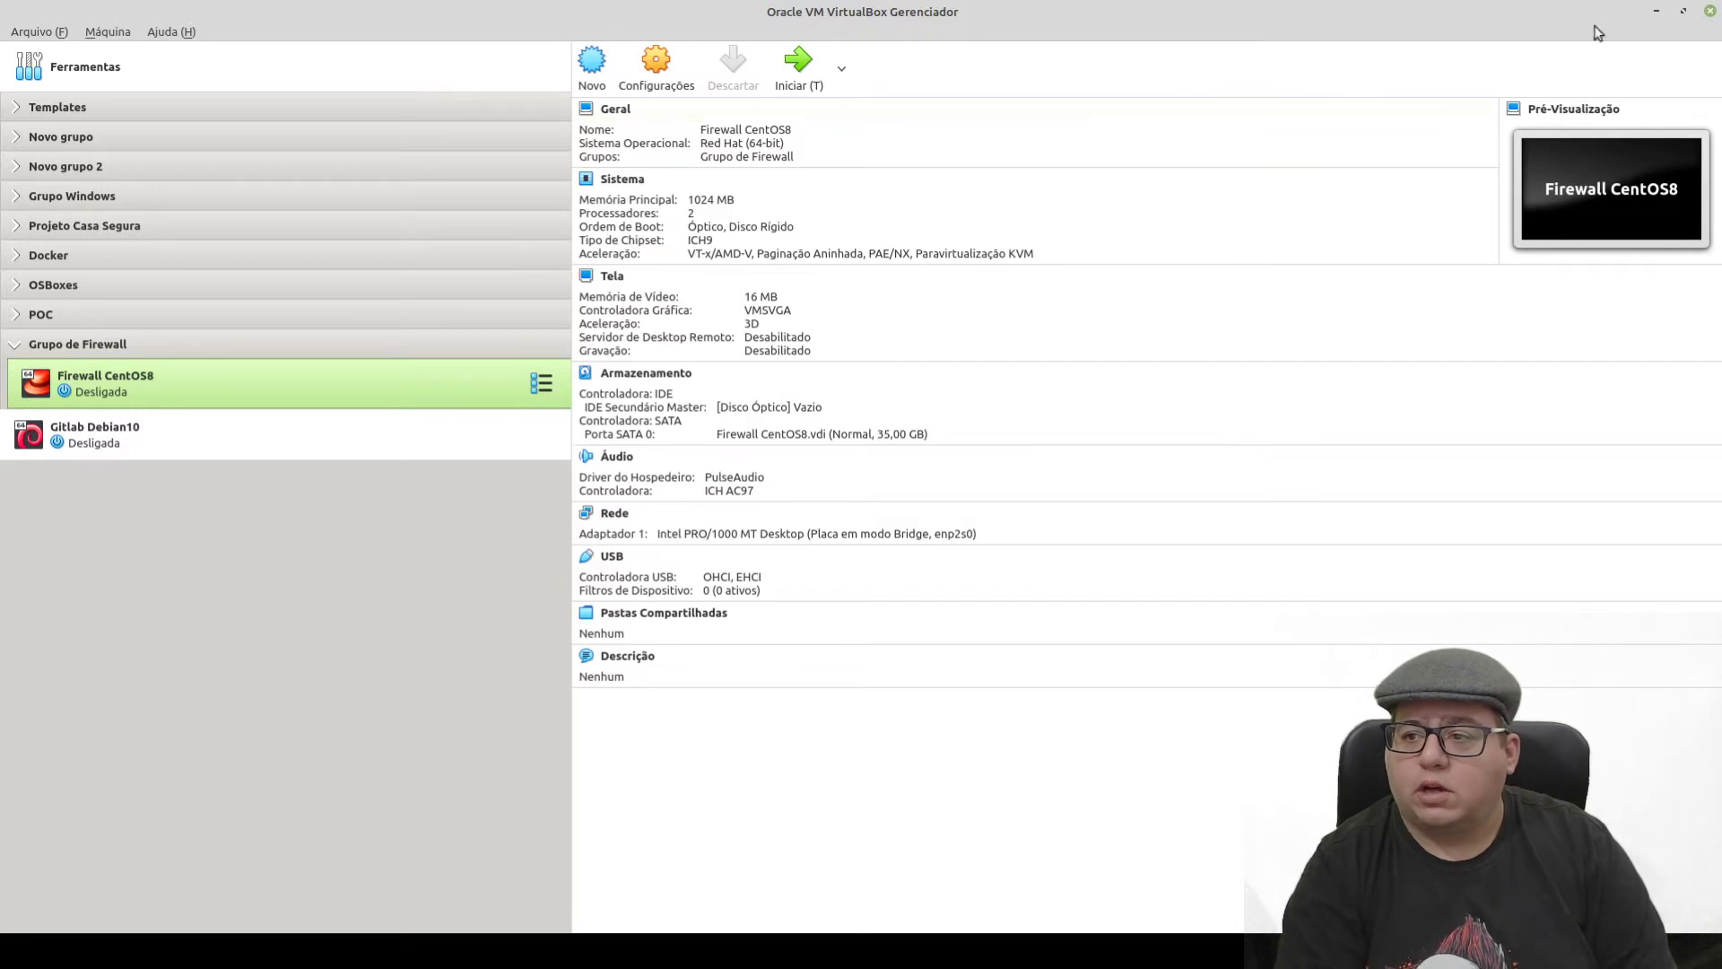
- Minimize VirtualBox Manager and bring up the Wiki Projeto Root Firefox window
left_click(1652, 12)
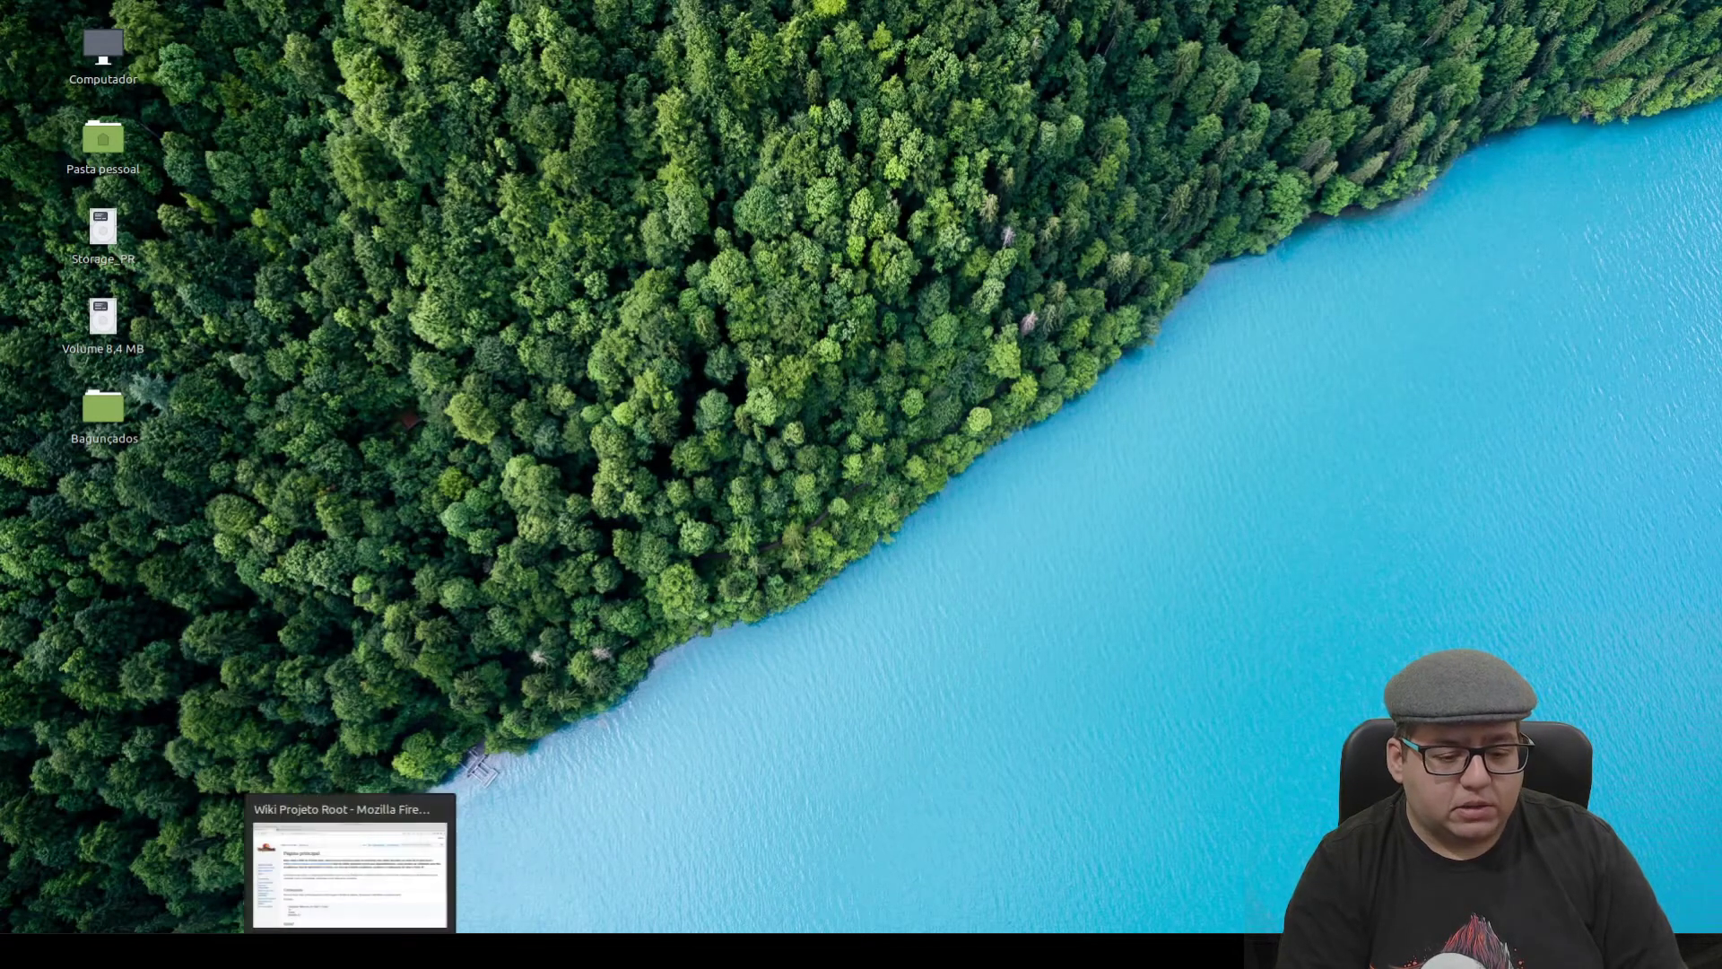
left_click(350, 951)
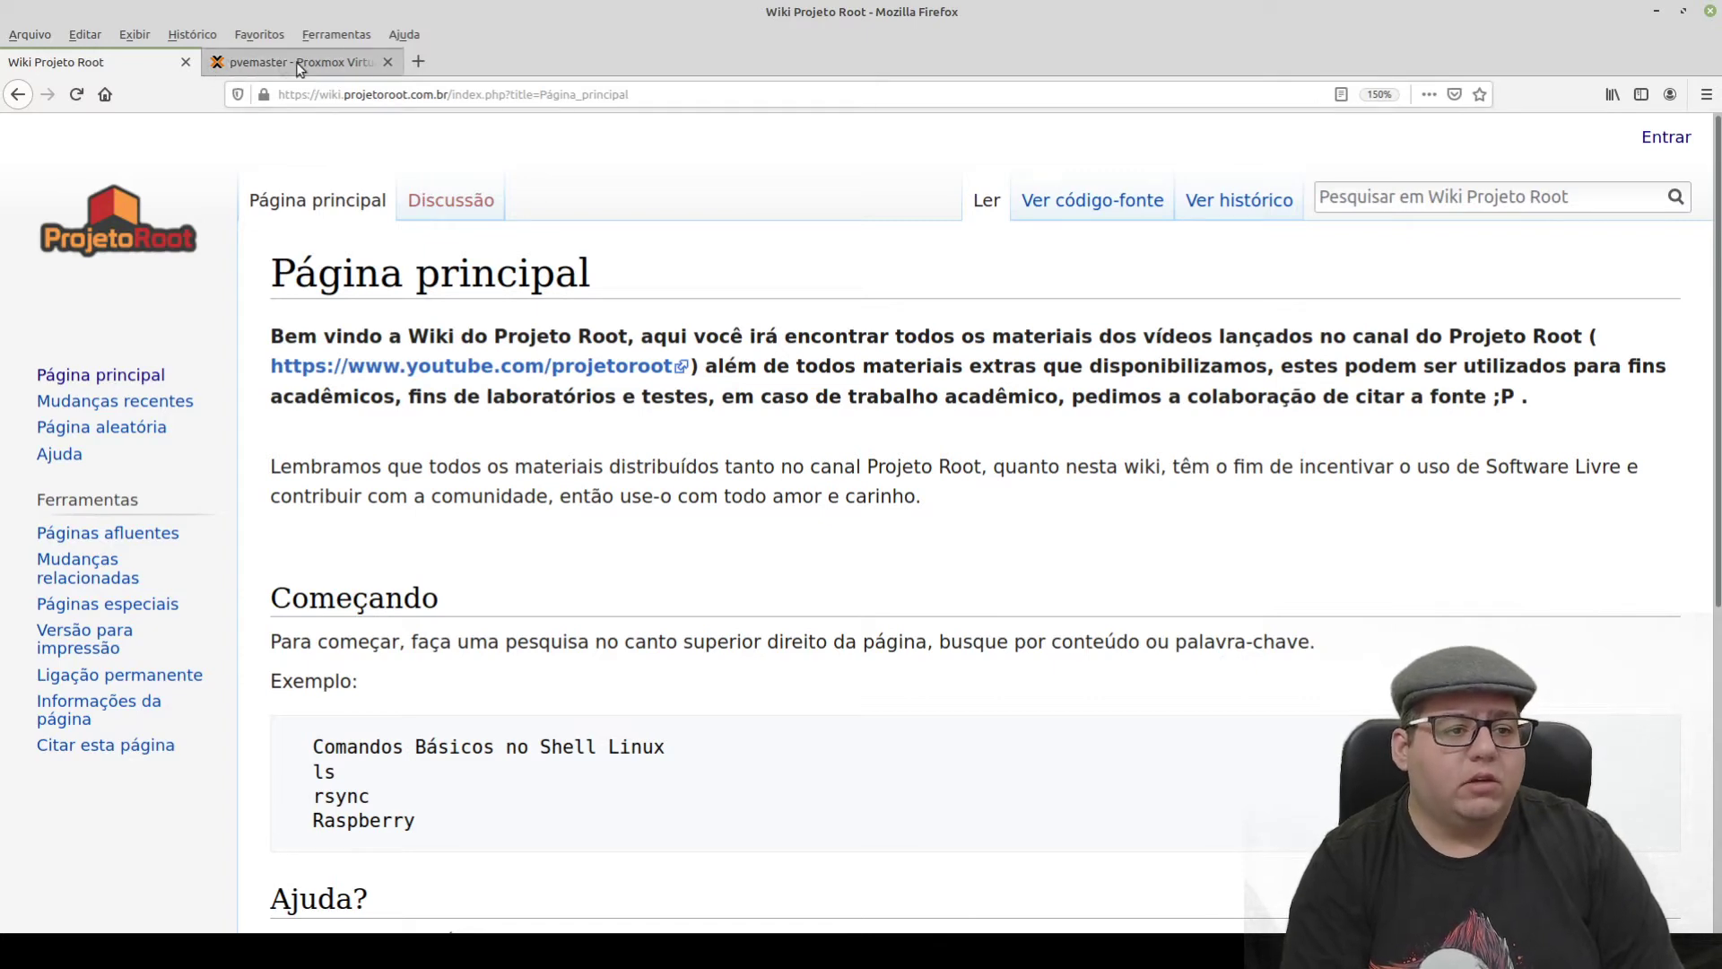
- Switch to the pvemaster Proxmox page and open template 102 (Template-CentOS-8)
left_click(298, 65)
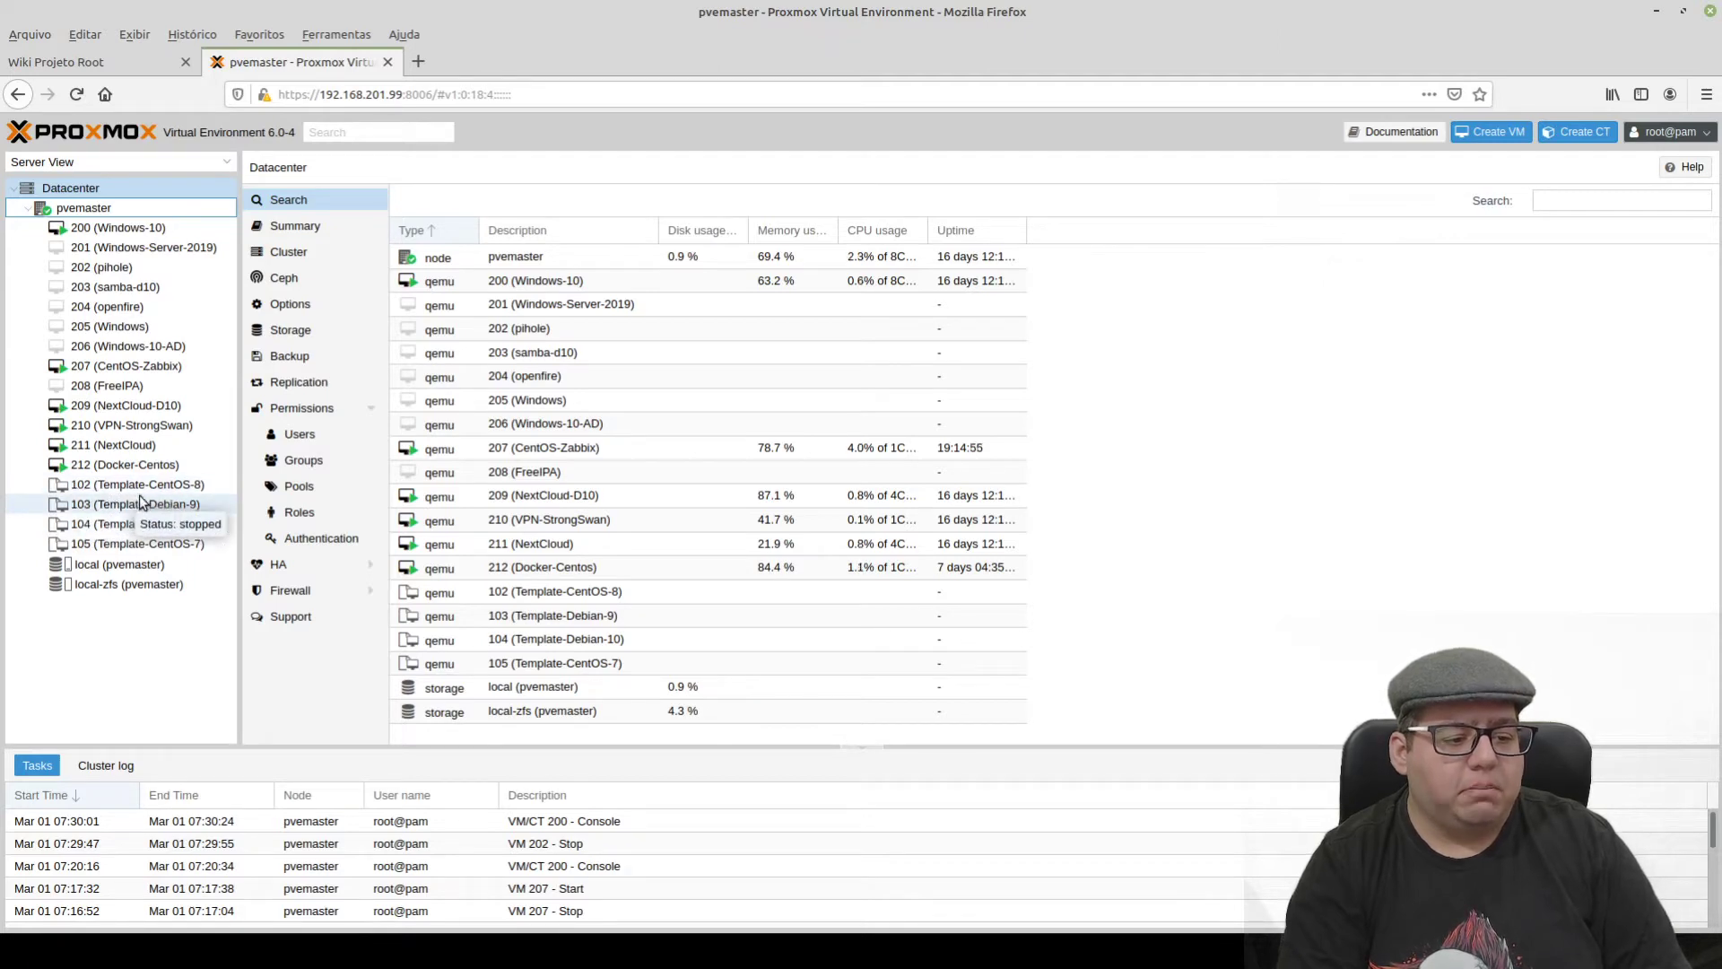
left_click(93, 490)
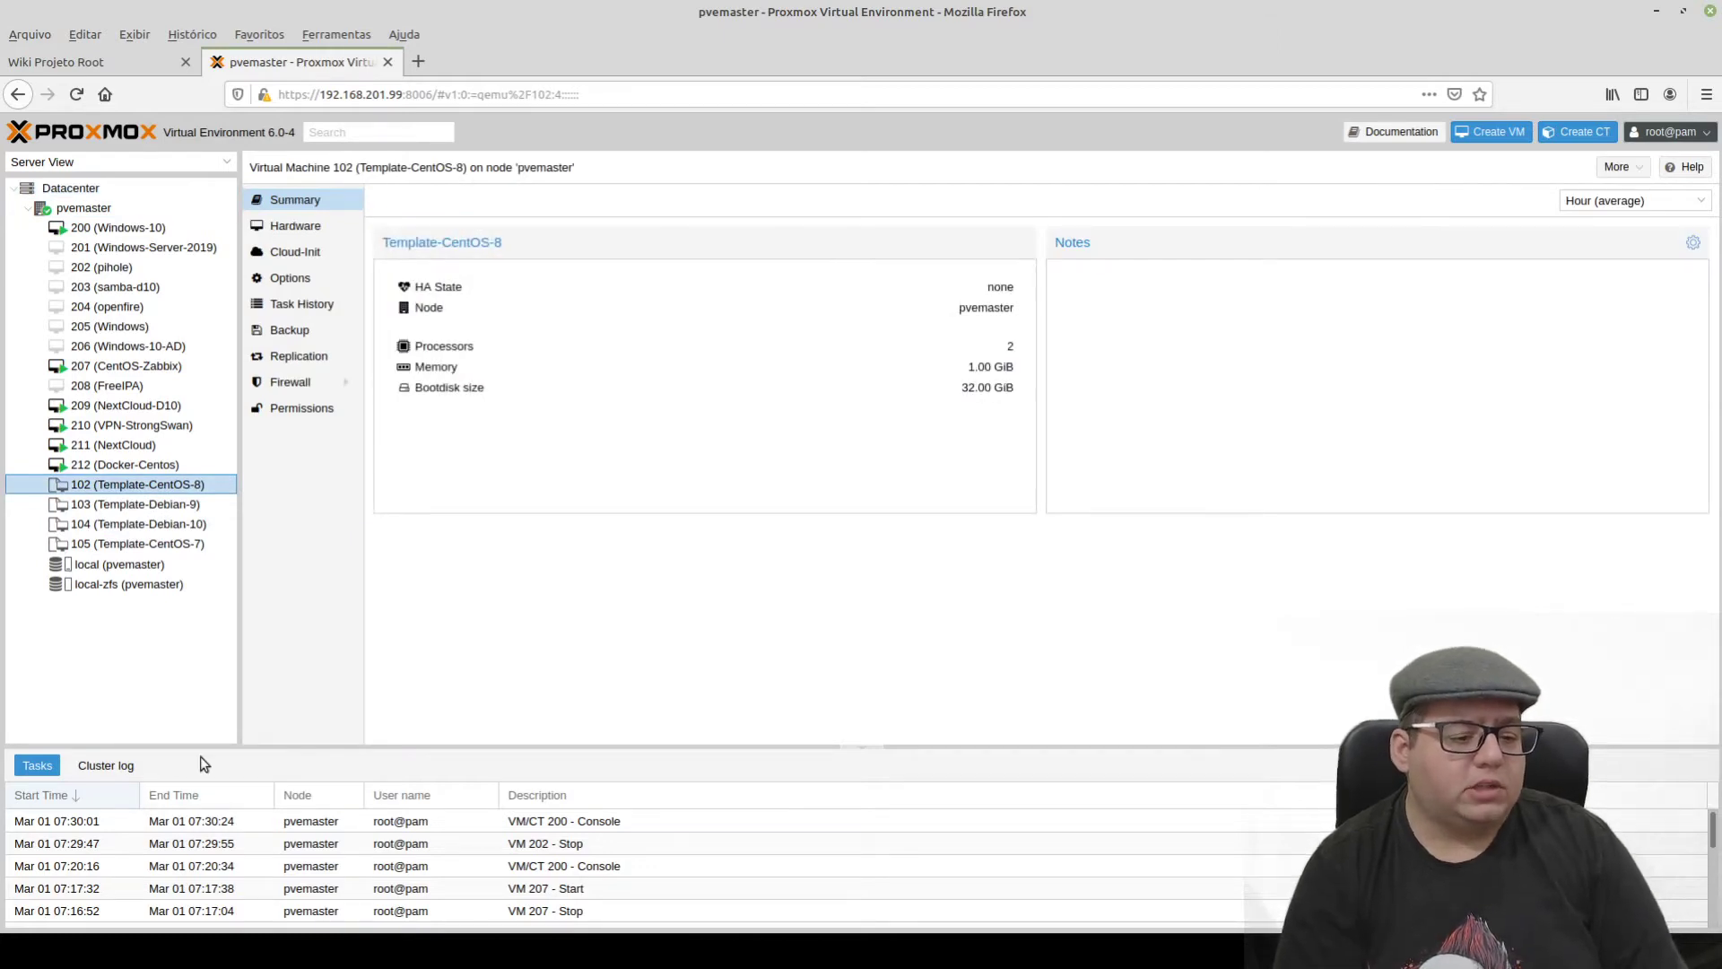
right_click(186, 489)
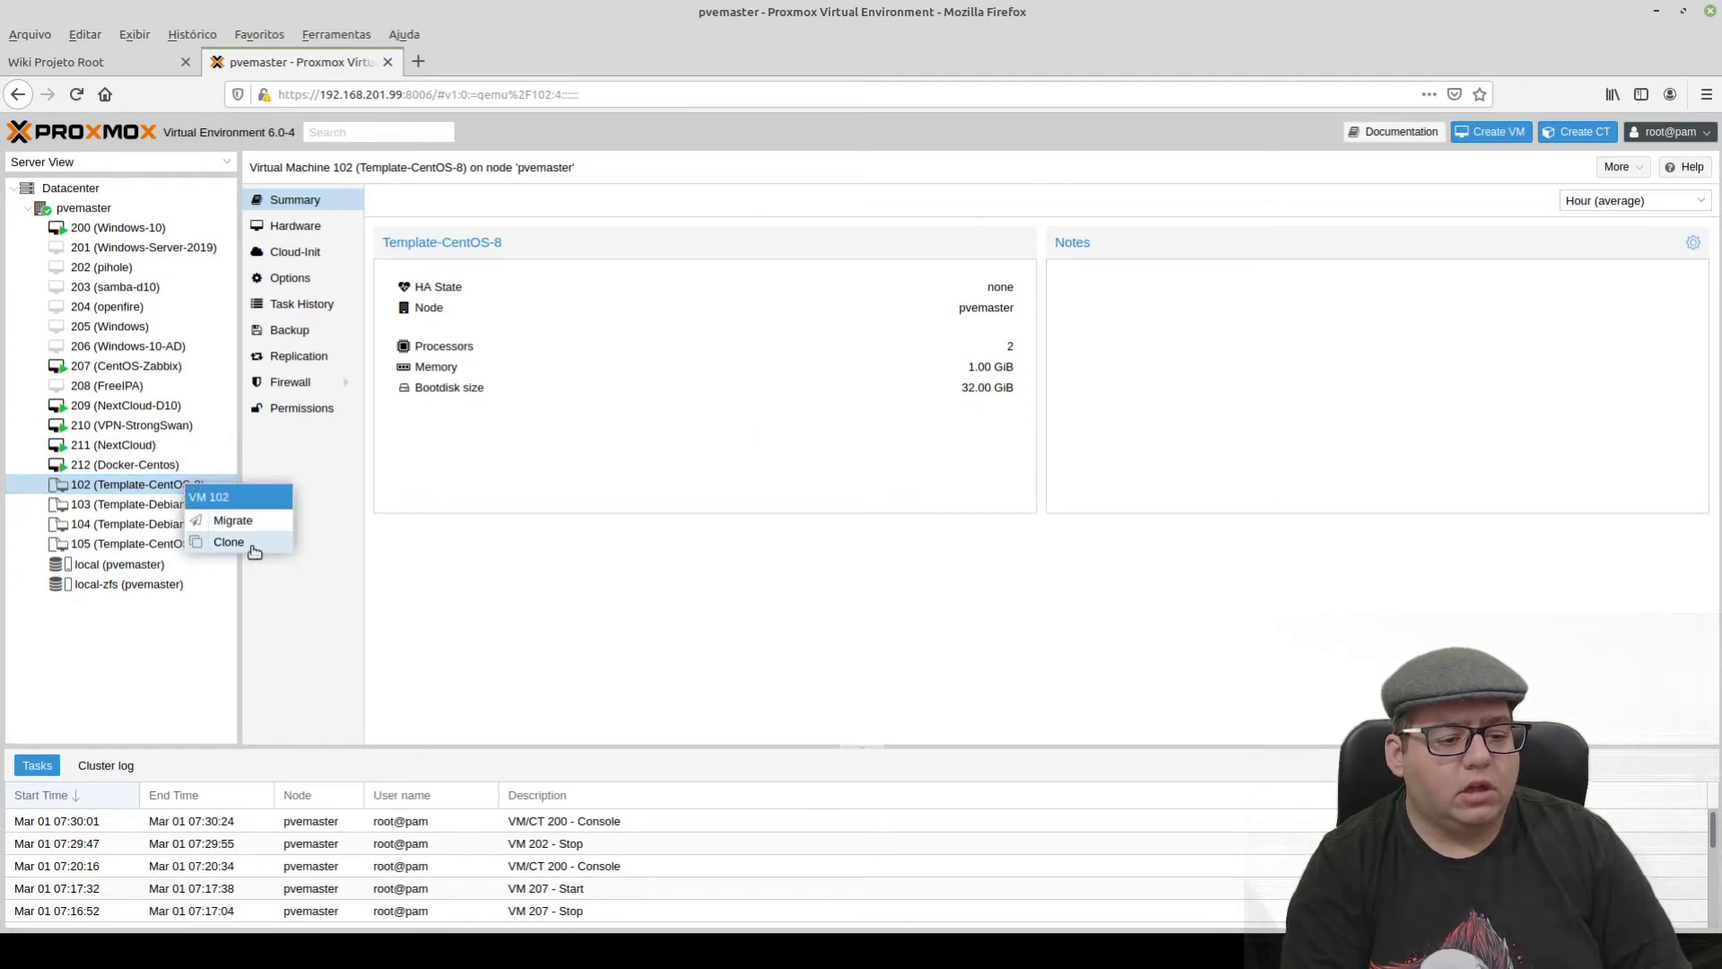
left_click(734, 627)
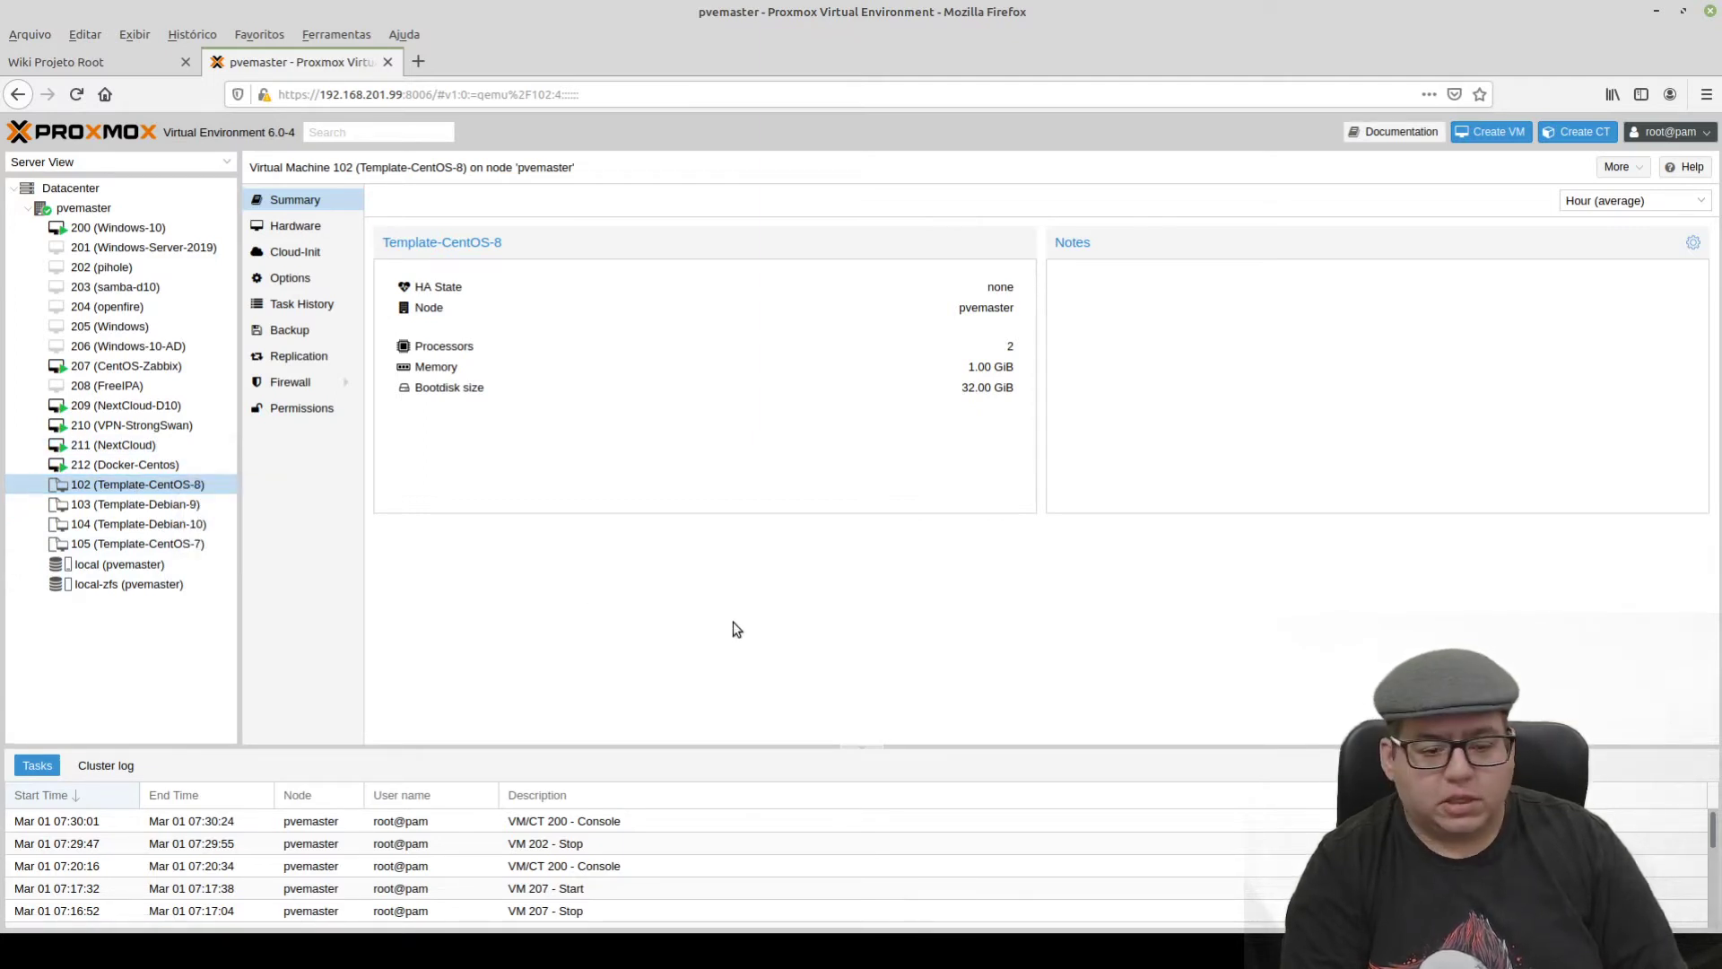
key("ctrl+plus")
key("ctrl+plus")
key("ctrl+plus")
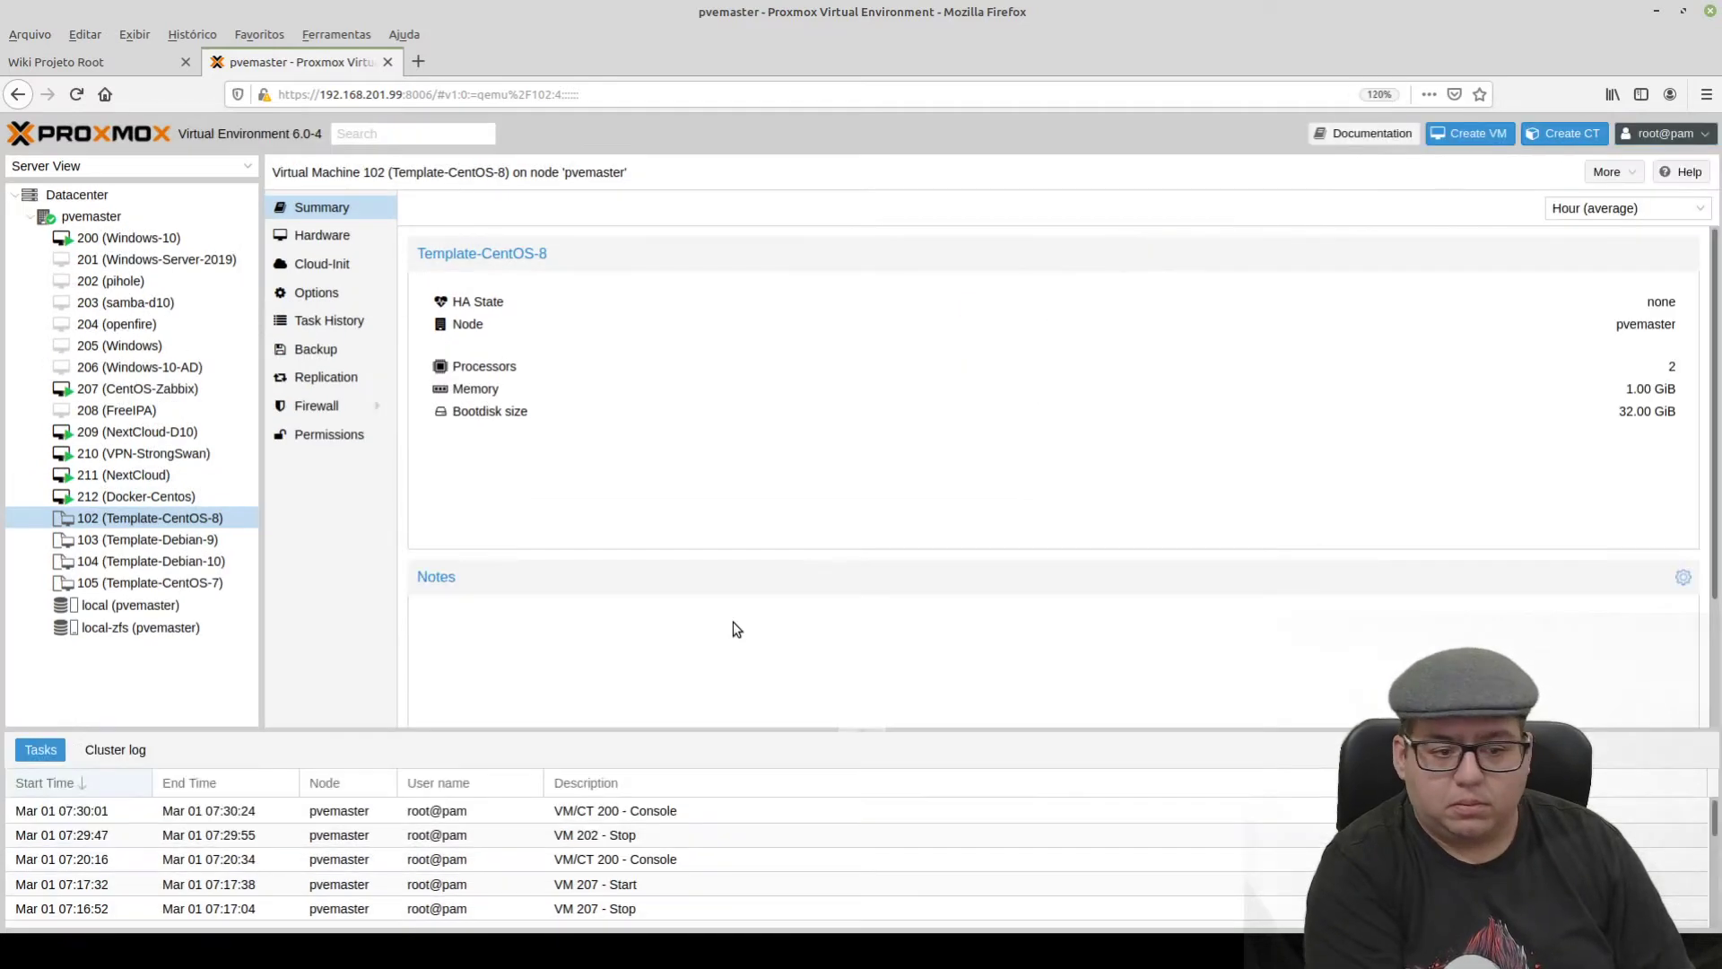
scroll(495, 549, "down", 3)
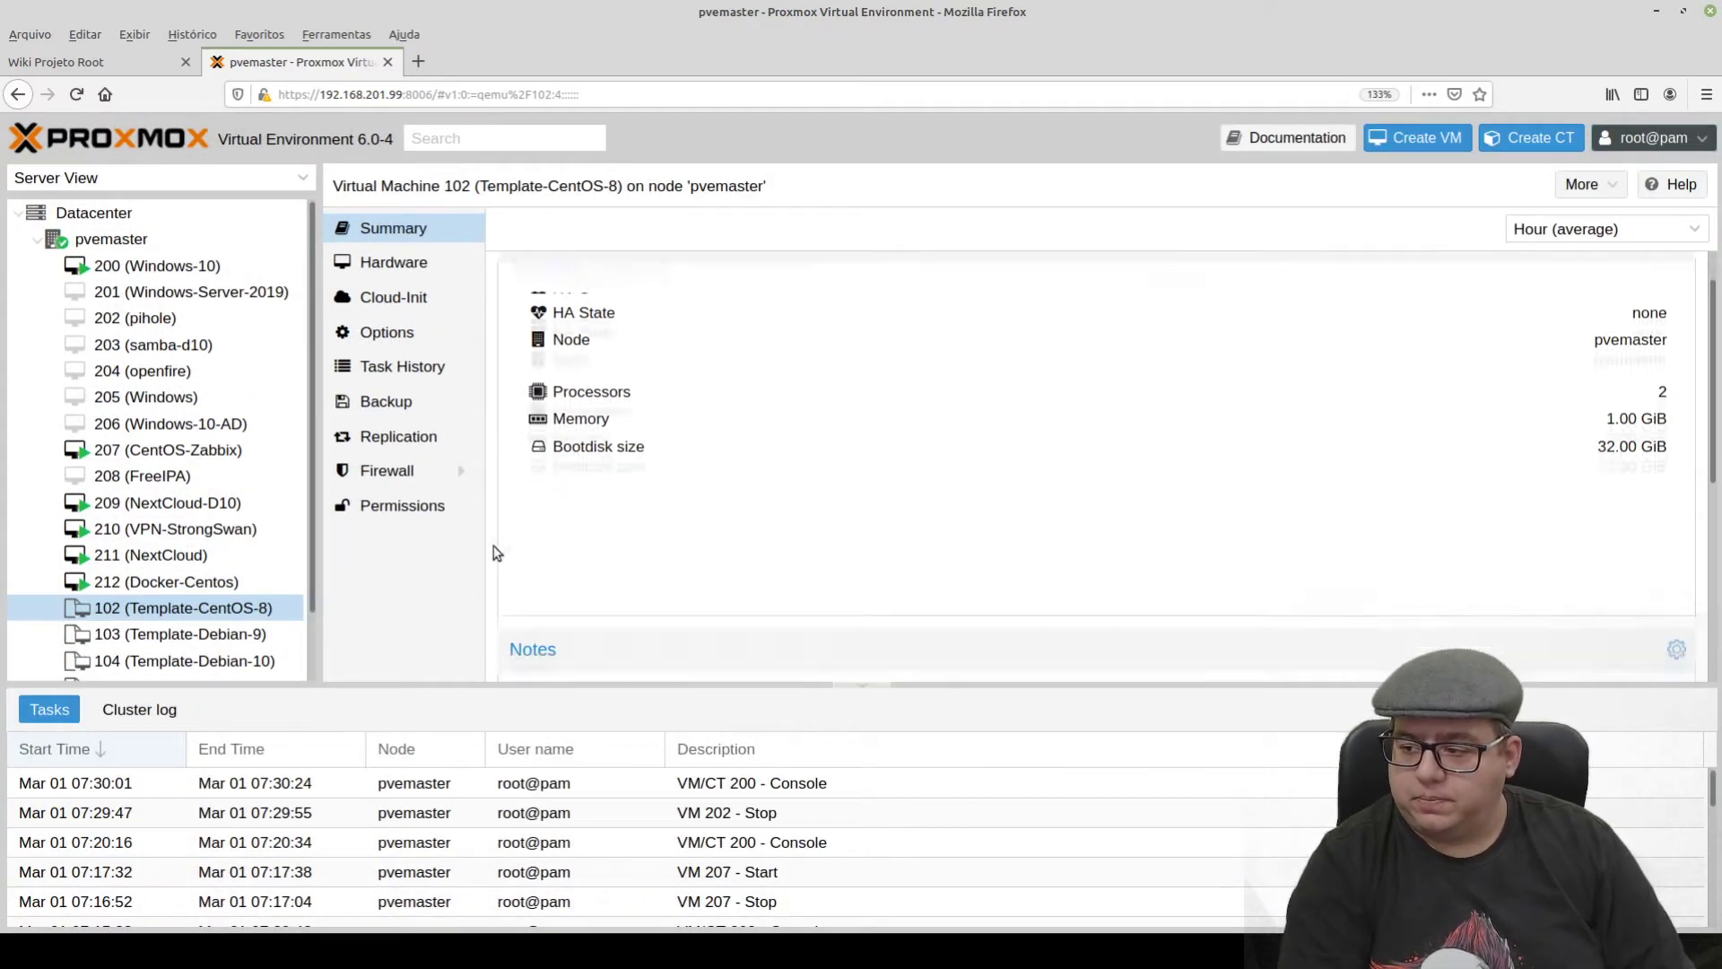
scroll(165, 571, "down", 1)
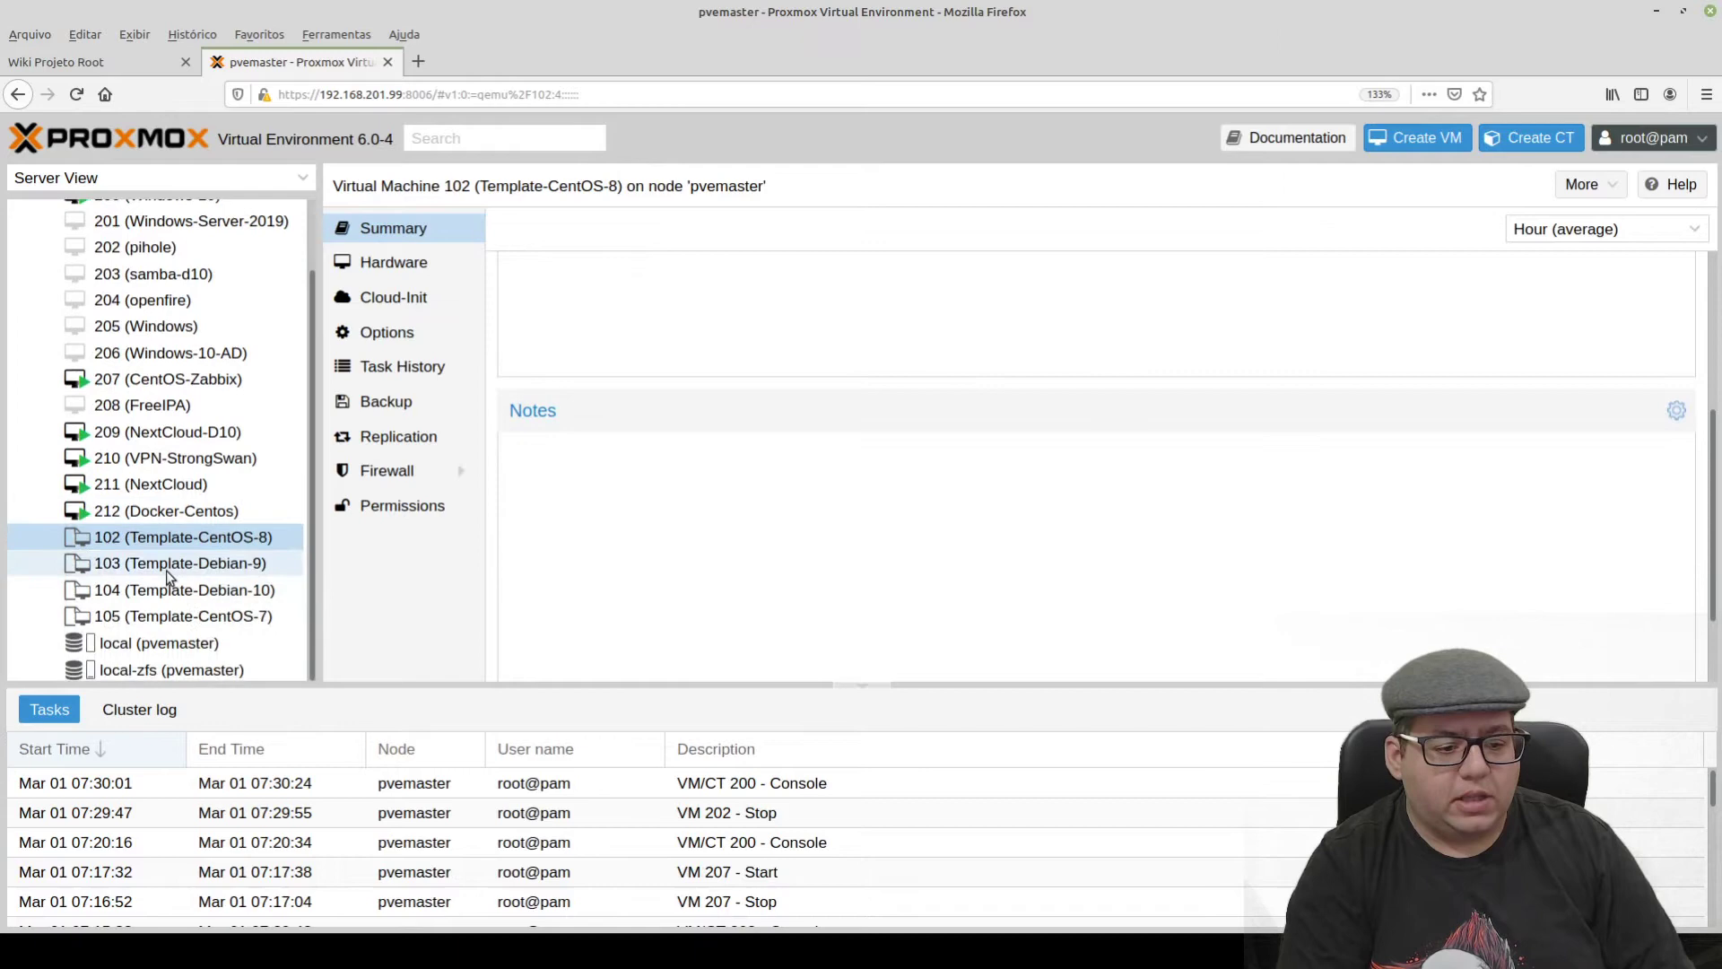
right_click(207, 541)
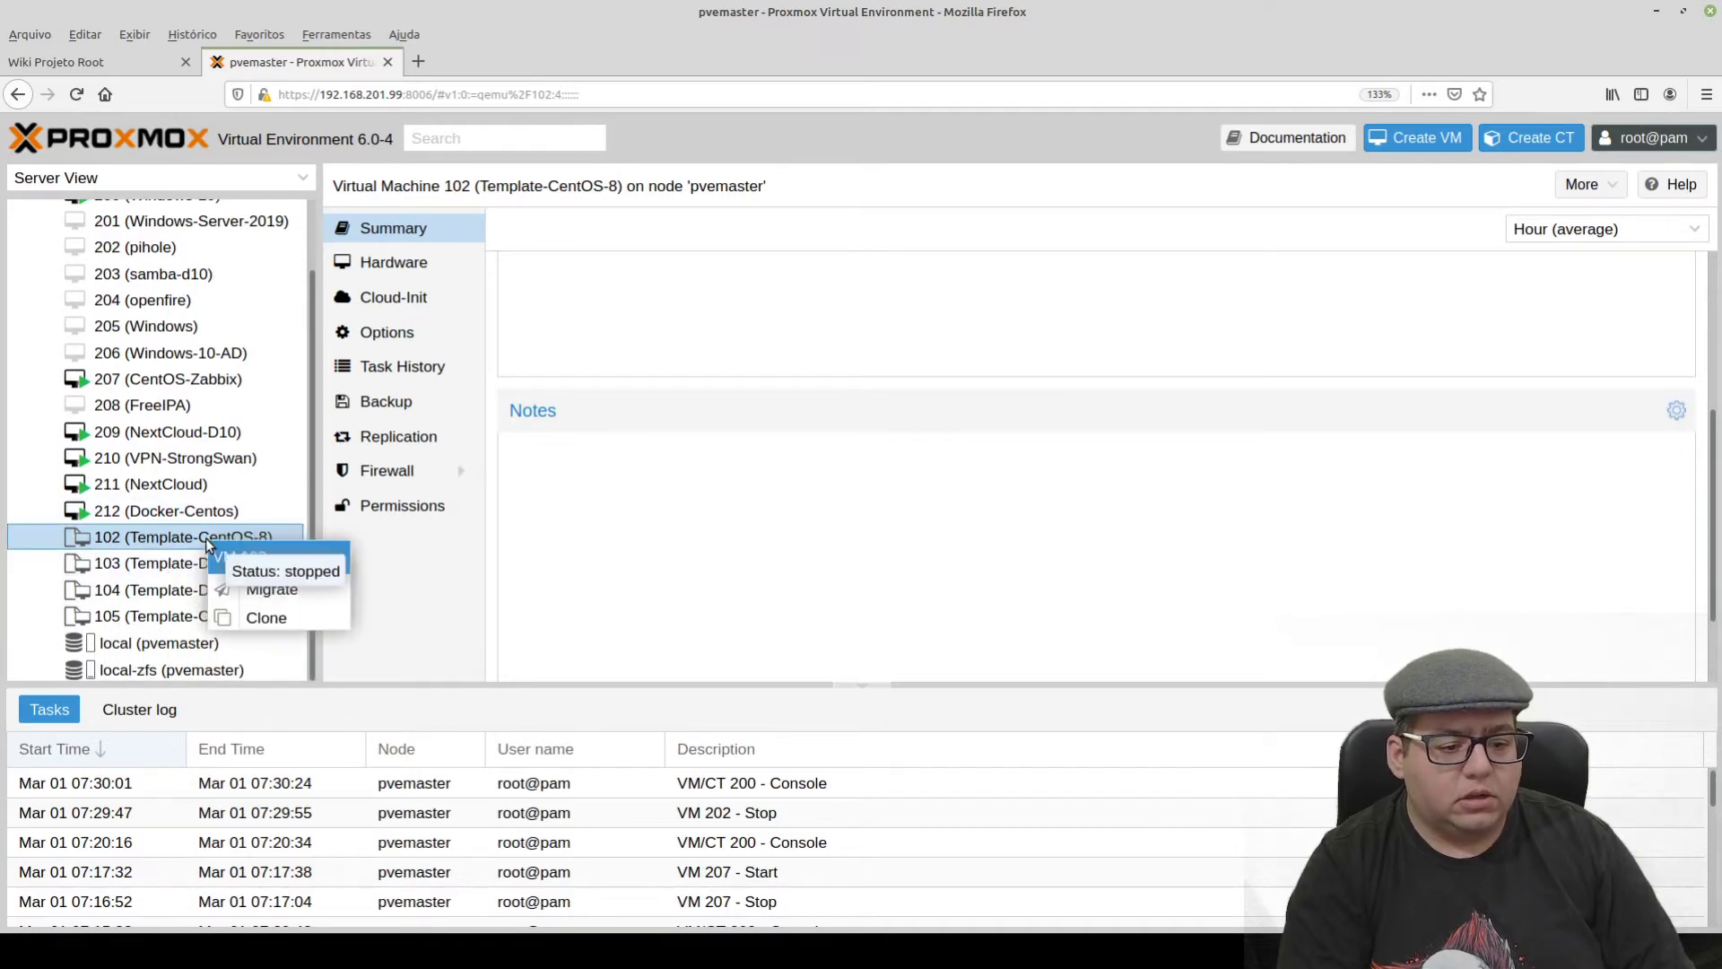
left_click(288, 621)
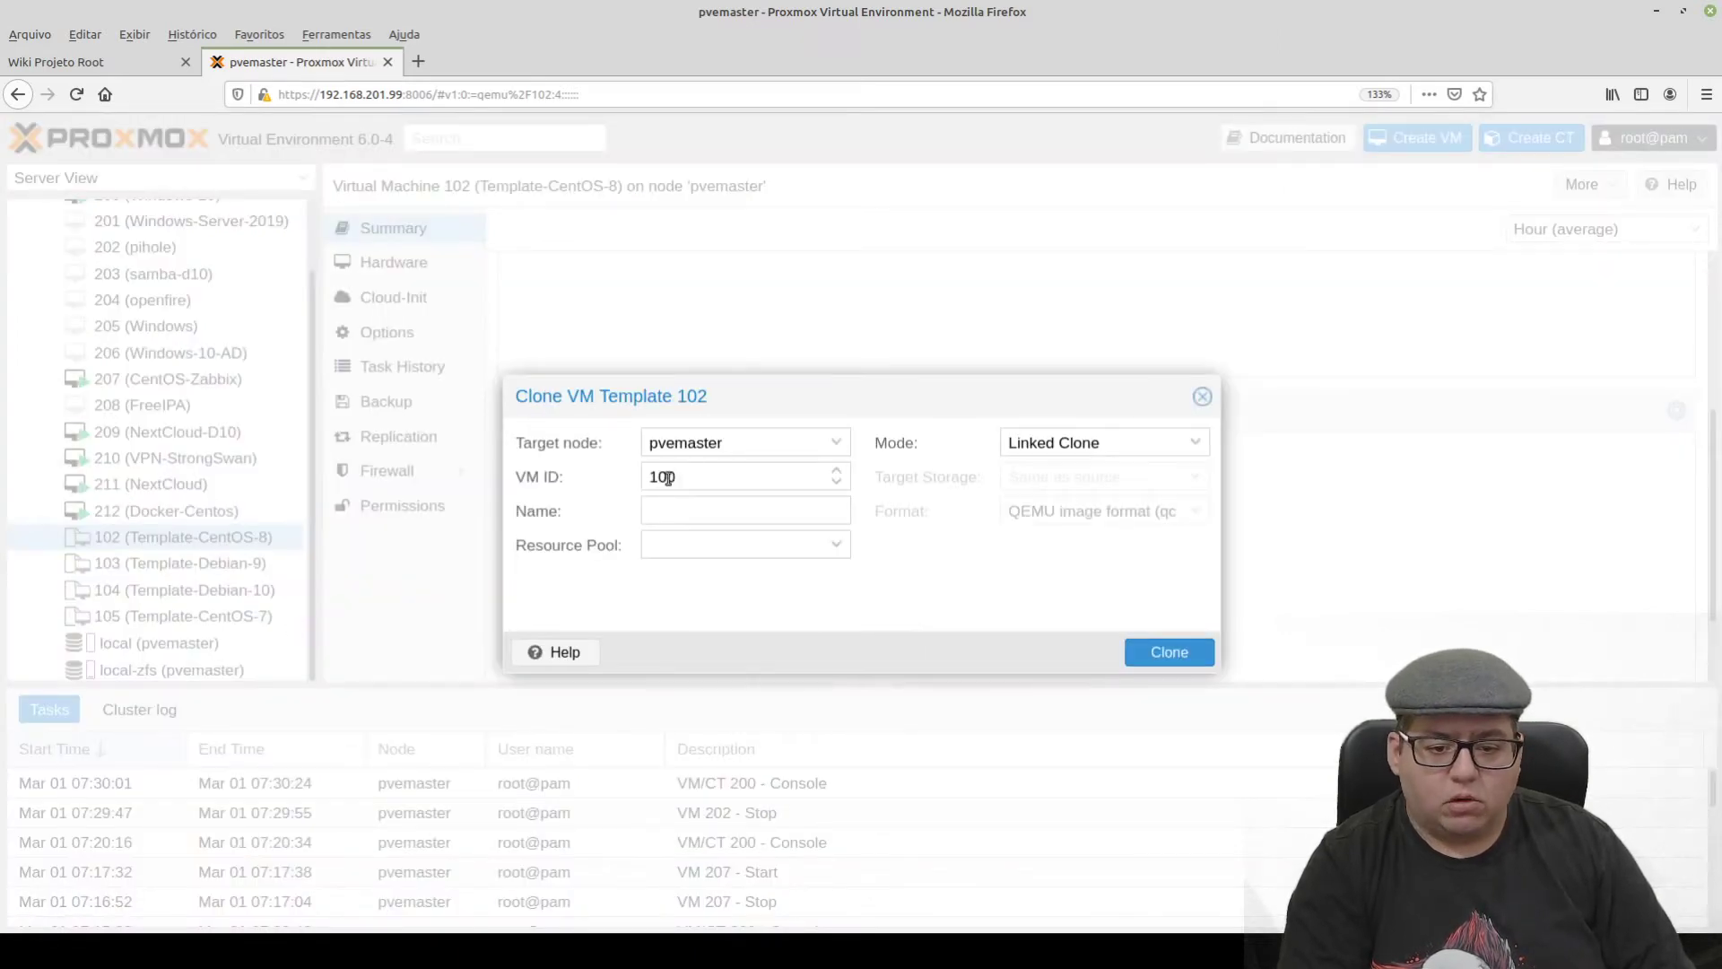
double_click(700, 478)
left_click(680, 510)
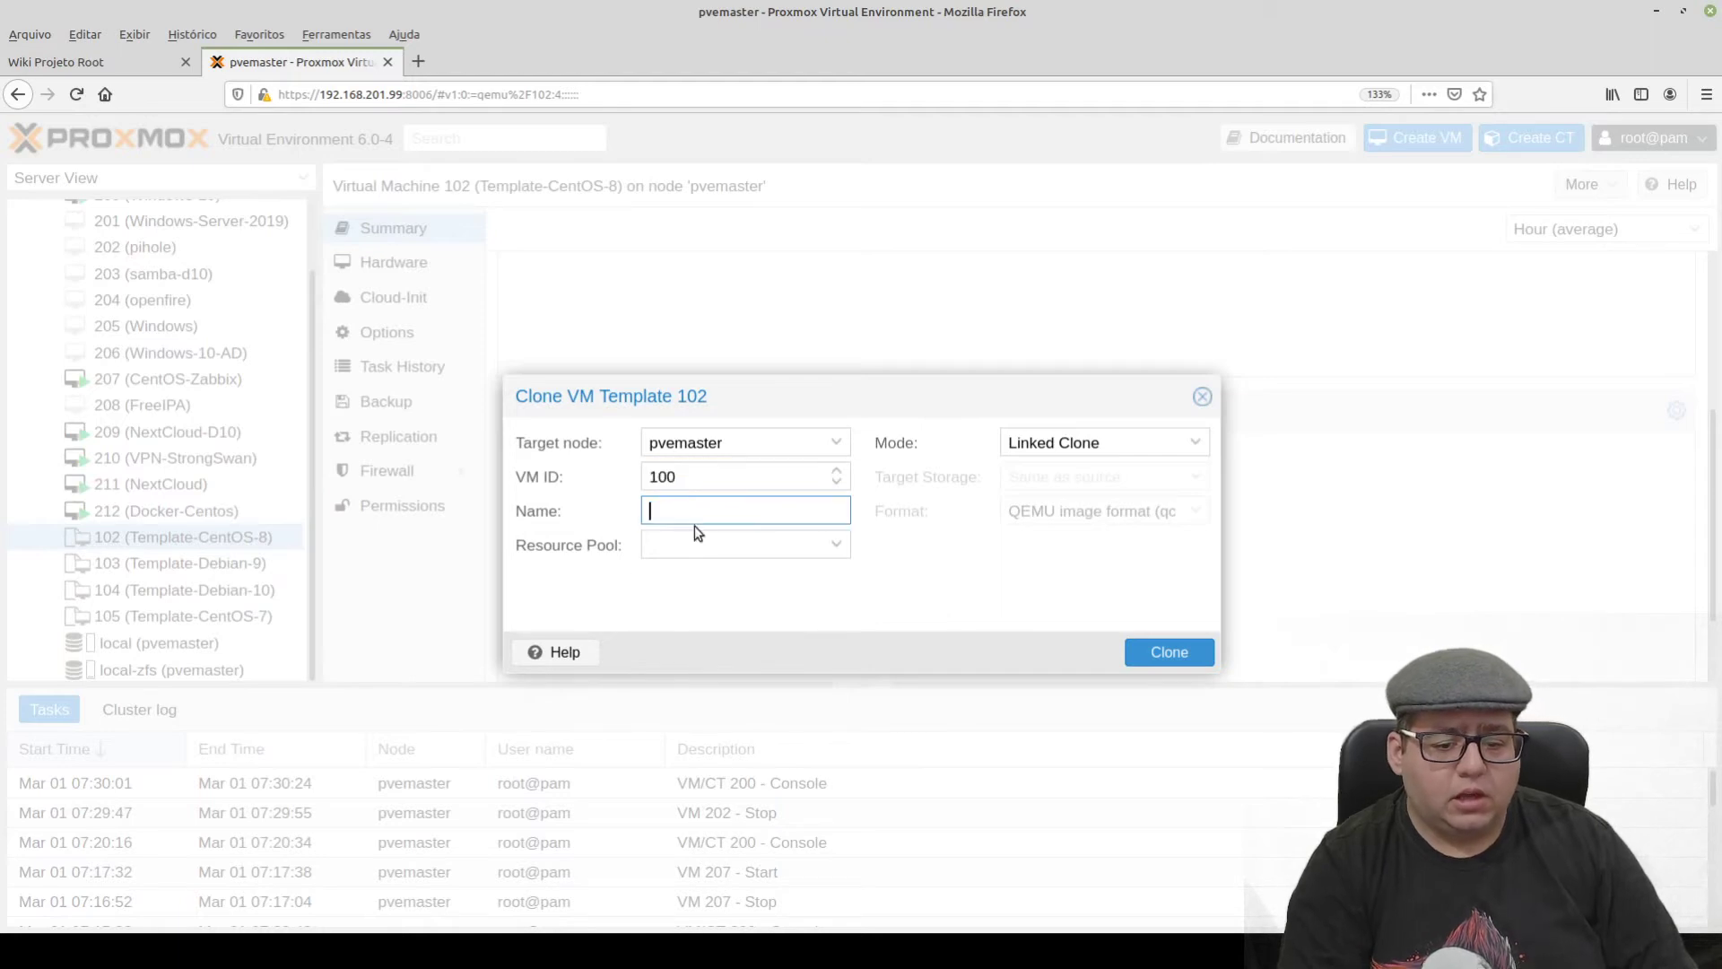
left_click(1105, 443)
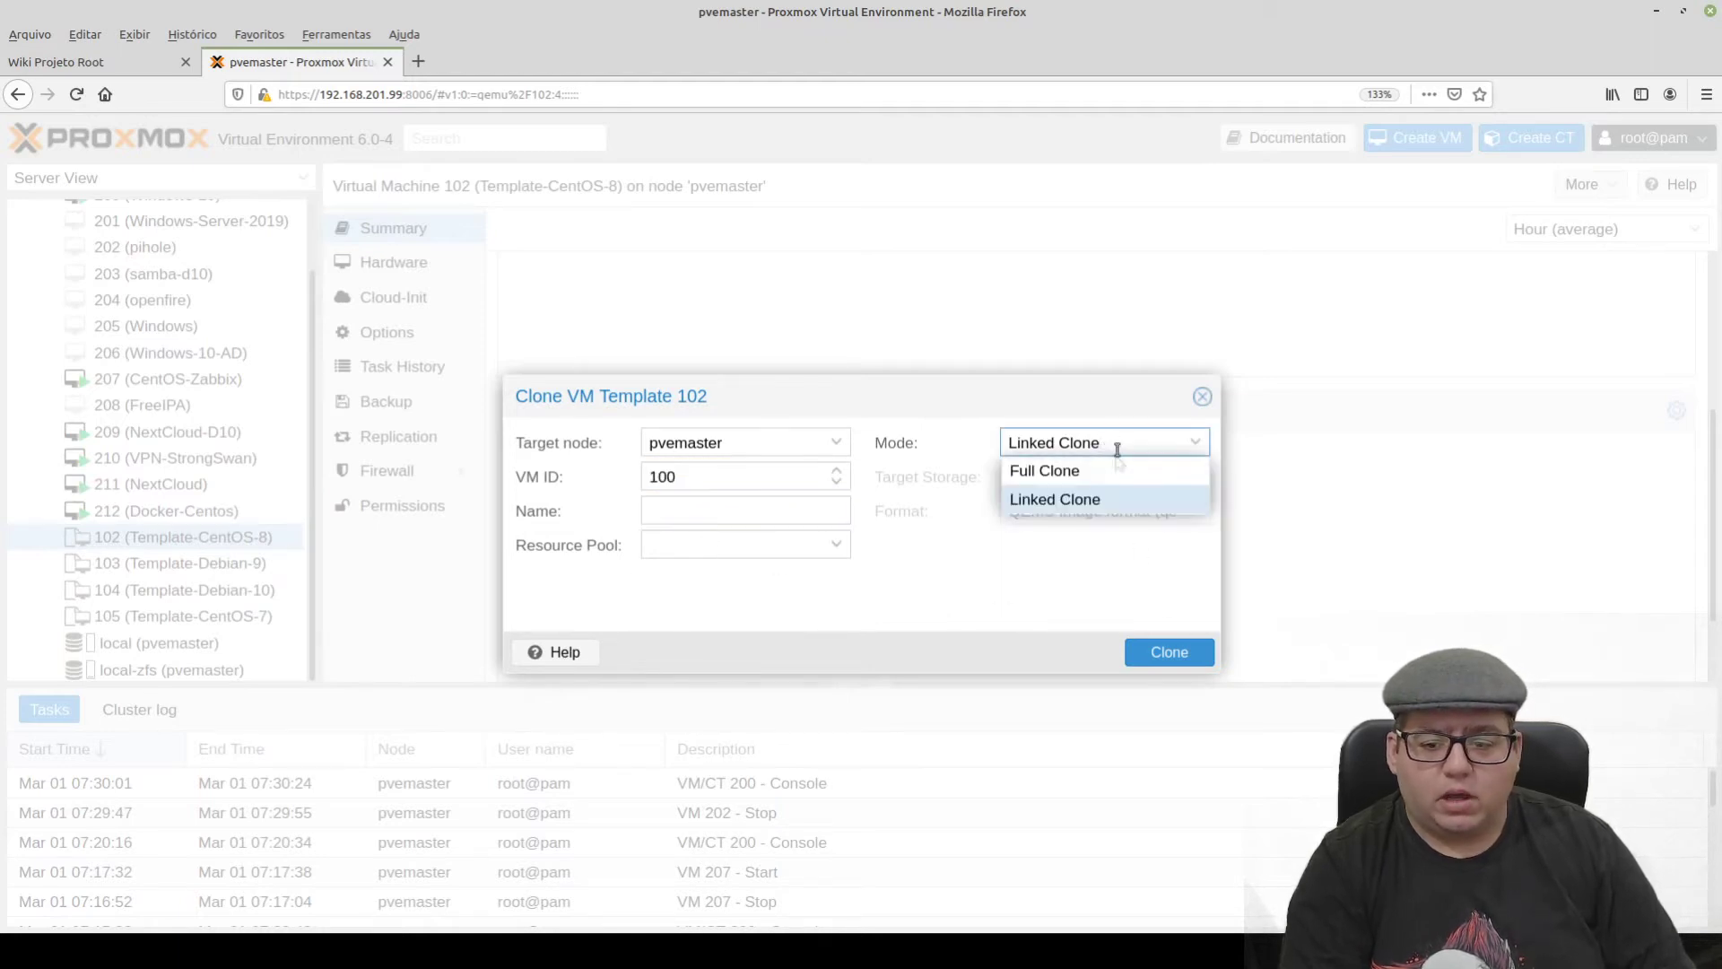
left_click(1088, 471)
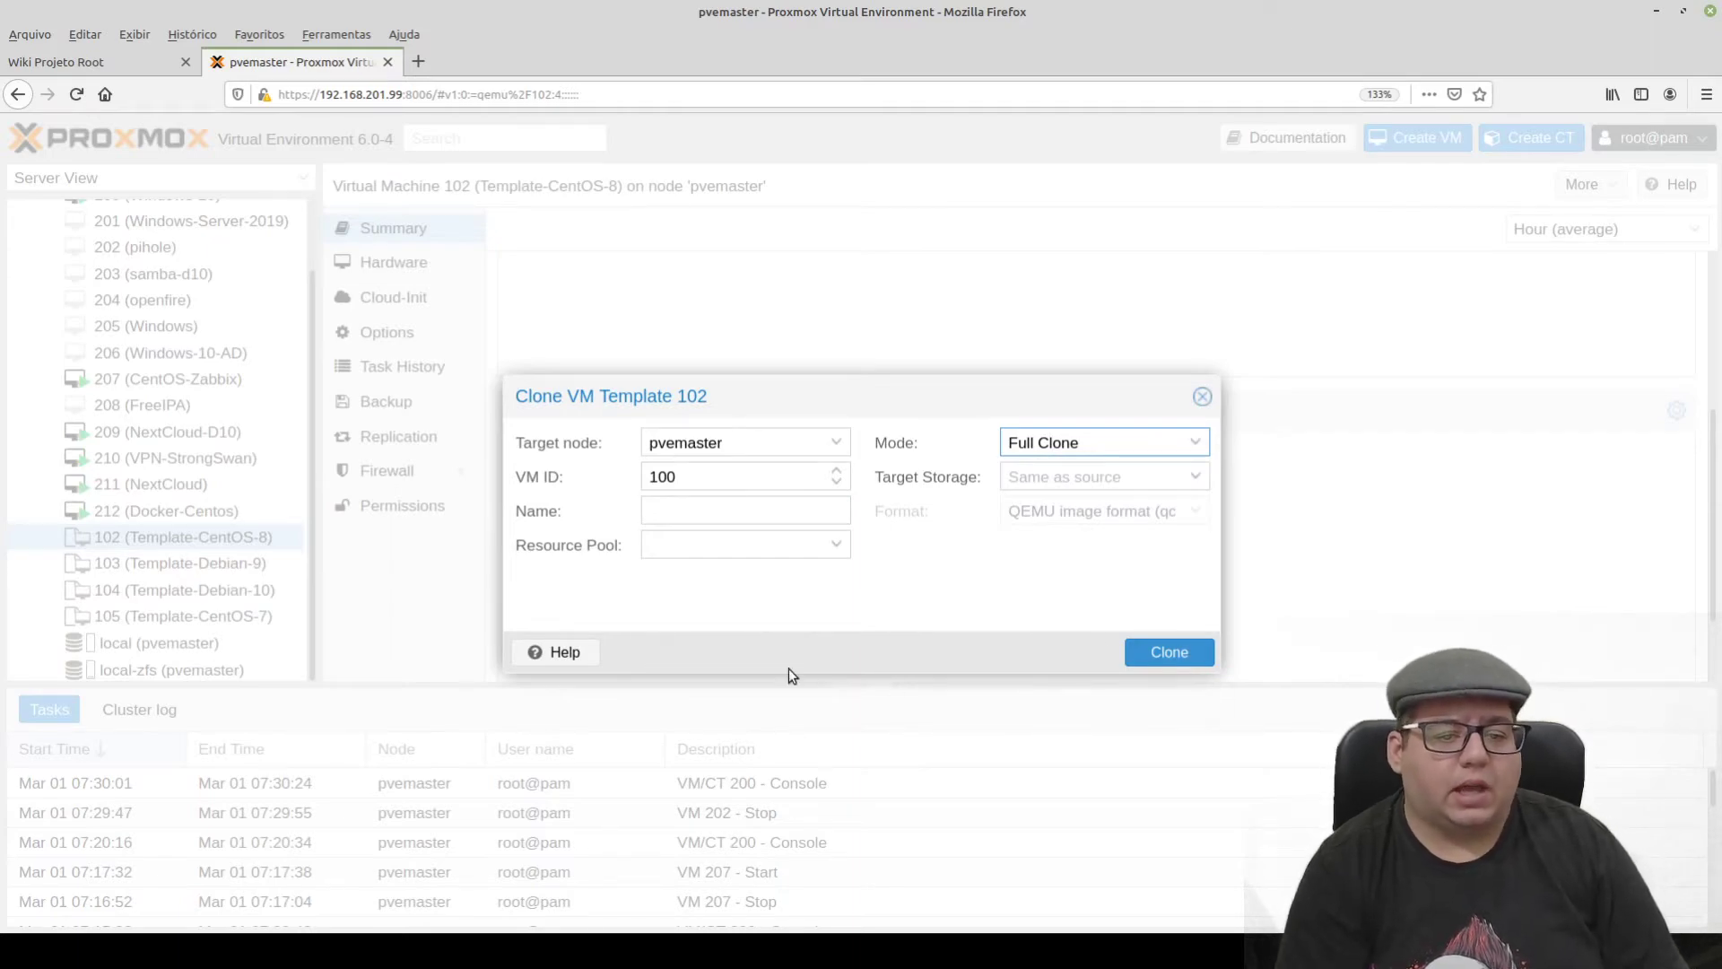
key("Escape")
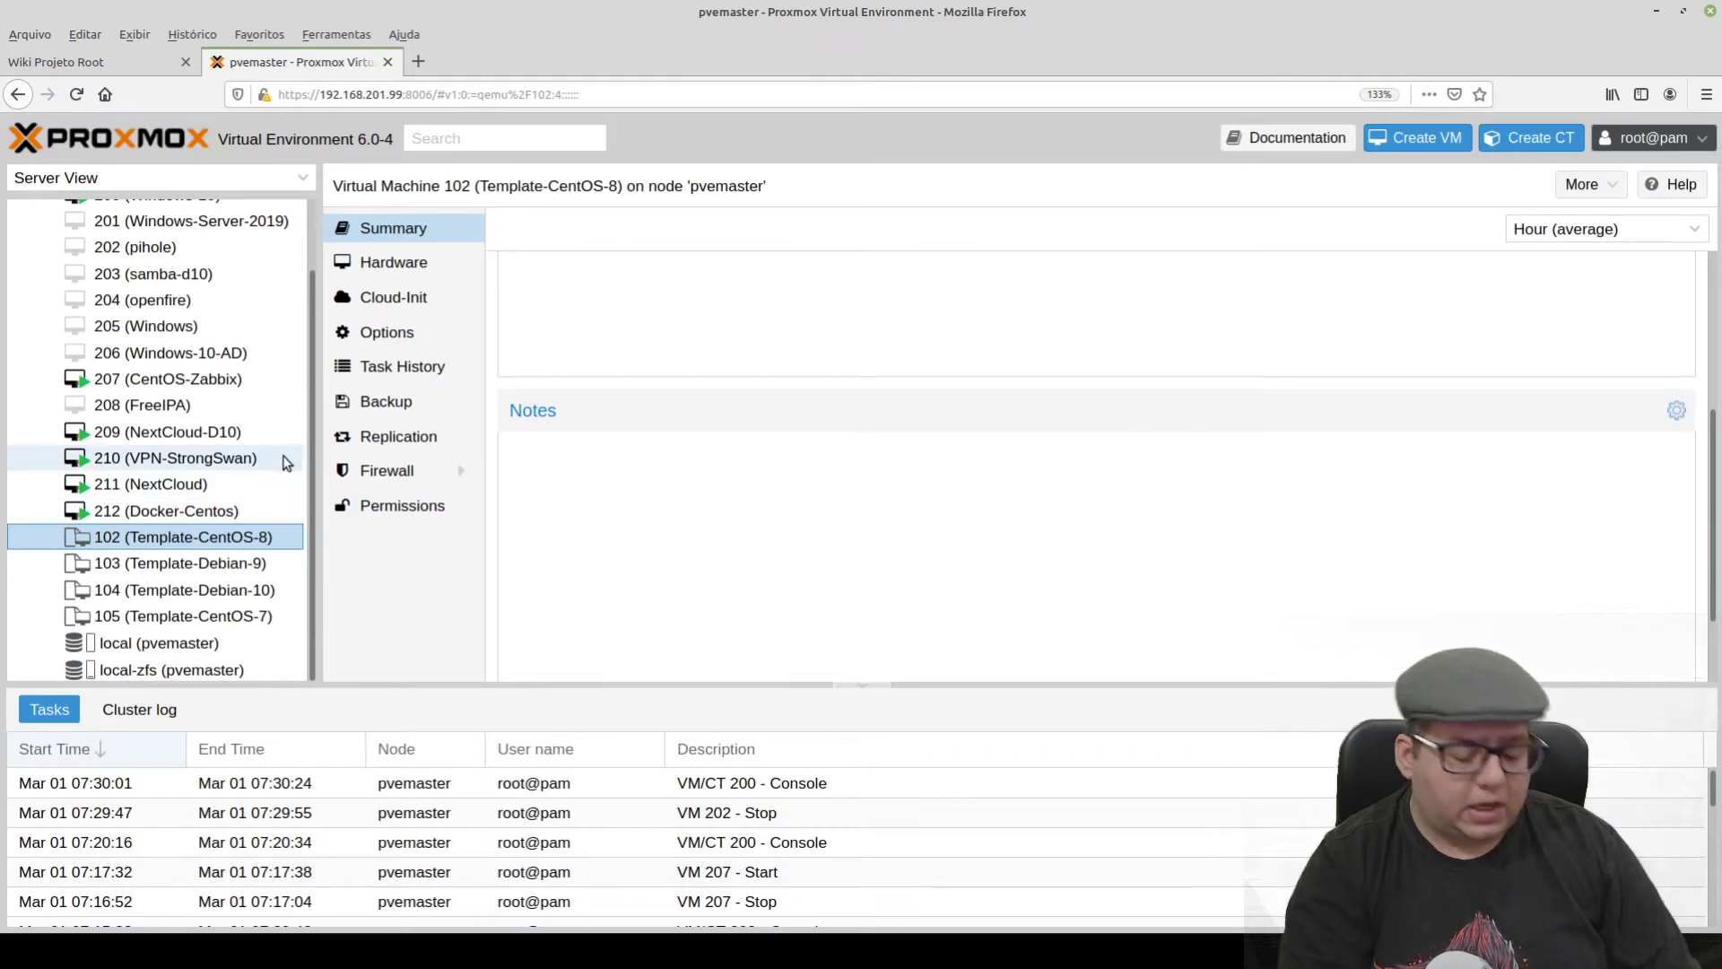
- Zoom the Proxmox VE page back out to view the Template-CentOS-8 summary
key("ctrl+minus")
key("ctrl+minus")
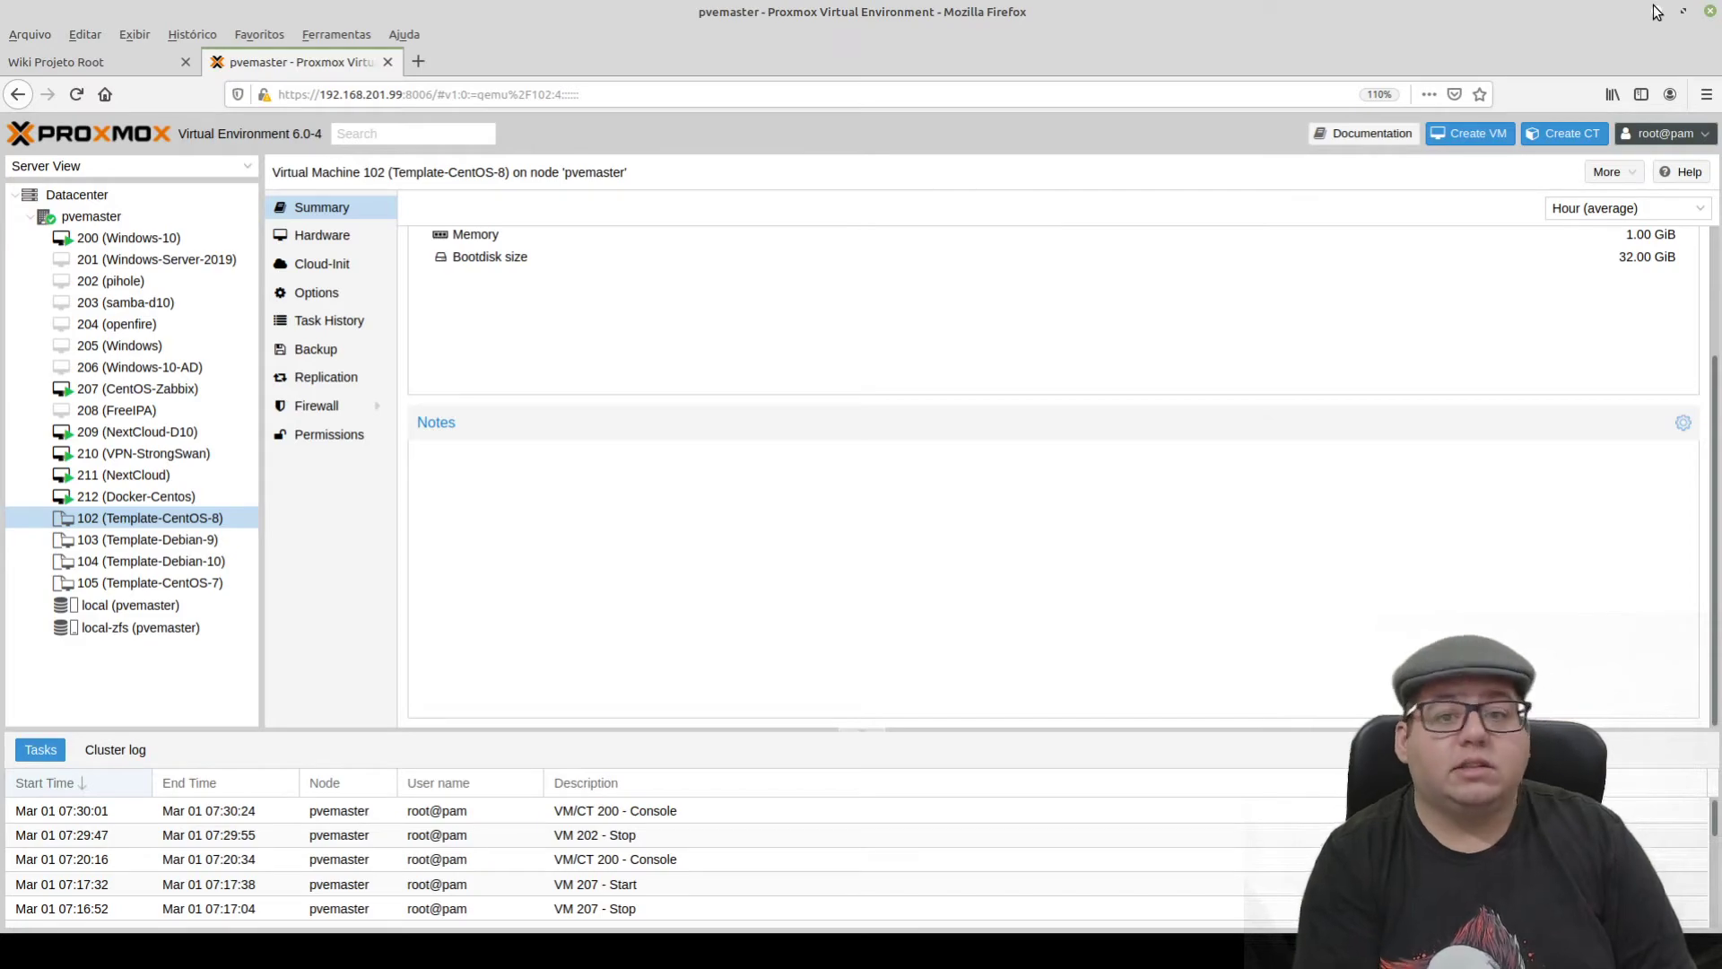
- Minimize Firefox, then scroll through the OSBoxes home page
left_click(1661, 13)
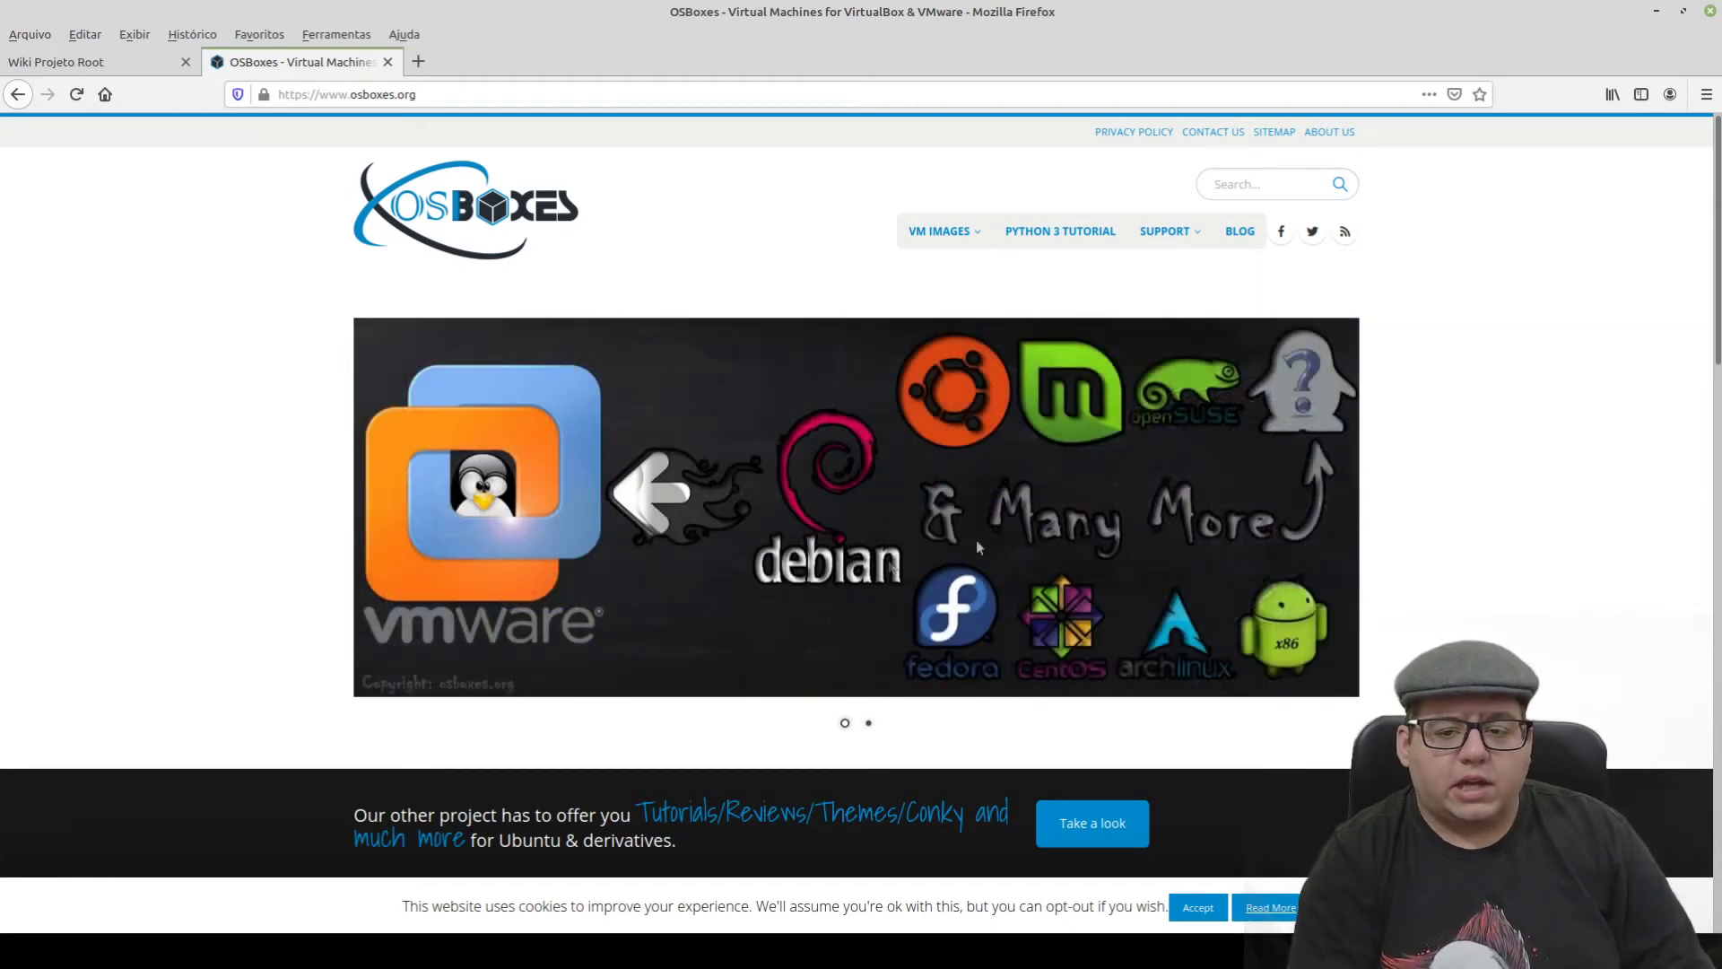
scroll(224, 471, "down", 10)
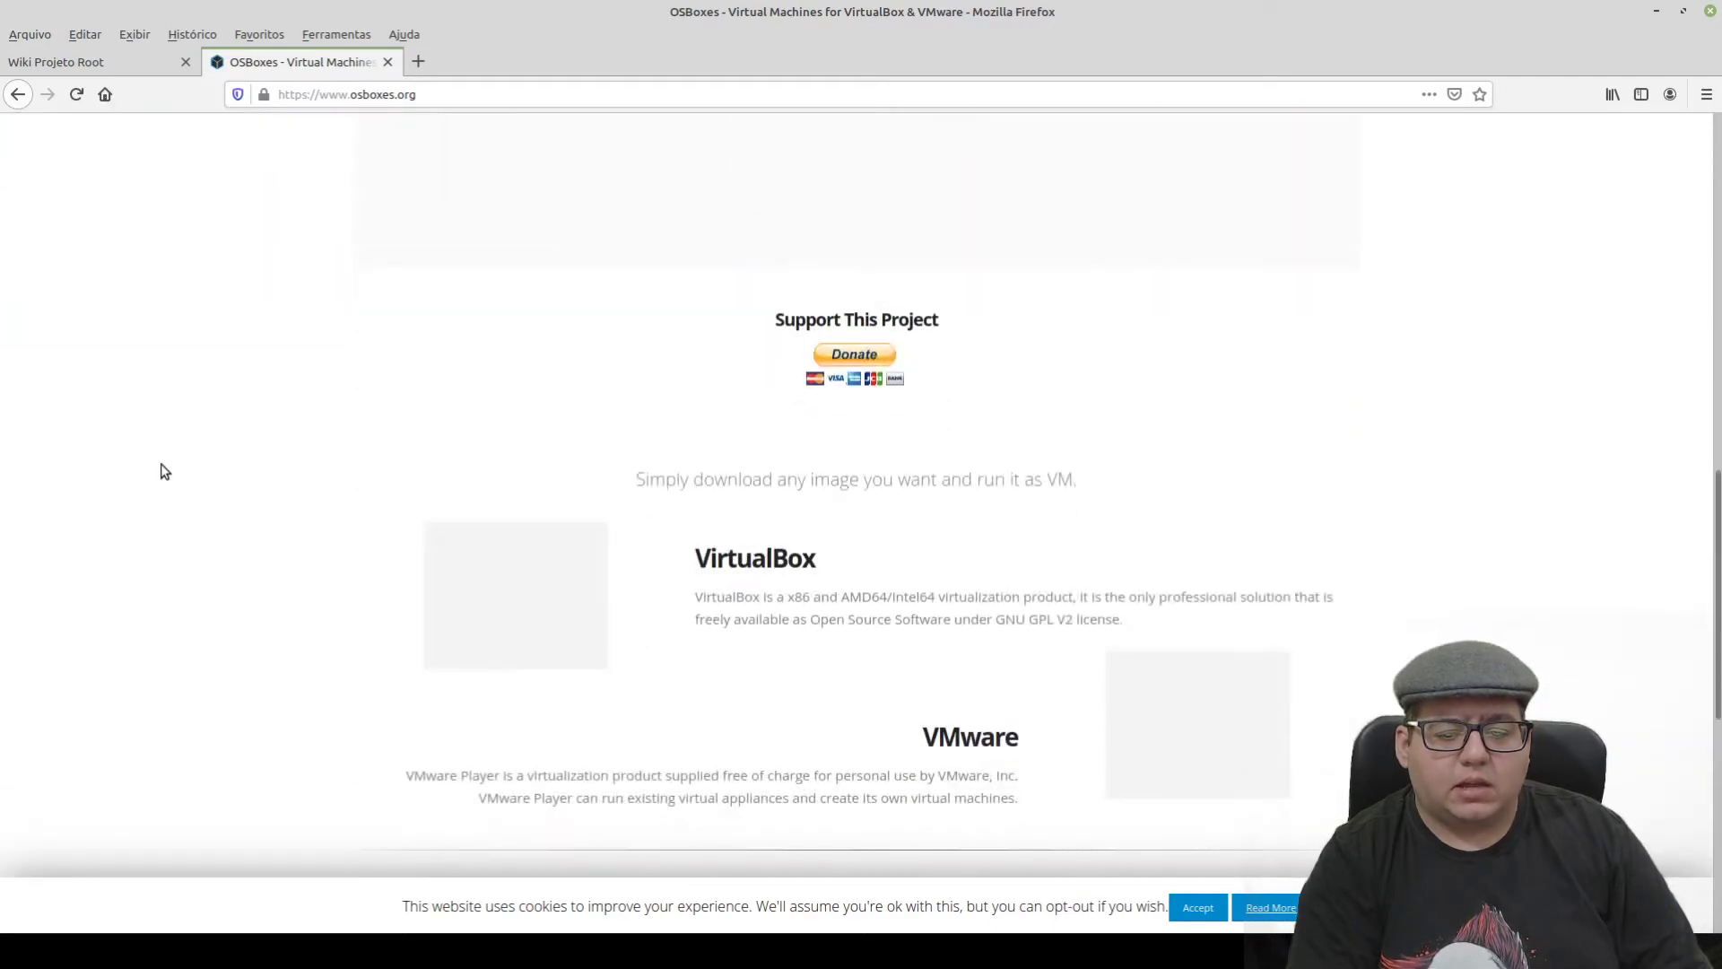
scroll(162, 470, "down", 3)
scroll(162, 470, "up", 6)
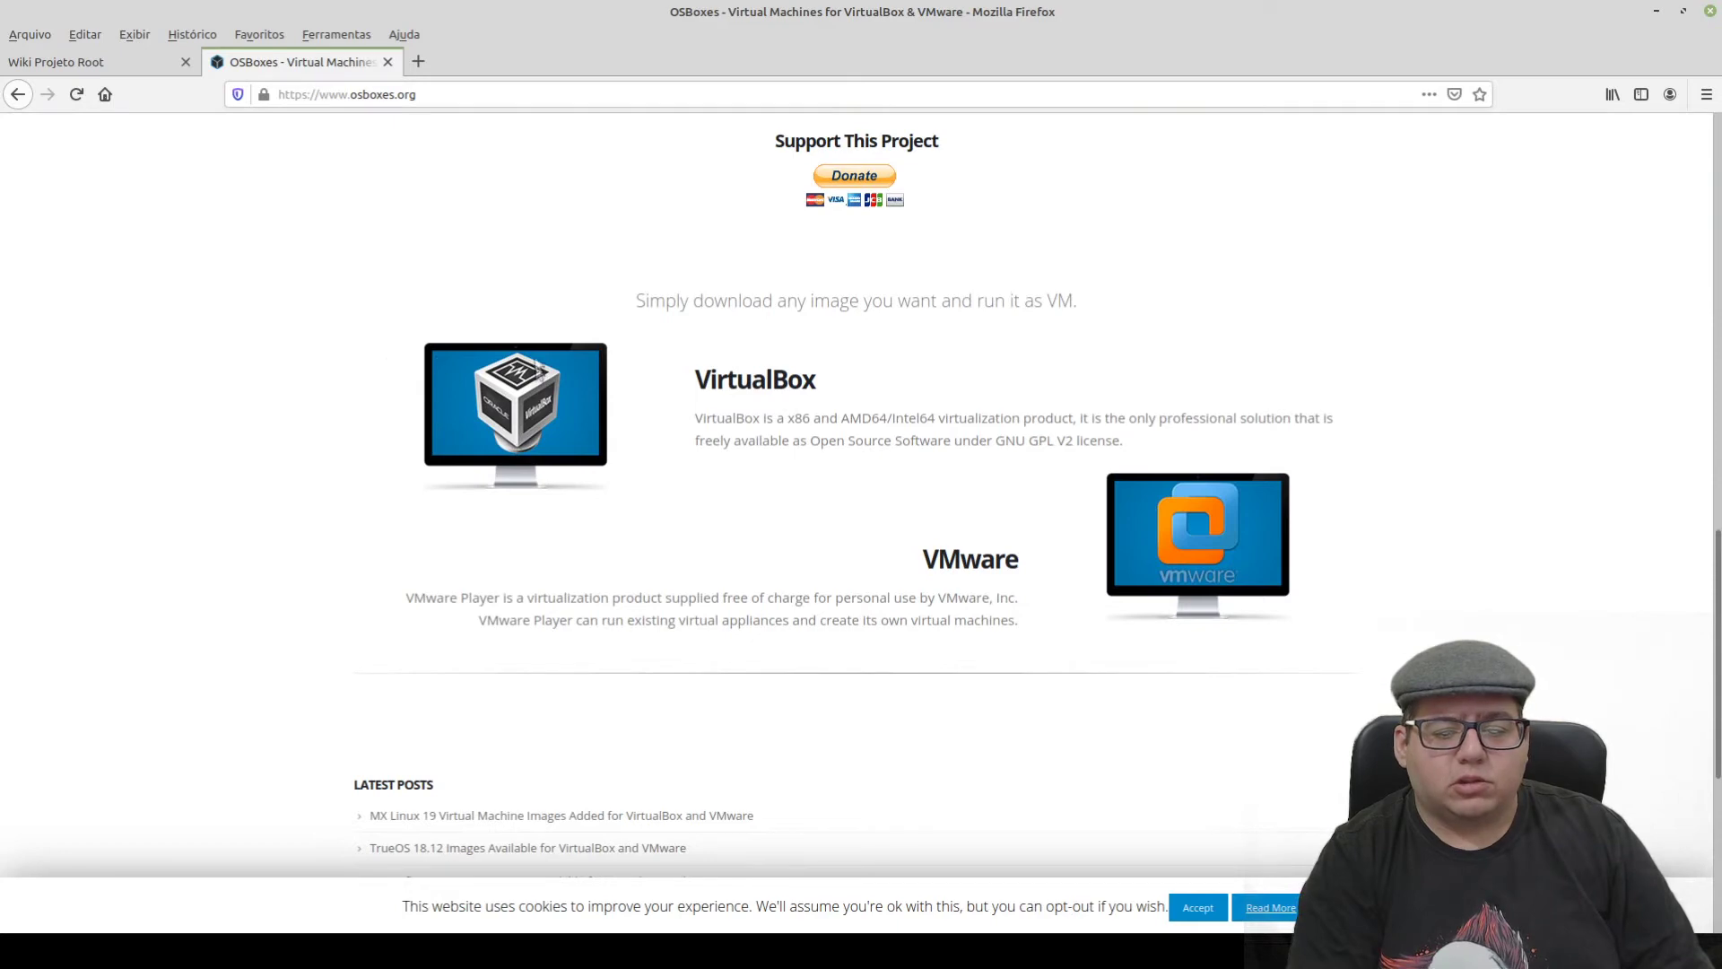
scroll(307, 634, "down", 3)
scroll(326, 488, "up", 8)
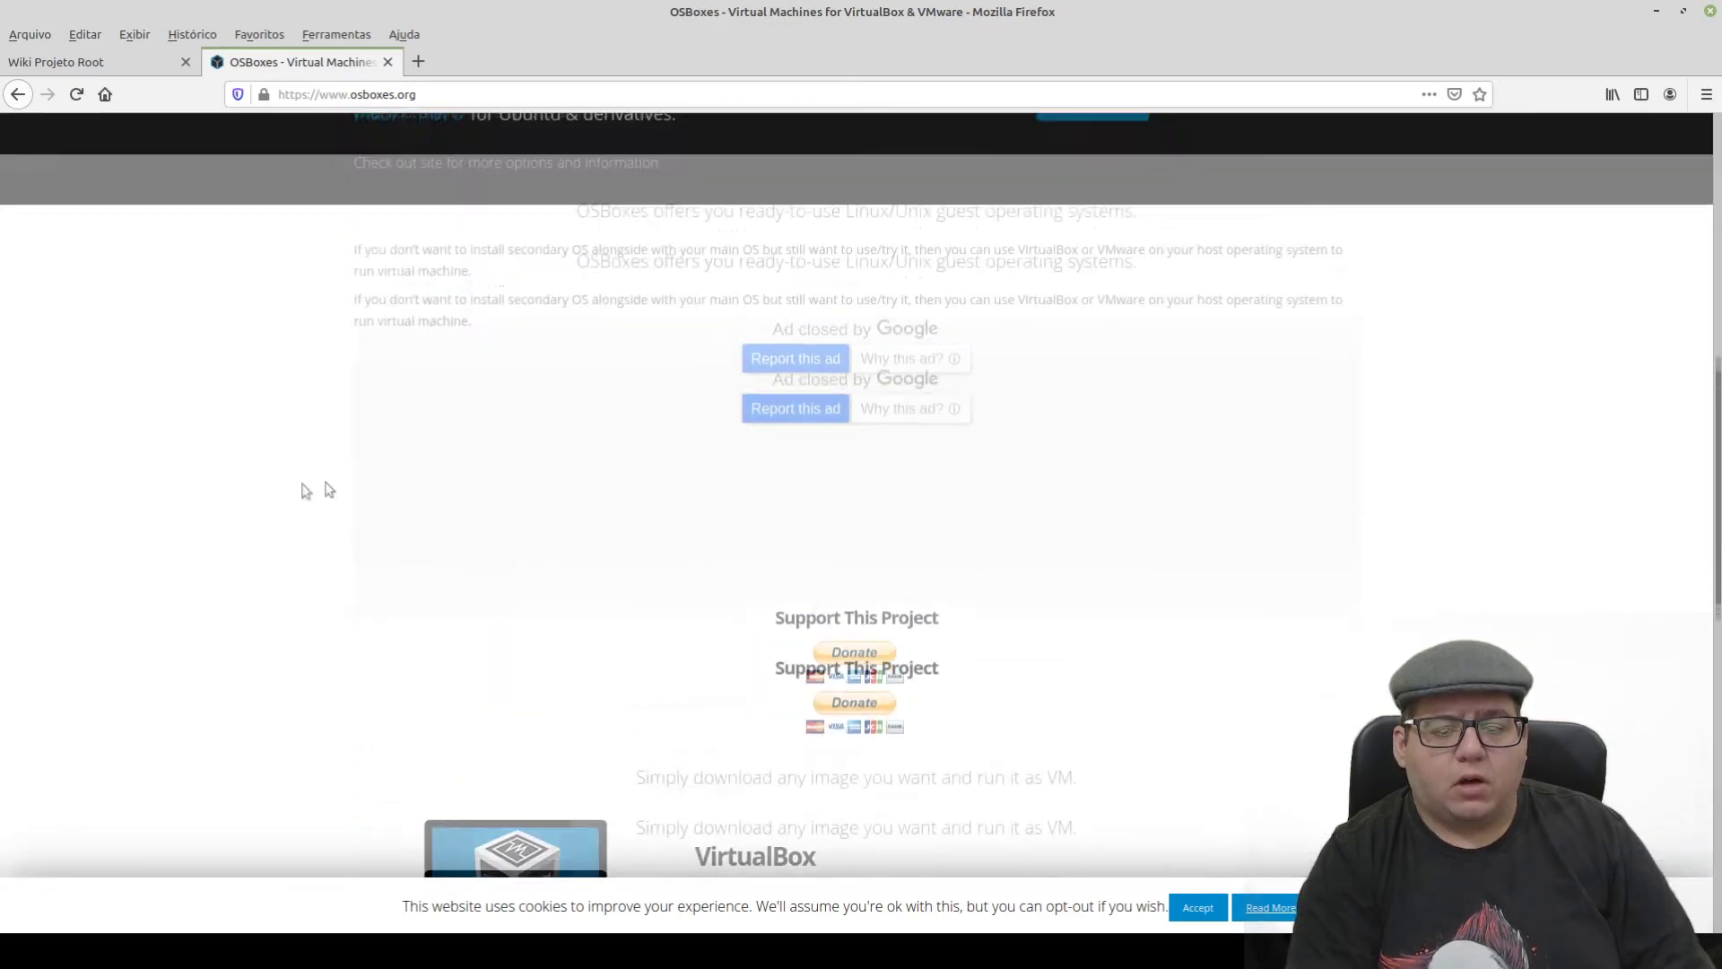
scroll(287, 492, "up", 3)
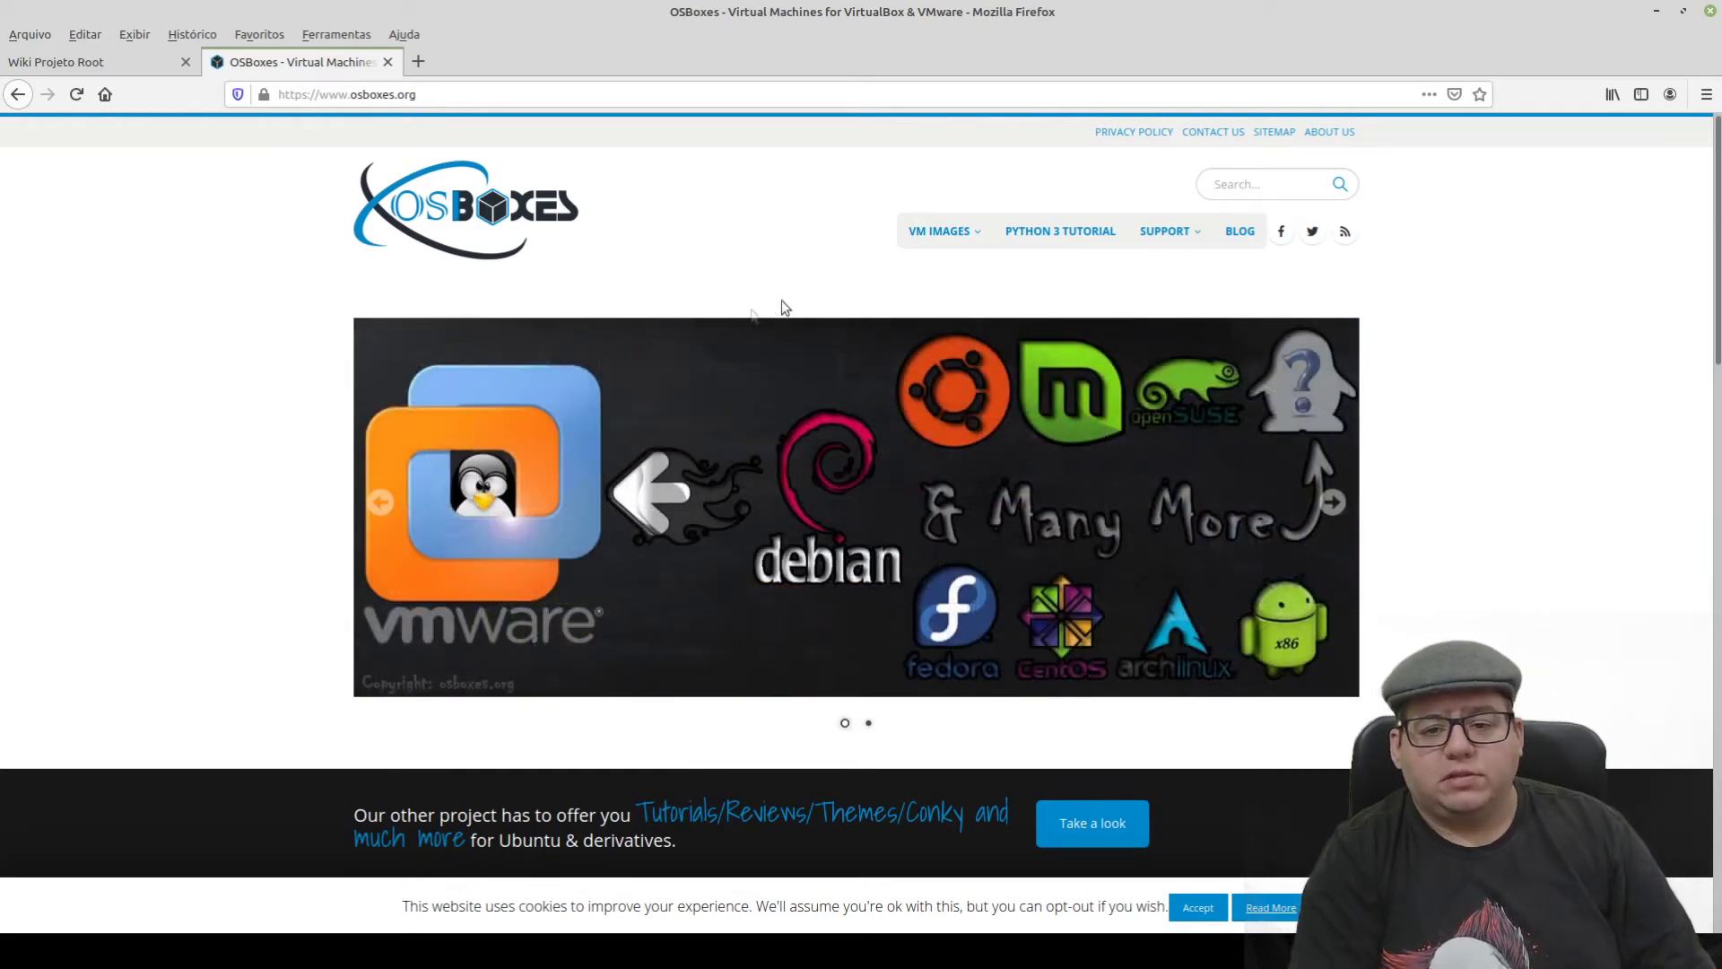
- Zoom the OSBoxes home page to 133% and open VM IMAGES > Screenshots in a new tab
mouse_move(928, 245)
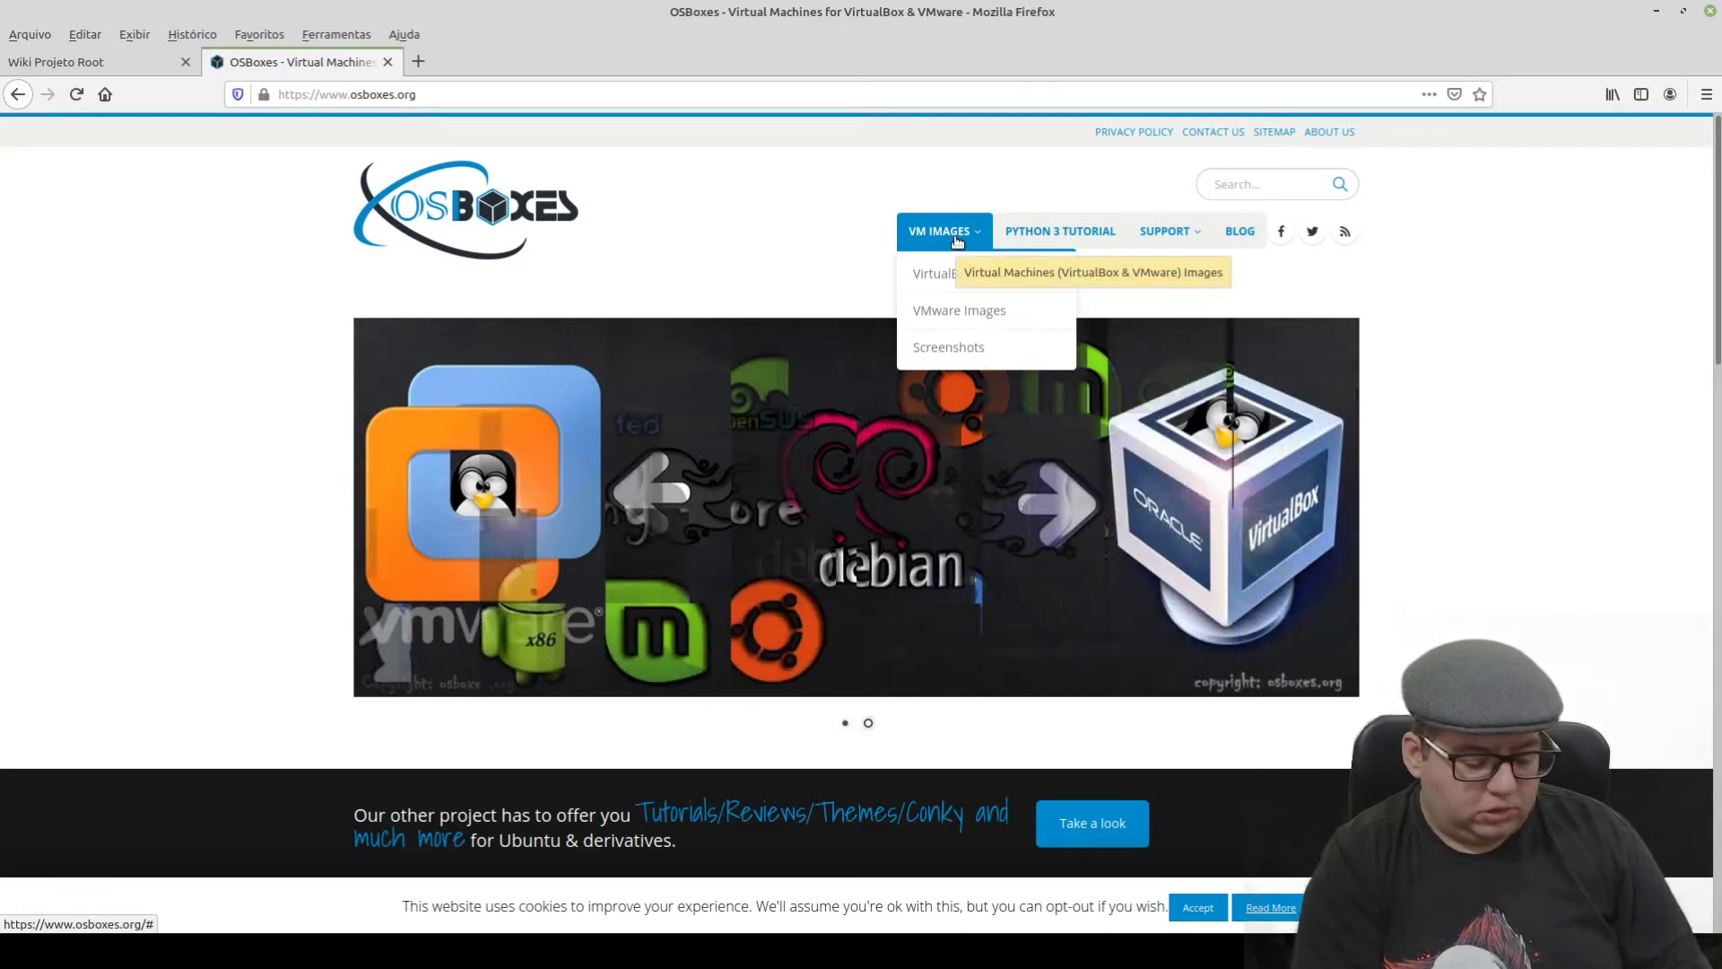
key("ctrl+plus")
key("ctrl+plus")
key("ctrl+plus")
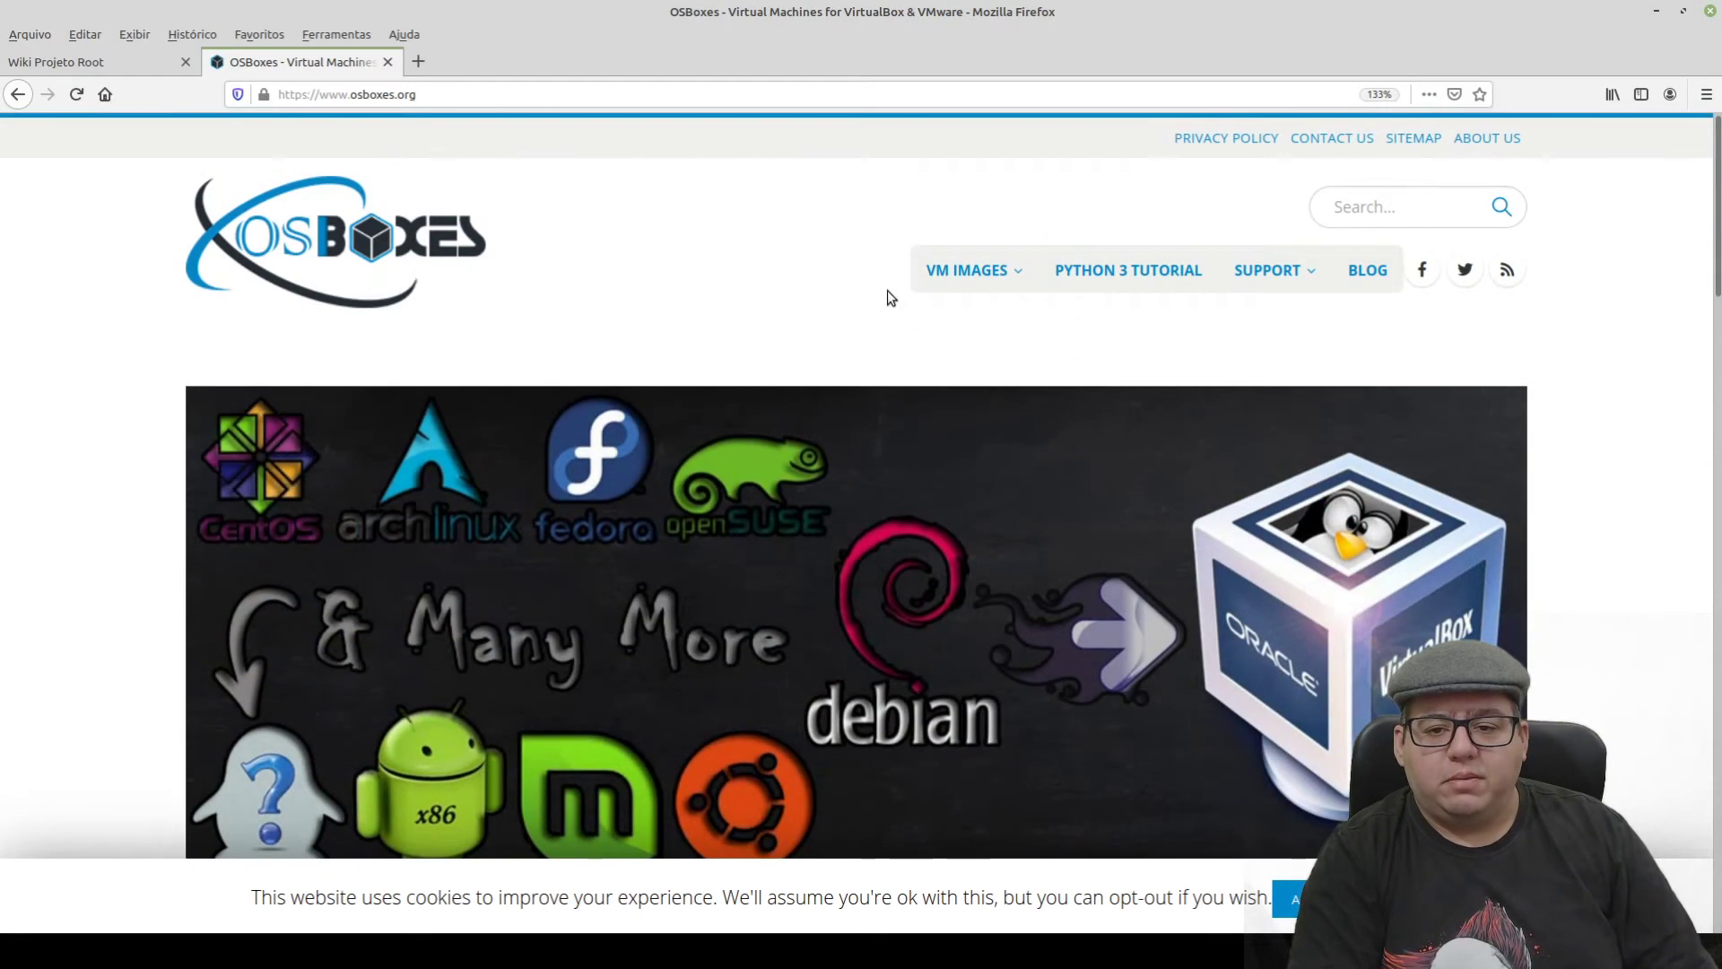
mouse_move(976, 273)
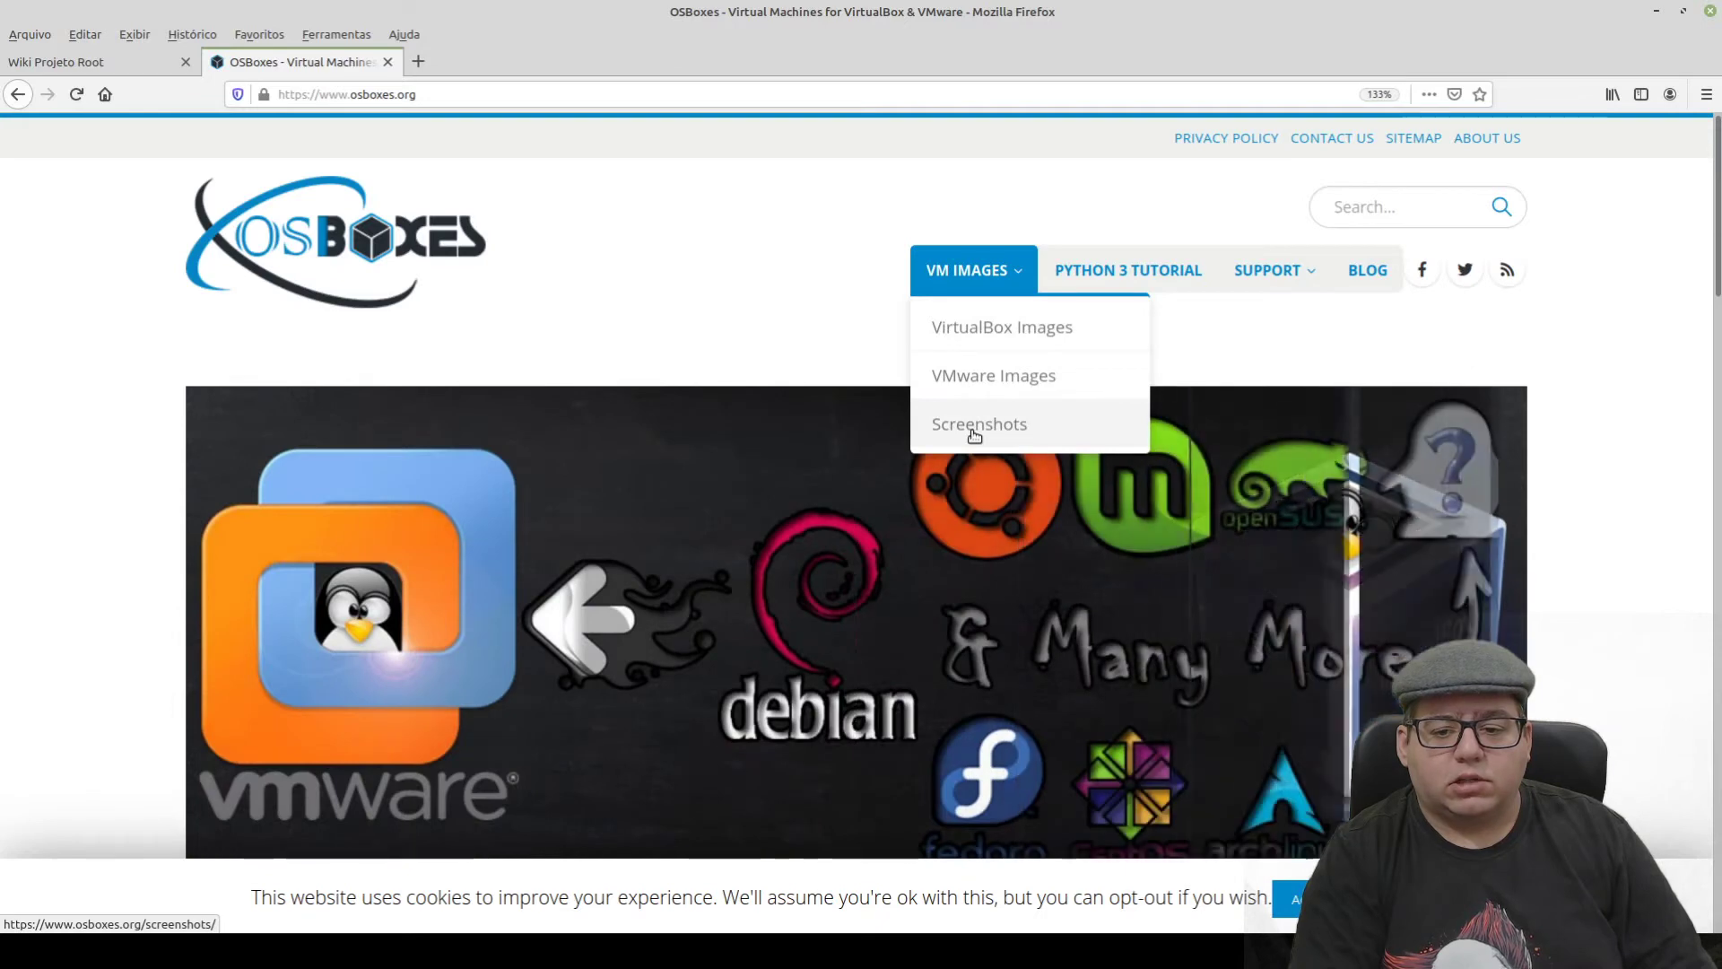
middle_click(974, 434)
- Switch to the Virtual Machine Screenshots tab and browse the gallery down to the KaOS desktop
left_click(498, 65)
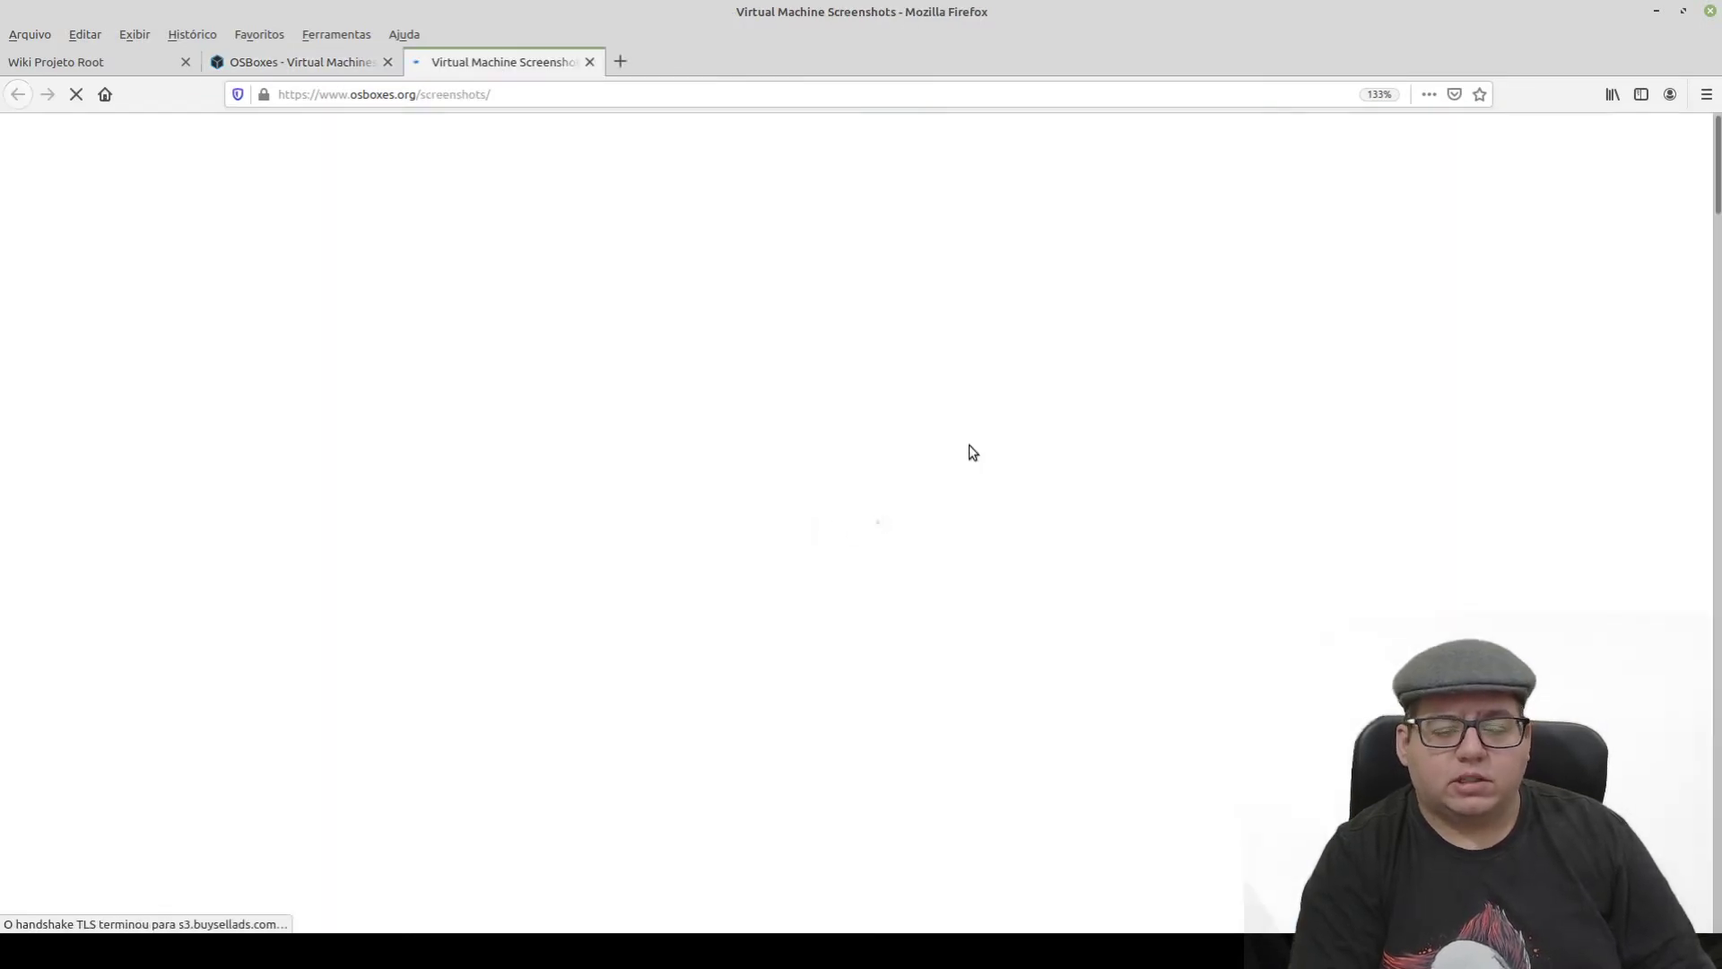
scroll(282, 385, "down", 10)
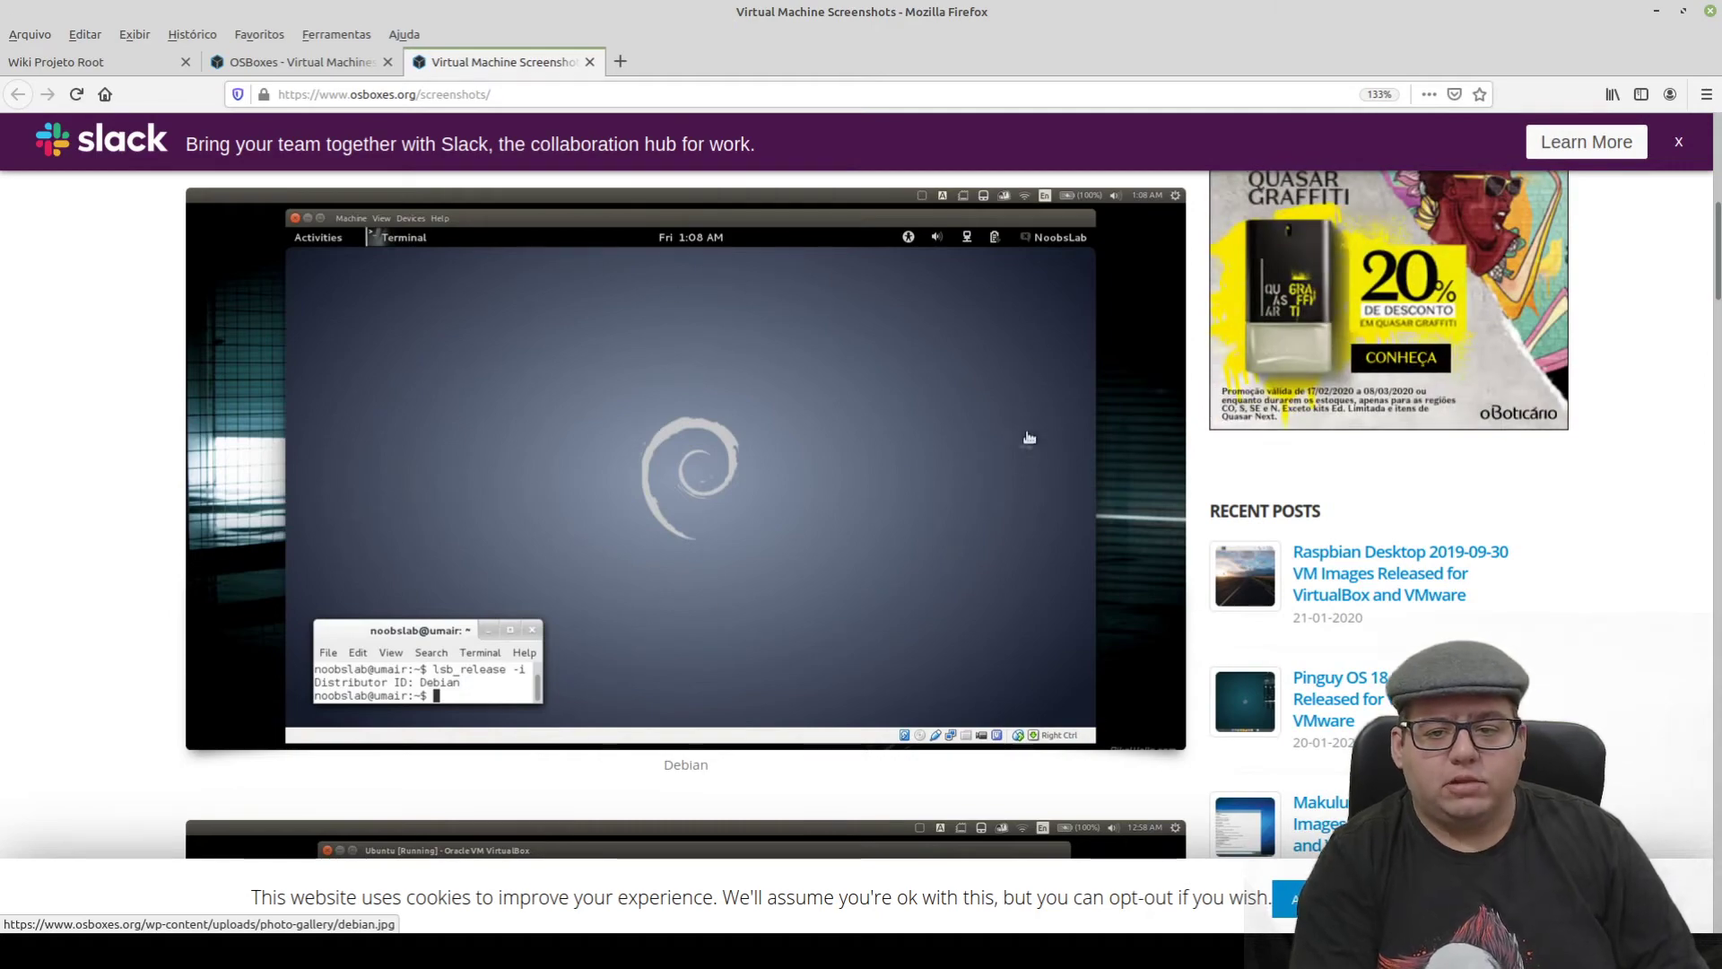
scroll(1002, 496, "down", 5)
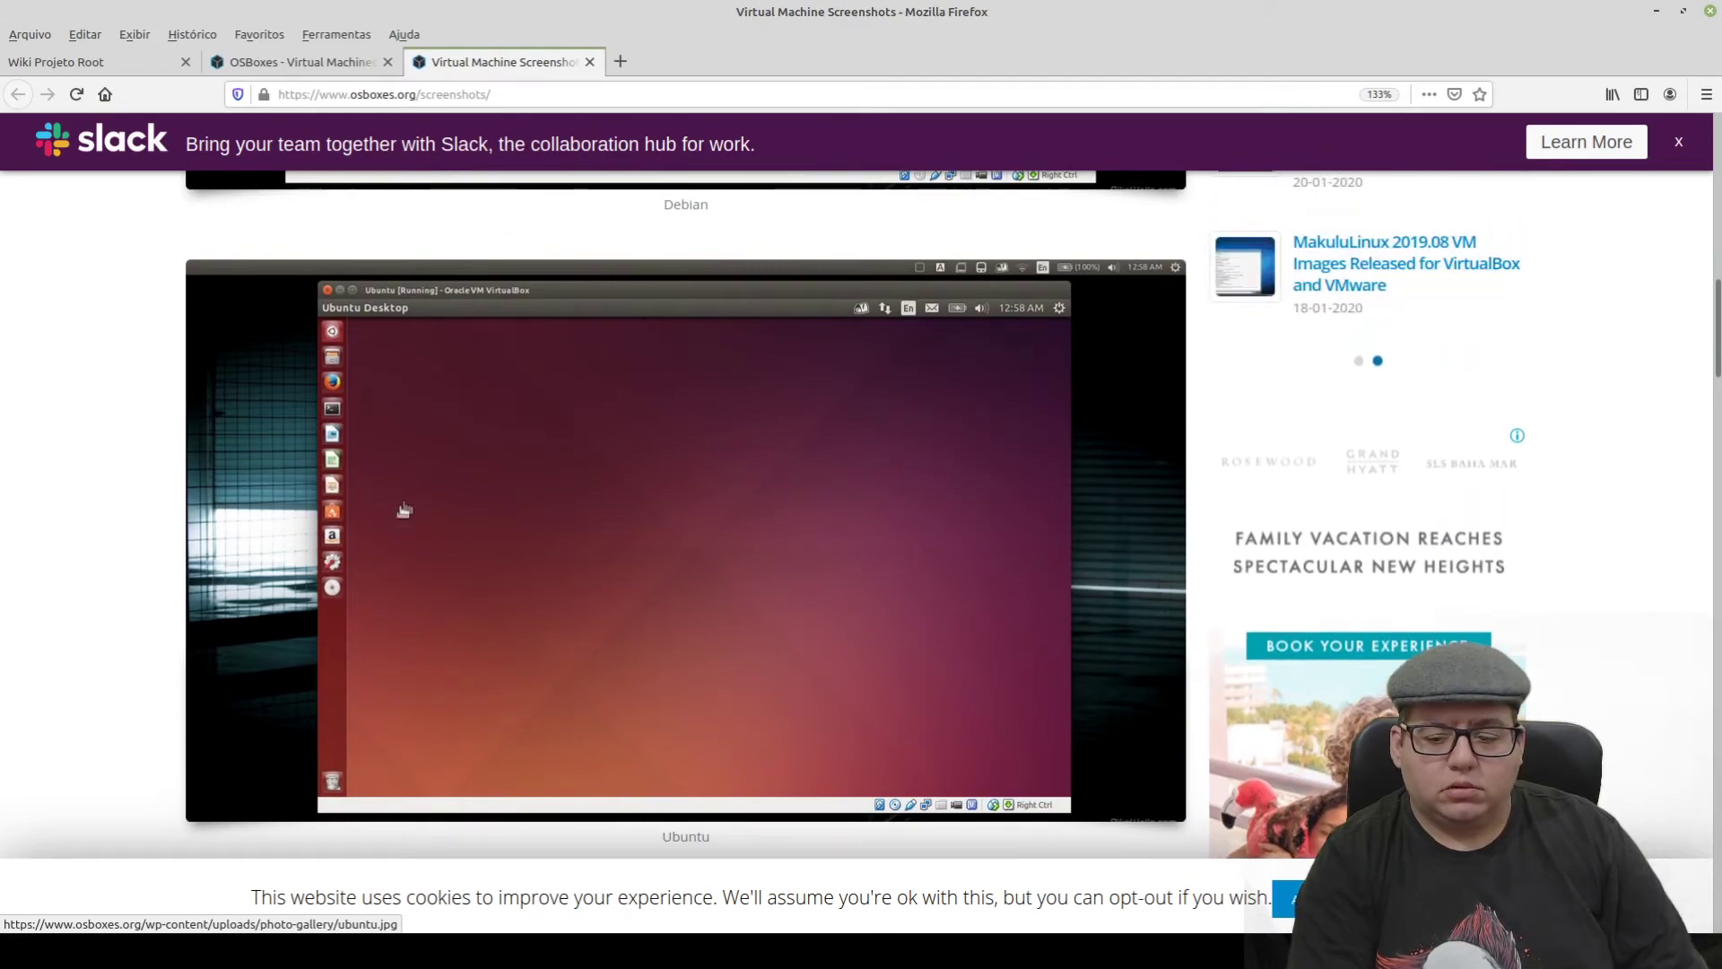
scroll(661, 503, "down", 6)
scroll(765, 636, "down", 3)
scroll(765, 636, "up", 9)
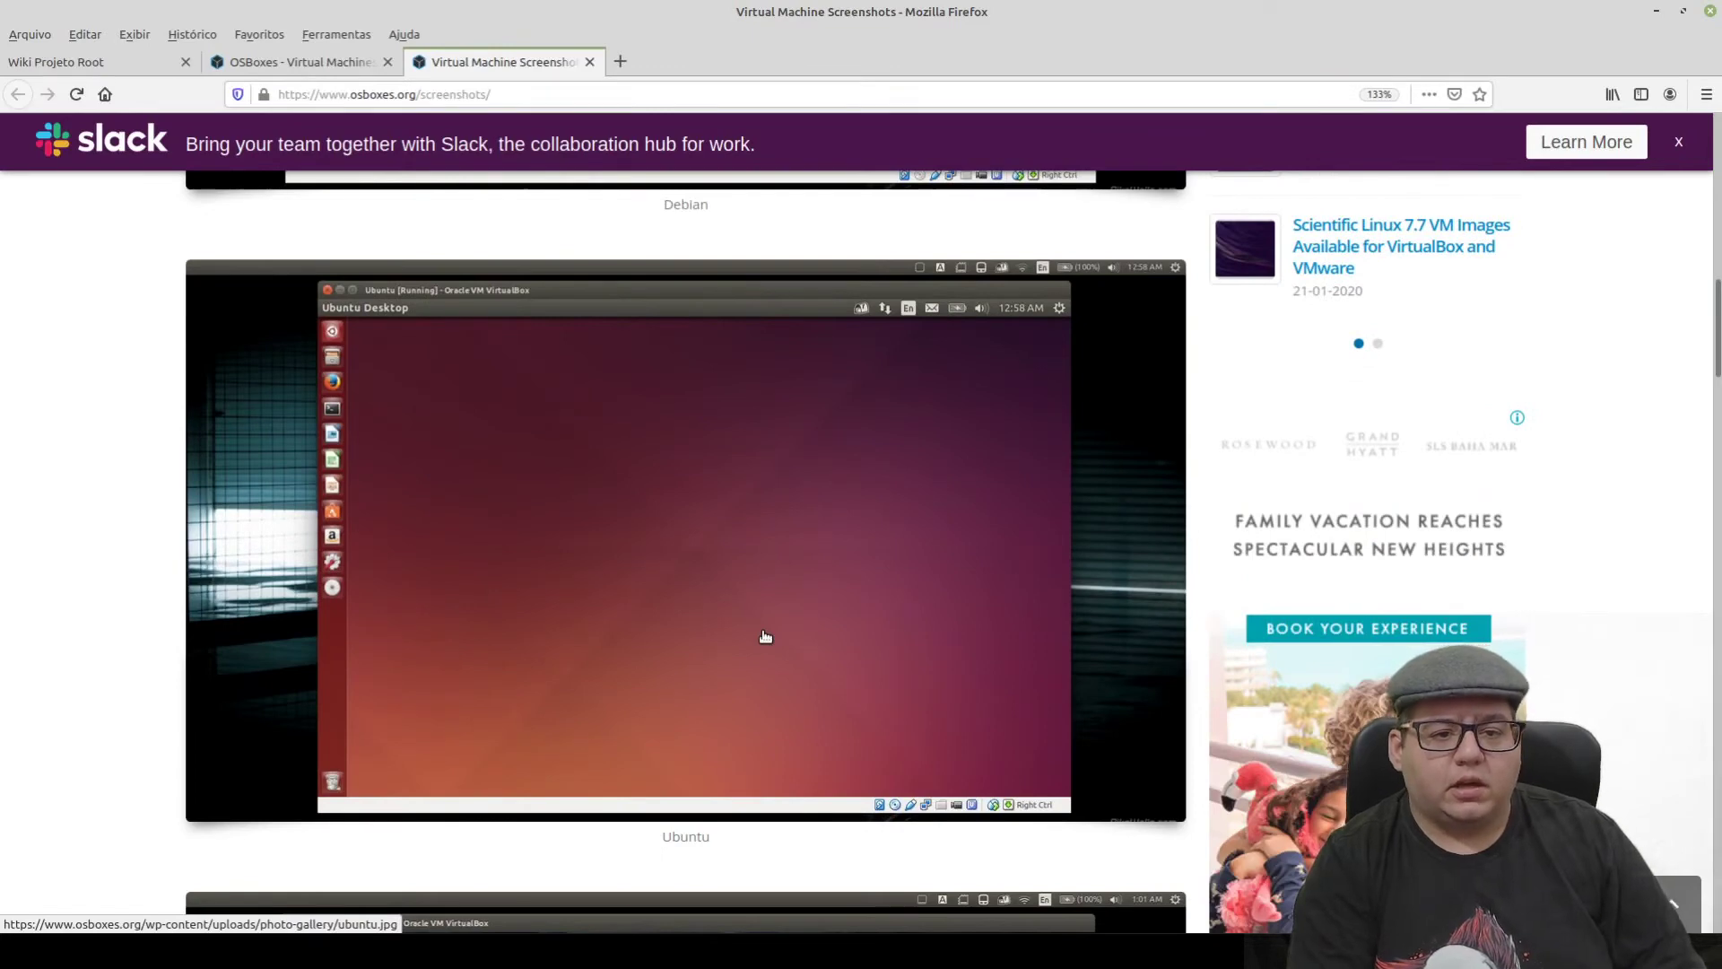
scroll(765, 636, "down", 1)
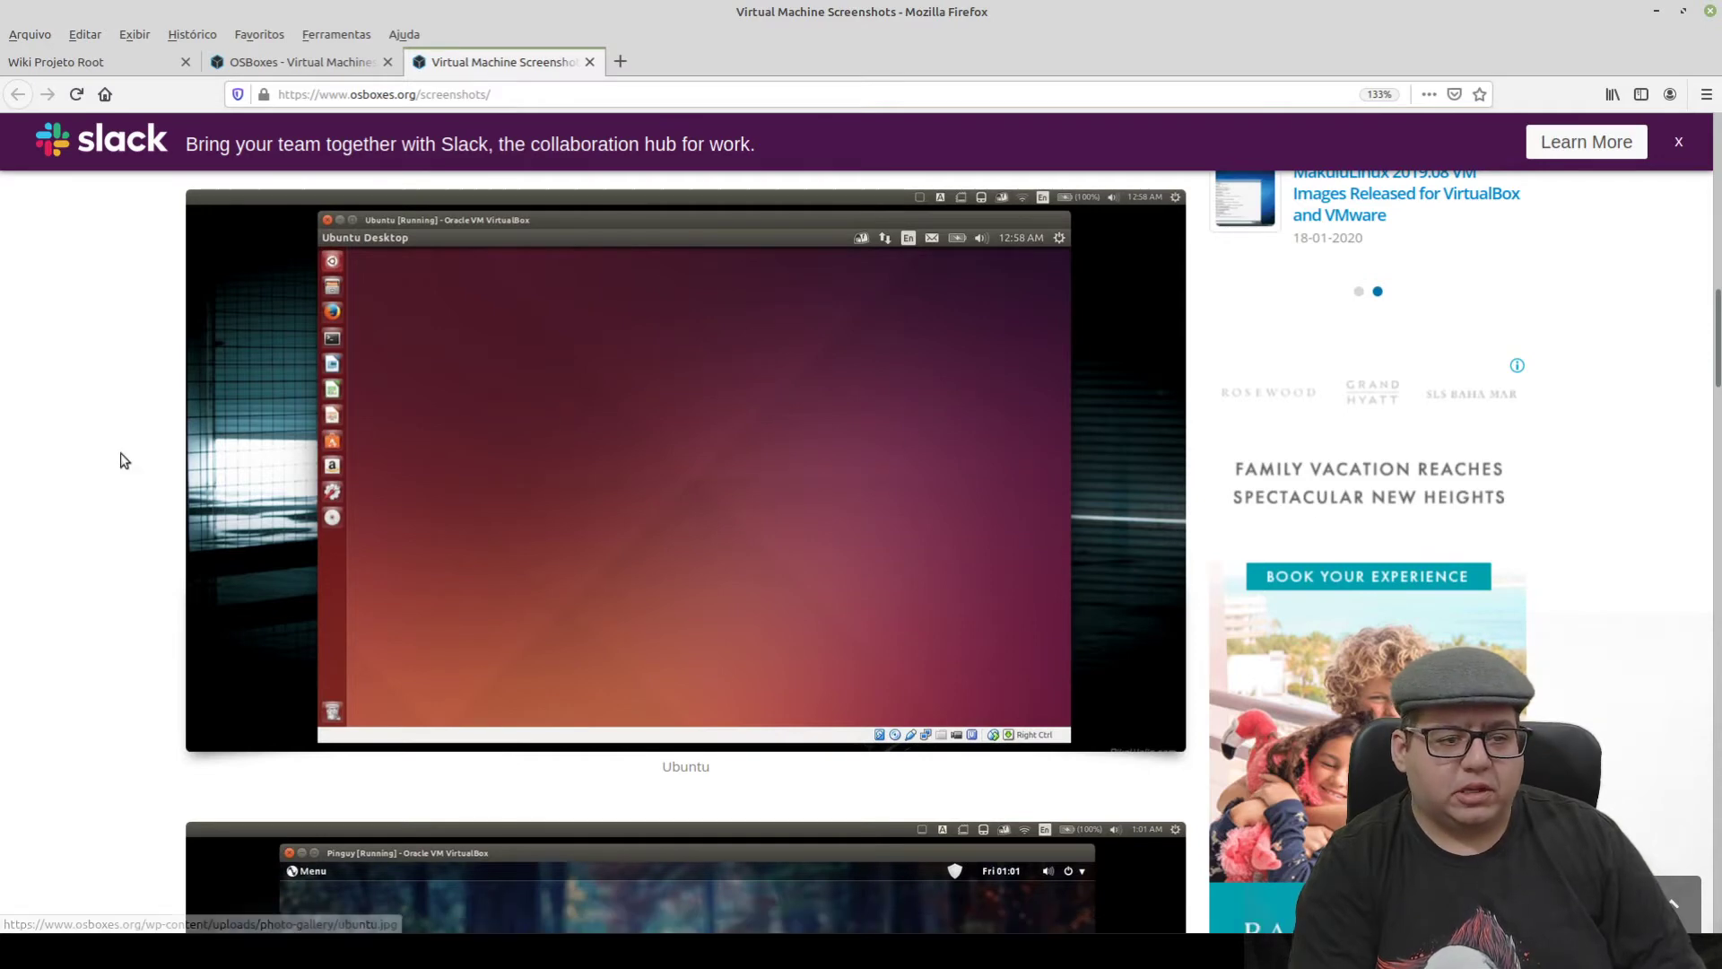
scroll(97, 465, "up", 1)
scroll(97, 465, "down", 1)
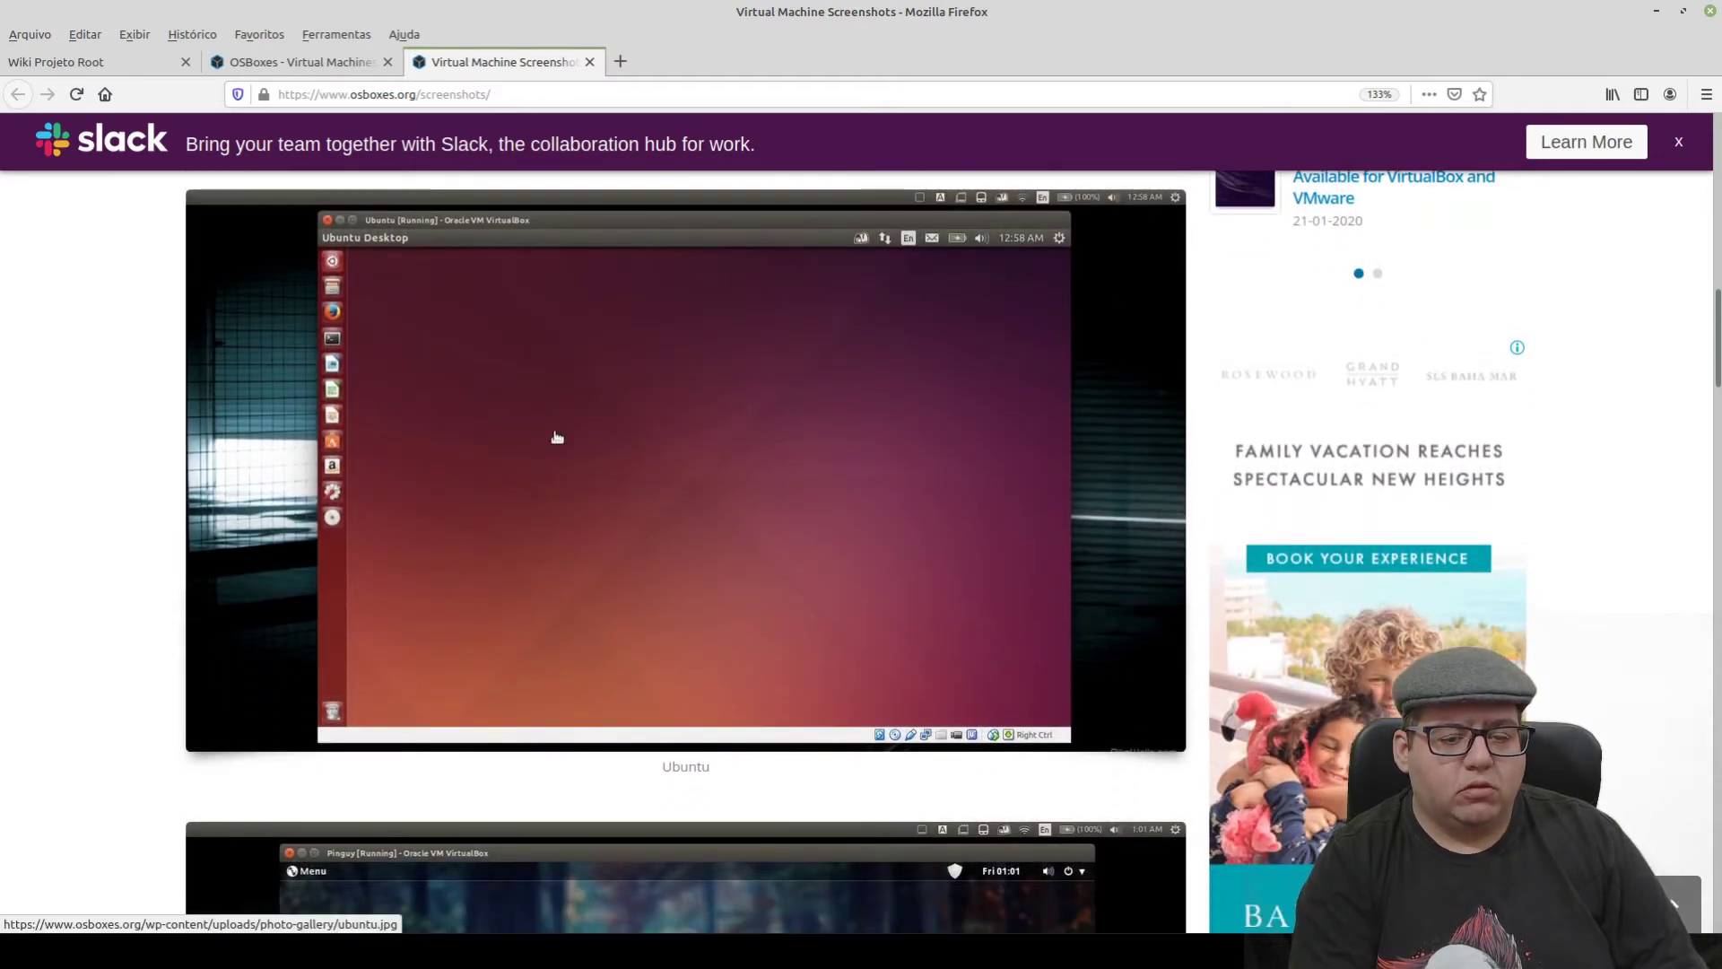
scroll(819, 511, "down", 10)
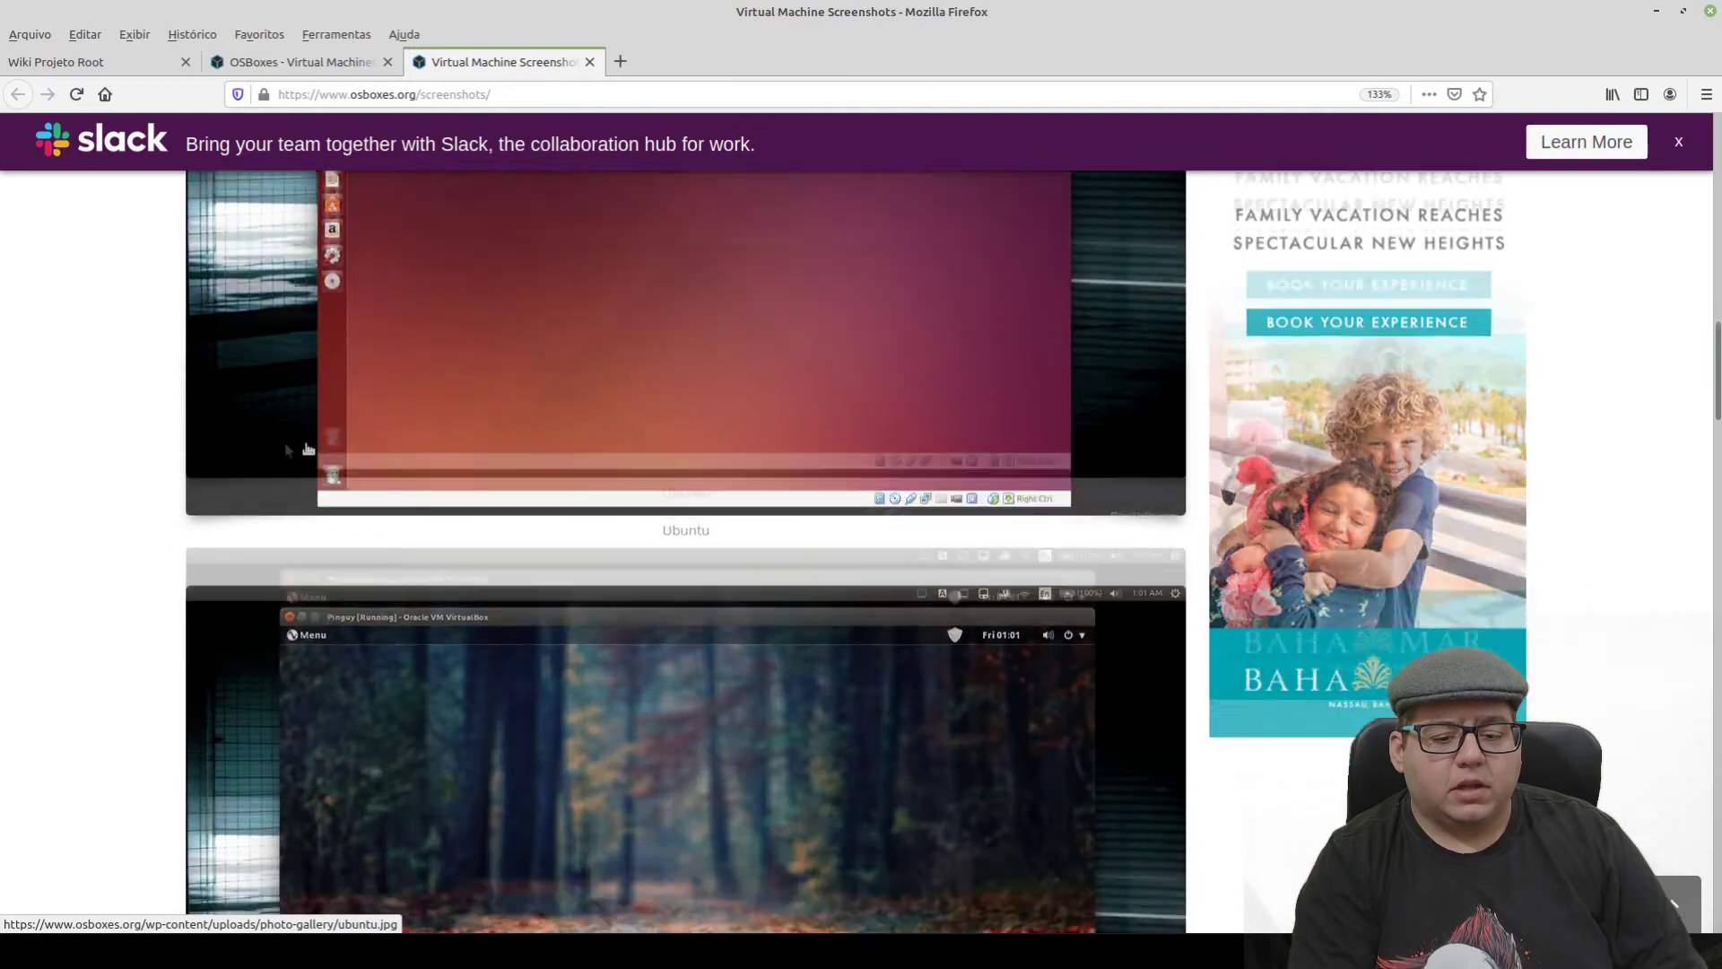
scroll(223, 434, "up", 1)
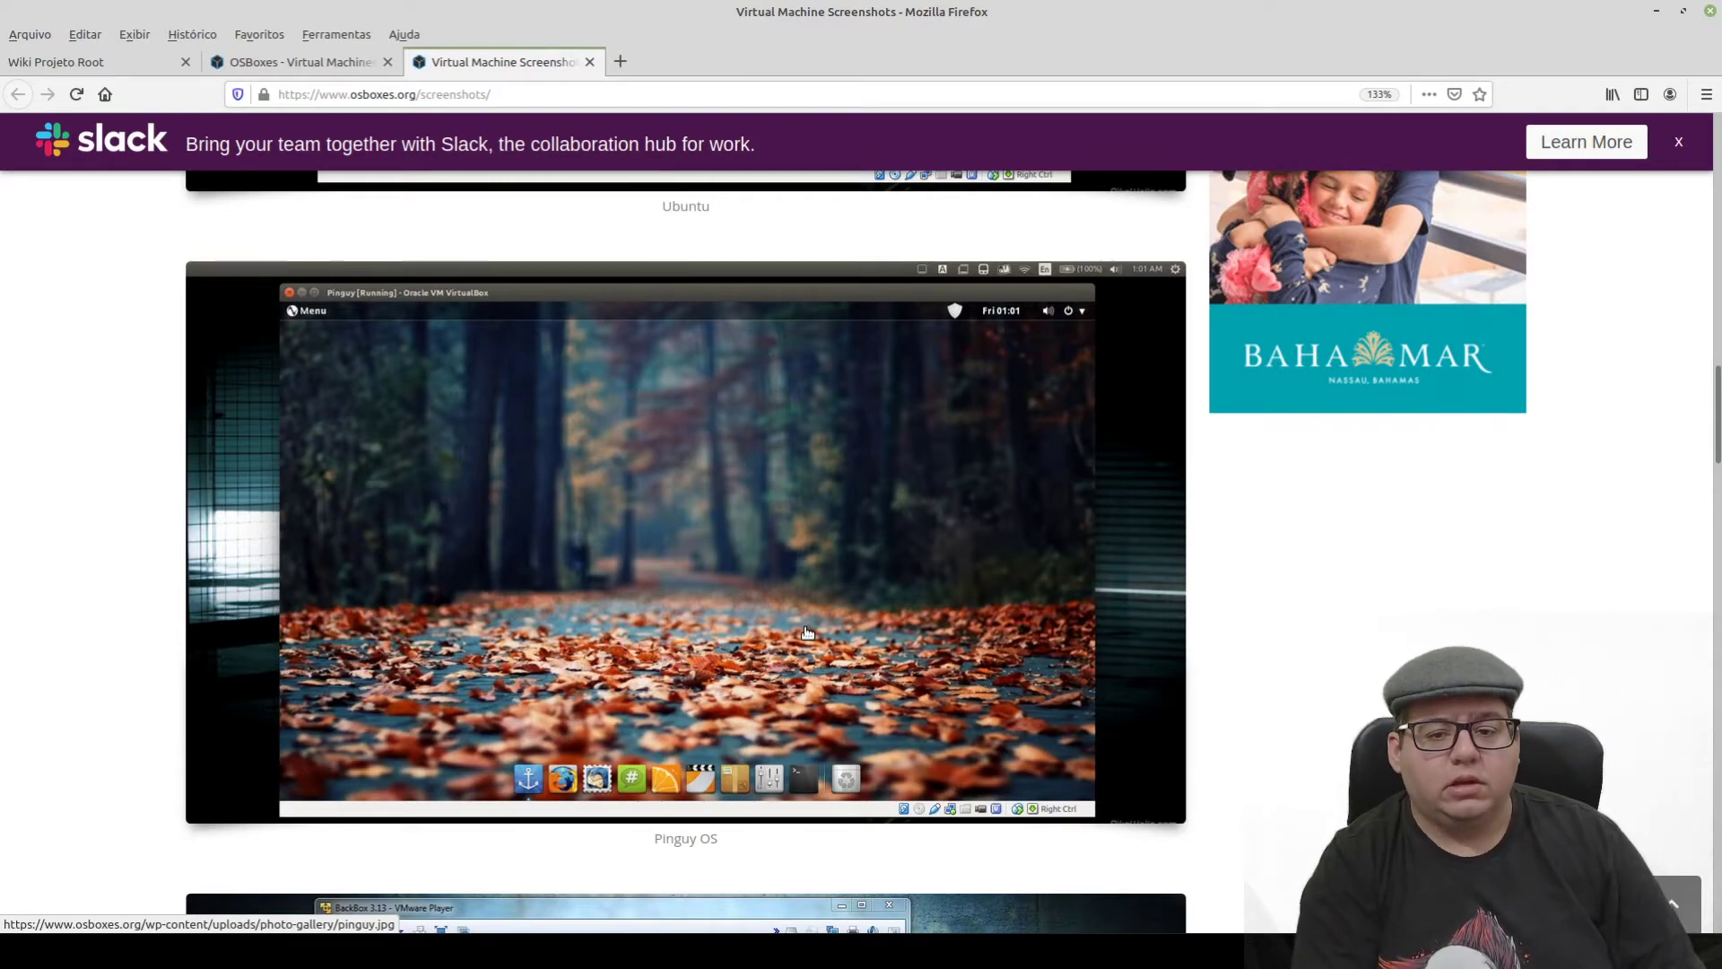
scroll(807, 632, "down", 1)
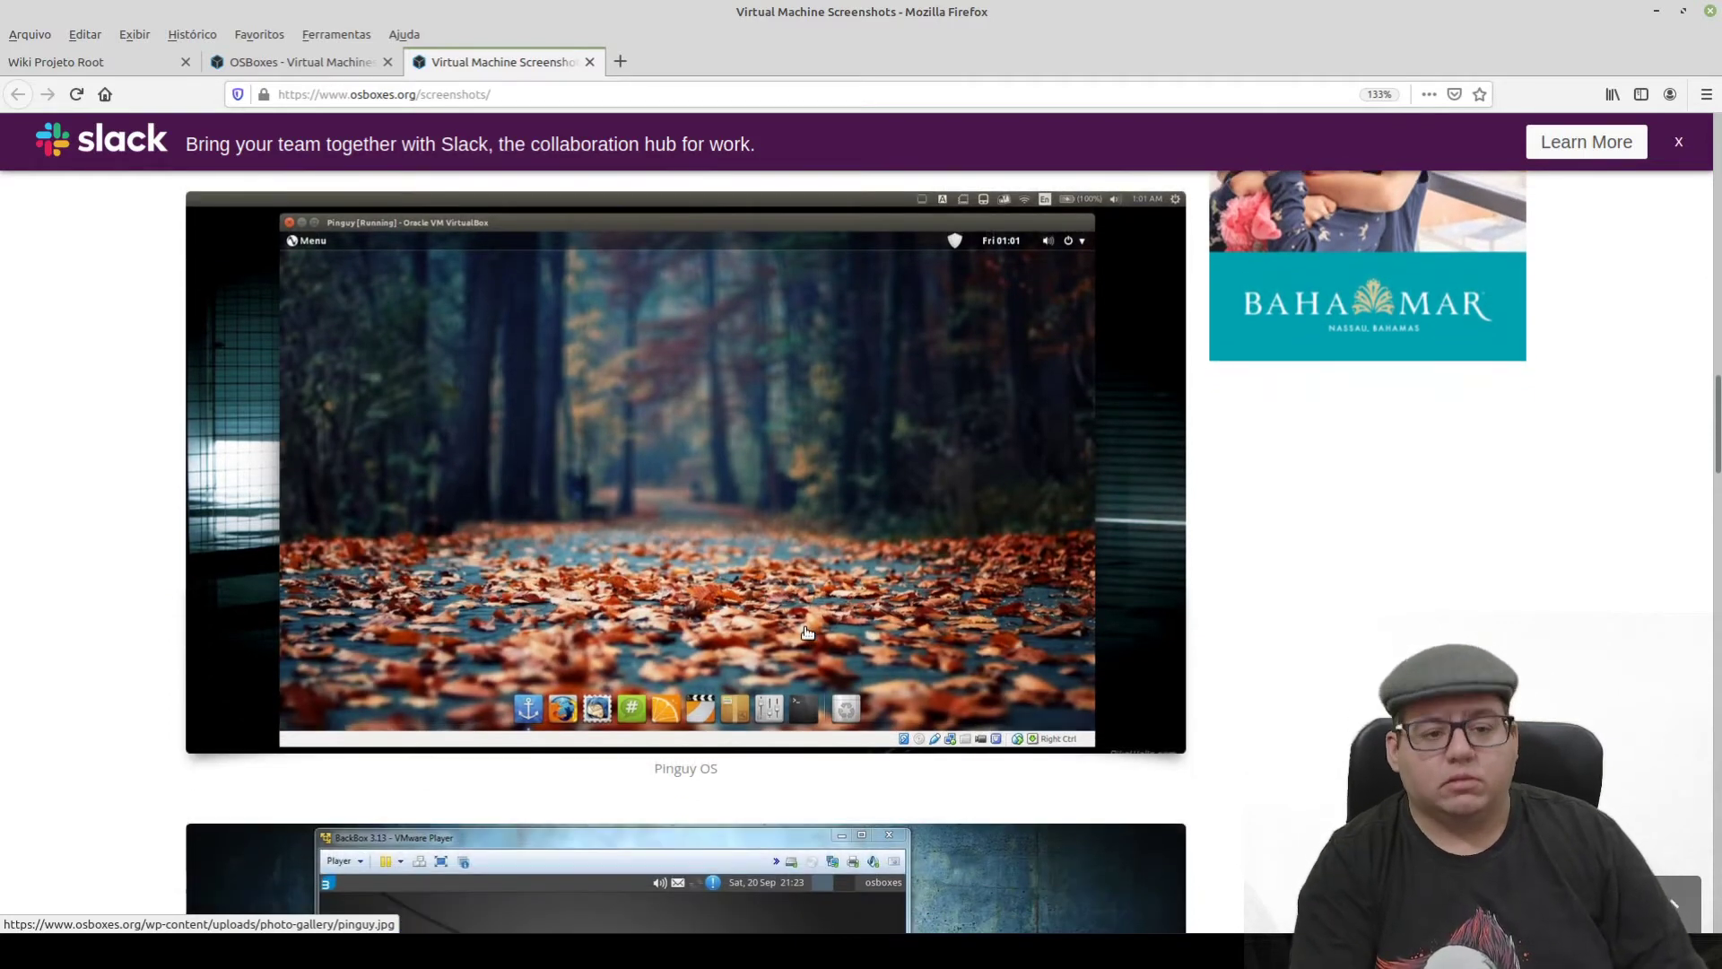
scroll(823, 622, "down", 6)
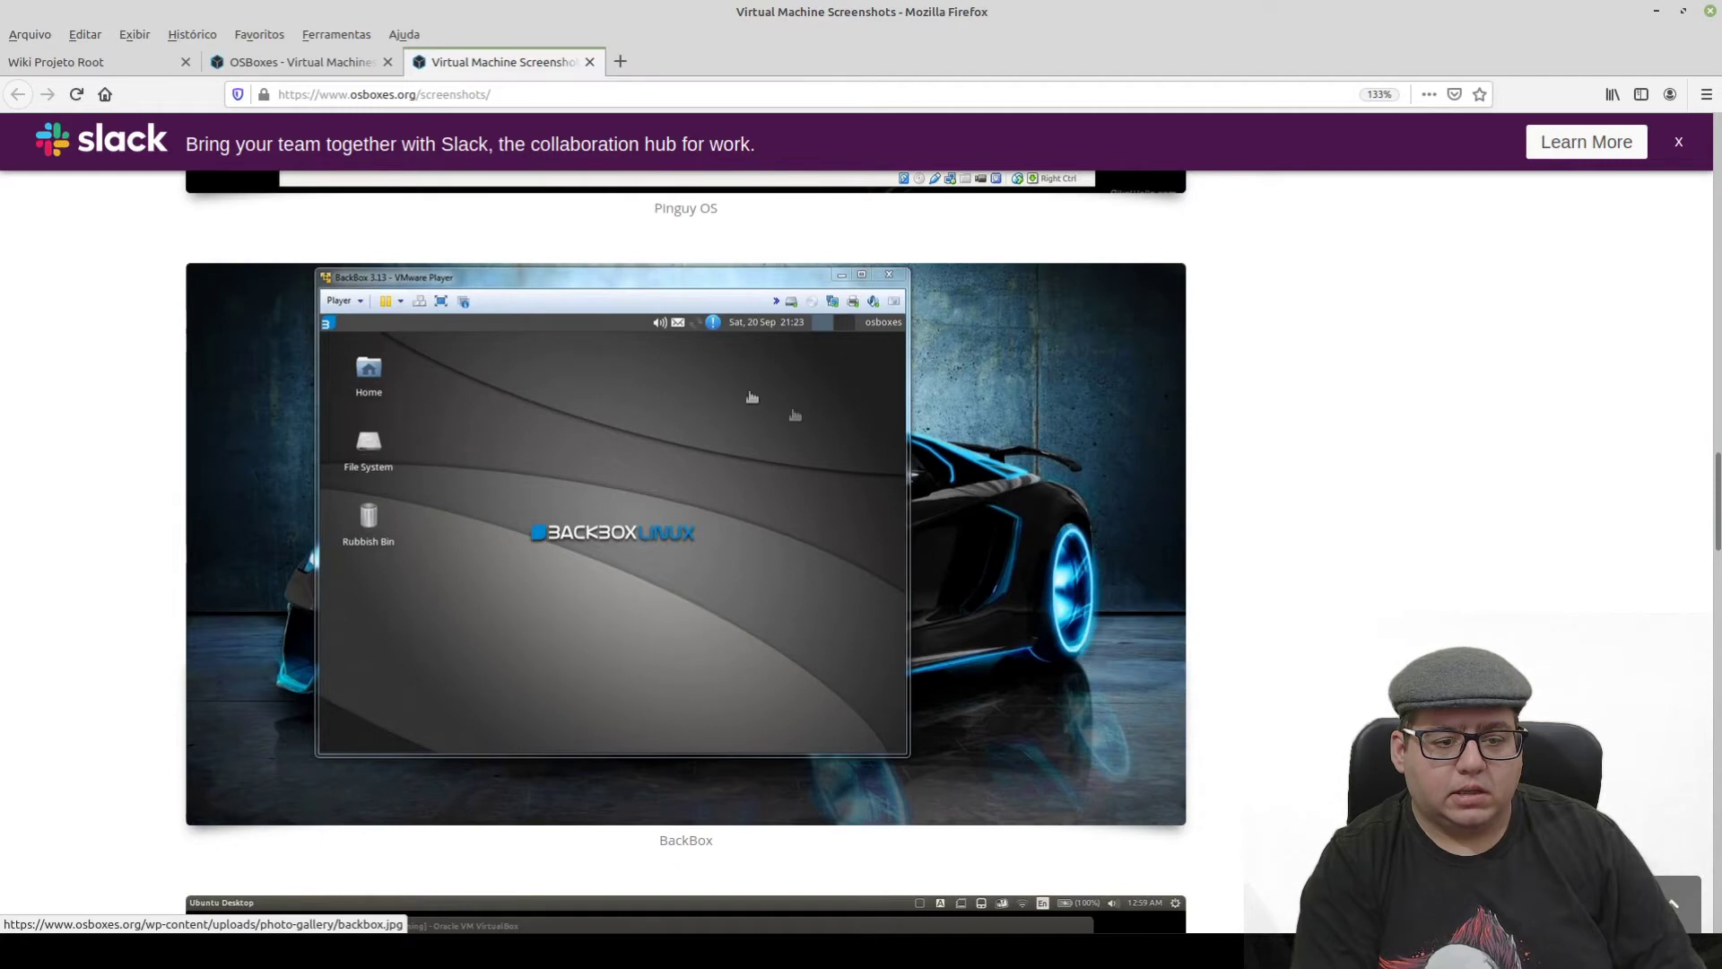
scroll(578, 699, "down", 1)
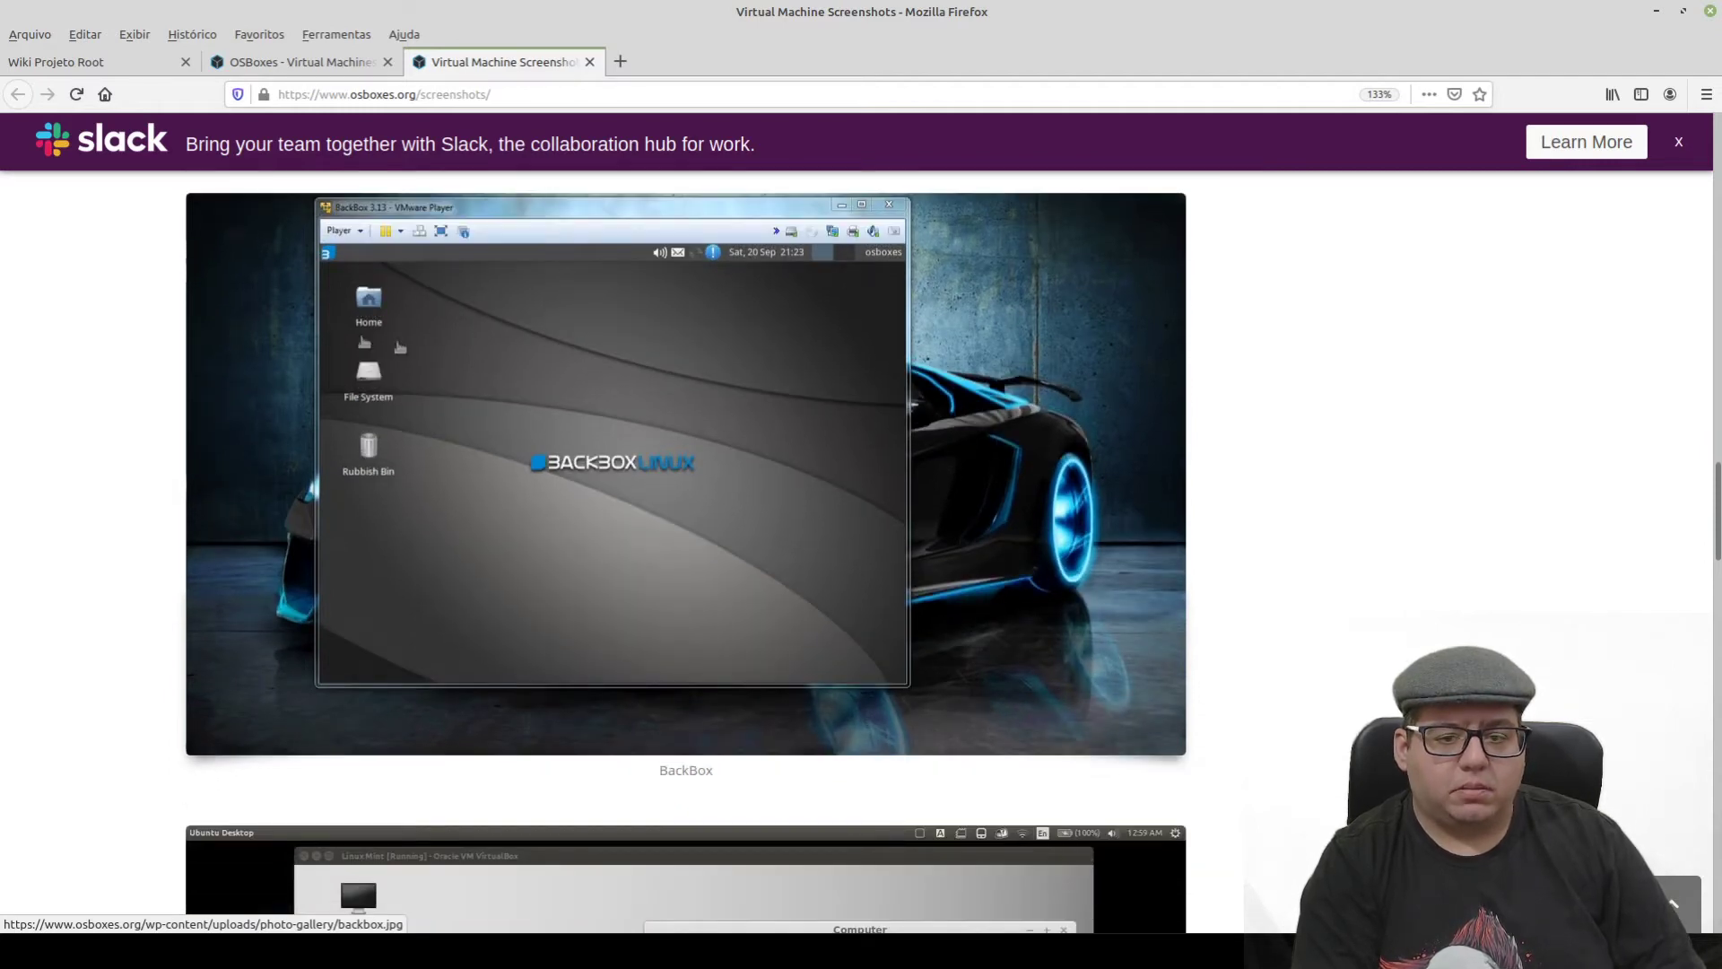
scroll(502, 617, "down", 2)
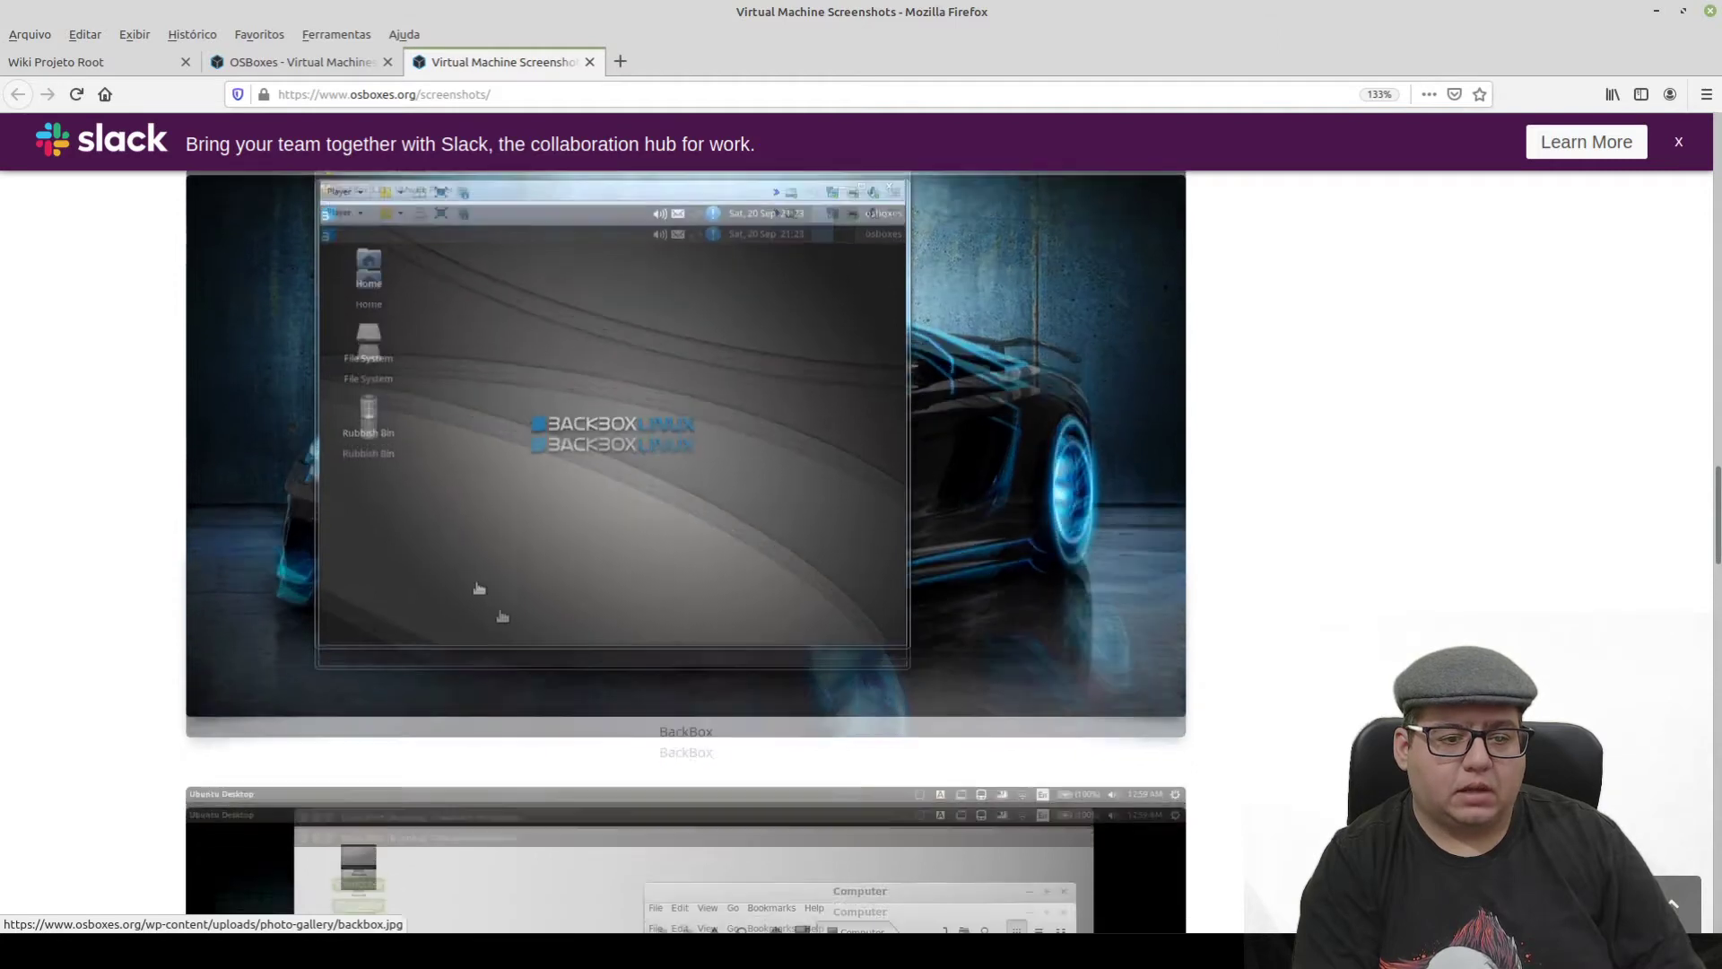
scroll(776, 526, "down", 5)
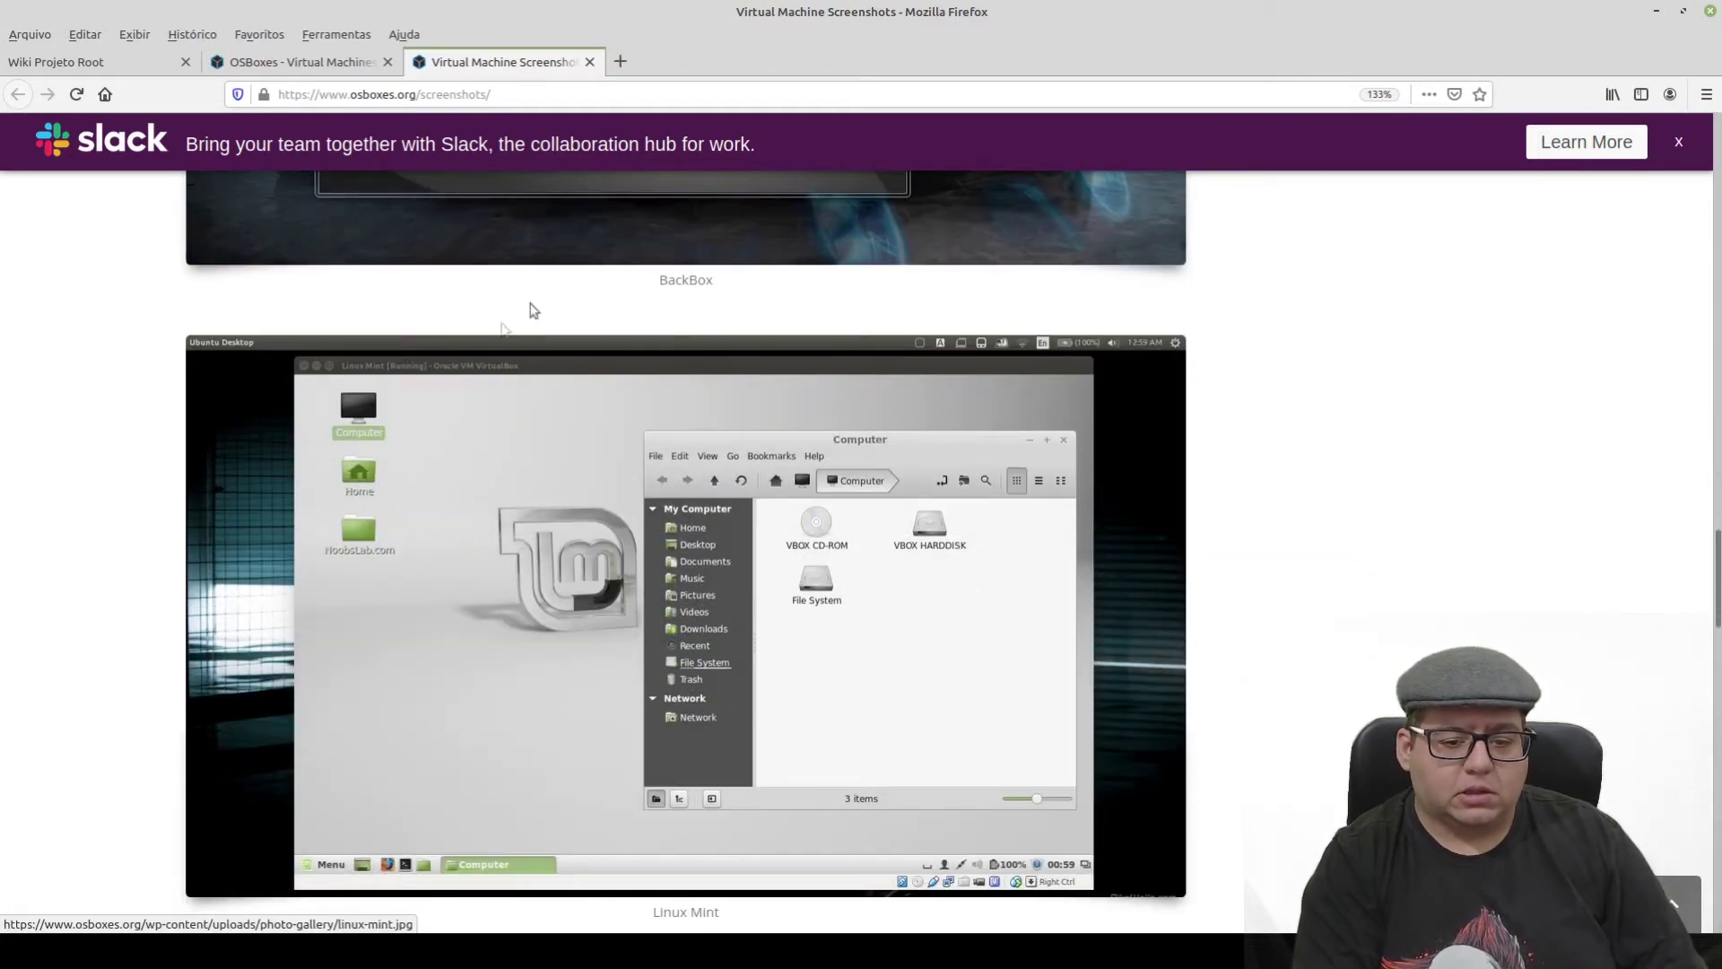
scroll(625, 570, "down", 1)
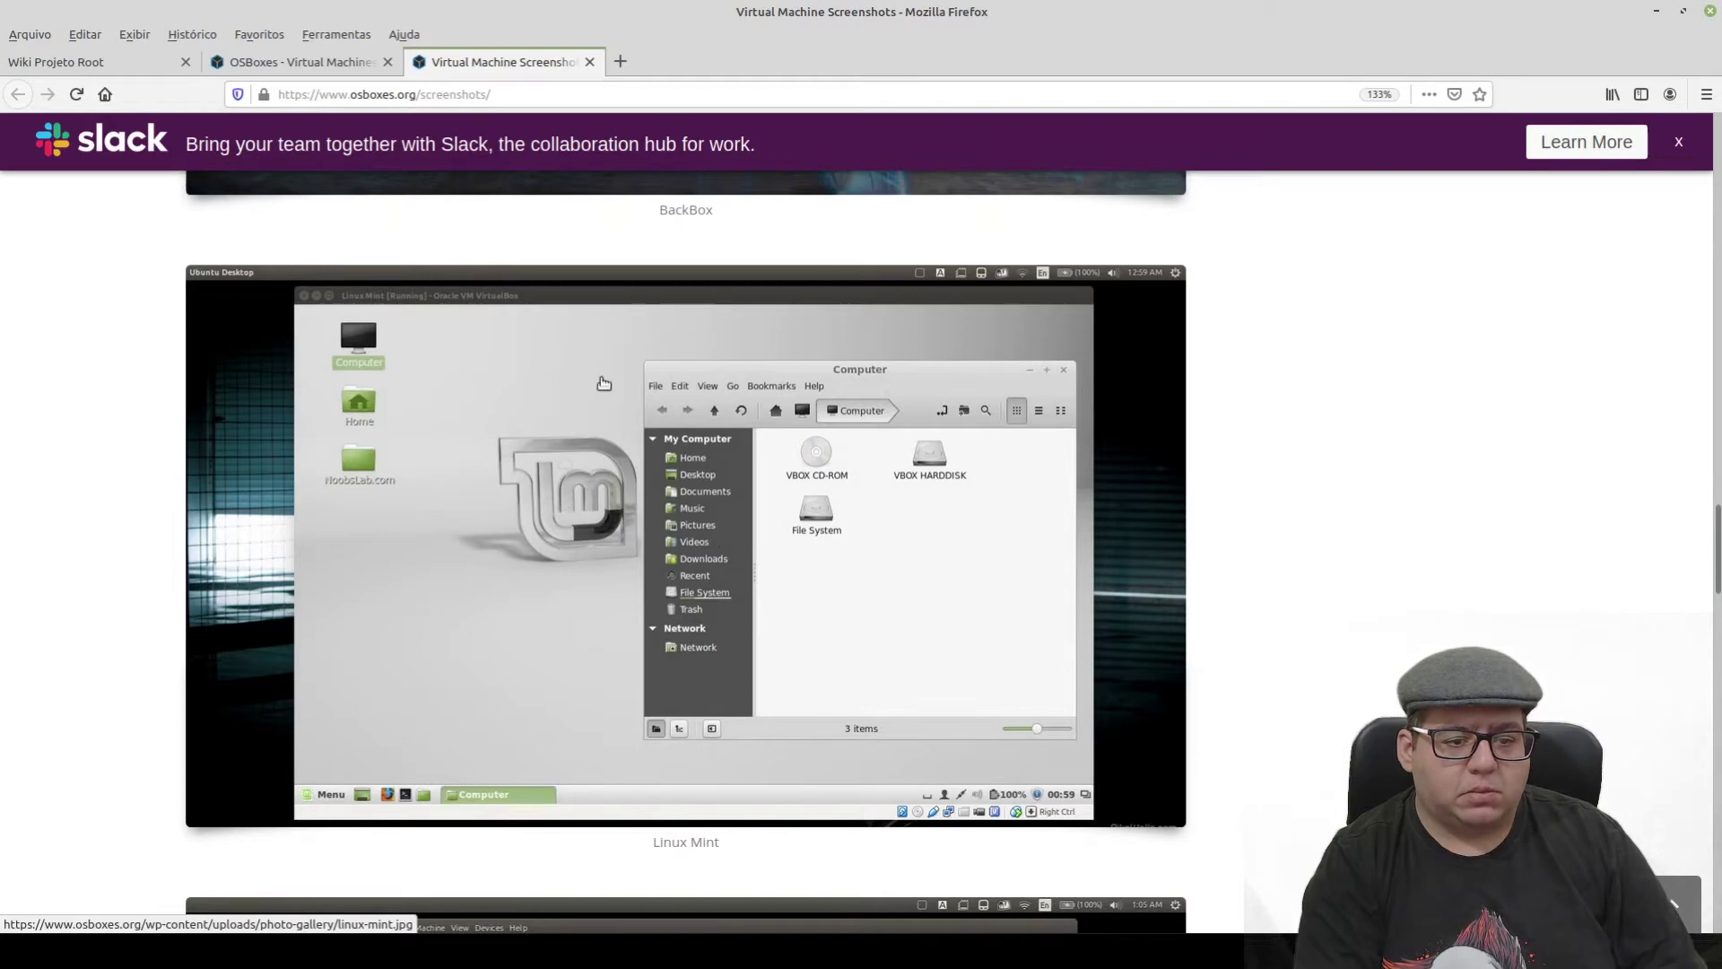
scroll(404, 723, "down", 10)
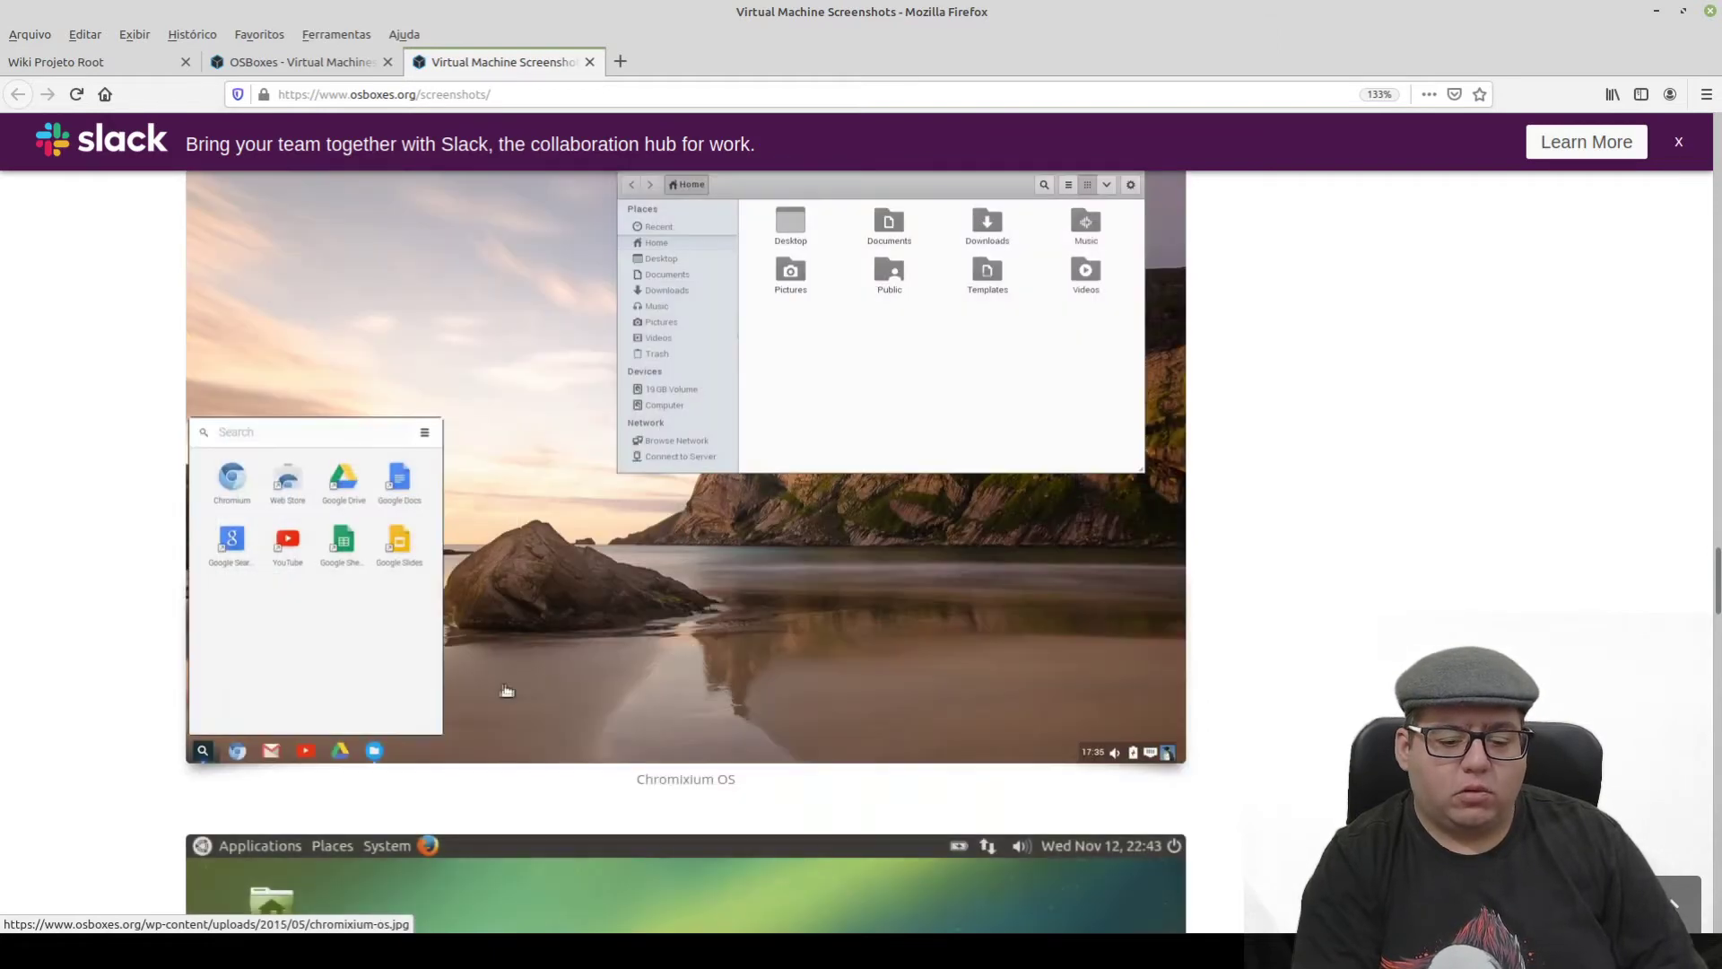
scroll(403, 723, "up", 3)
scroll(791, 426, "down", 2)
scroll(518, 442, "up", 2)
scroll(1006, 741, "down", 4)
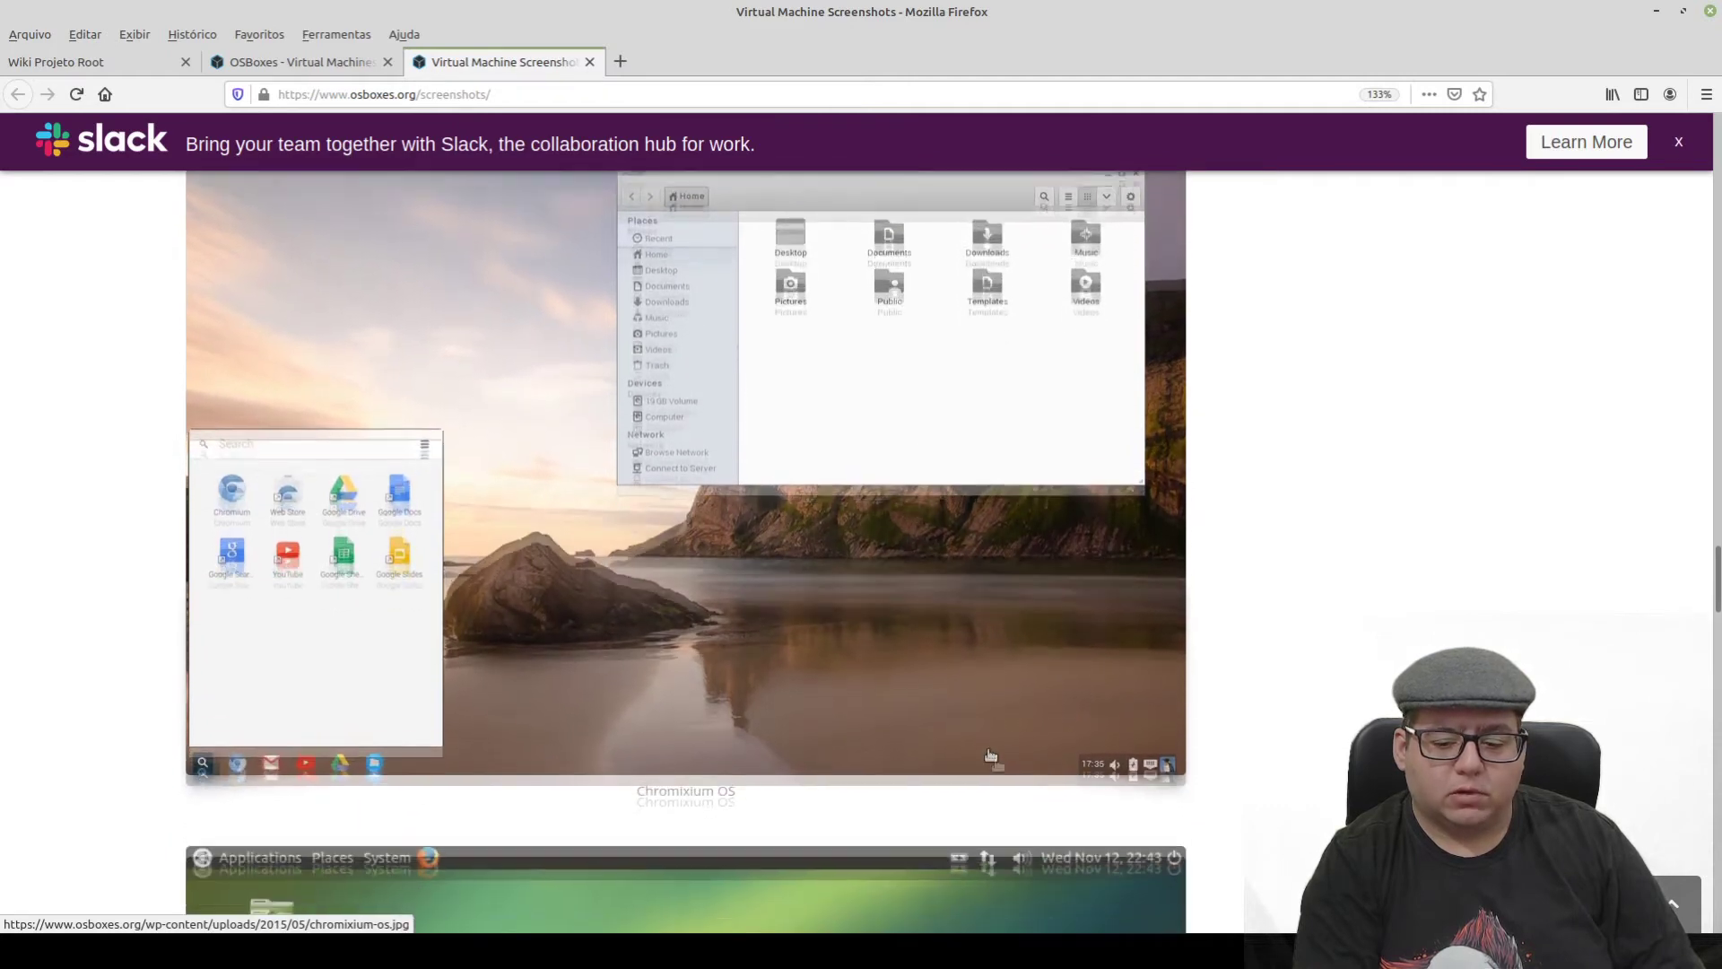
scroll(357, 665, "up", 2)
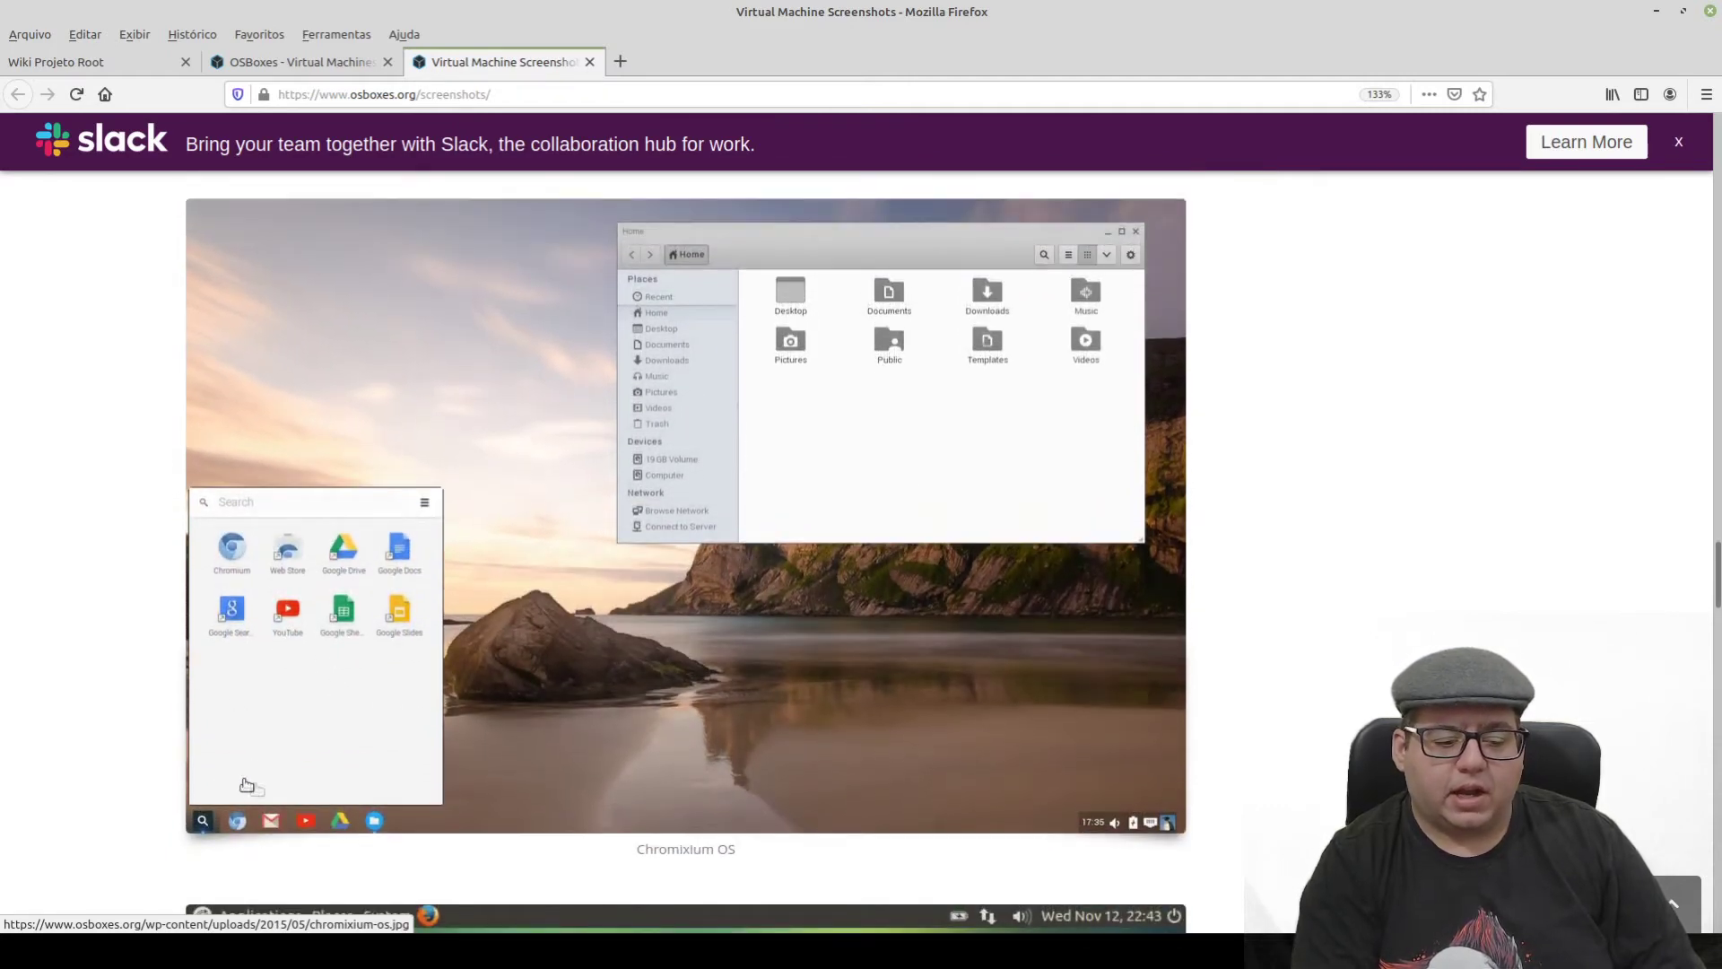
scroll(346, 626, "down", 15)
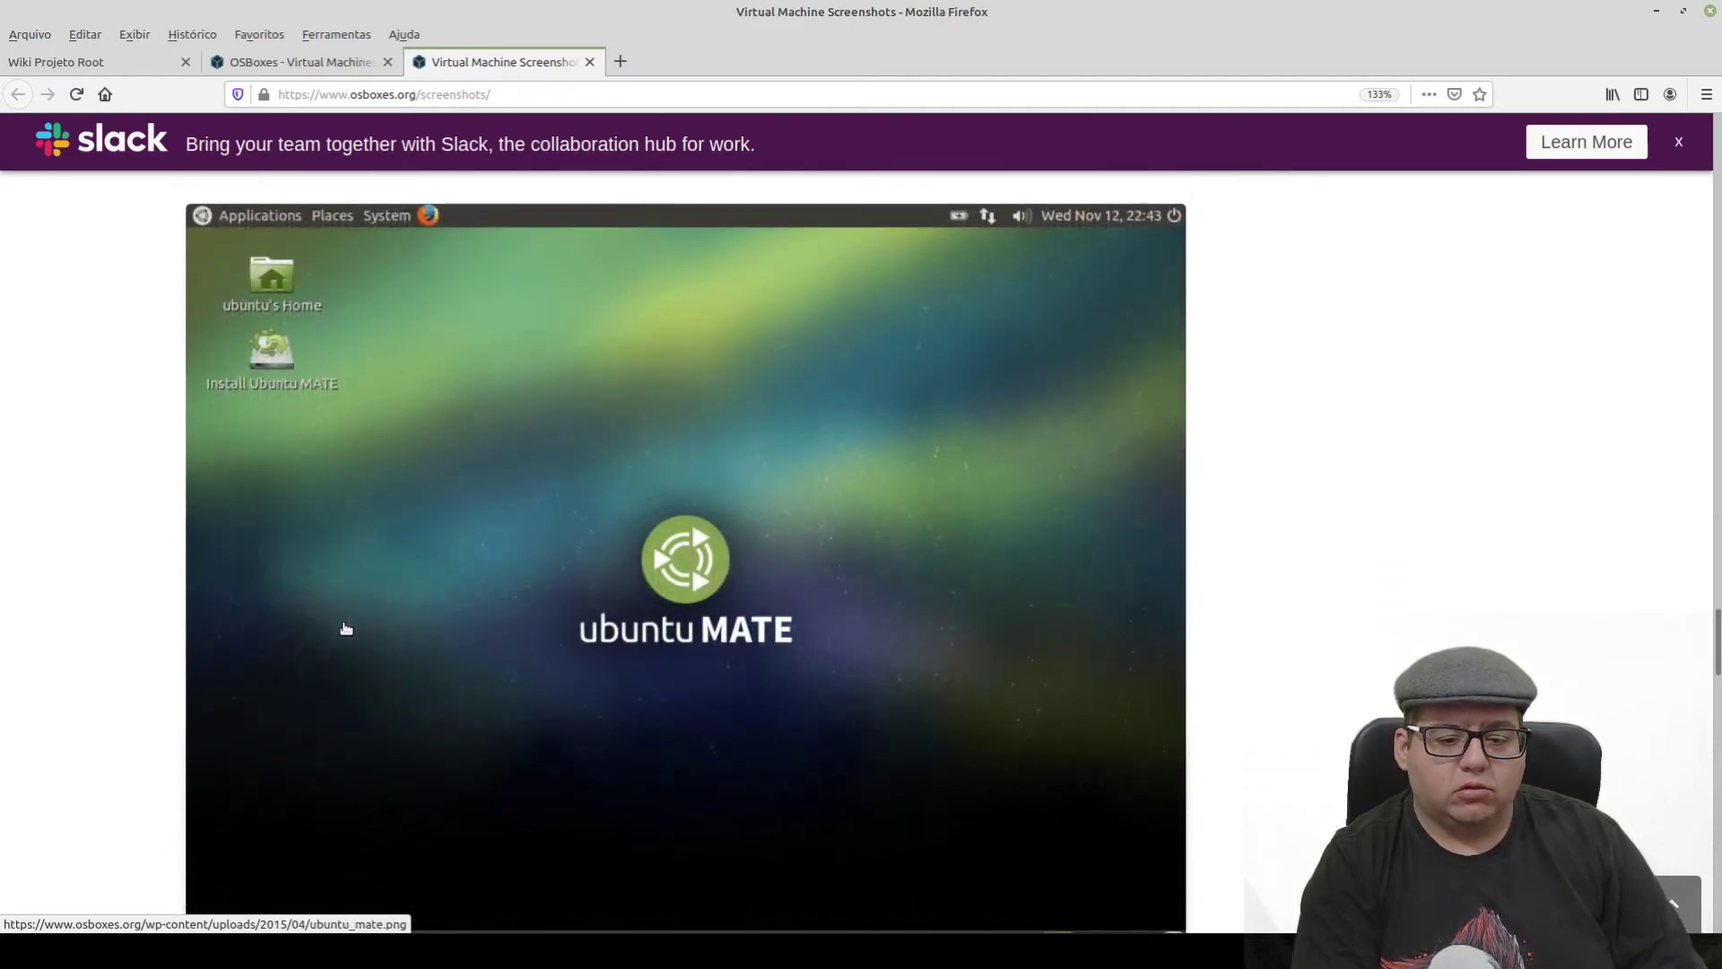
scroll(346, 628, "down", 2)
scroll(346, 628, "down", 2)
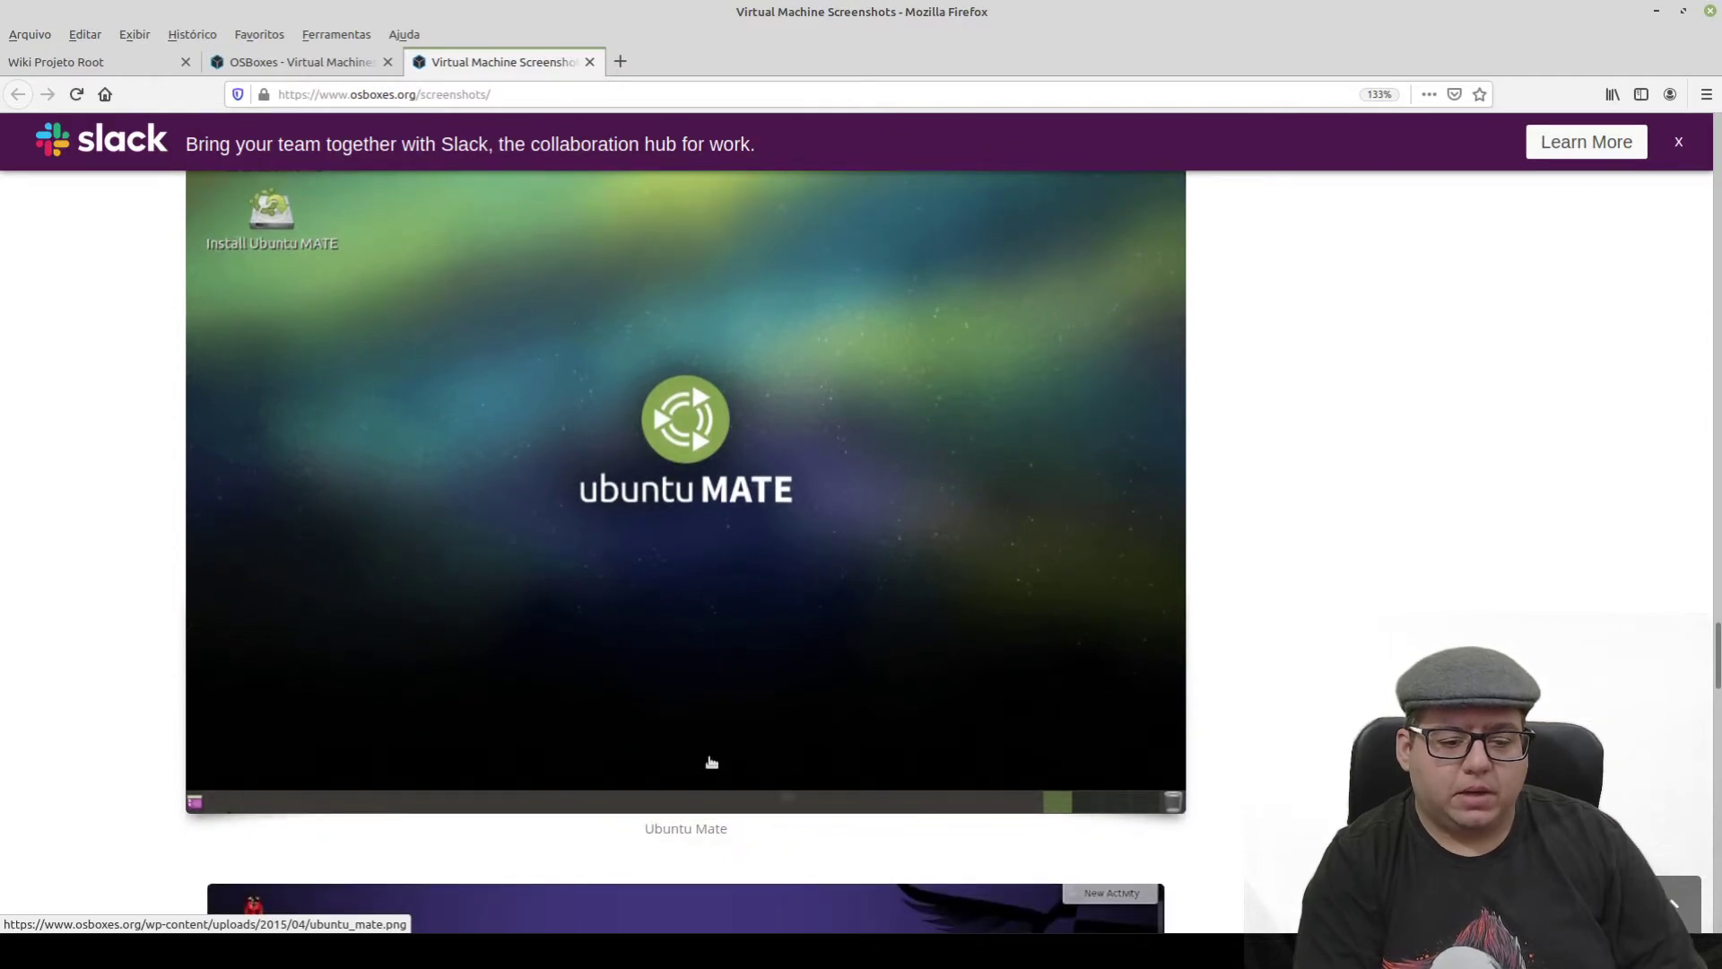
scroll(527, 652, "up", 5)
scroll(176, 357, "down", 20)
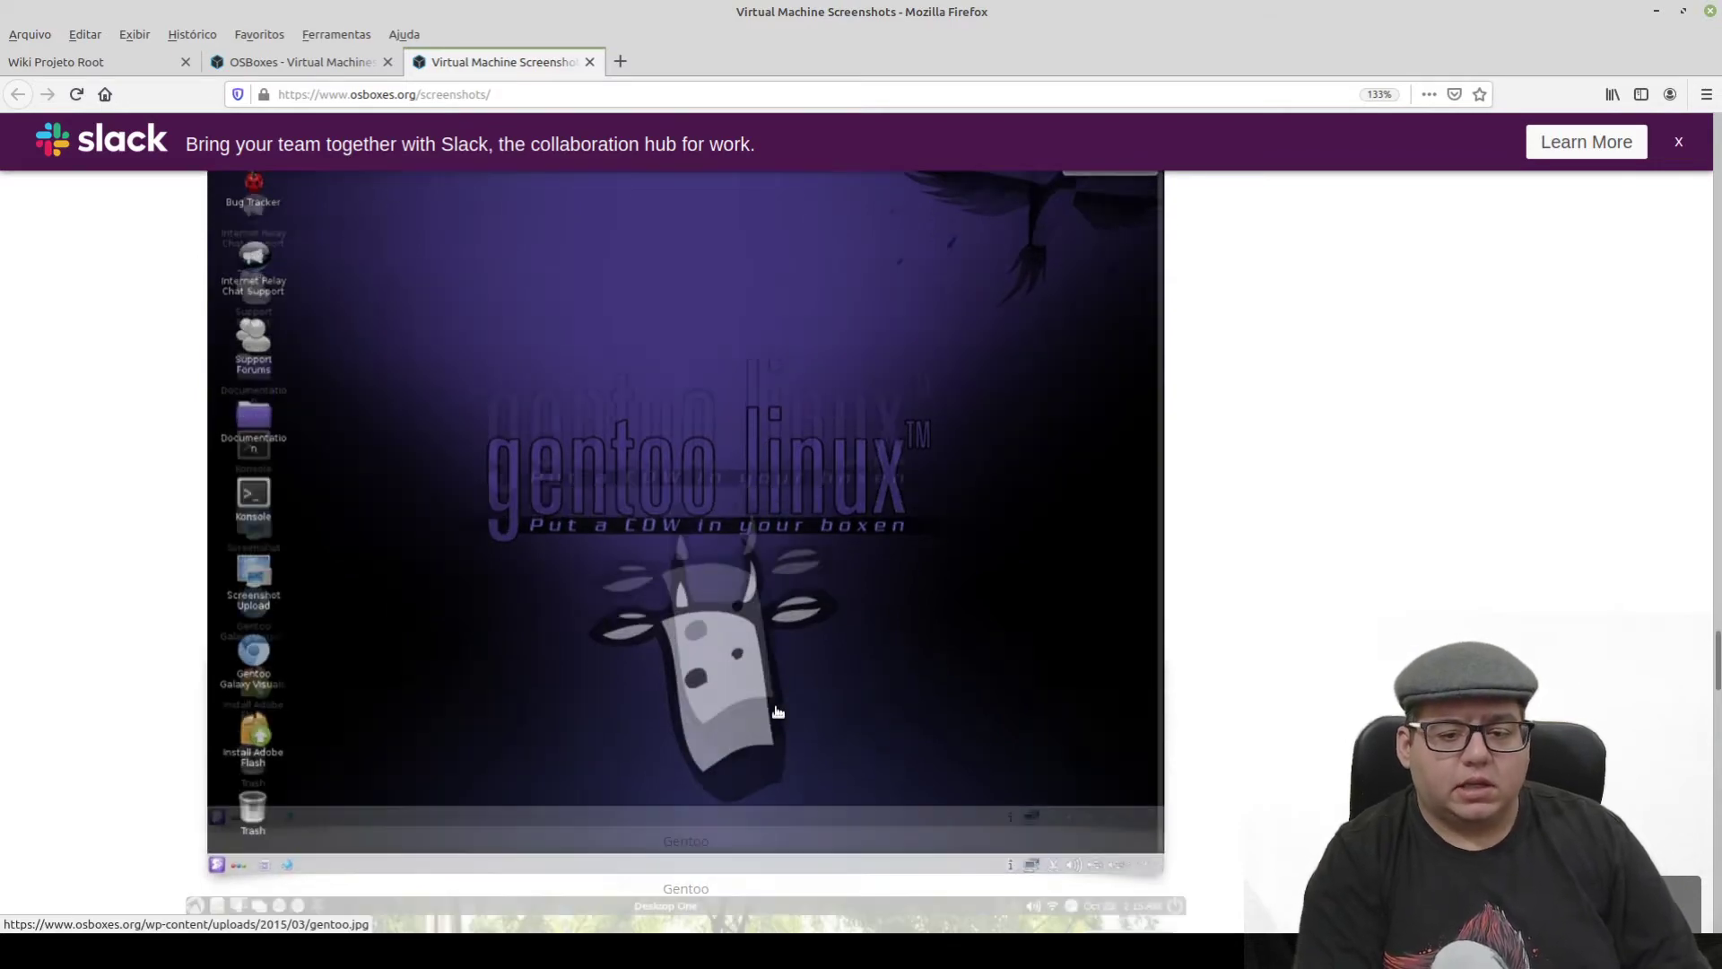
scroll(628, 726, "down", 12)
scroll(536, 739, "down", 20)
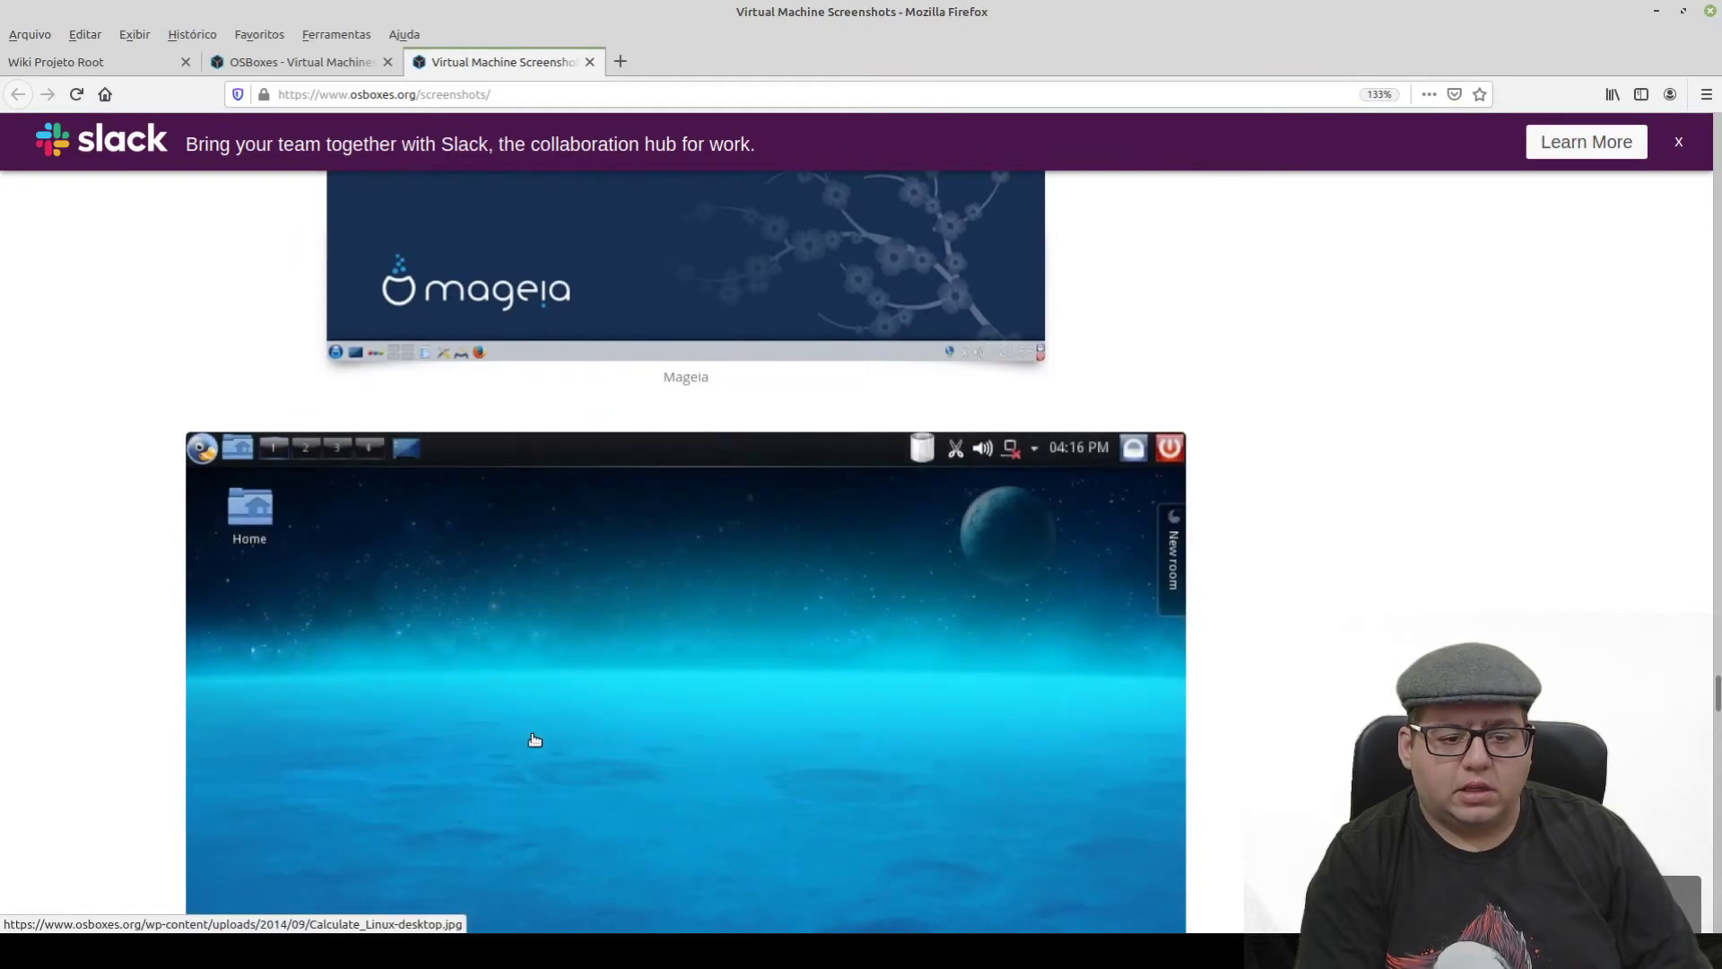
scroll(535, 739, "down", 5)
scroll(534, 739, "down", 10)
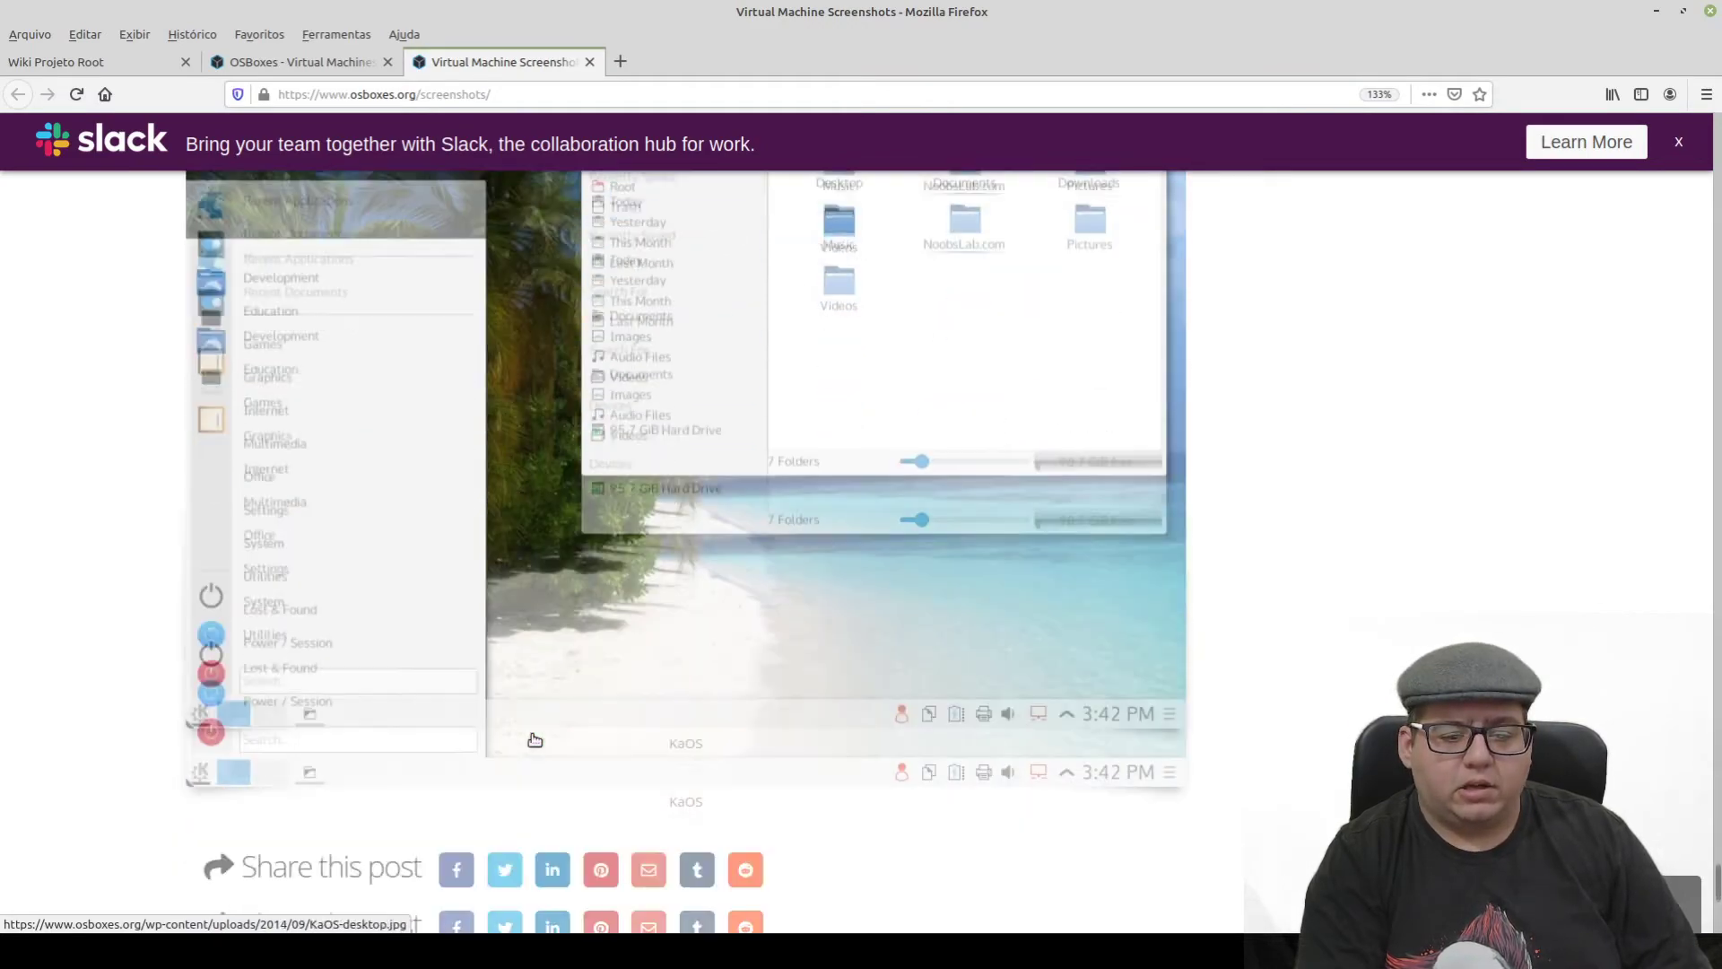
scroll(534, 739, "up", 4)
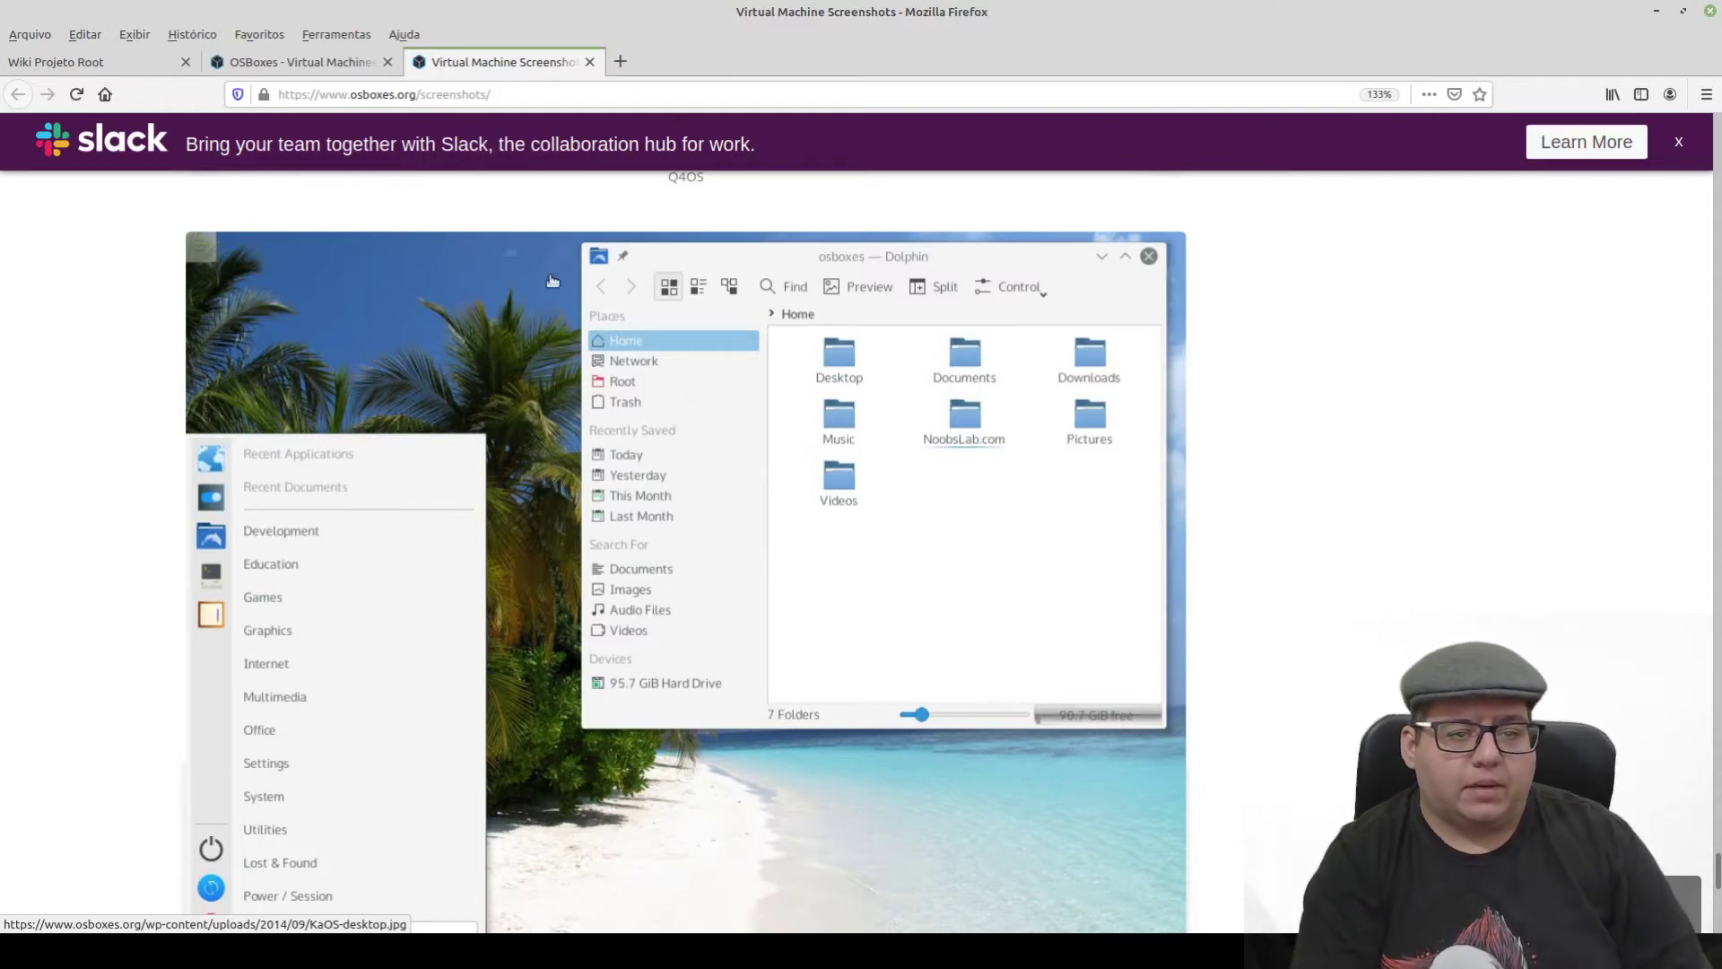
- Close the screenshots tab, open the VirtualBox Images page, and scroll to the VDI download list
left_click(589, 63)
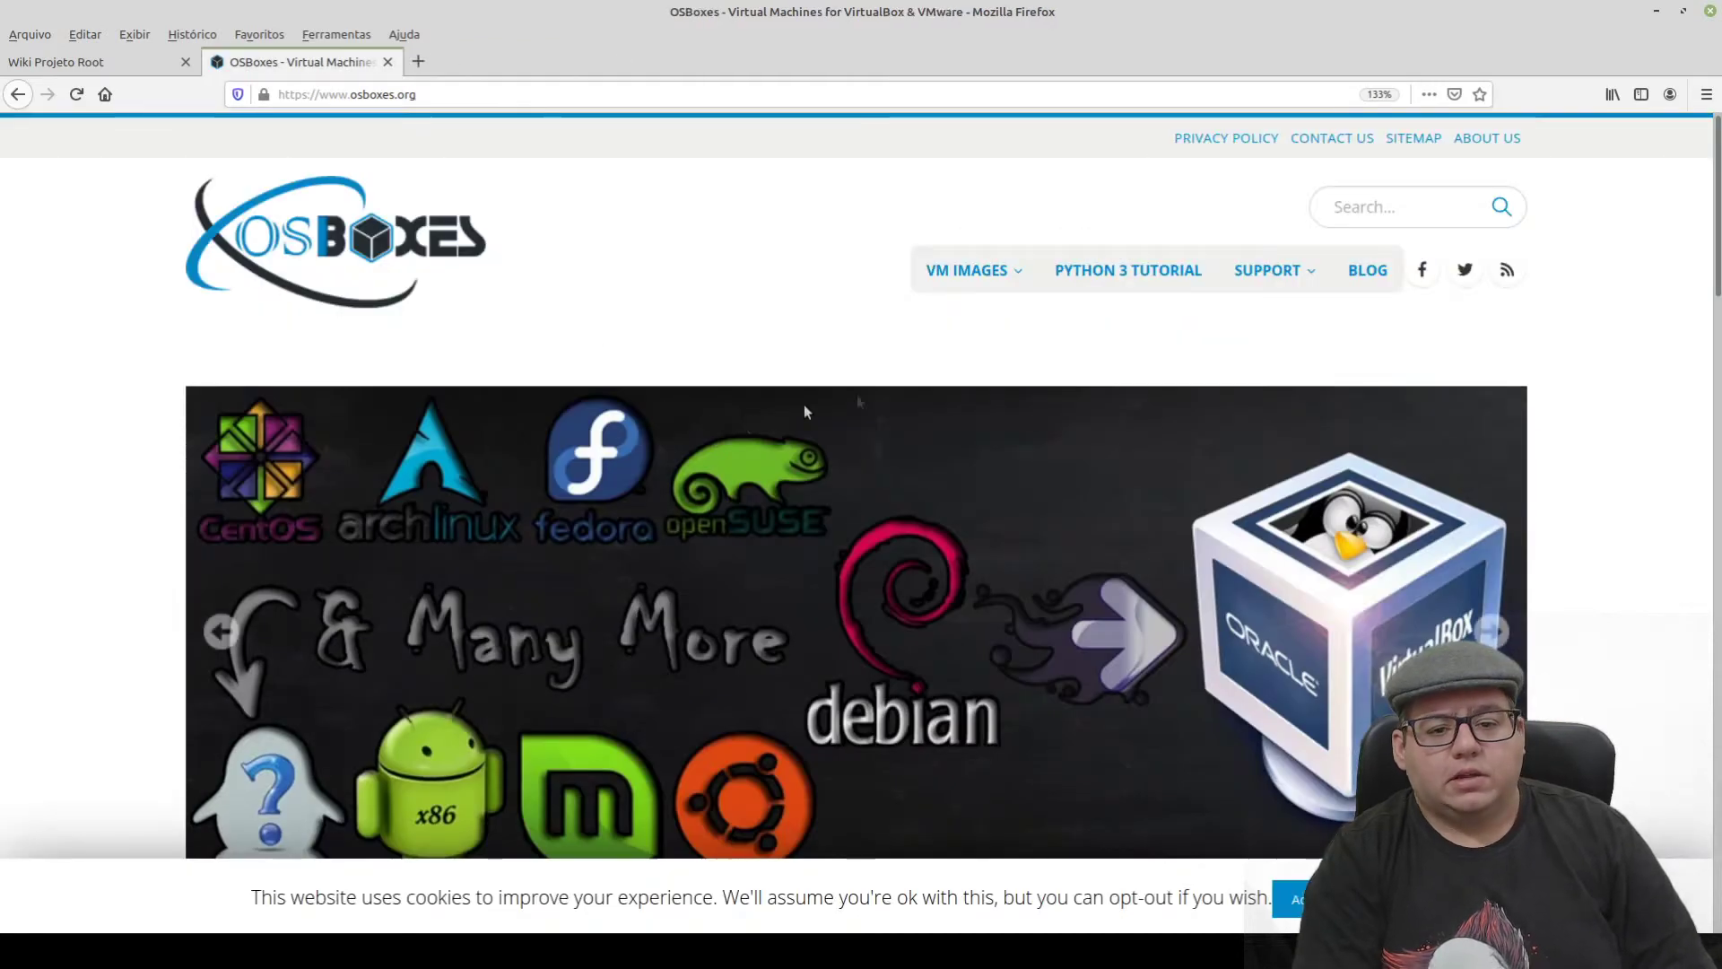
mouse_move(908, 277)
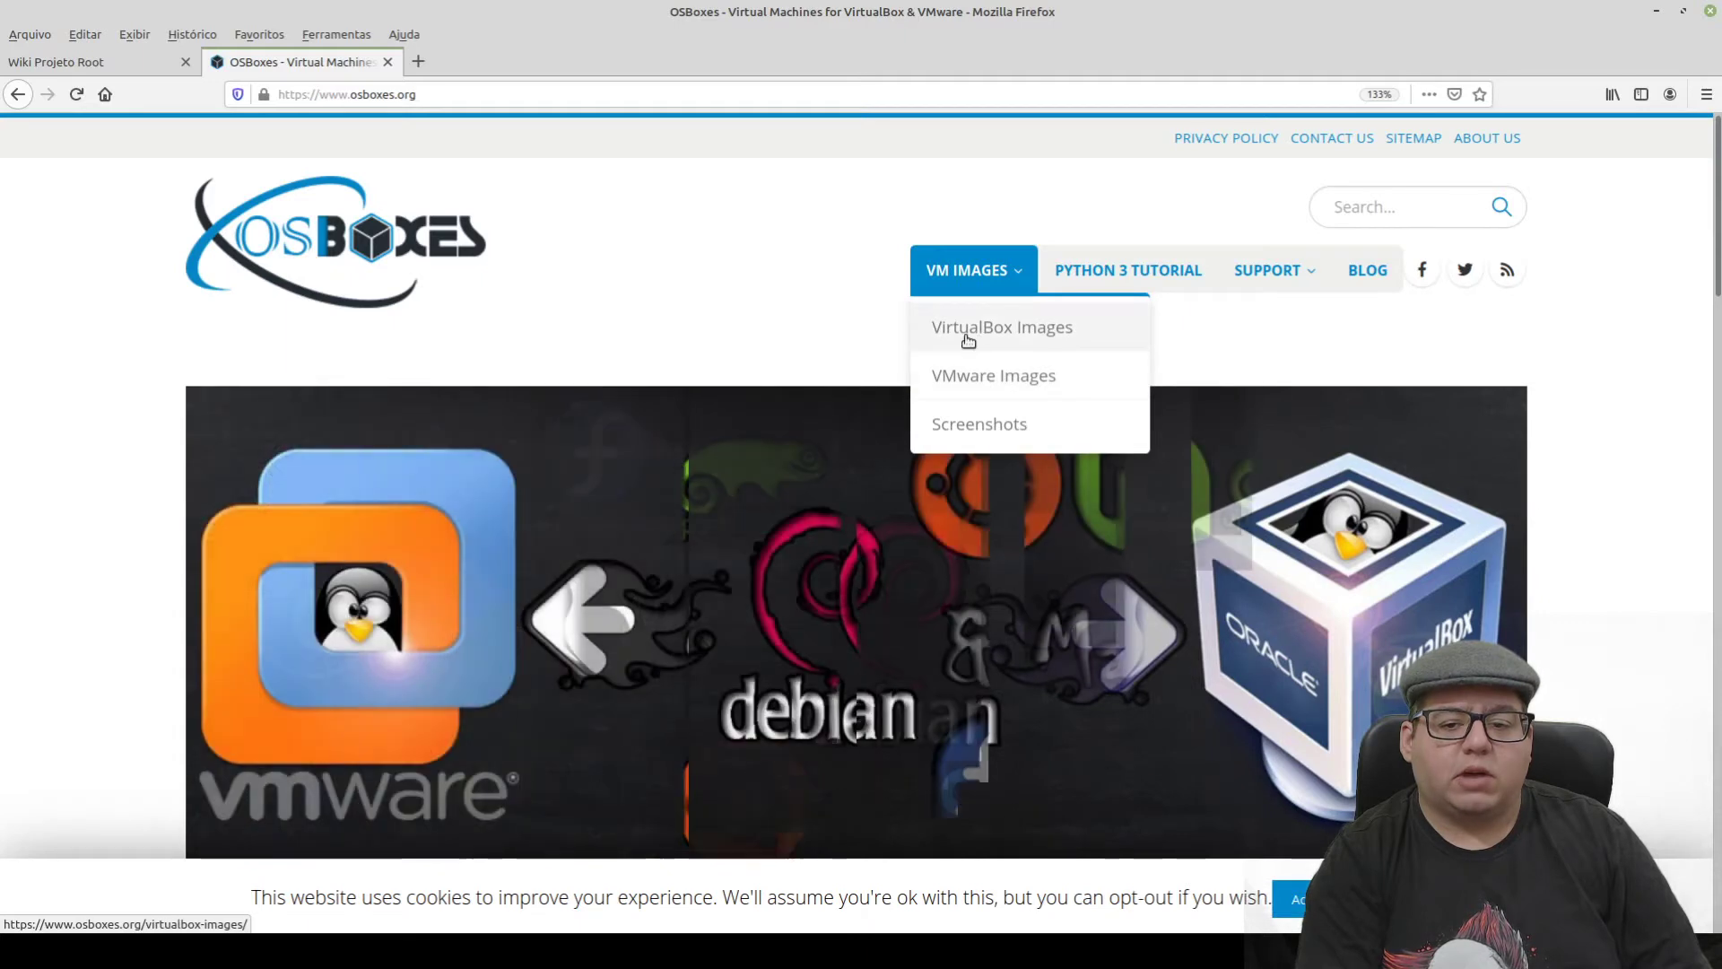
left_click(983, 339)
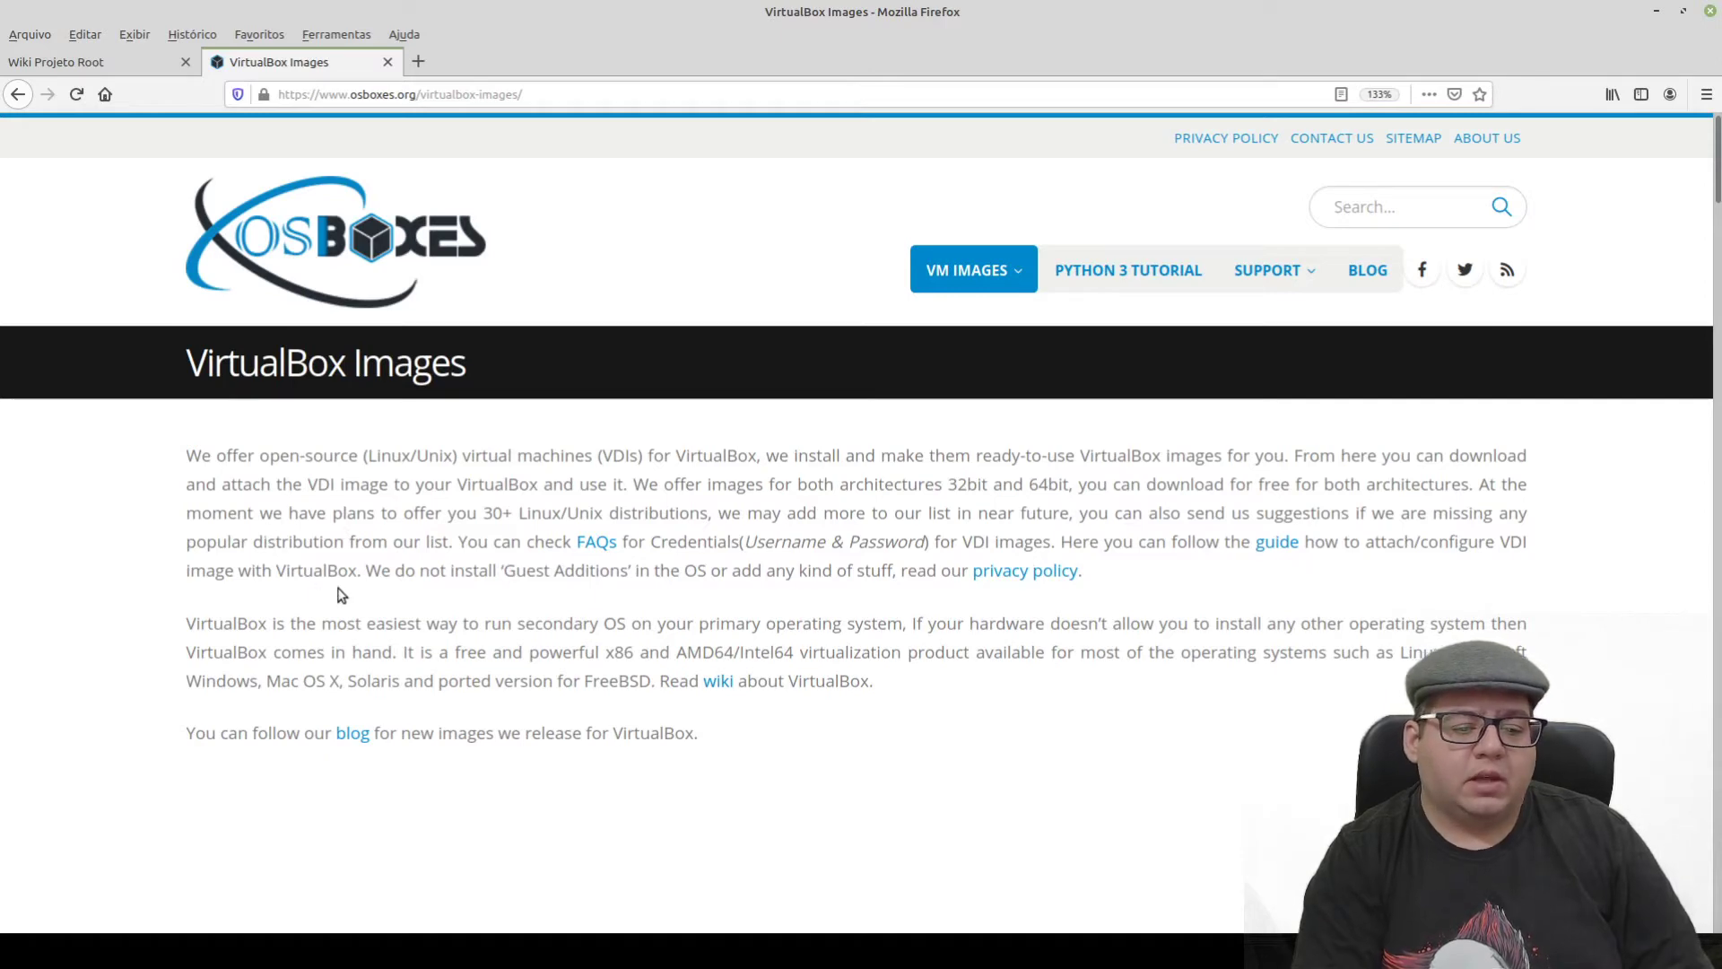
scroll(340, 594, "down", 3)
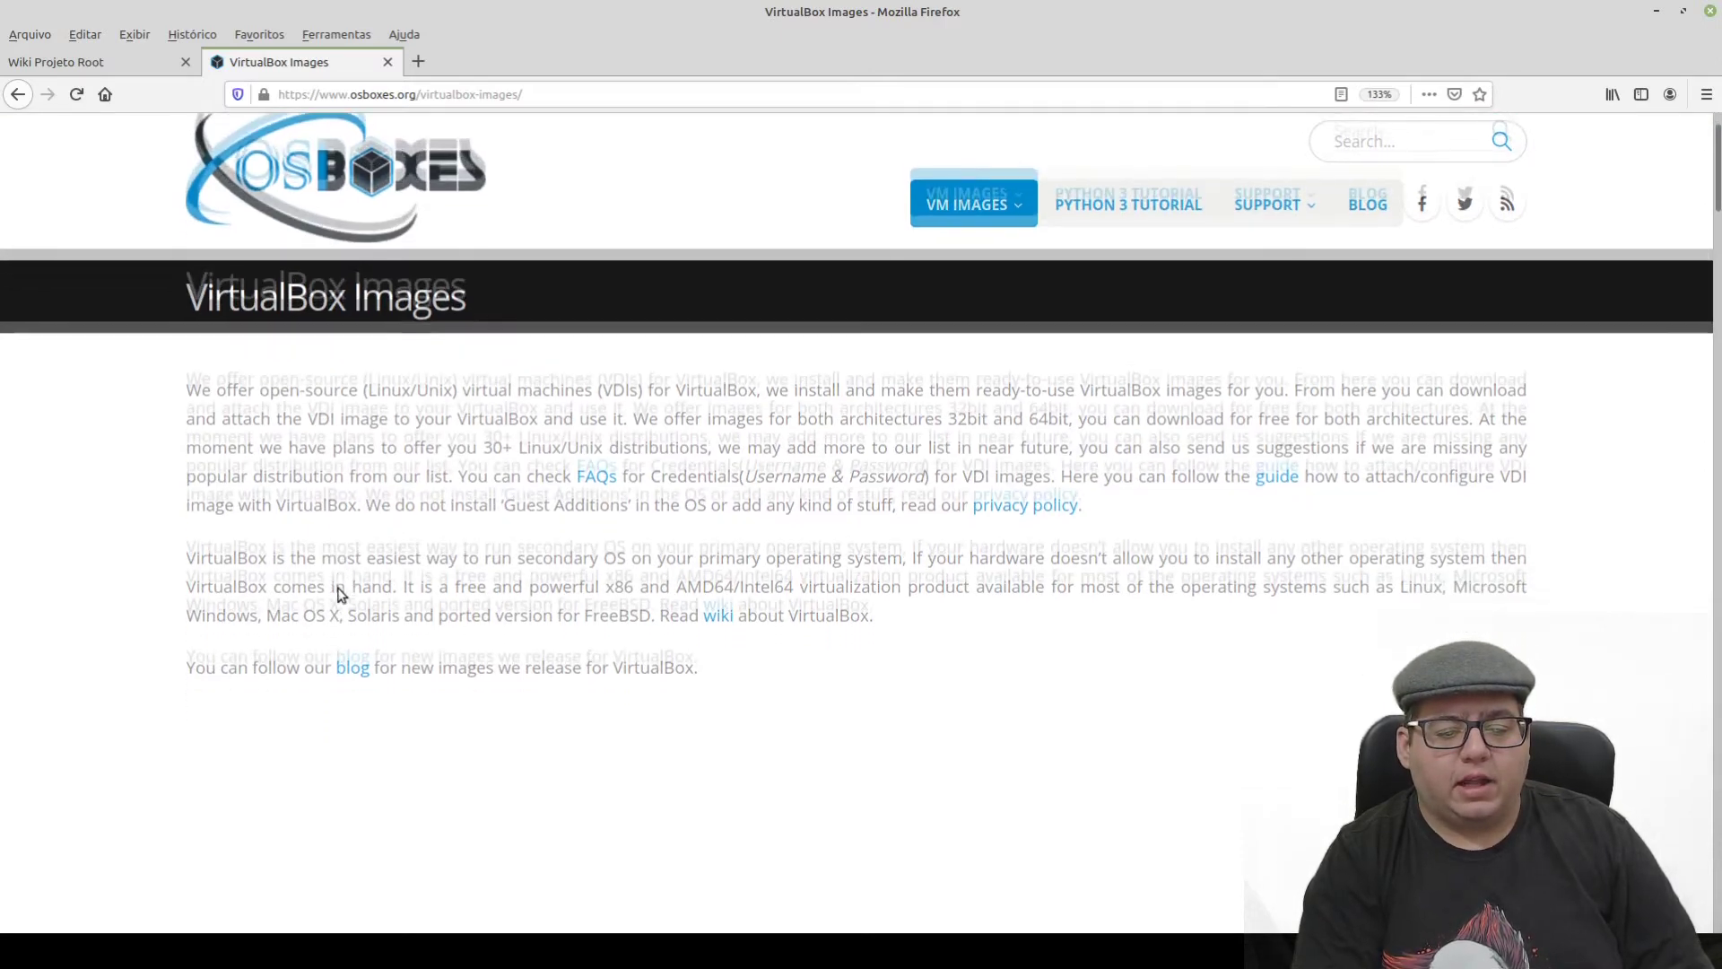
scroll(126, 534, "down", 15)
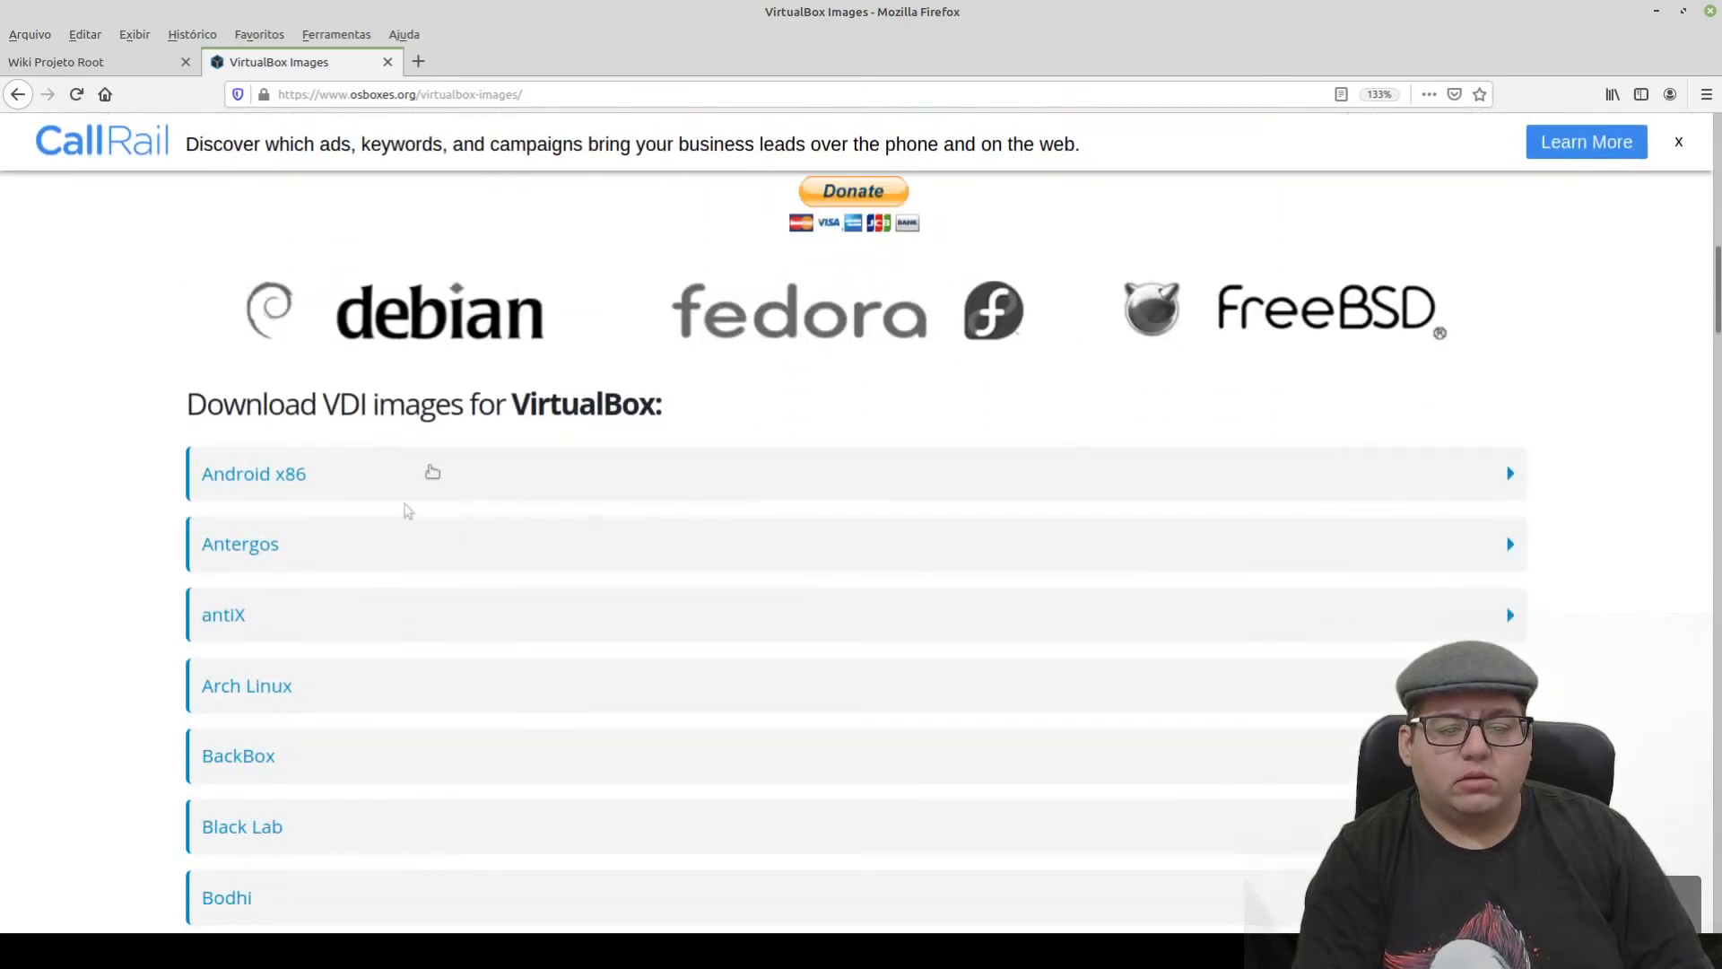
scroll(81, 489, "down", 3)
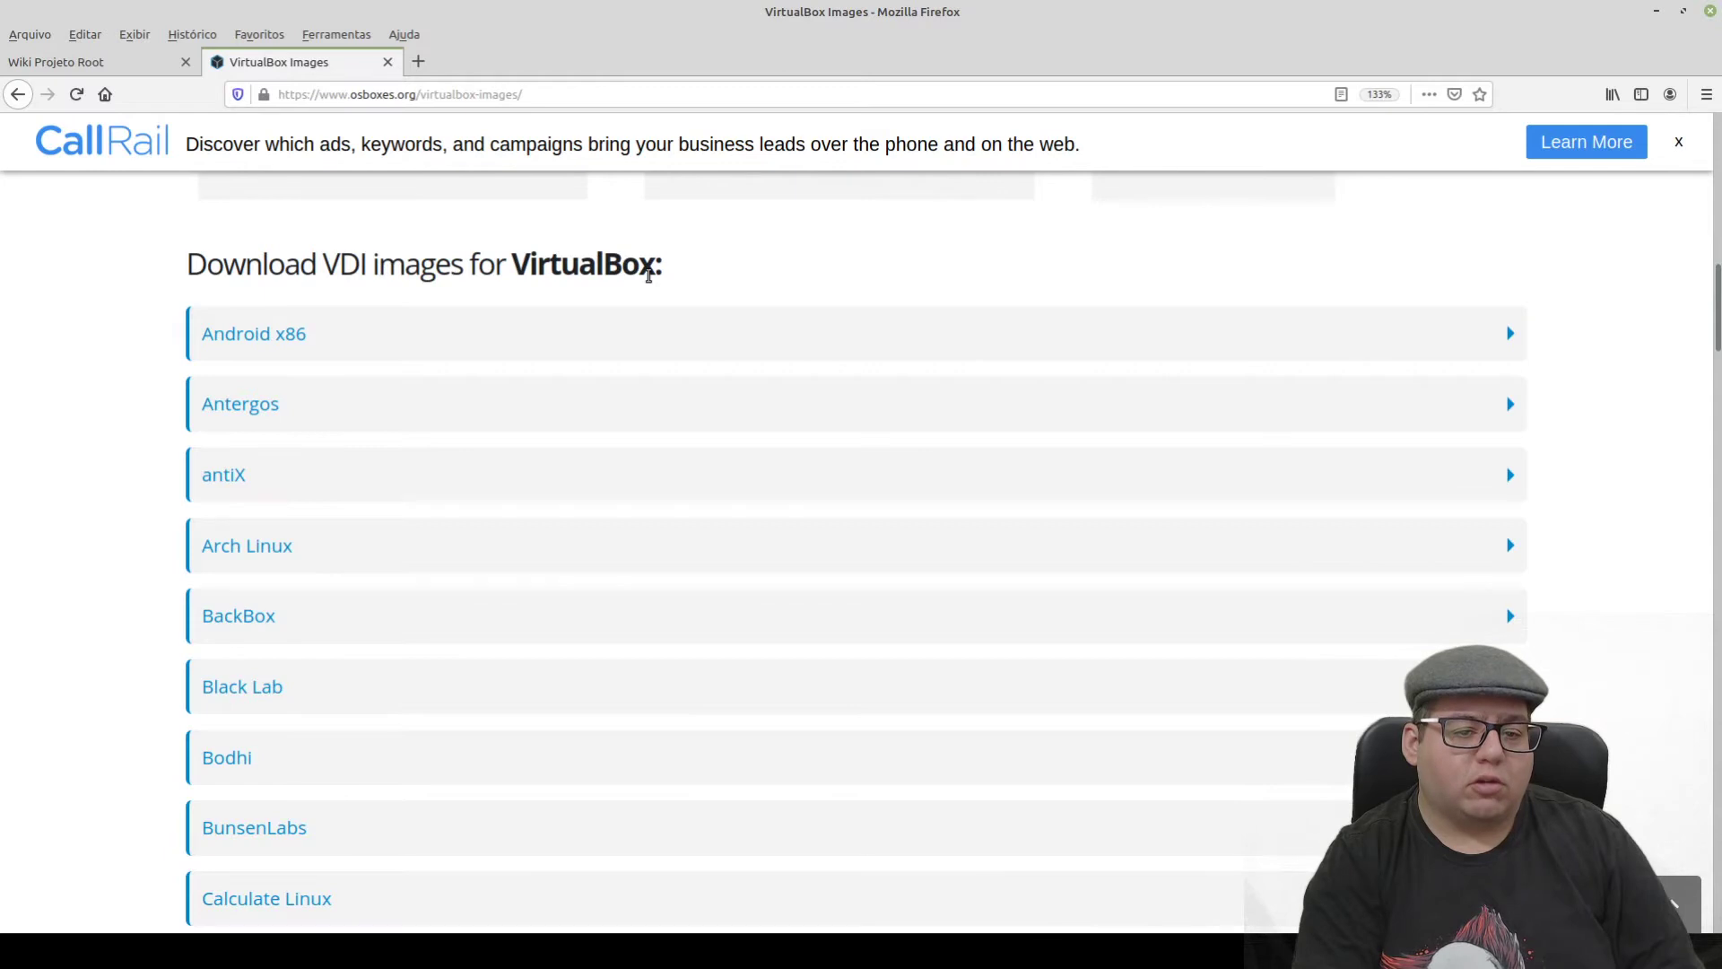
- Expand Android x86, open its VirtualBox (VDI) image page, and scroll to the 8.1-R3 Oreo downloads
left_click(297, 340)
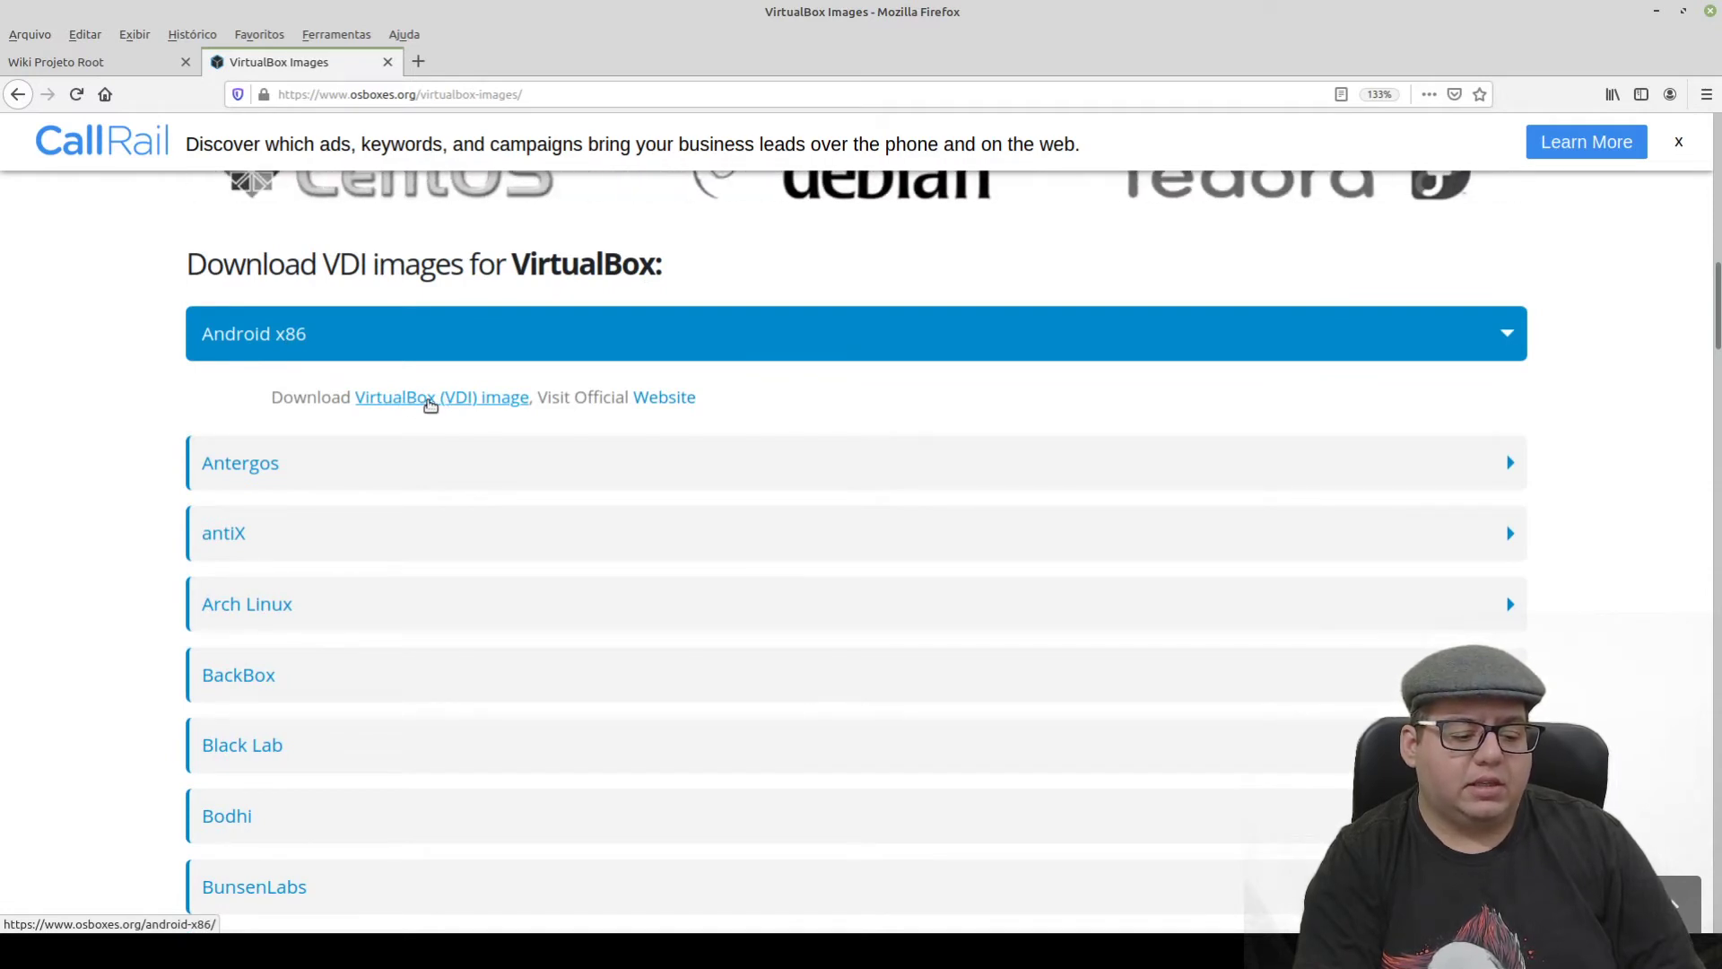
left_click(422, 406)
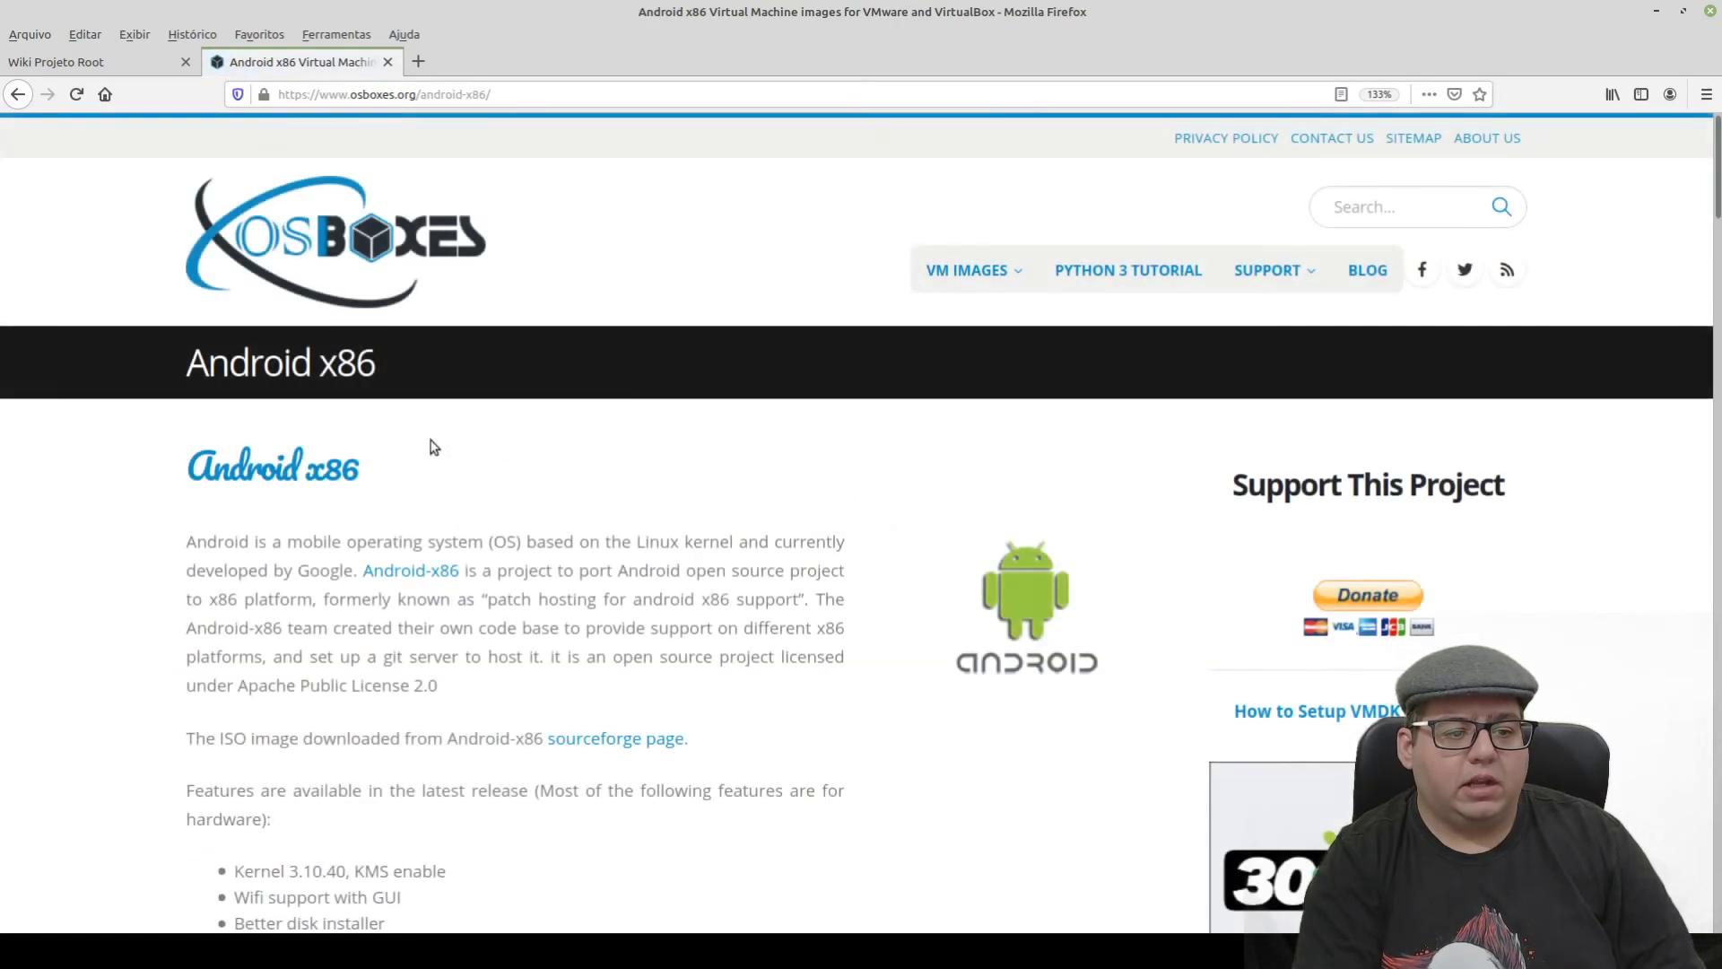
scroll(191, 480, "down", 2)
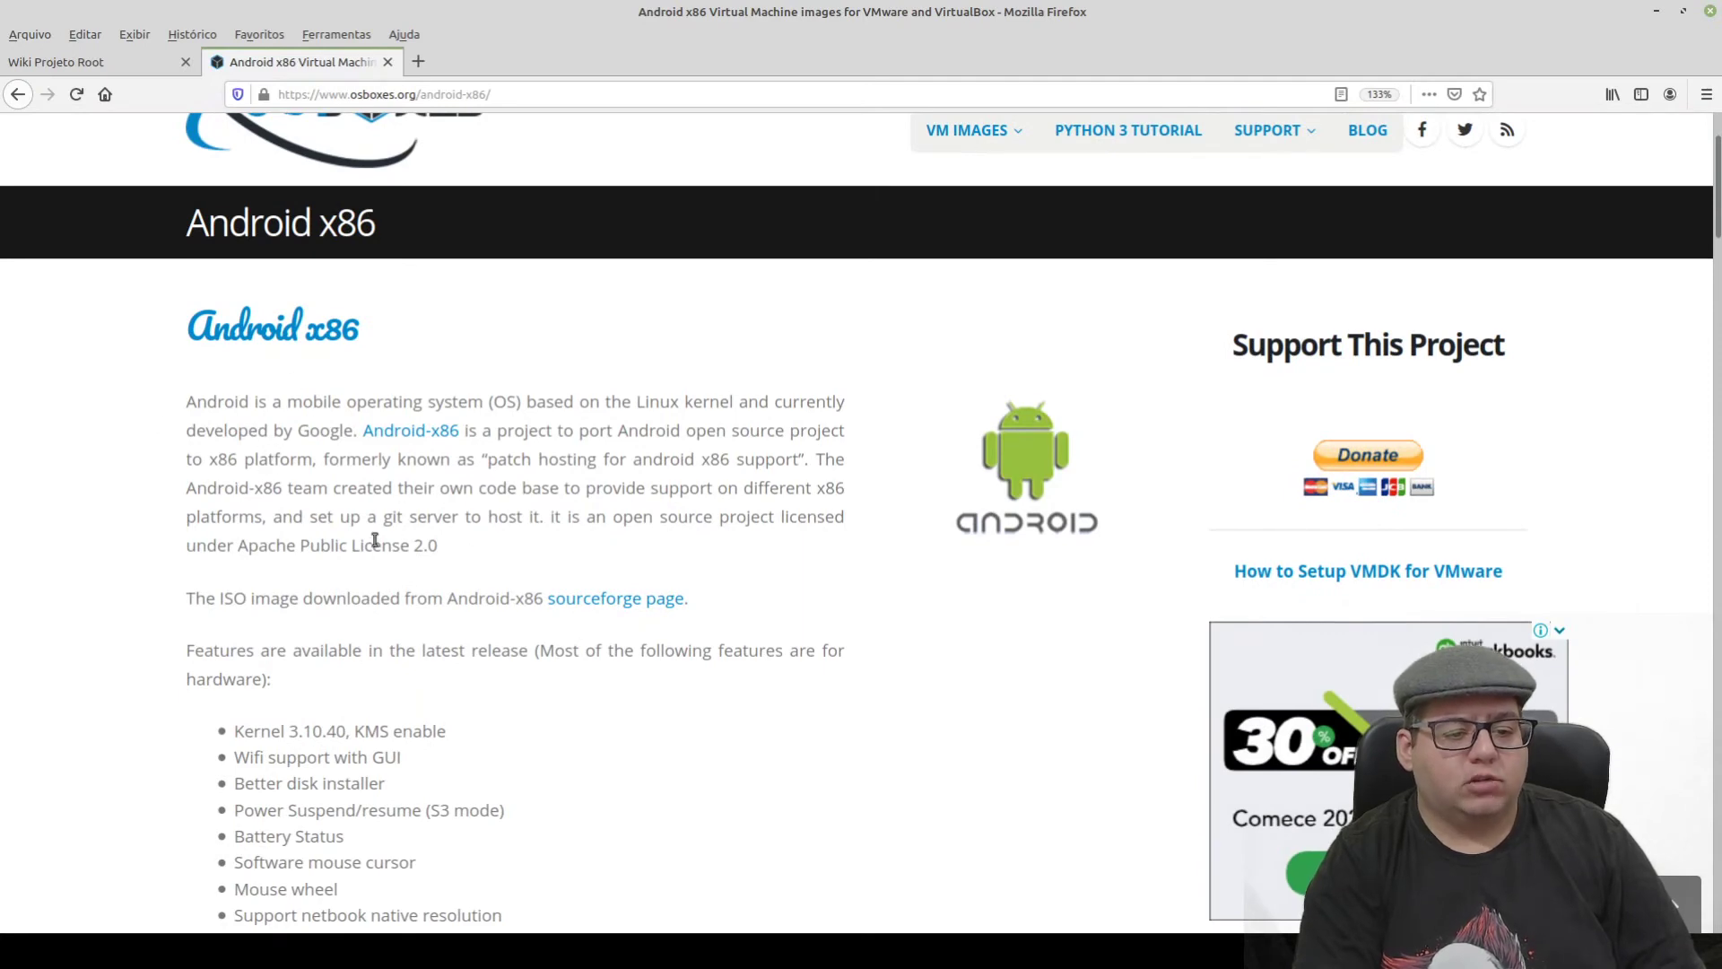
scroll(375, 539, "down", 3)
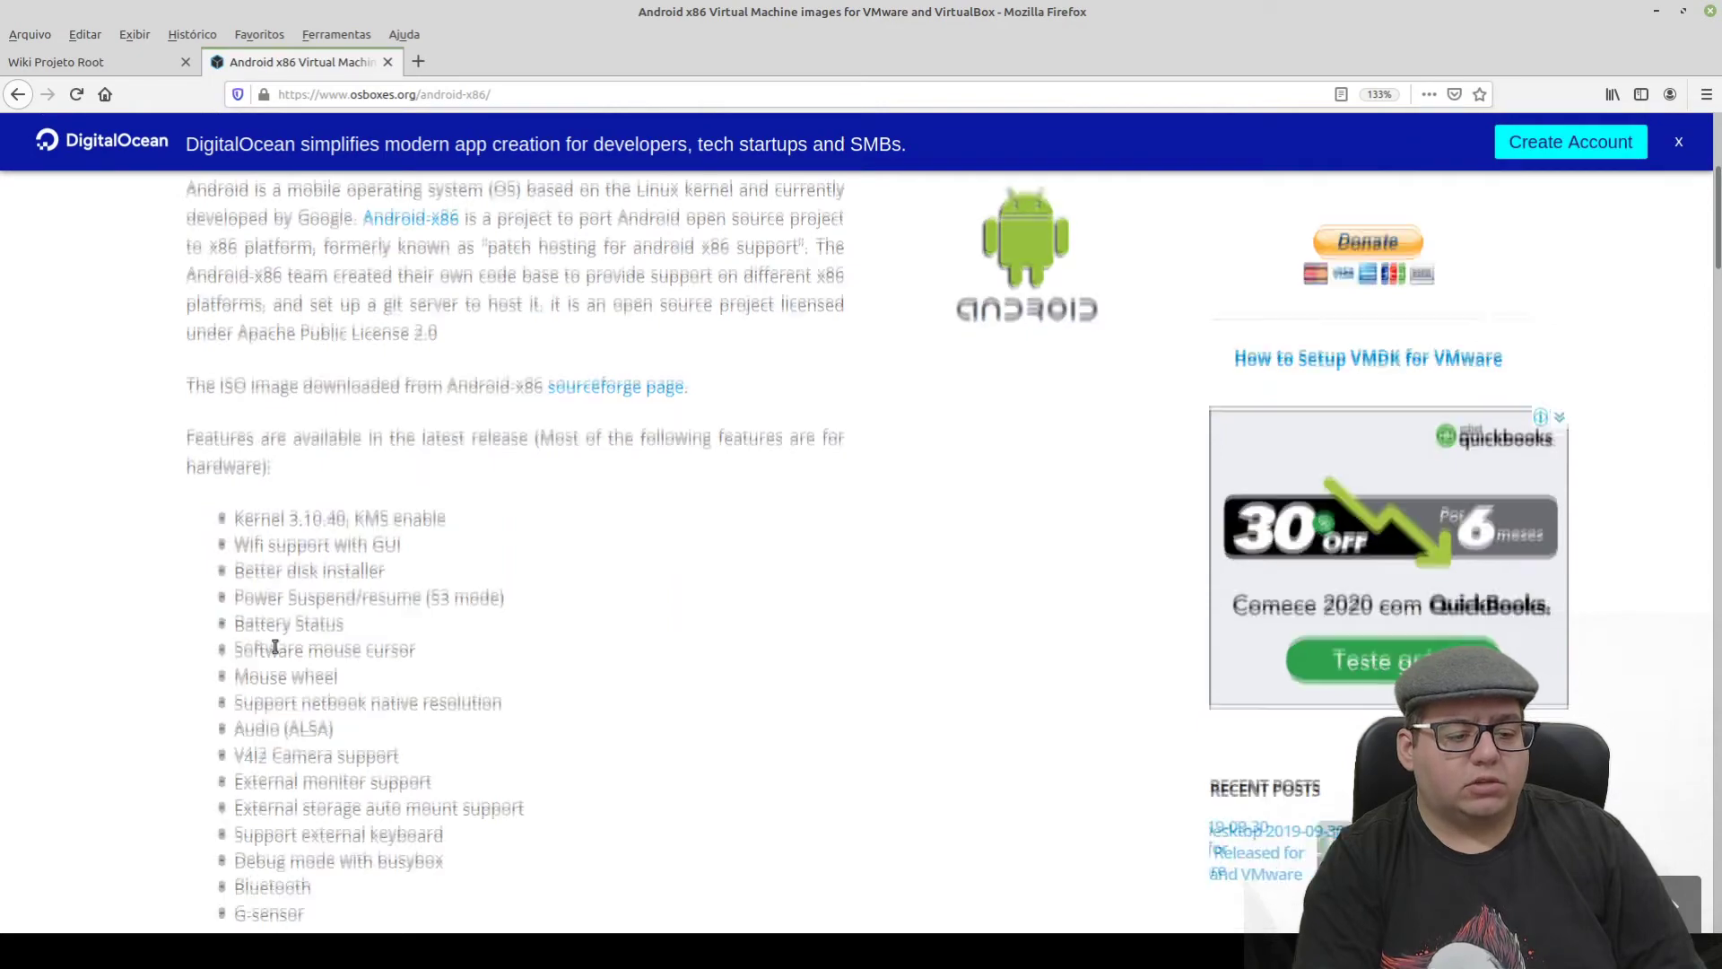
scroll(340, 502, "down", 5)
scroll(265, 516, "down", 3)
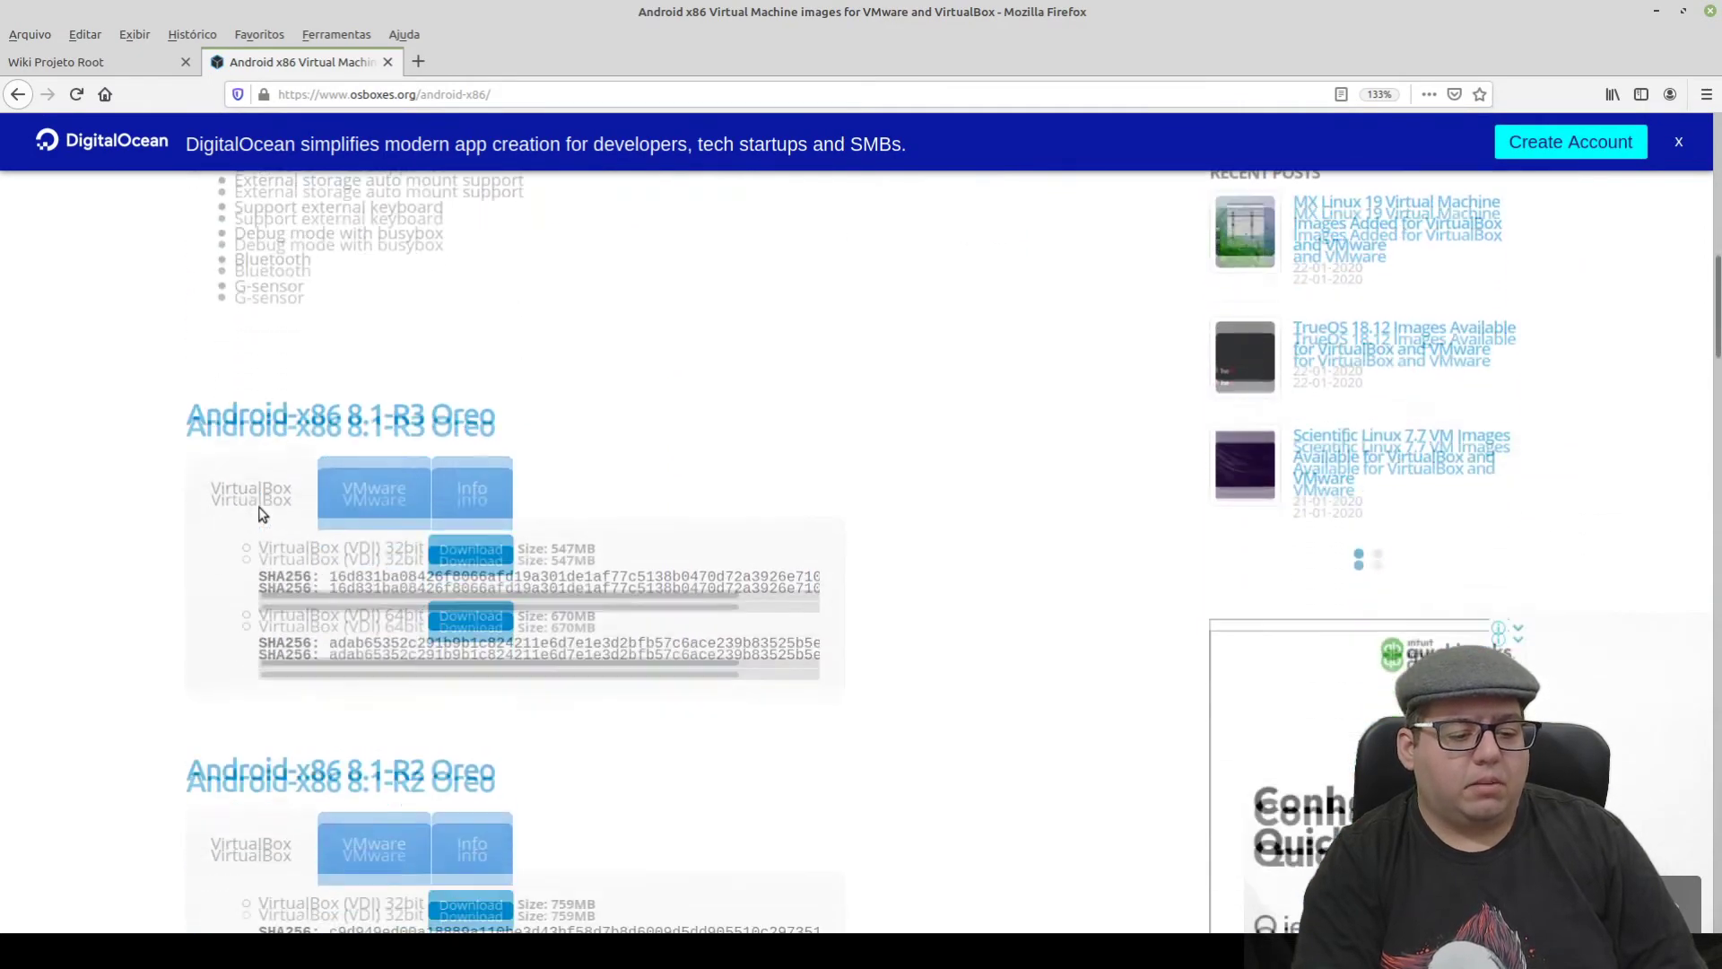
left_click(357, 490)
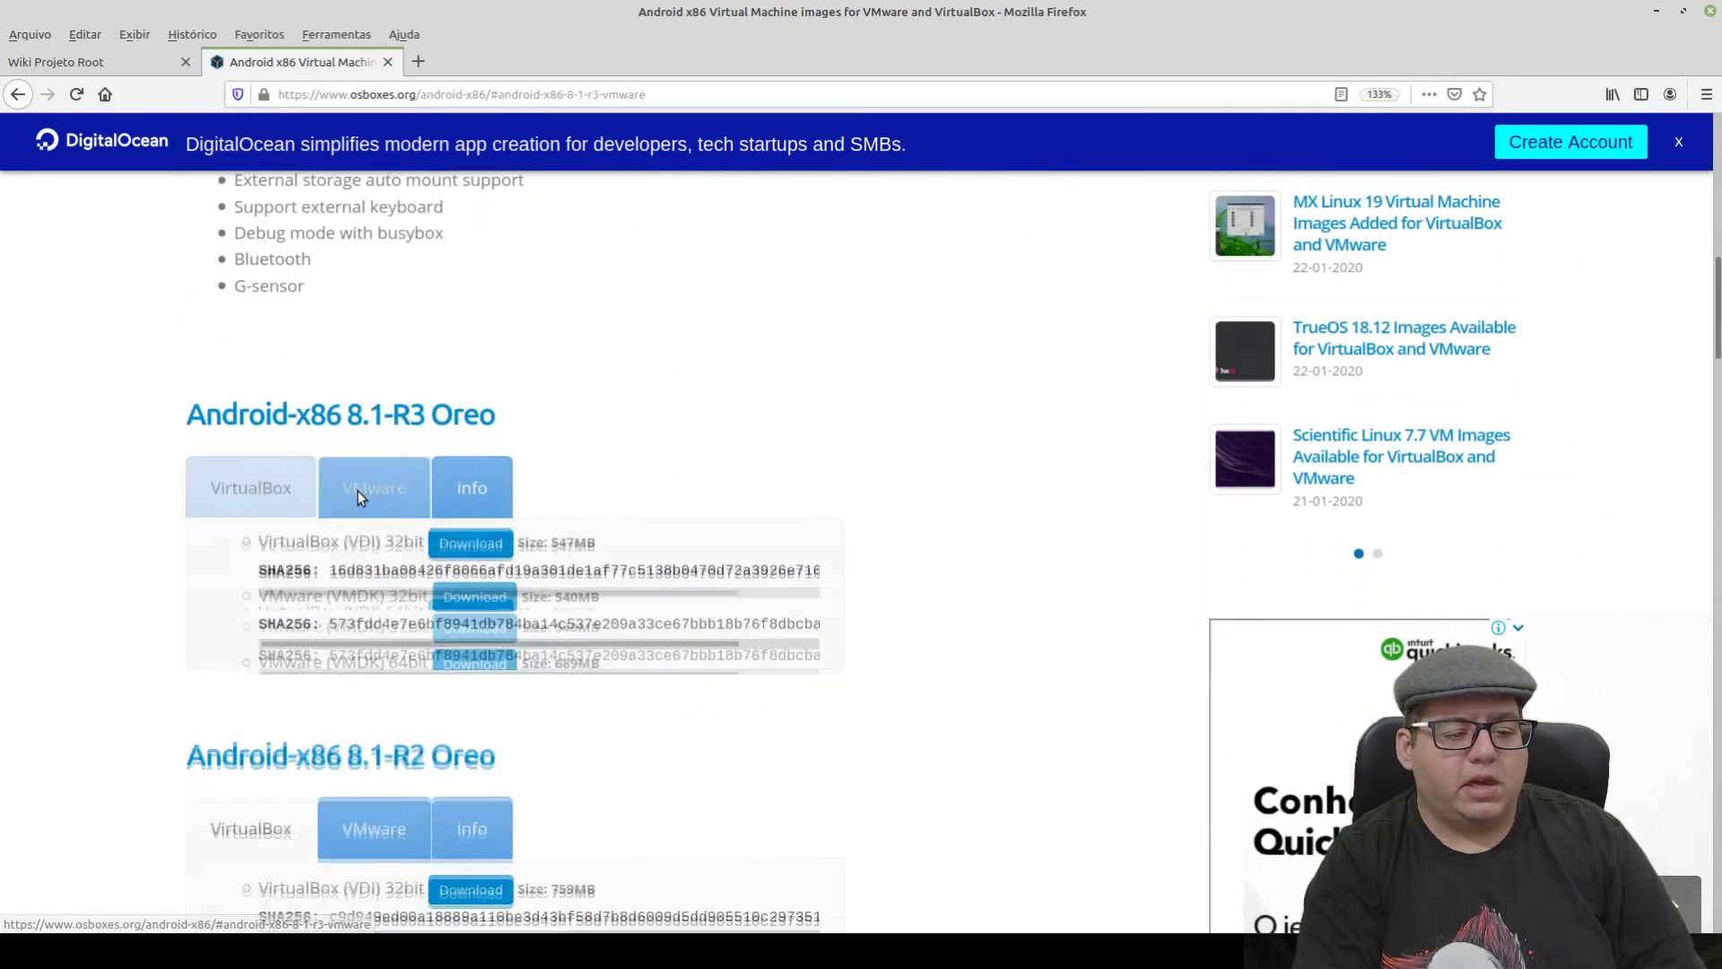
left_click(300, 493)
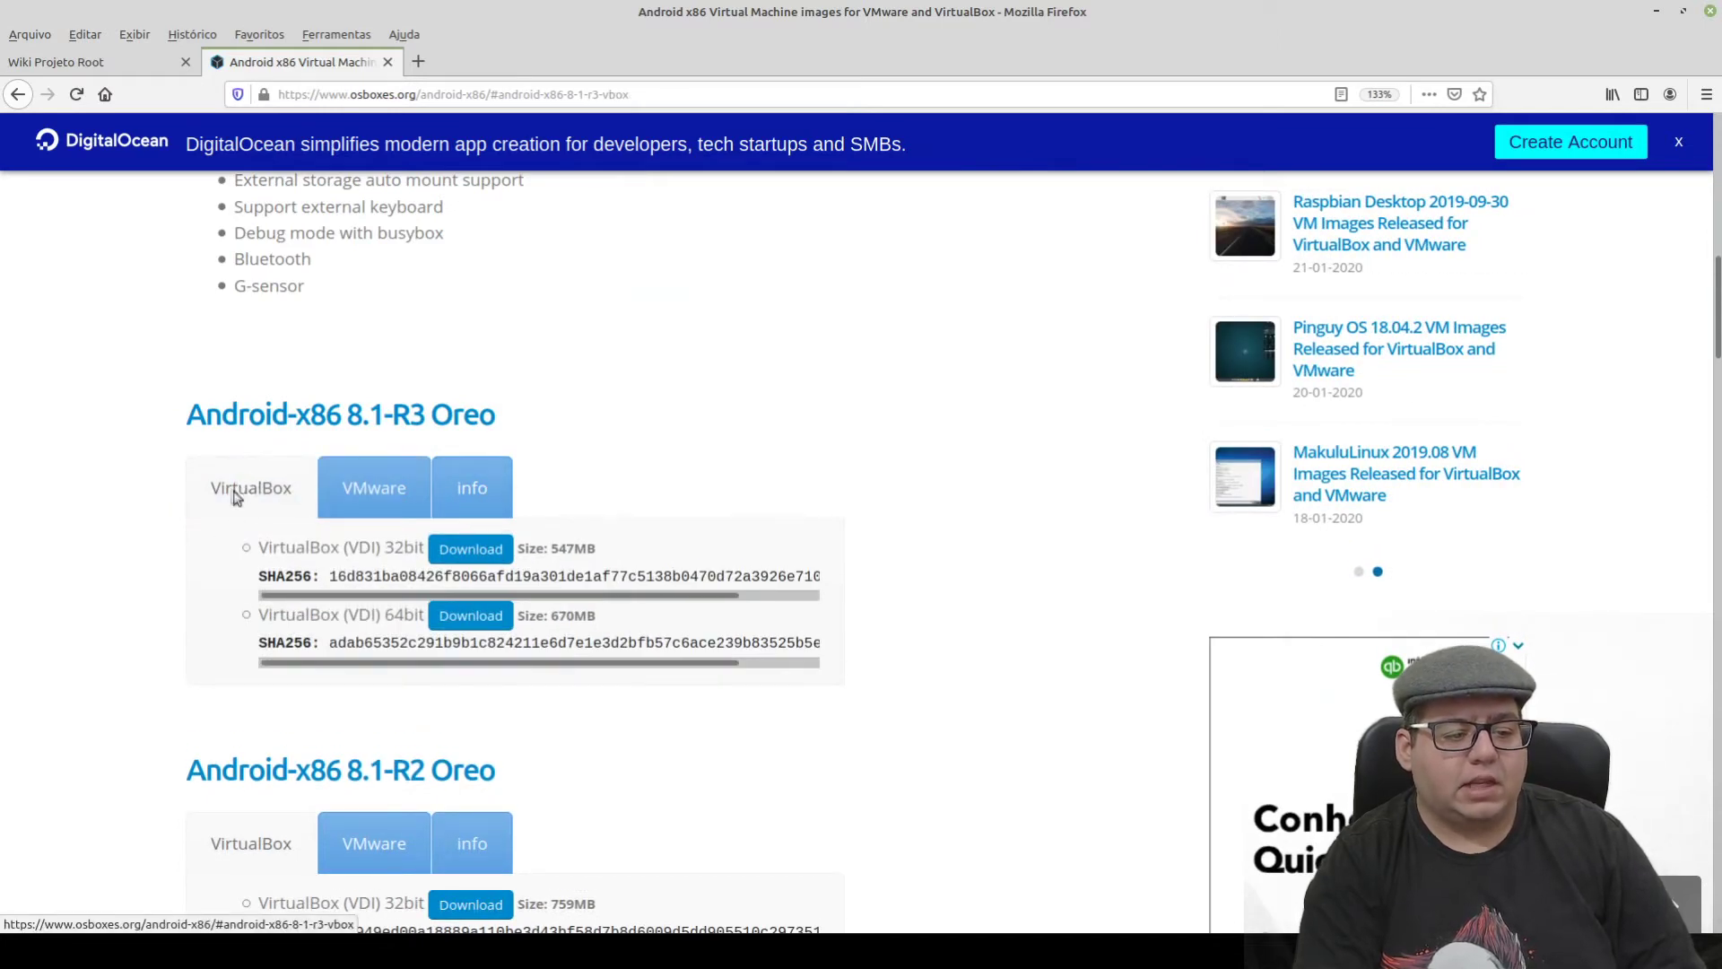
left_click_drag(404, 549, 382, 552)
left_click_drag(416, 616, 392, 615)
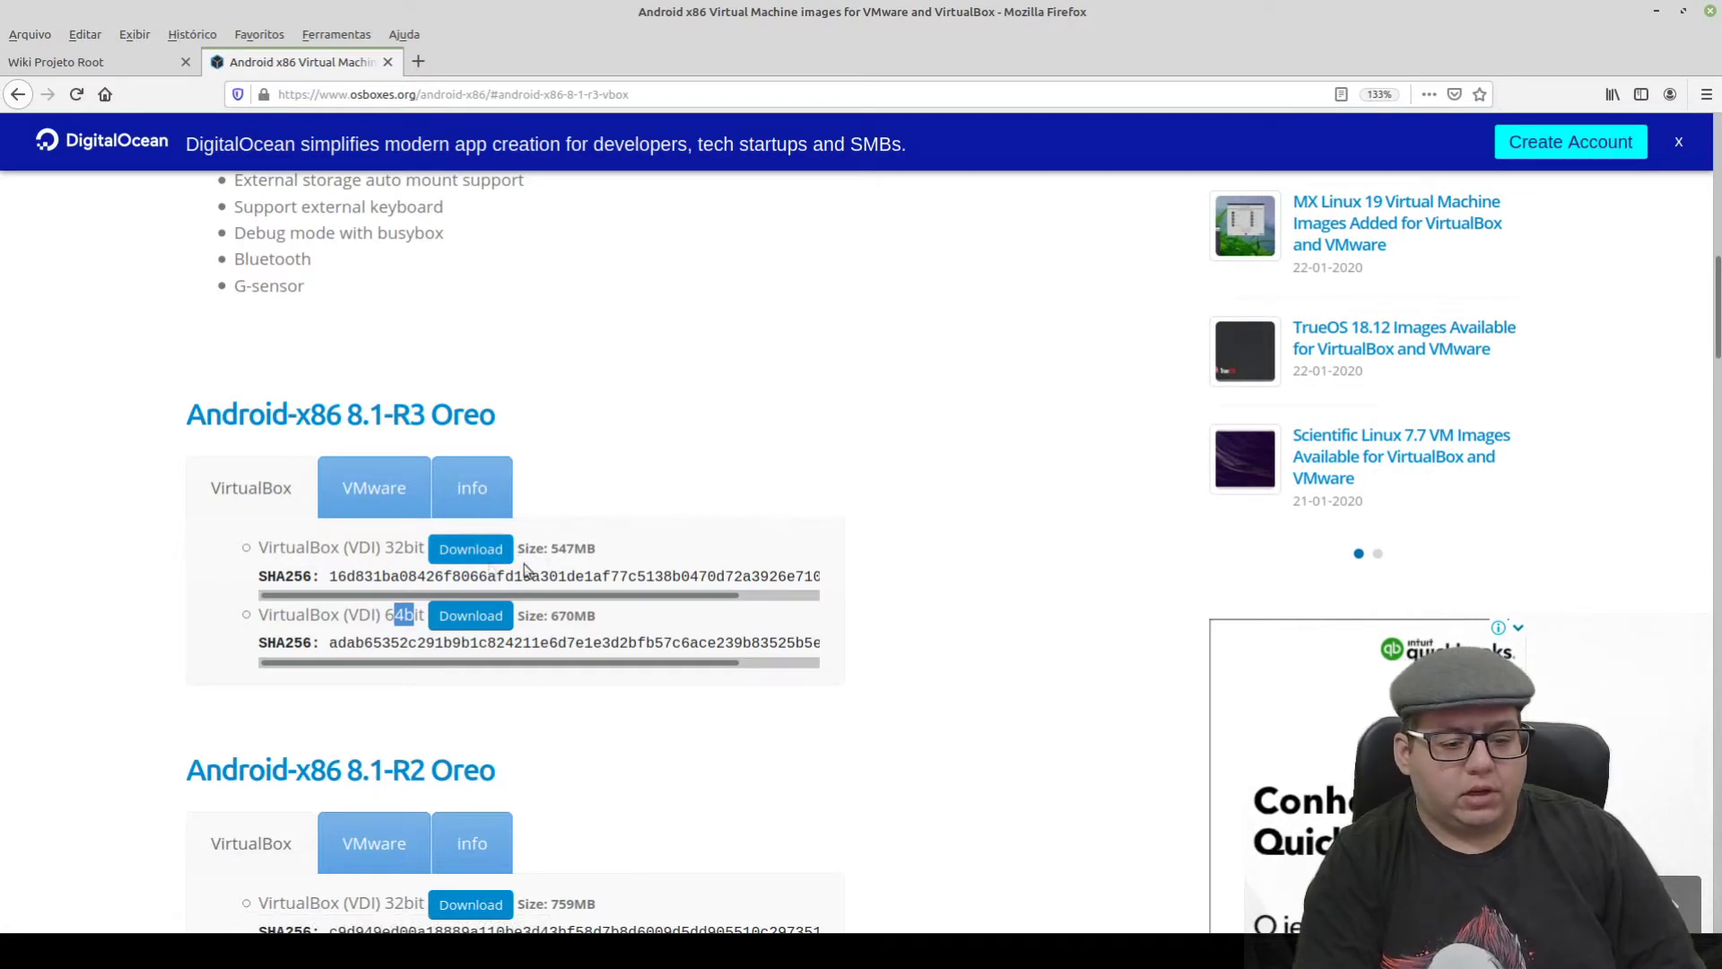
left_click_drag(370, 547, 358, 547)
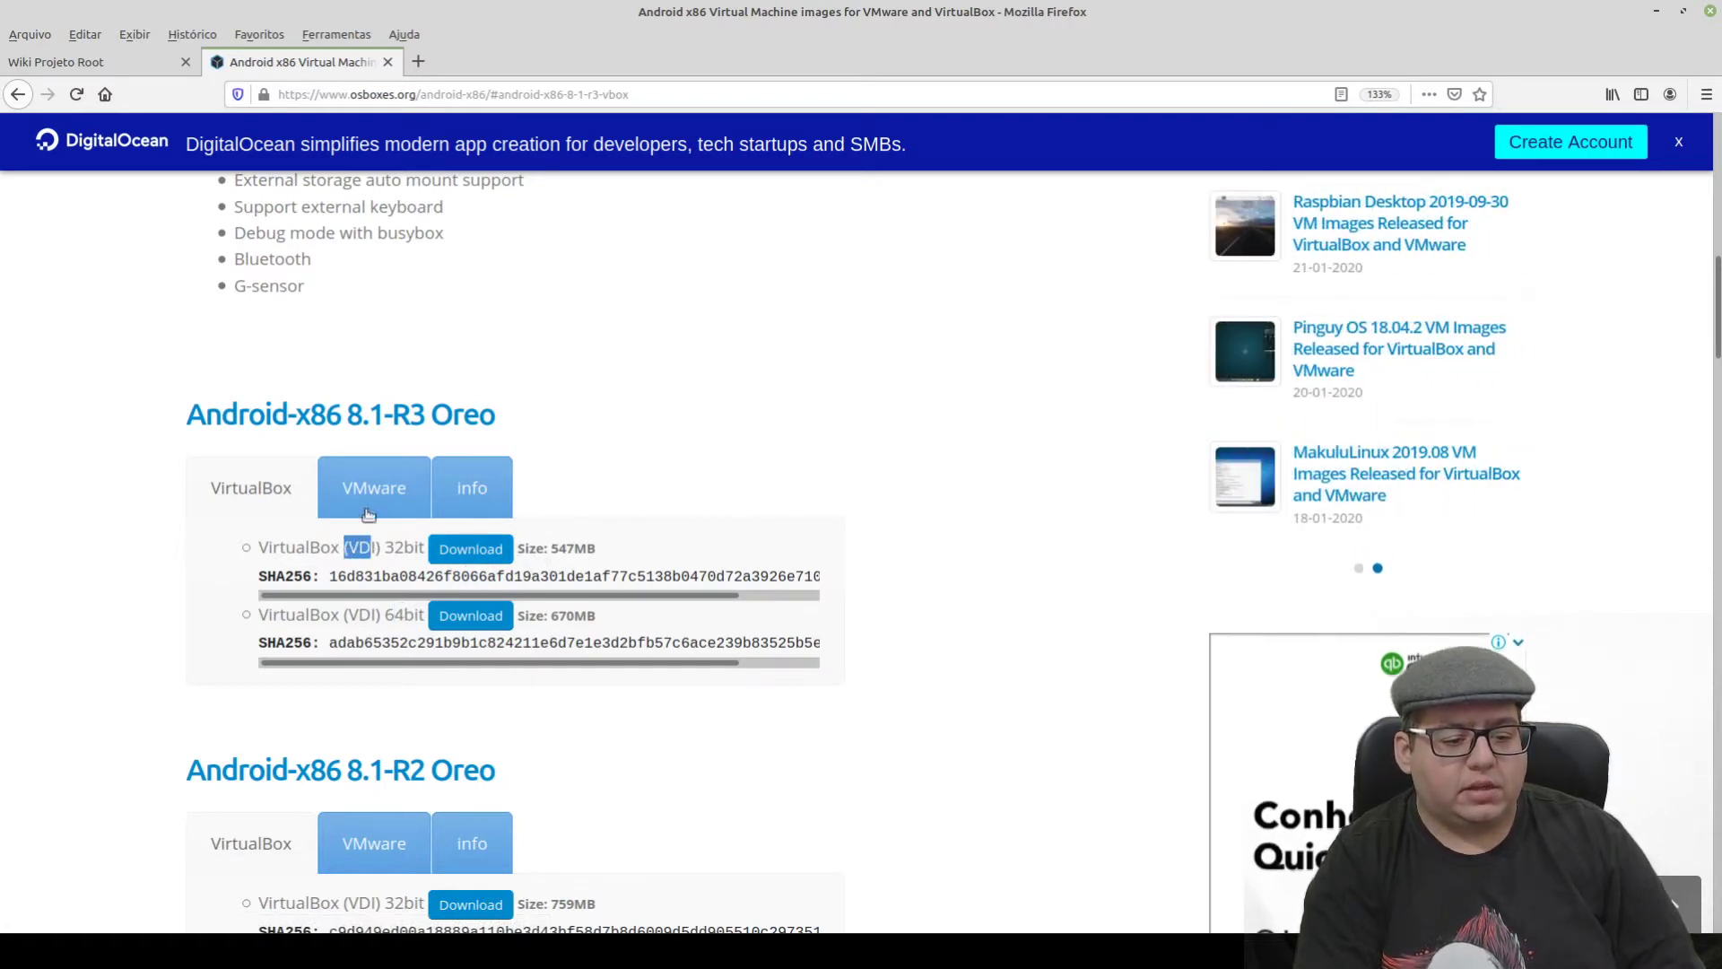
left_click(352, 548)
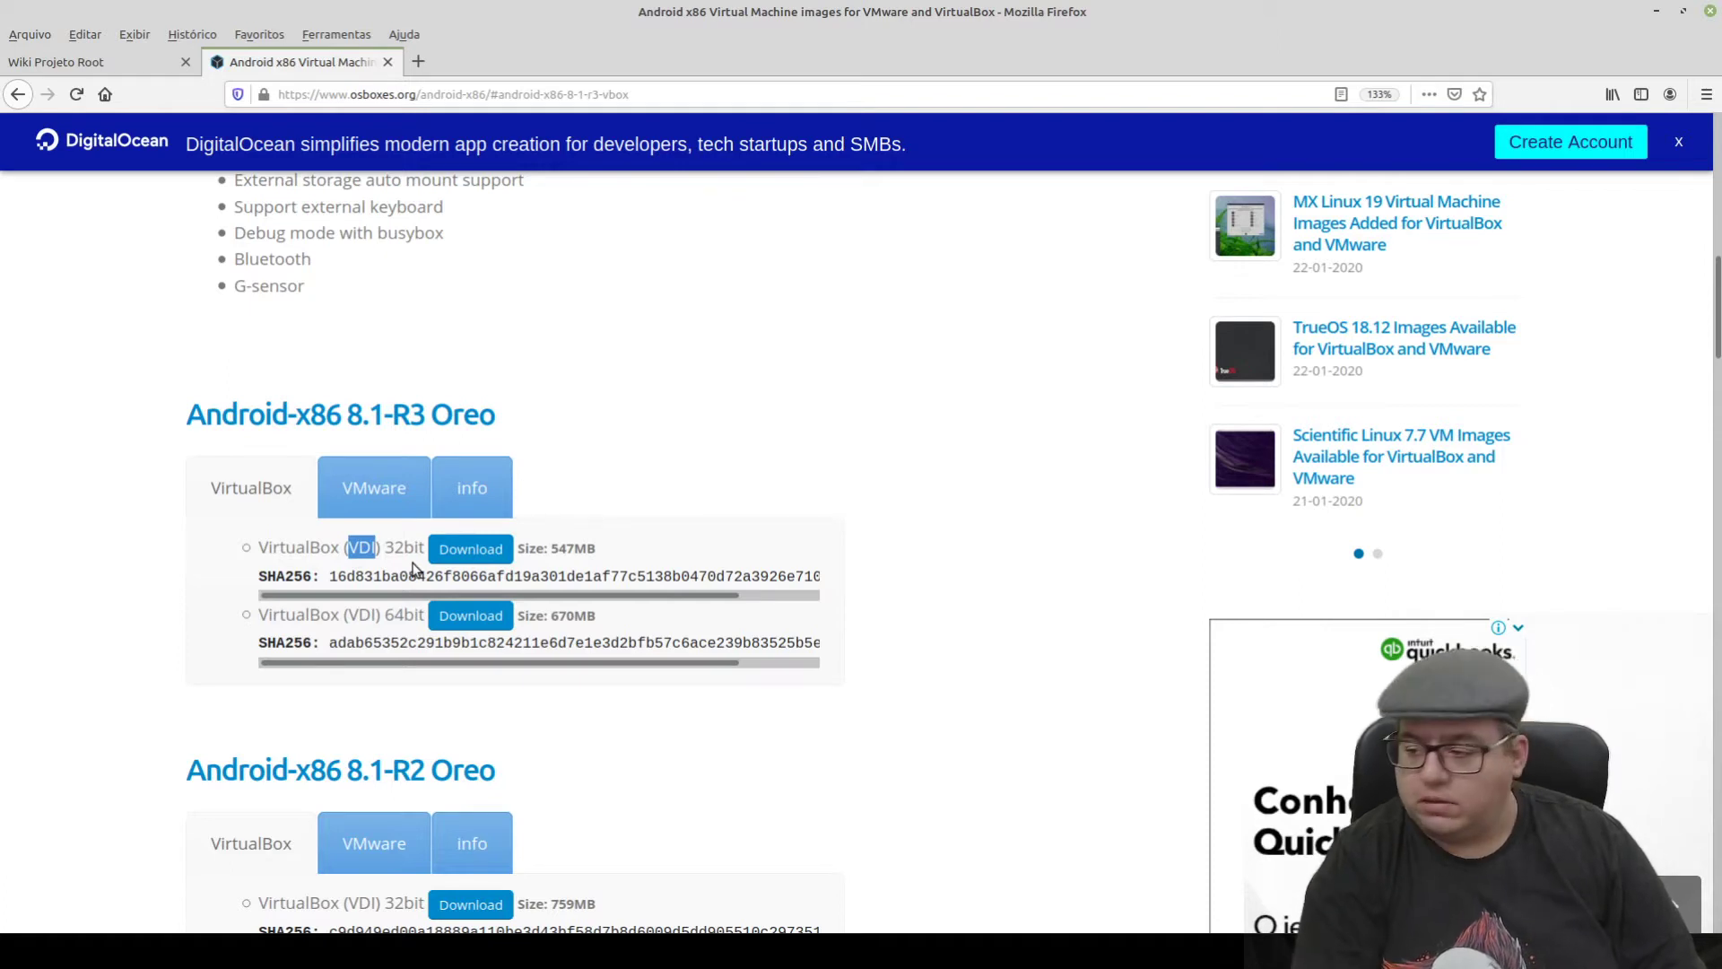
left_click(384, 547)
left_click(395, 622)
left_click_drag(547, 549, 575, 550)
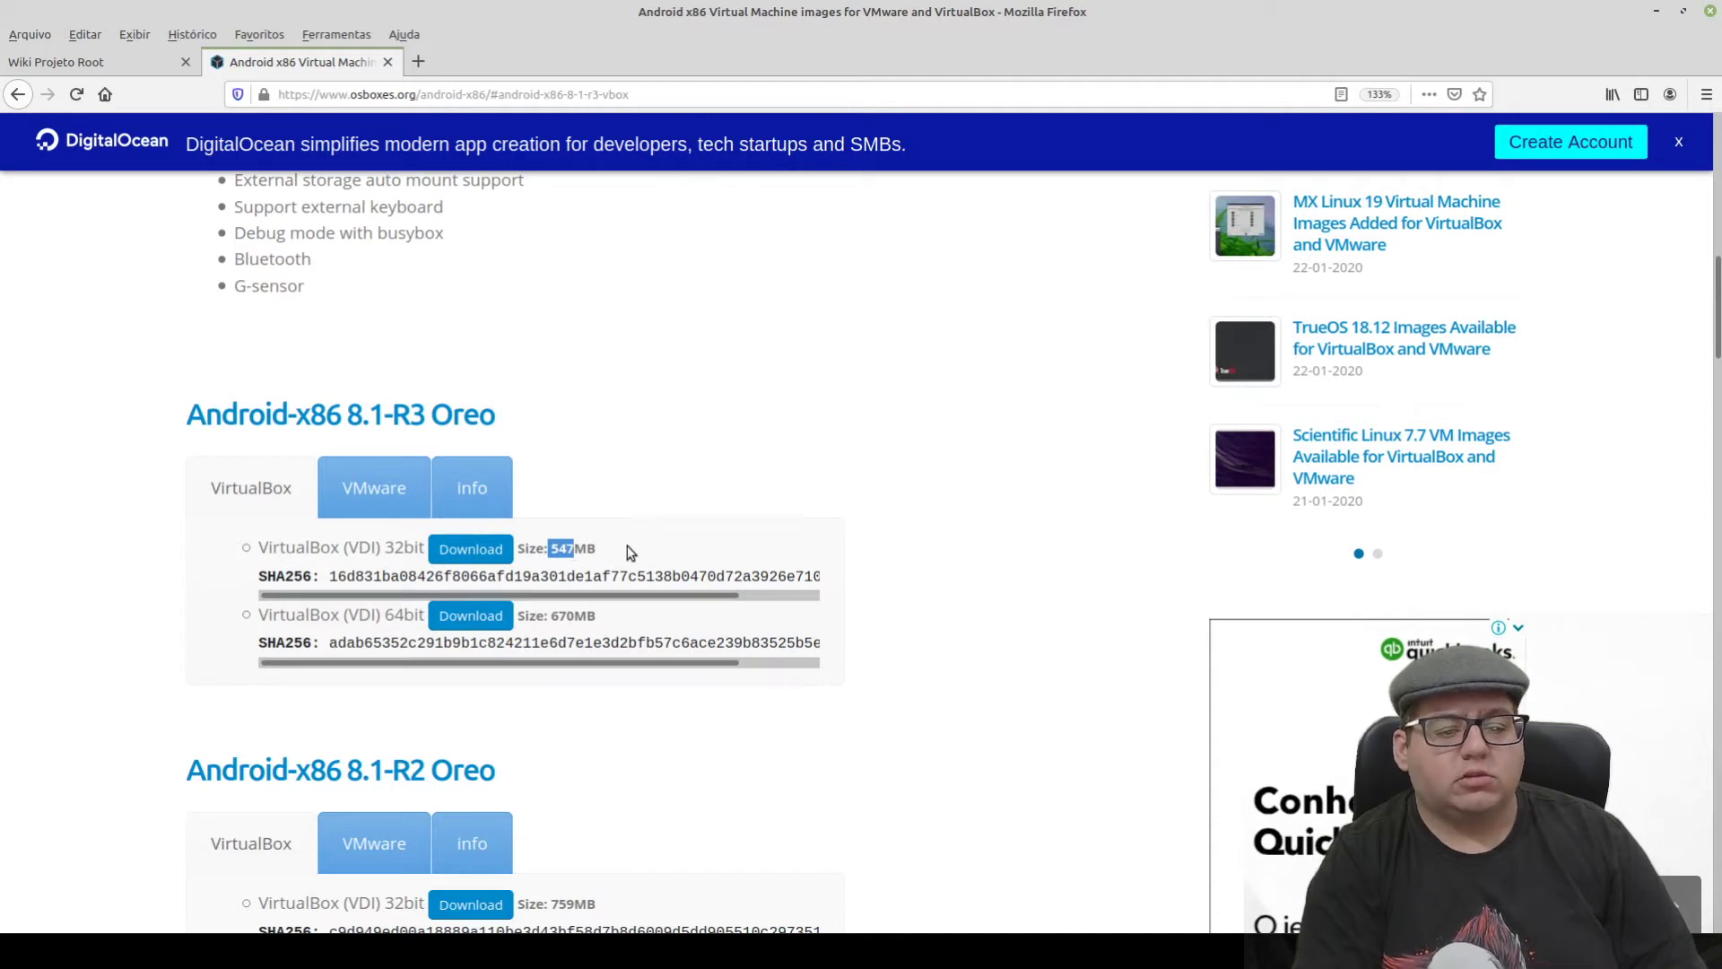
- Show the Android-x86 8.1-R3 Info notes, highlighting and then clearing their text
left_click(471, 496)
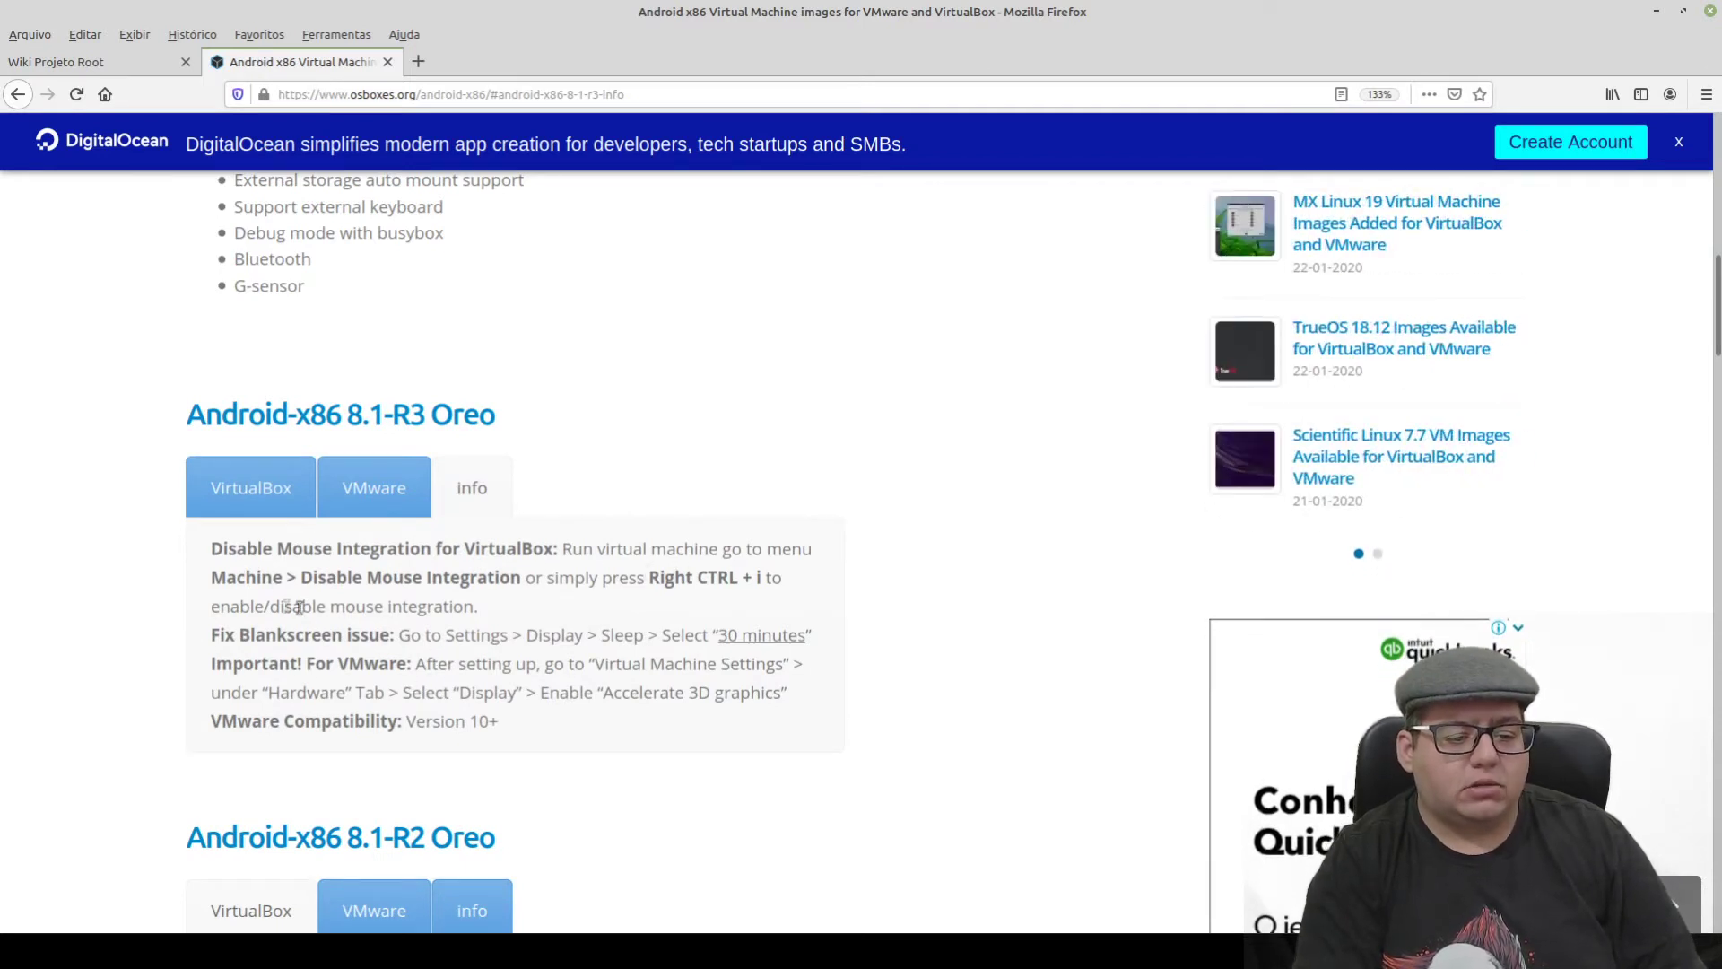
scroll(409, 621, "down", 3)
scroll(269, 619, "up", 4)
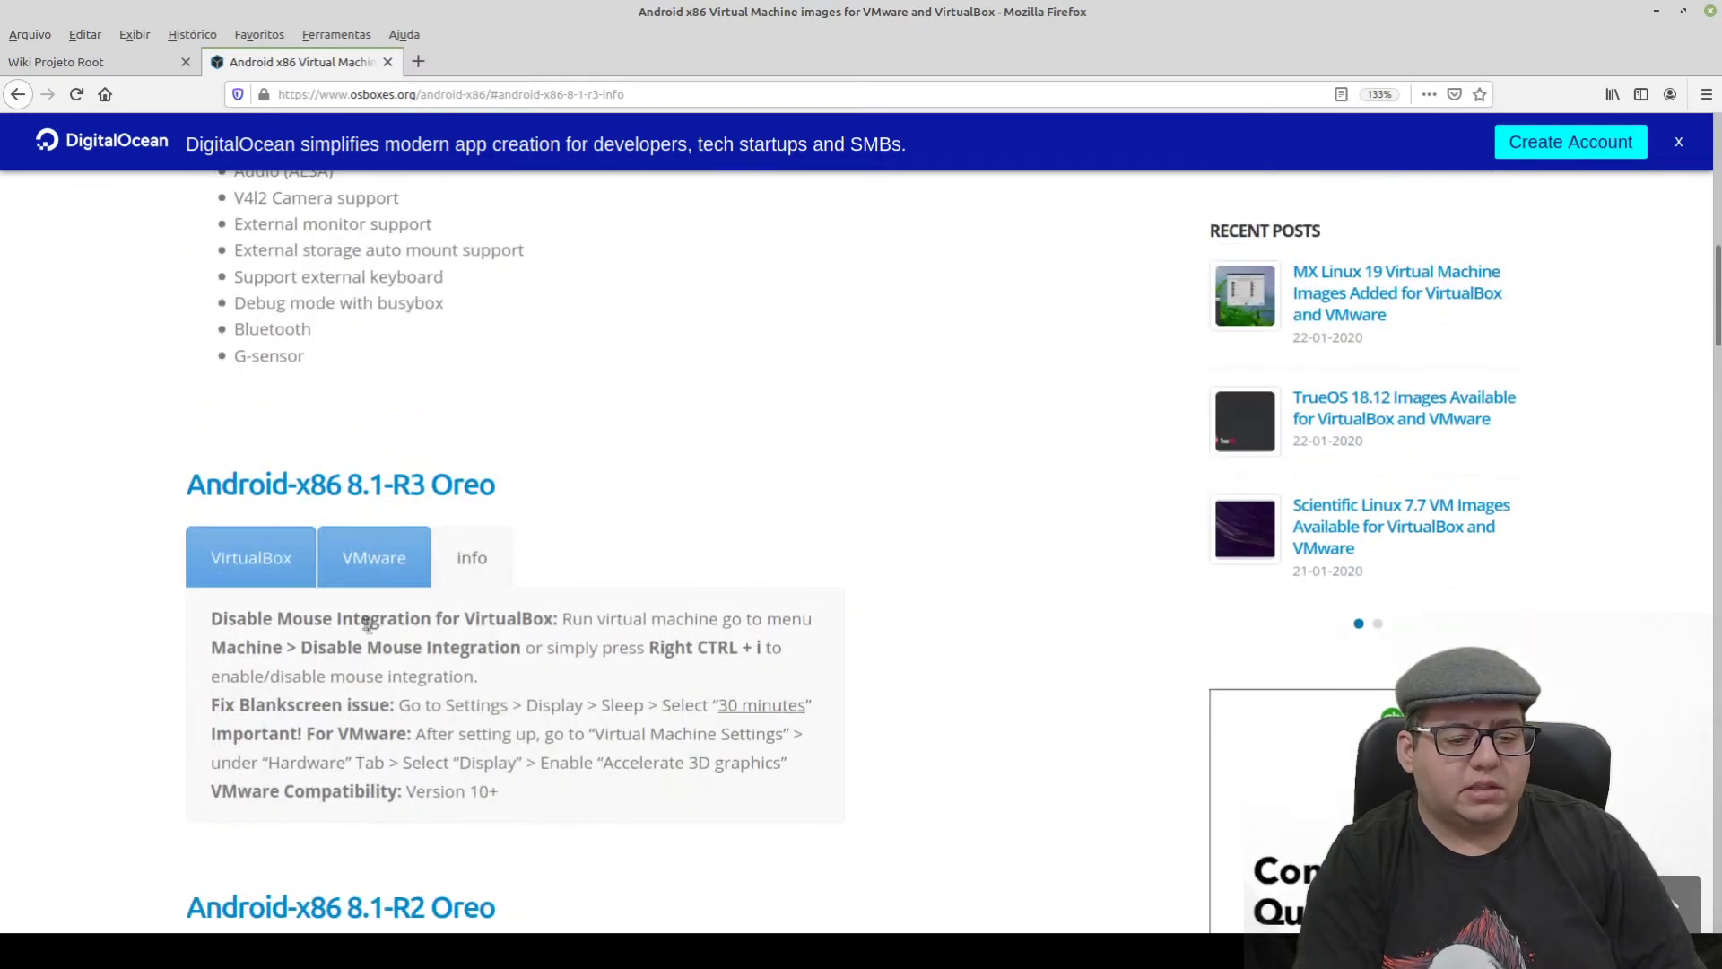
left_click_drag(212, 618, 479, 791)
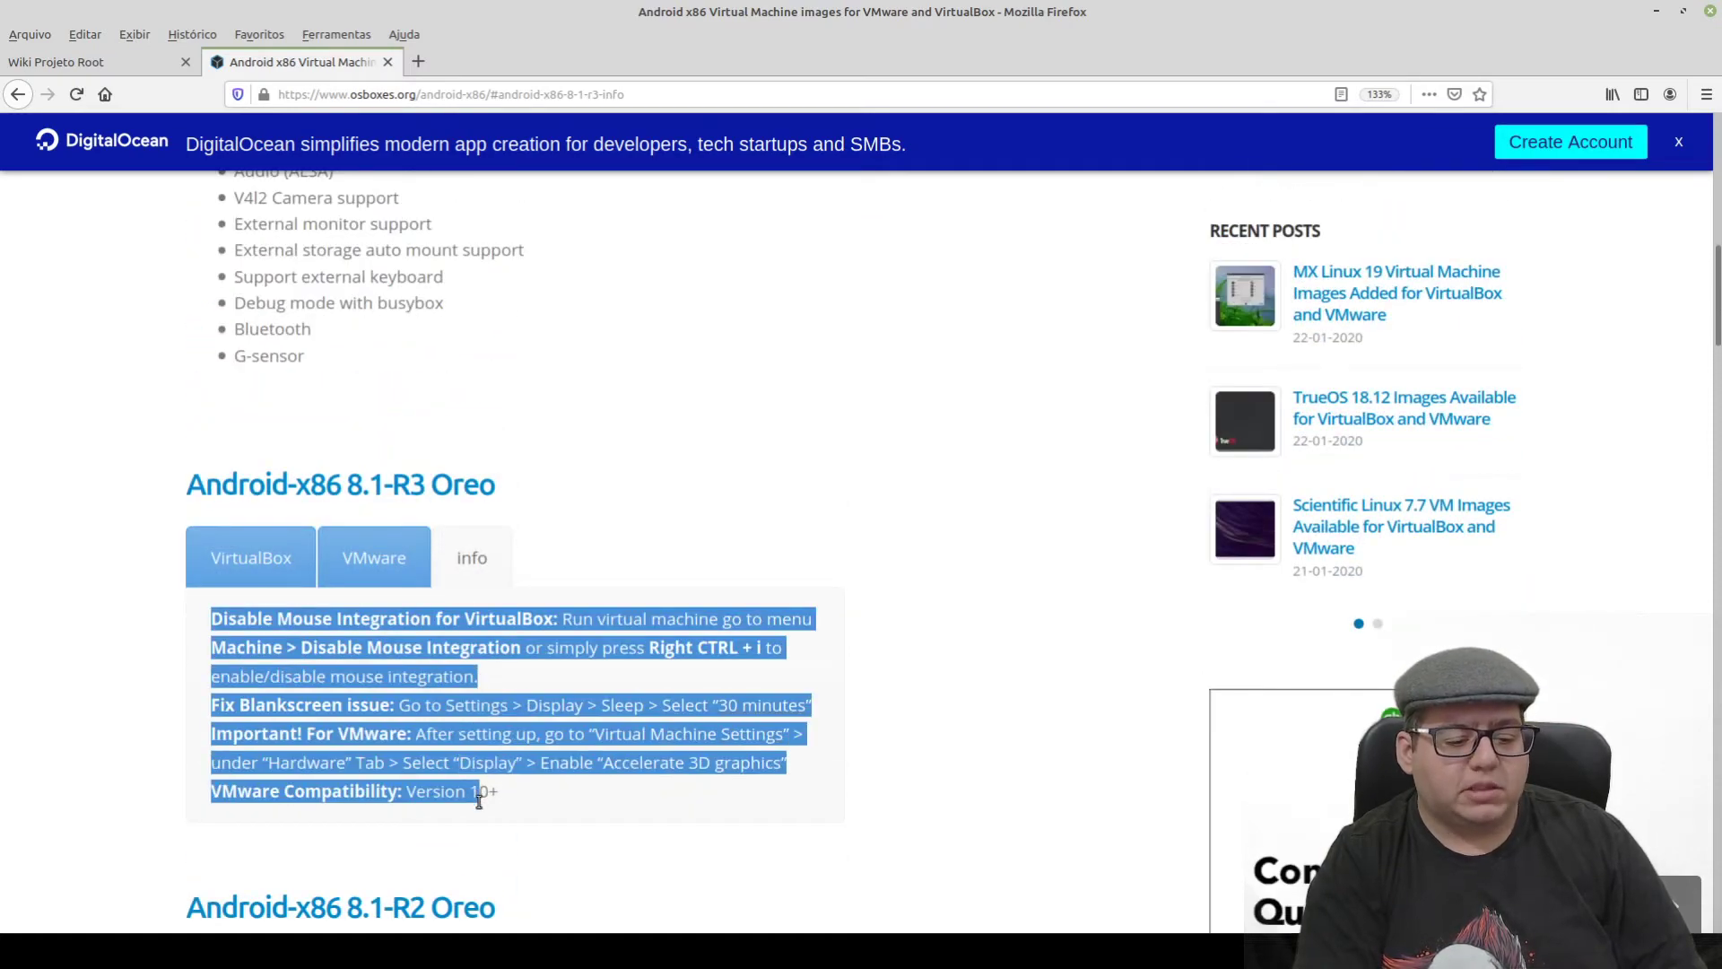
left_click(572, 787)
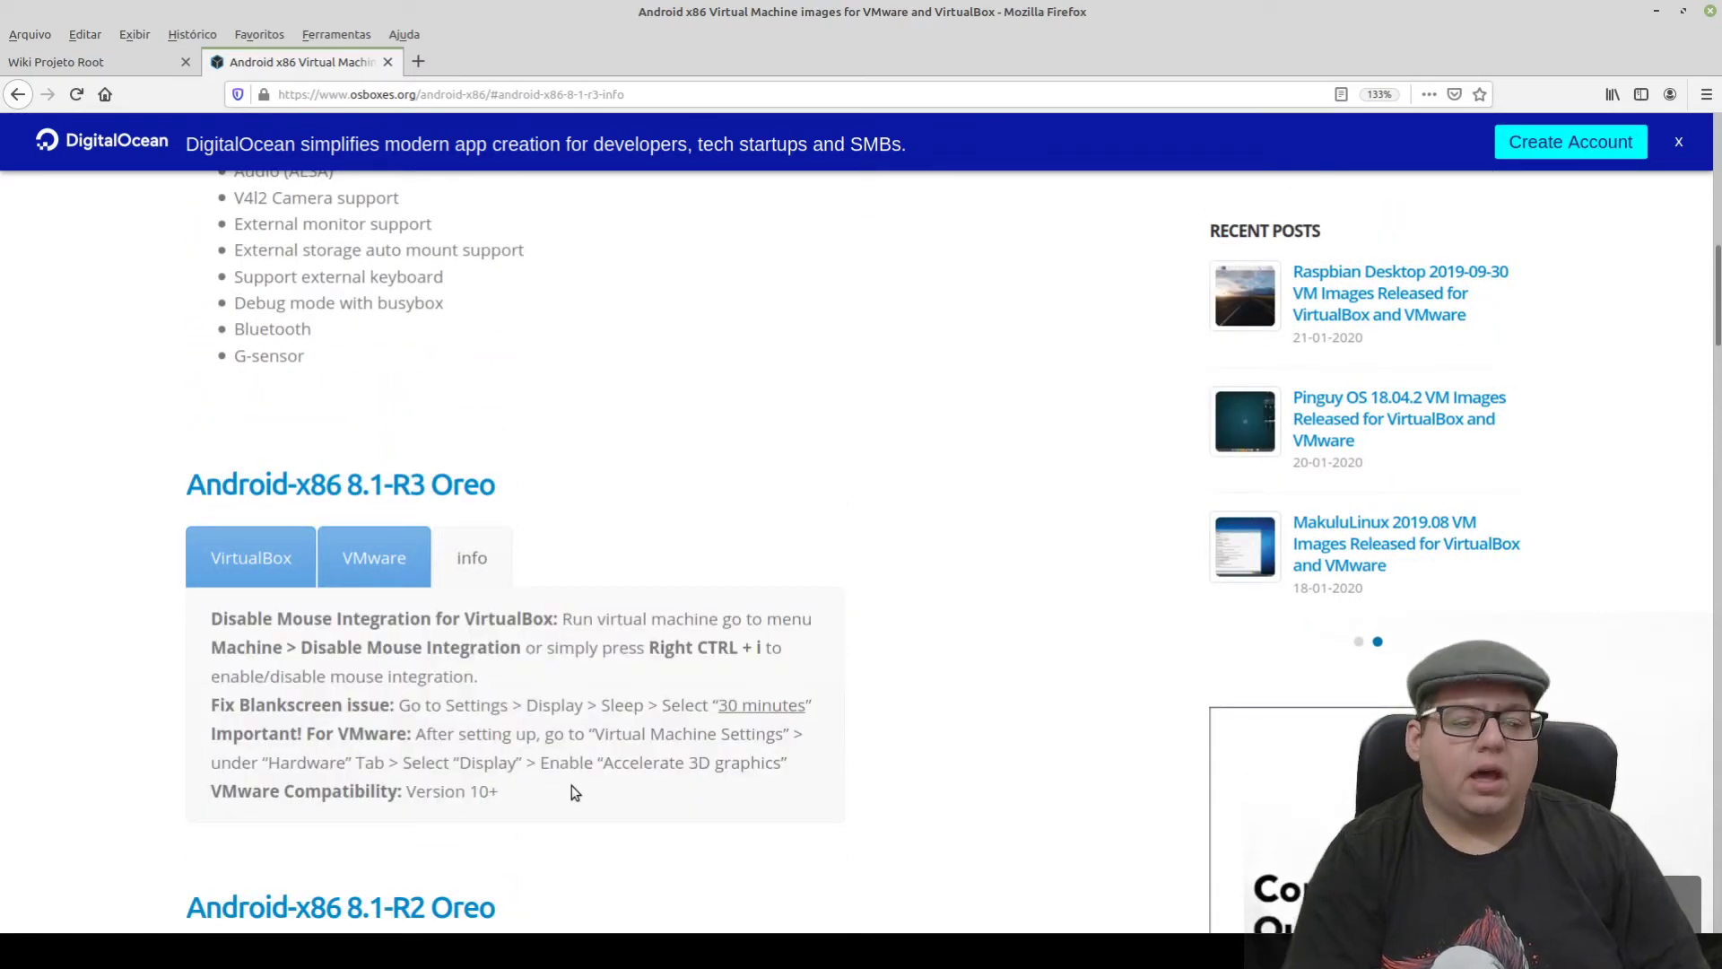
scroll(572, 787, "up", 10)
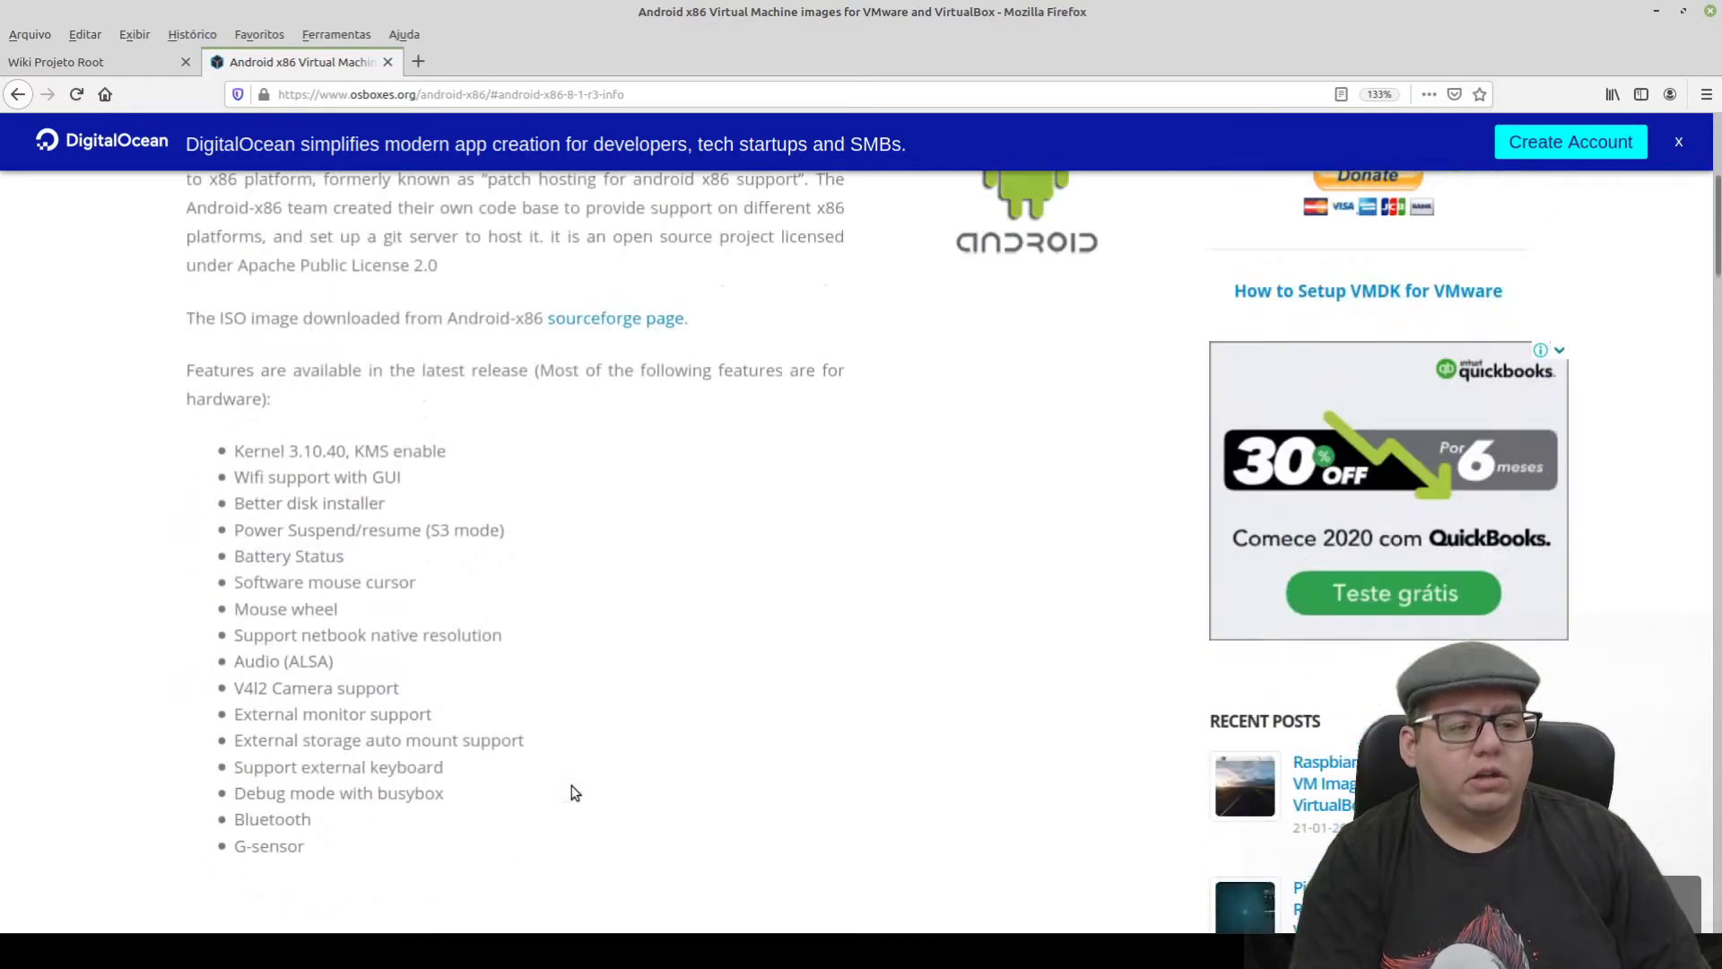
- Go back three pages to the VirtualBox Images list
left_click(18, 95)
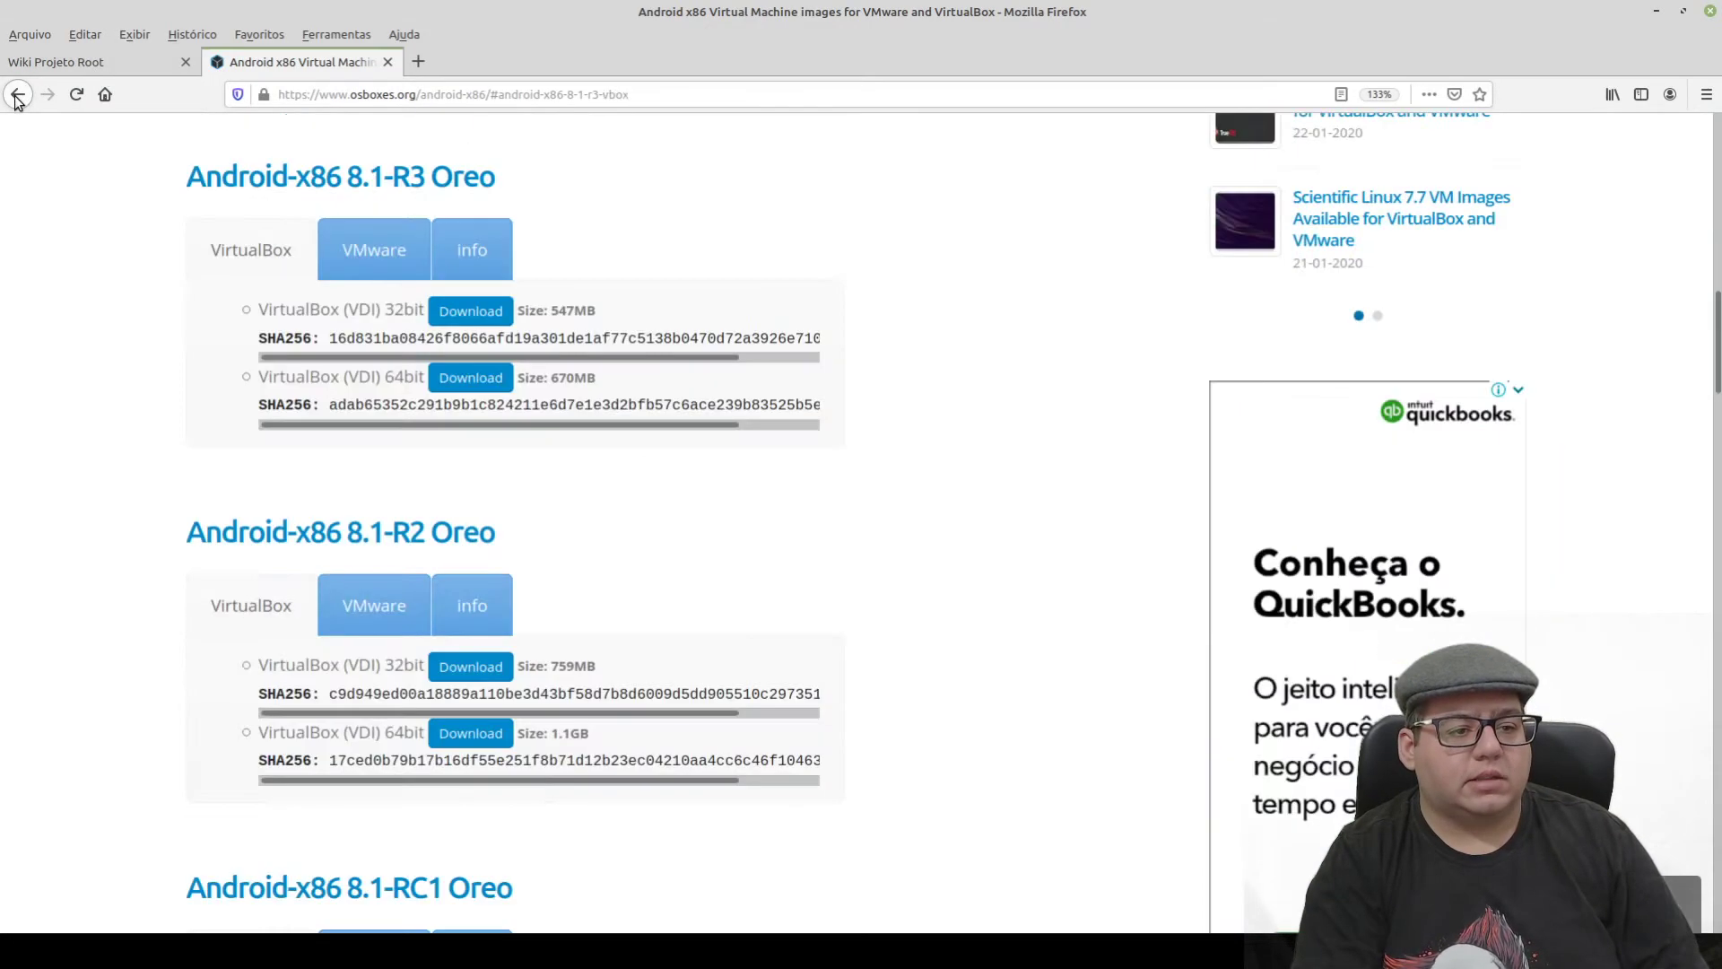
left_click(18, 95)
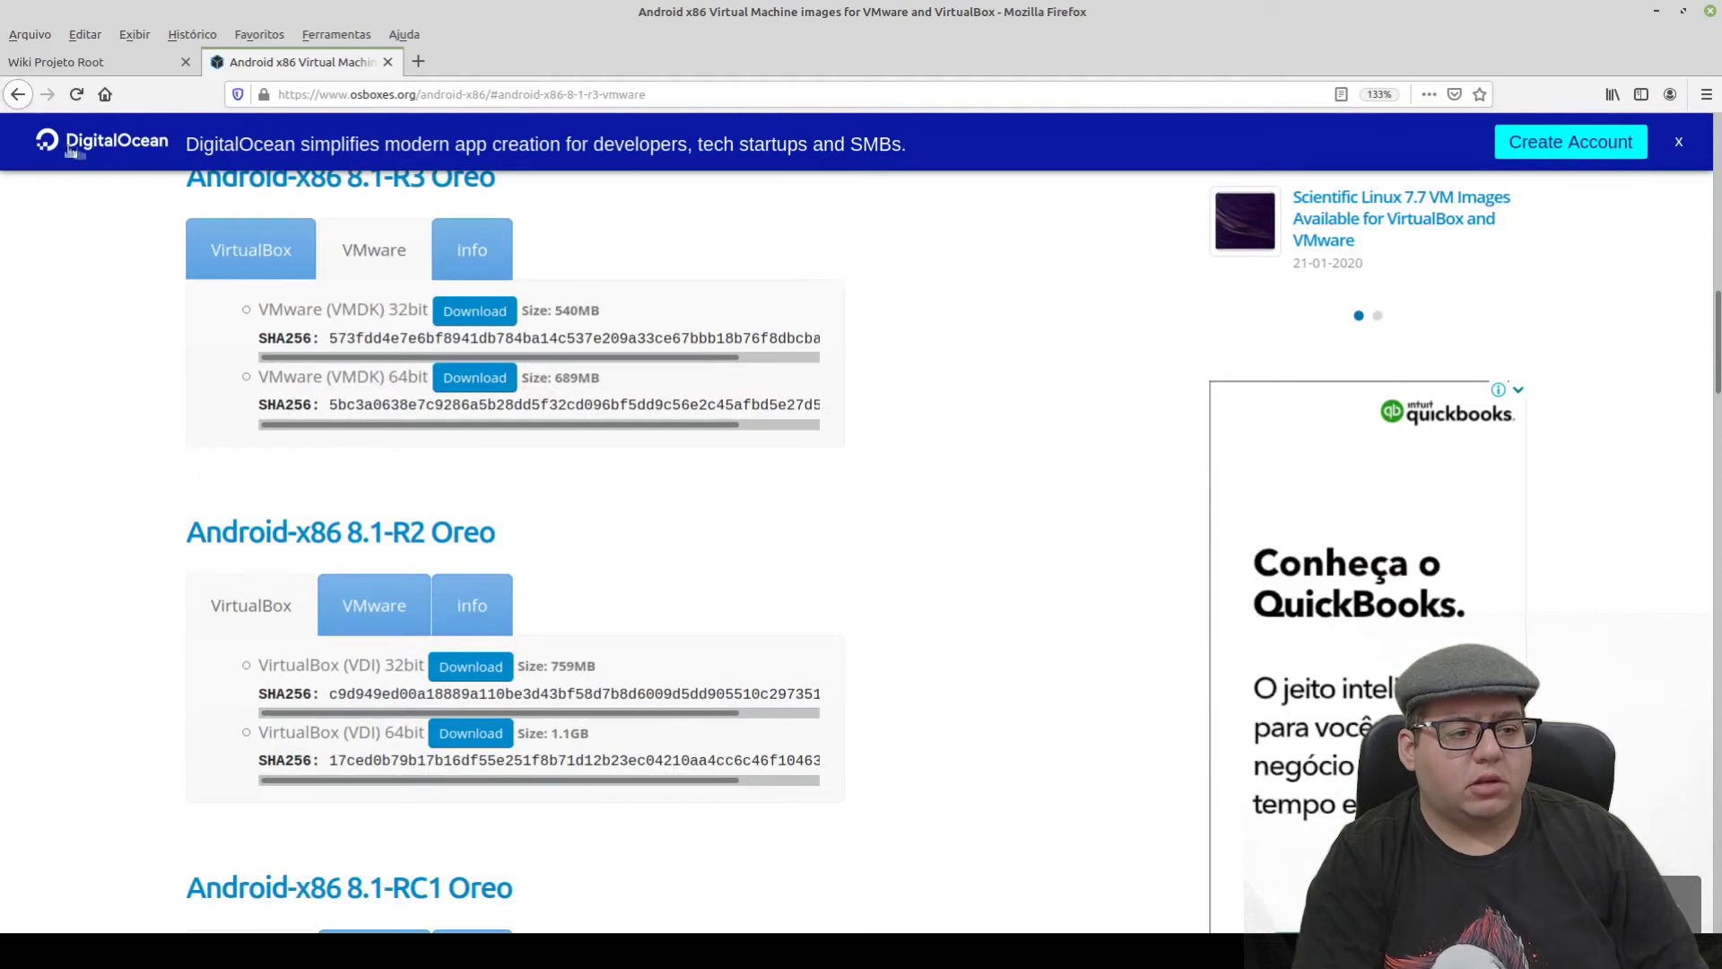
left_click(18, 95)
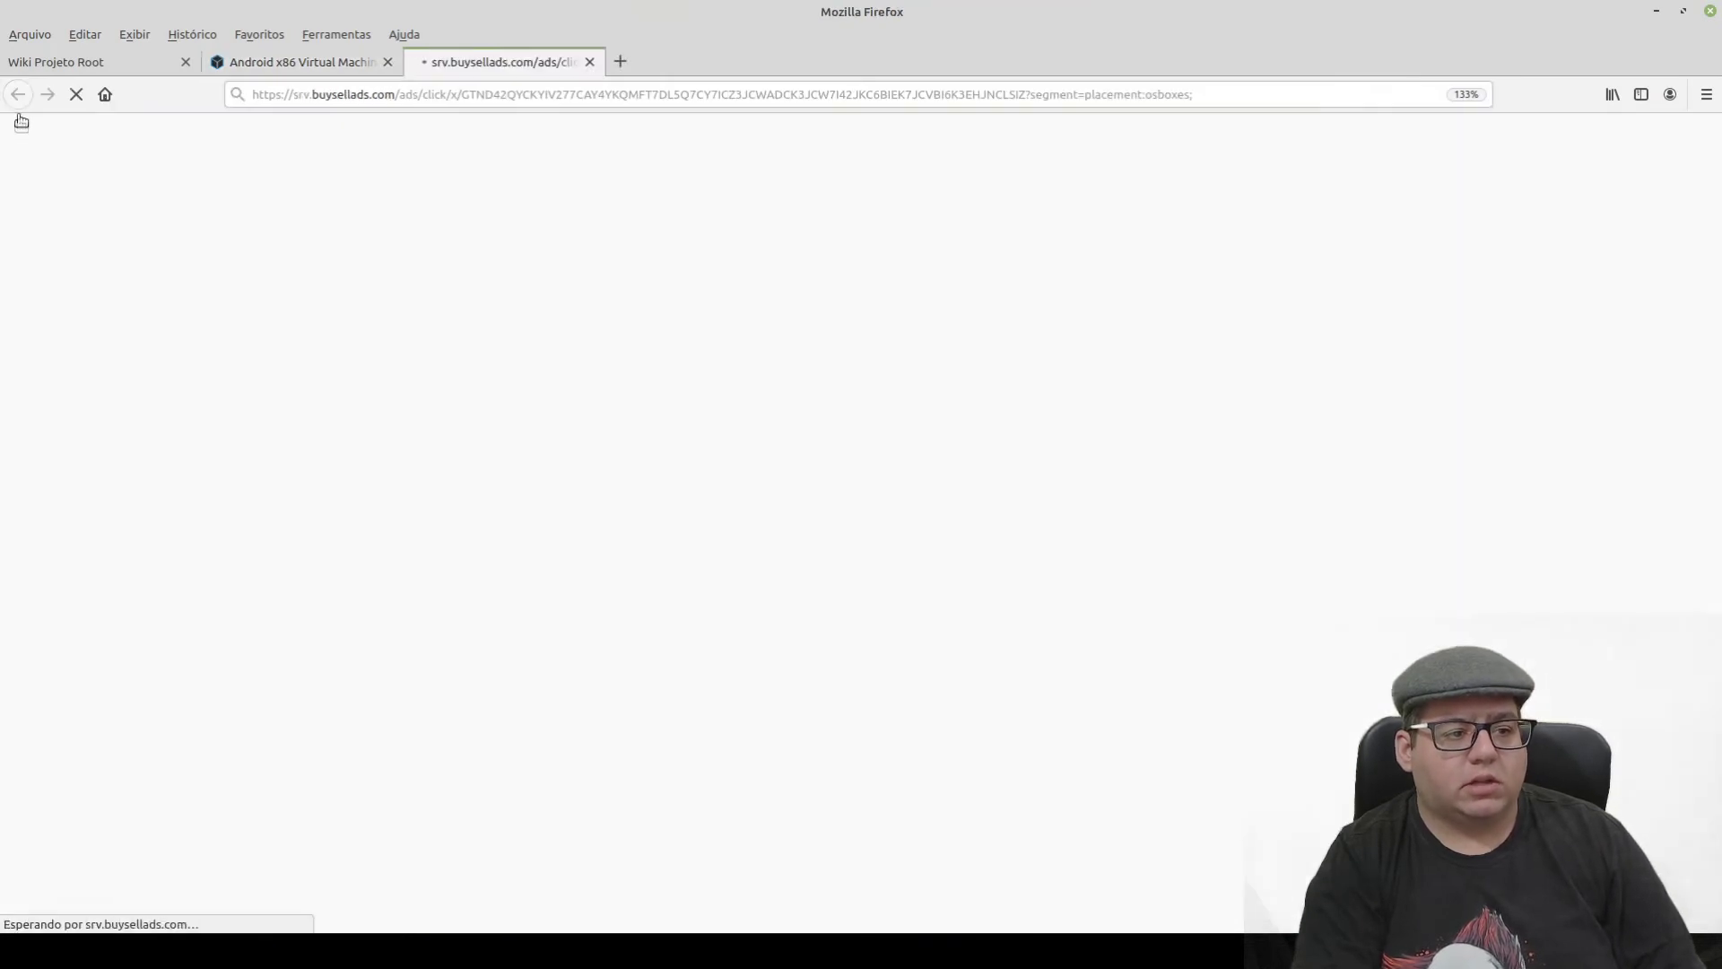
- Expand BackBox, open its VirtualBox (VDI) image page, and scroll down to the BackBox 6 downloads
left_click(319, 351)
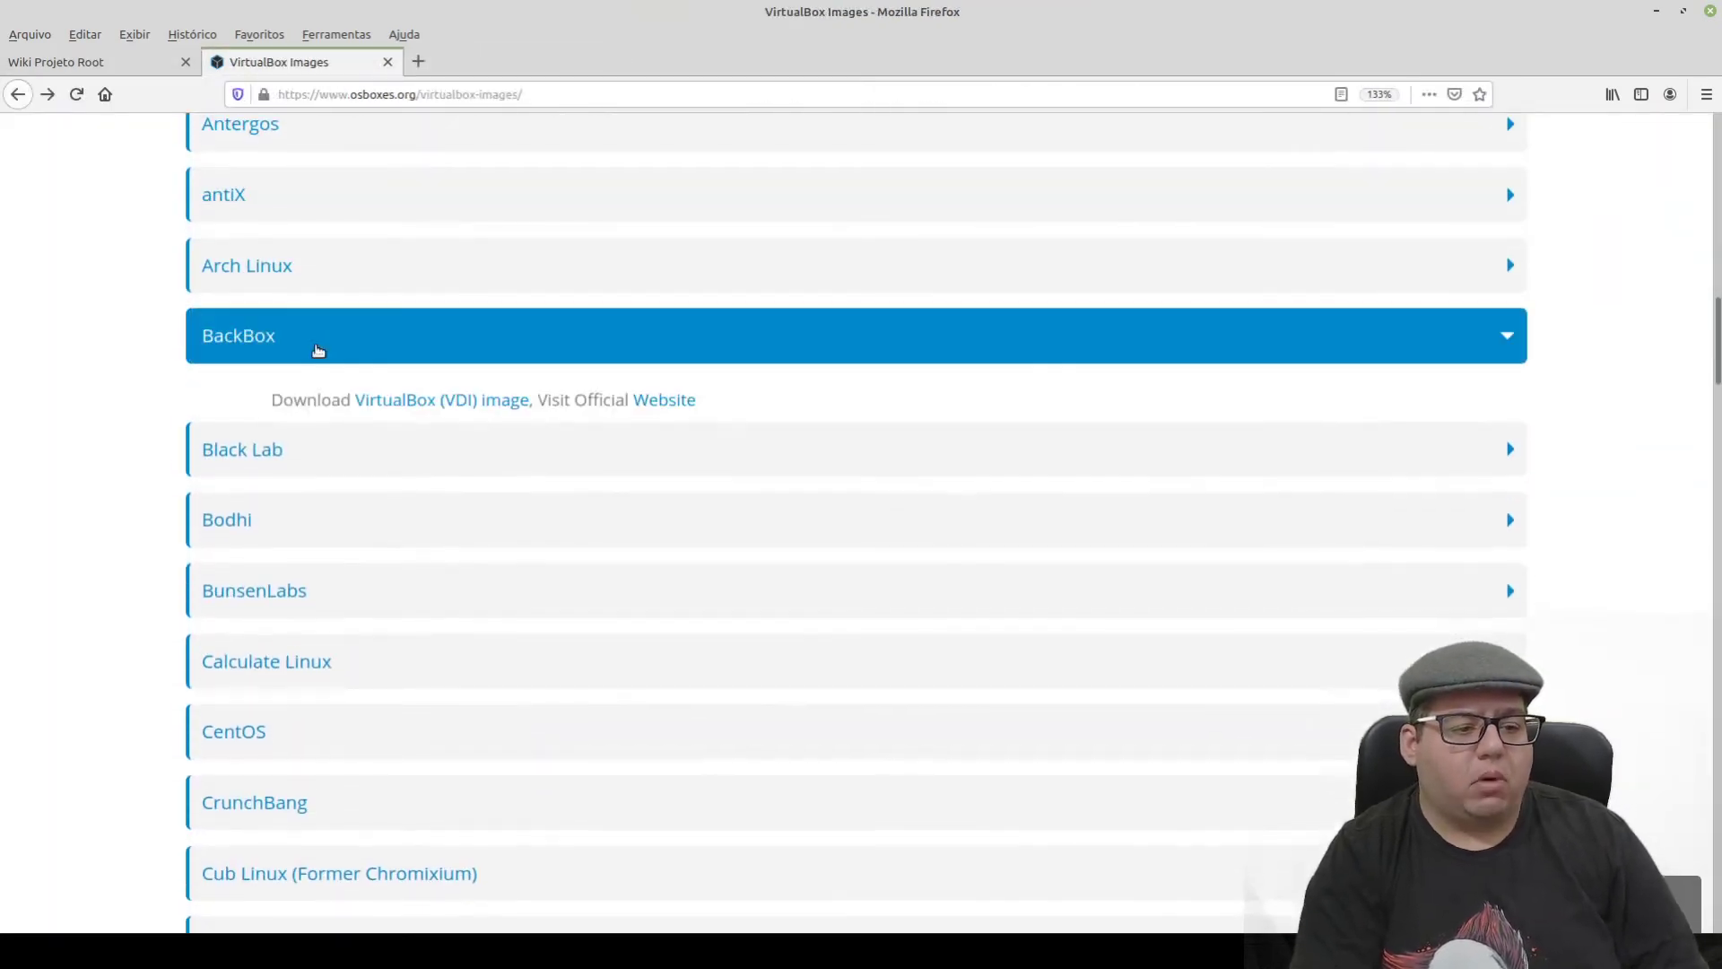
left_click(420, 401)
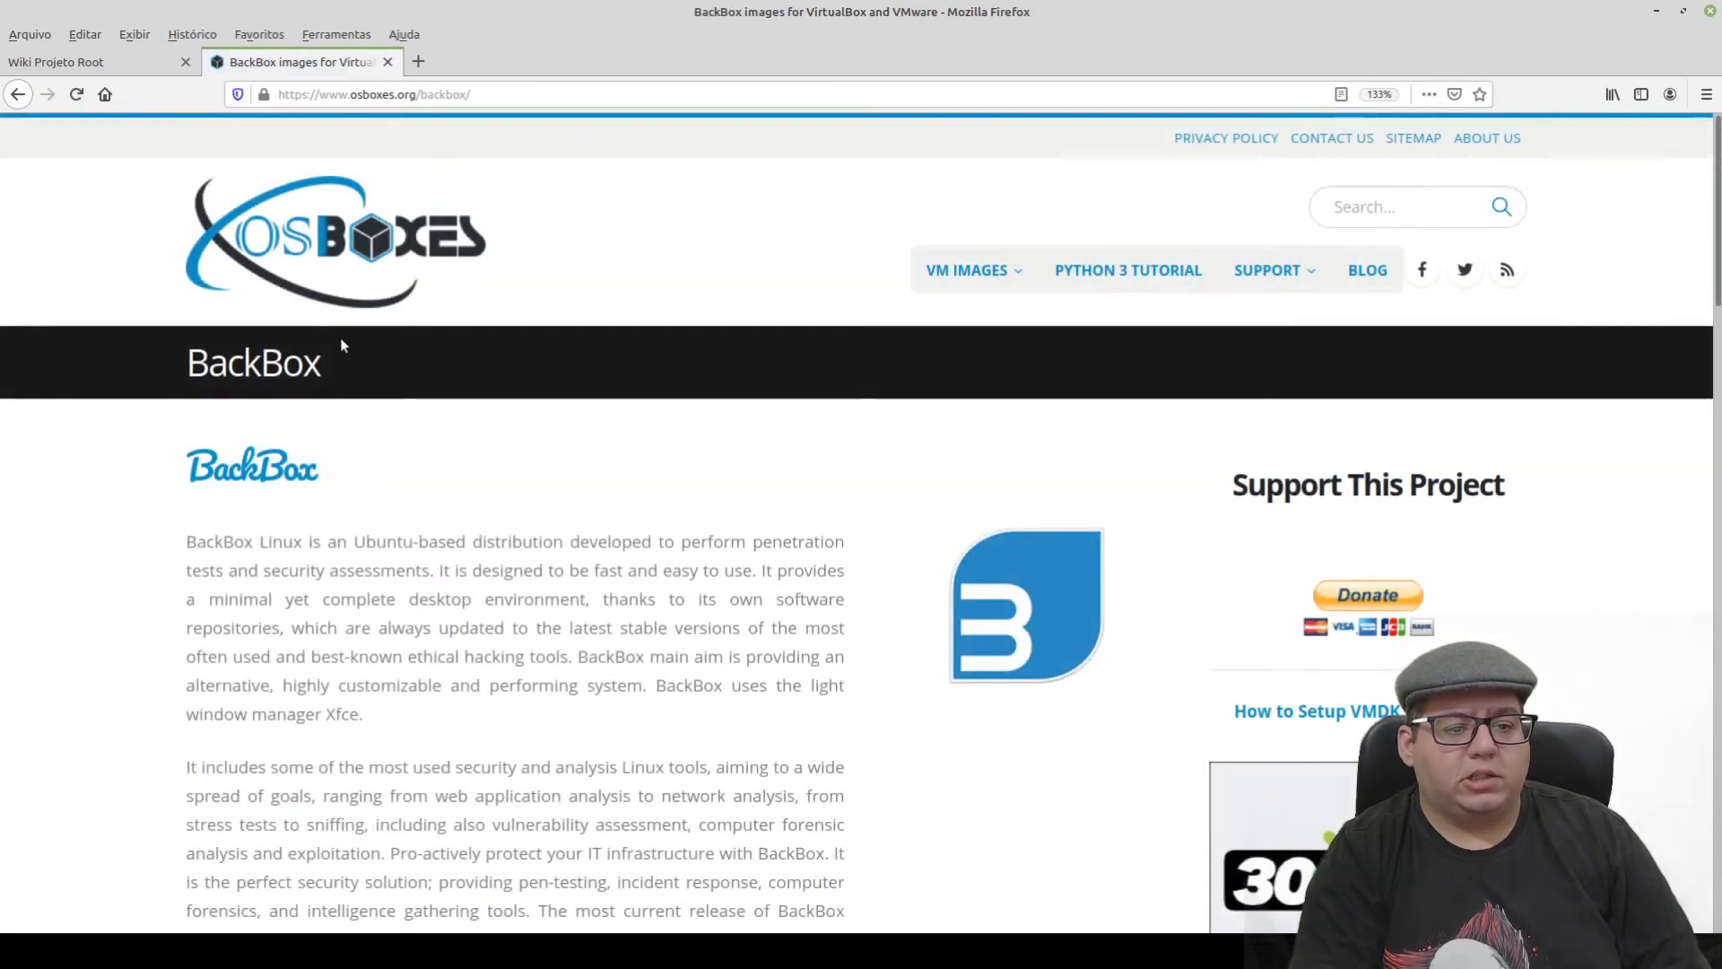
scroll(303, 534, "down", 3)
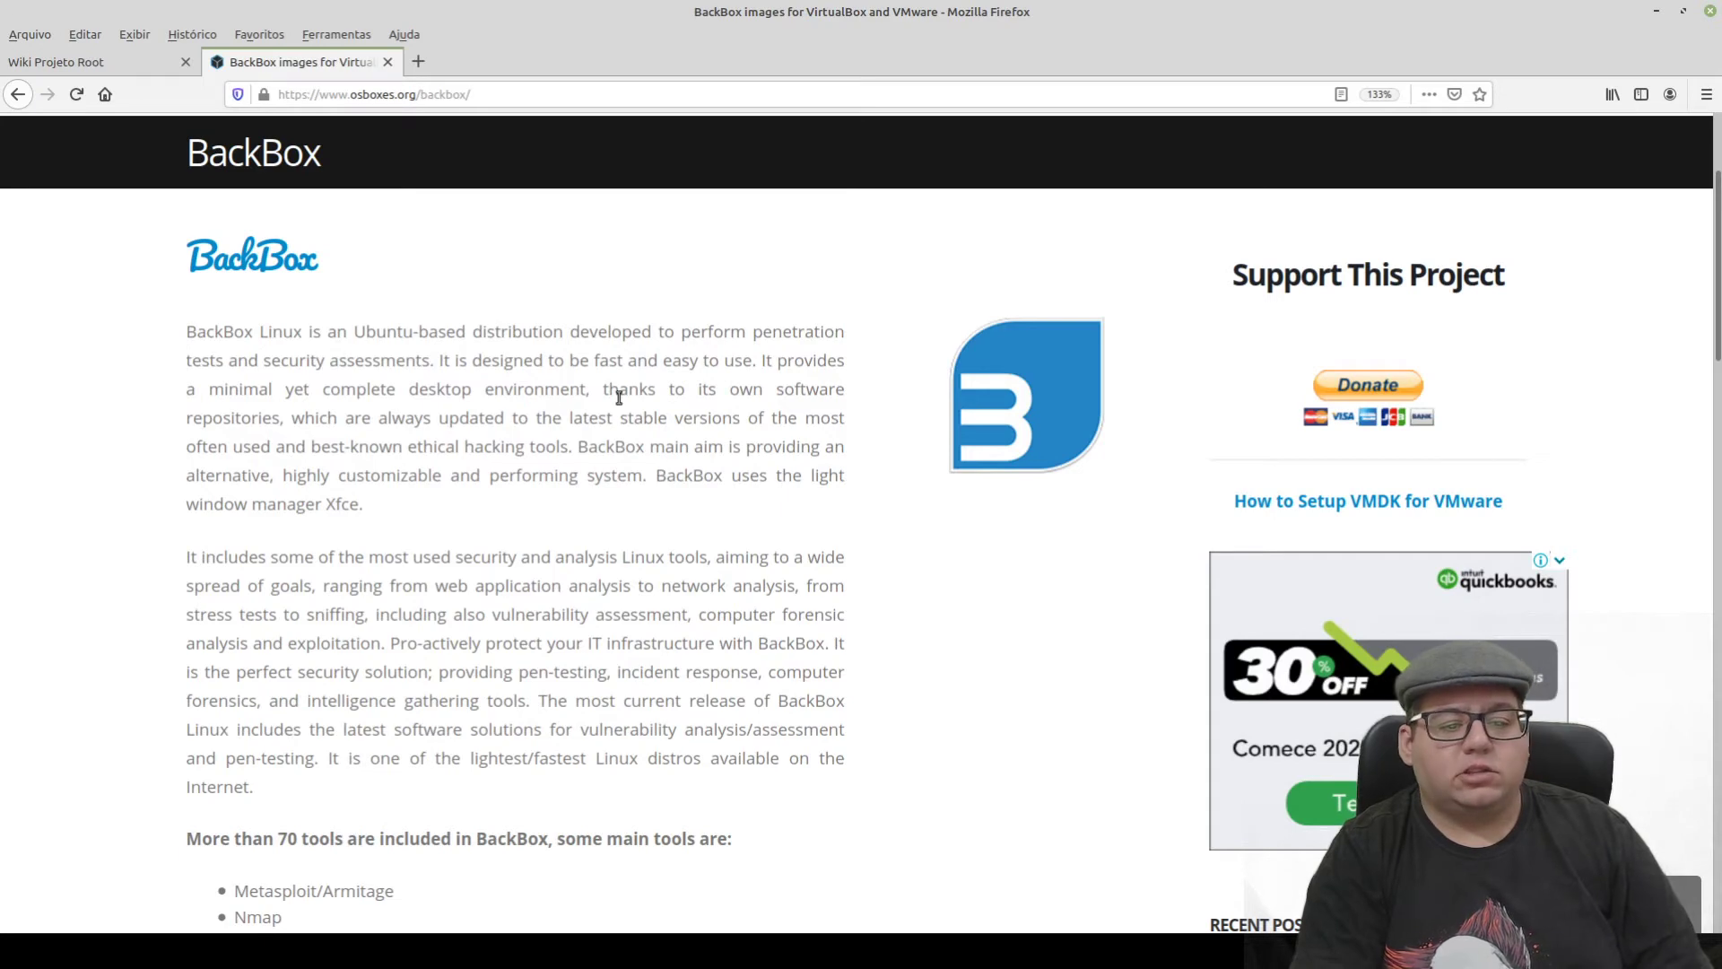
scroll(346, 565, "down", 1)
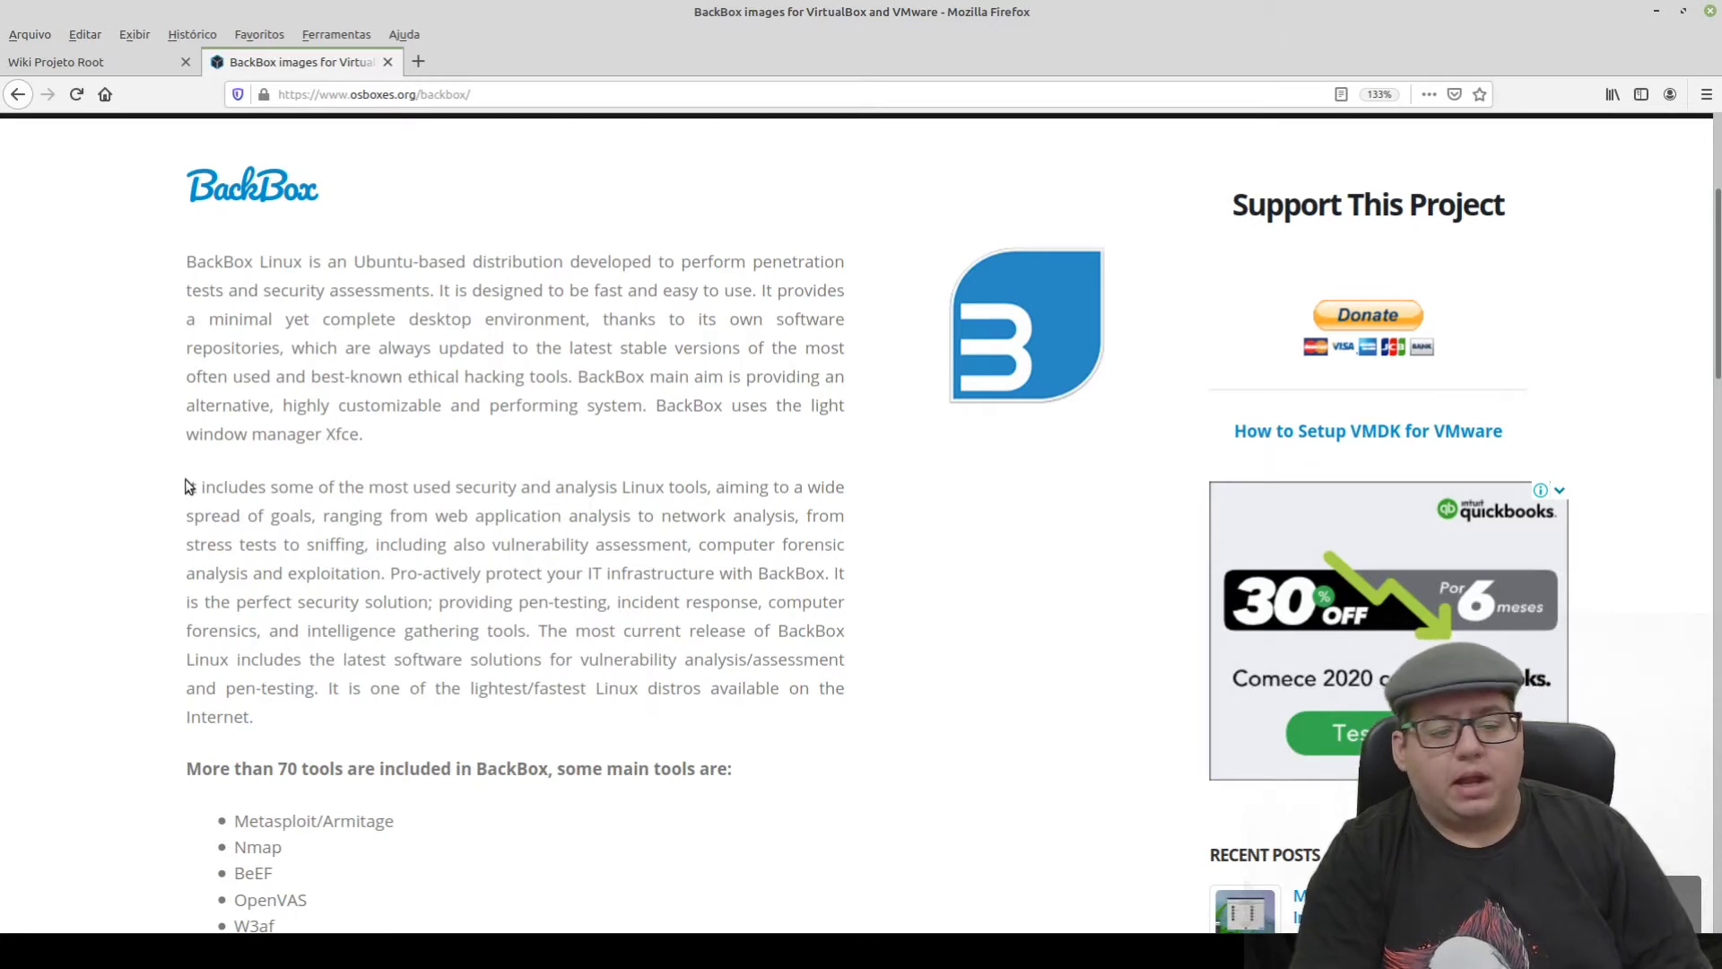
scroll(189, 485, "down", 3)
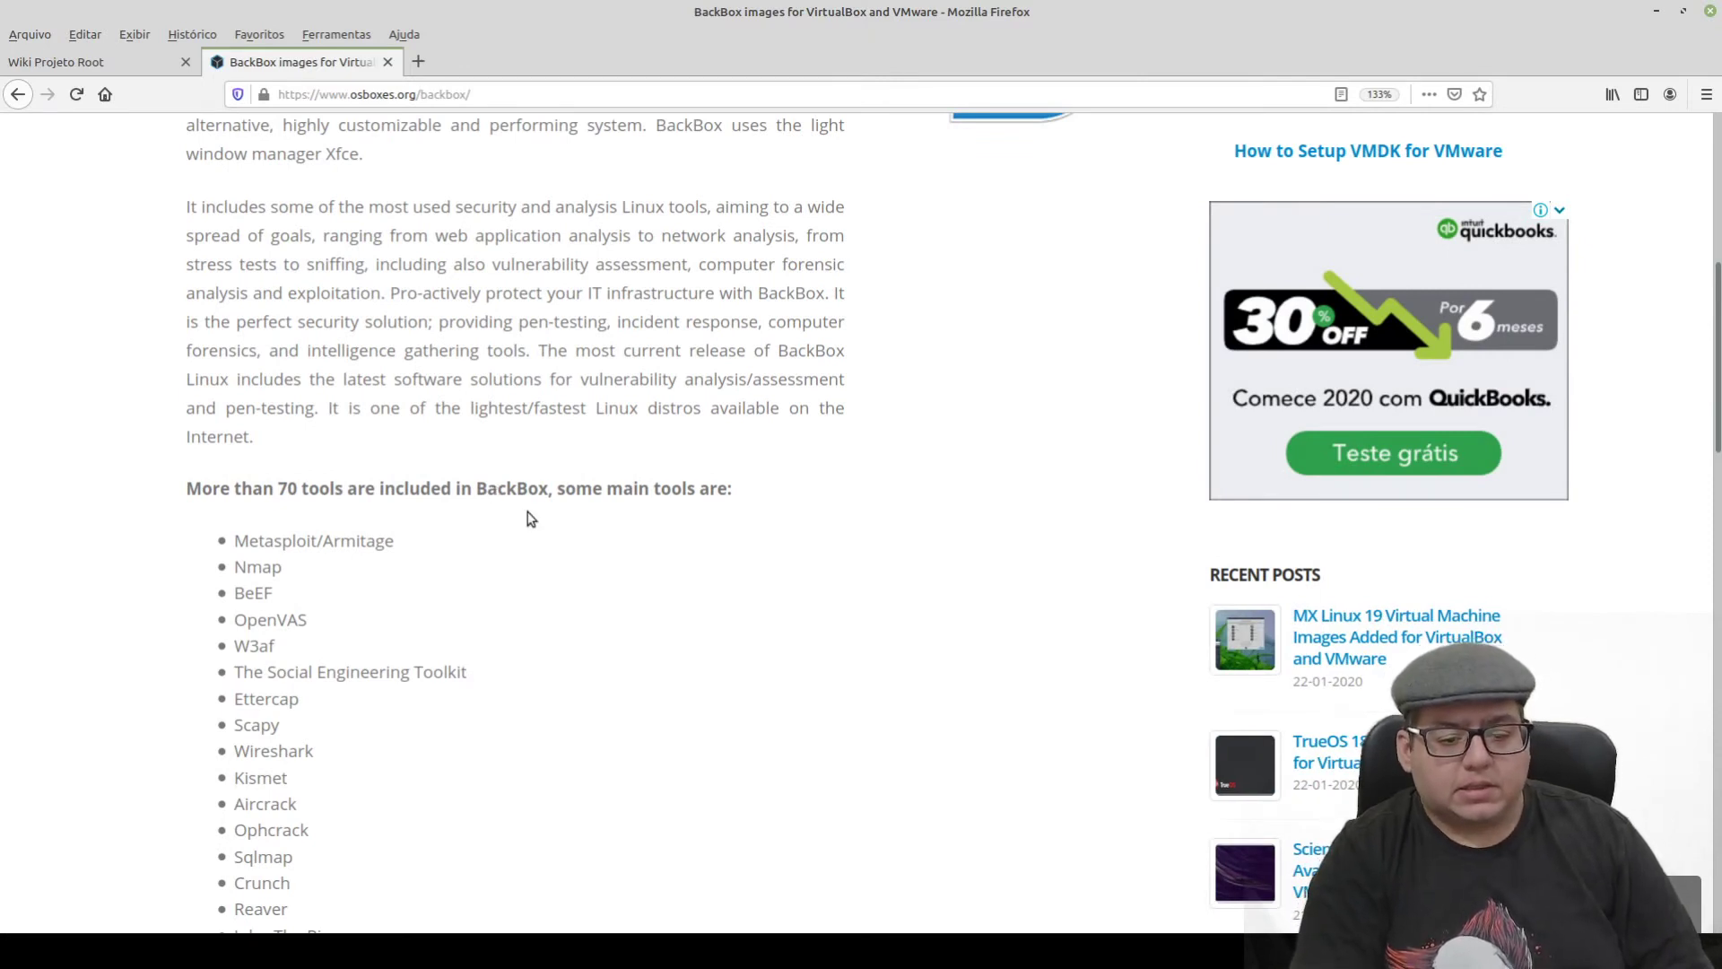
scroll(299, 561, "down", 2)
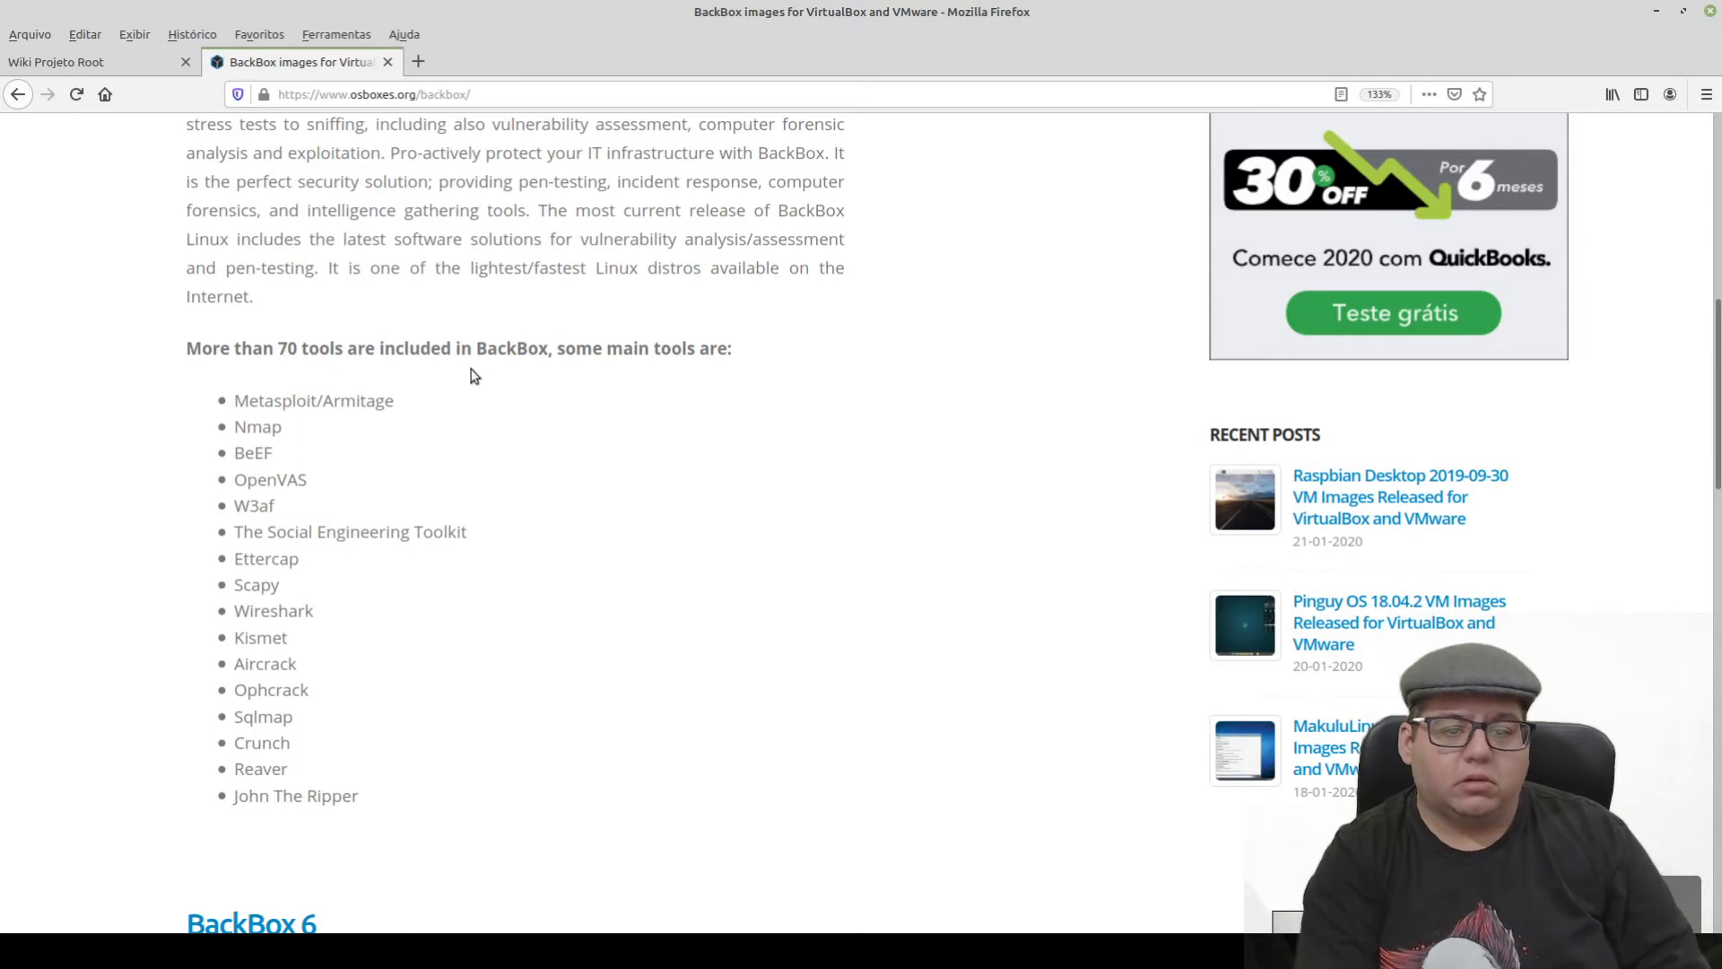
scroll(334, 449, "down", 1)
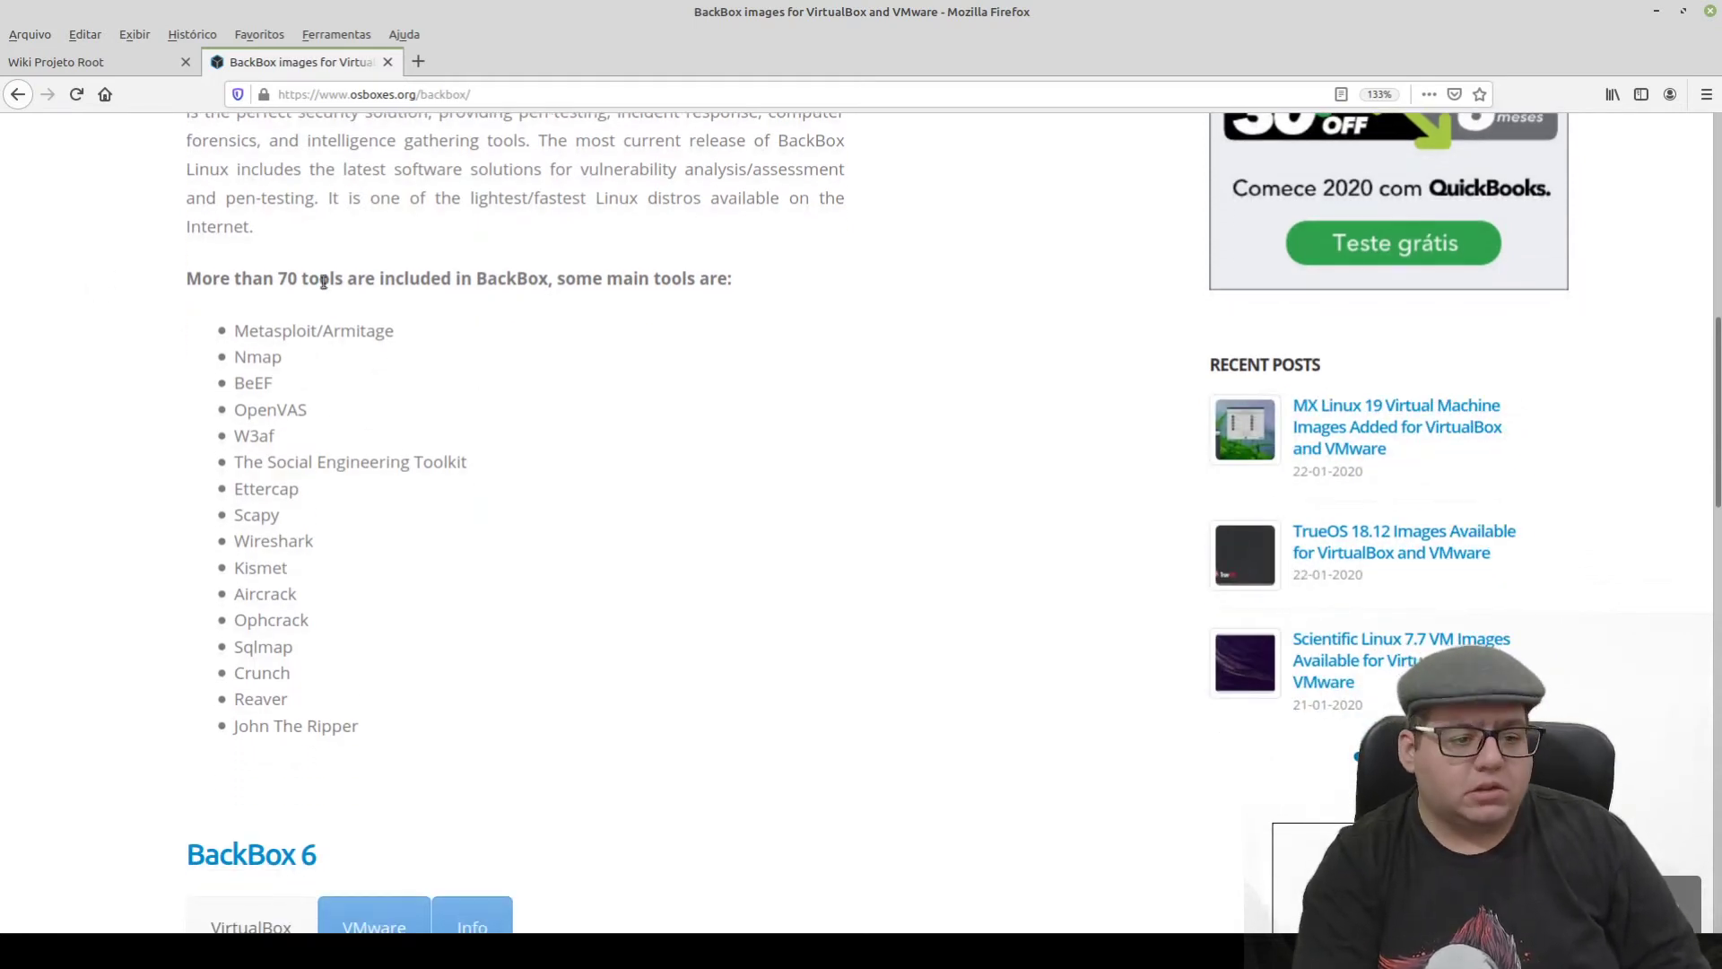
scroll(494, 226, "down", 3)
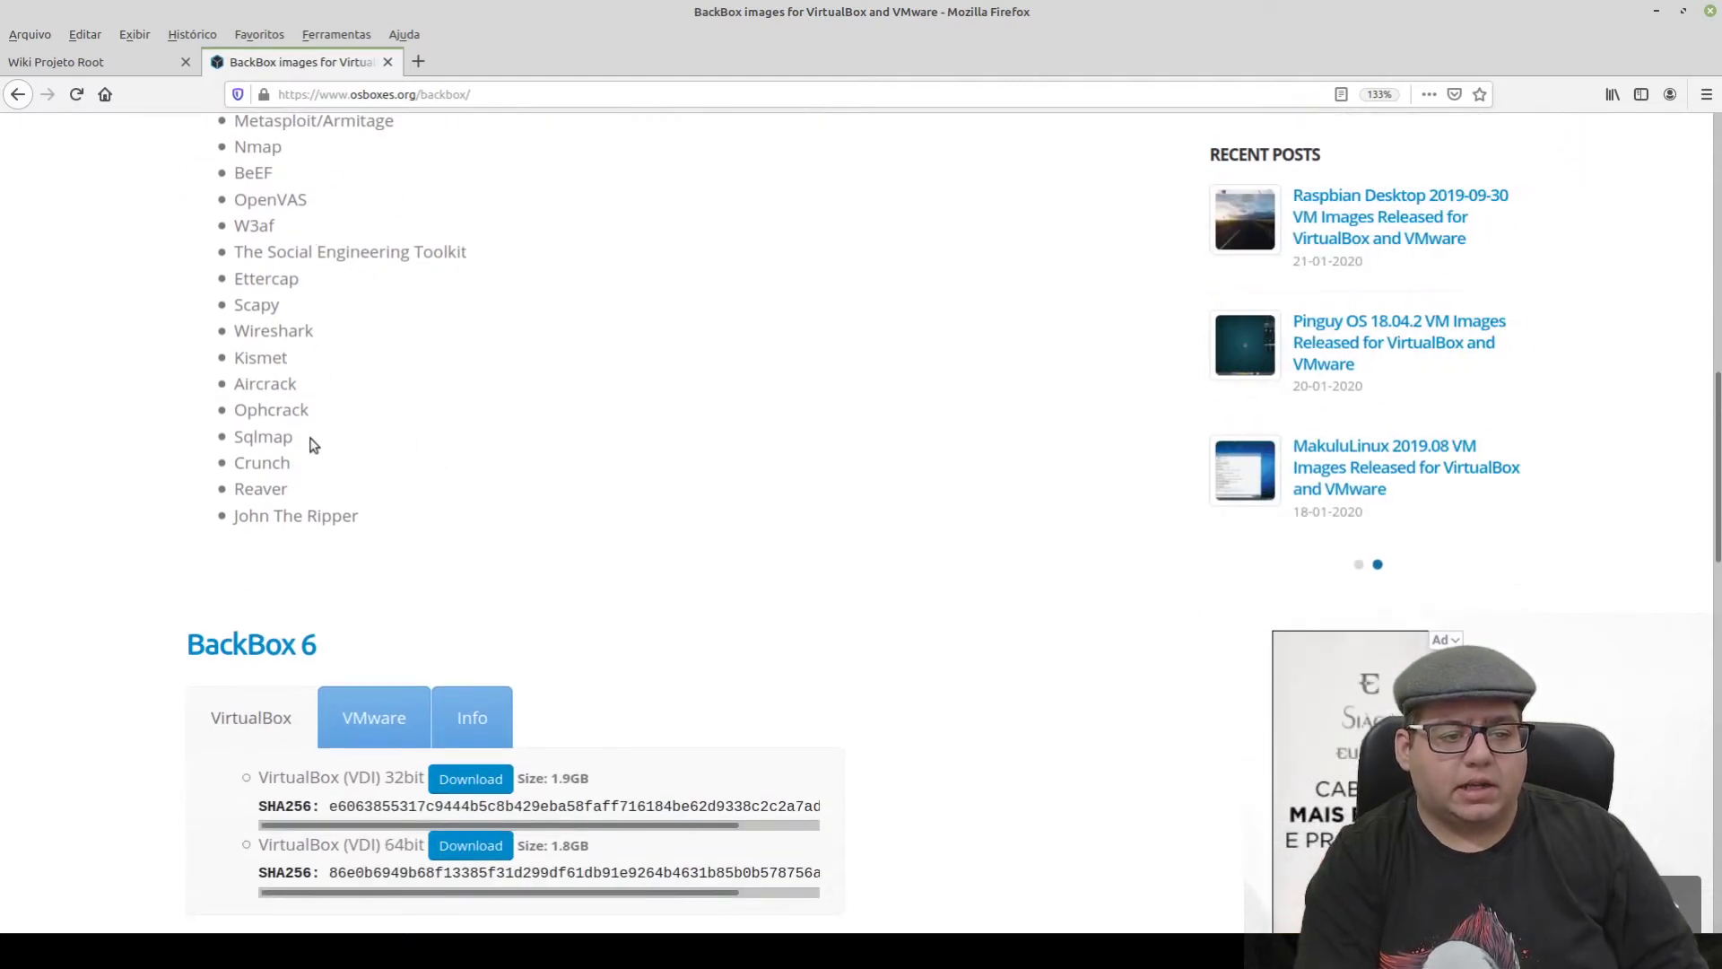
scroll(297, 166, "down", 2)
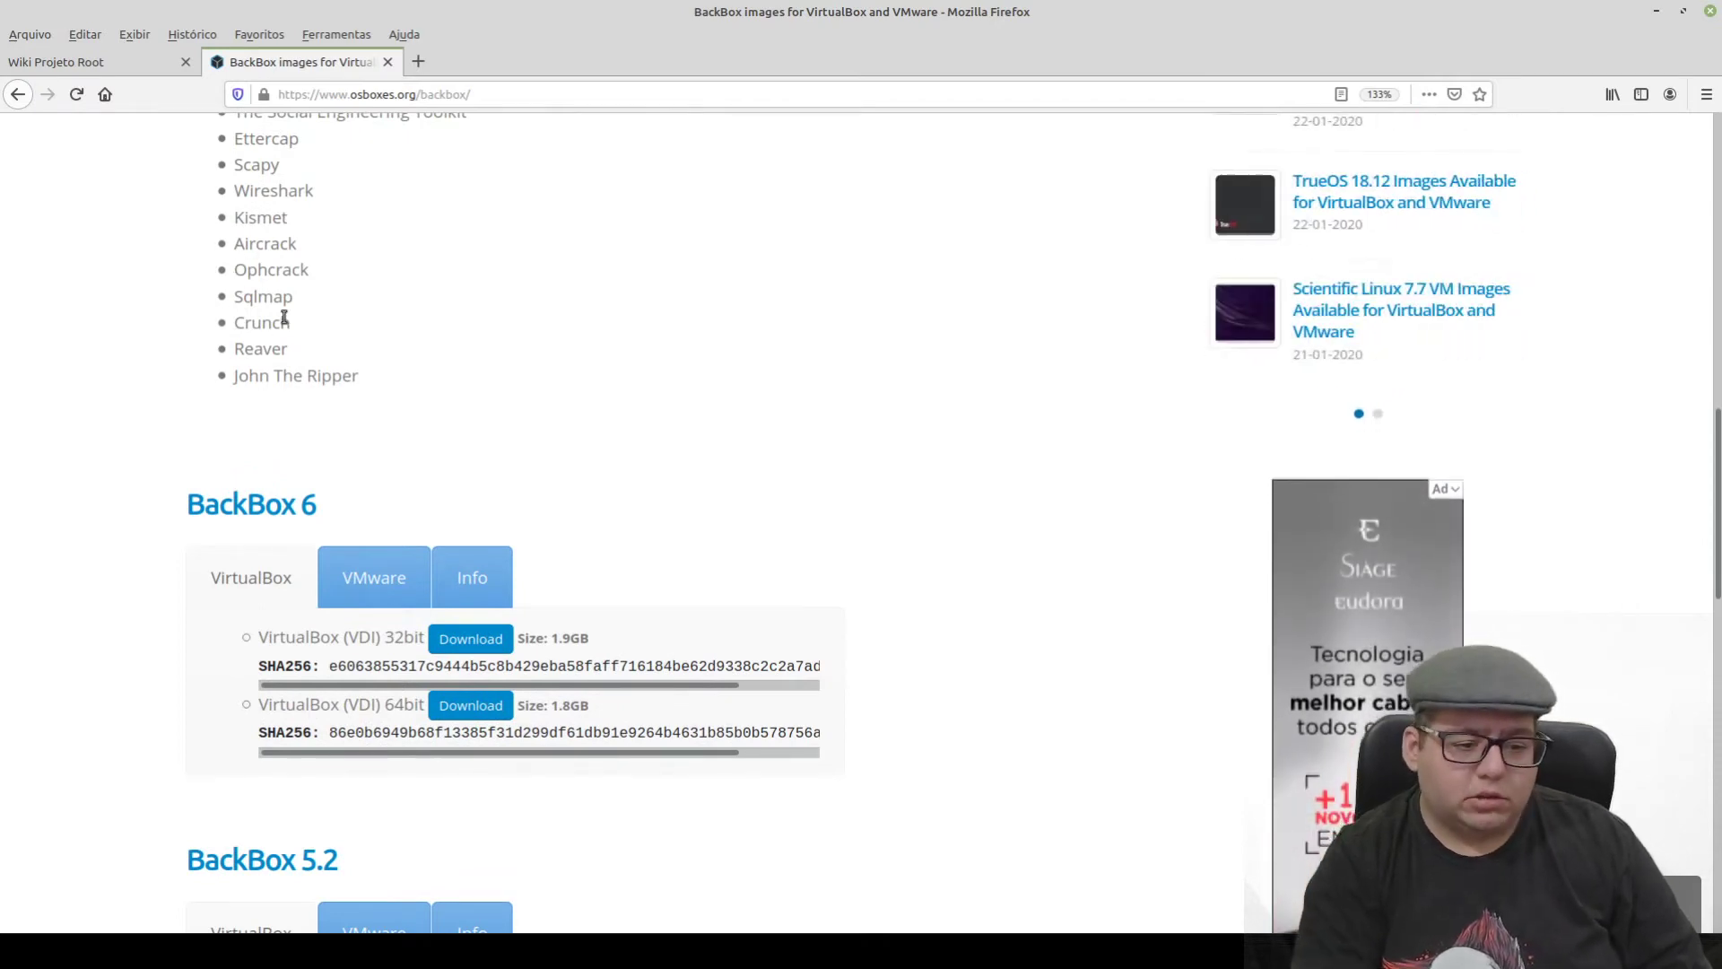
scroll(285, 318, "down", 3)
- Toggle BackBox 6 between VMware and VirtualBox downloads, ending on VirtualBox, and highlight the VDI 64bit entry
left_click_drag(188, 294, 321, 296)
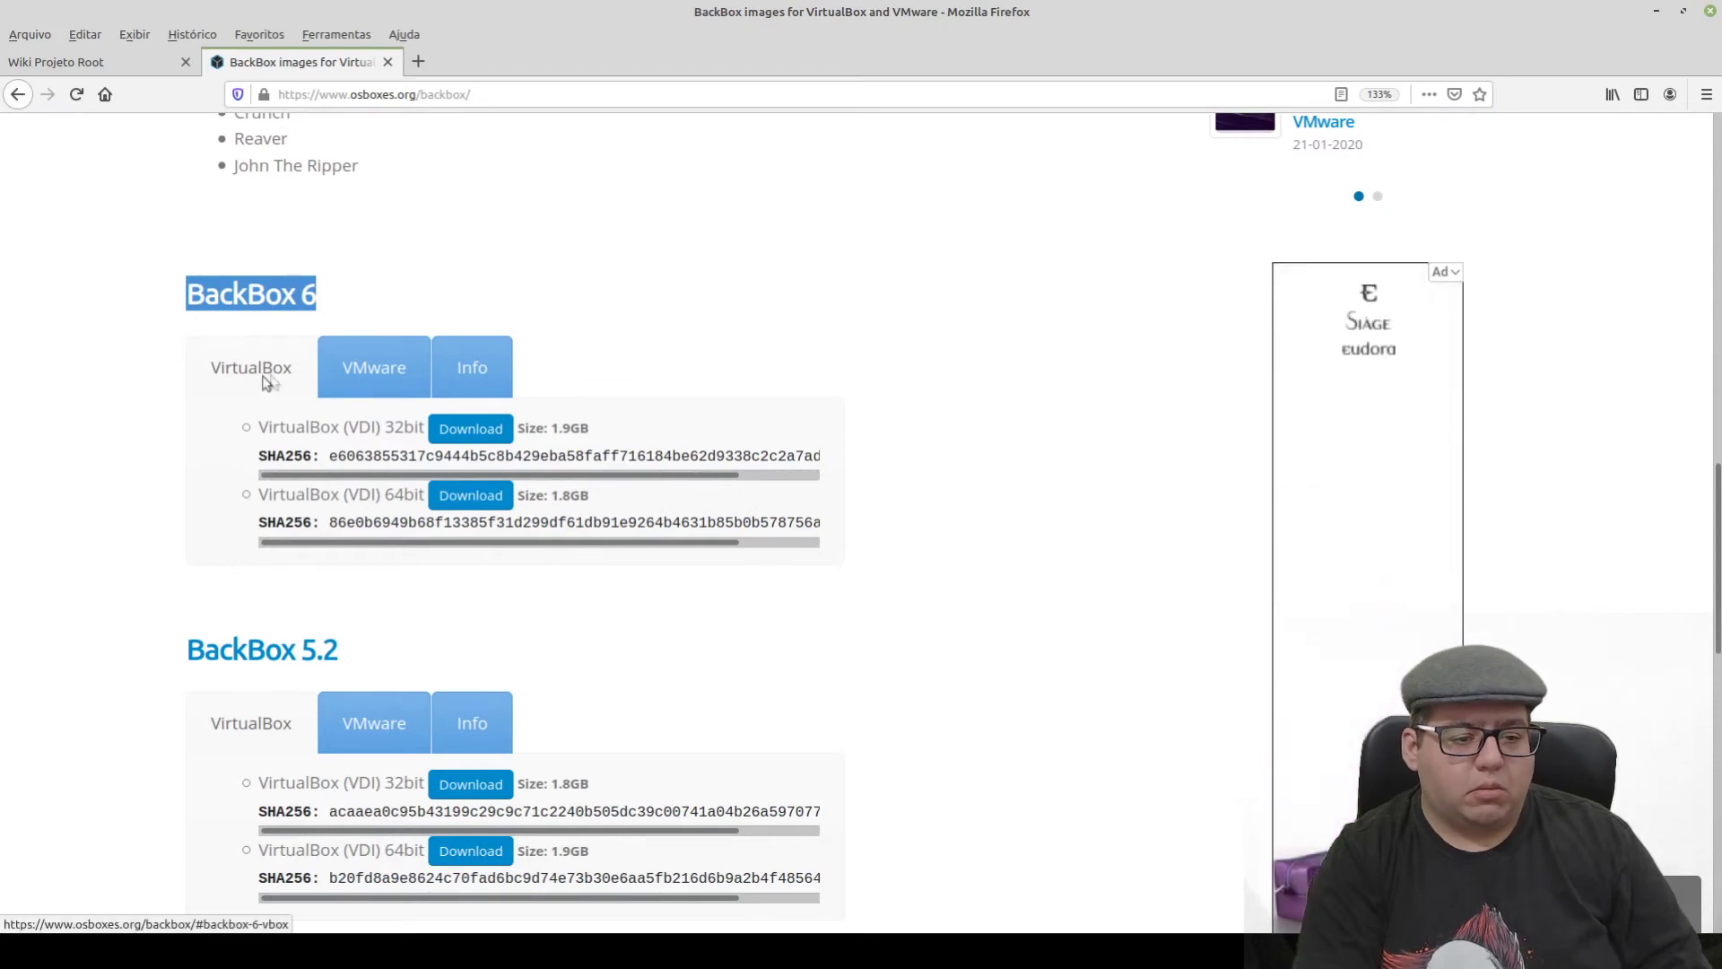
left_click(395, 377)
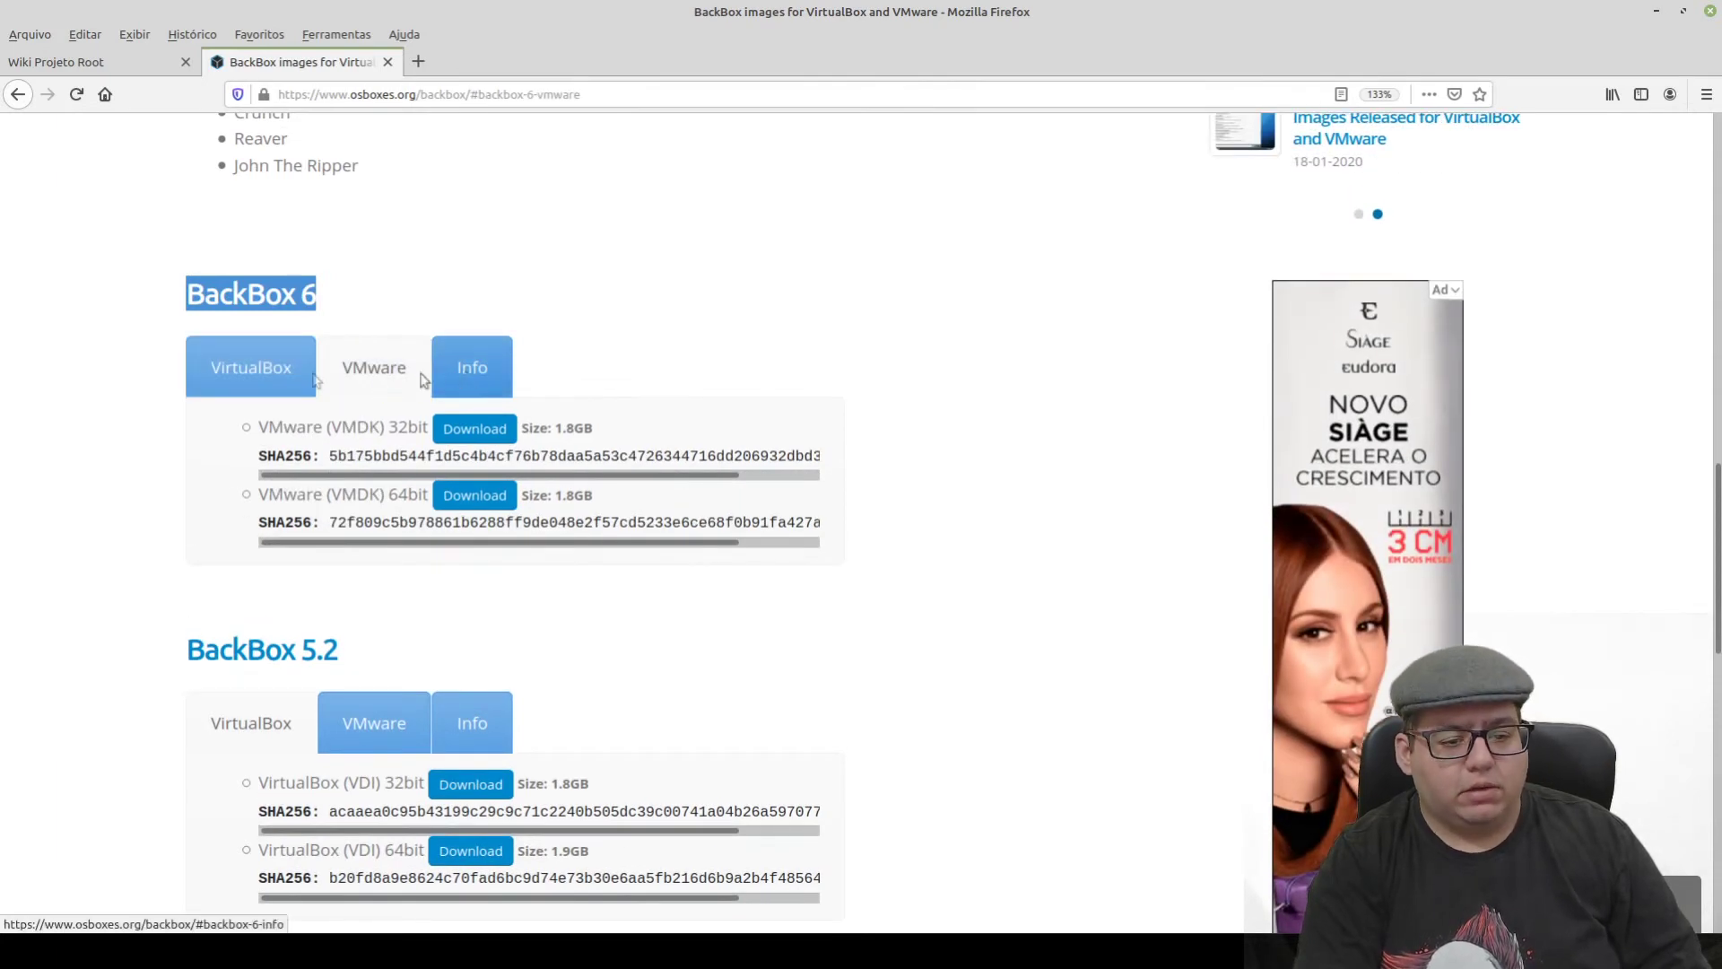
left_click(269, 376)
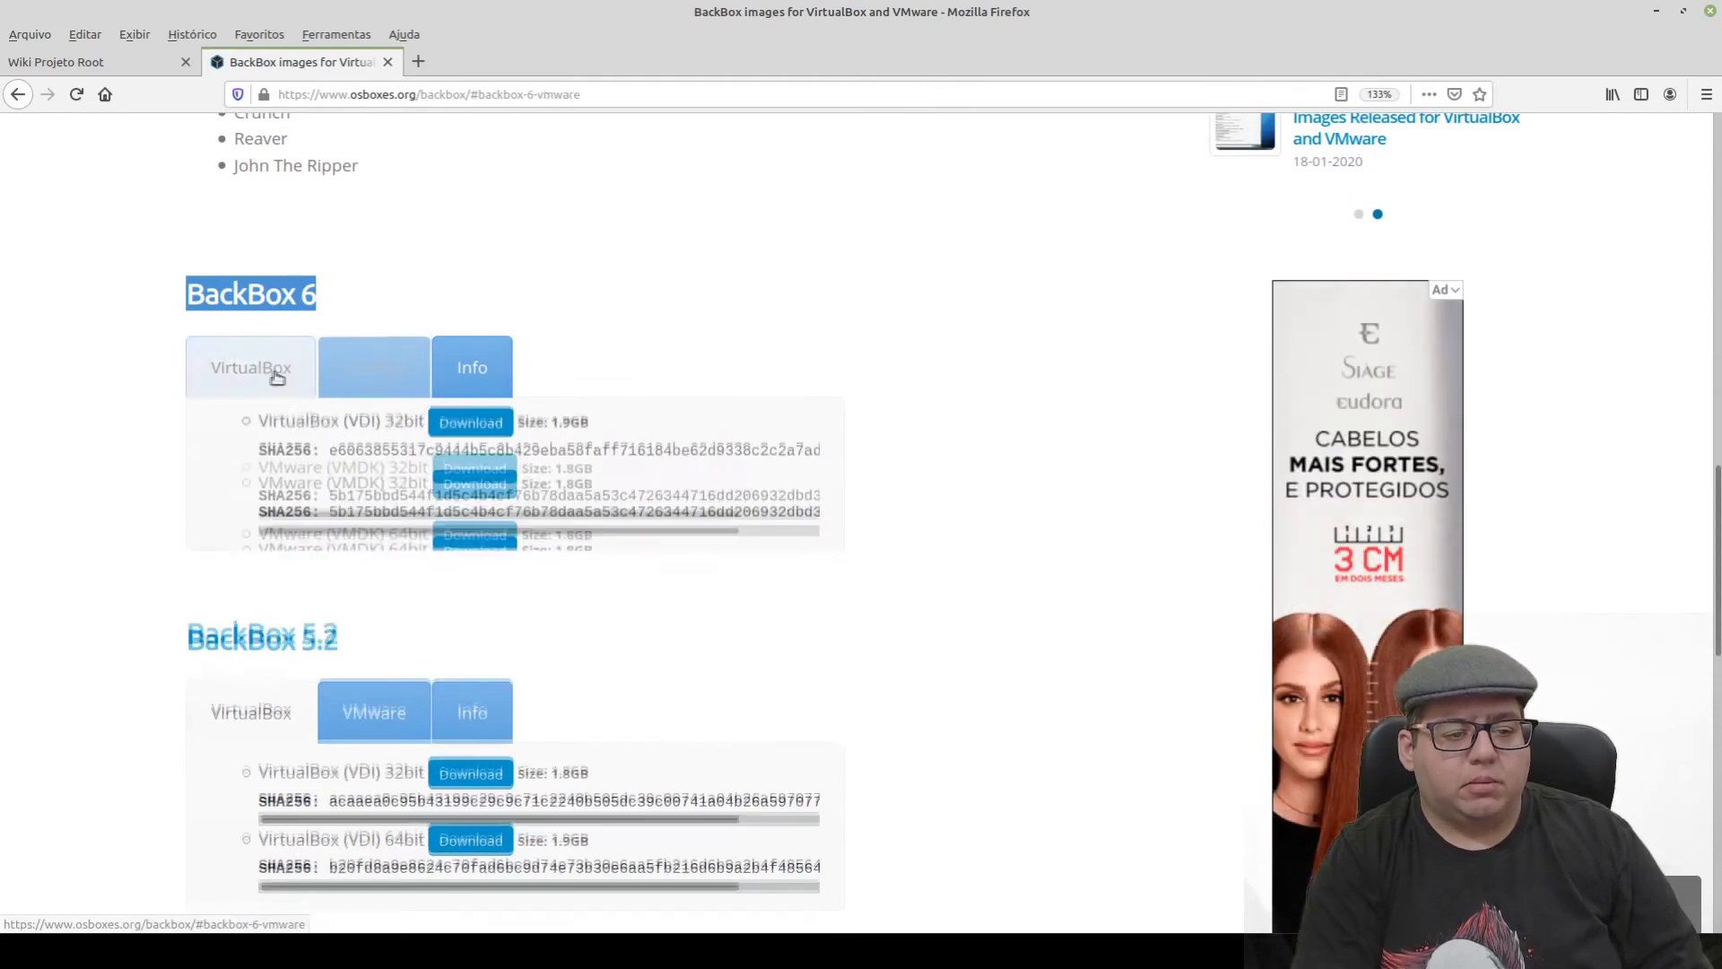
left_click(246, 380)
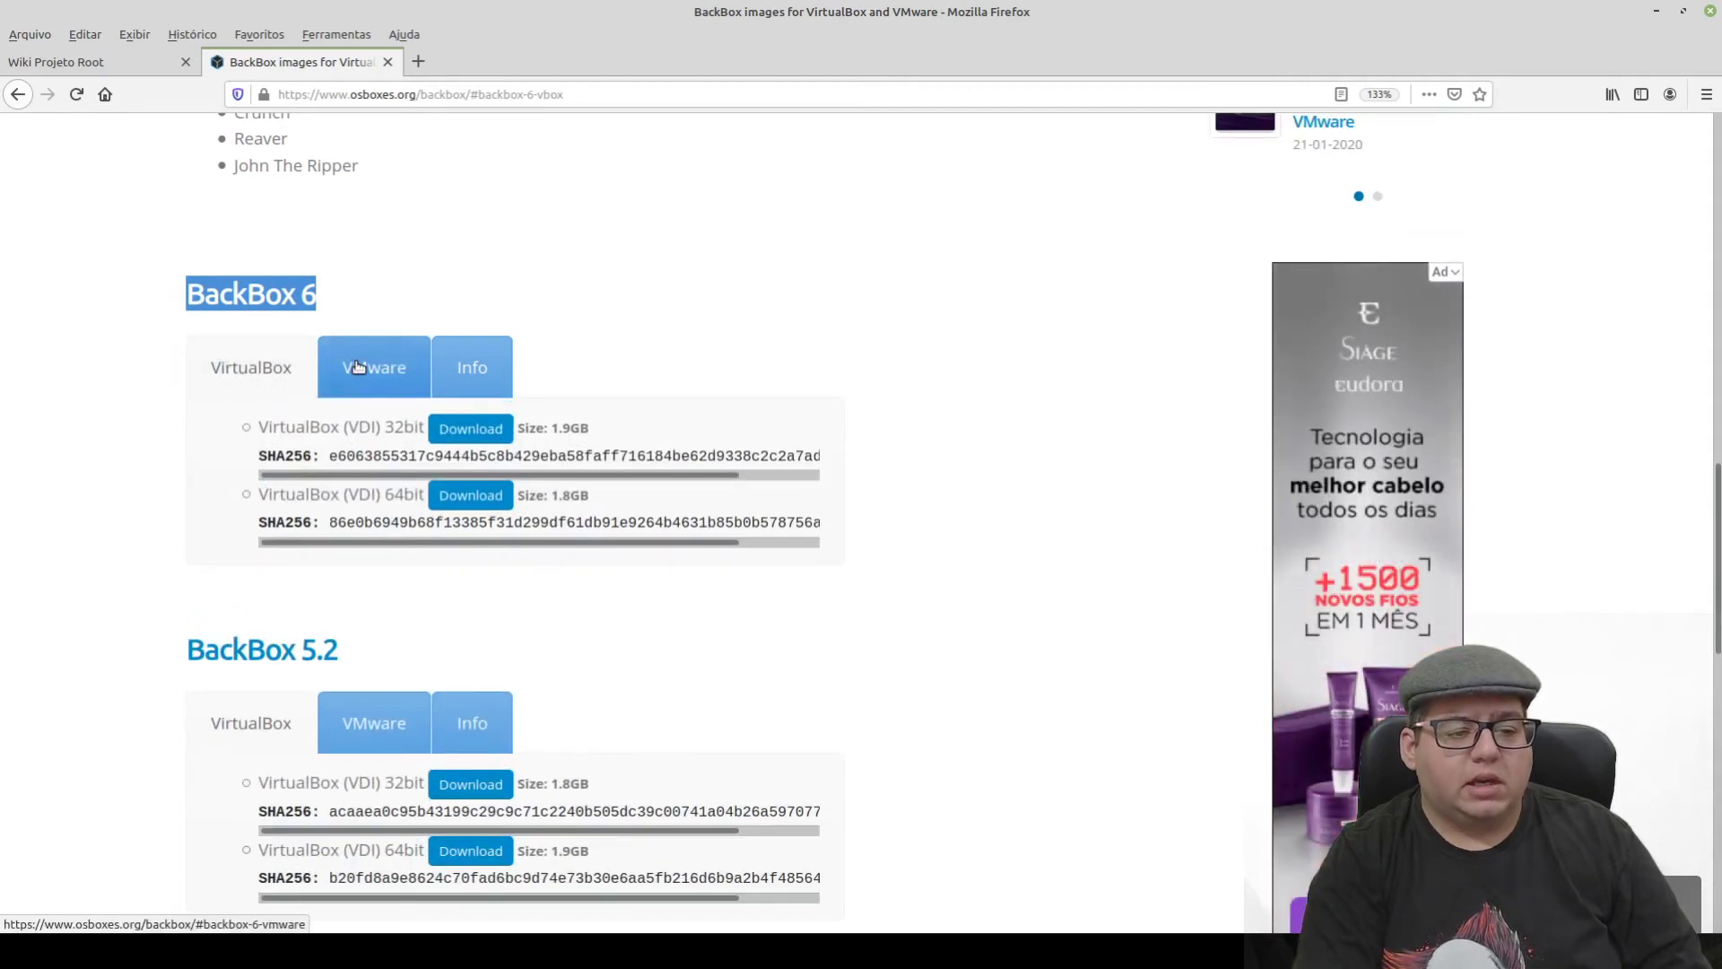
left_click(355, 371)
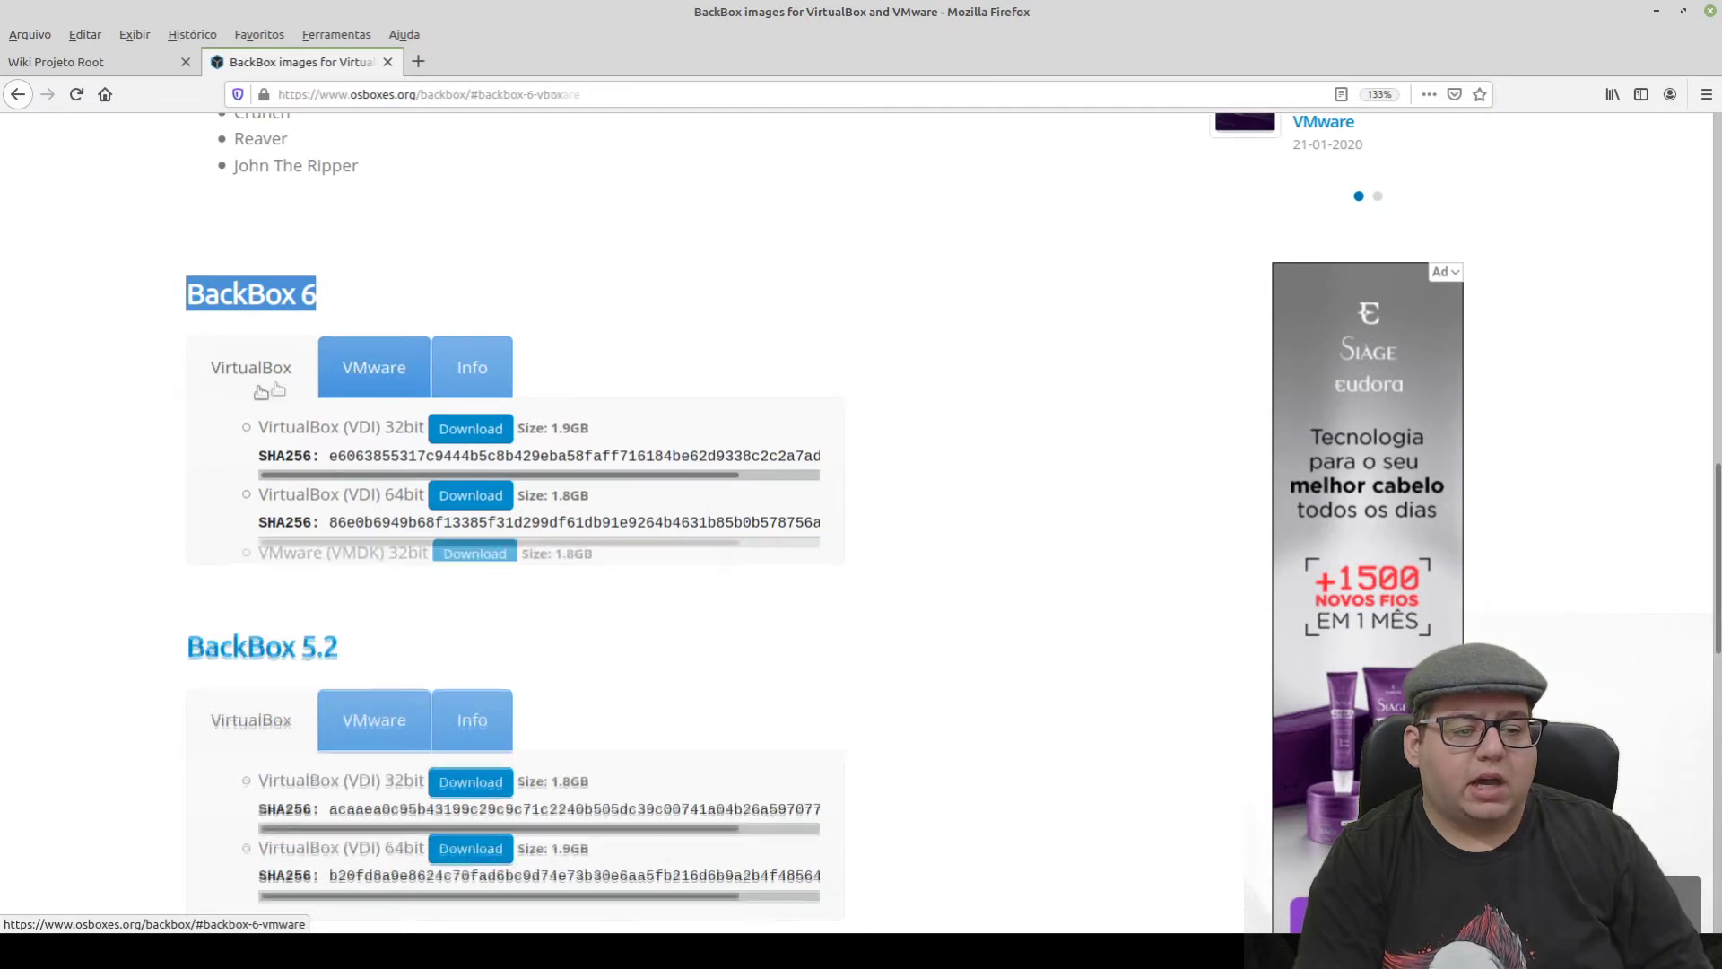
left_click(260, 368)
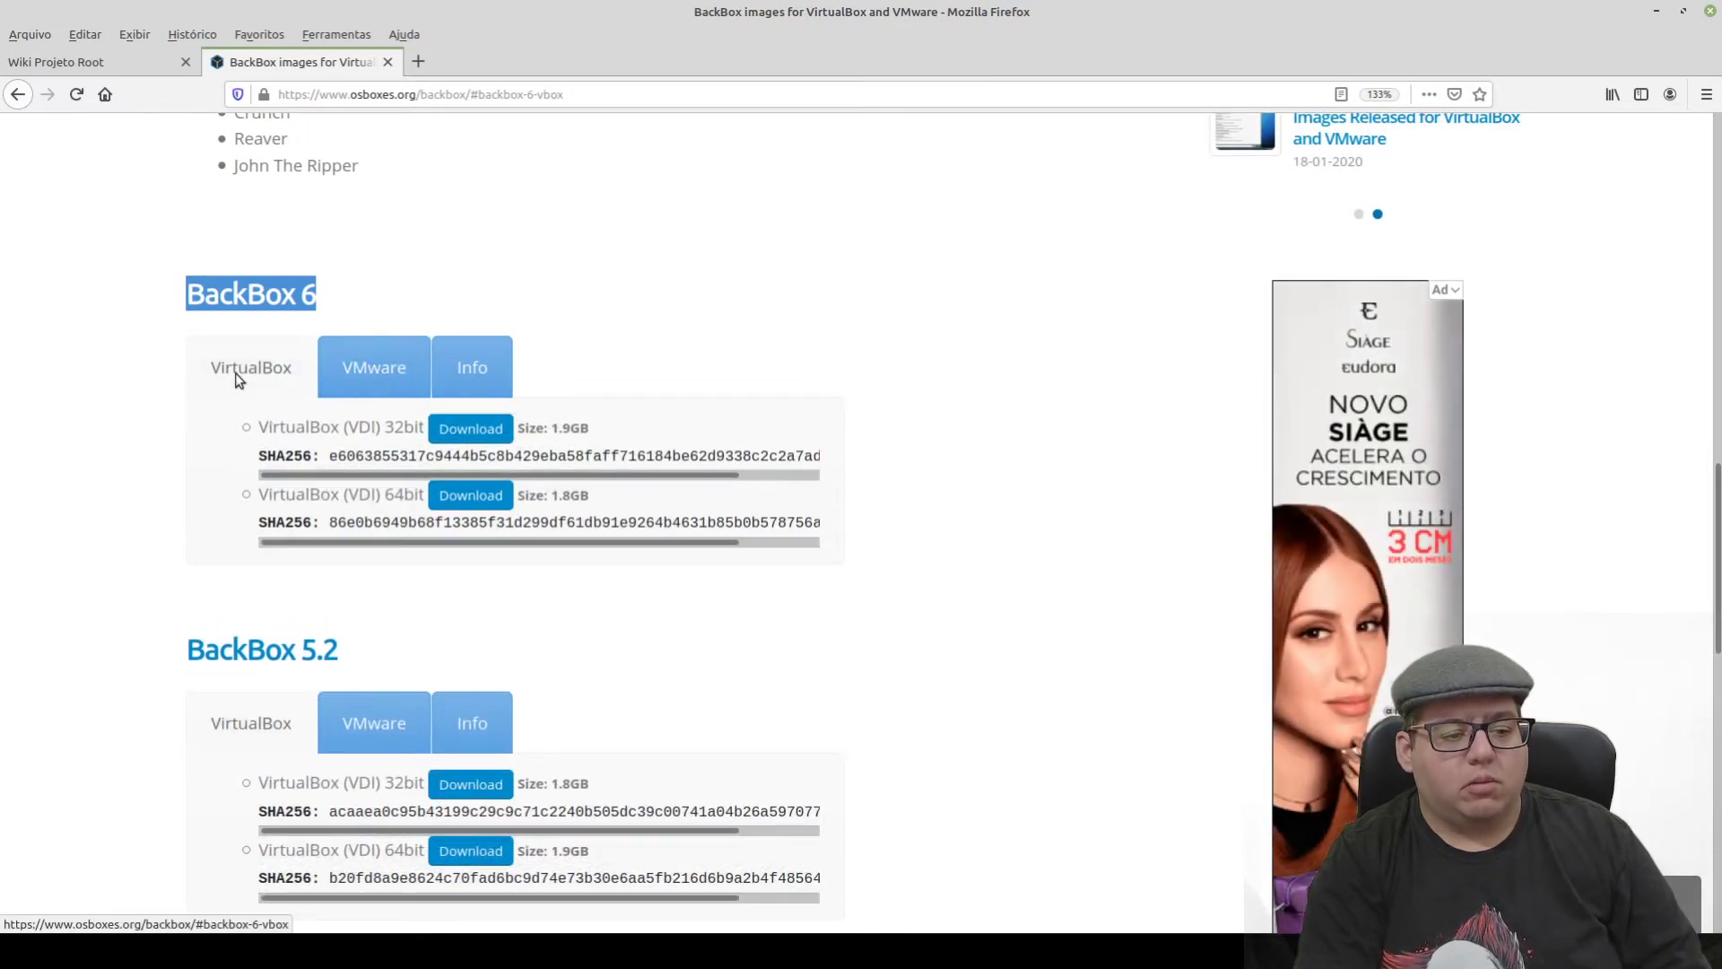
left_click_drag(423, 495, 256, 496)
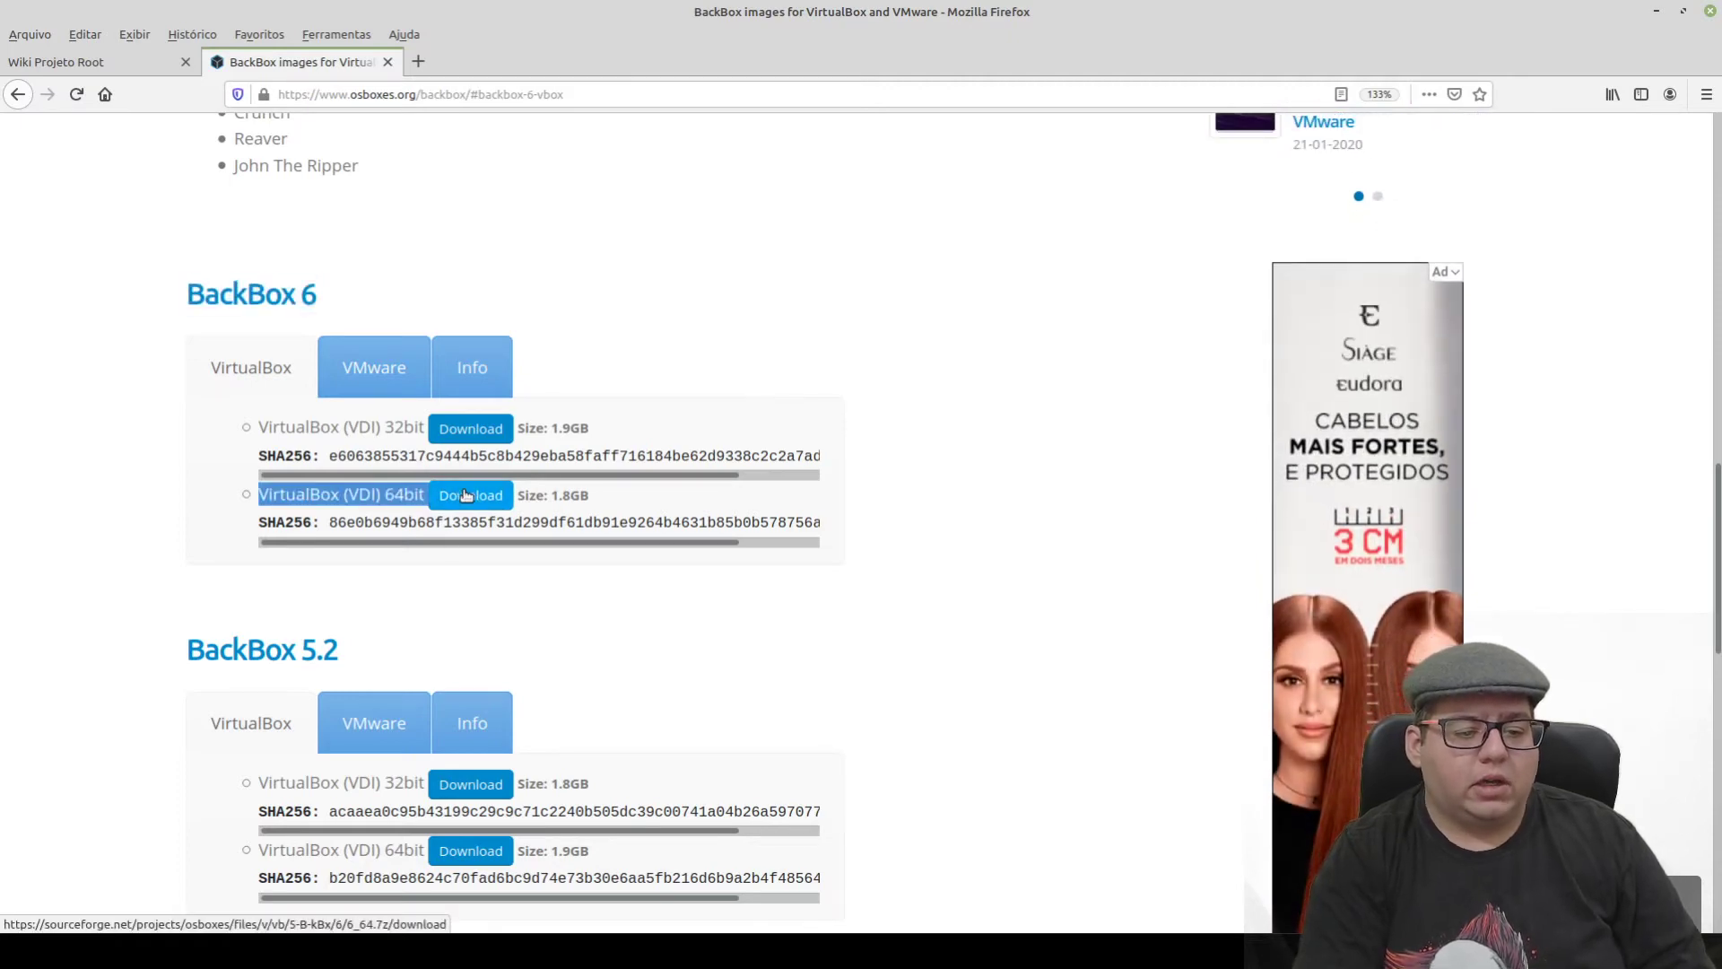
- Download the BackBox 6 VDI 64bit archive 6_64.7z to disk and check its progress
left_click(465, 495)
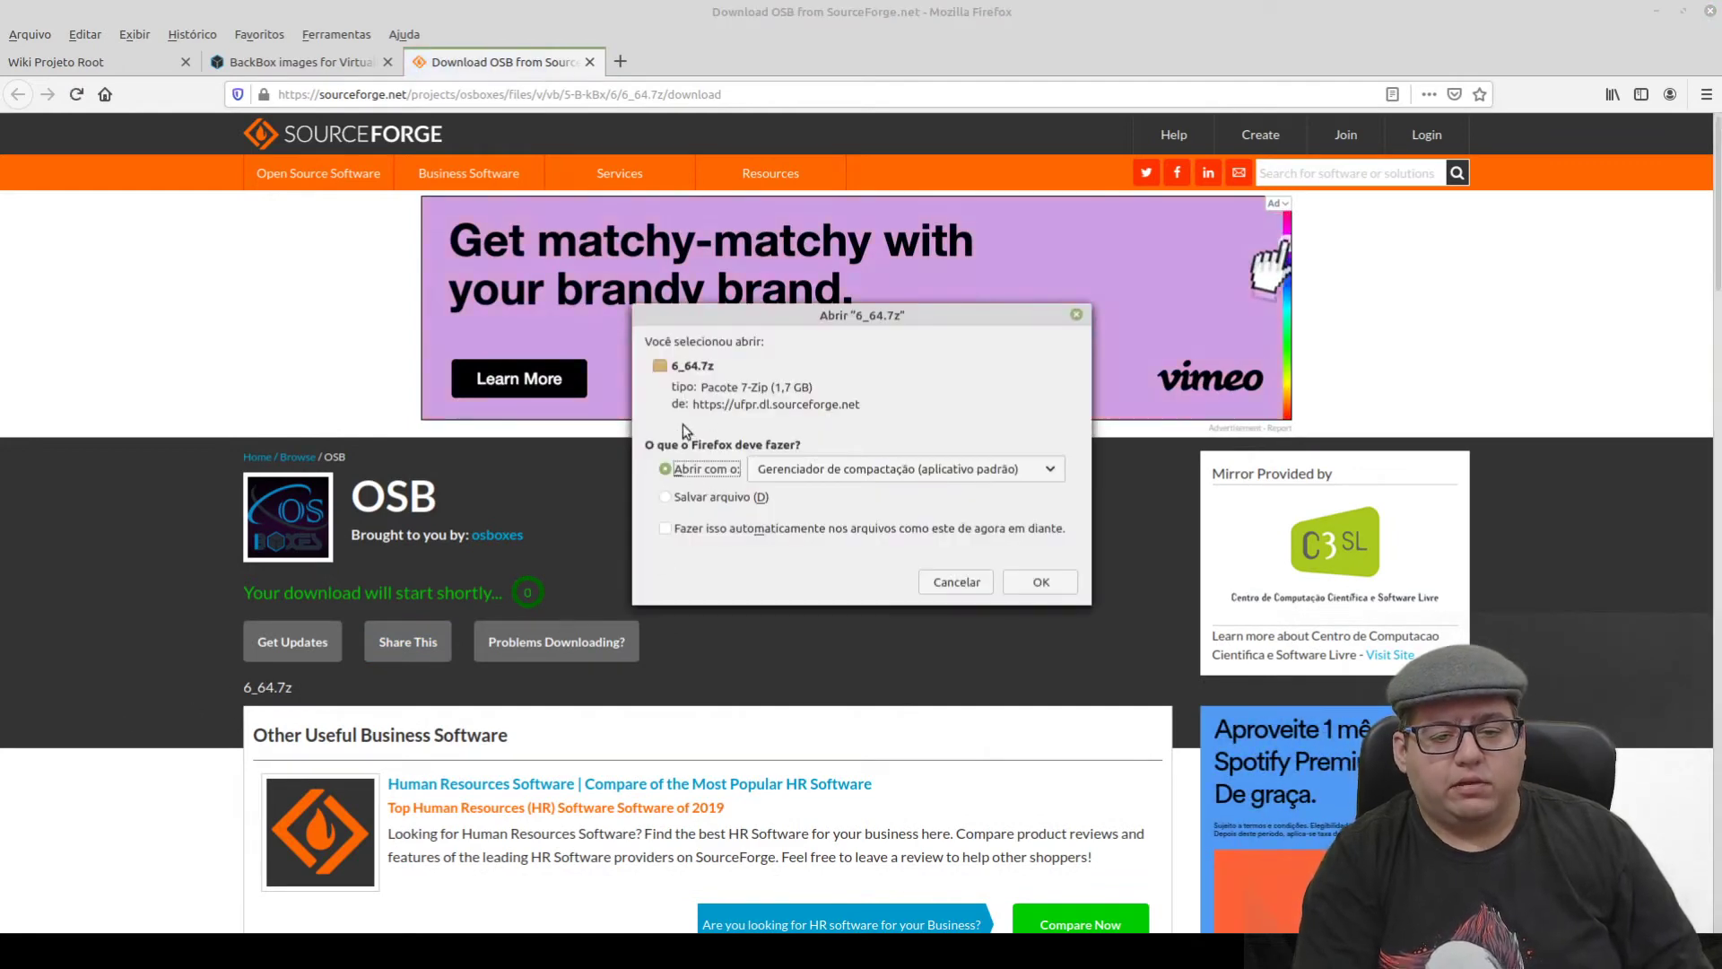
left_click(698, 496)
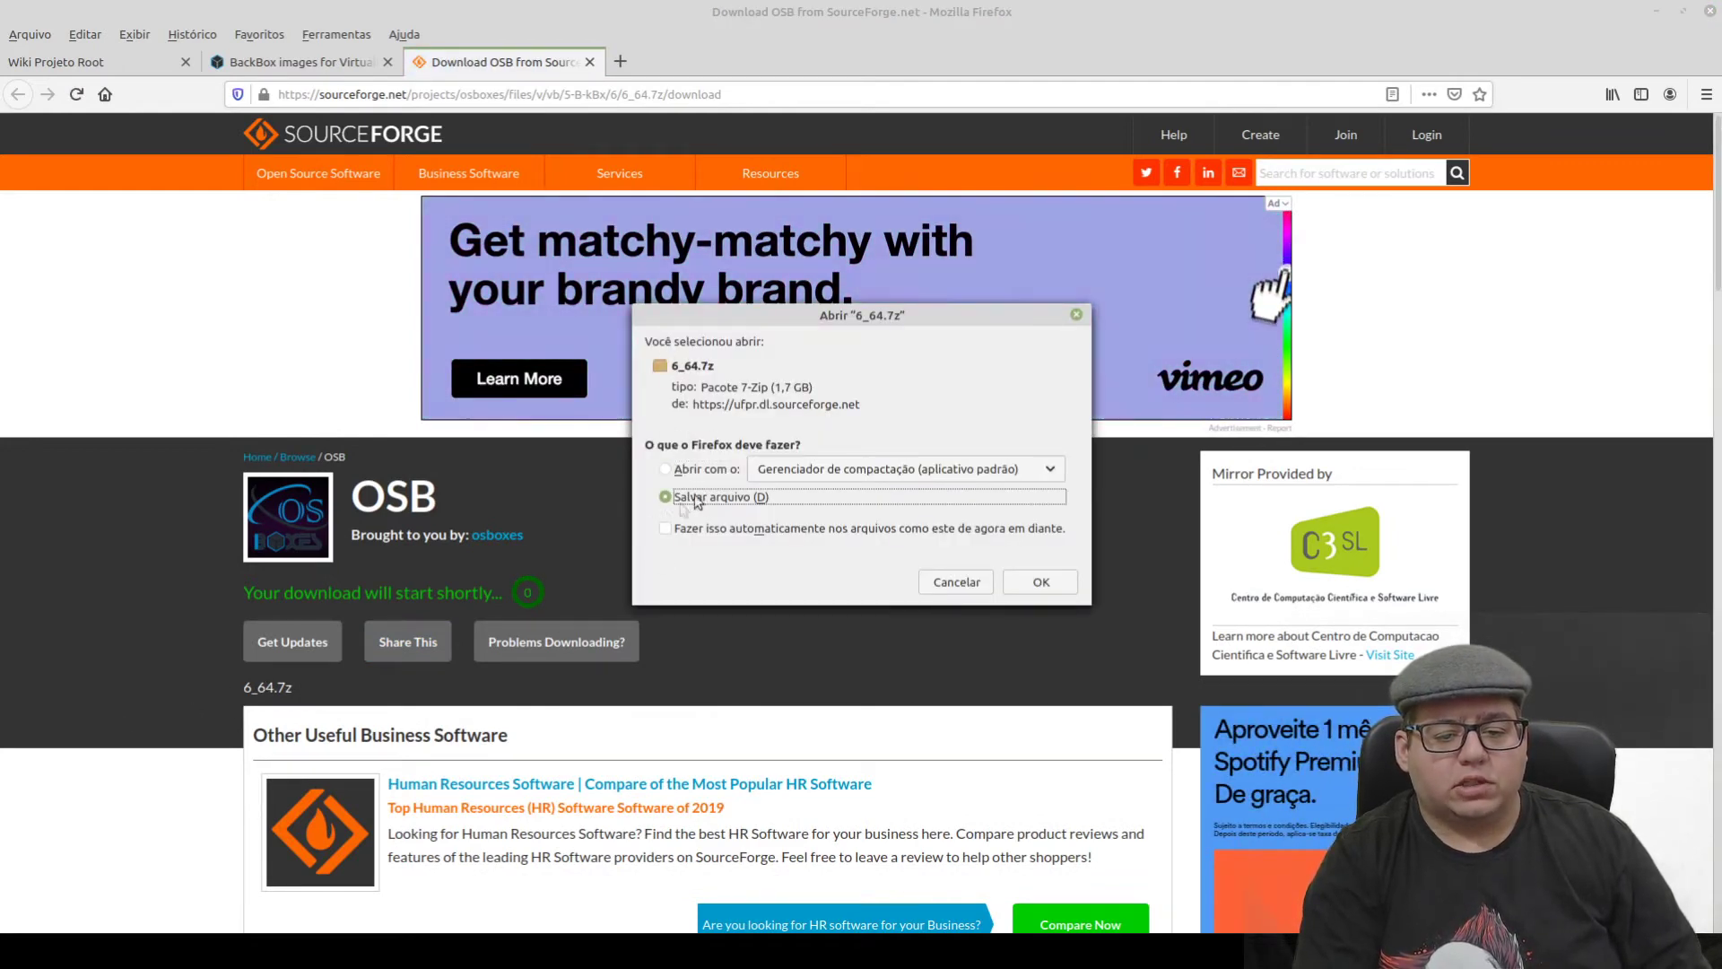
left_click(1040, 583)
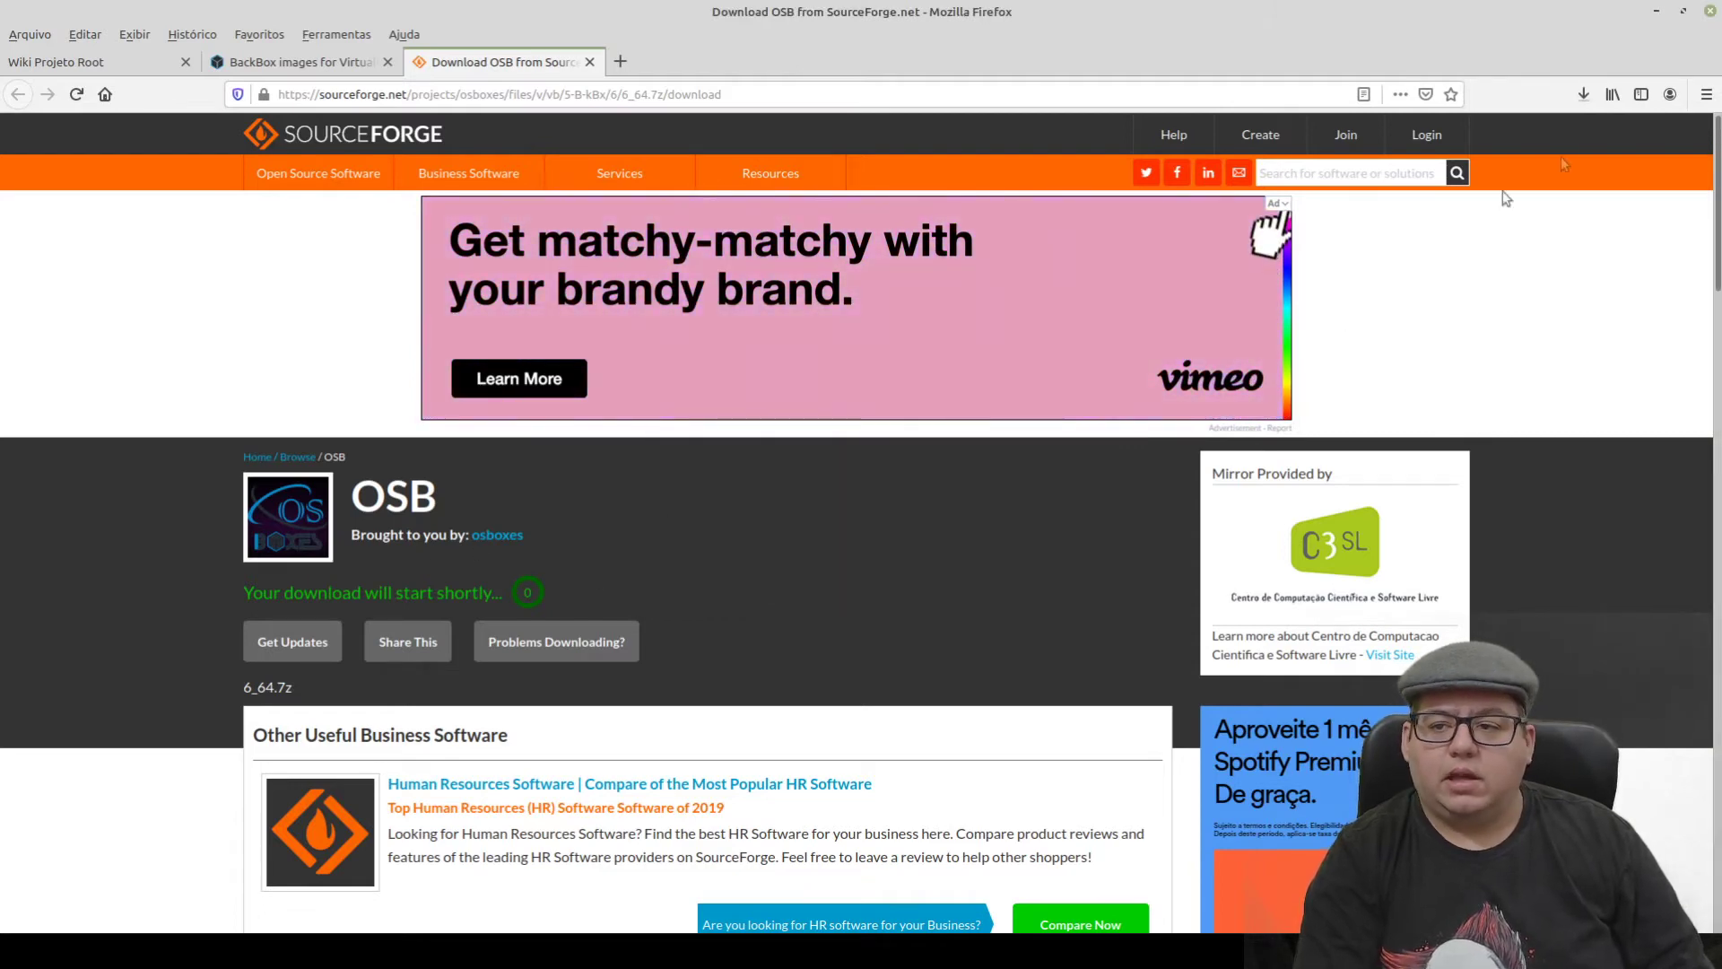
left_click(1585, 95)
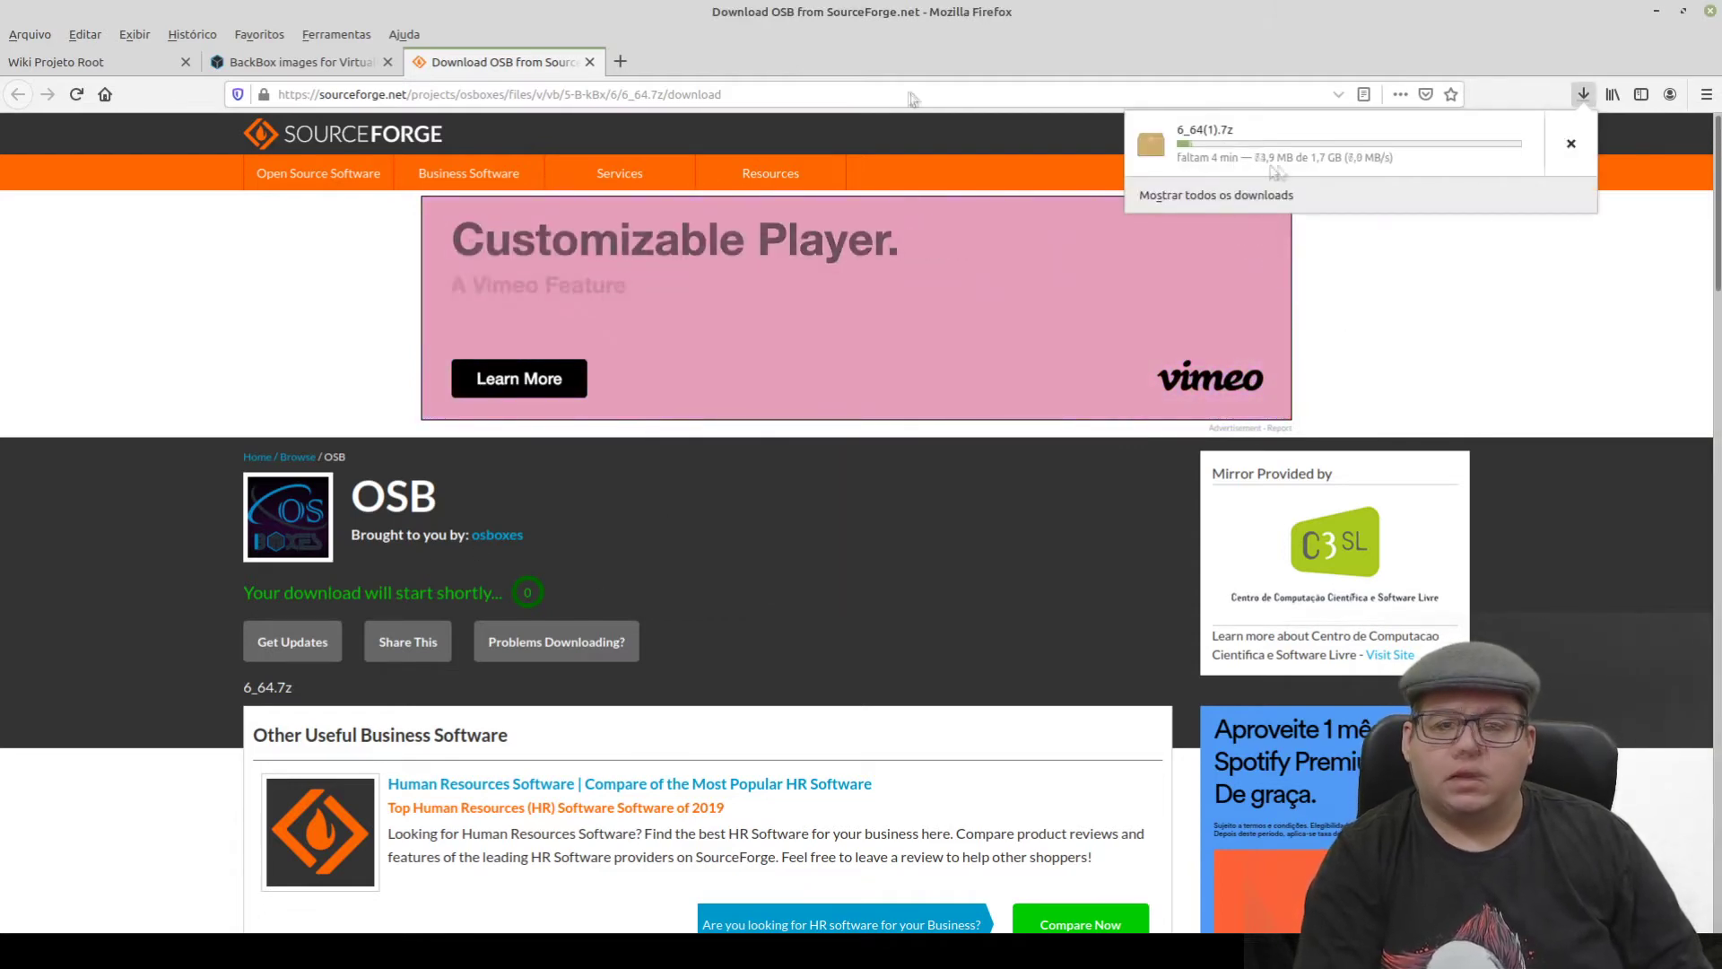
left_click(1004, 56)
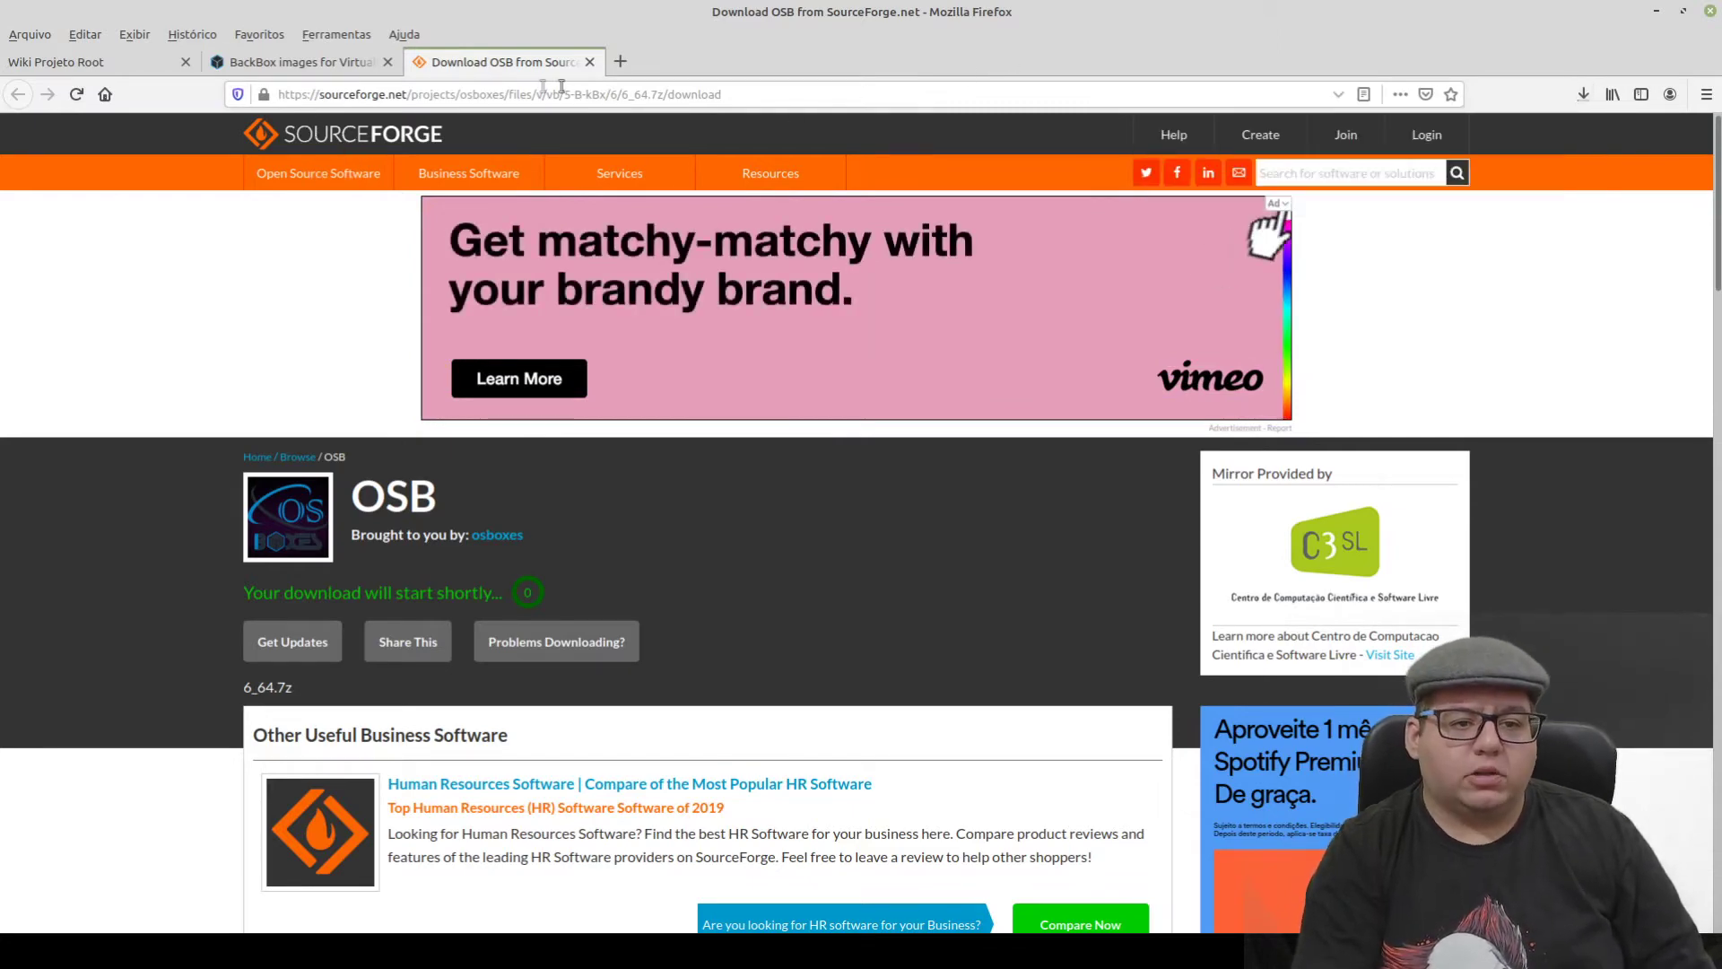
- Close the SourceForge tab, dismiss the Support Project popup, and show the BackBox 6 Info tab
left_click(589, 61)
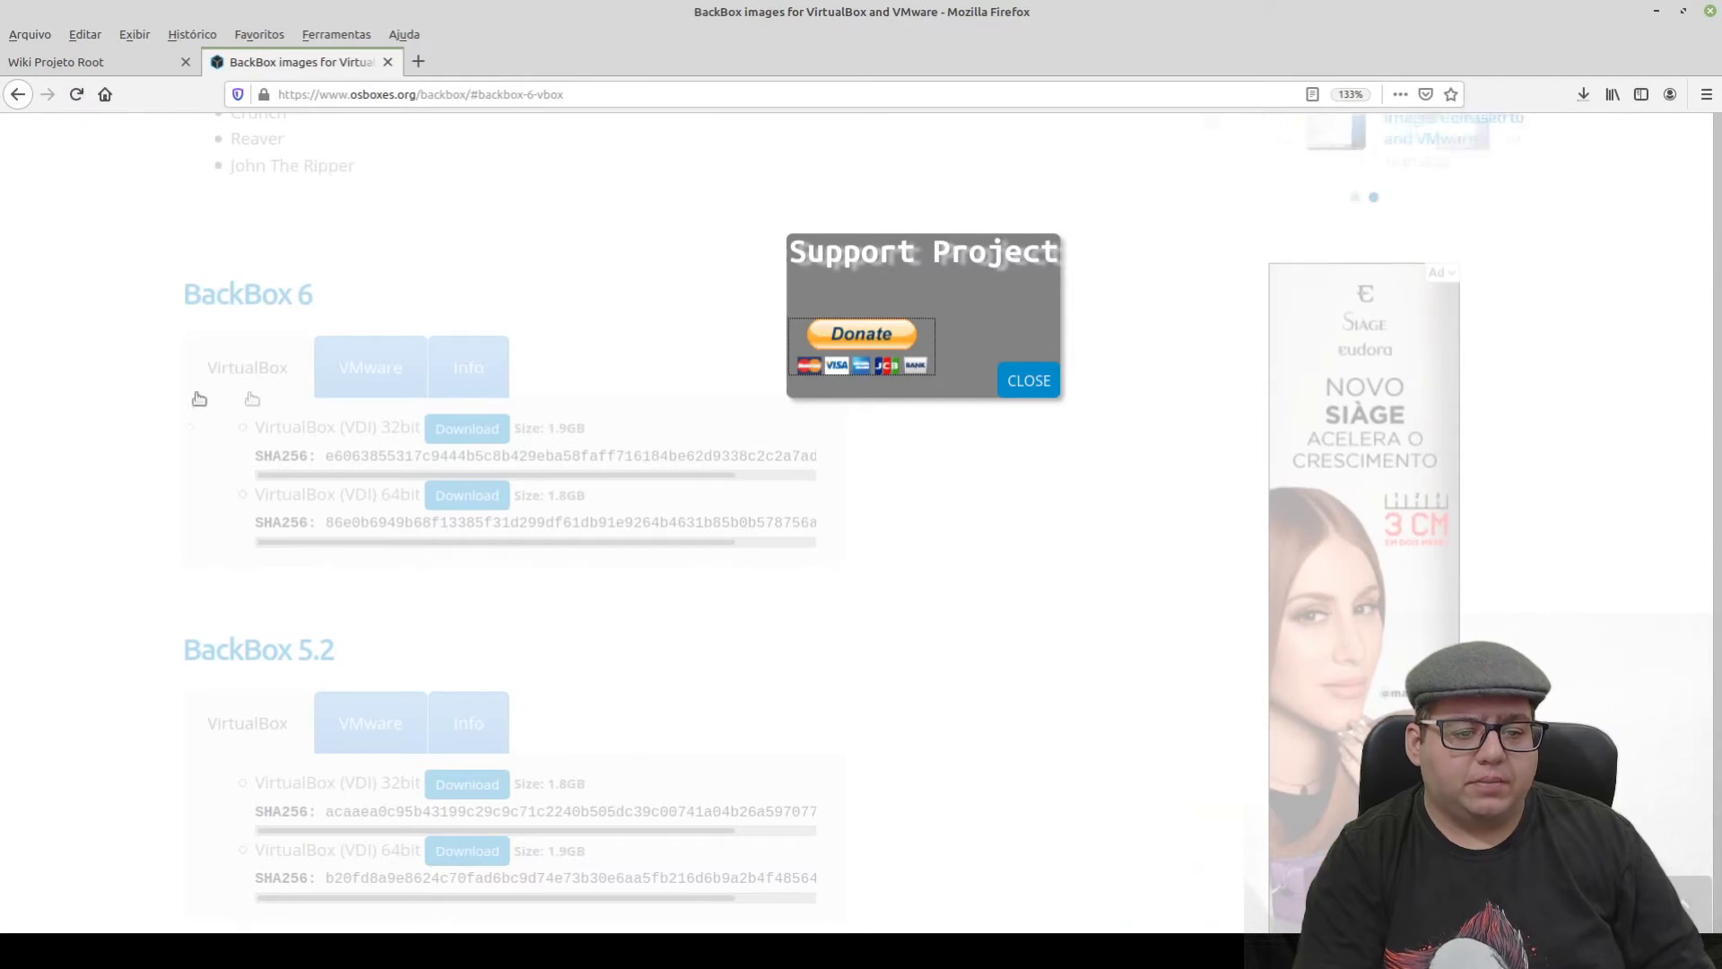
left_click(230, 368)
left_click(461, 376)
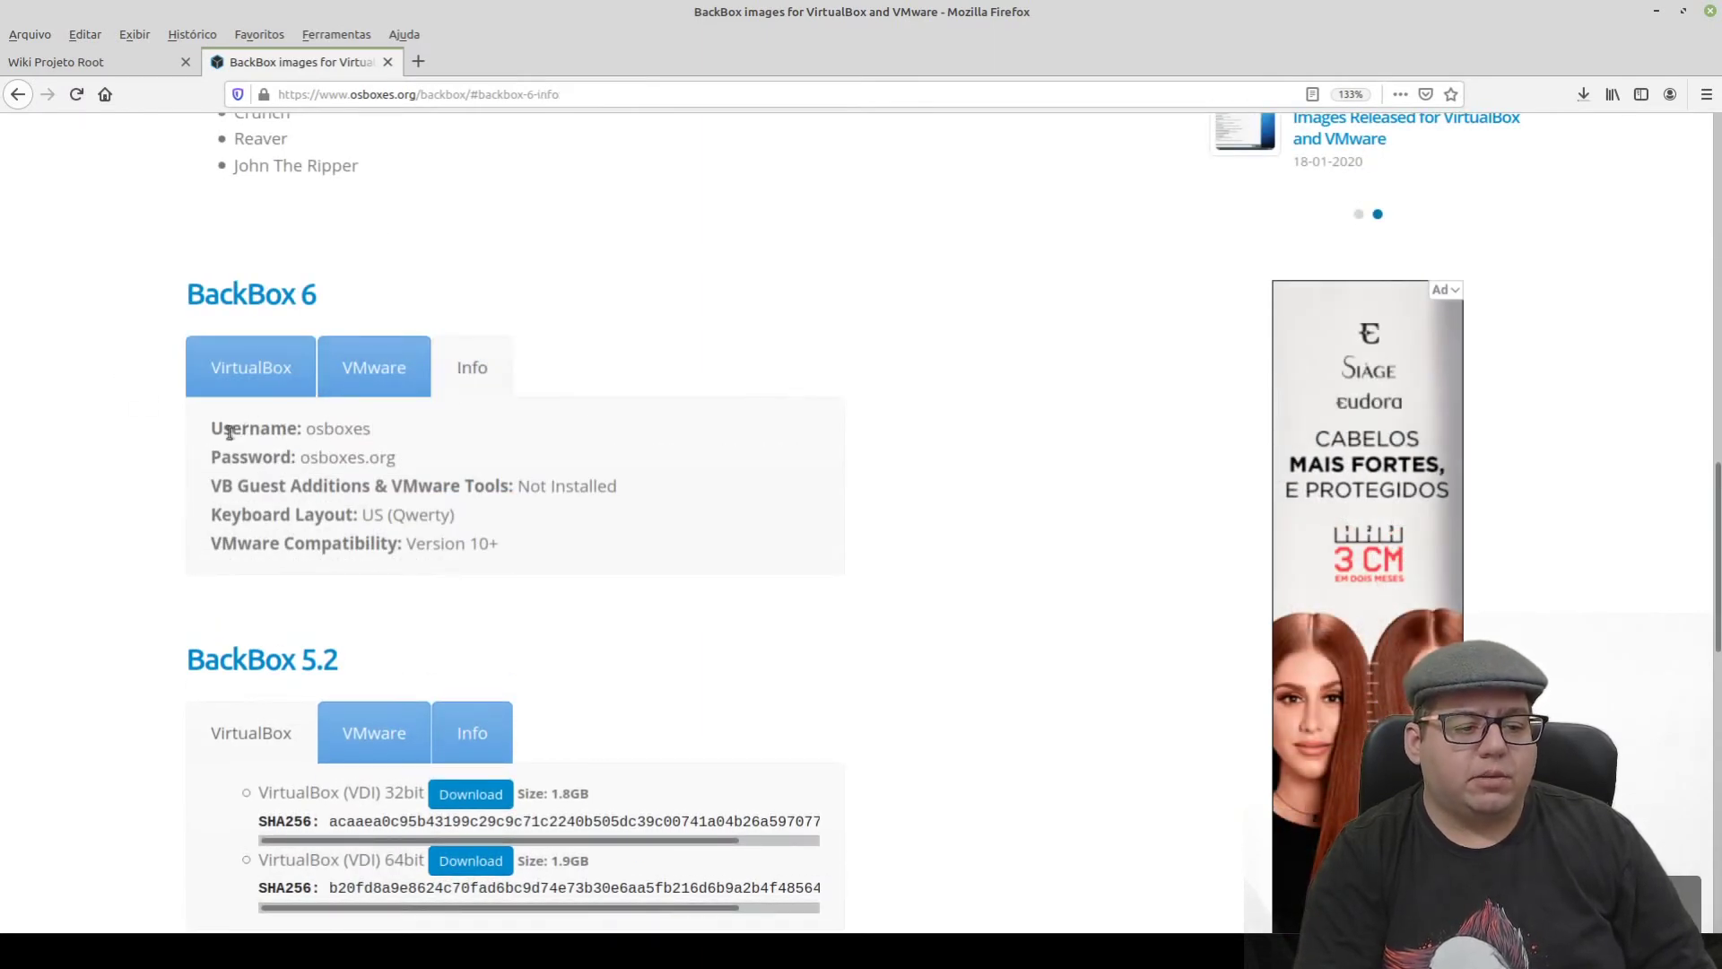
- Highlight the BackBox 6 default username and password values
left_click_drag(212, 425, 372, 432)
left_click_drag(212, 460, 404, 459)
left_click(413, 474)
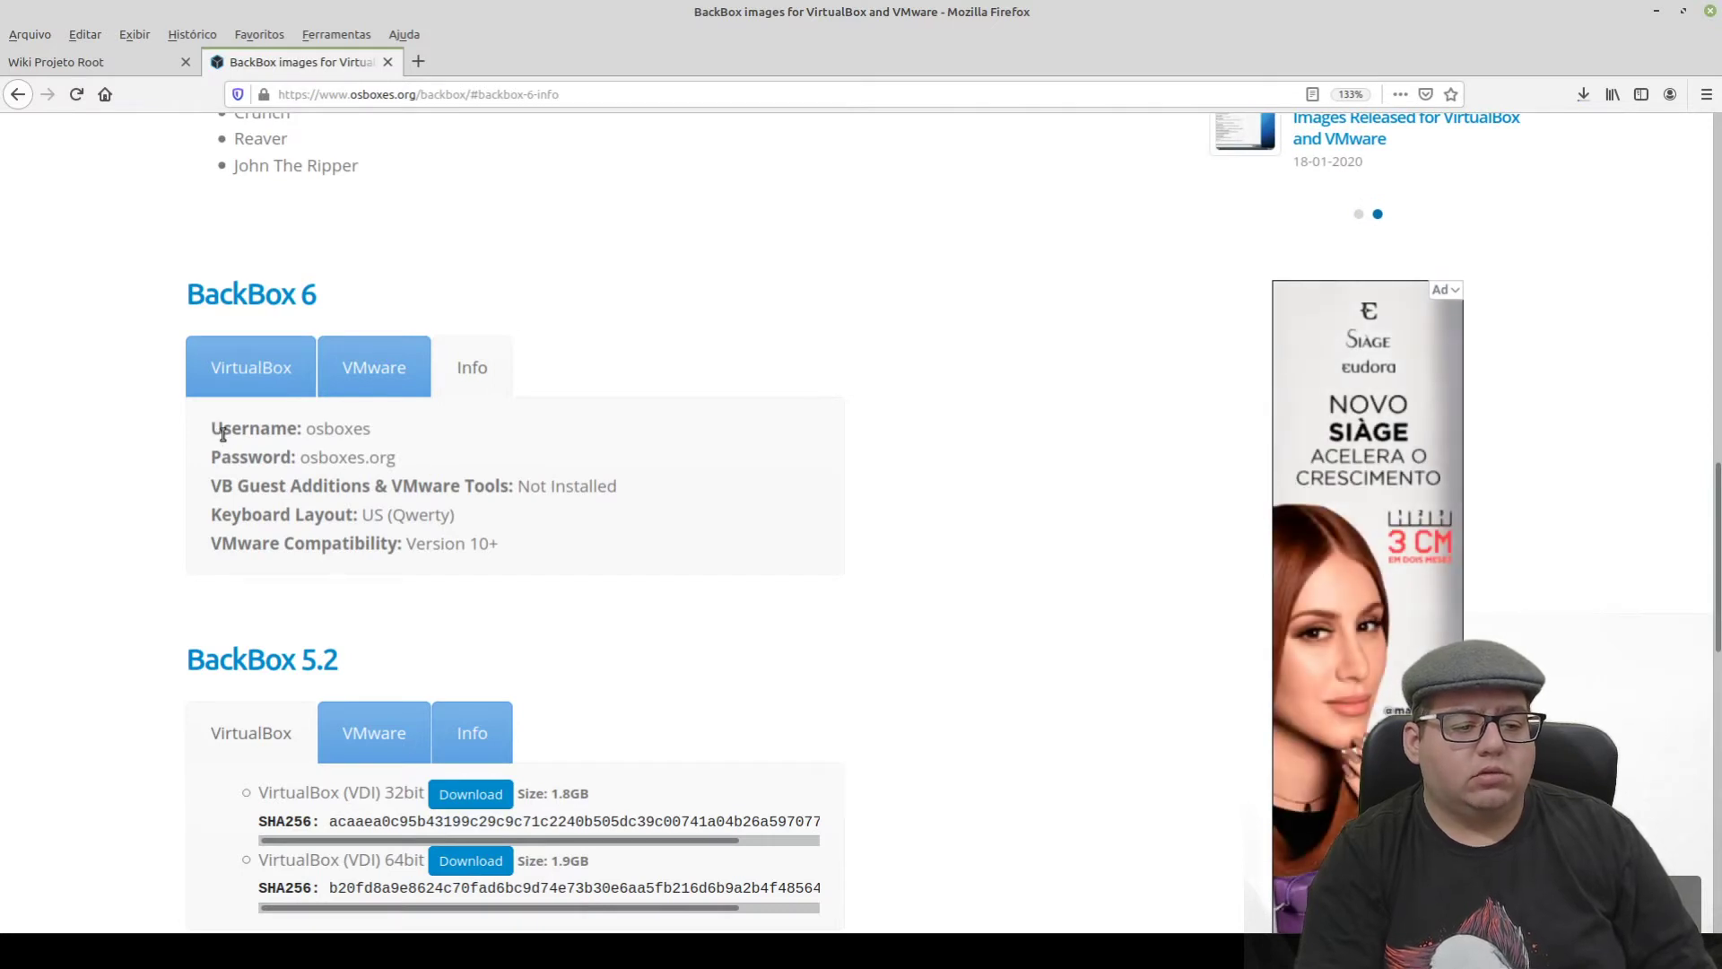
left_click_drag(213, 434, 387, 447)
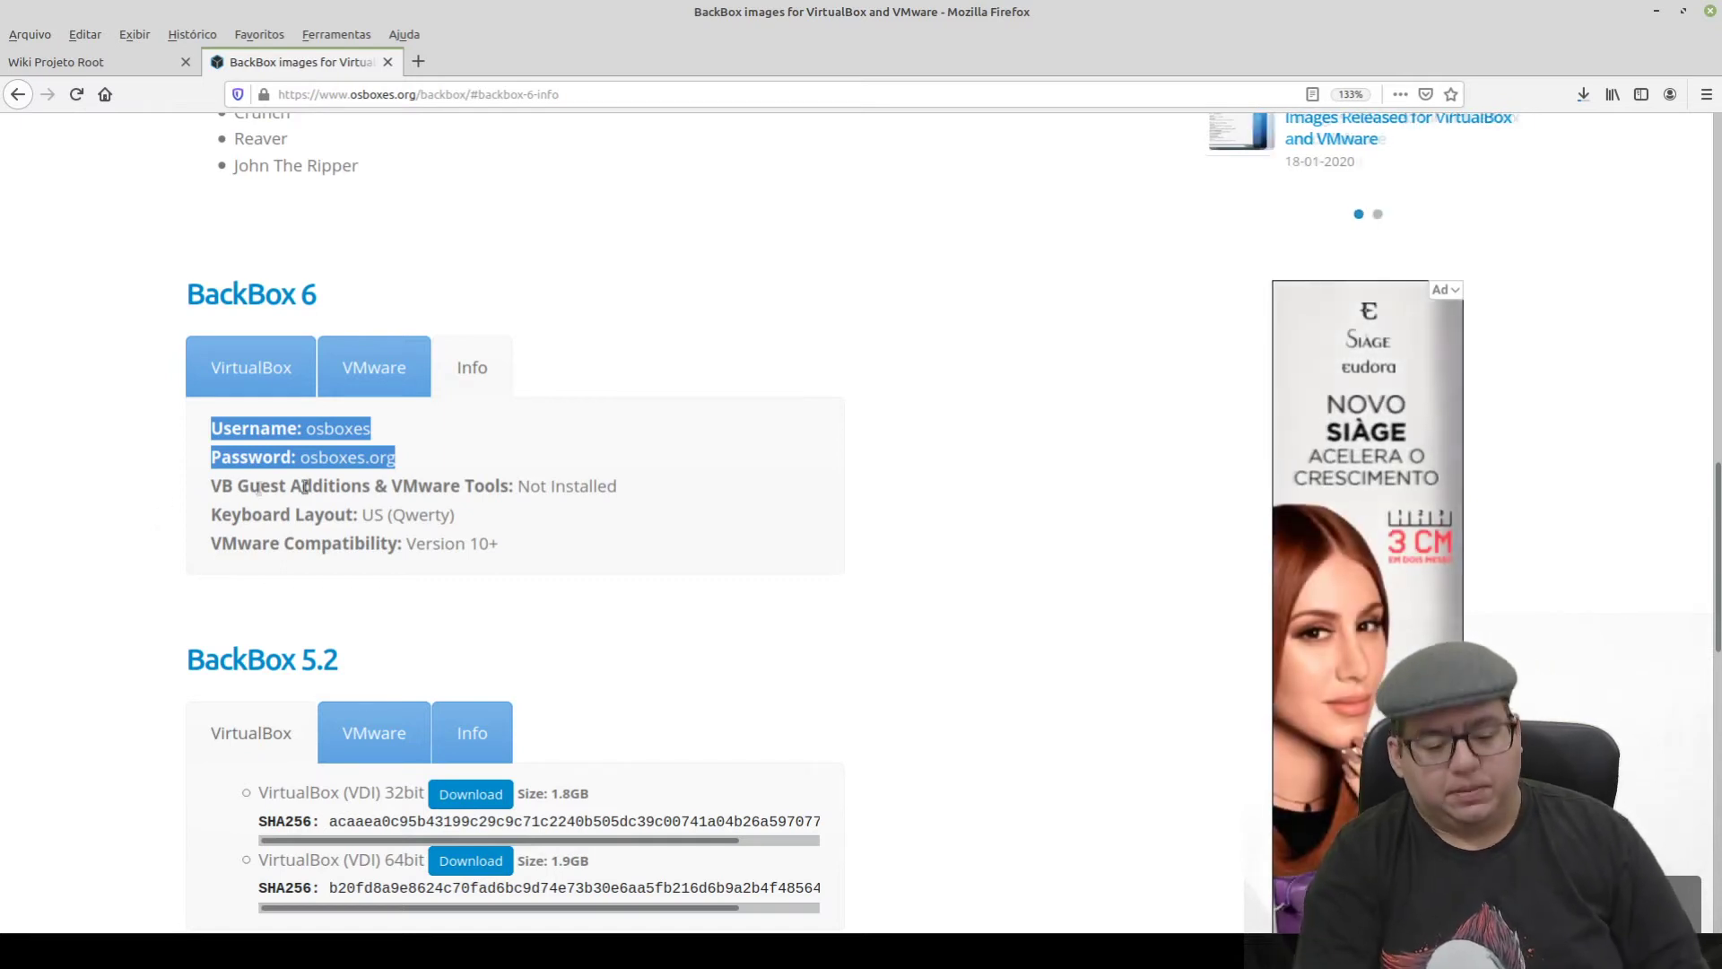
left_click(773, 503)
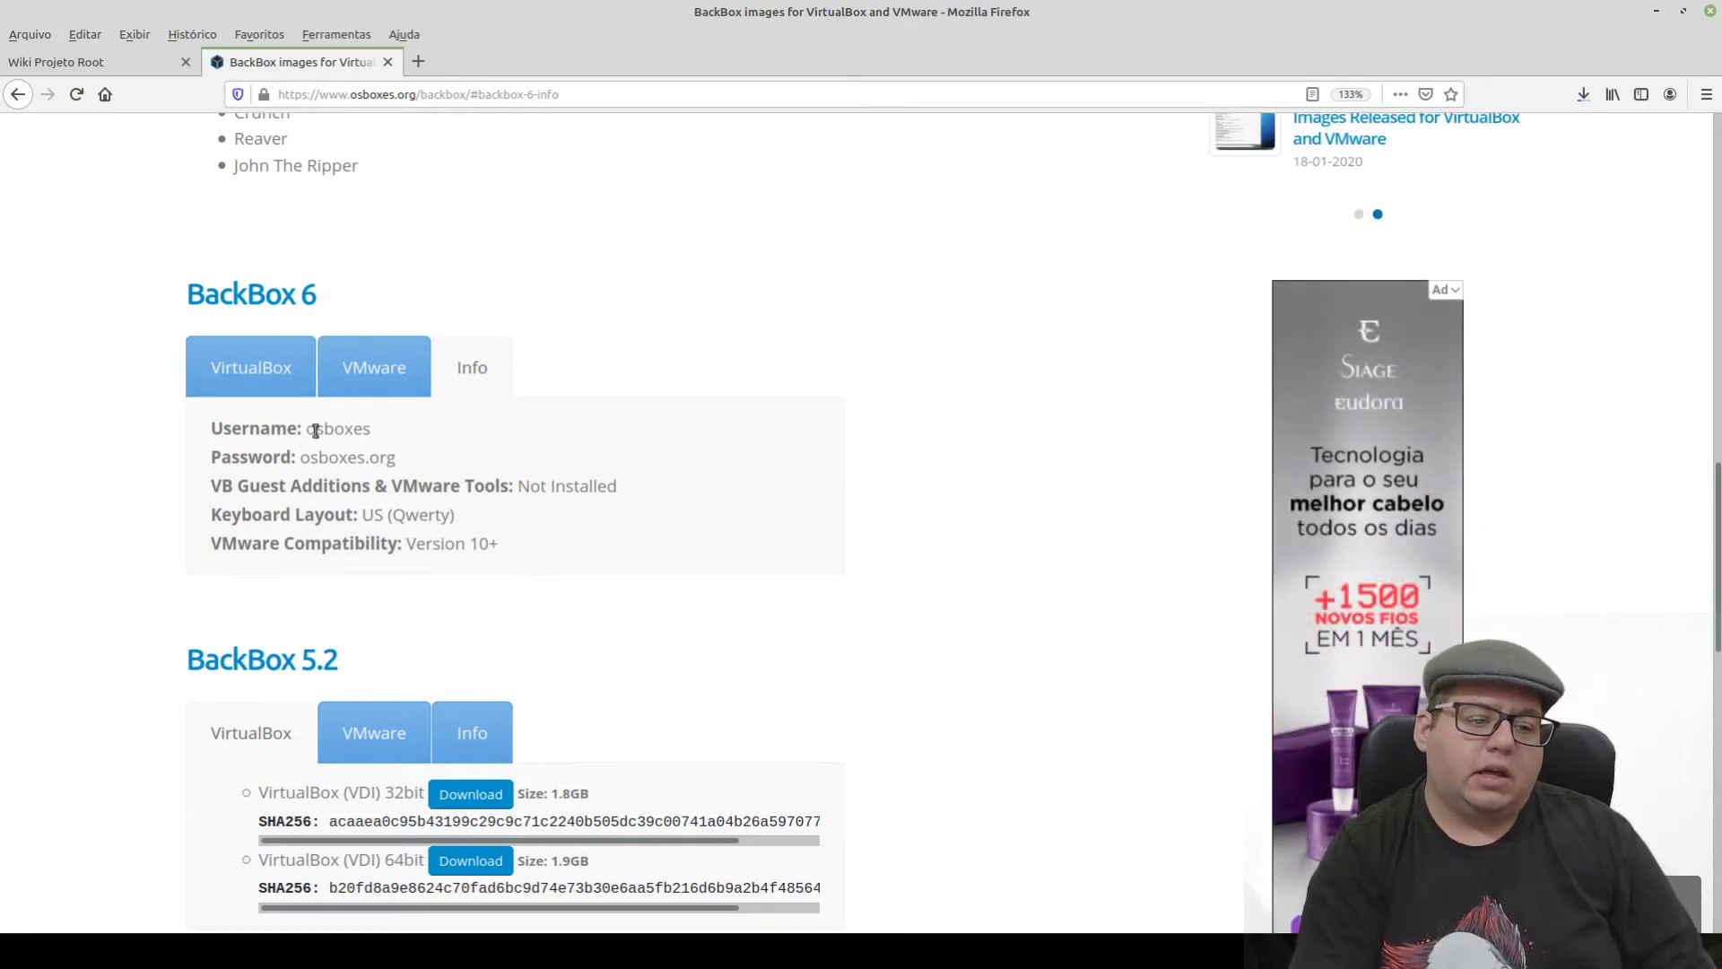
double_click(350, 430)
left_click_drag(301, 459, 396, 459)
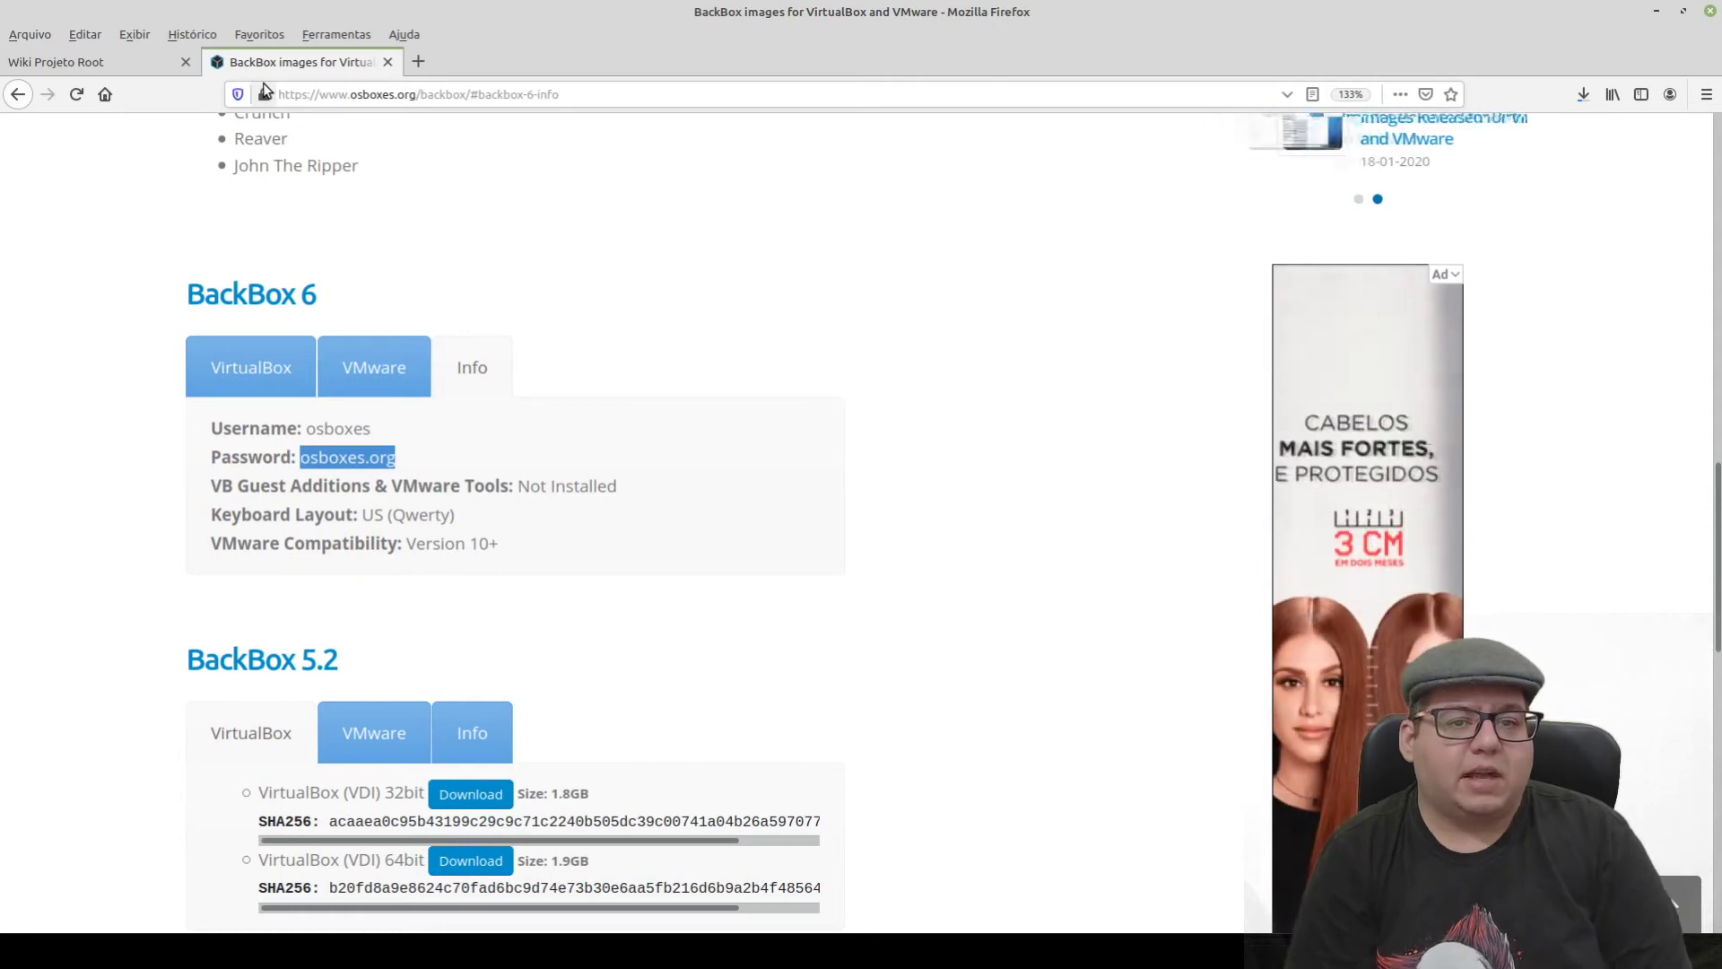
- Minimize Firefox and extract the 6_64.7z archive here in the VirtualBox VMs folder
left_click(1657, 11)
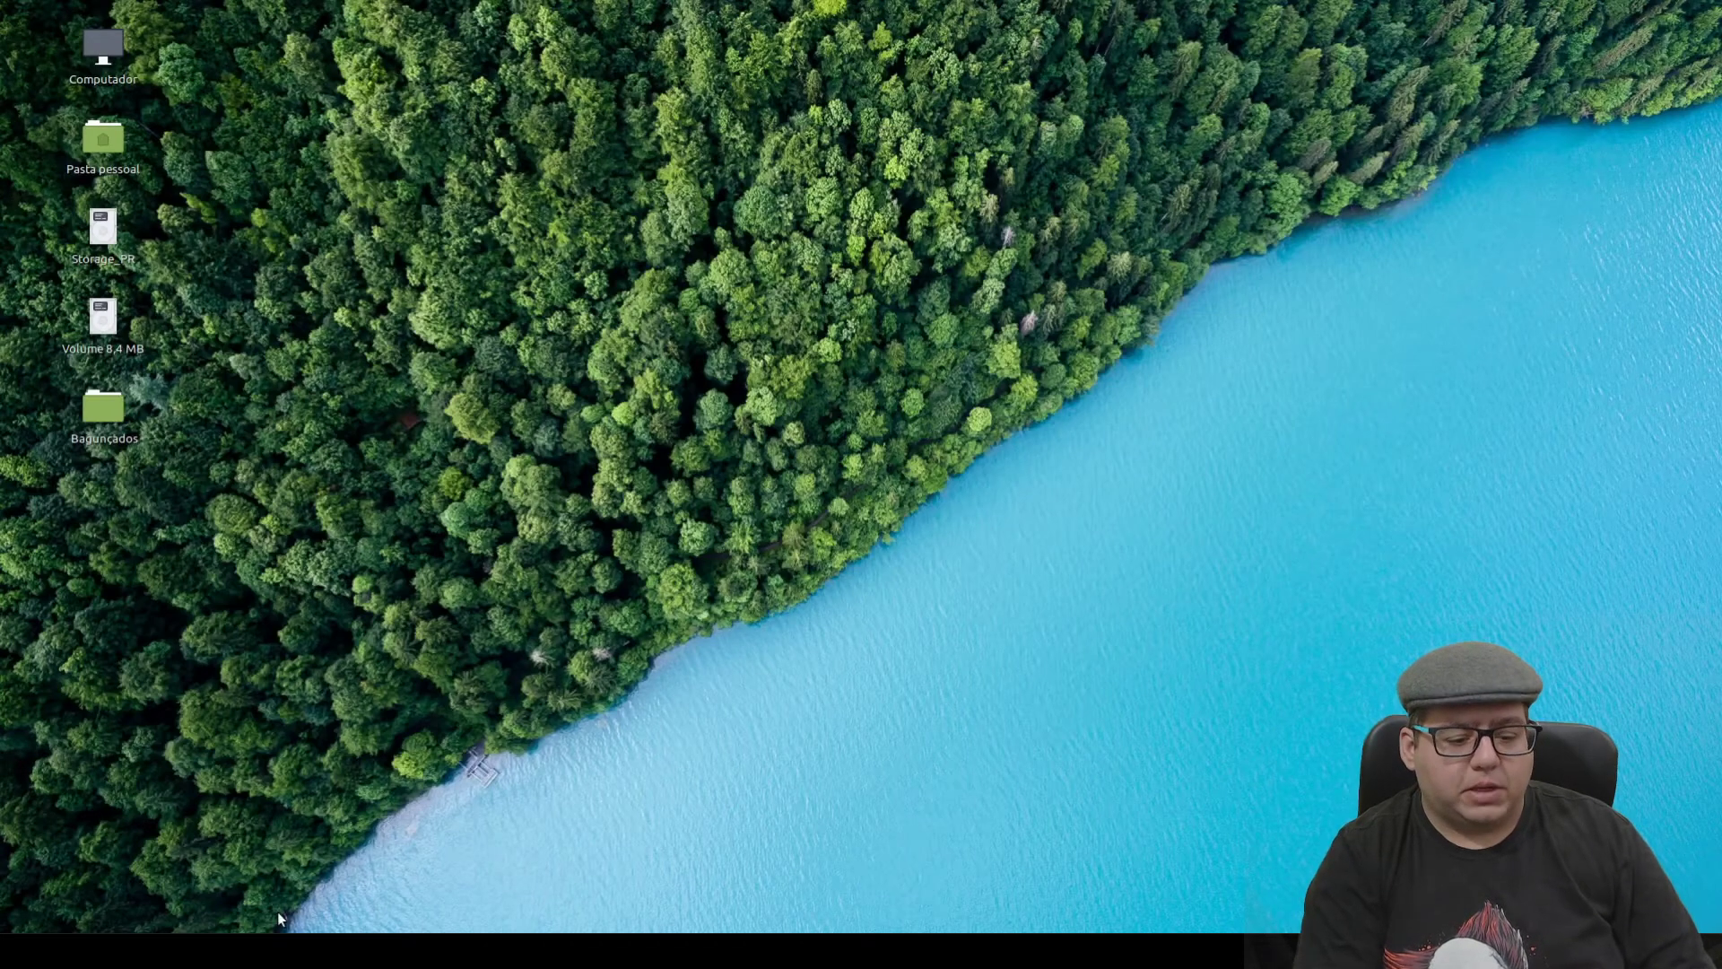
left_click(386, 951)
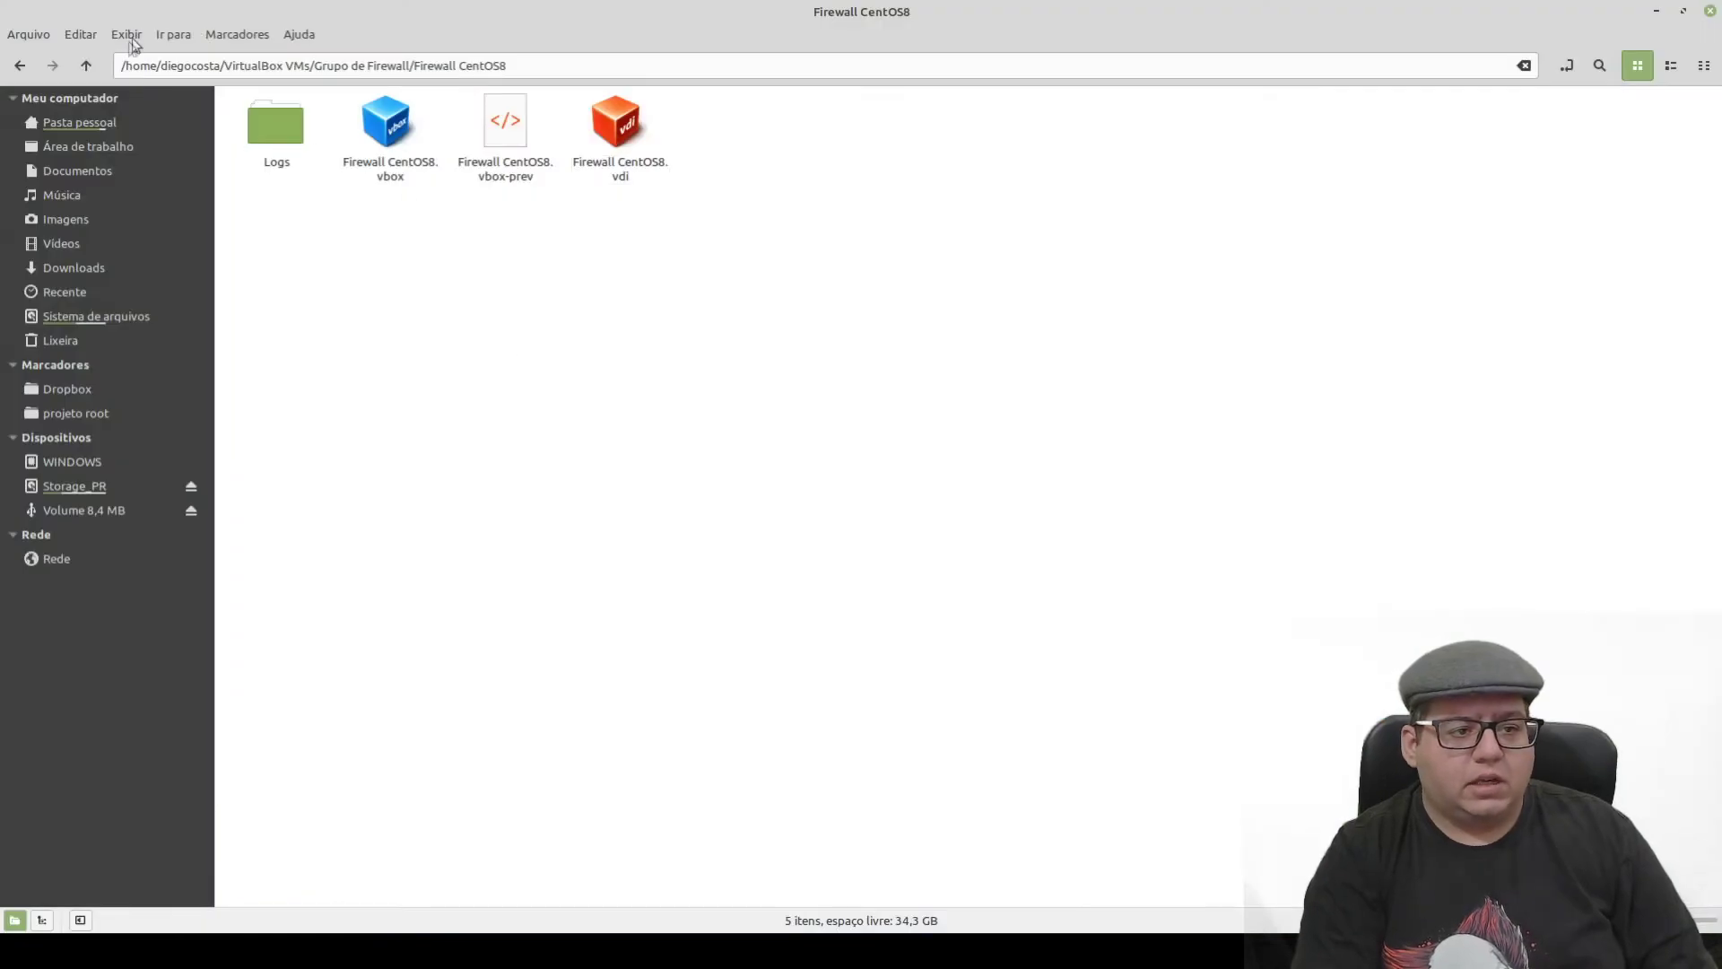
left_click(86, 66)
left_click(87, 66)
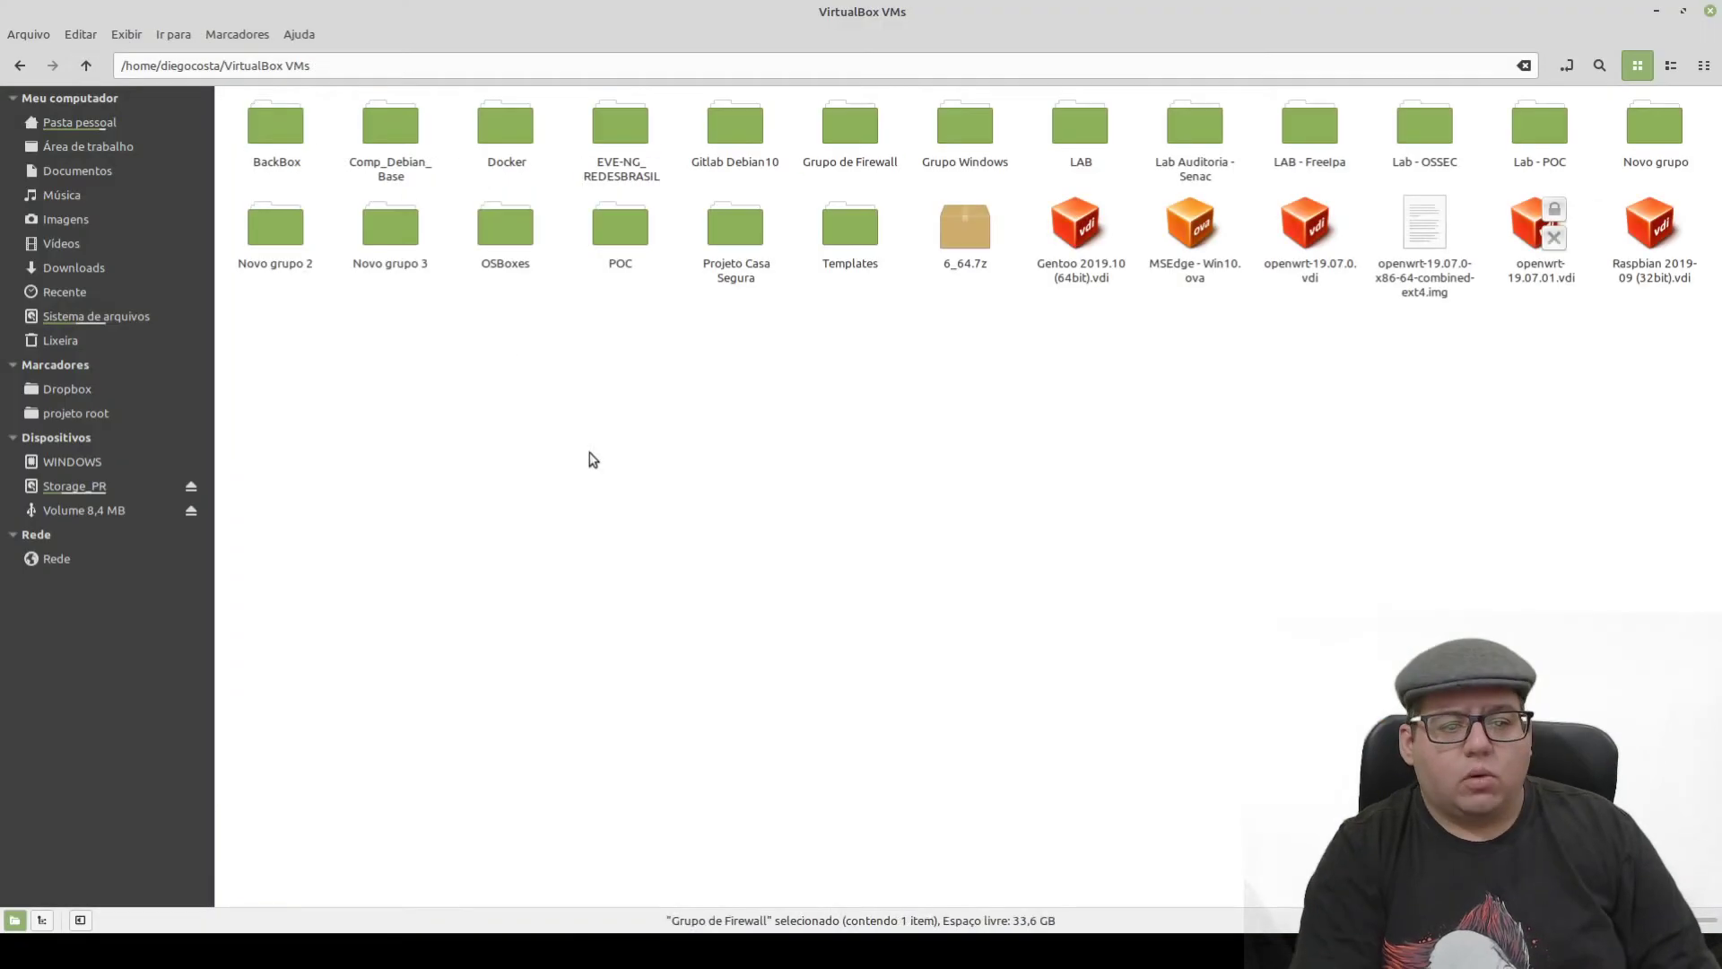
left_click(962, 232)
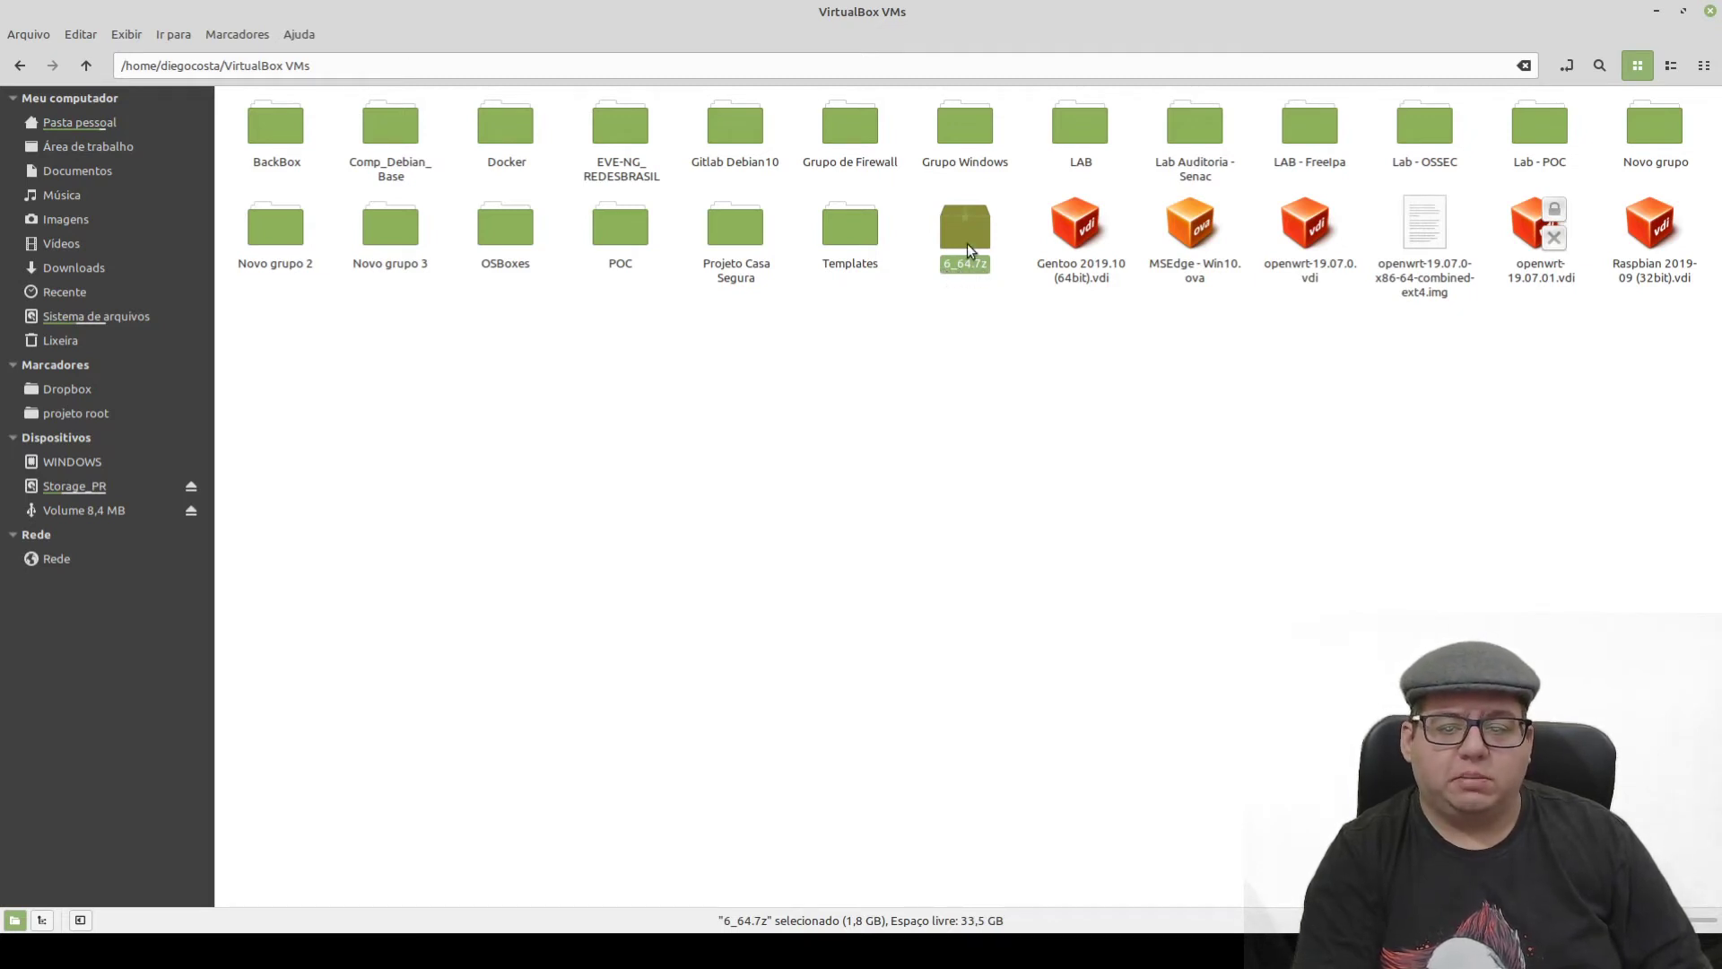
right_click(967, 244)
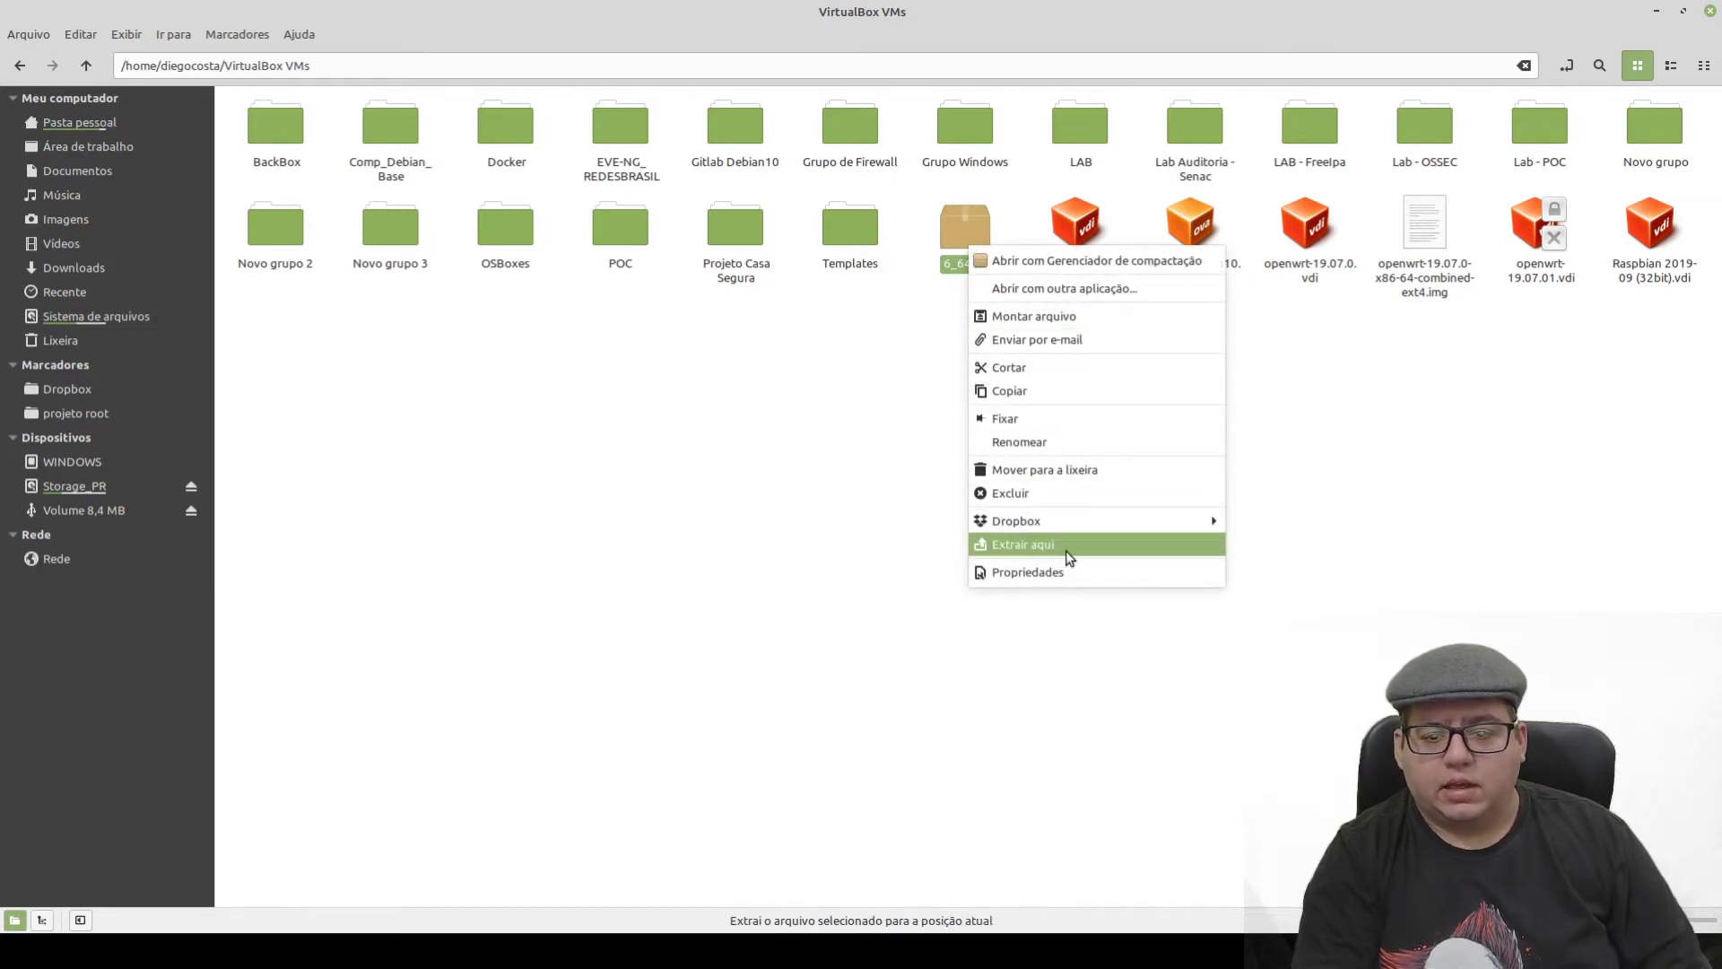
left_click(1023, 545)
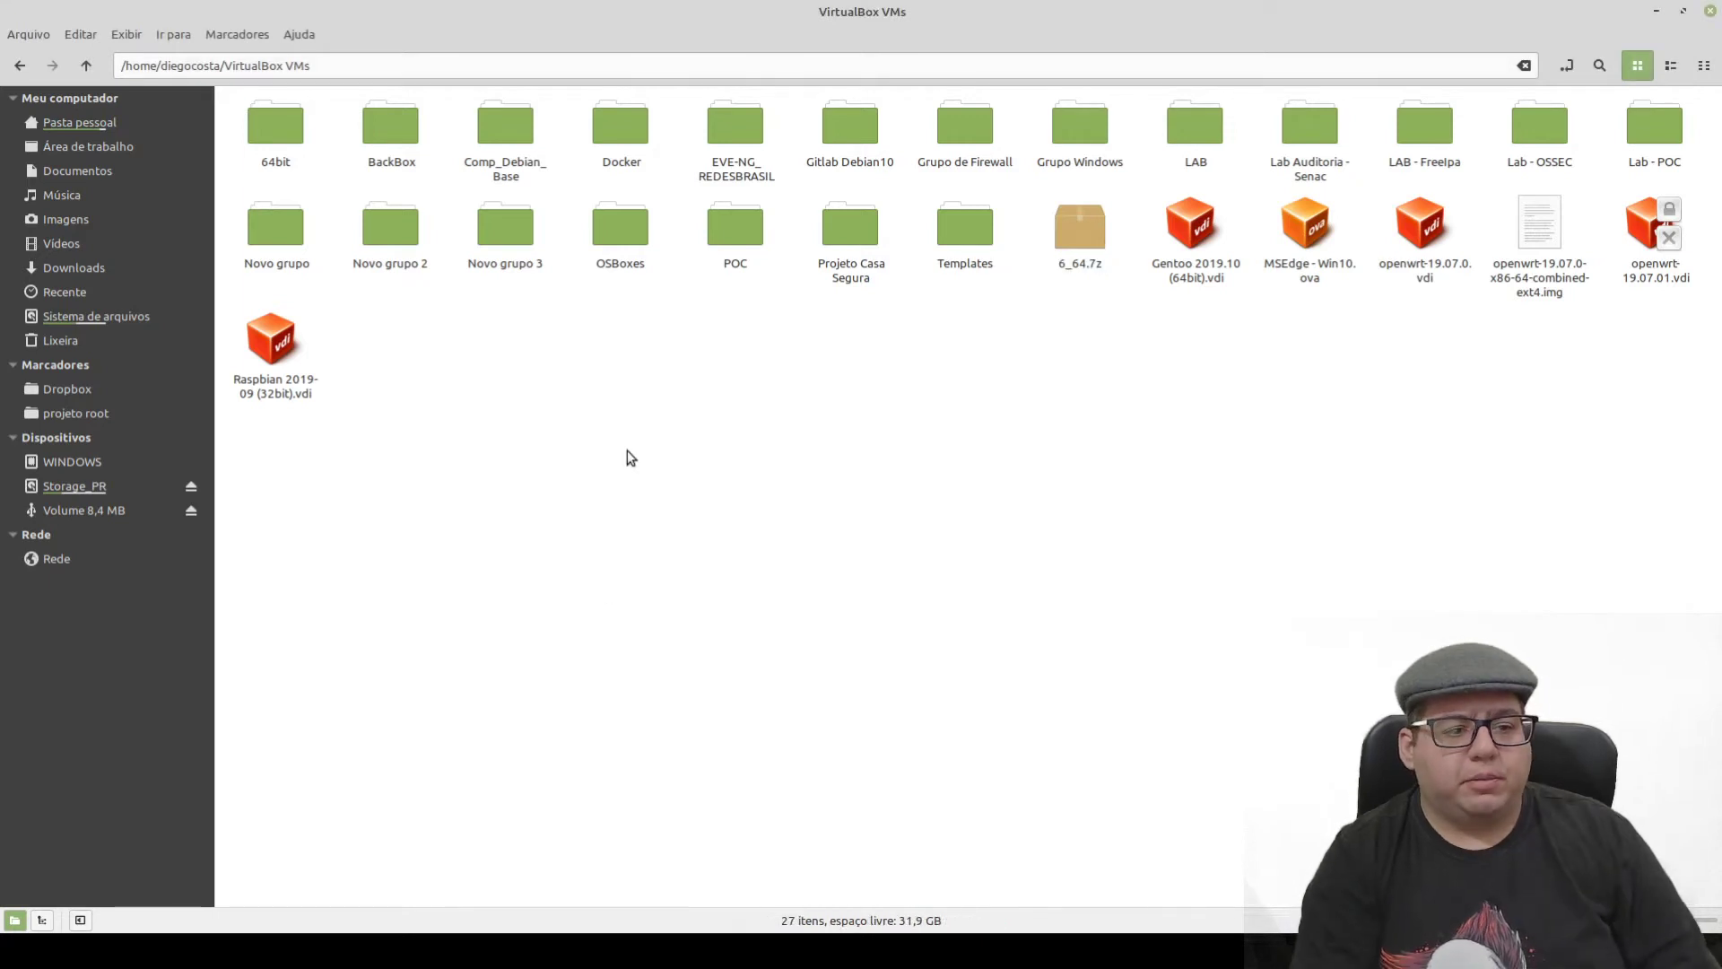
- Permanently delete the empty 64bit folder, leaving the new BackBox folder in VirtualBox VMs
left_click(297, 172)
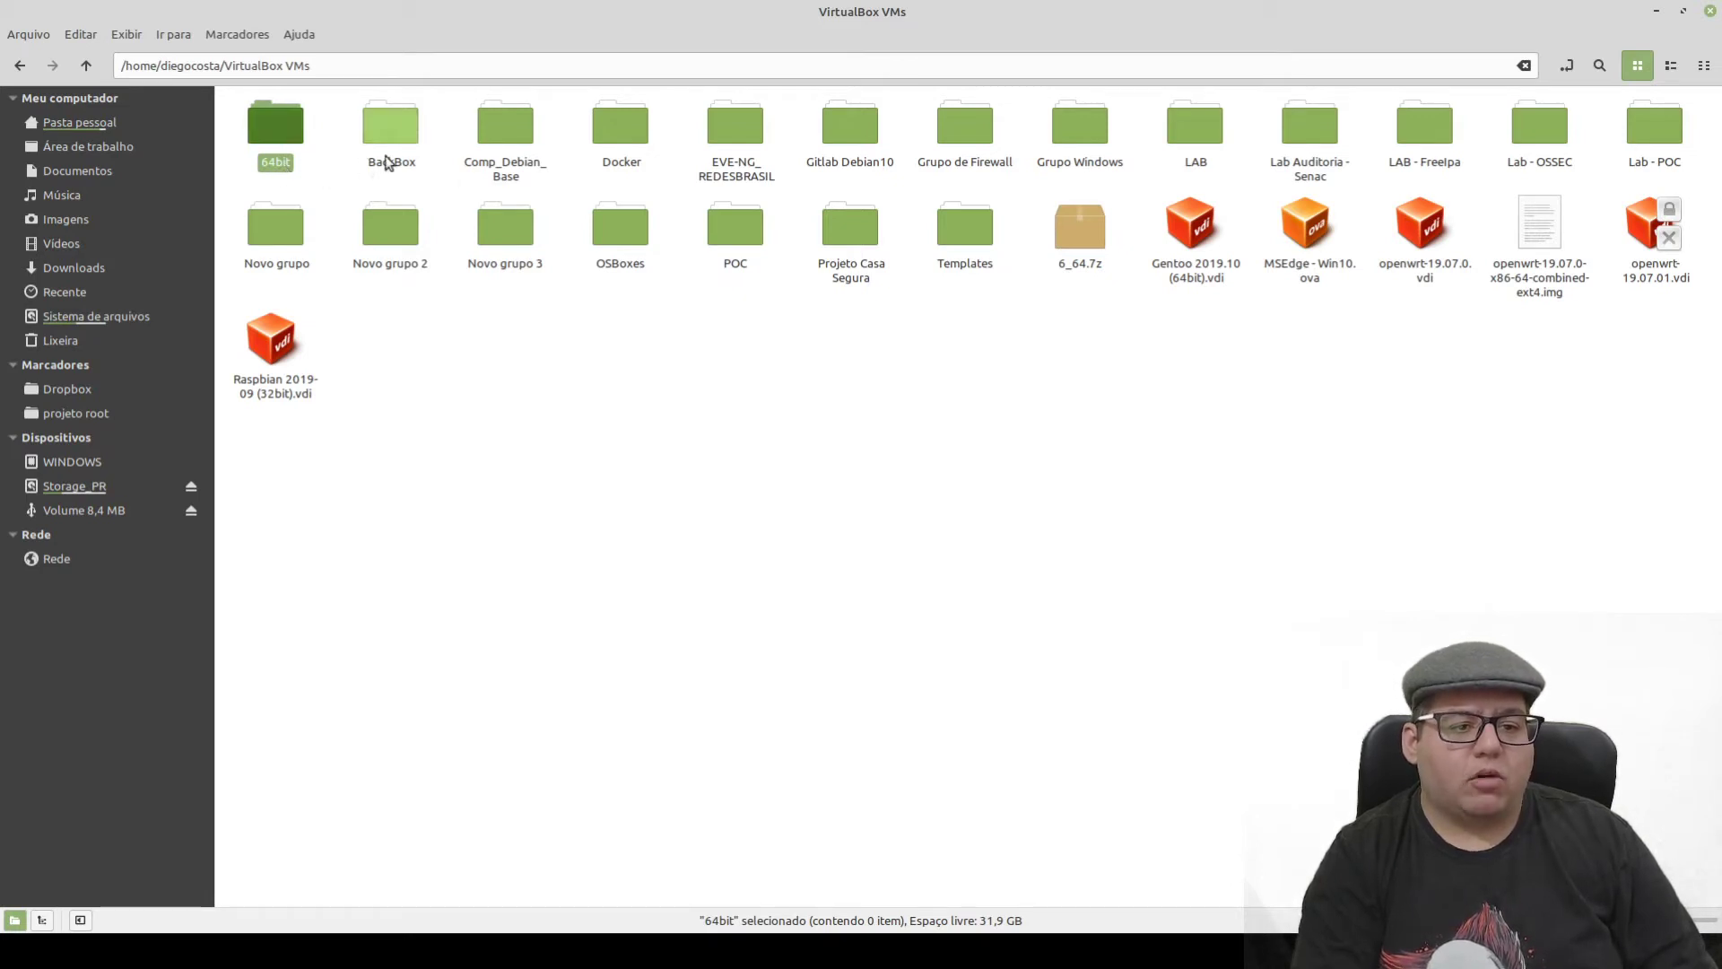
right_click(281, 131)
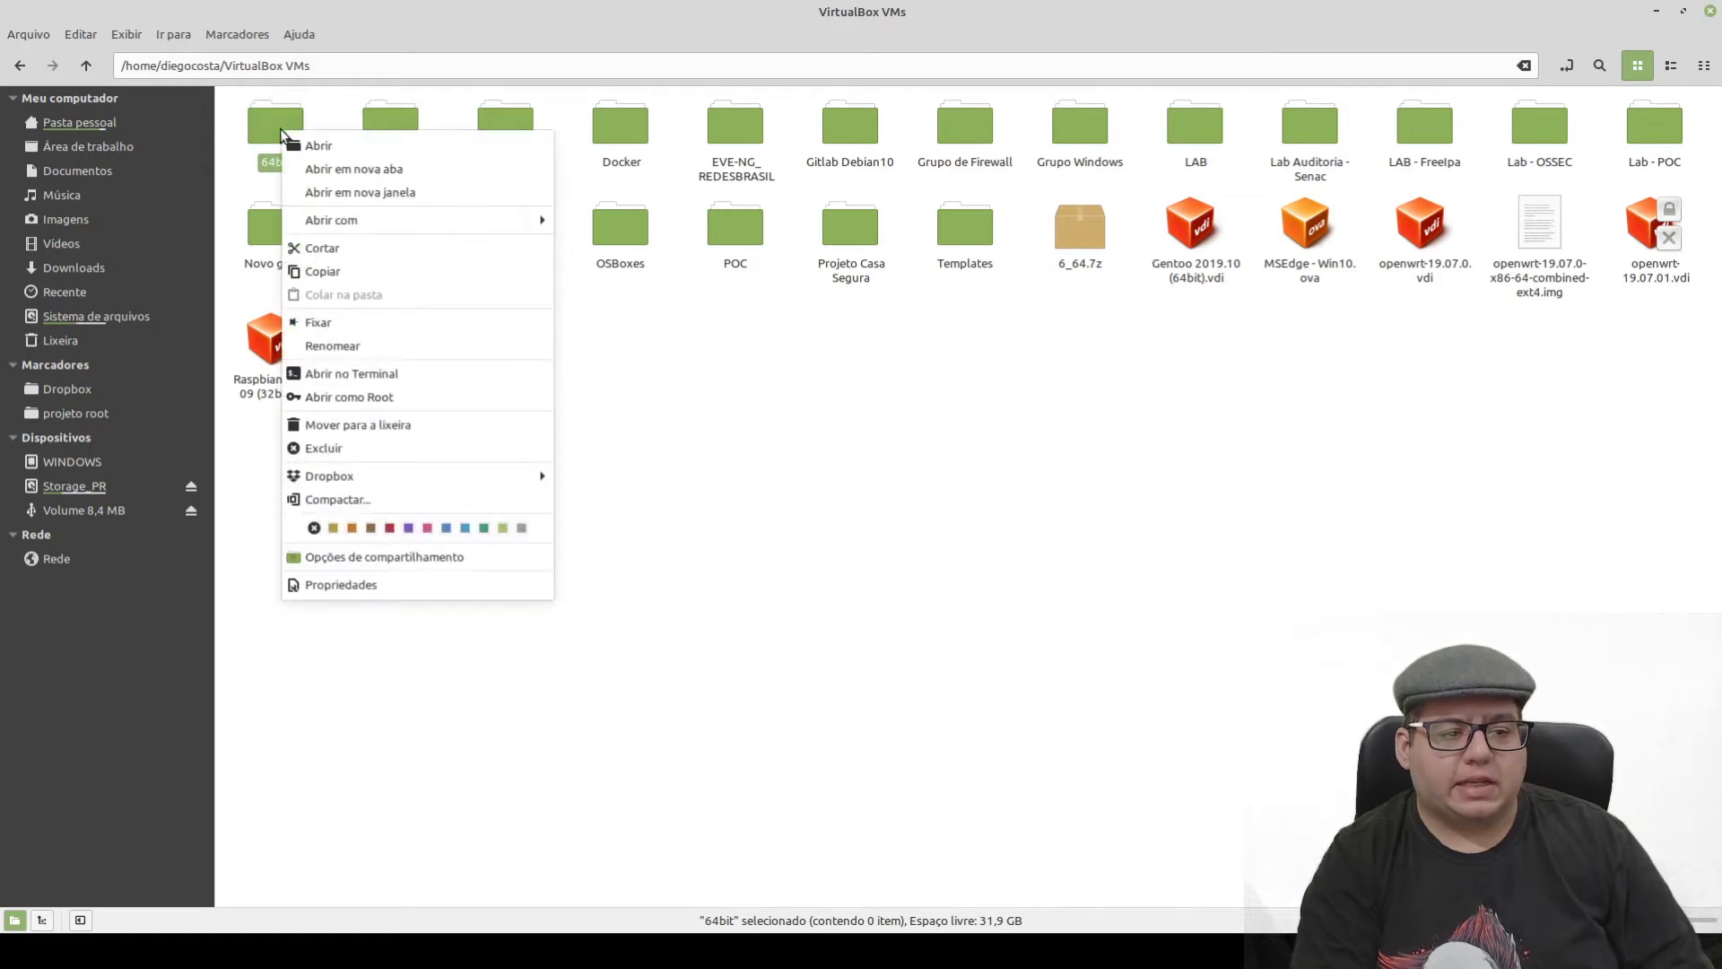
left_click(359, 450)
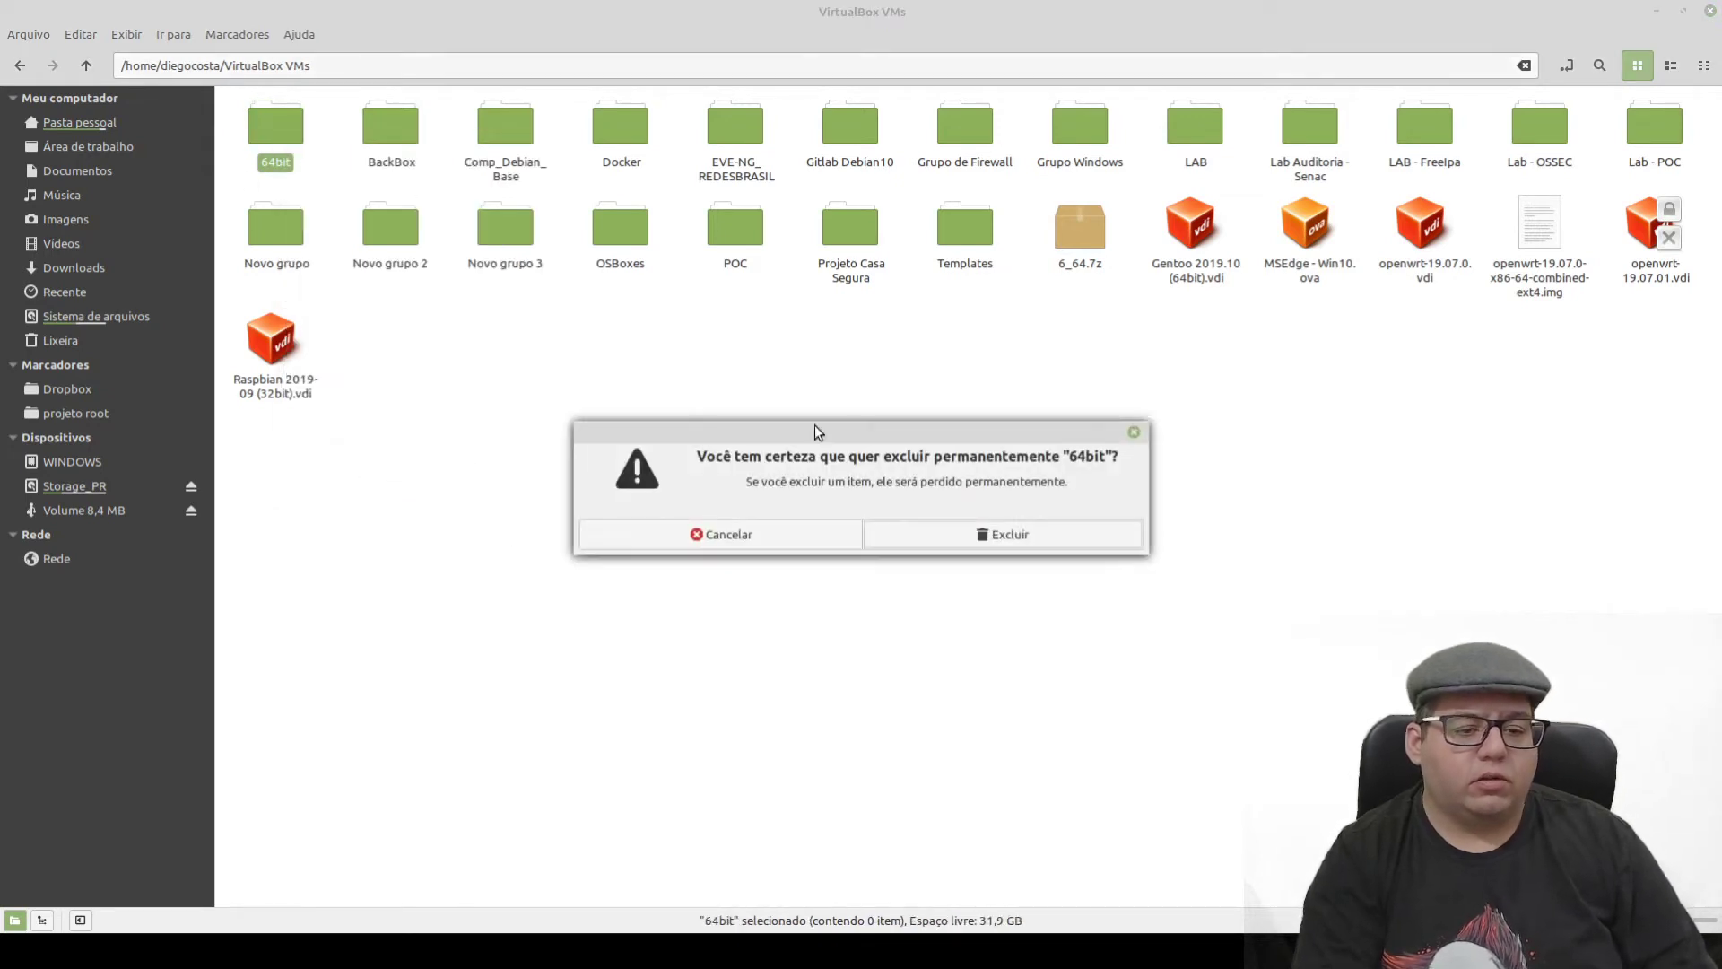
left_click(1007, 534)
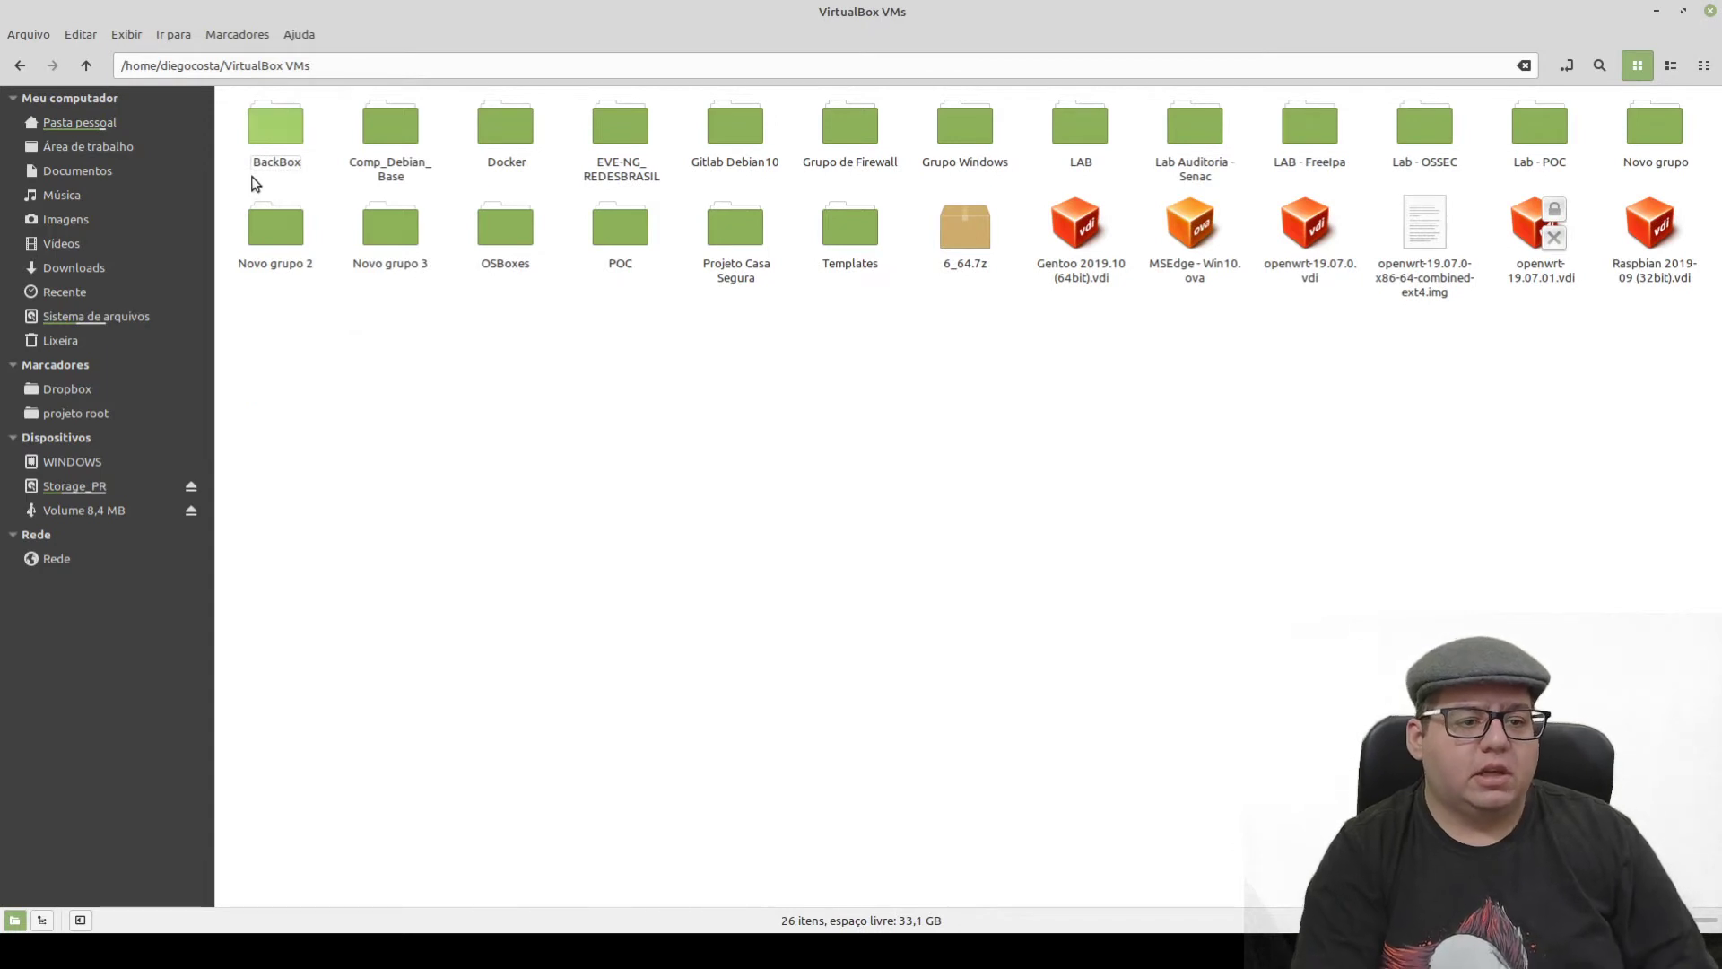
left_click(277, 160)
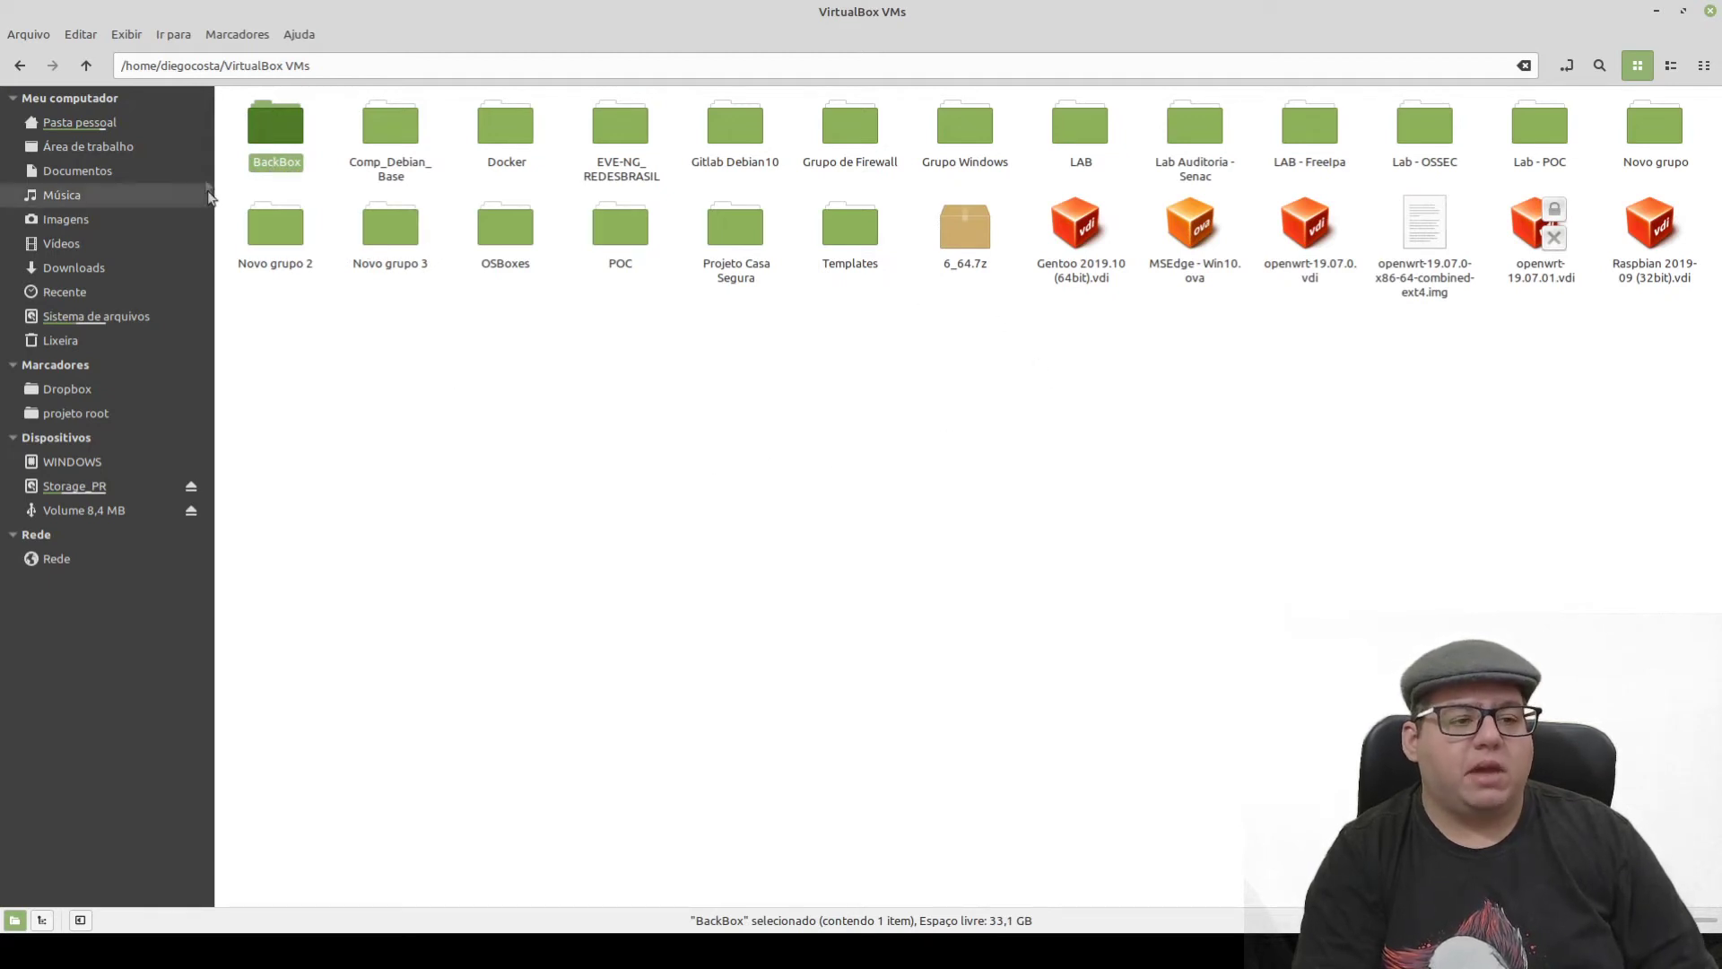
left_click(269, 181)
- Open the BackBox folder to view the 8,0 GB BackBox 6 (64bit).vdi disk image
double_click(277, 131)
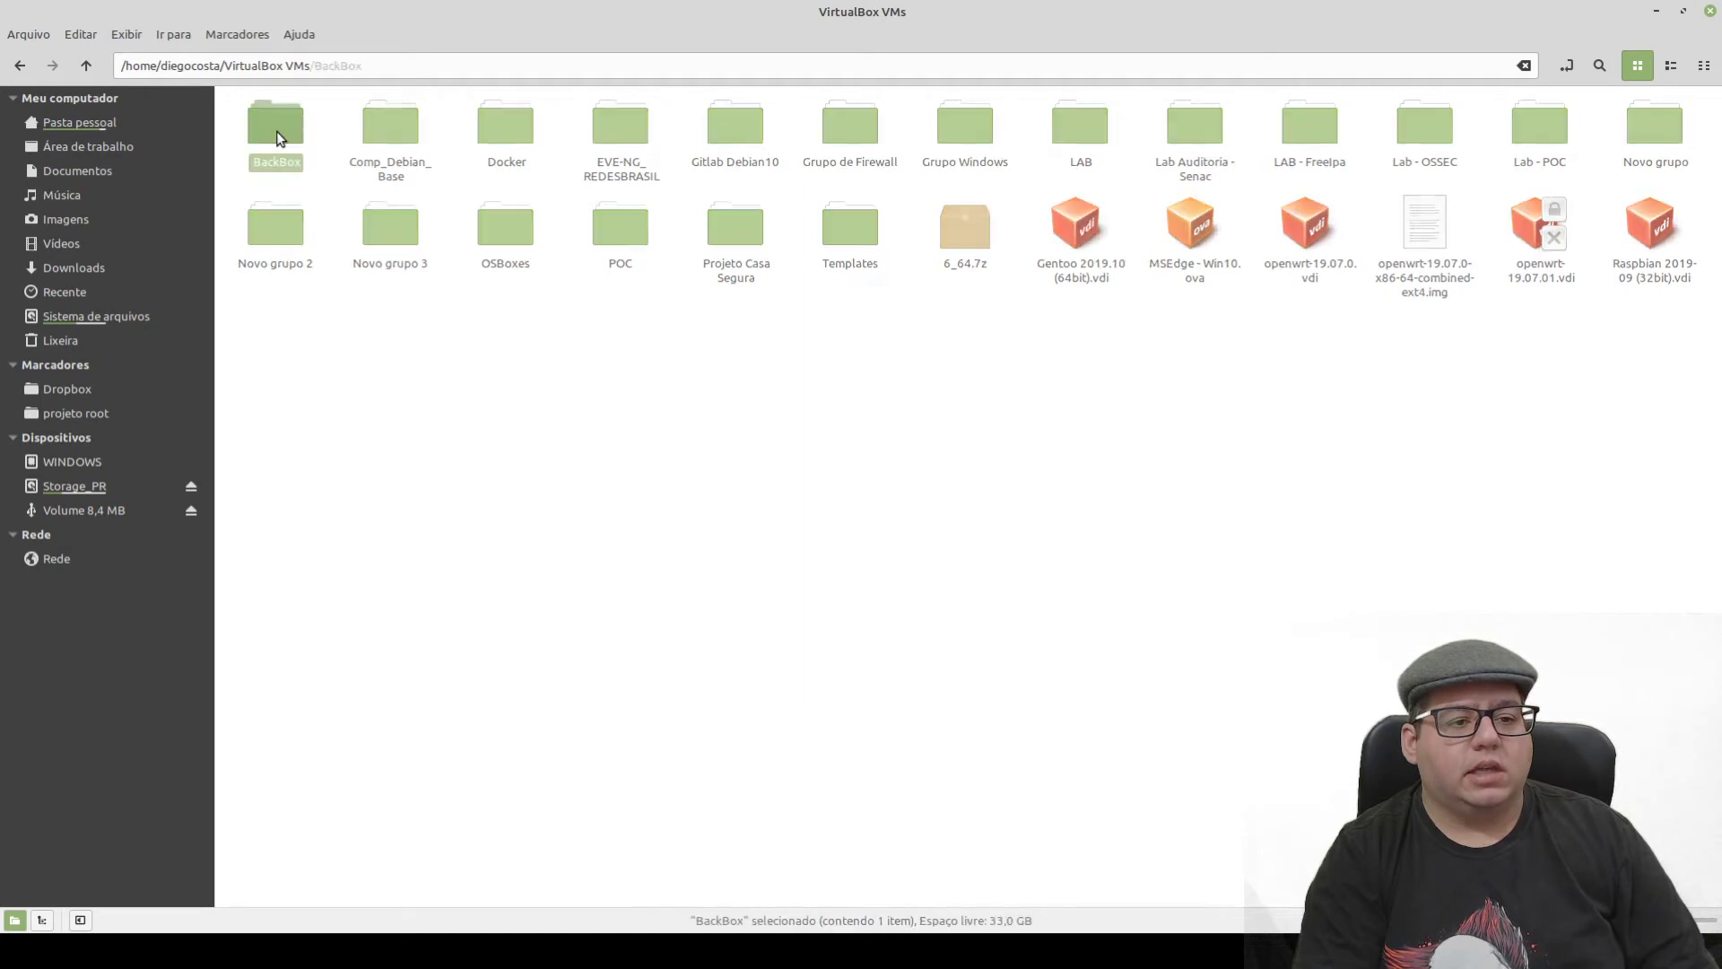
left_click(297, 172)
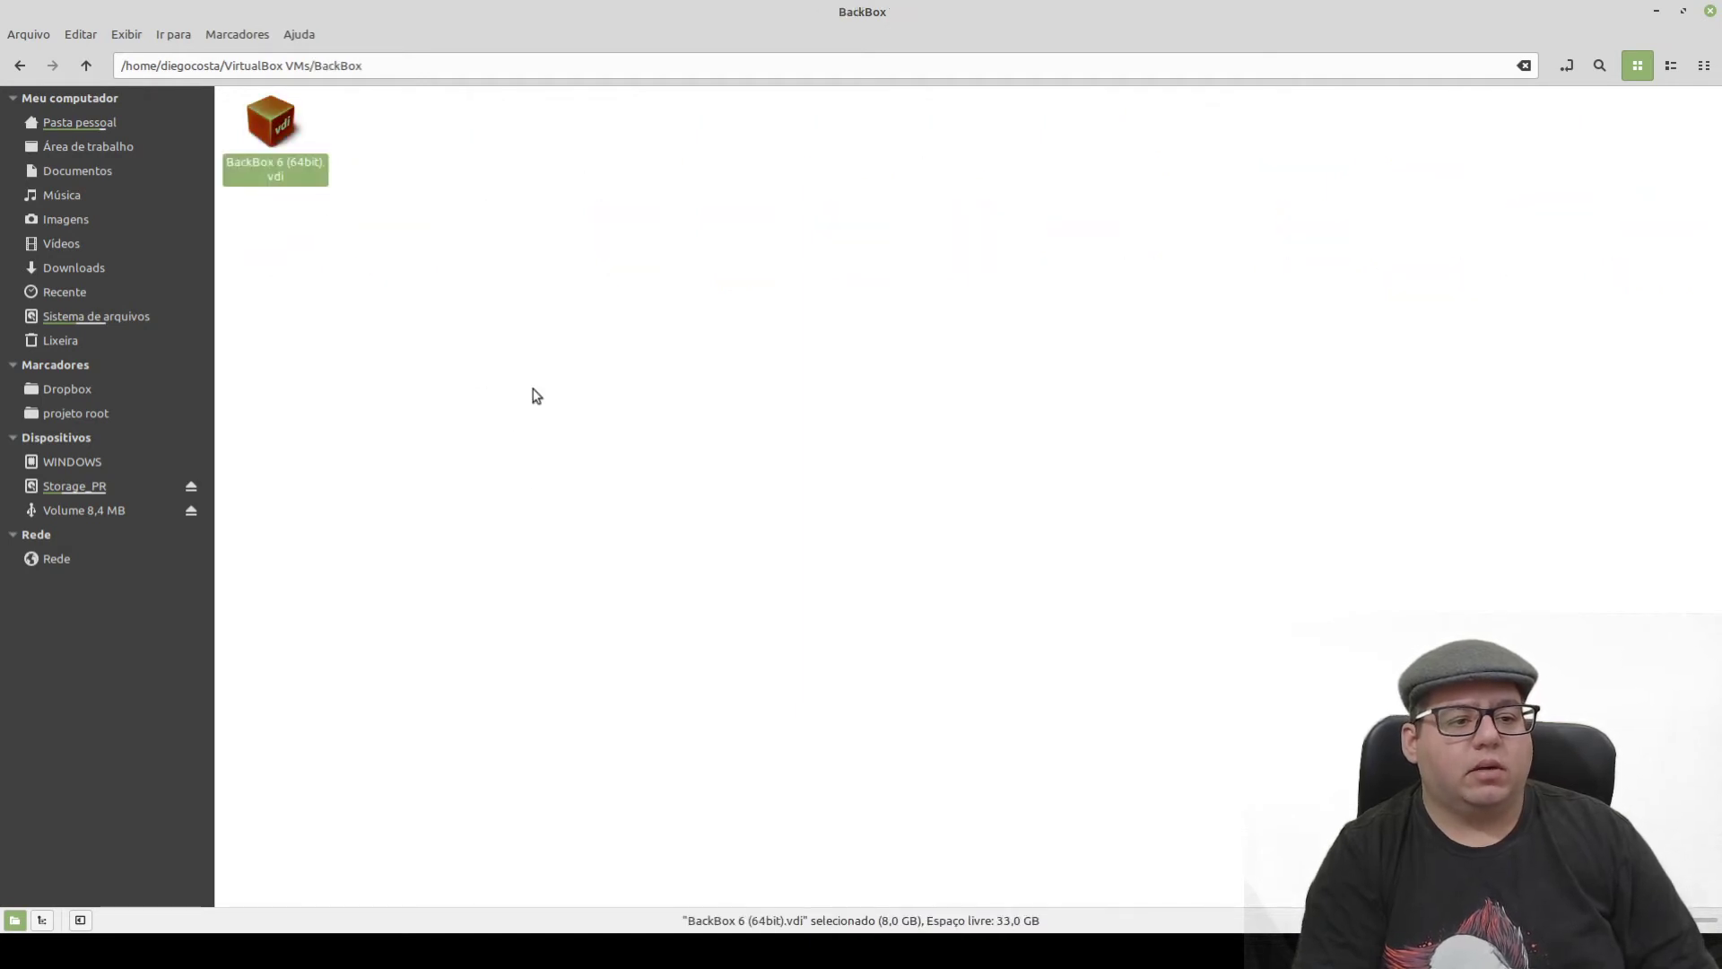
left_click(537, 395)
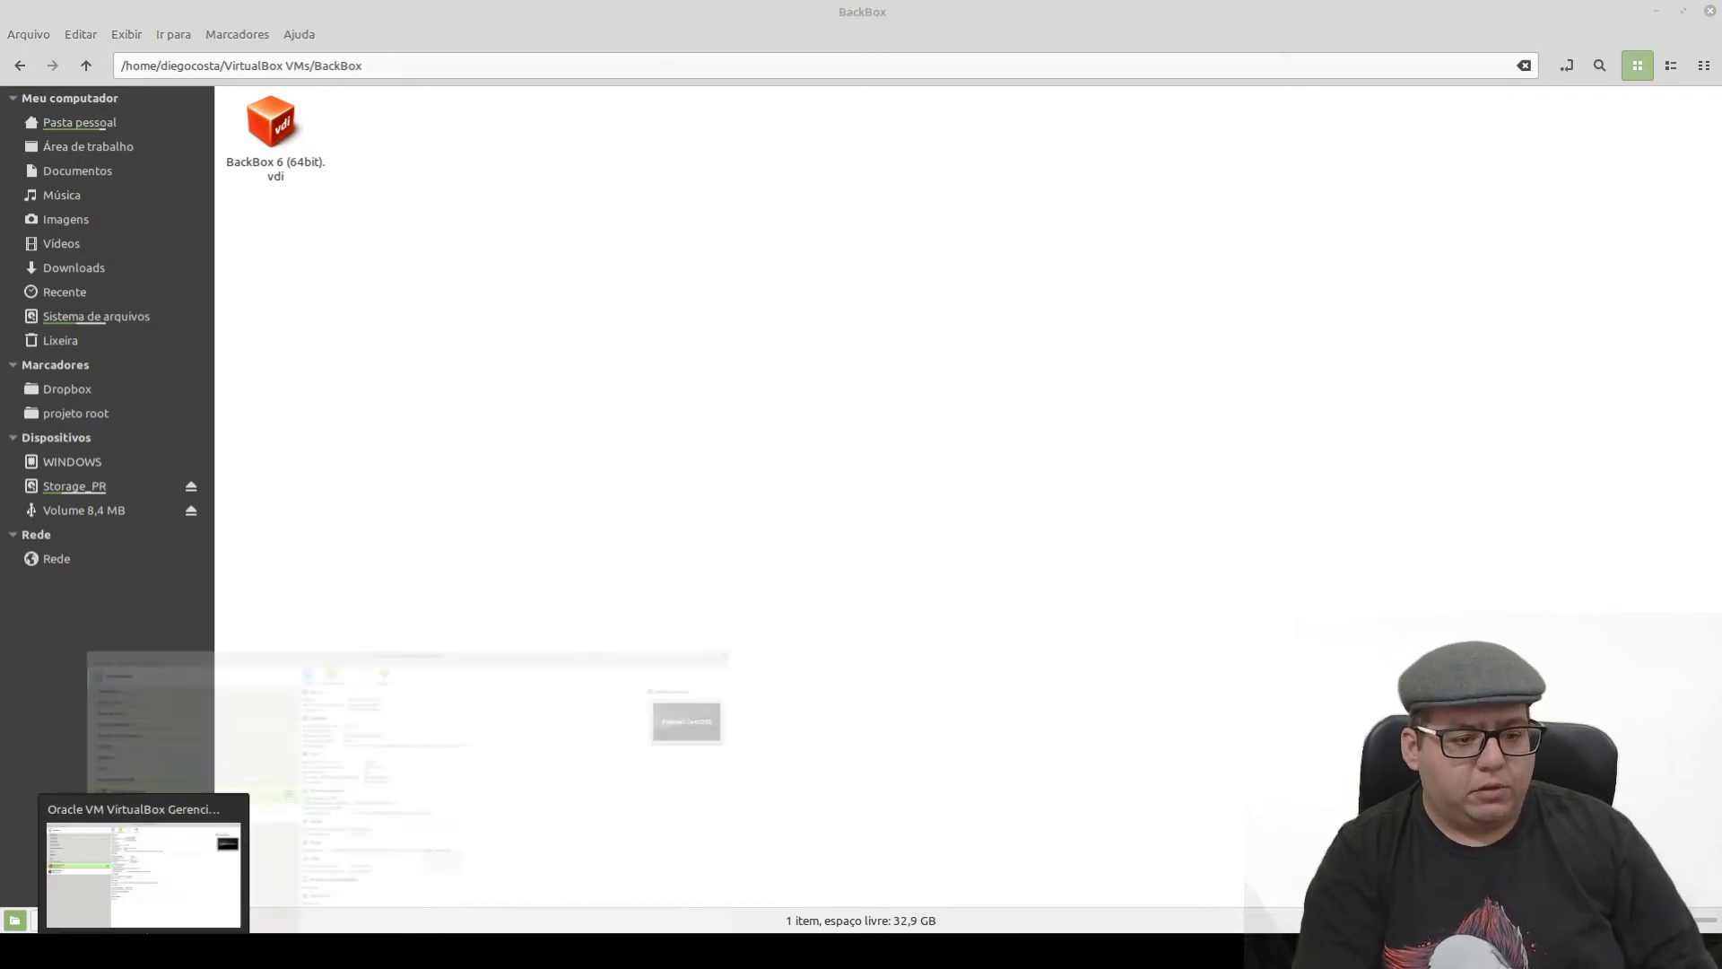
left_click(144, 950)
- Collapse Grupo de Firewall, check Gentoo's details, then collapse the OSBoxes group
left_click(16, 346)
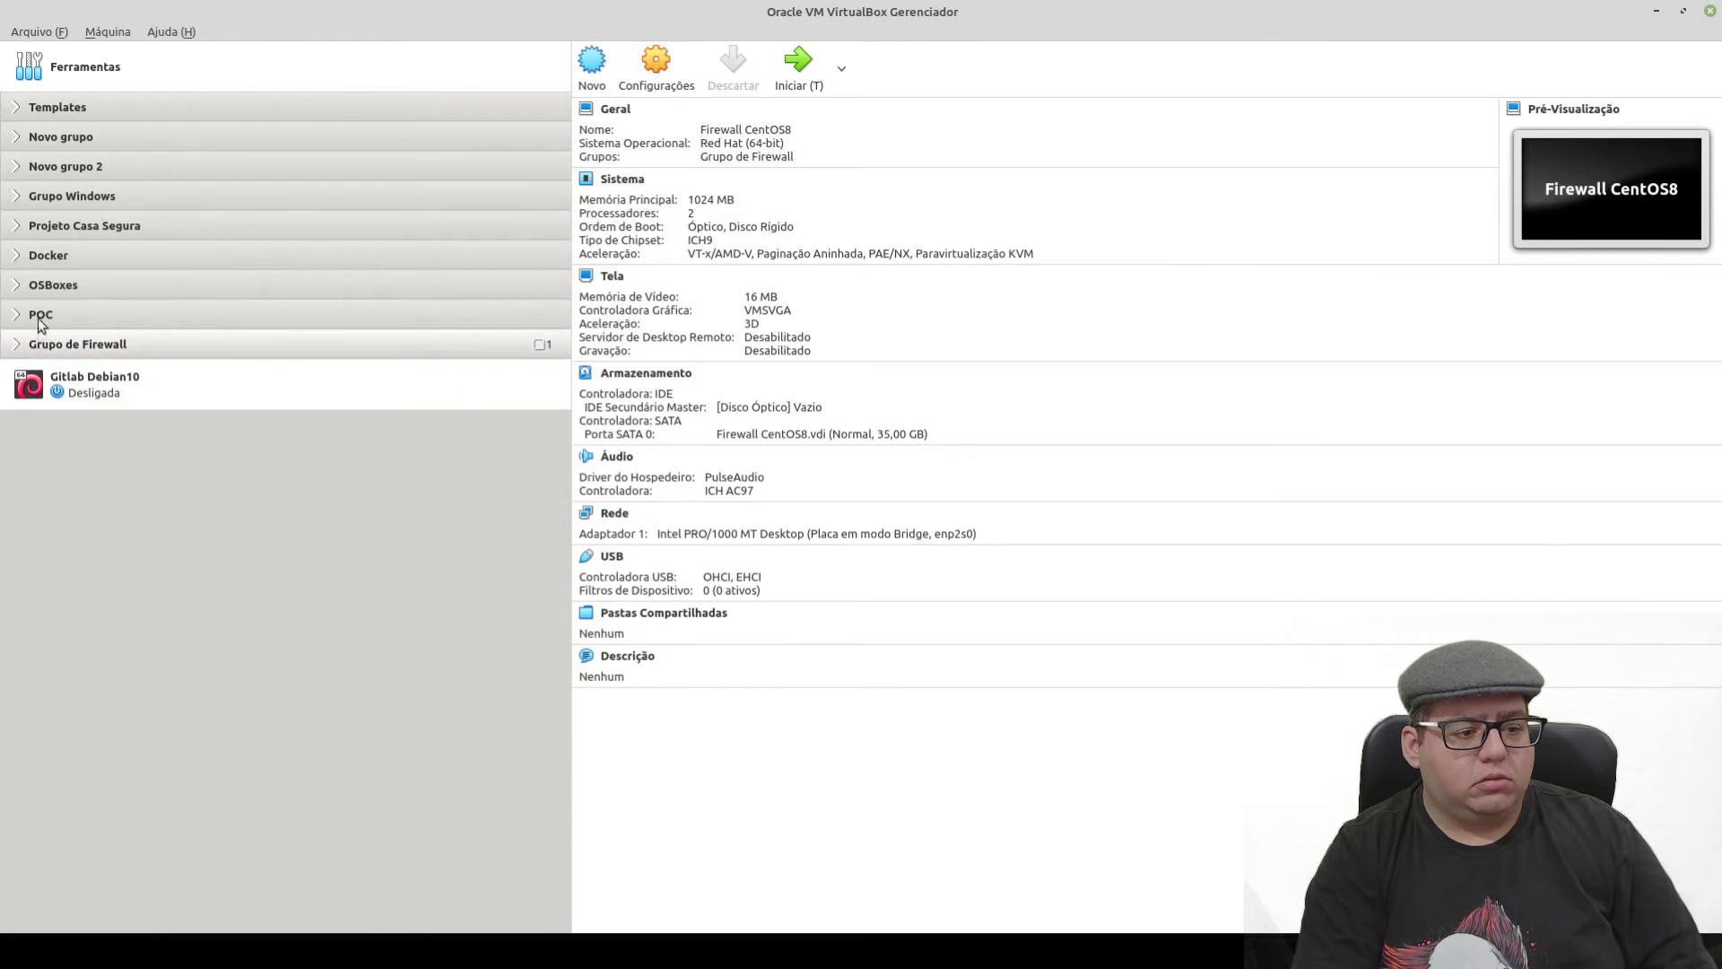
left_click(15, 285)
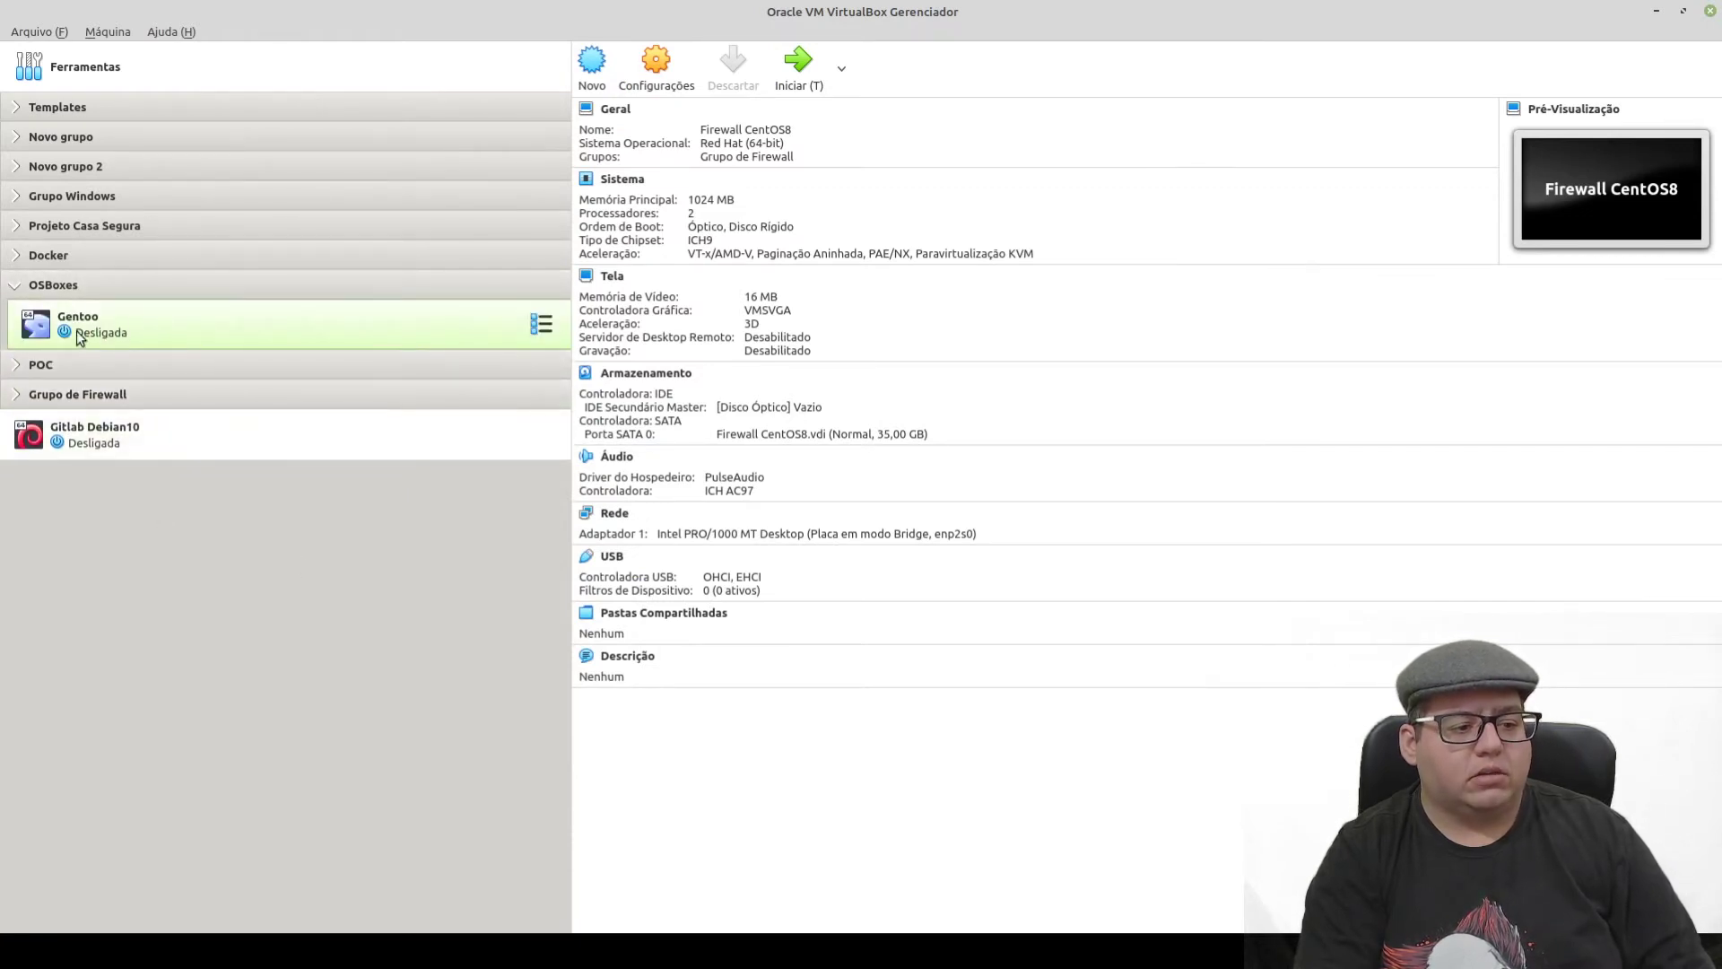
left_click(145, 331)
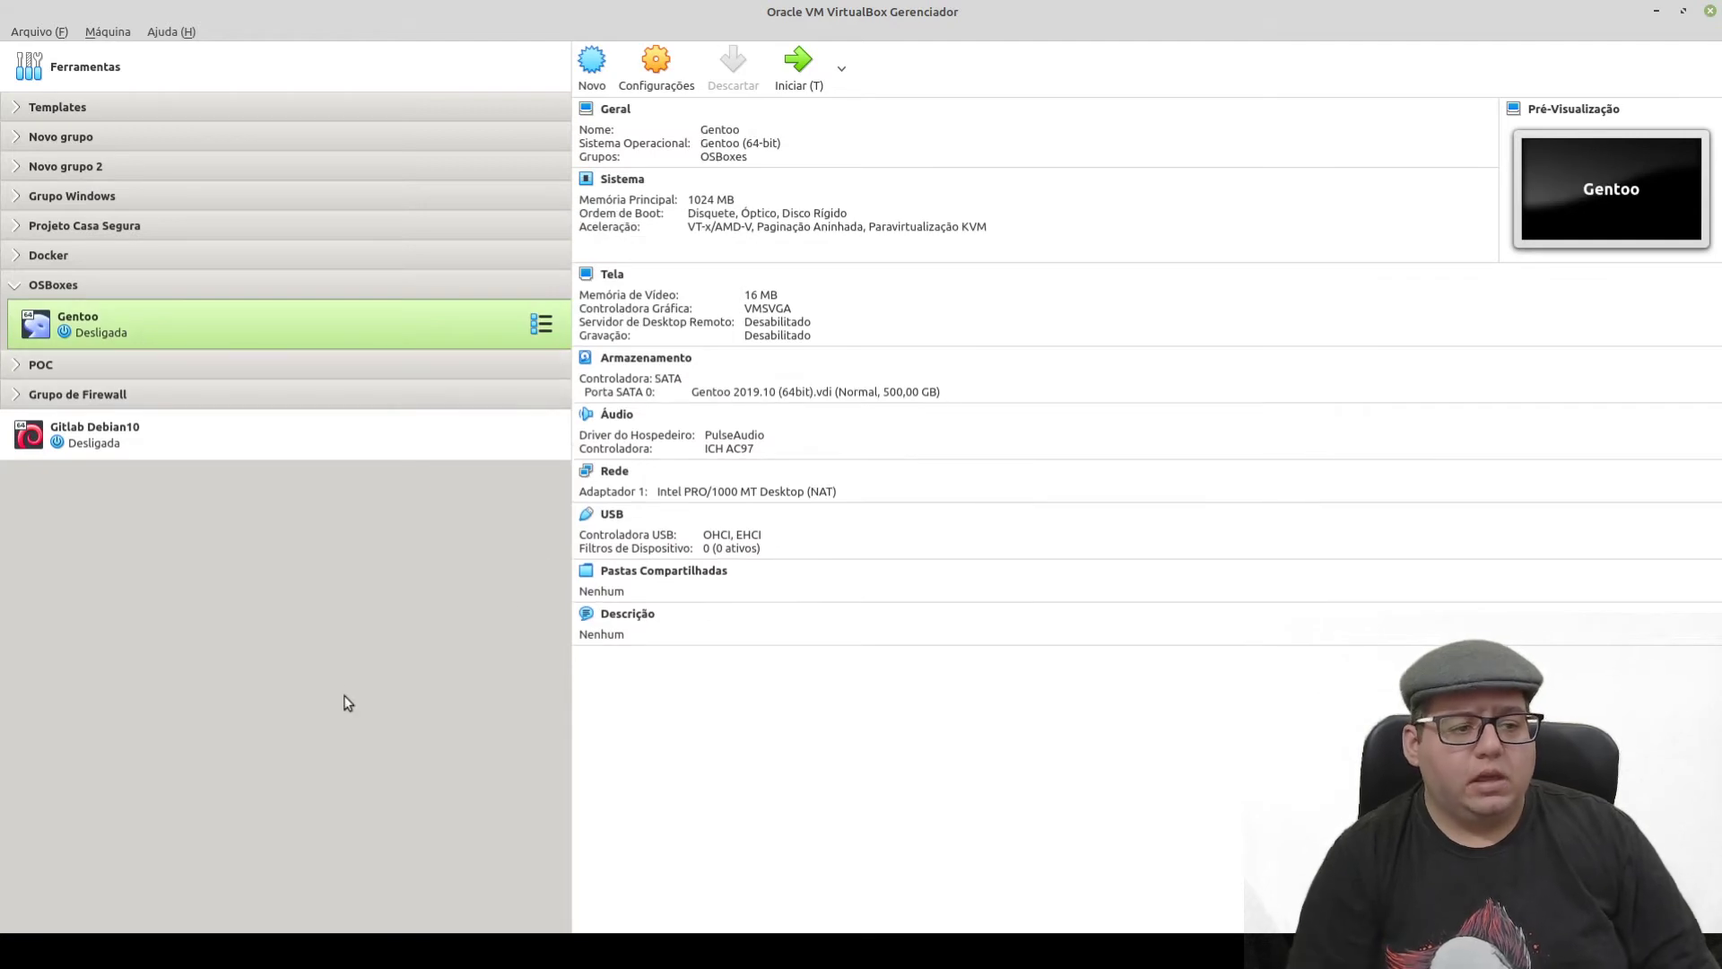
left_click(70, 282)
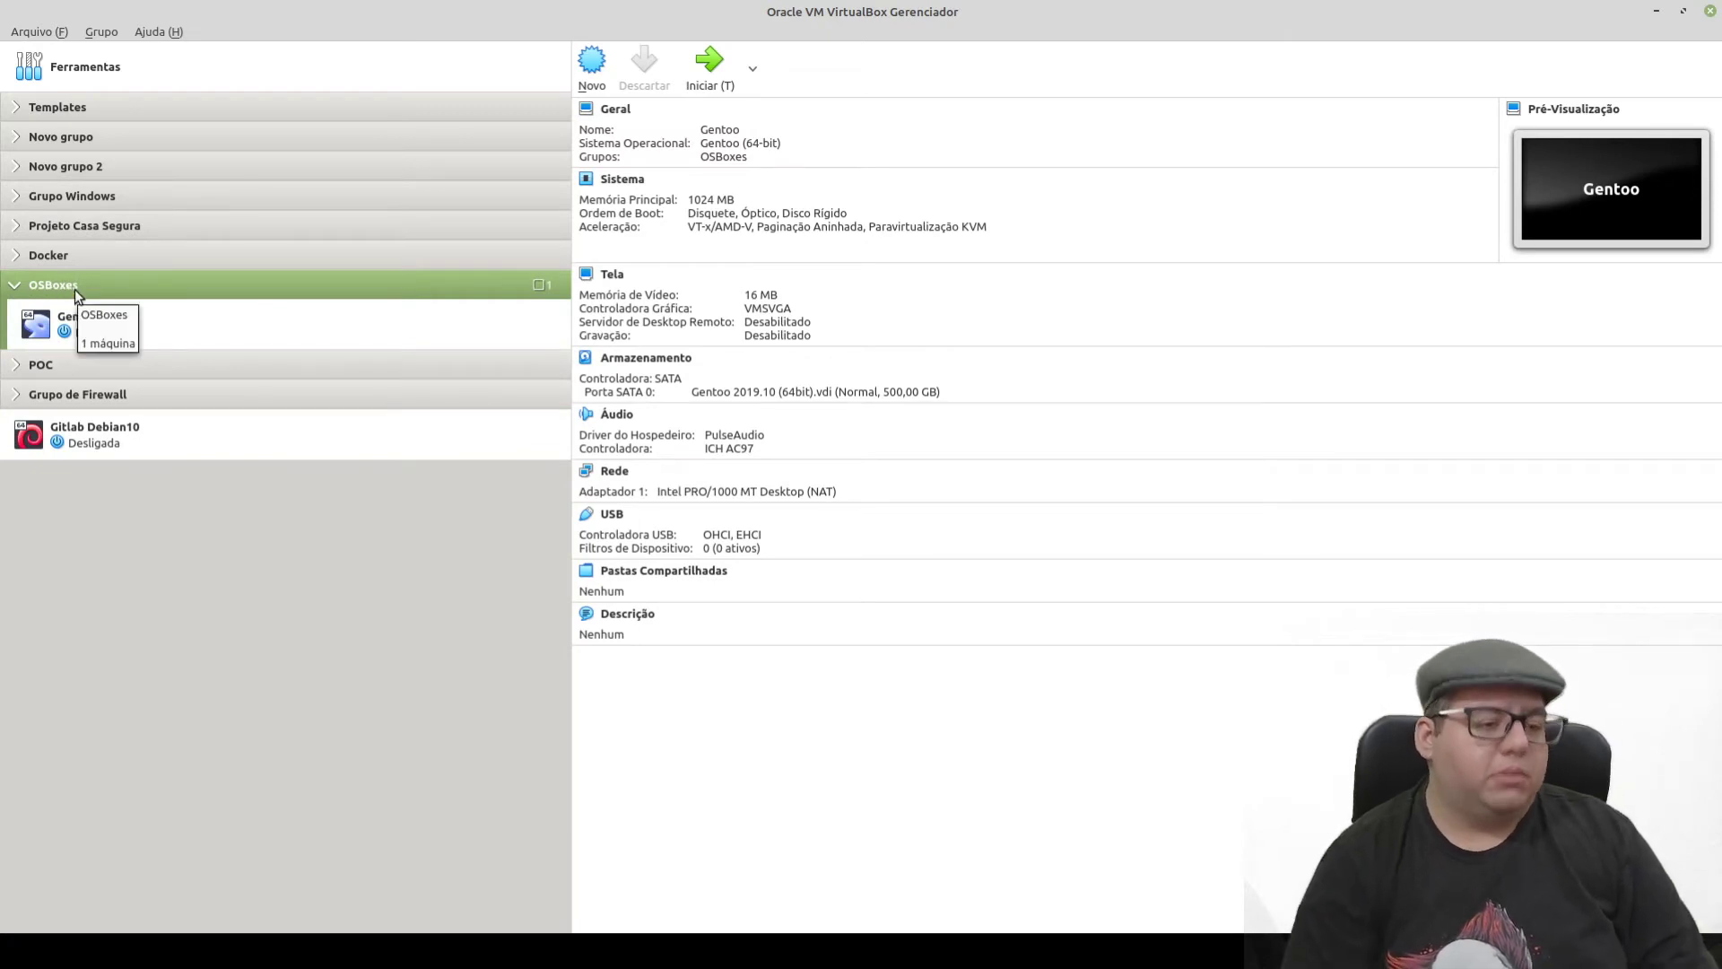
left_click(15, 289)
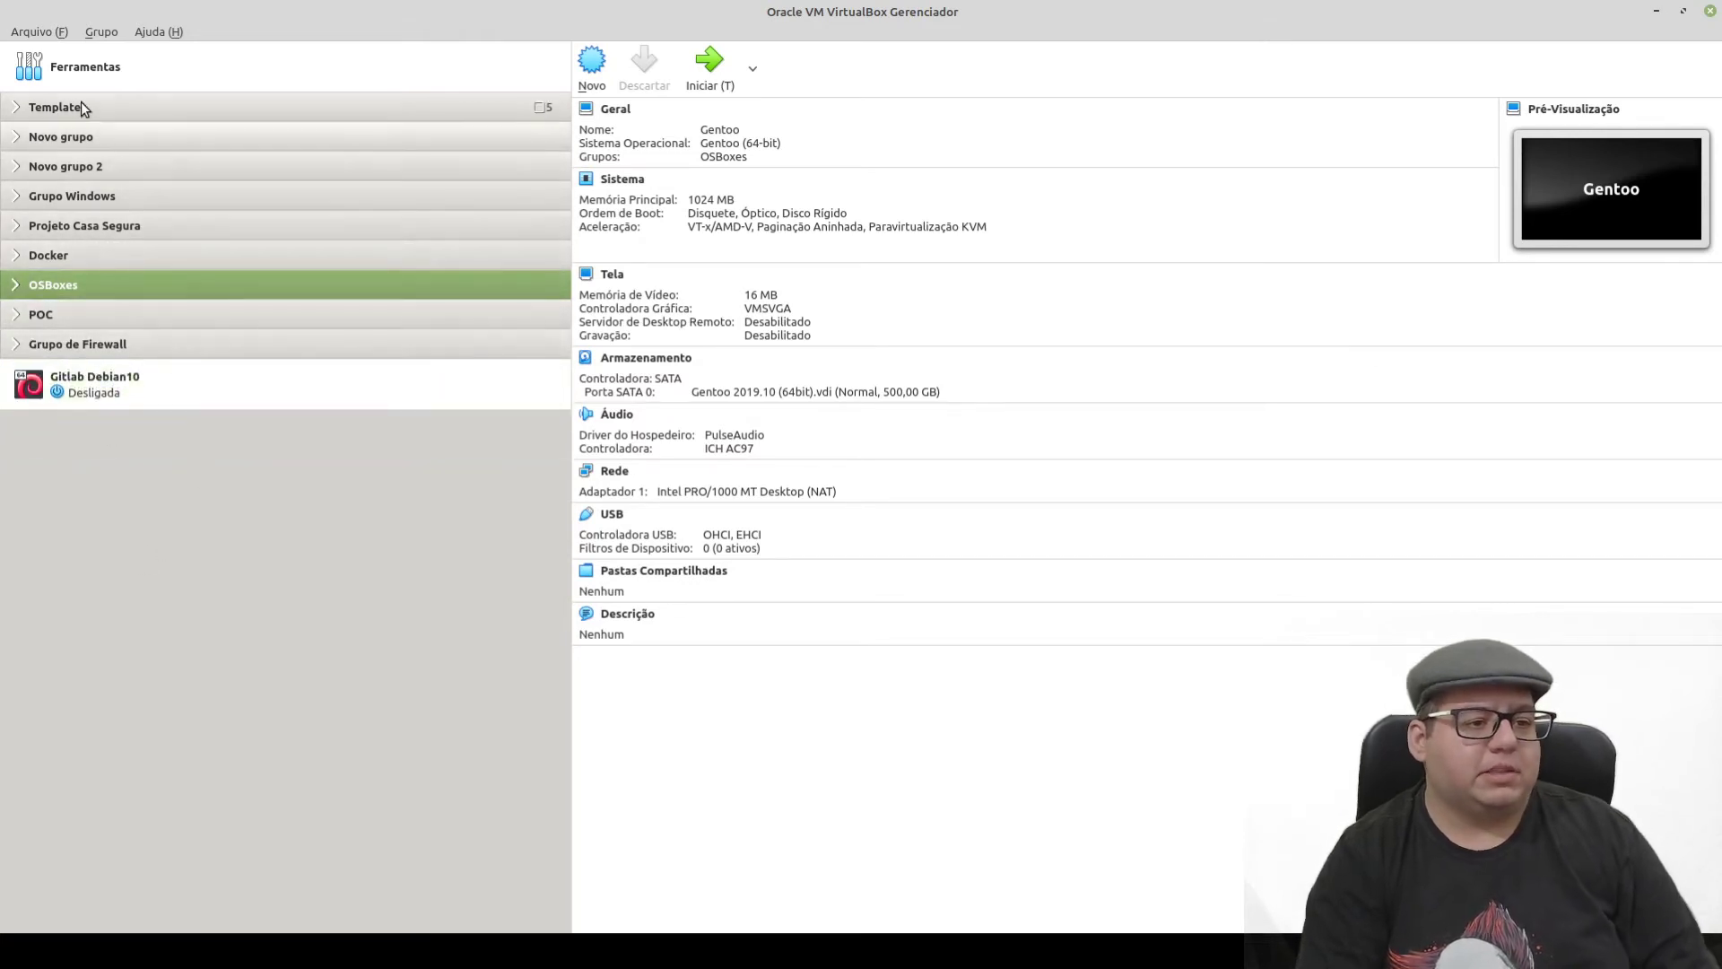
- Start a new machine named BackBox_6_64 with type Linux and version Ubuntu (64-bit)
left_click(592, 62)
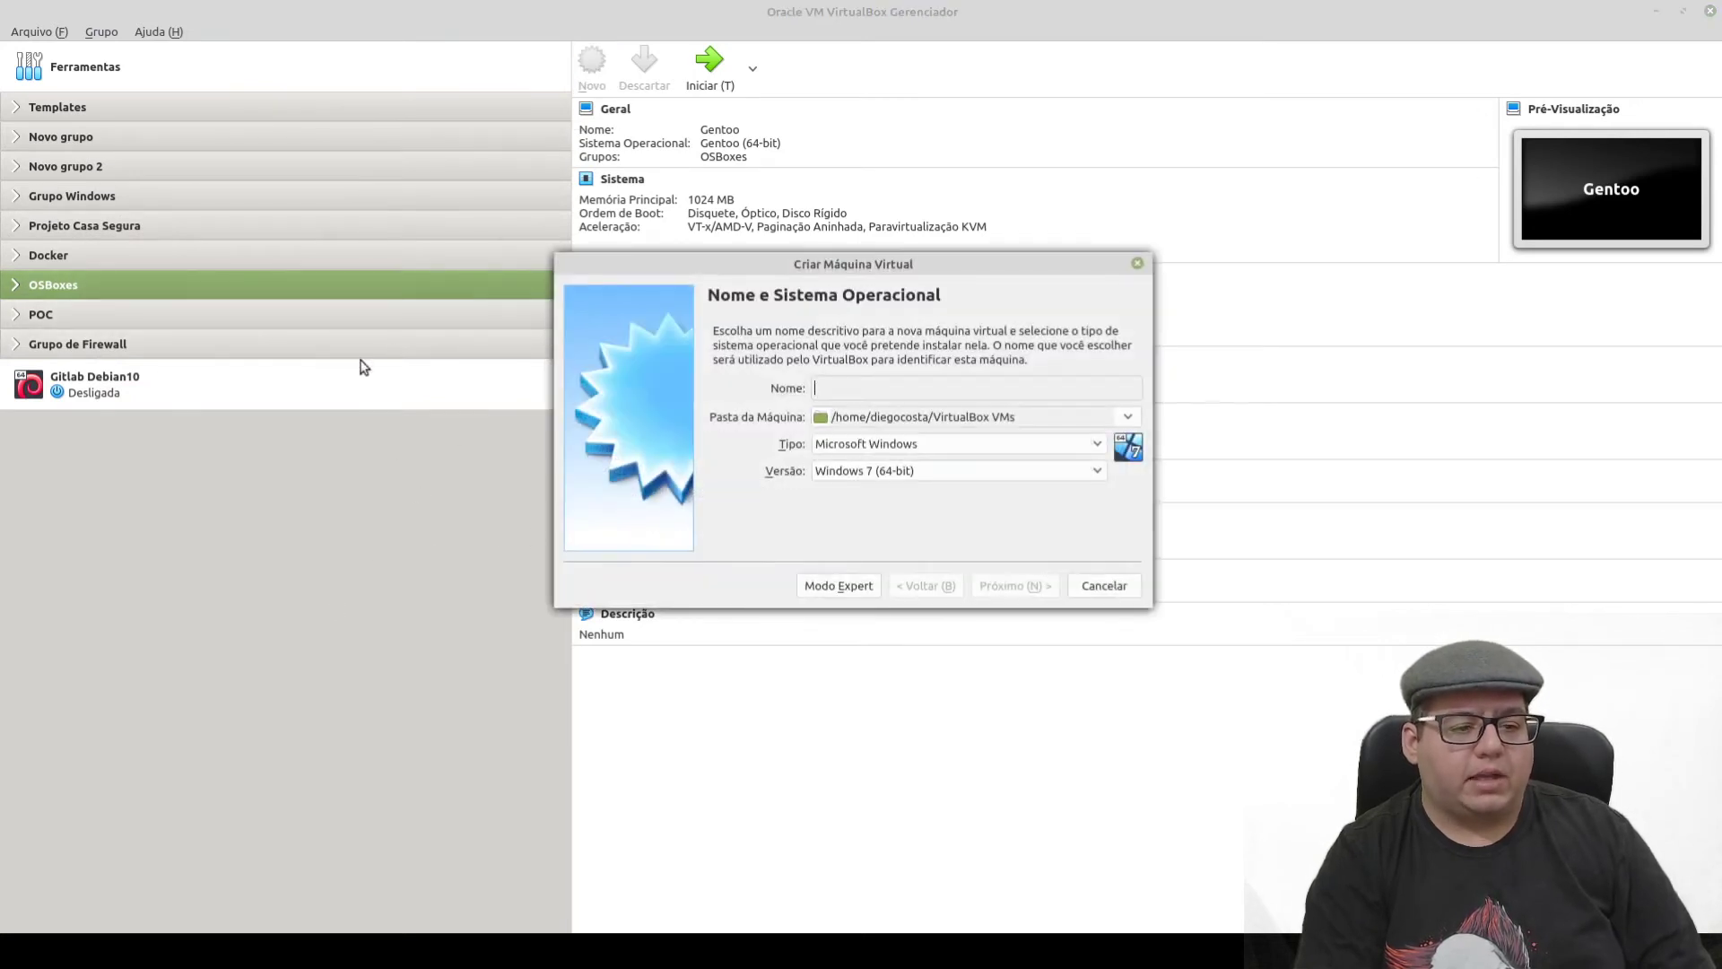
type("BackBox_6_64")
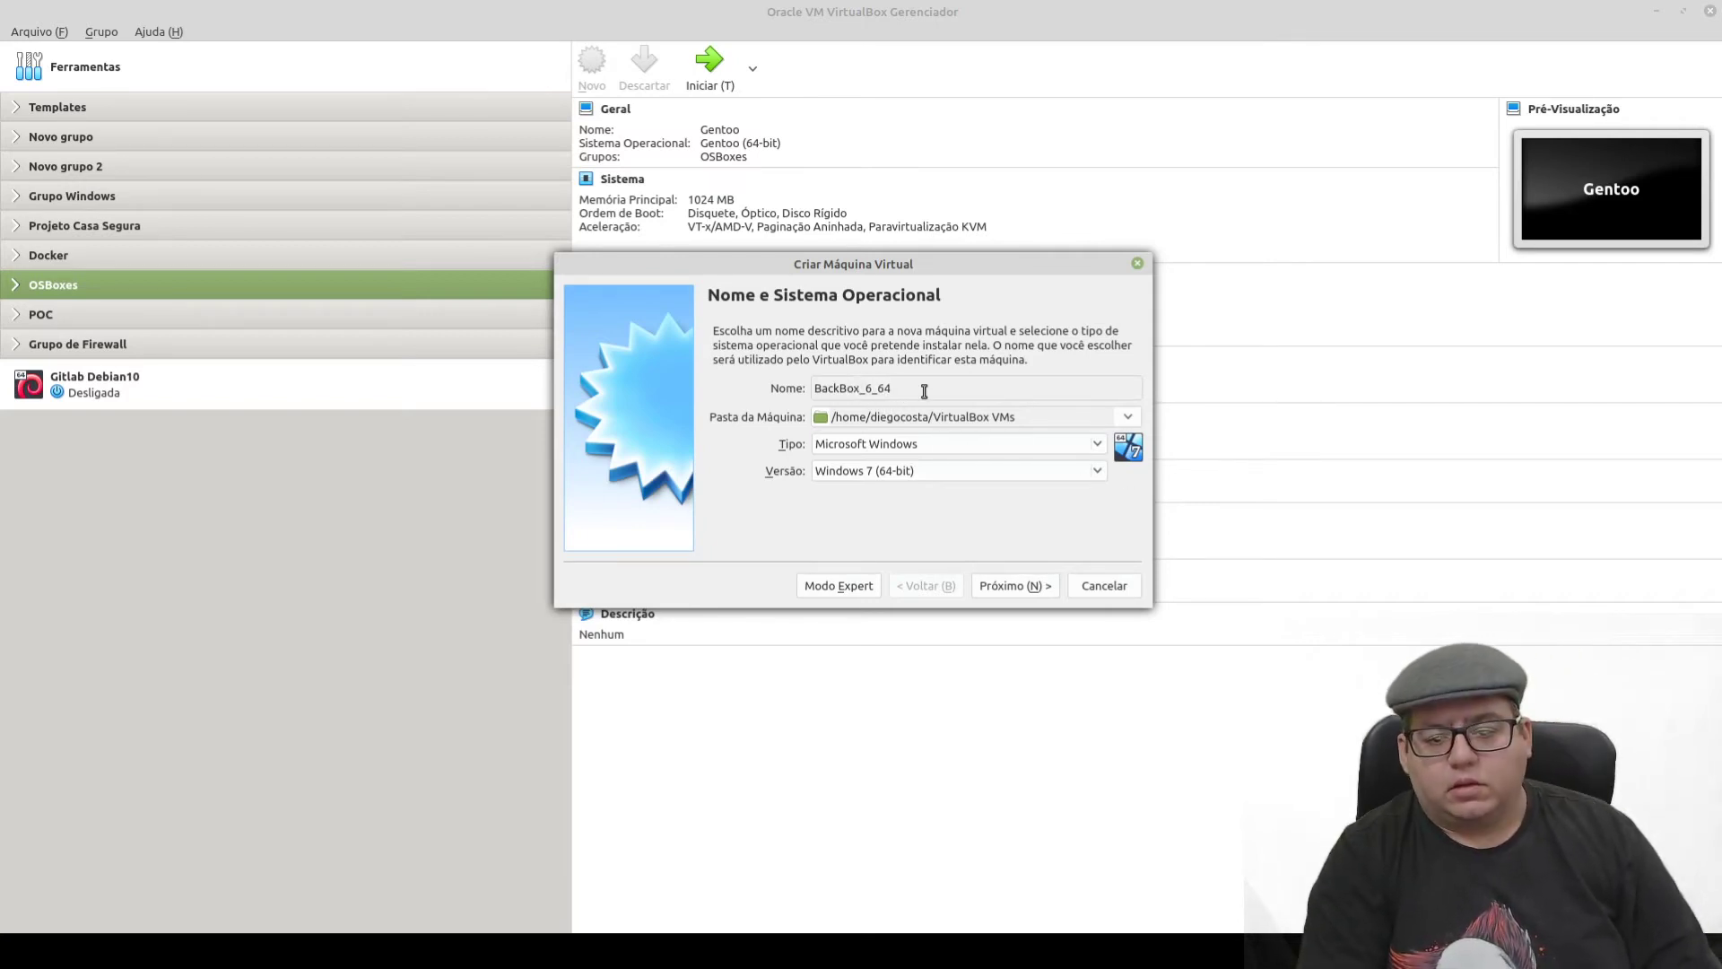
left_click(947, 445)
left_click(866, 470)
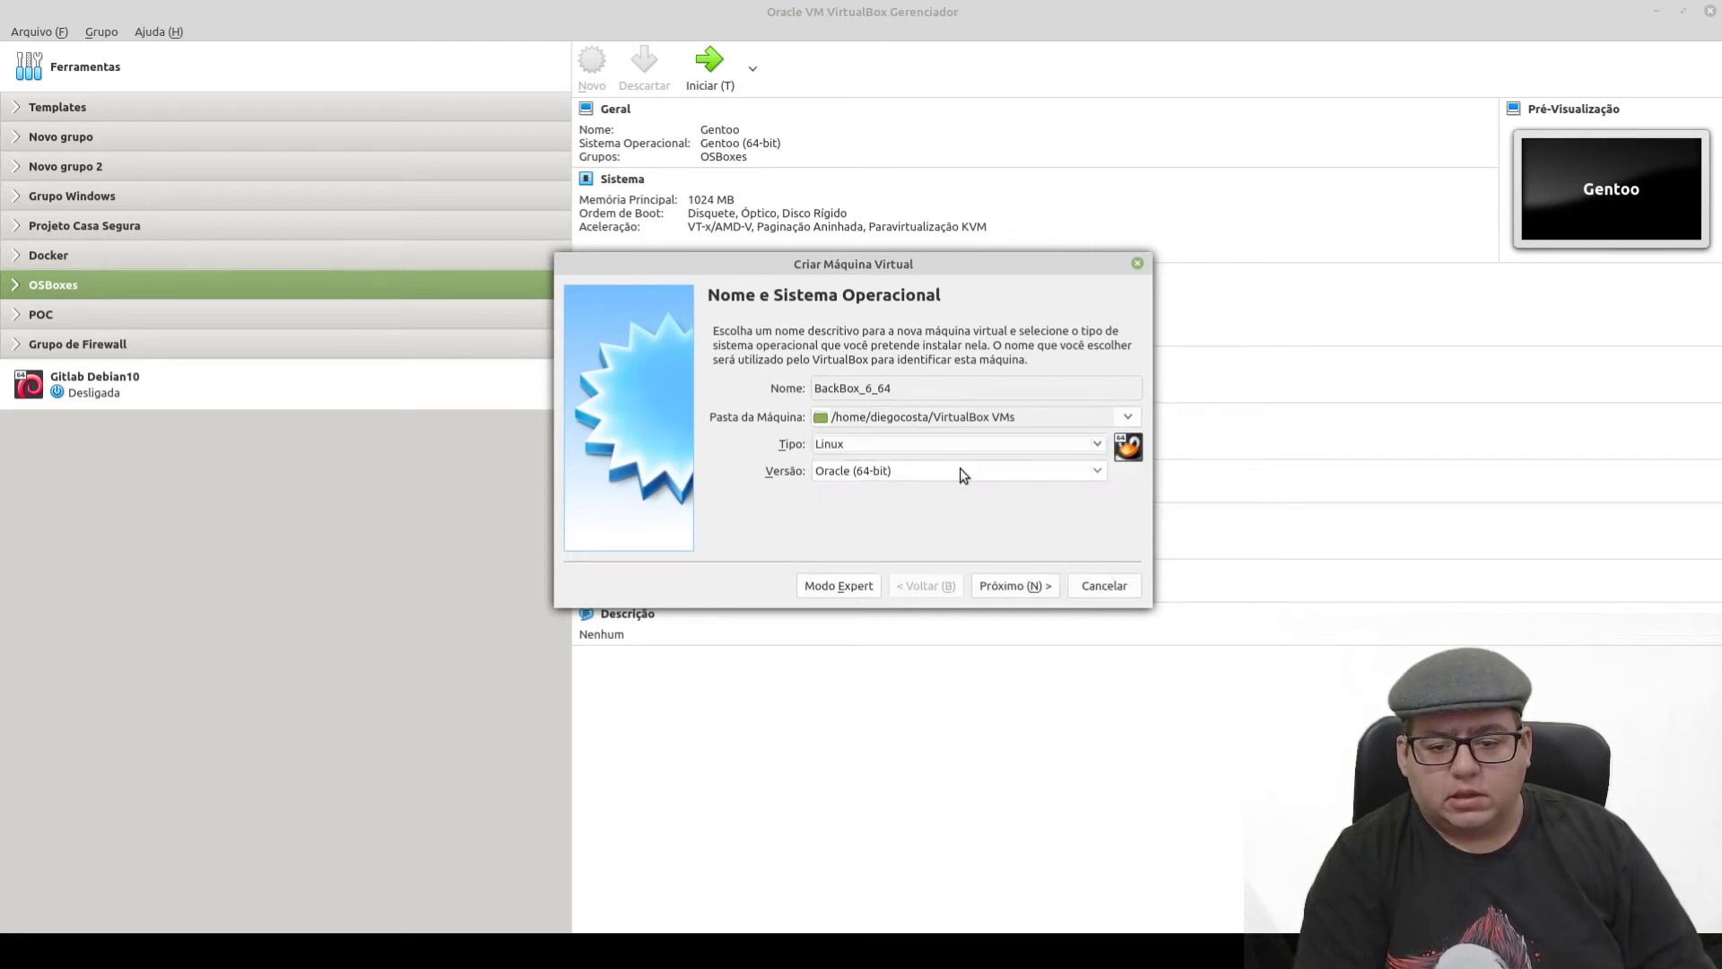
left_click(963, 475)
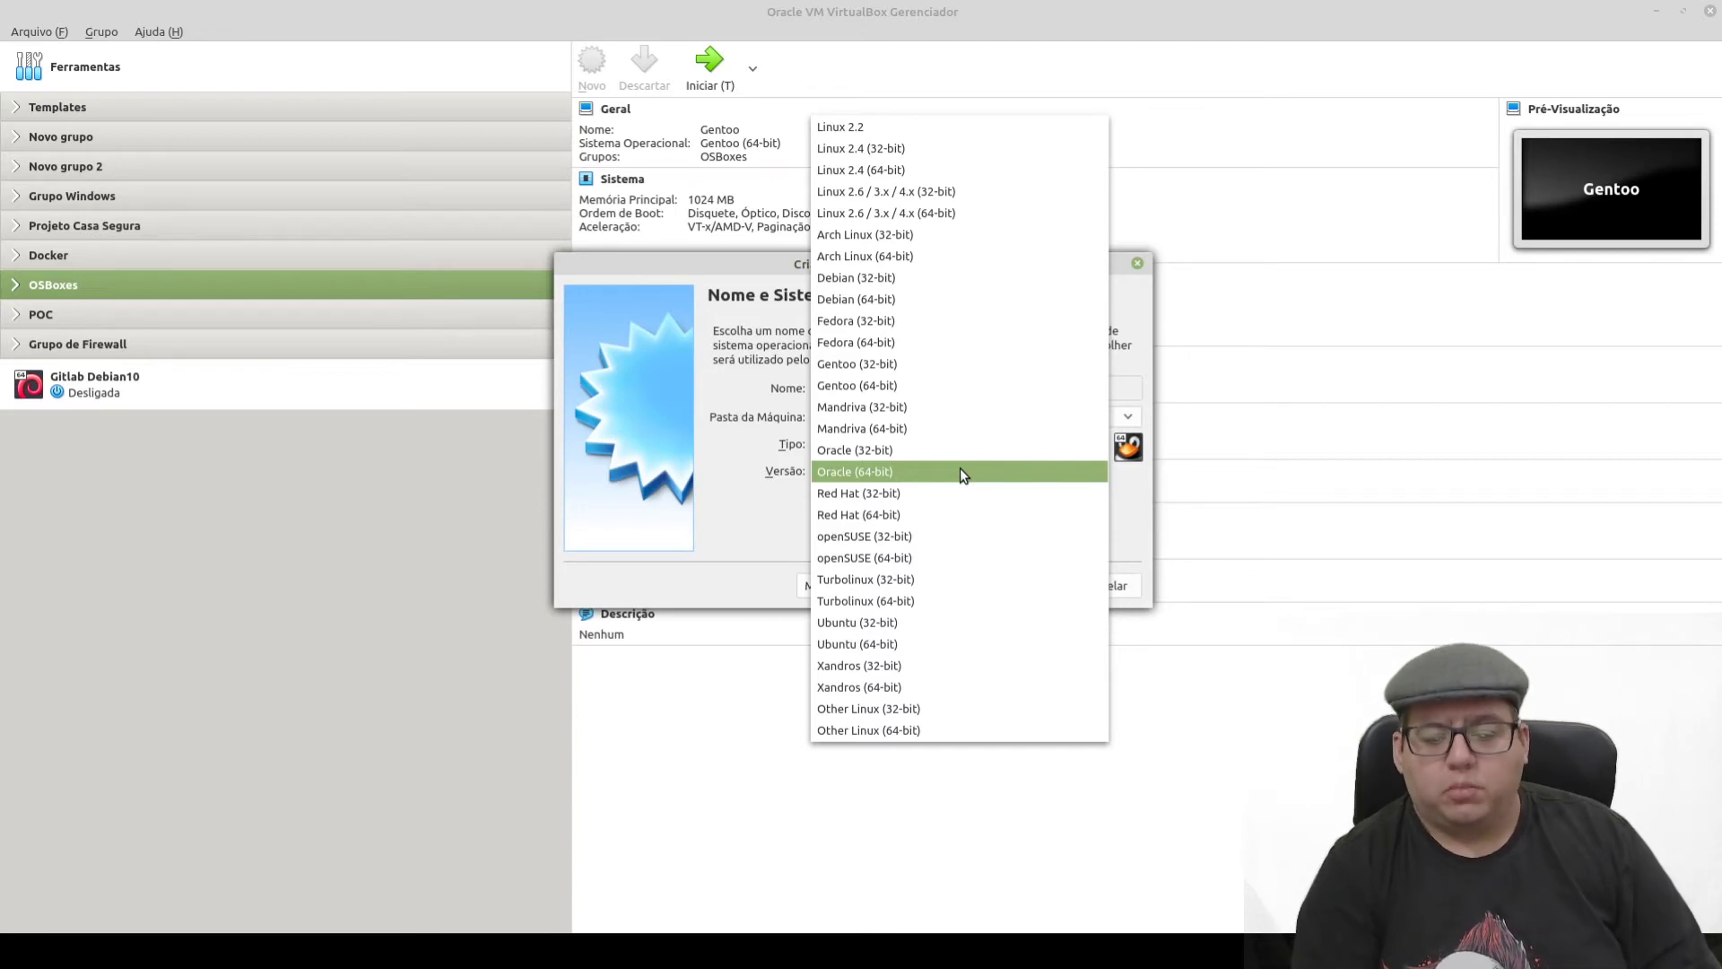
left_click(902, 644)
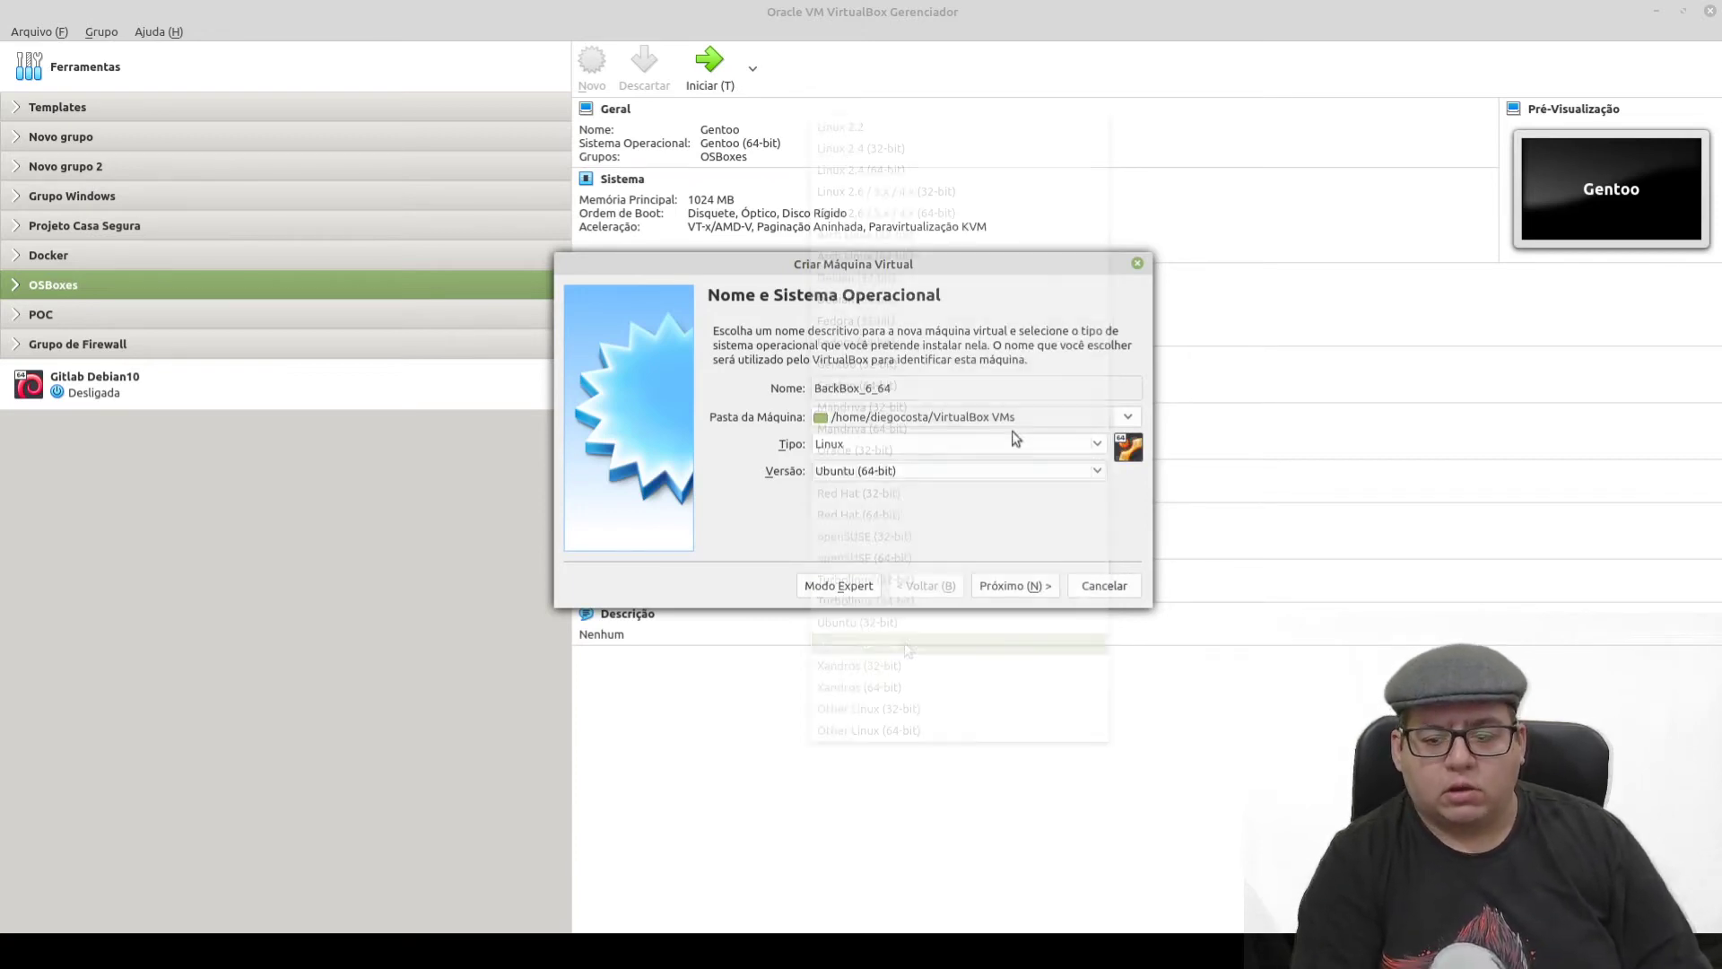
left_click(1025, 589)
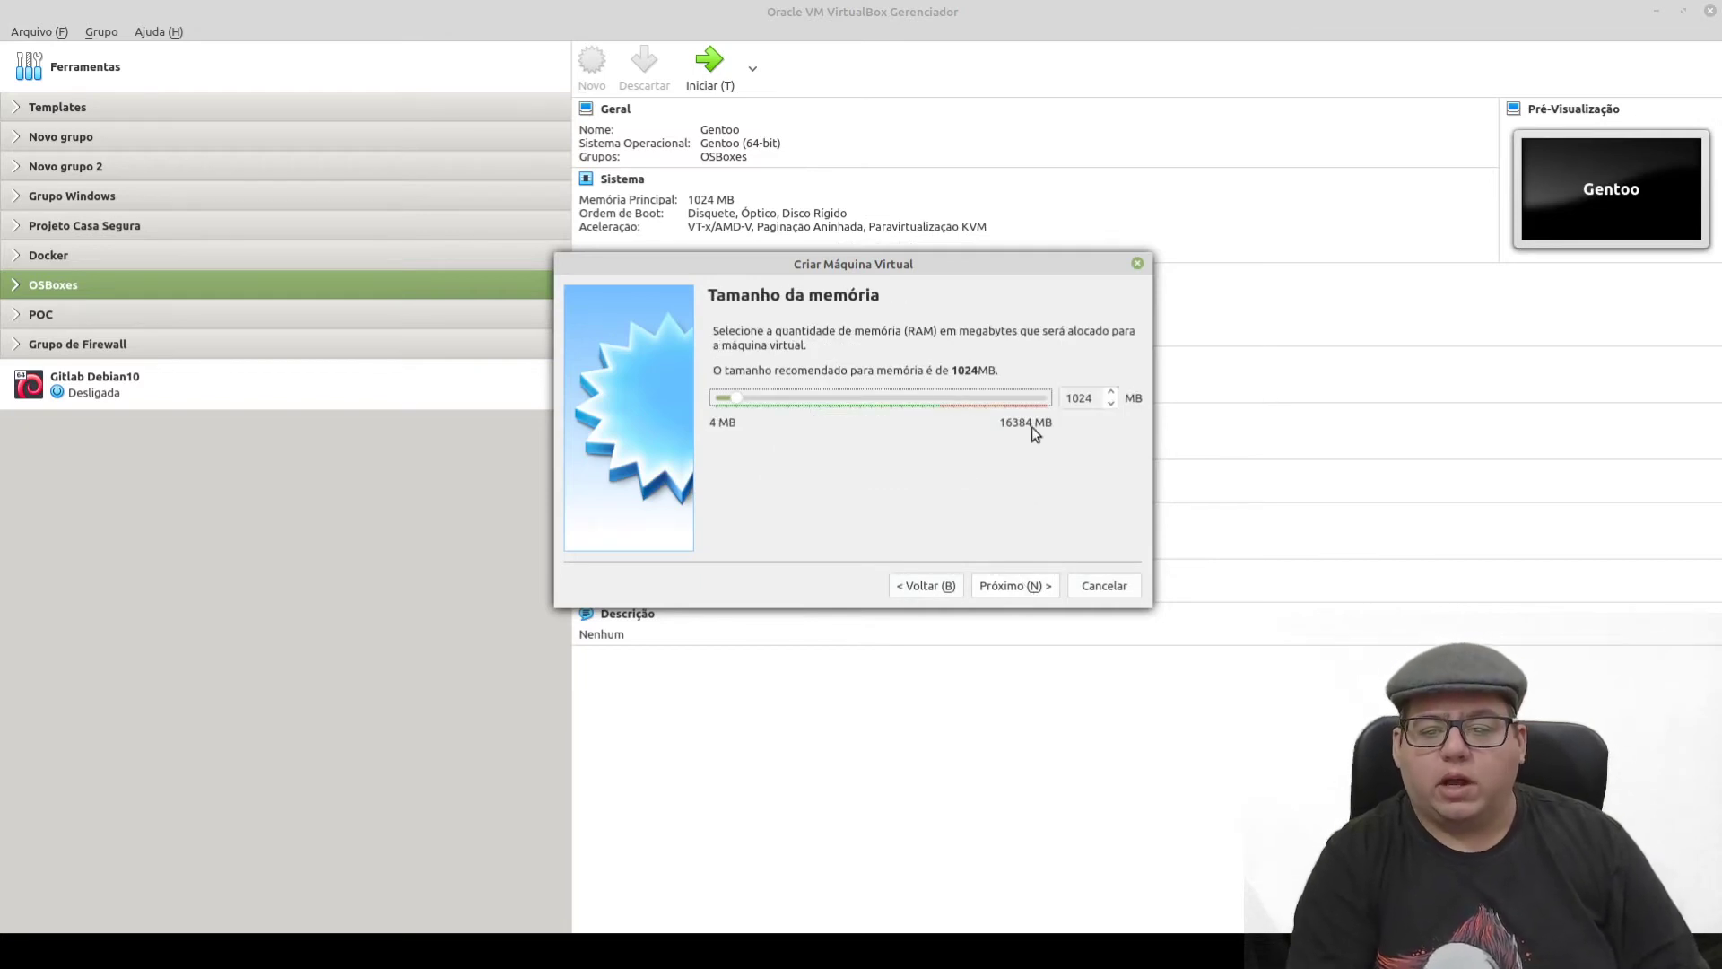
- Raise the new machine's memory from 1024 to 2048 MB
double_click(1095, 400)
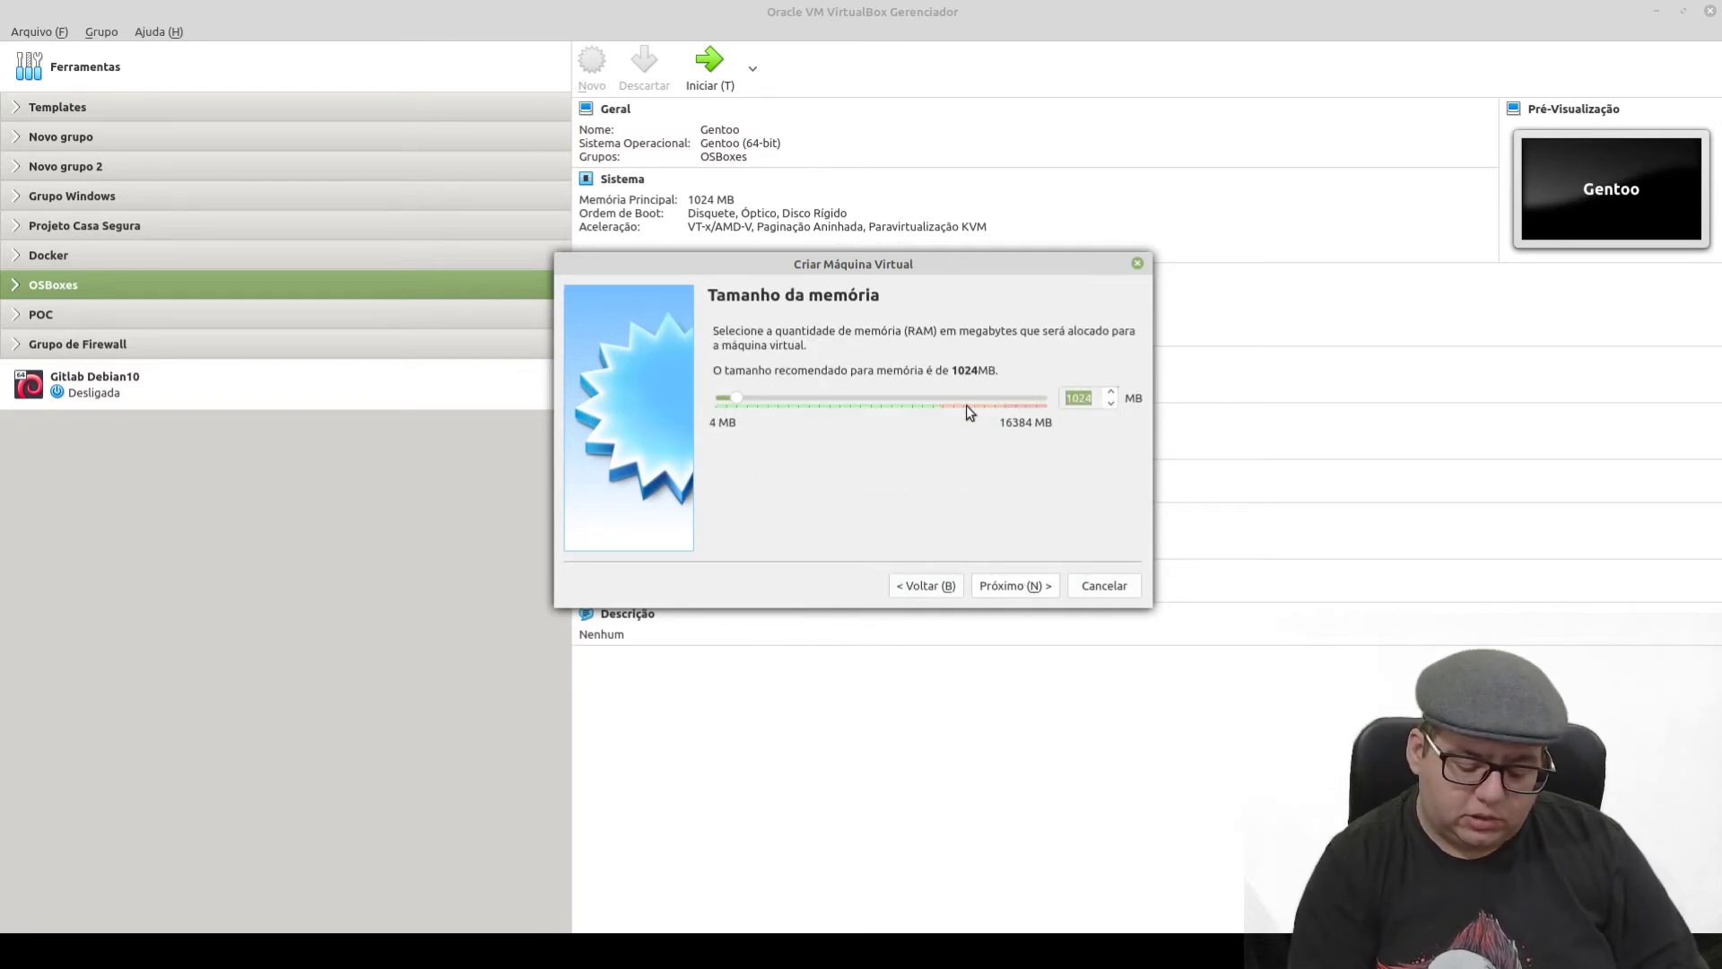
type("2048")
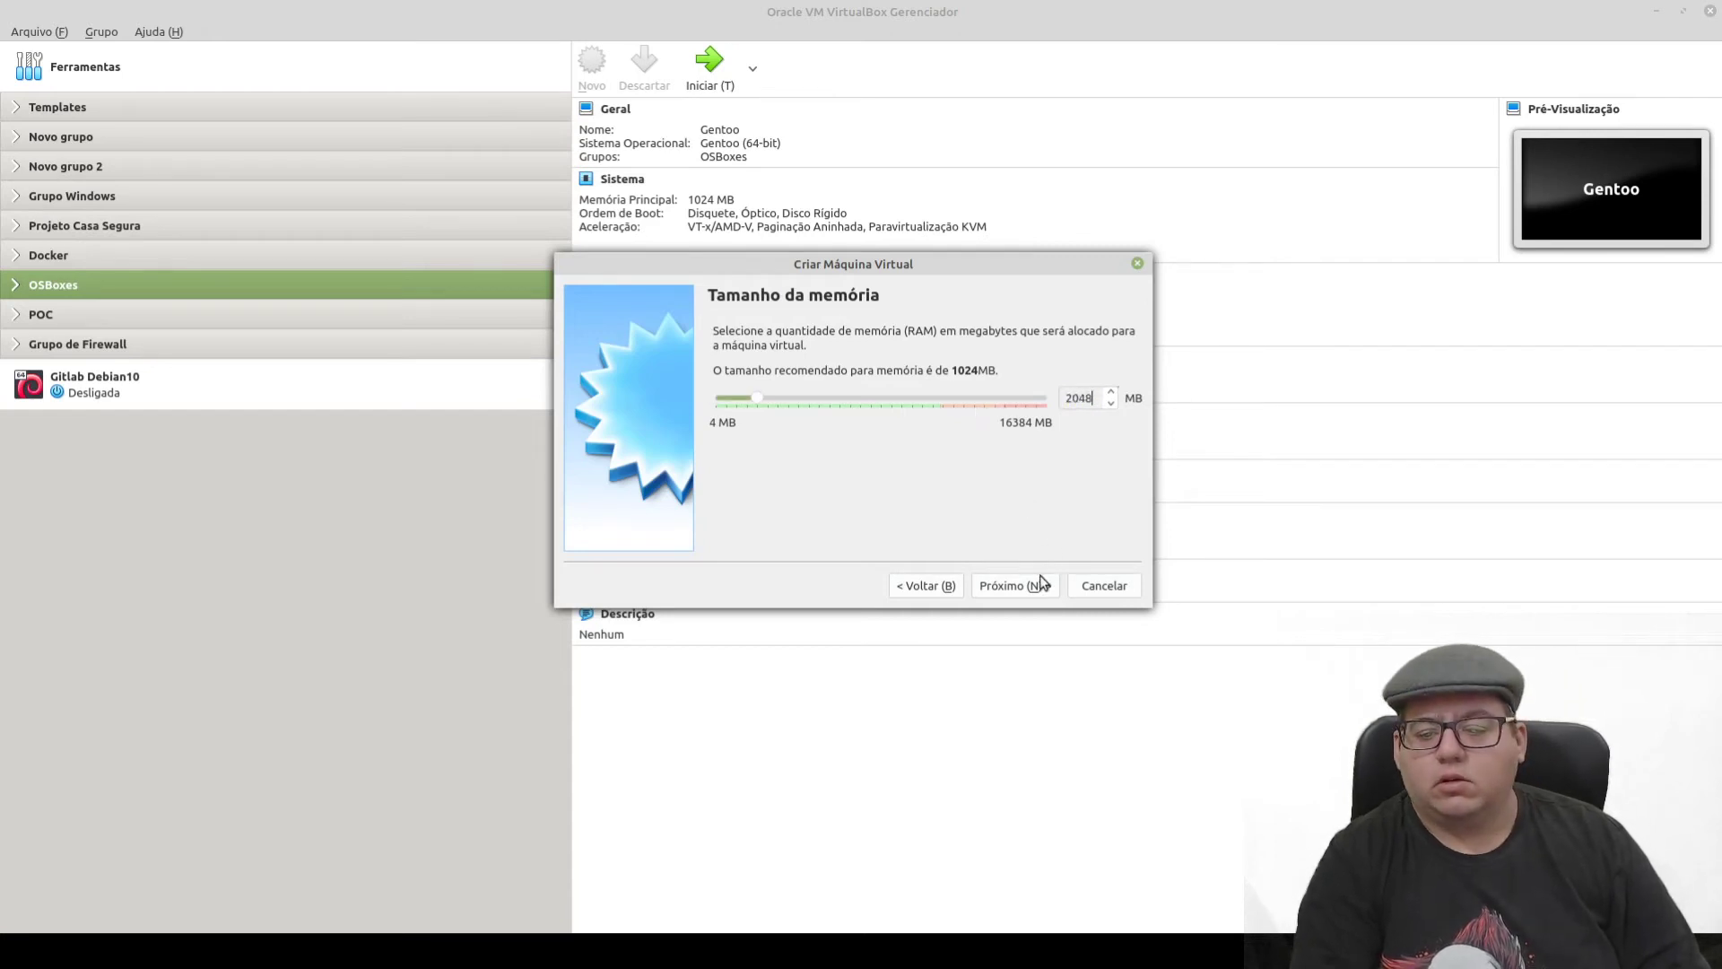
left_click(1027, 585)
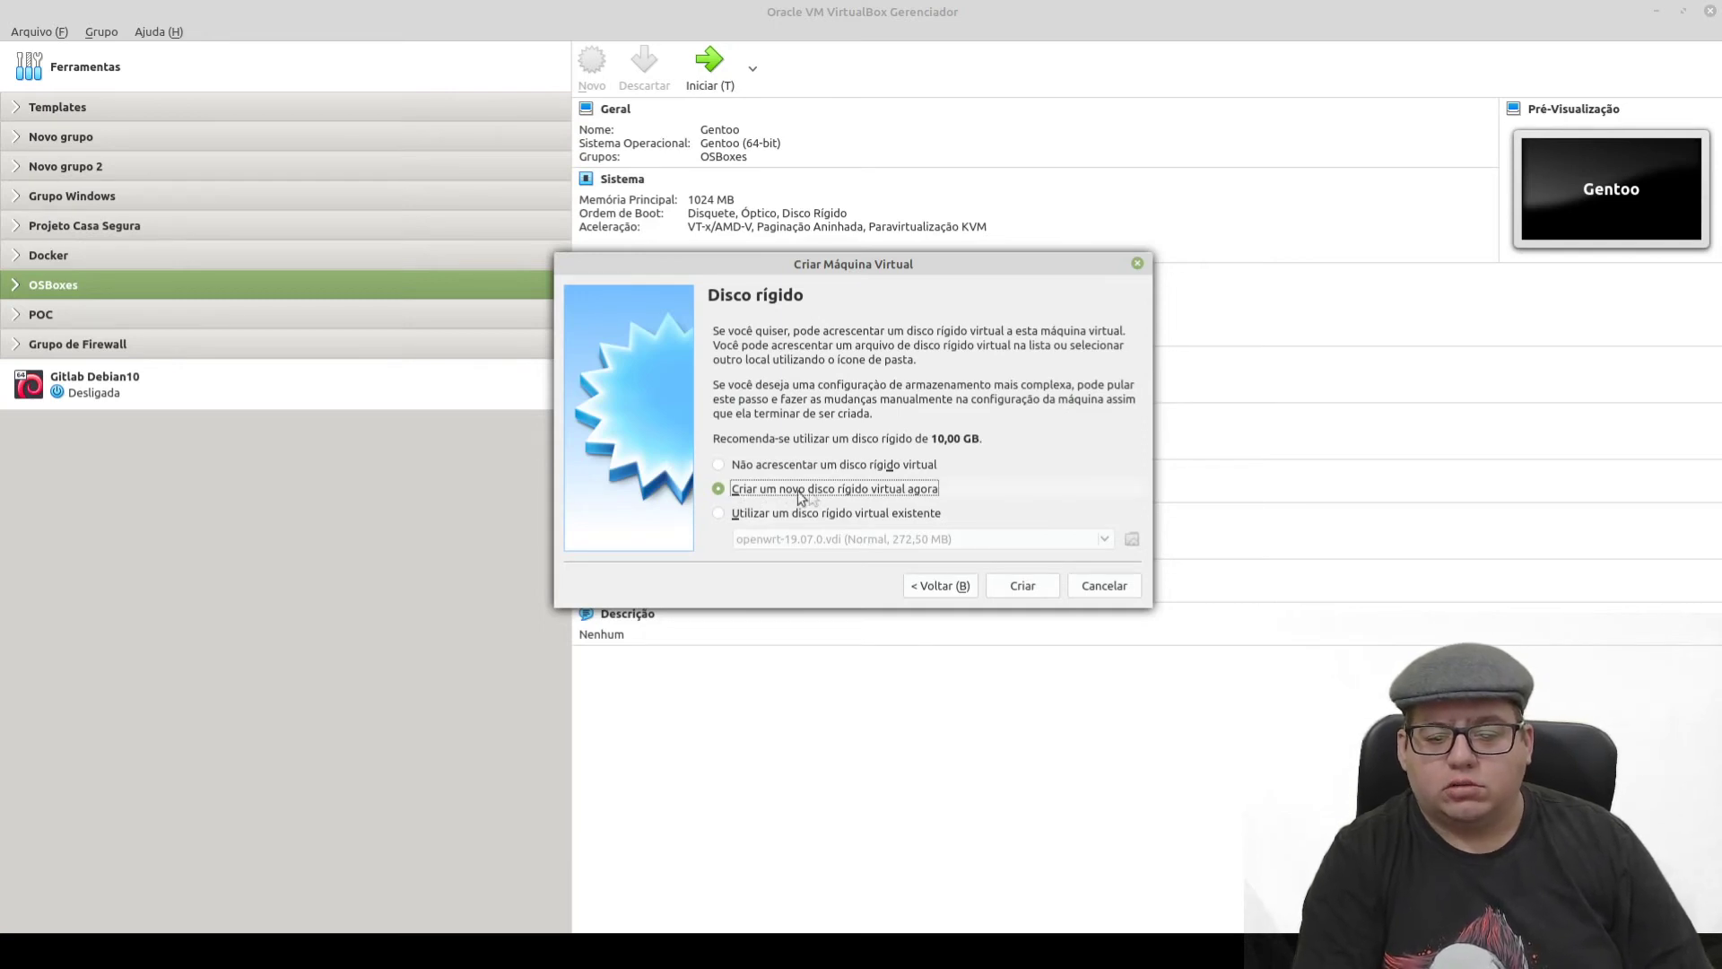
- Create BackBox_6_64 with no virtual hard disk, accepting the no-disk warning
left_click(782, 466)
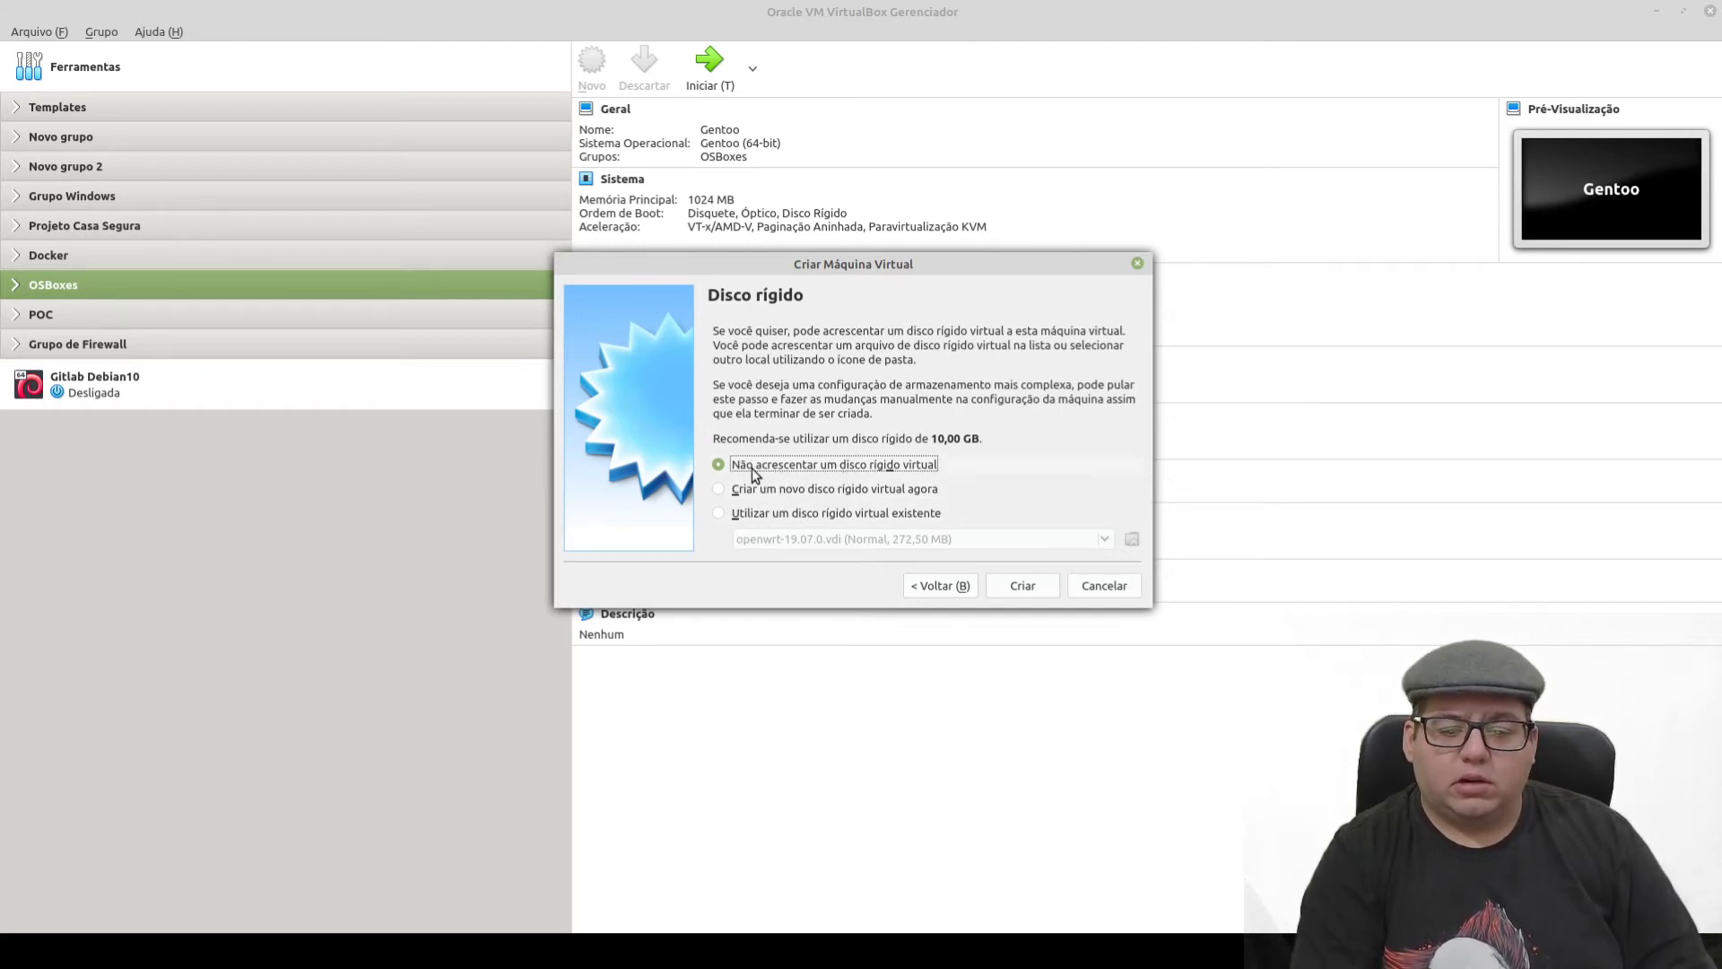
left_click(758, 513)
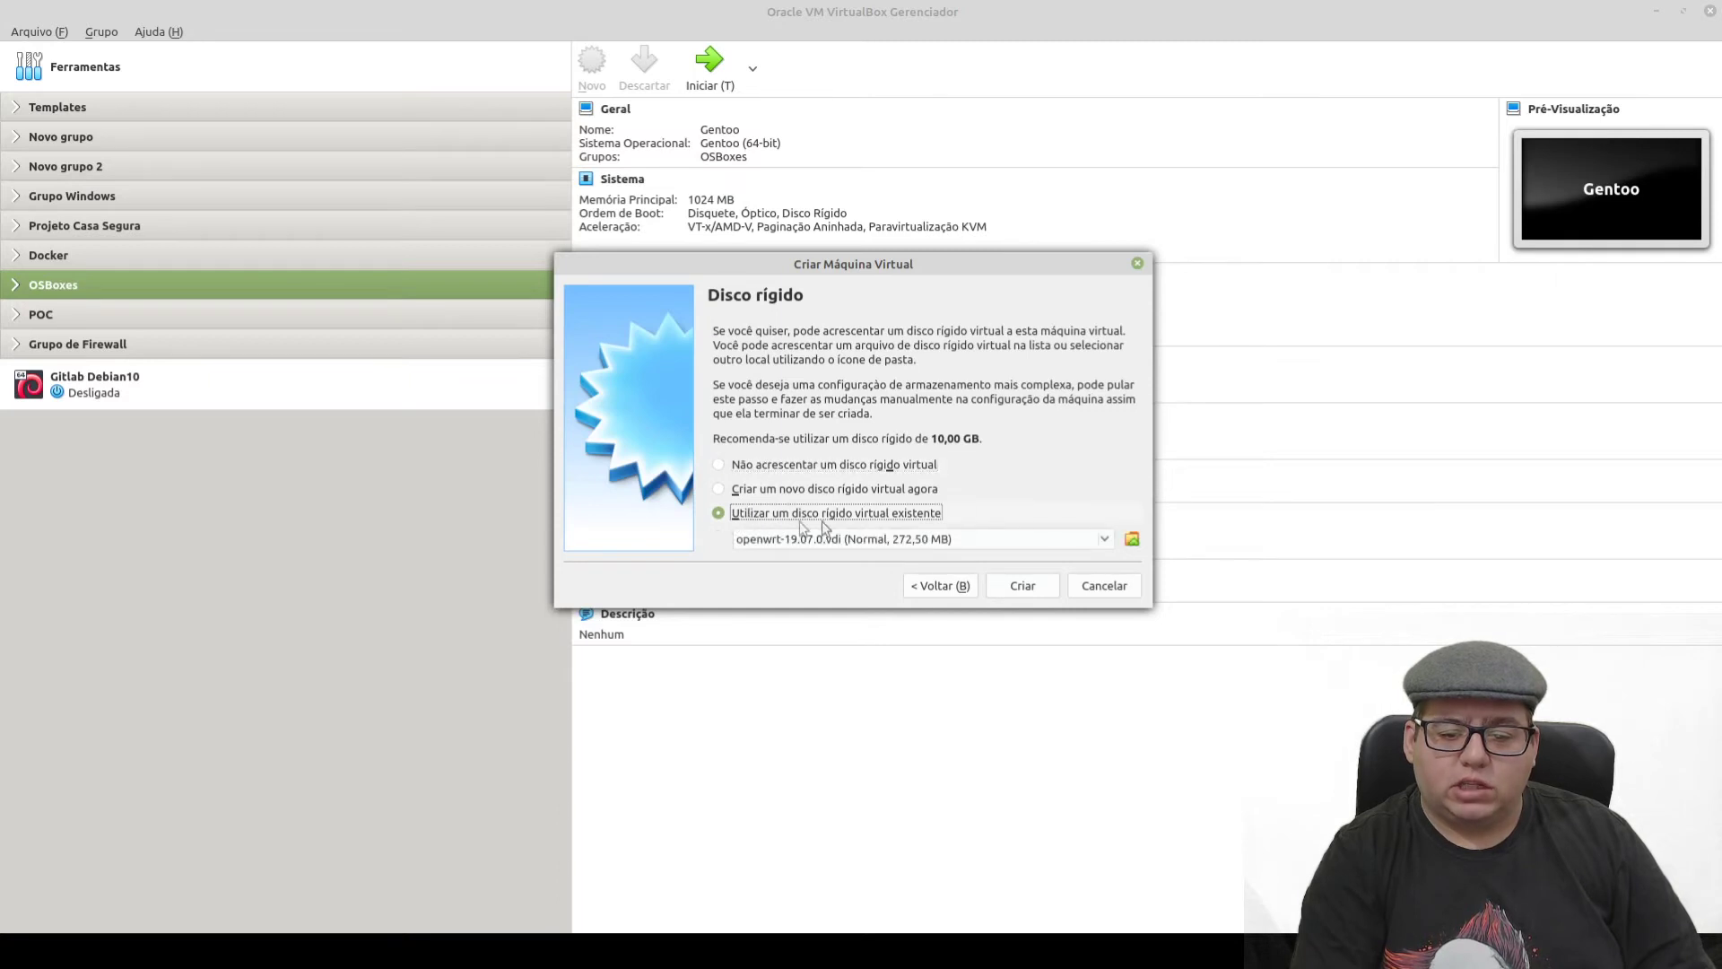
left_click(798, 466)
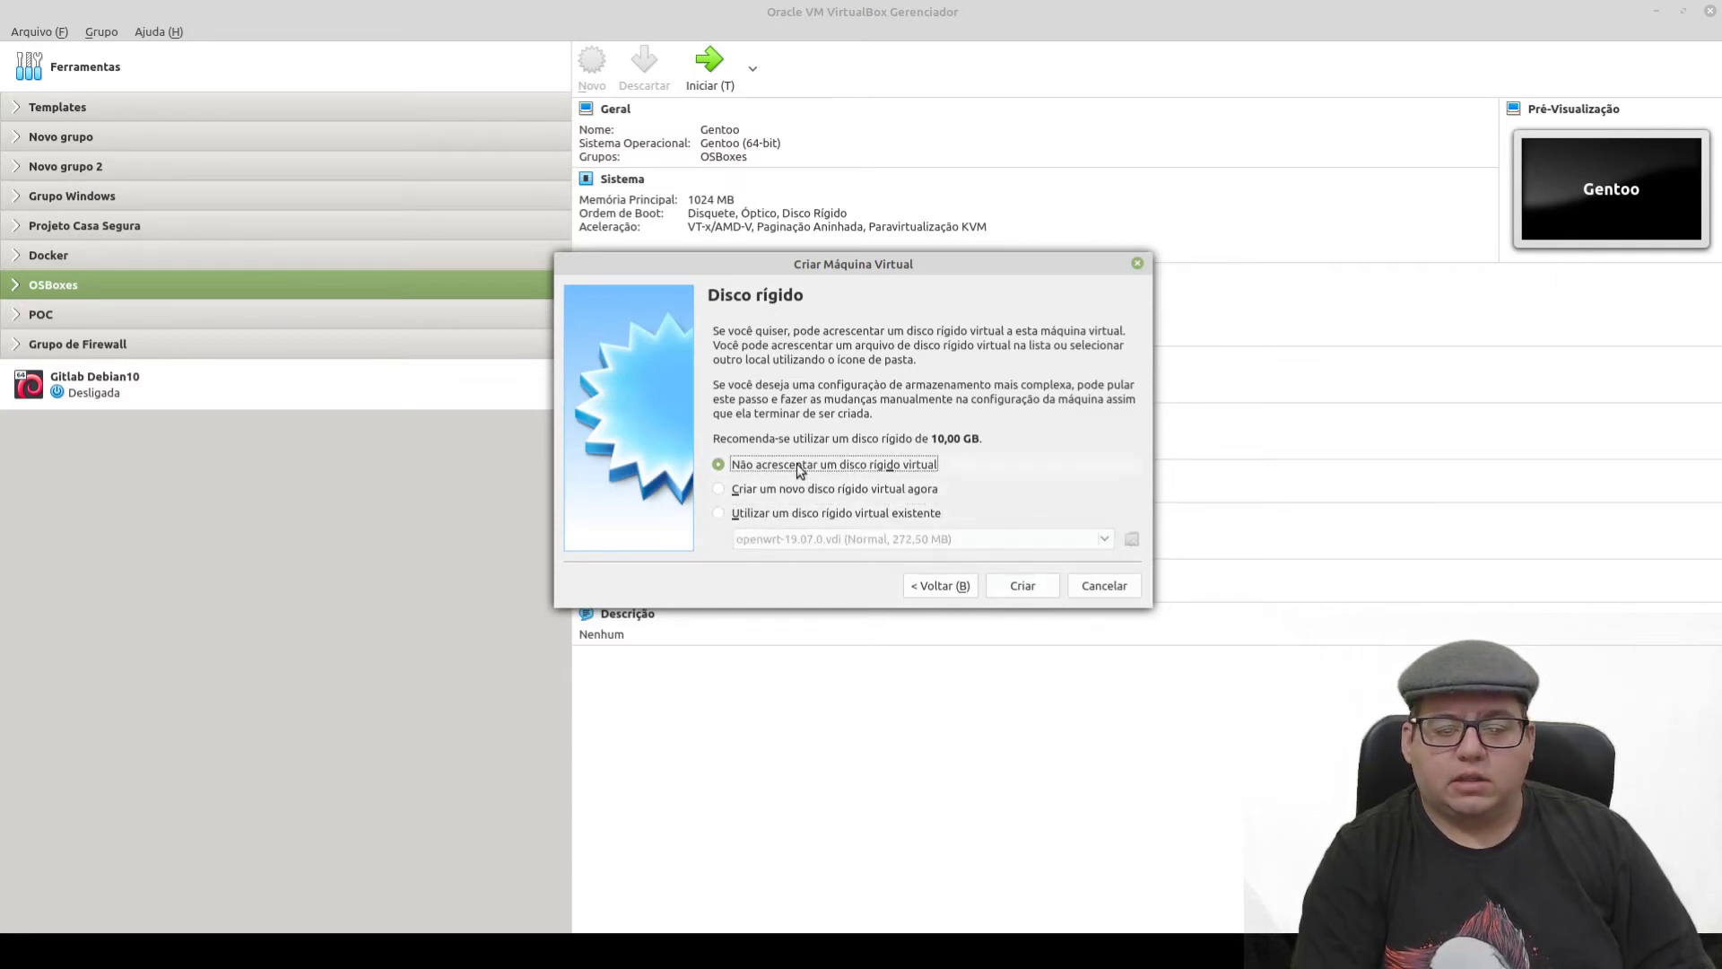
left_click(1023, 591)
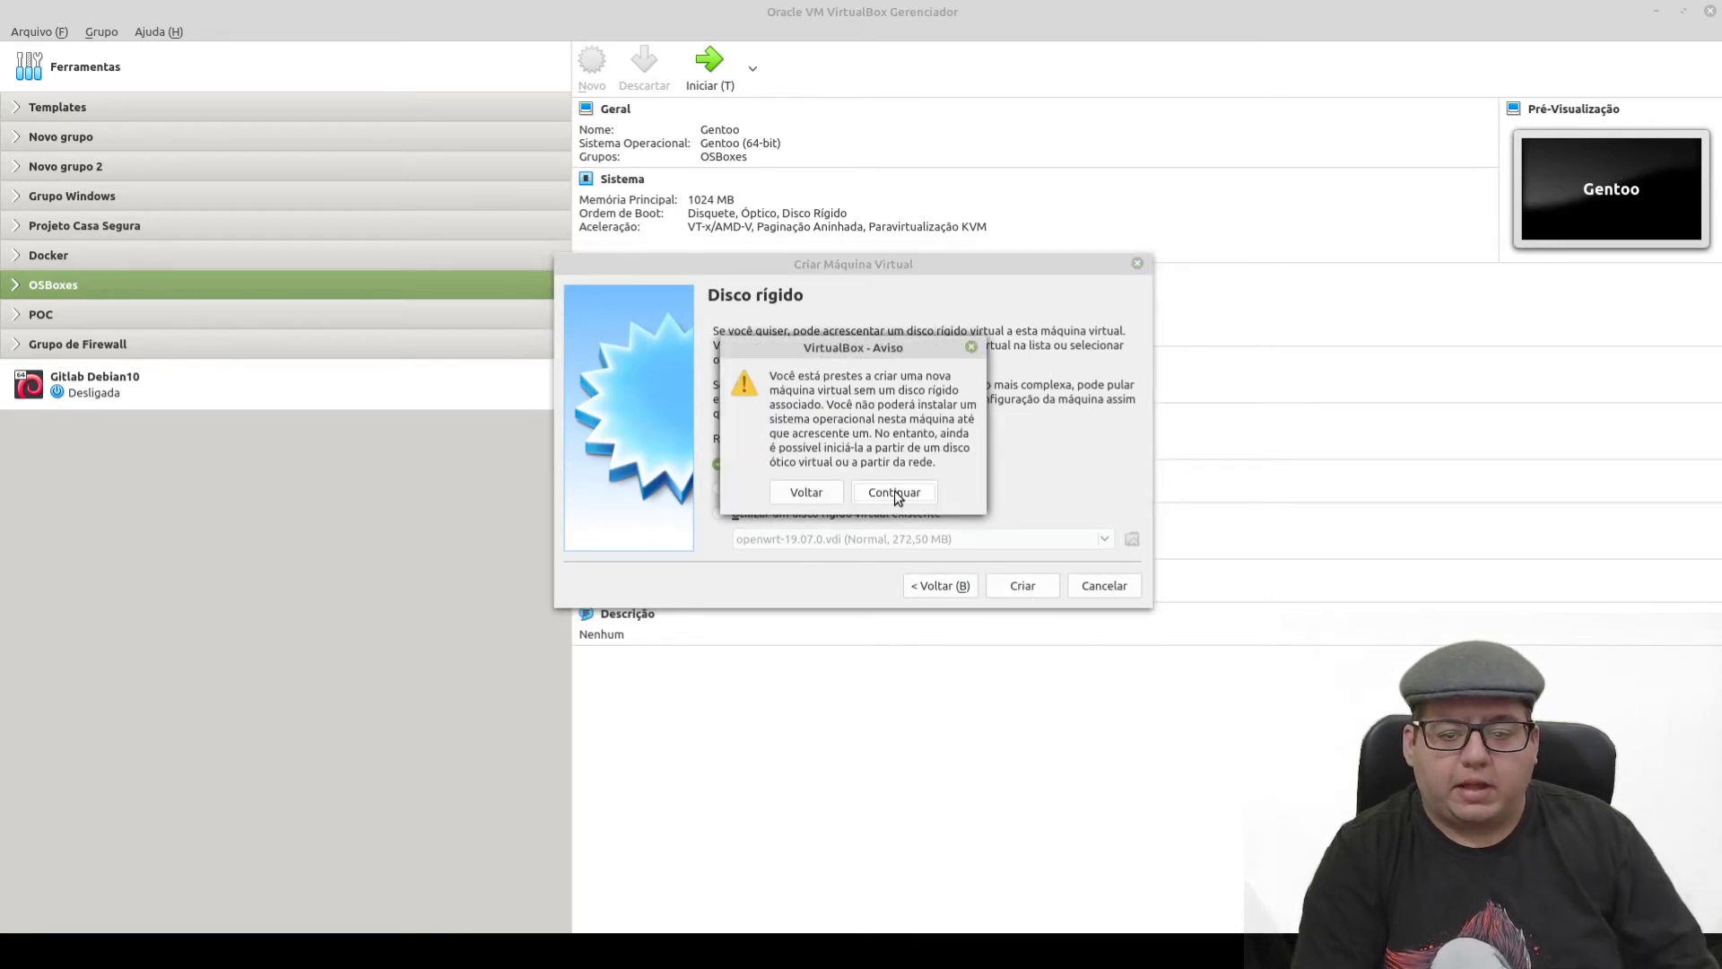
left_click(895, 494)
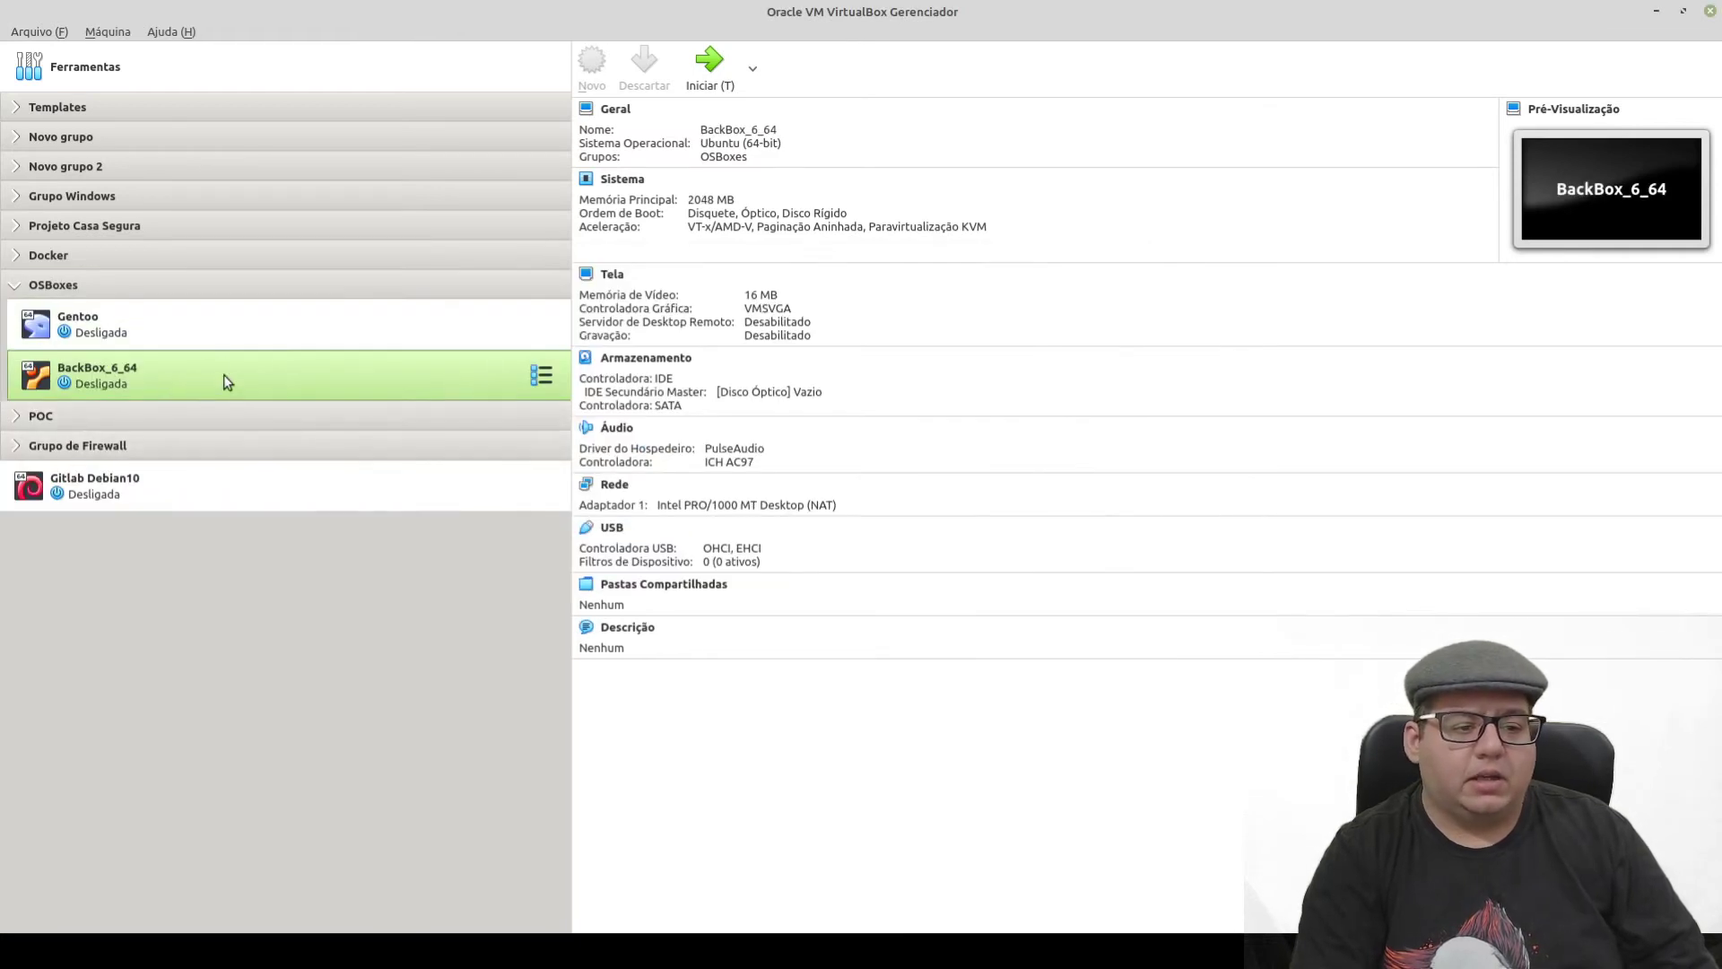
- Drag BackBox_6_64 out of OSBoxes to sit below Gitlab Debian10, then open its settings
left_click(105, 335, "ctrl")
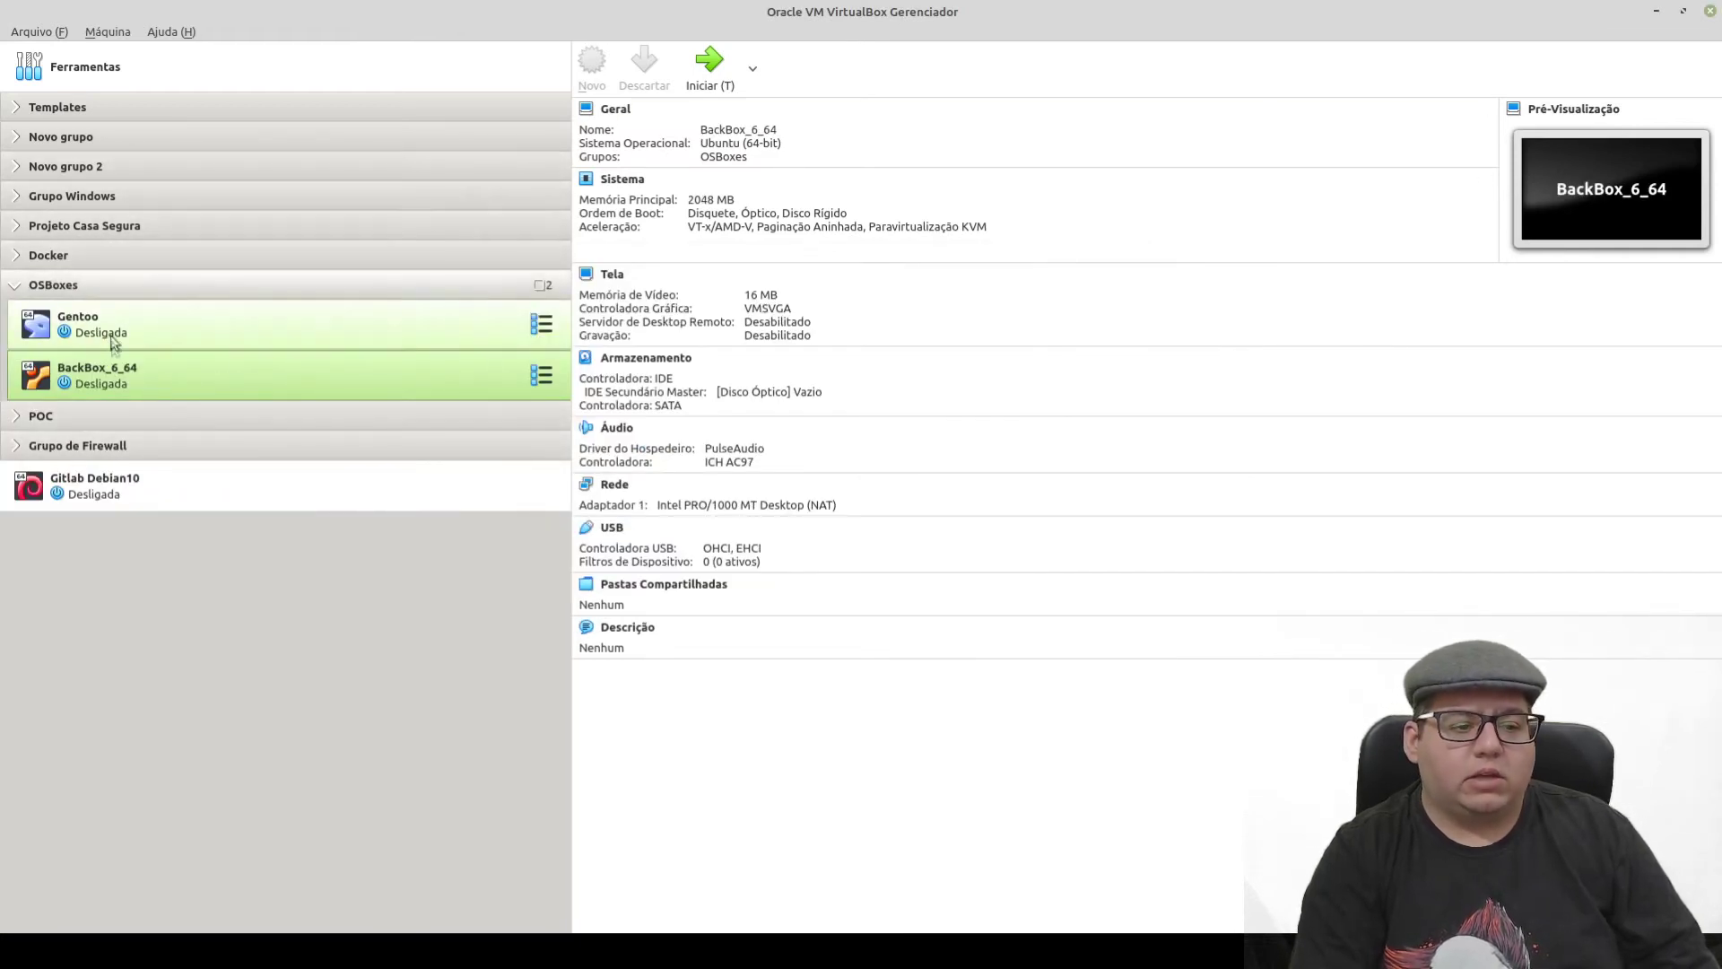
right_click(97, 373)
left_click(43, 601)
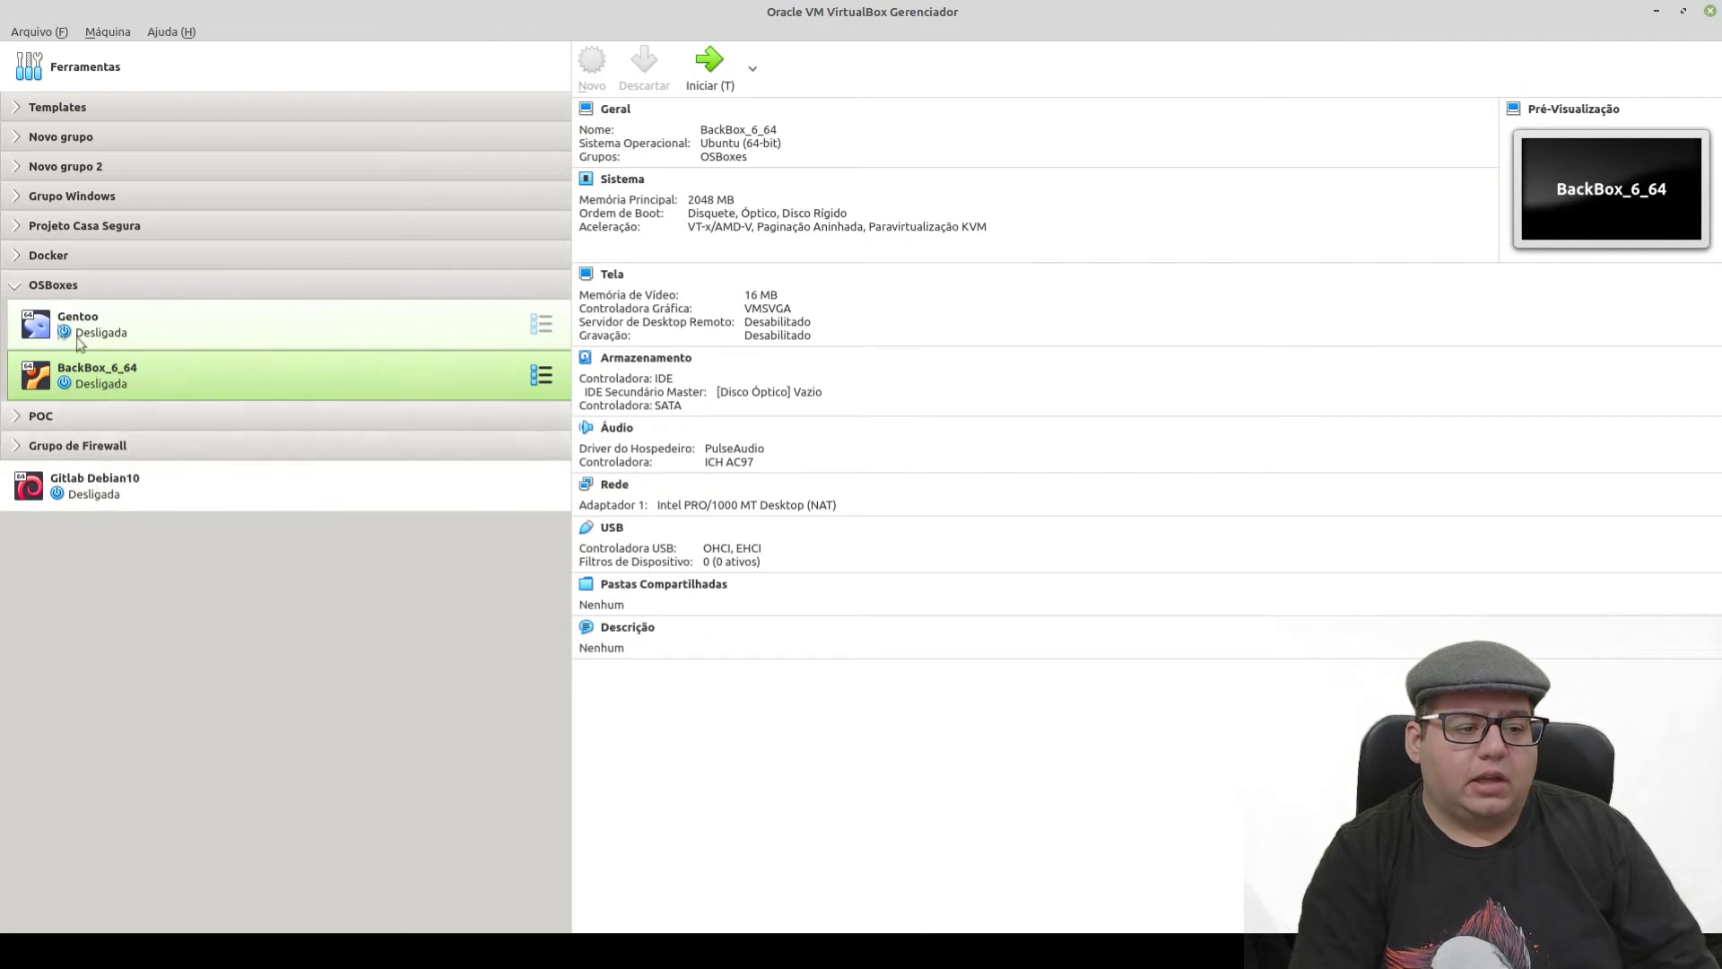
left_click(15, 284)
left_click(29, 289)
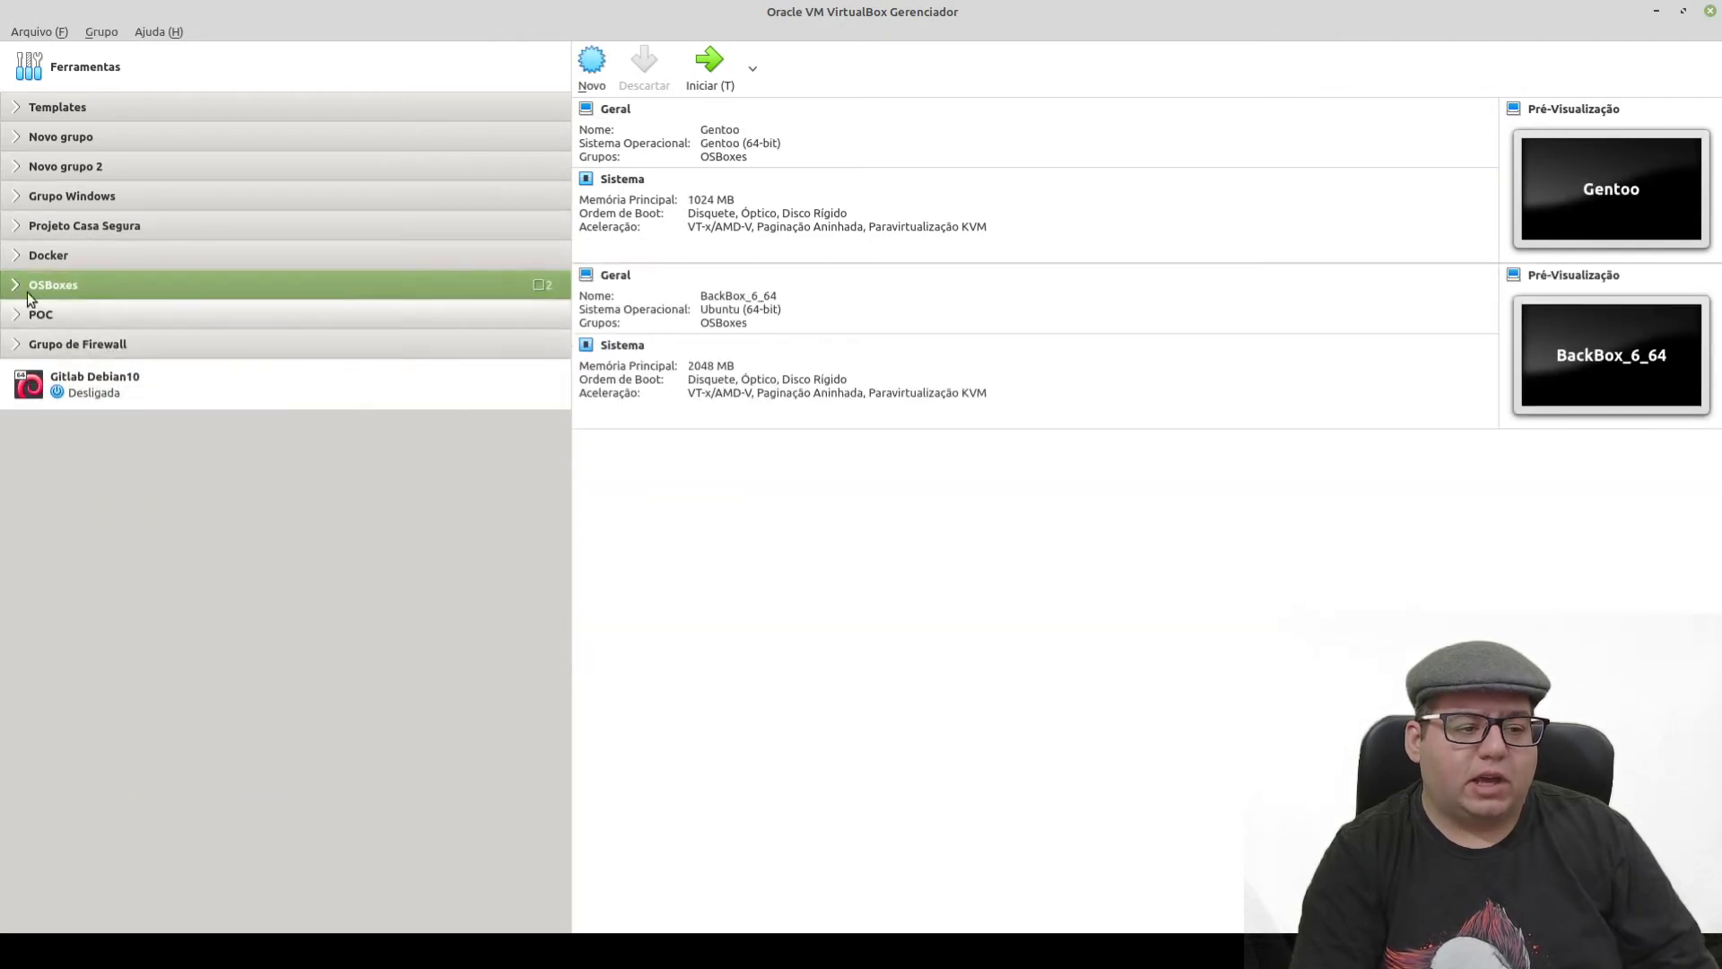
left_click(15, 284)
left_click_drag(112, 375, 74, 498)
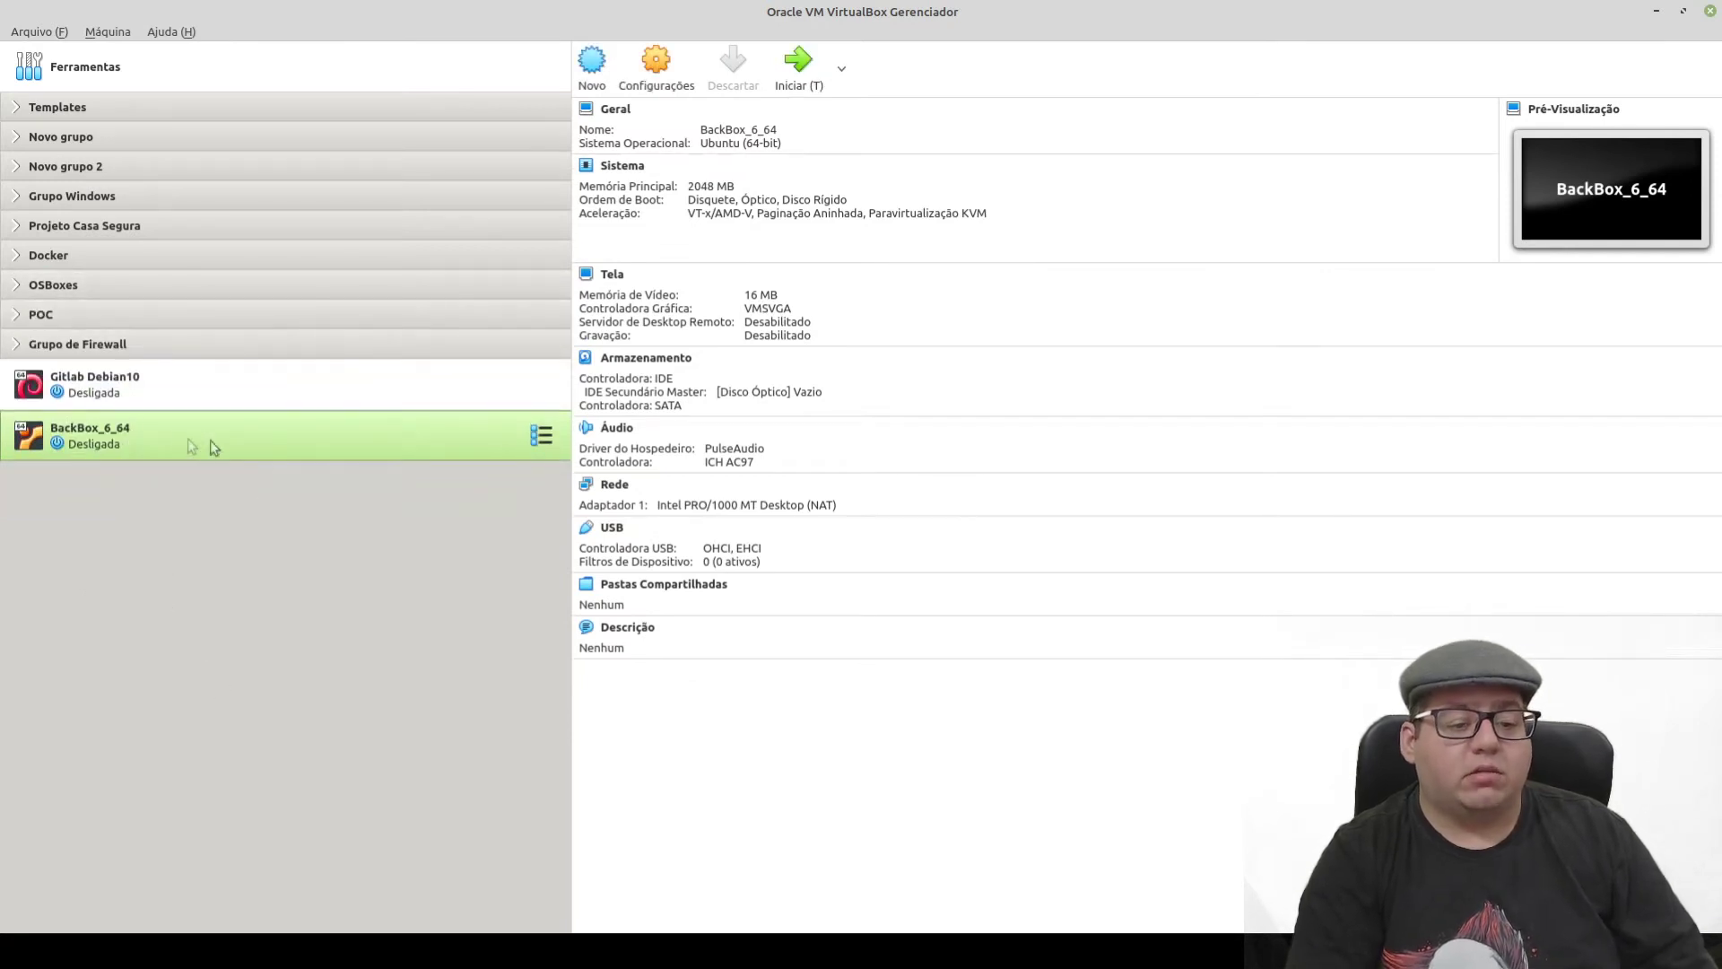
left_click(662, 76)
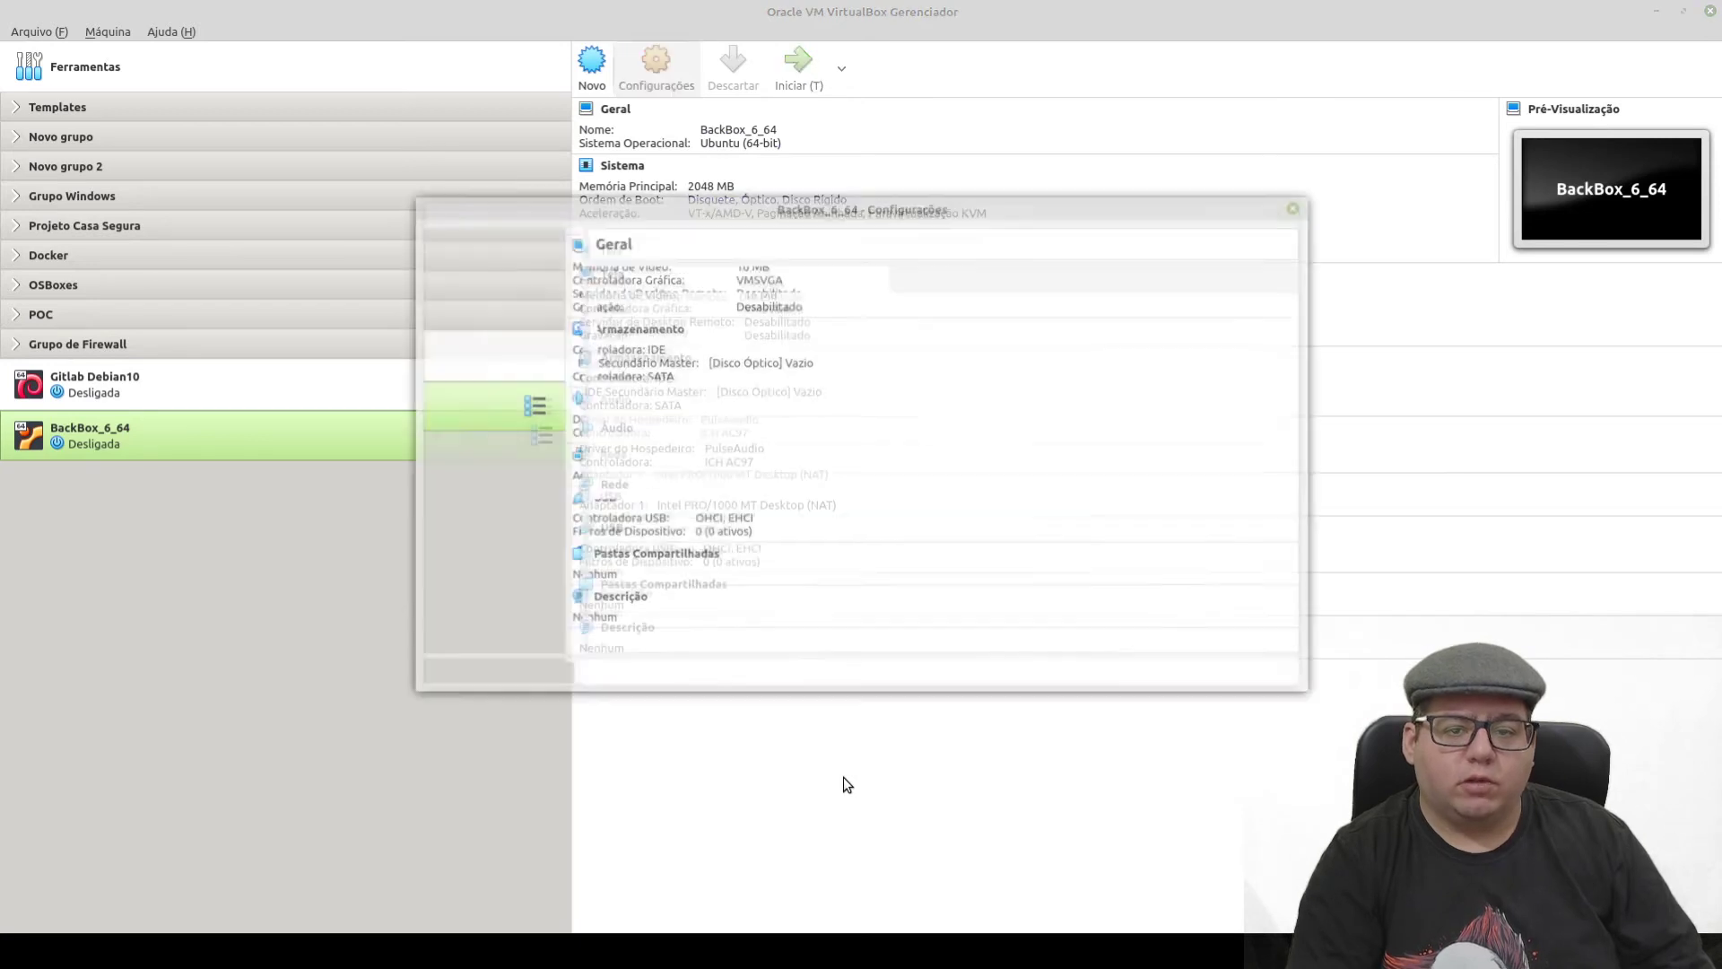
- Add a hard disk attachment to BackBox_6_64's SATA controller in Storage settings
left_click(484, 329)
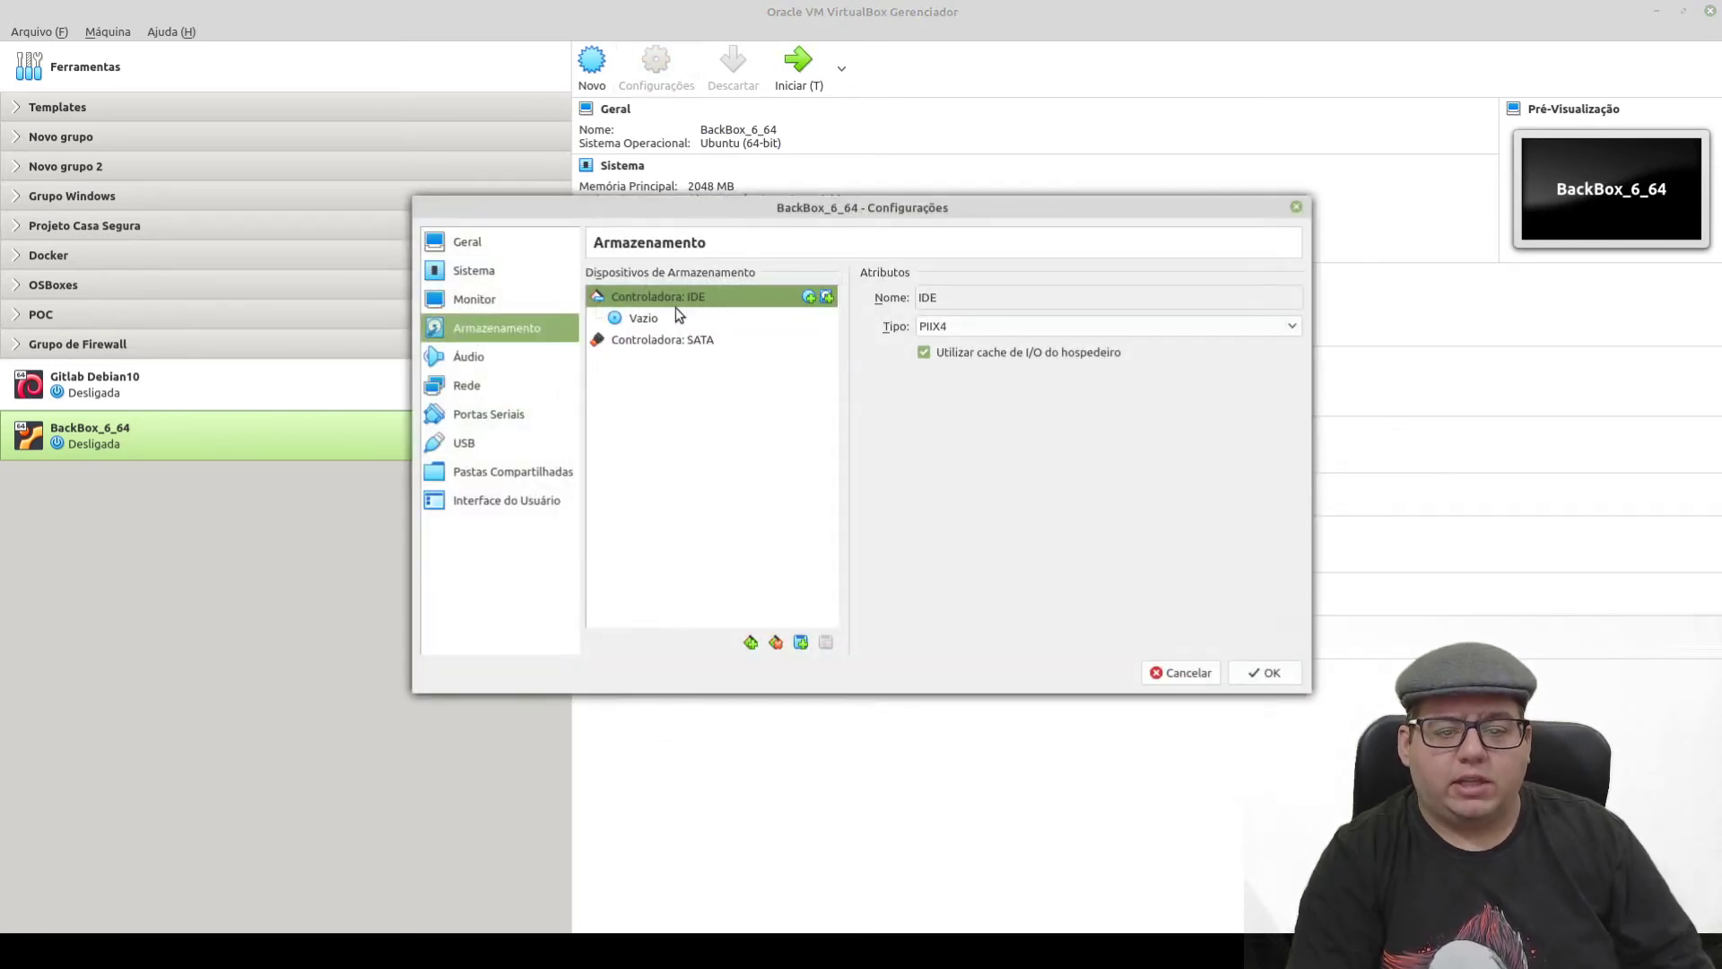
left_click(647, 343)
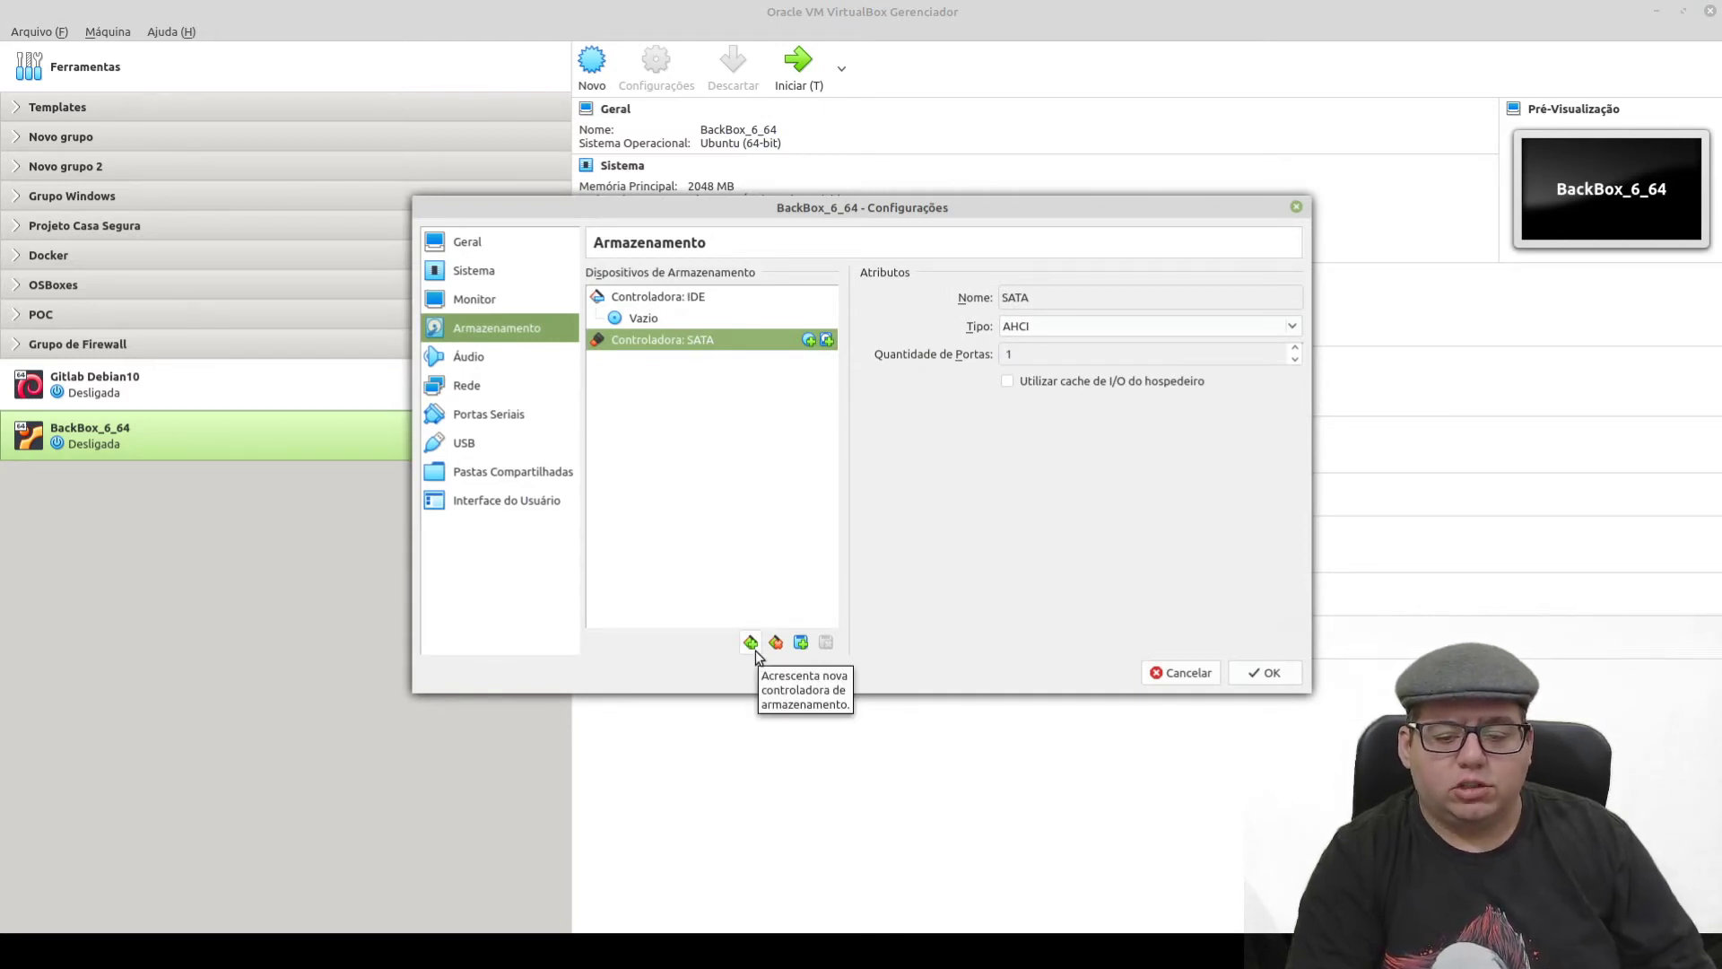
left_click(801, 643)
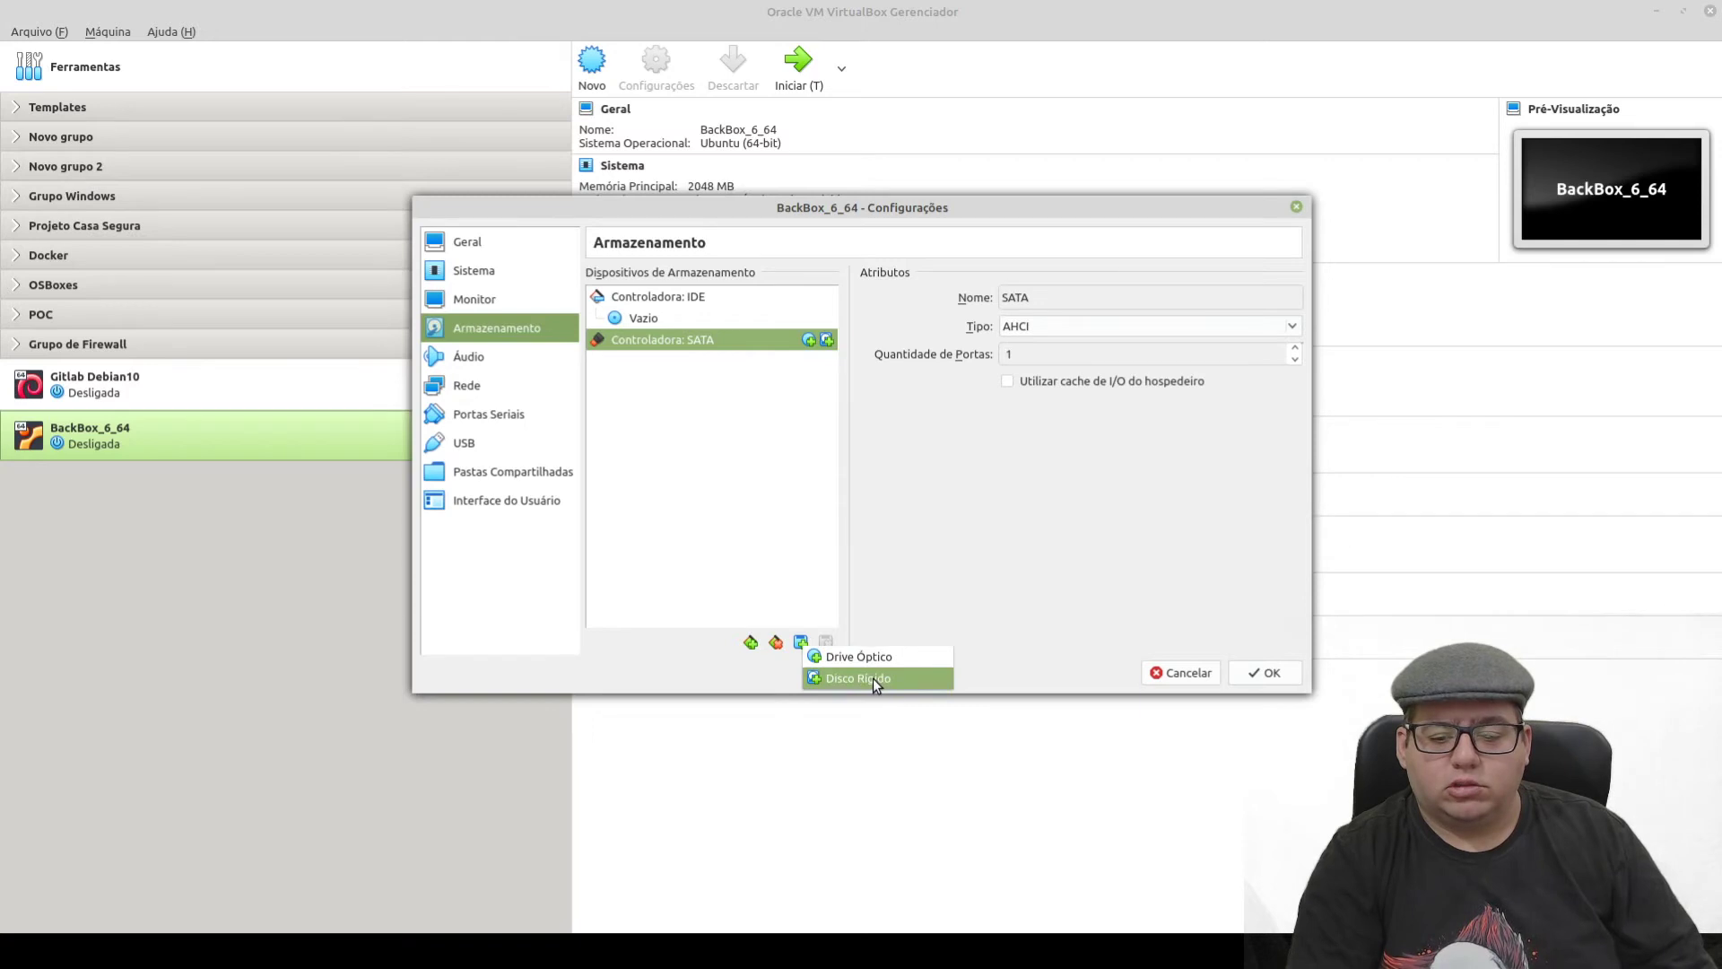
left_click(874, 680)
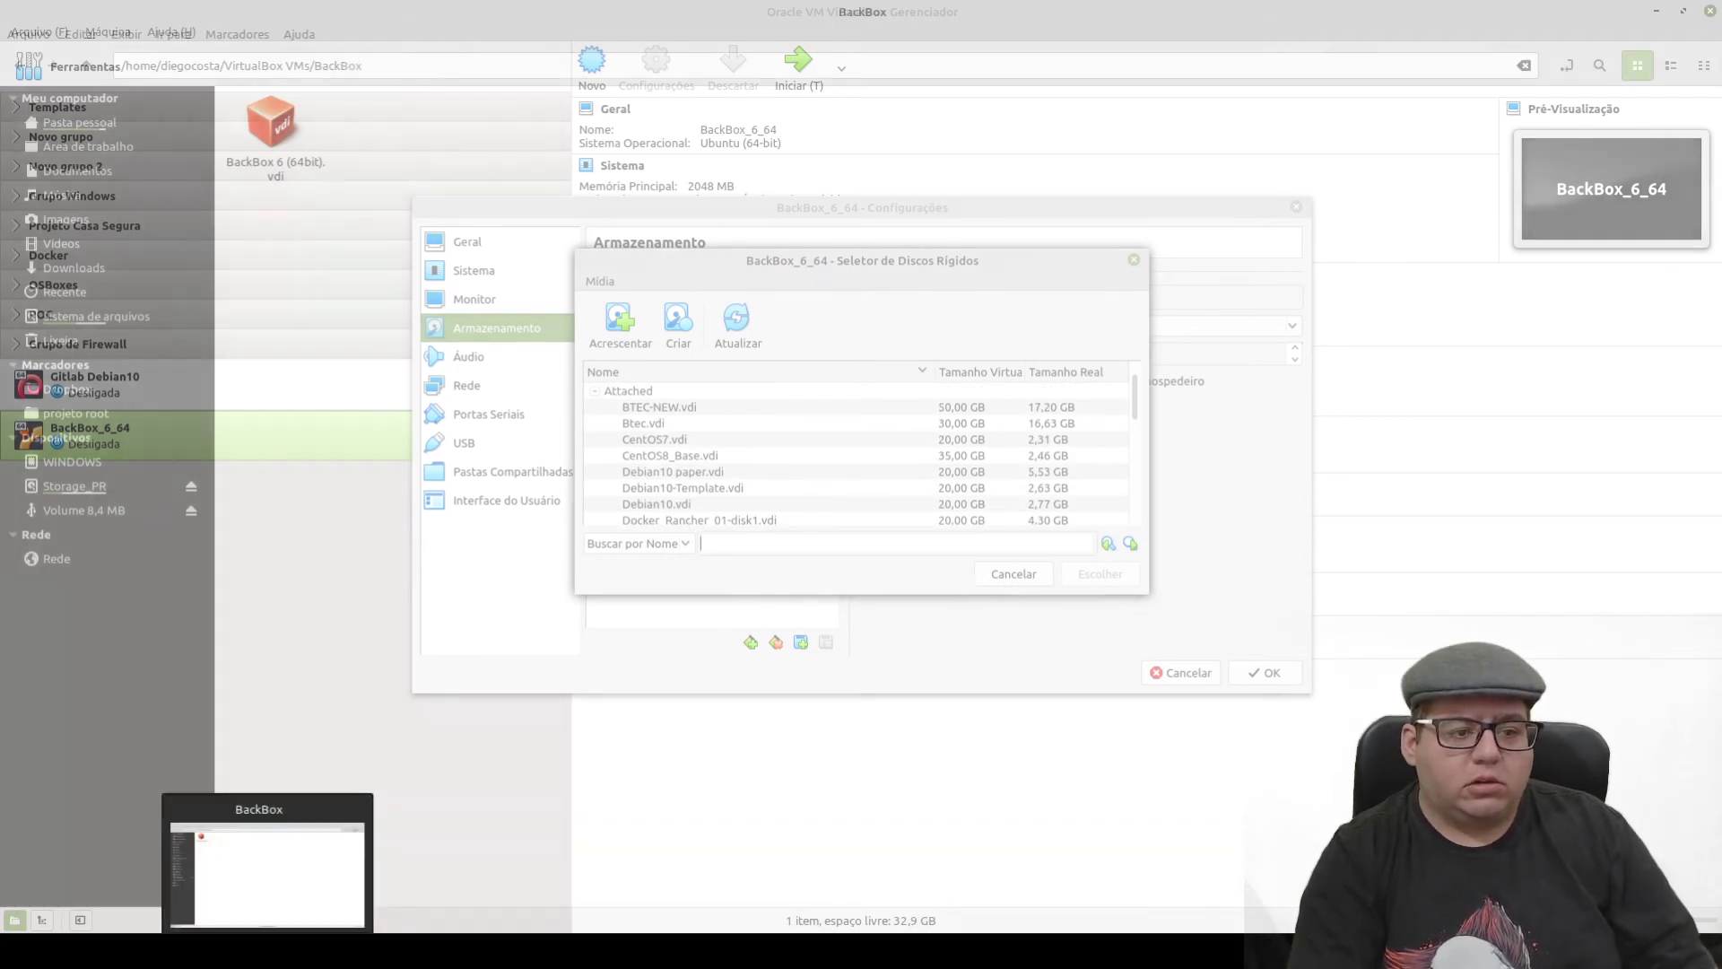
left_click(269, 856)
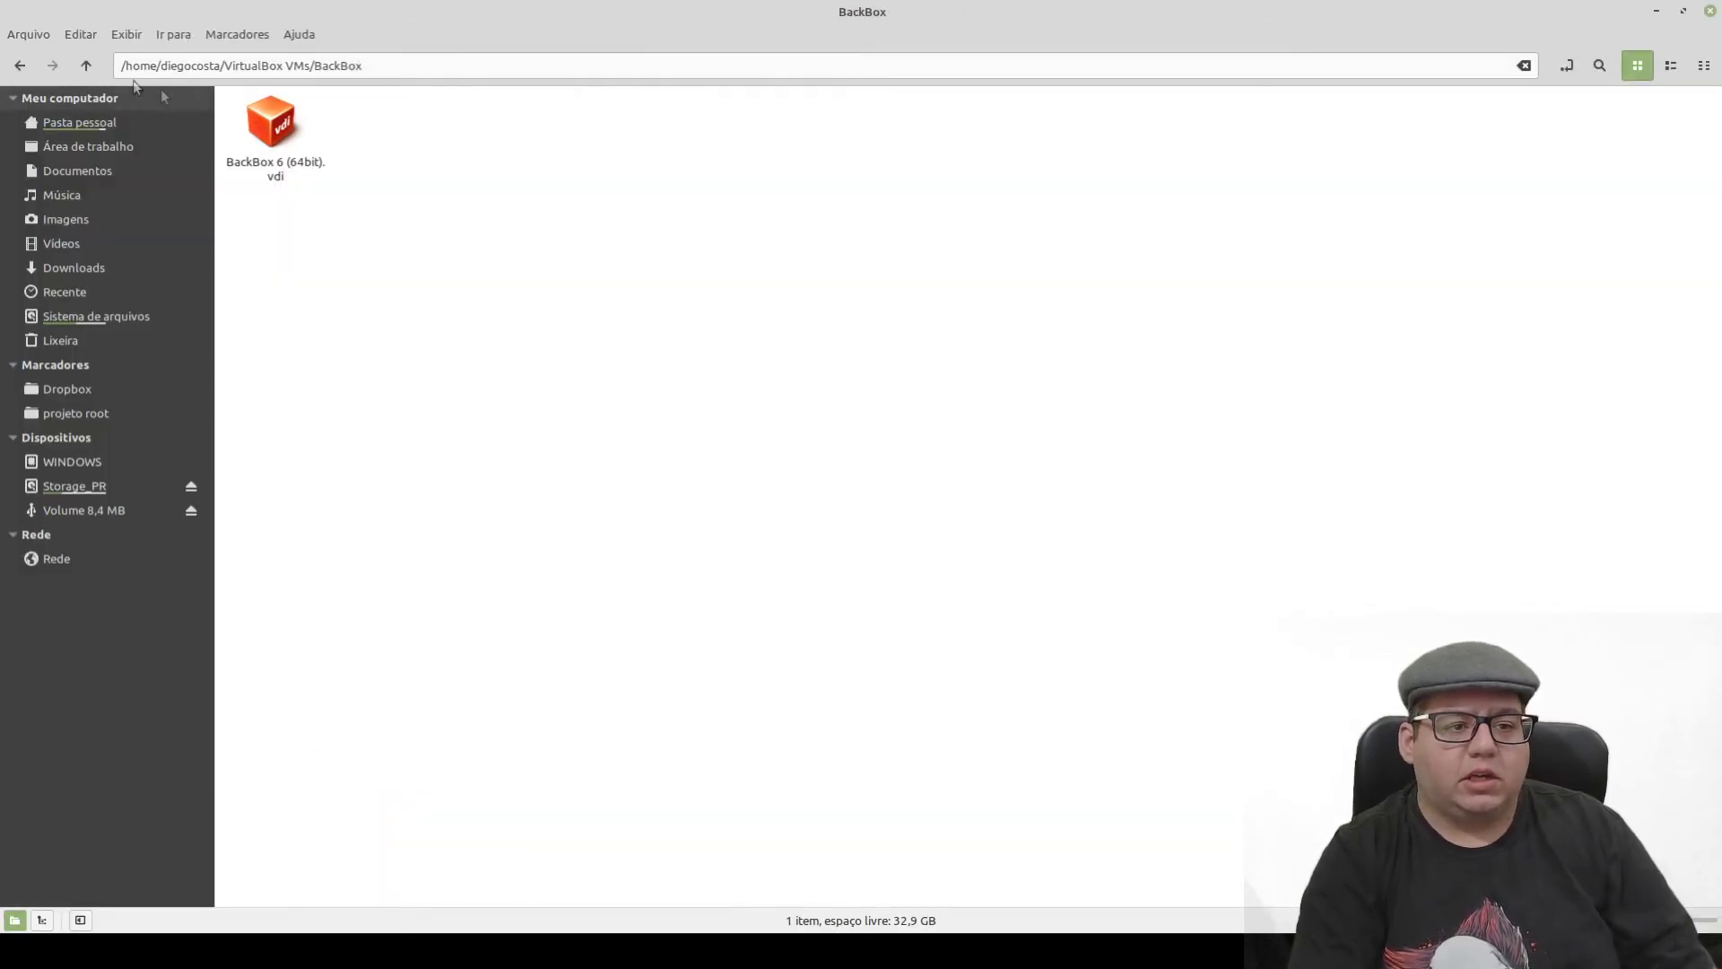
- Copy the BackBox 6 (64bit).vdi file from the BackBox folder
left_click(267, 114)
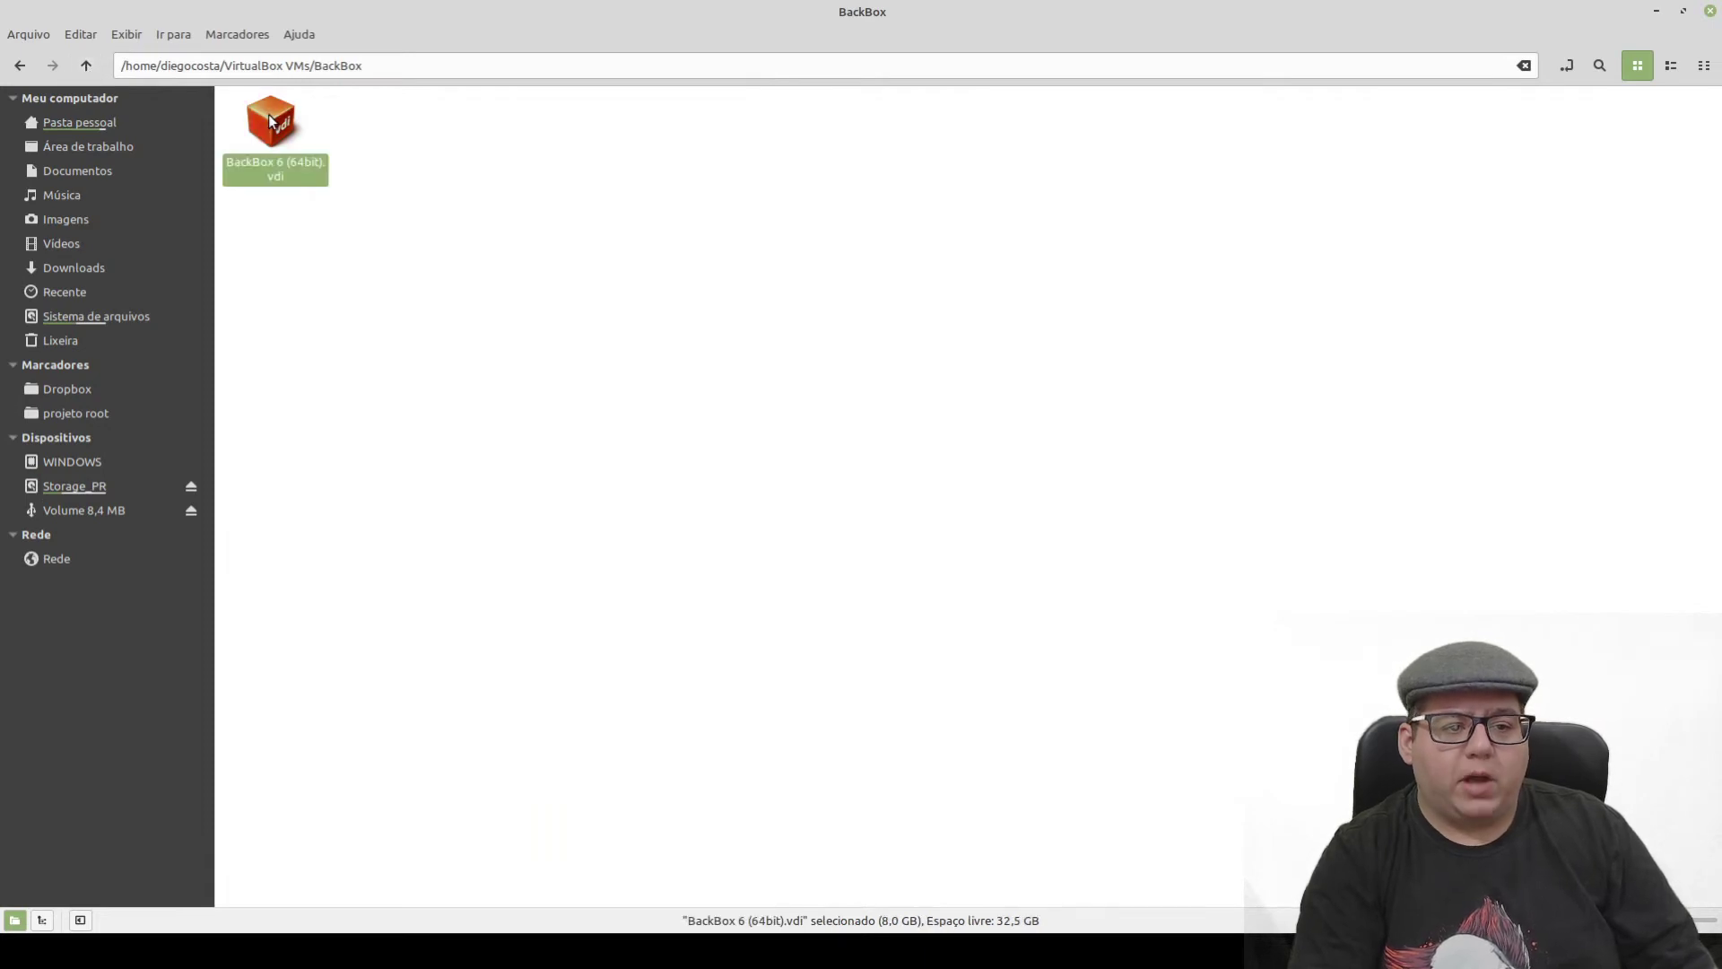
right_click(267, 115)
key("Escape")
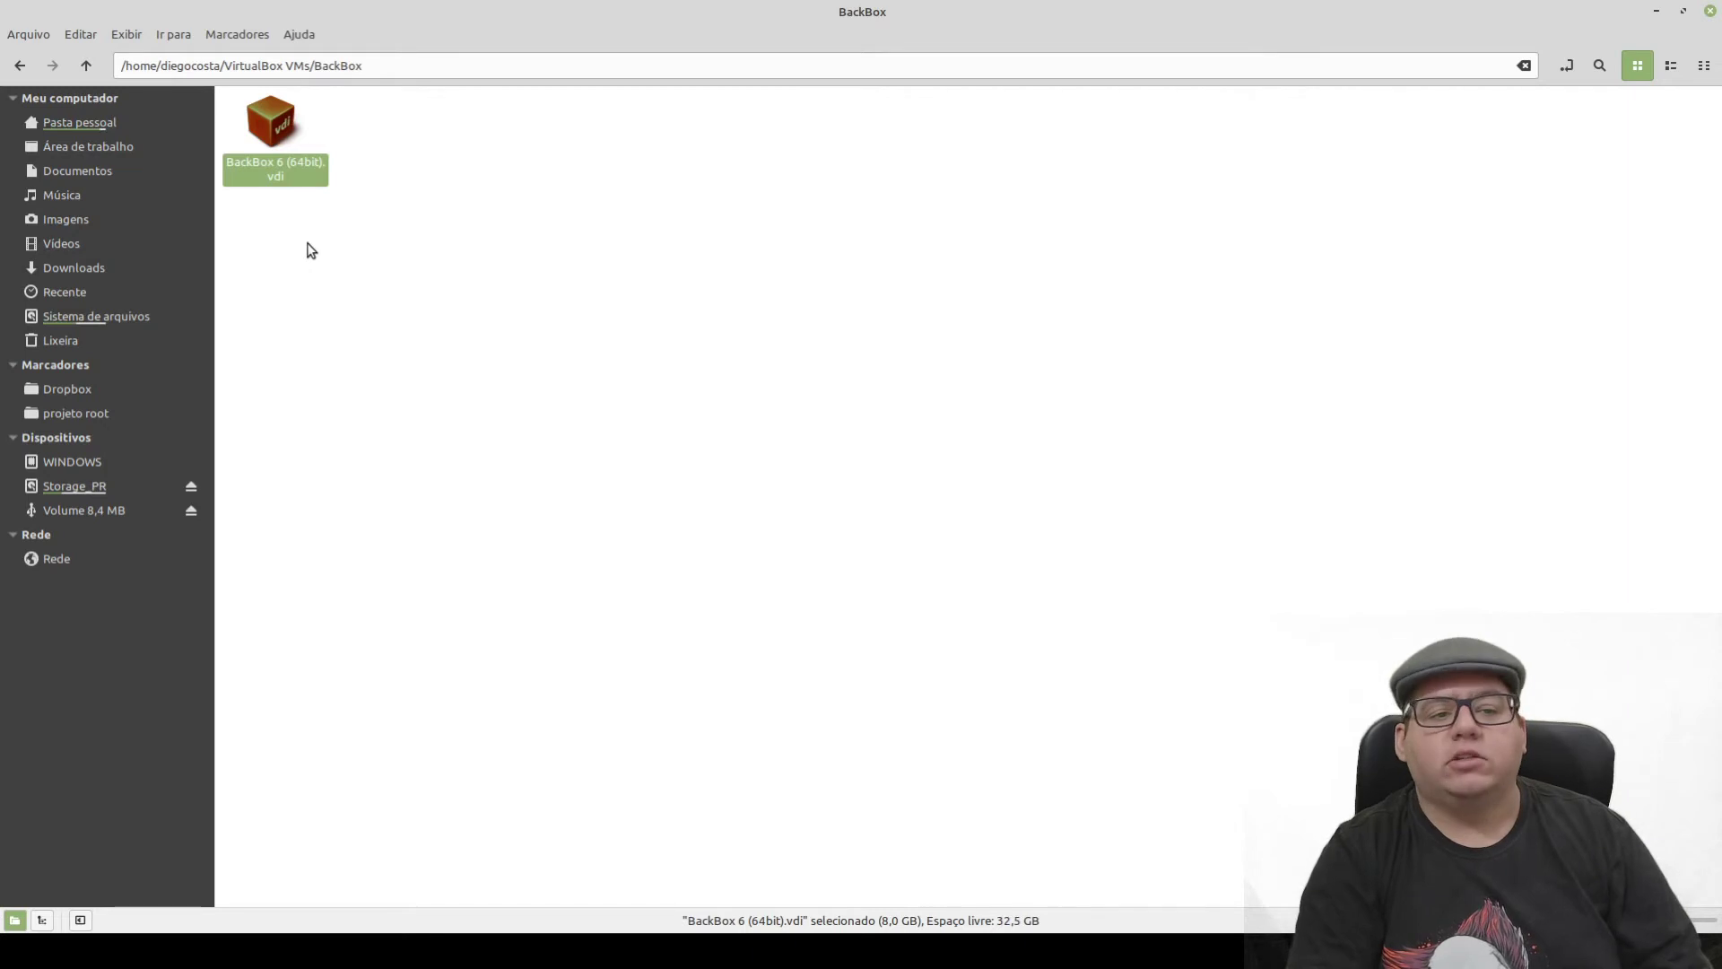
right_click(273, 166)
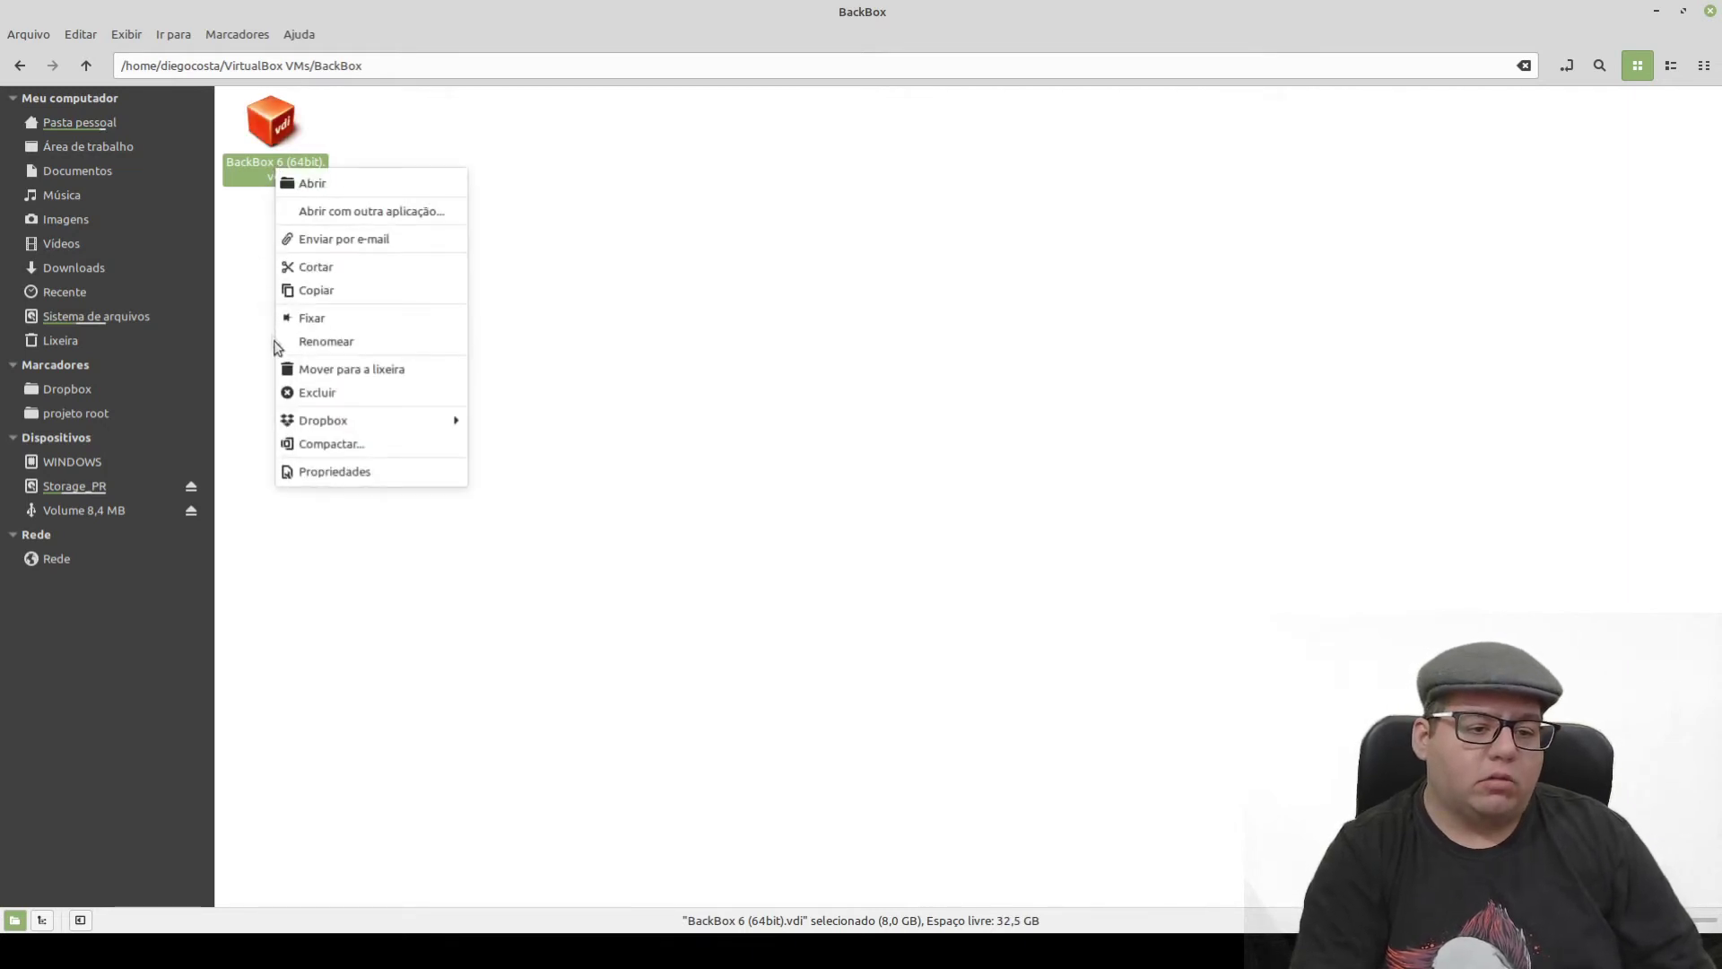
left_click(350, 292)
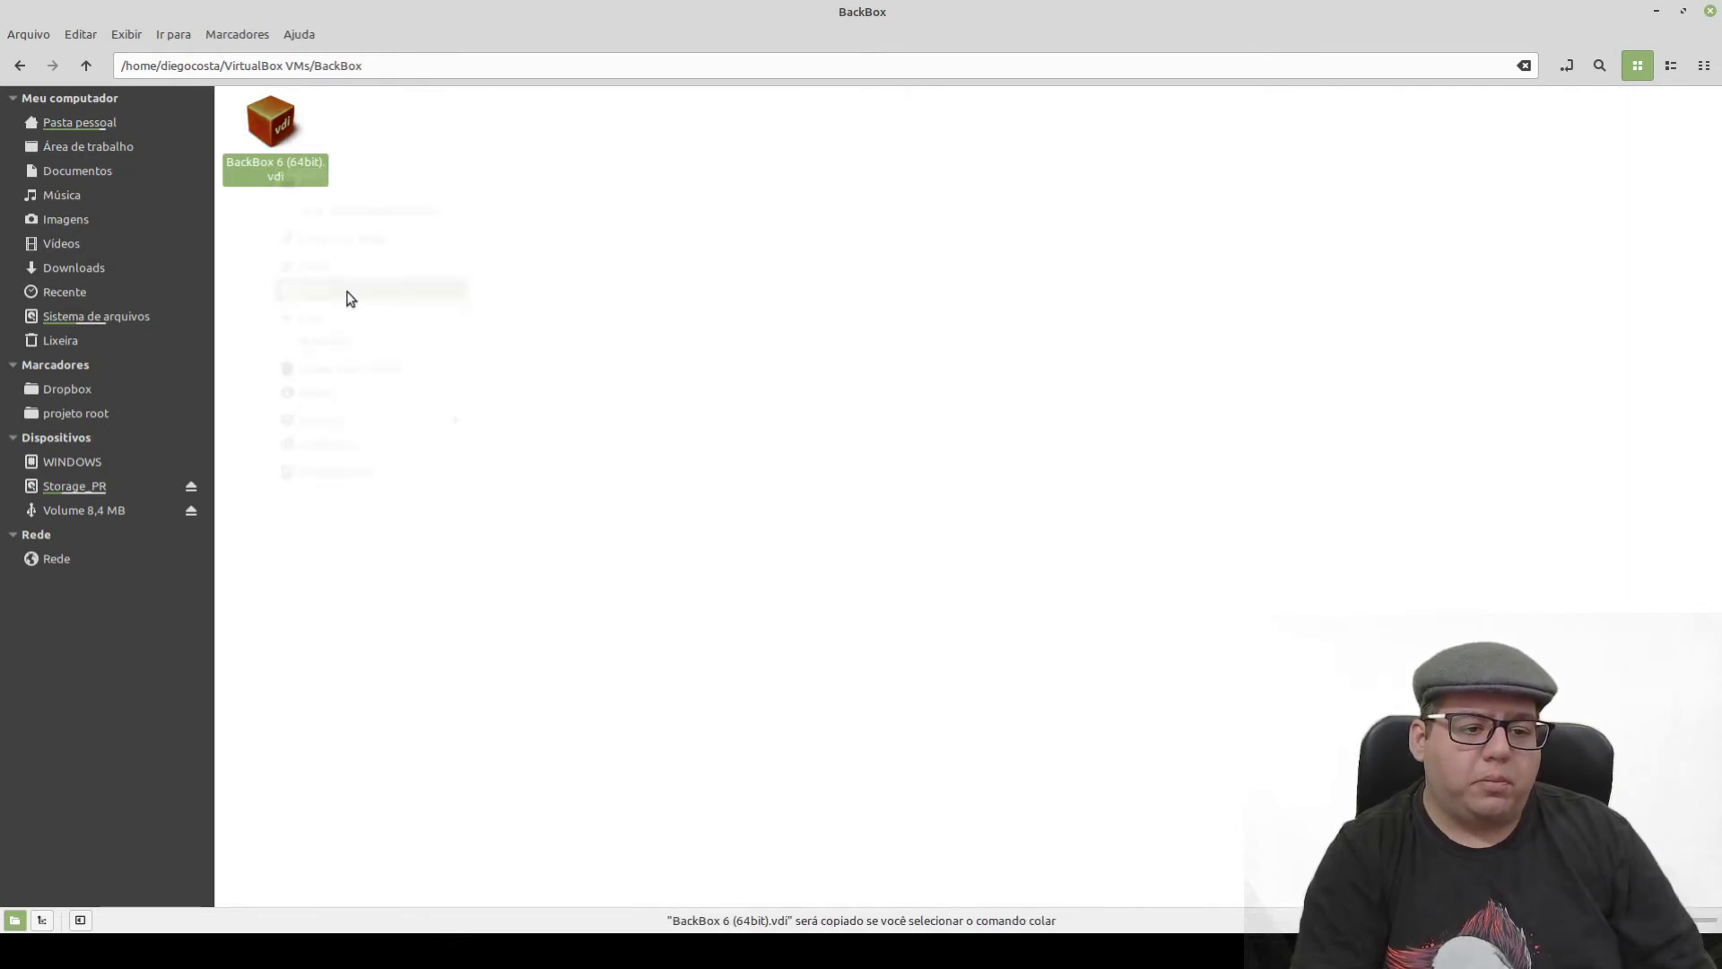
- Paste the .vdi disk into the BackBox_6_64 VM folder
left_click(90, 69)
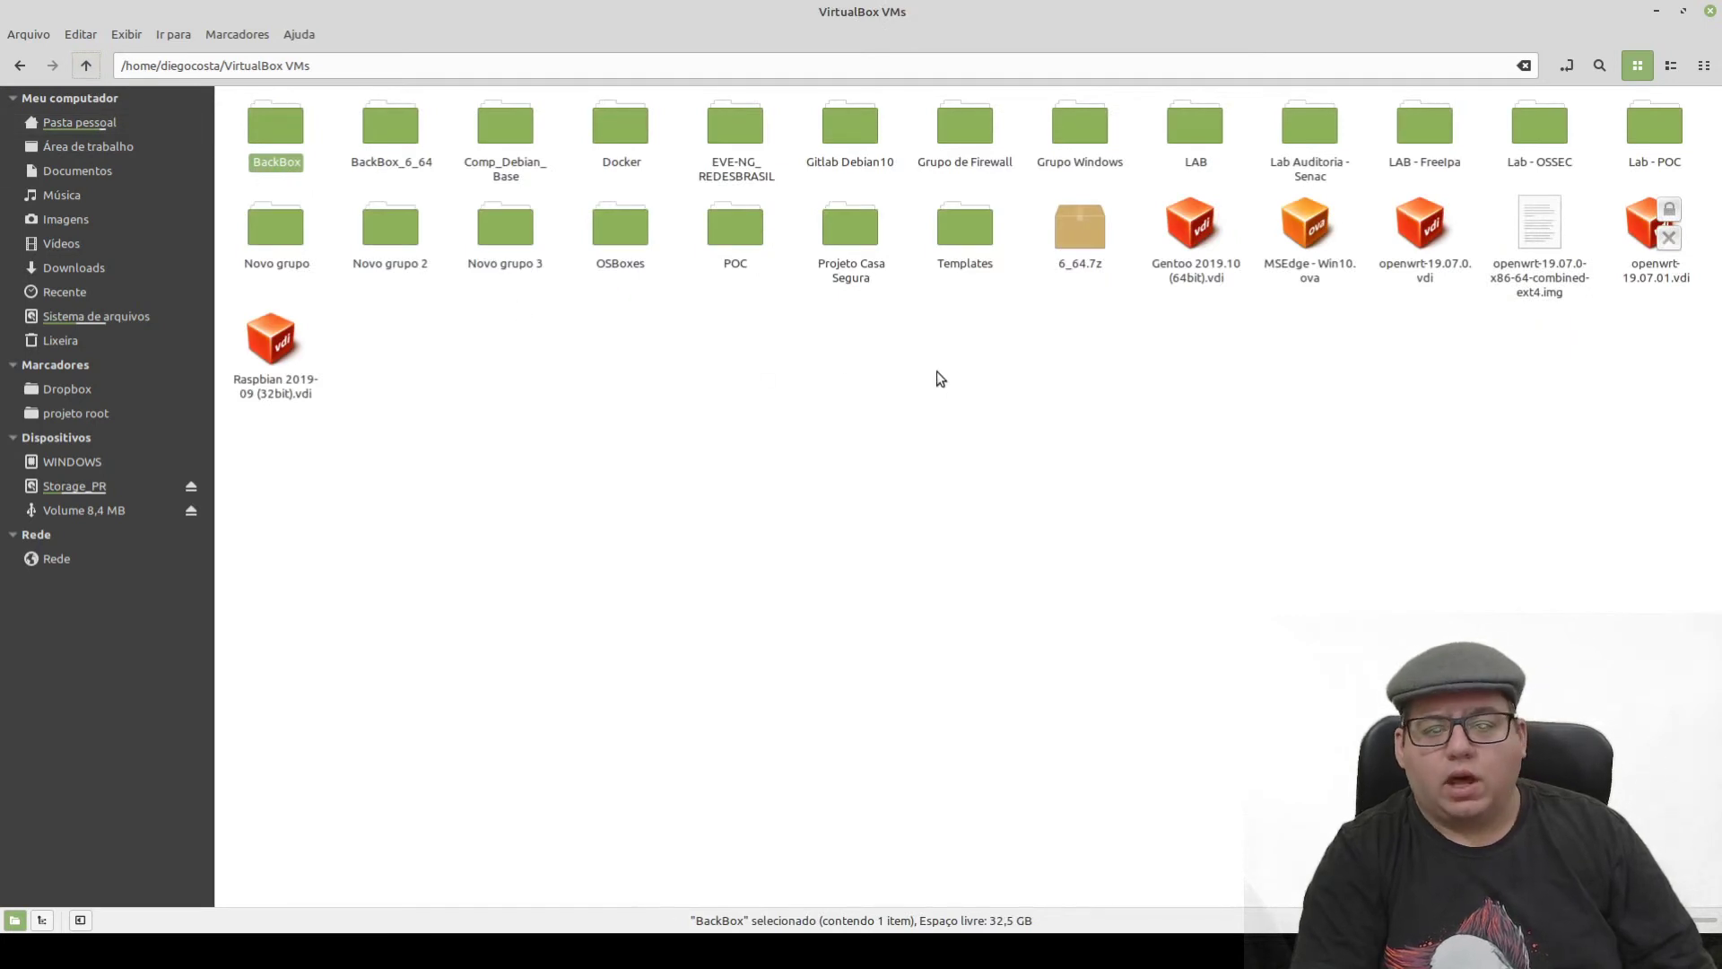
double_click(390, 130)
right_click(431, 287)
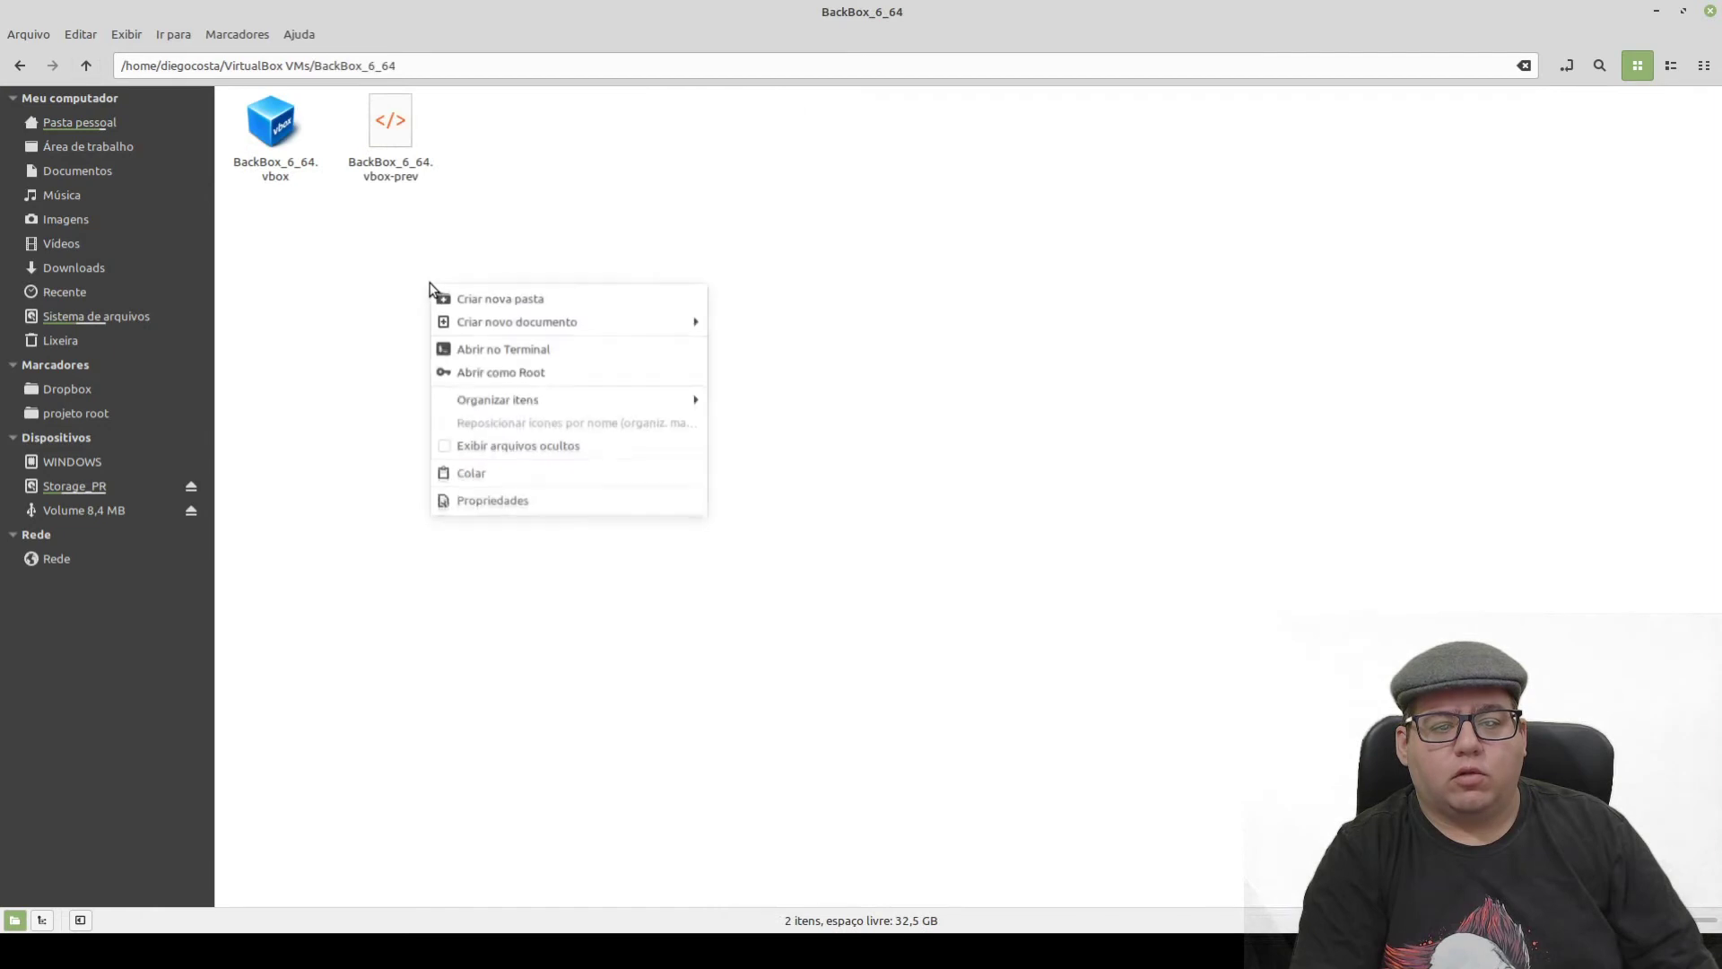
left_click(483, 476)
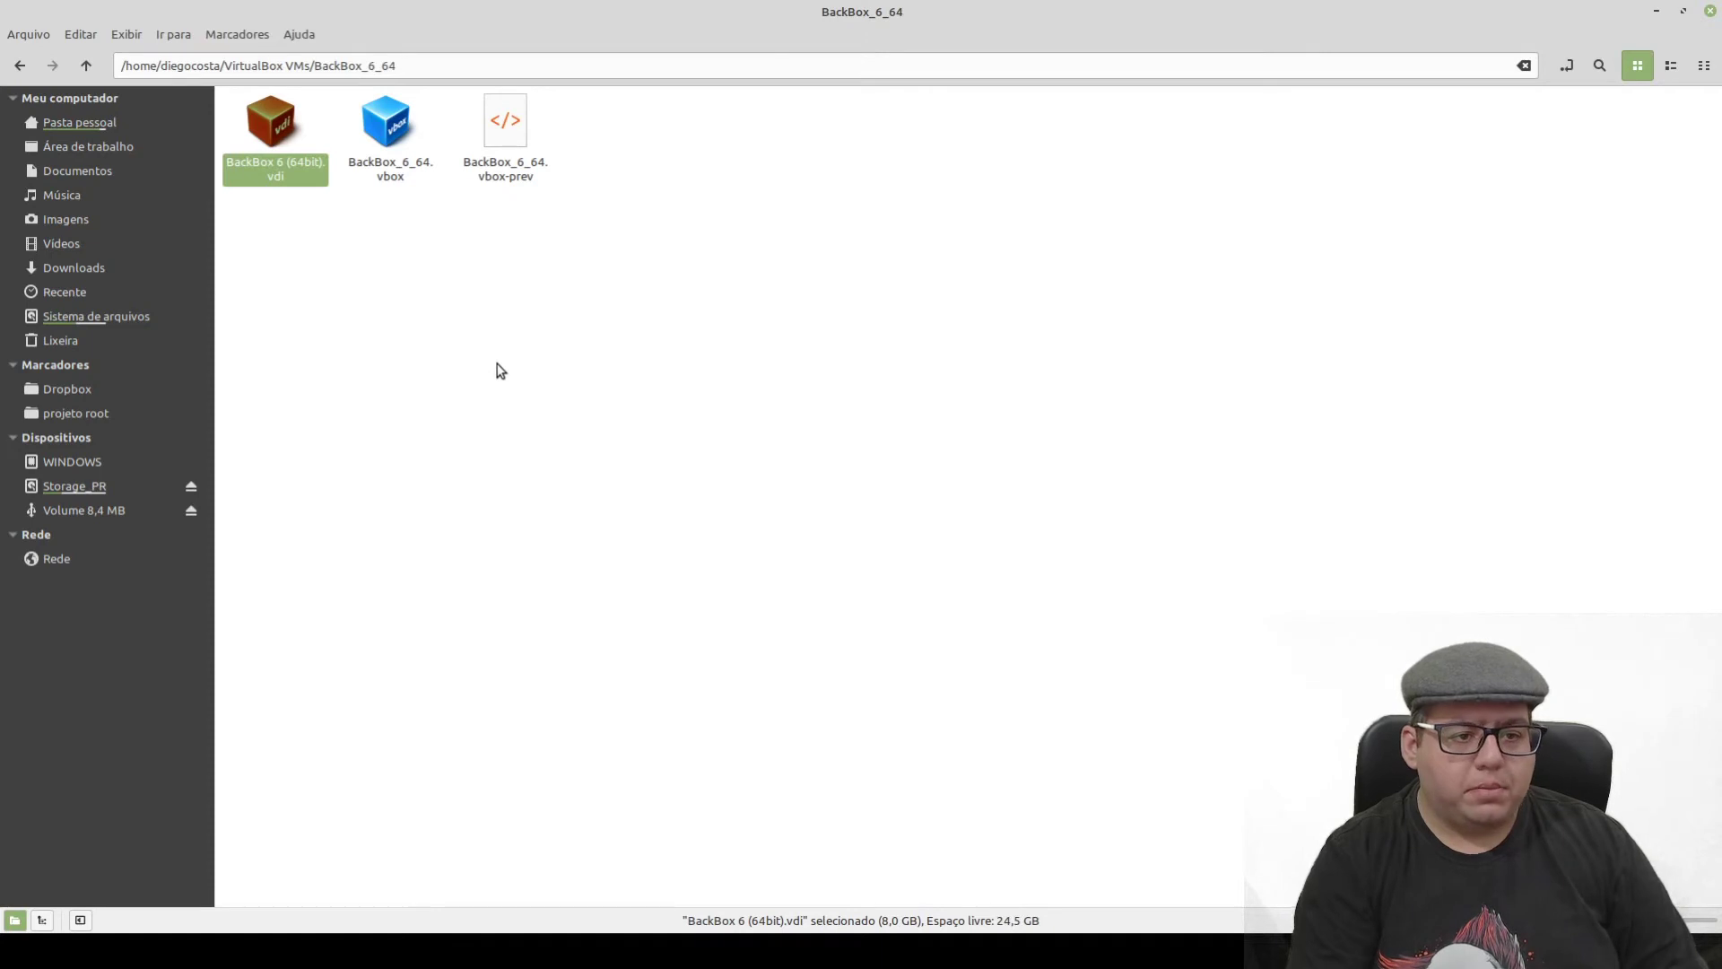
left_click(341, 224)
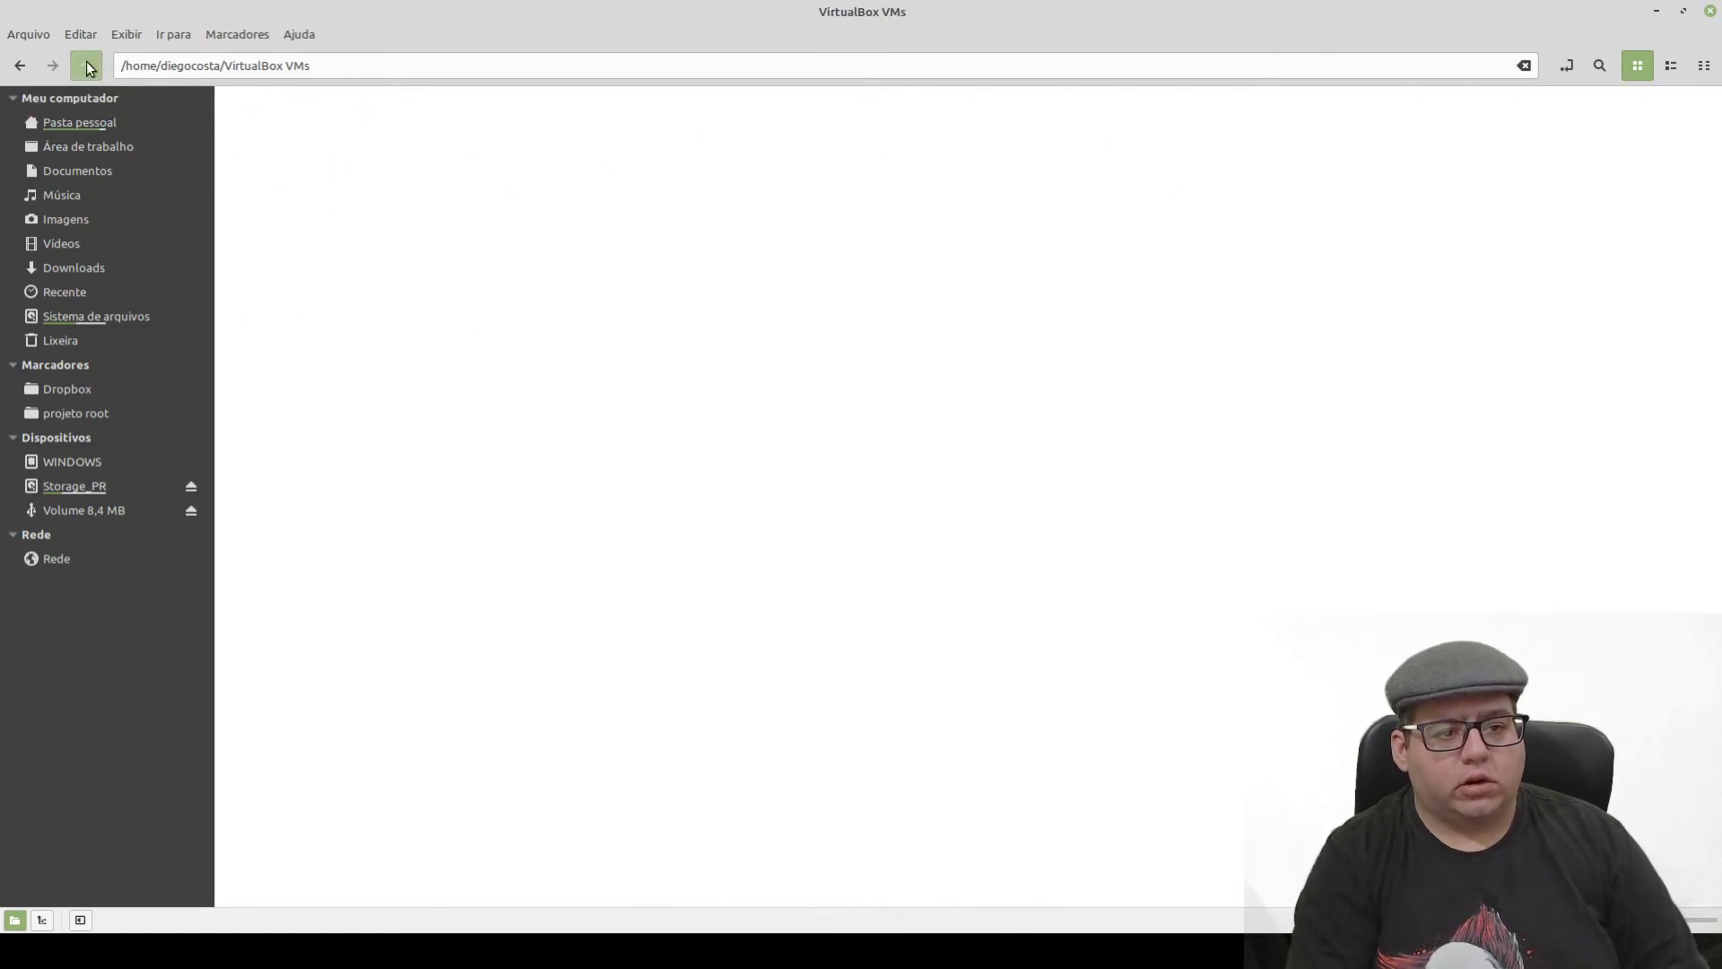
- In VirtualBox VMs, rename the BackBox folder to Backup_BackBox
left_click(86, 68)
left_click(561, 461)
left_click(280, 135)
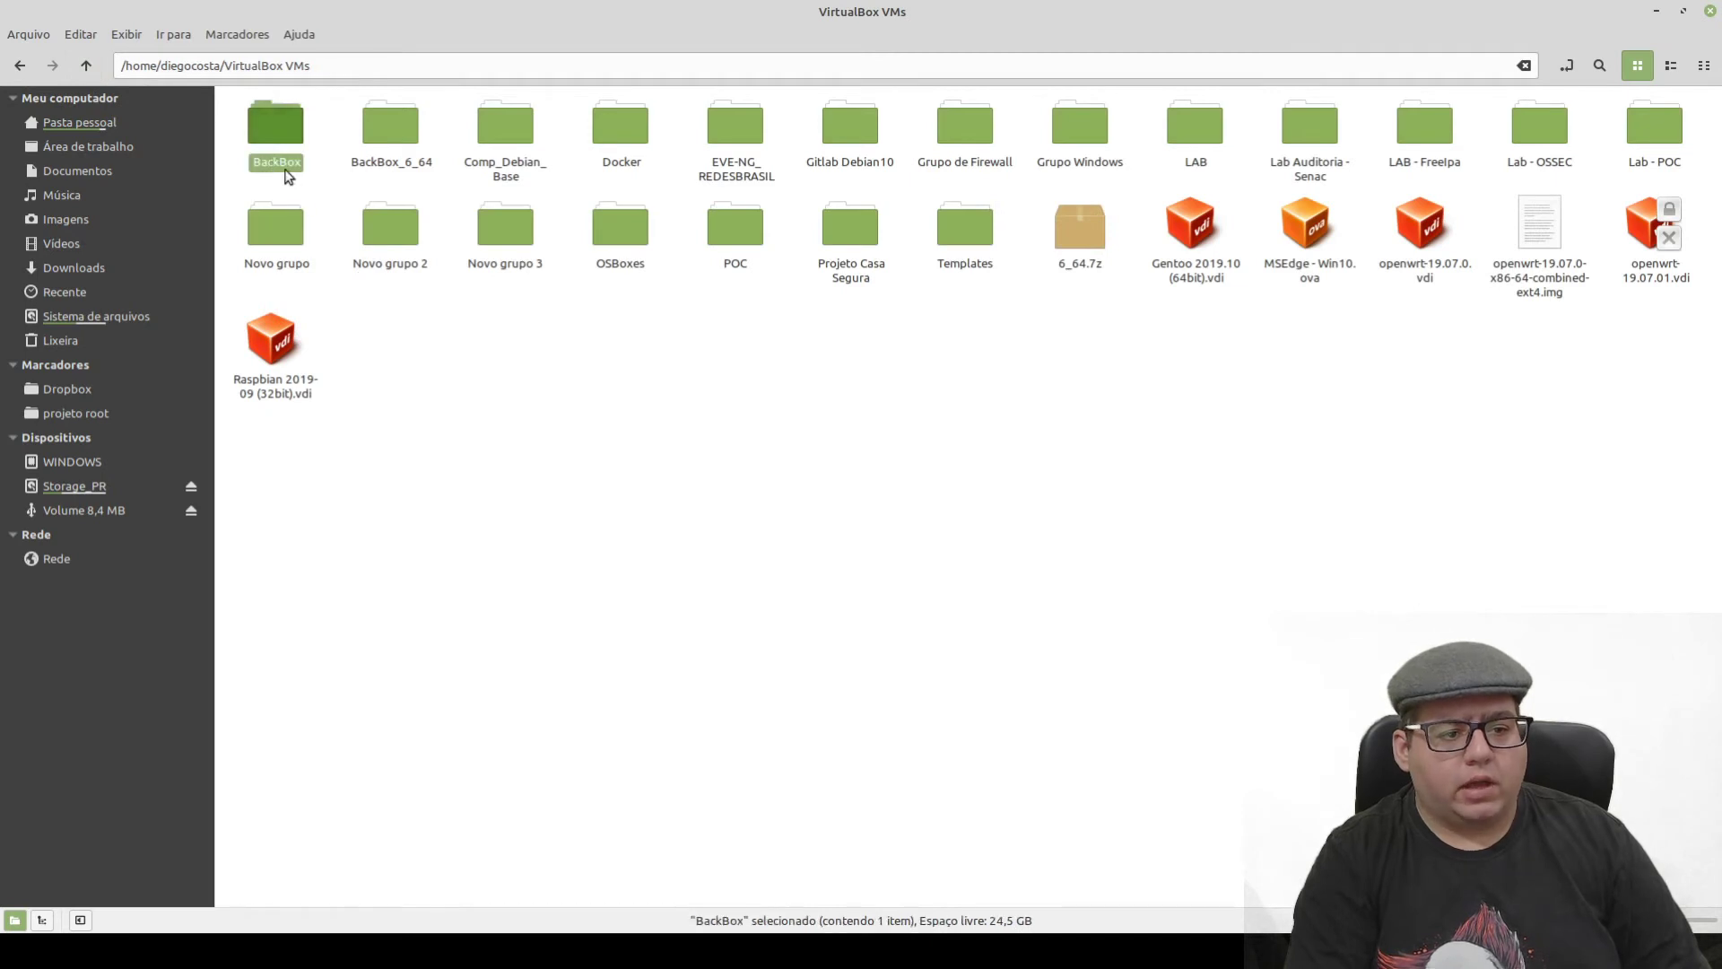
key("F2")
key("Home")
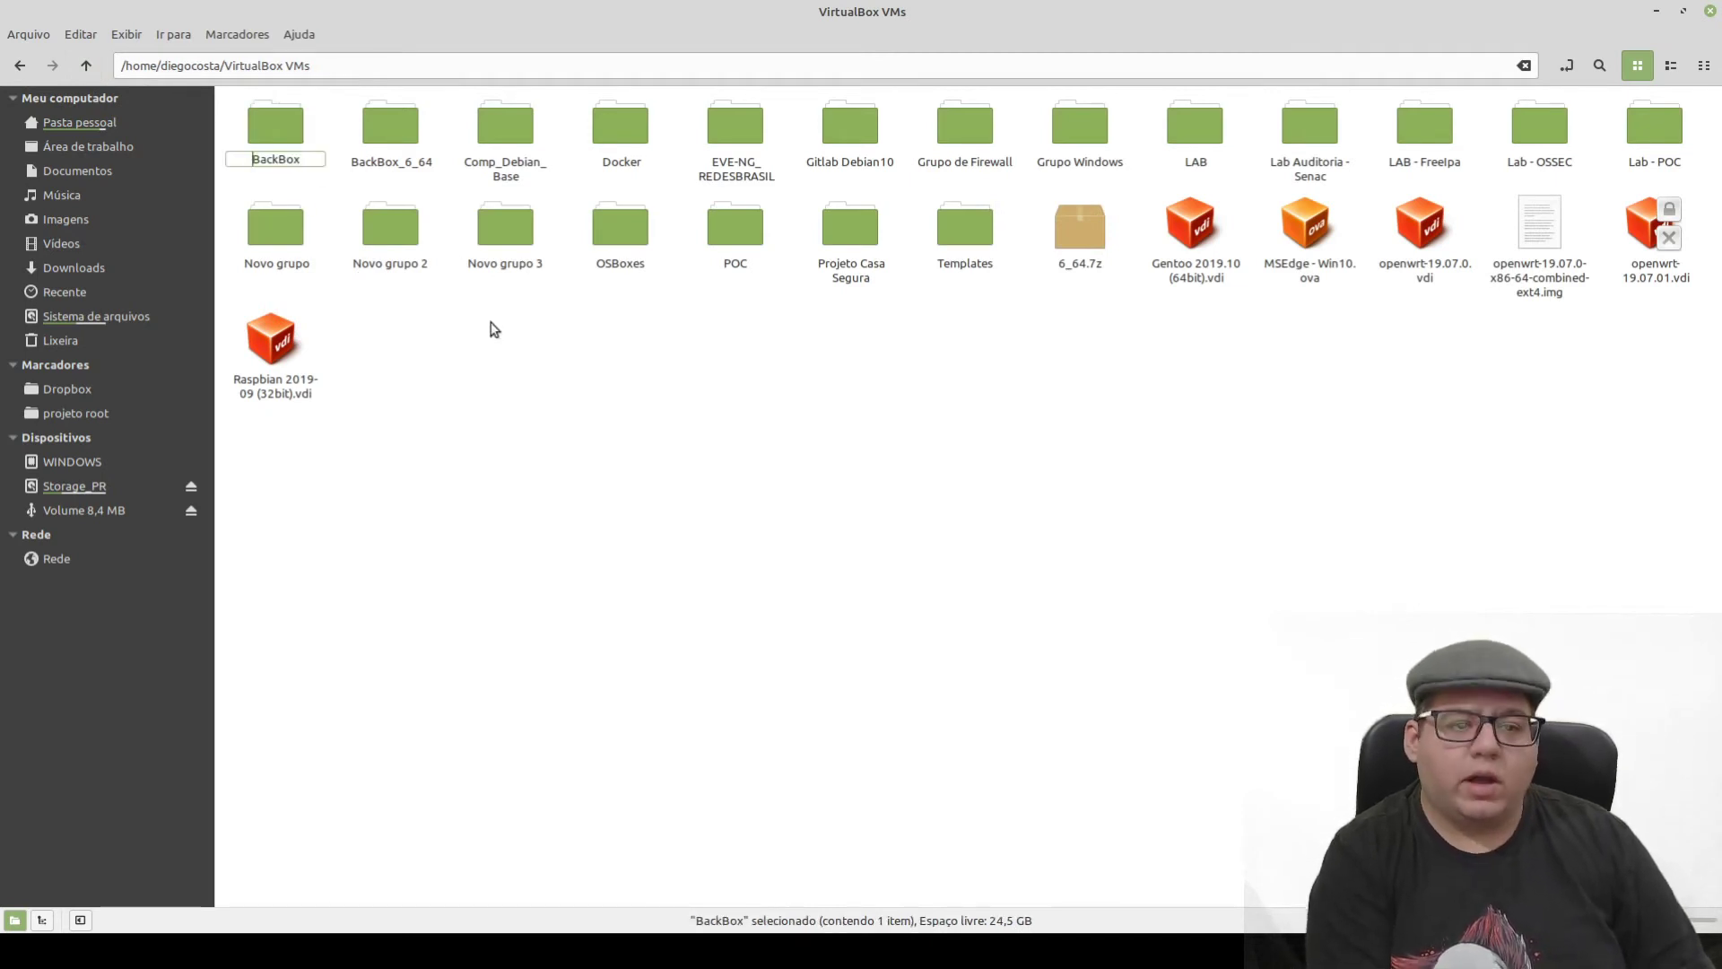
type("Backup_")
key("Return")
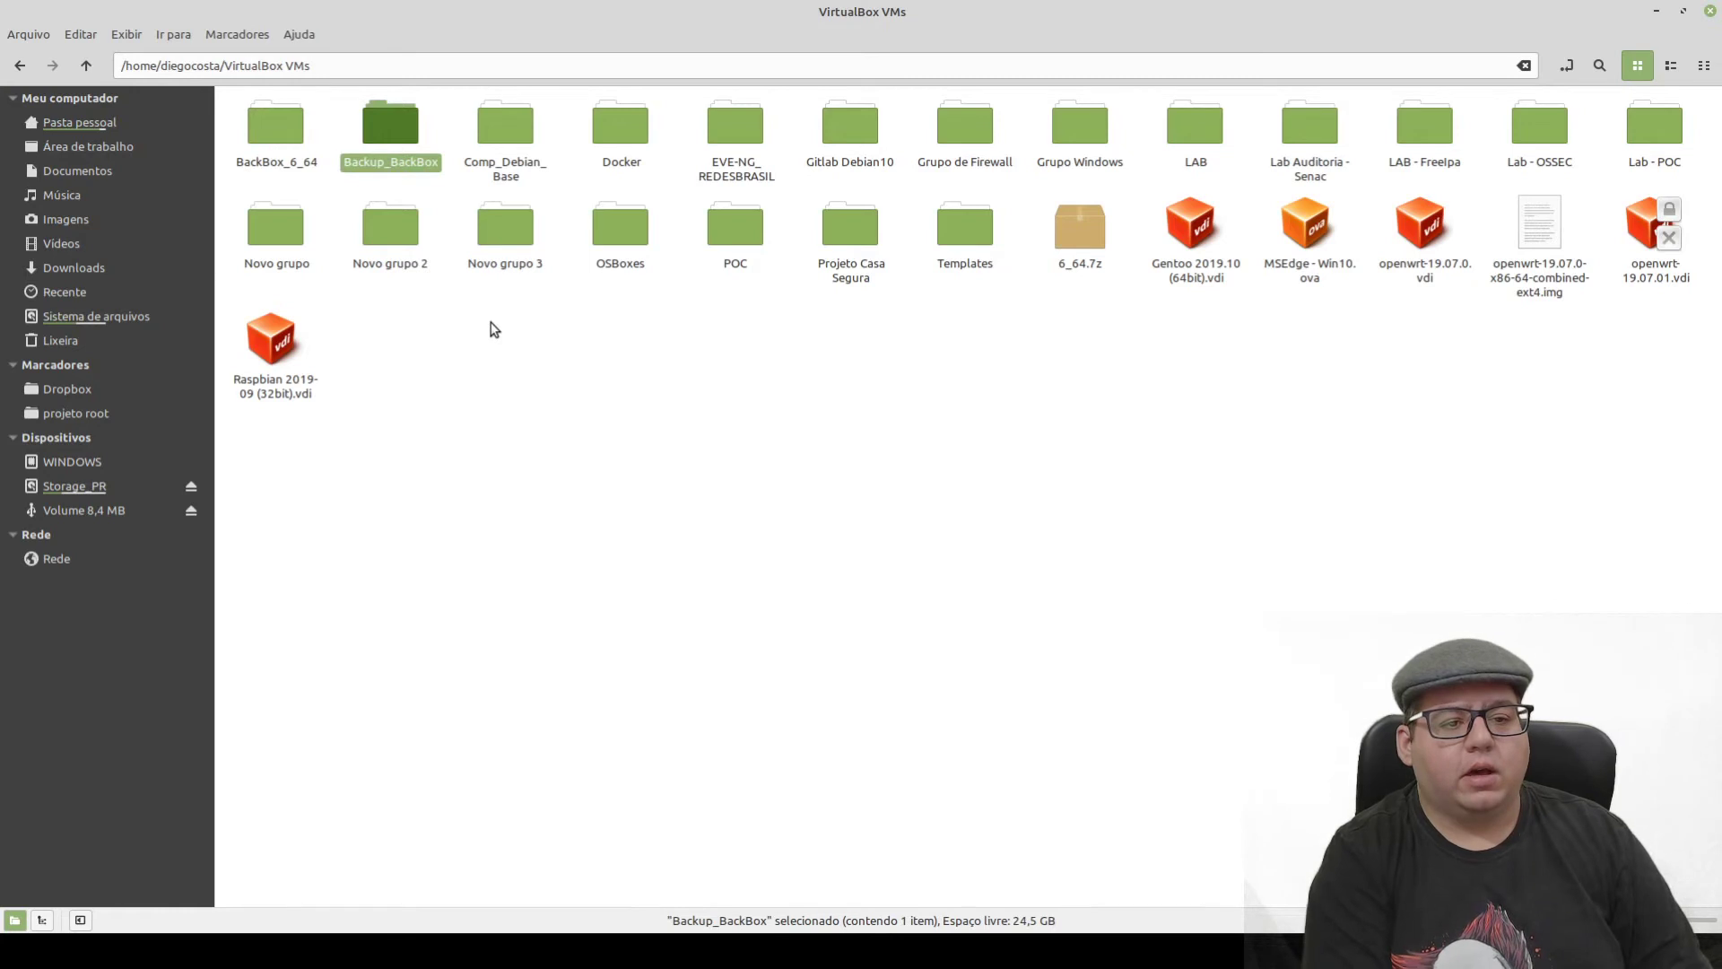
- Check the Backup_BackBox and BackBox_6_64 folder contents, then minimize Nemo to reveal VirtualBox
key("Return")
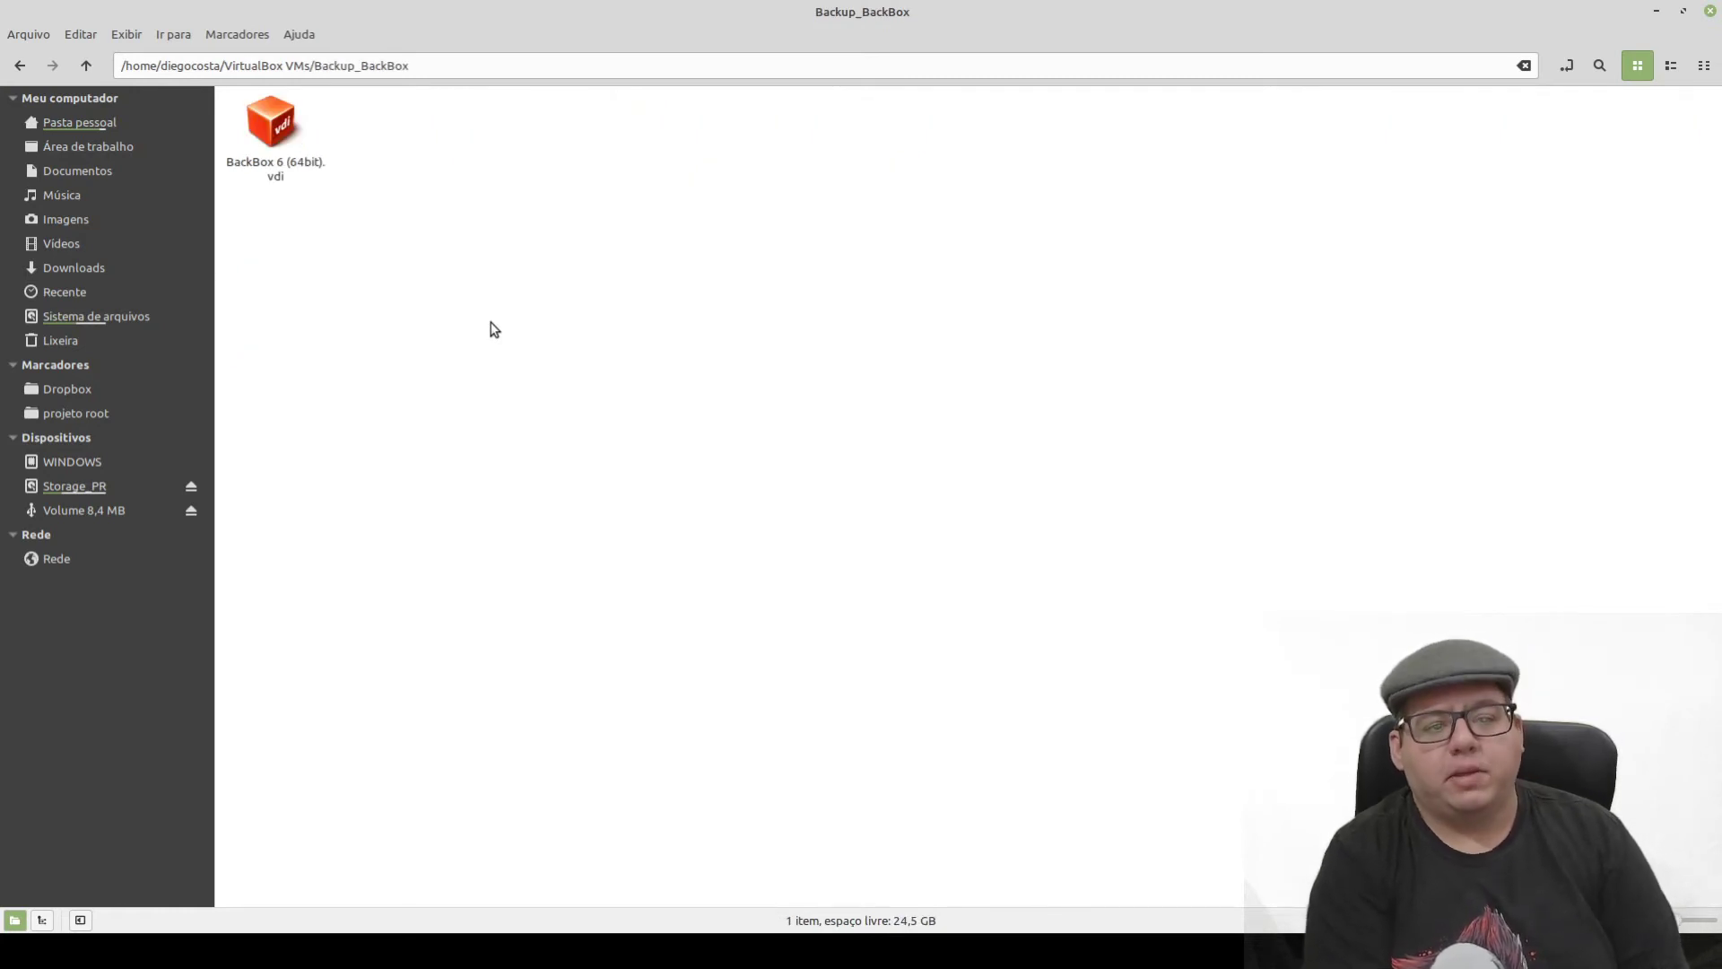
key("BackSpace")
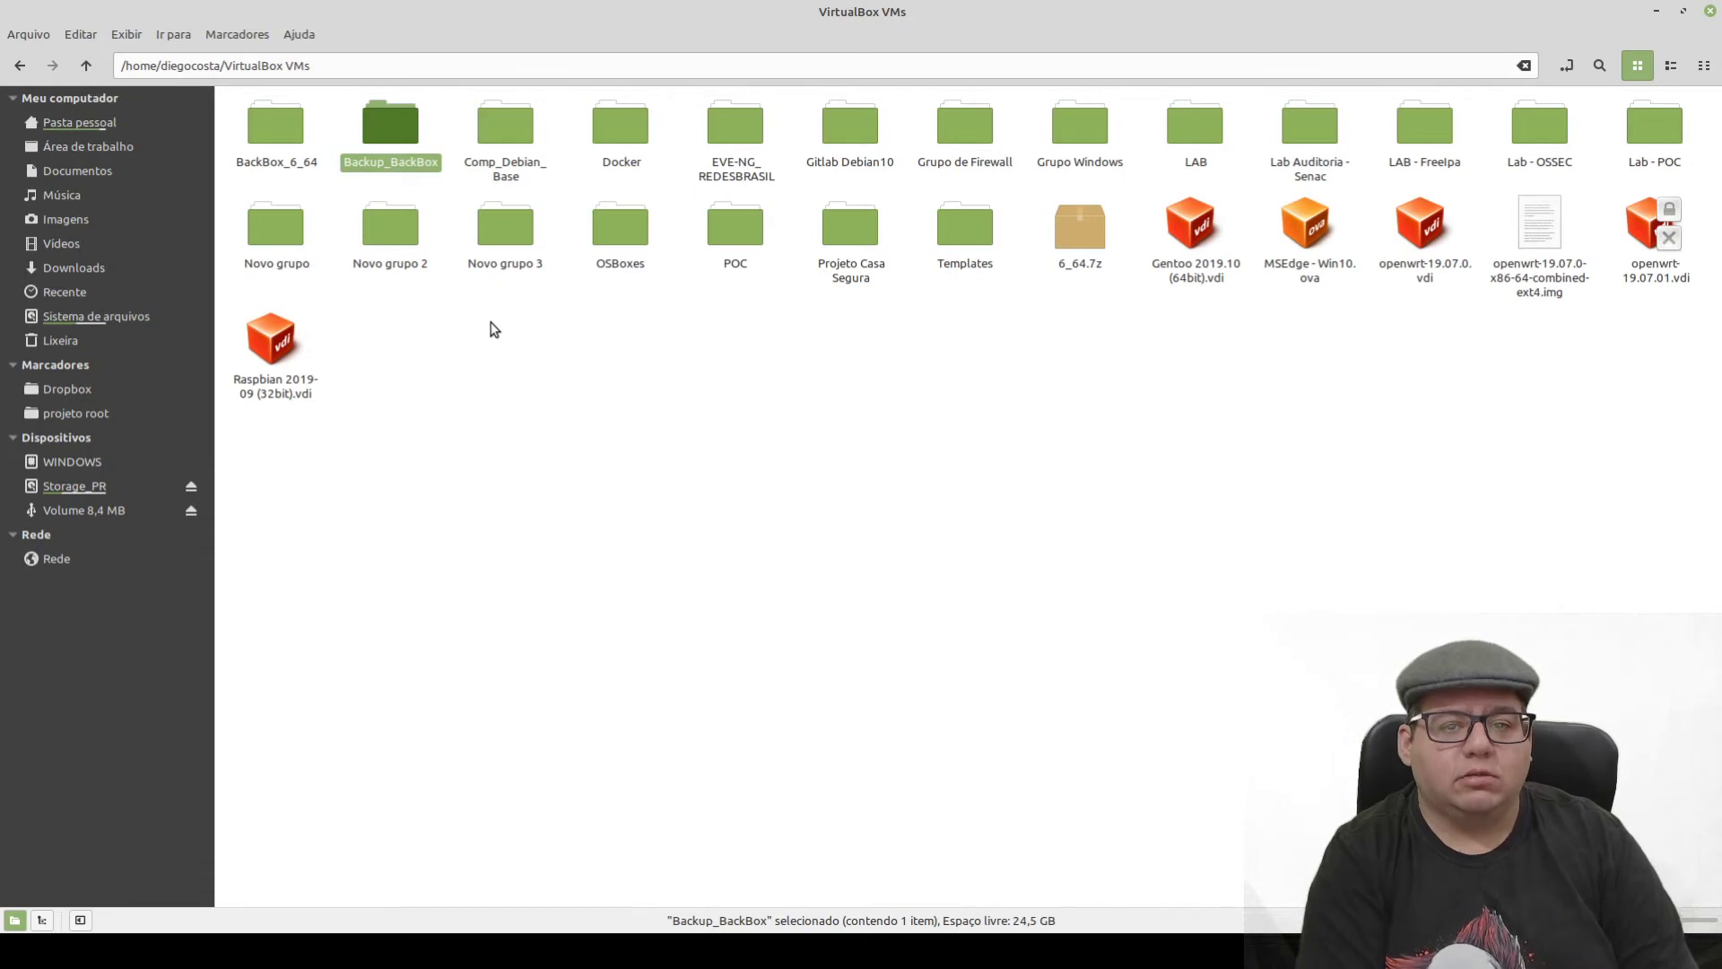
key("Left")
key("Return")
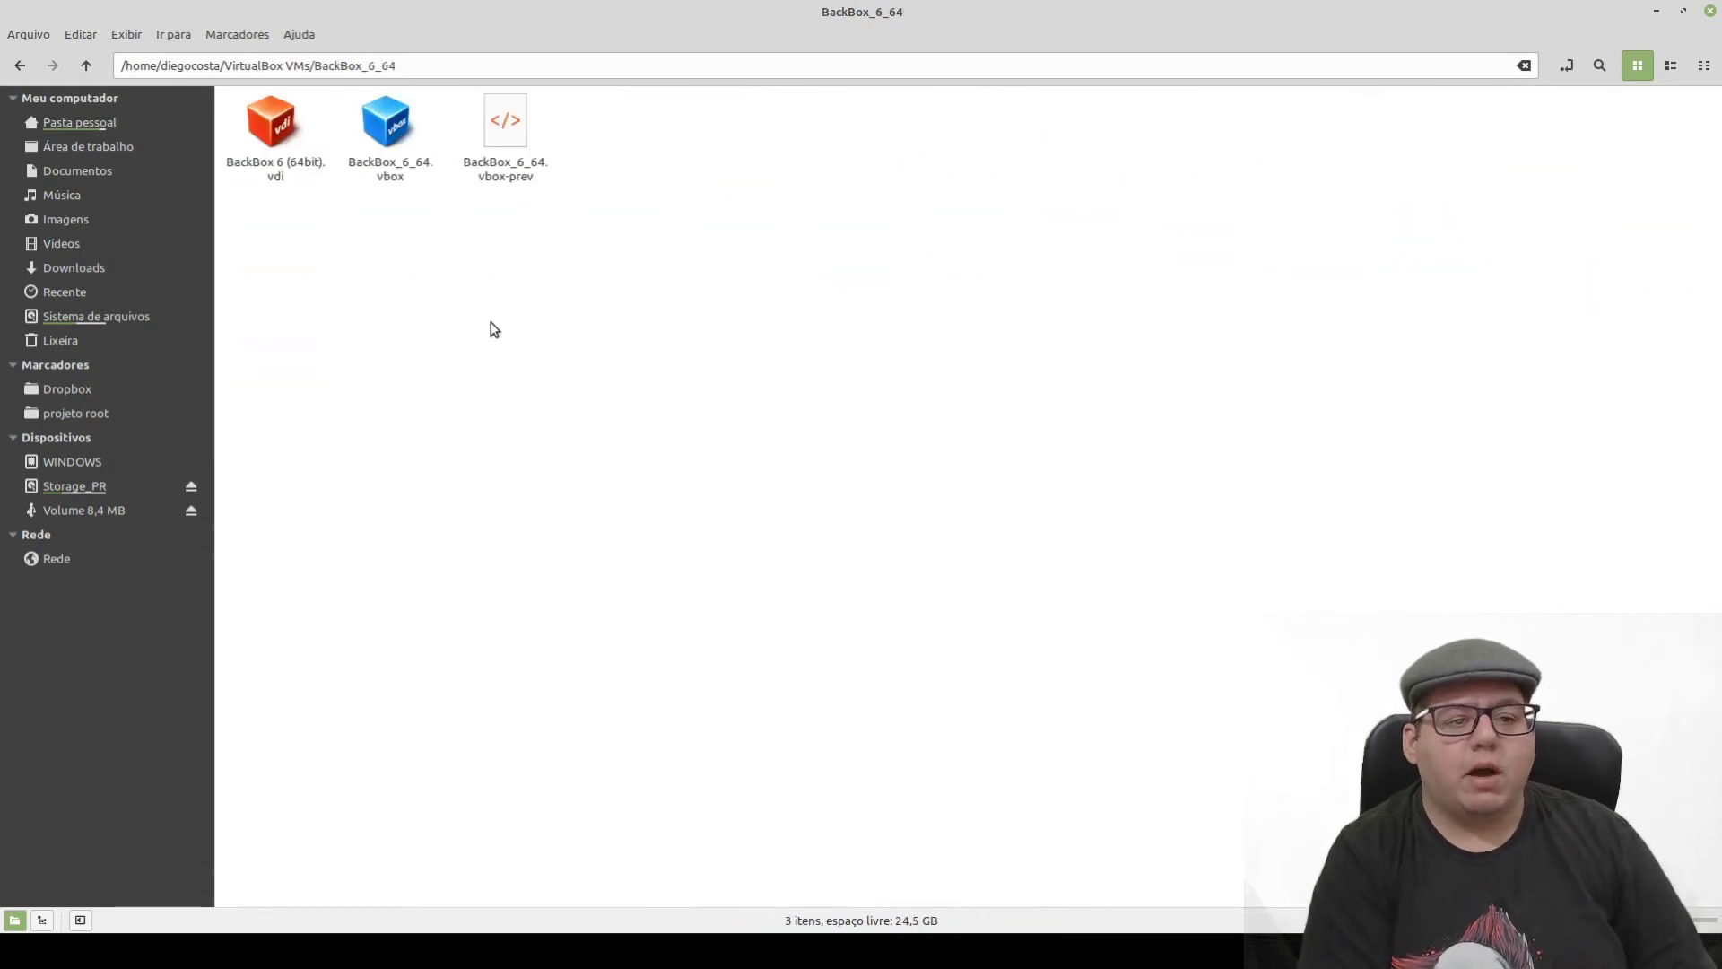
key("Right")
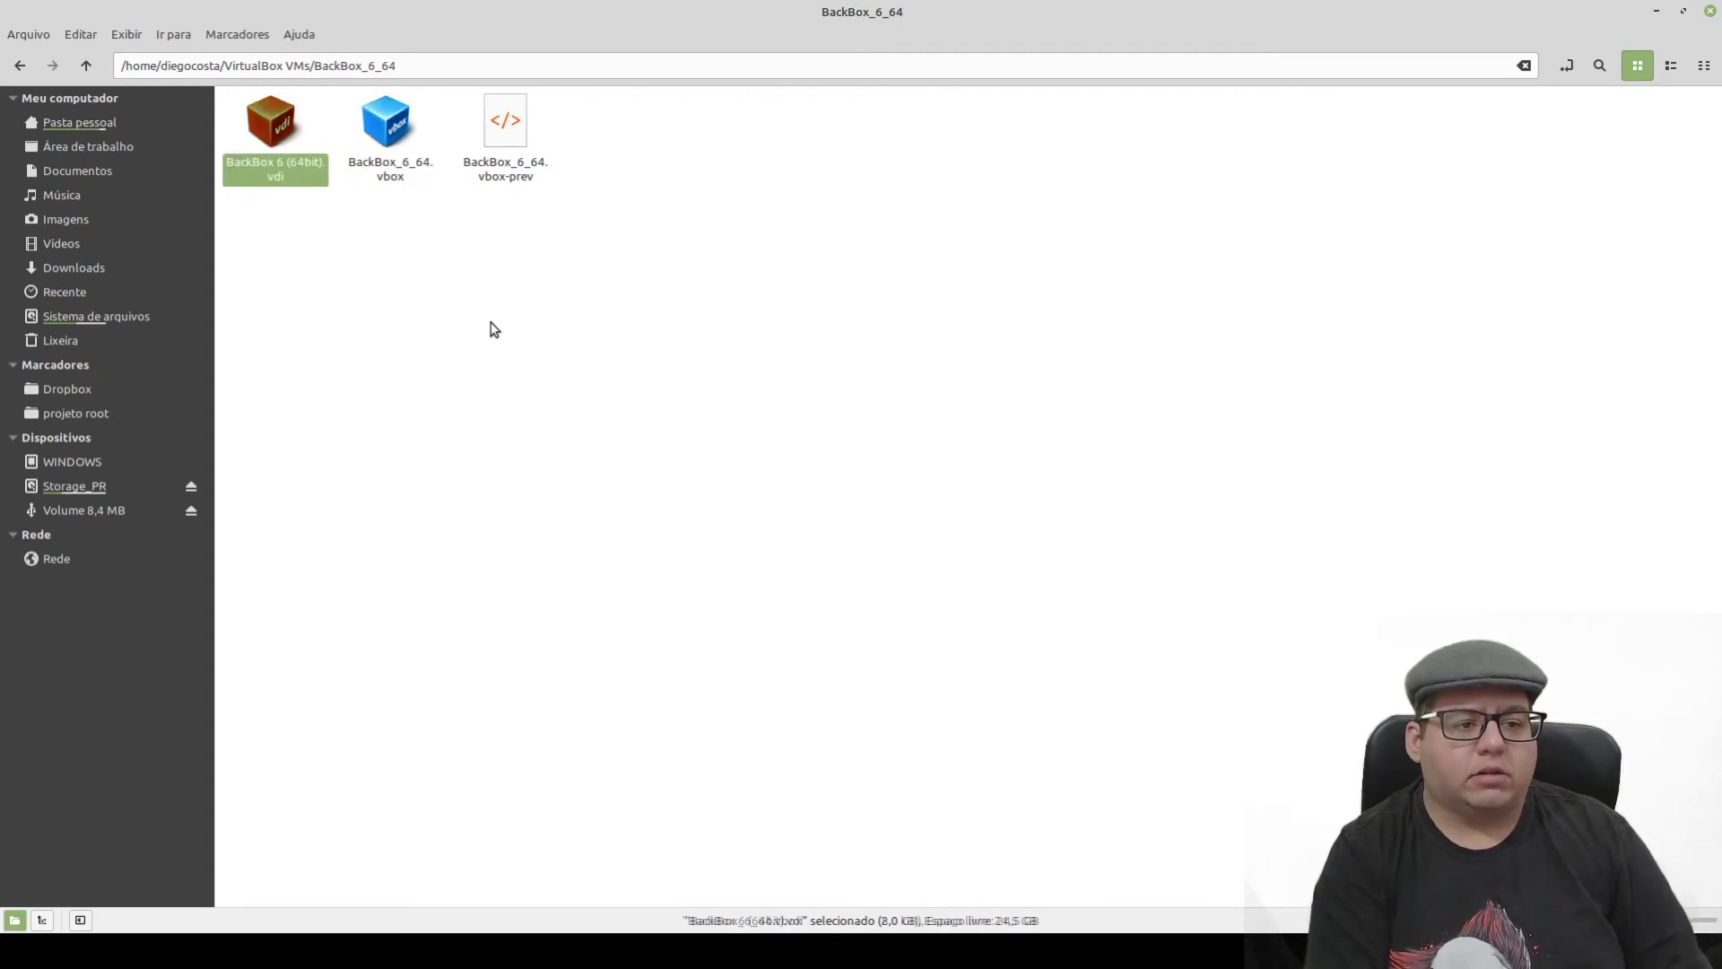
key("Right")
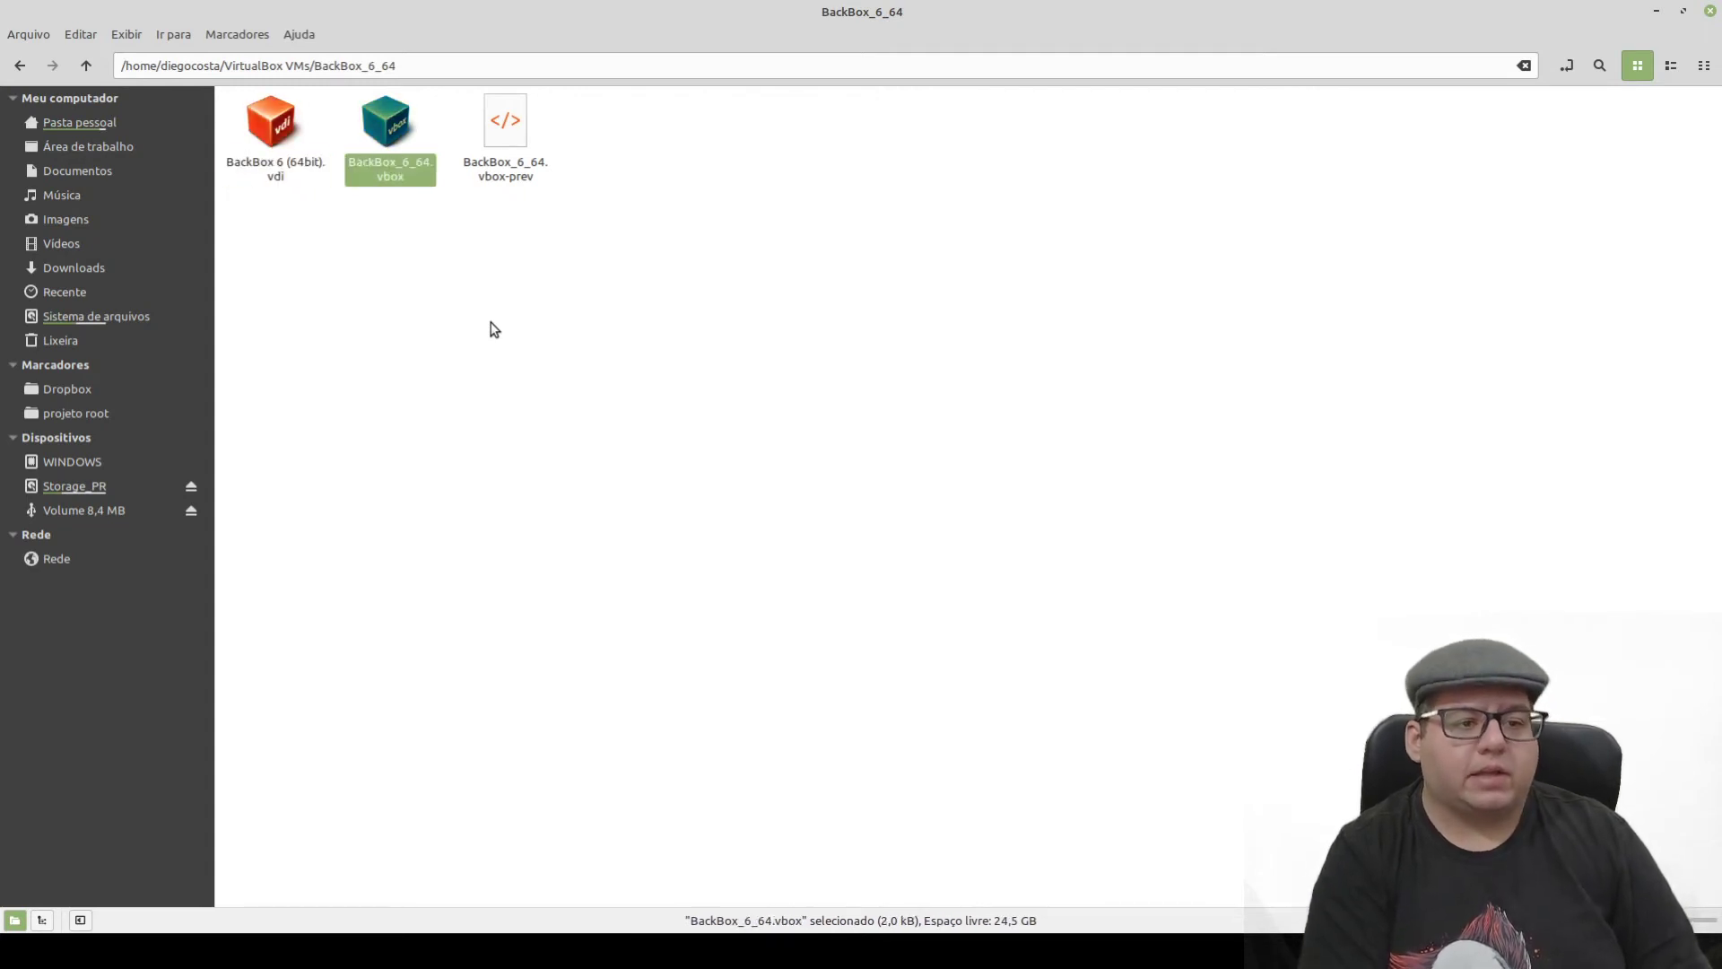
key("Left")
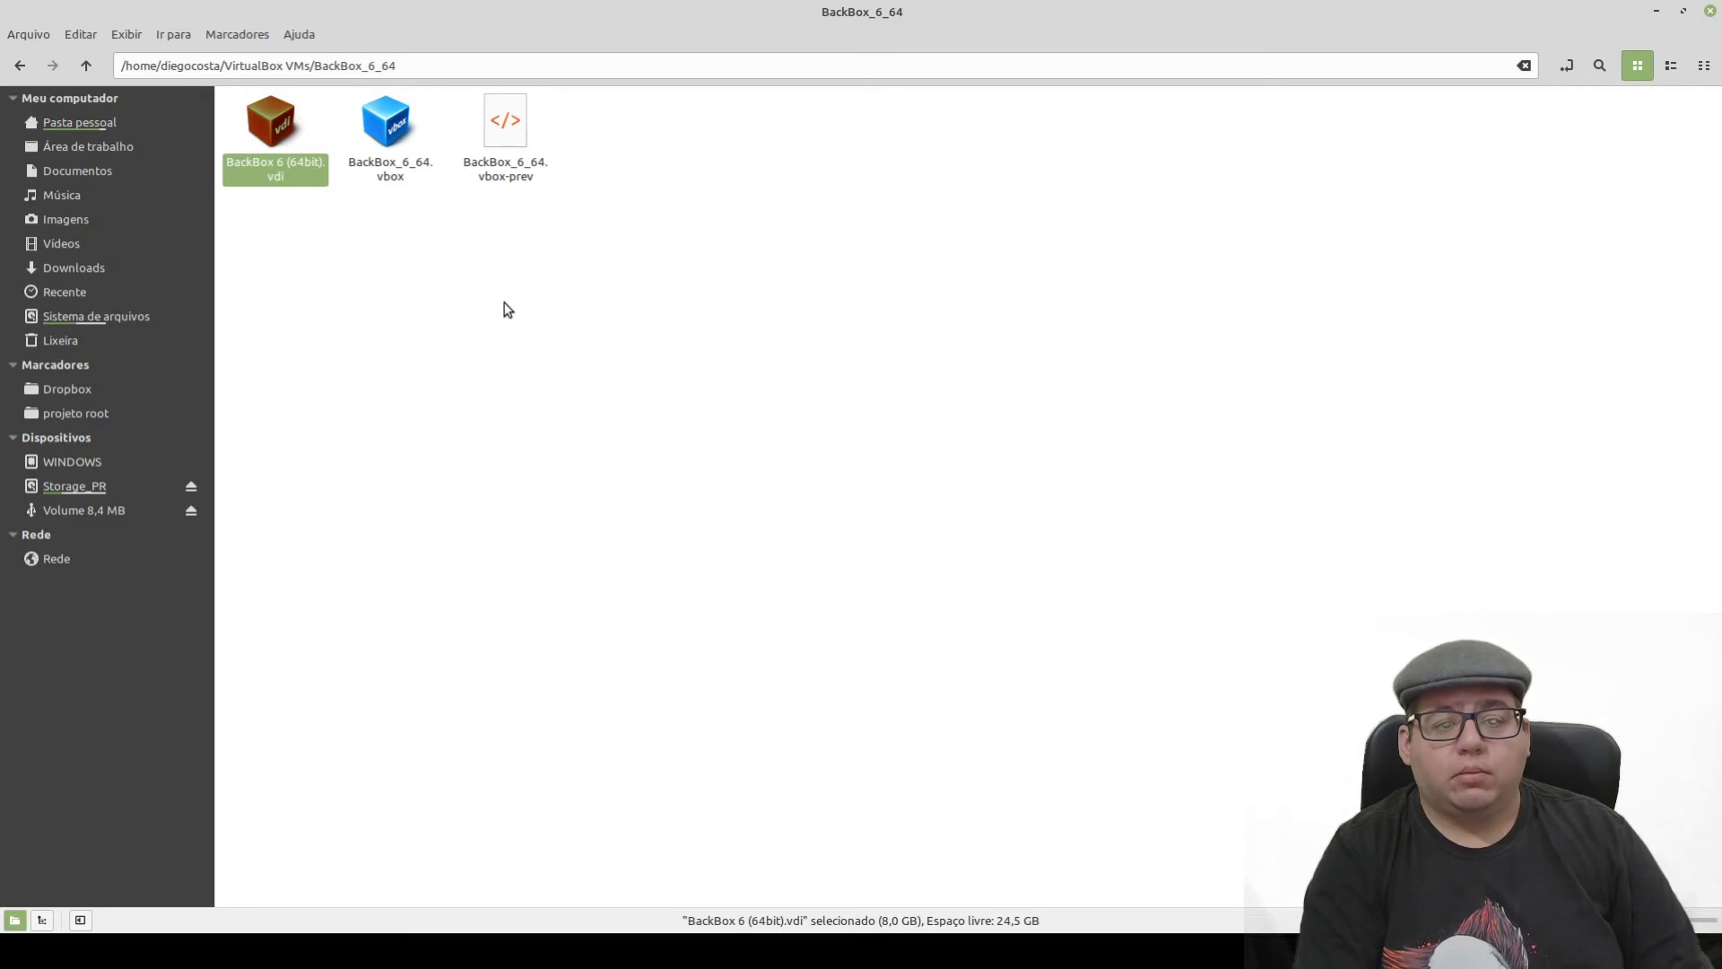
left_click(503, 307)
left_click(1657, 11)
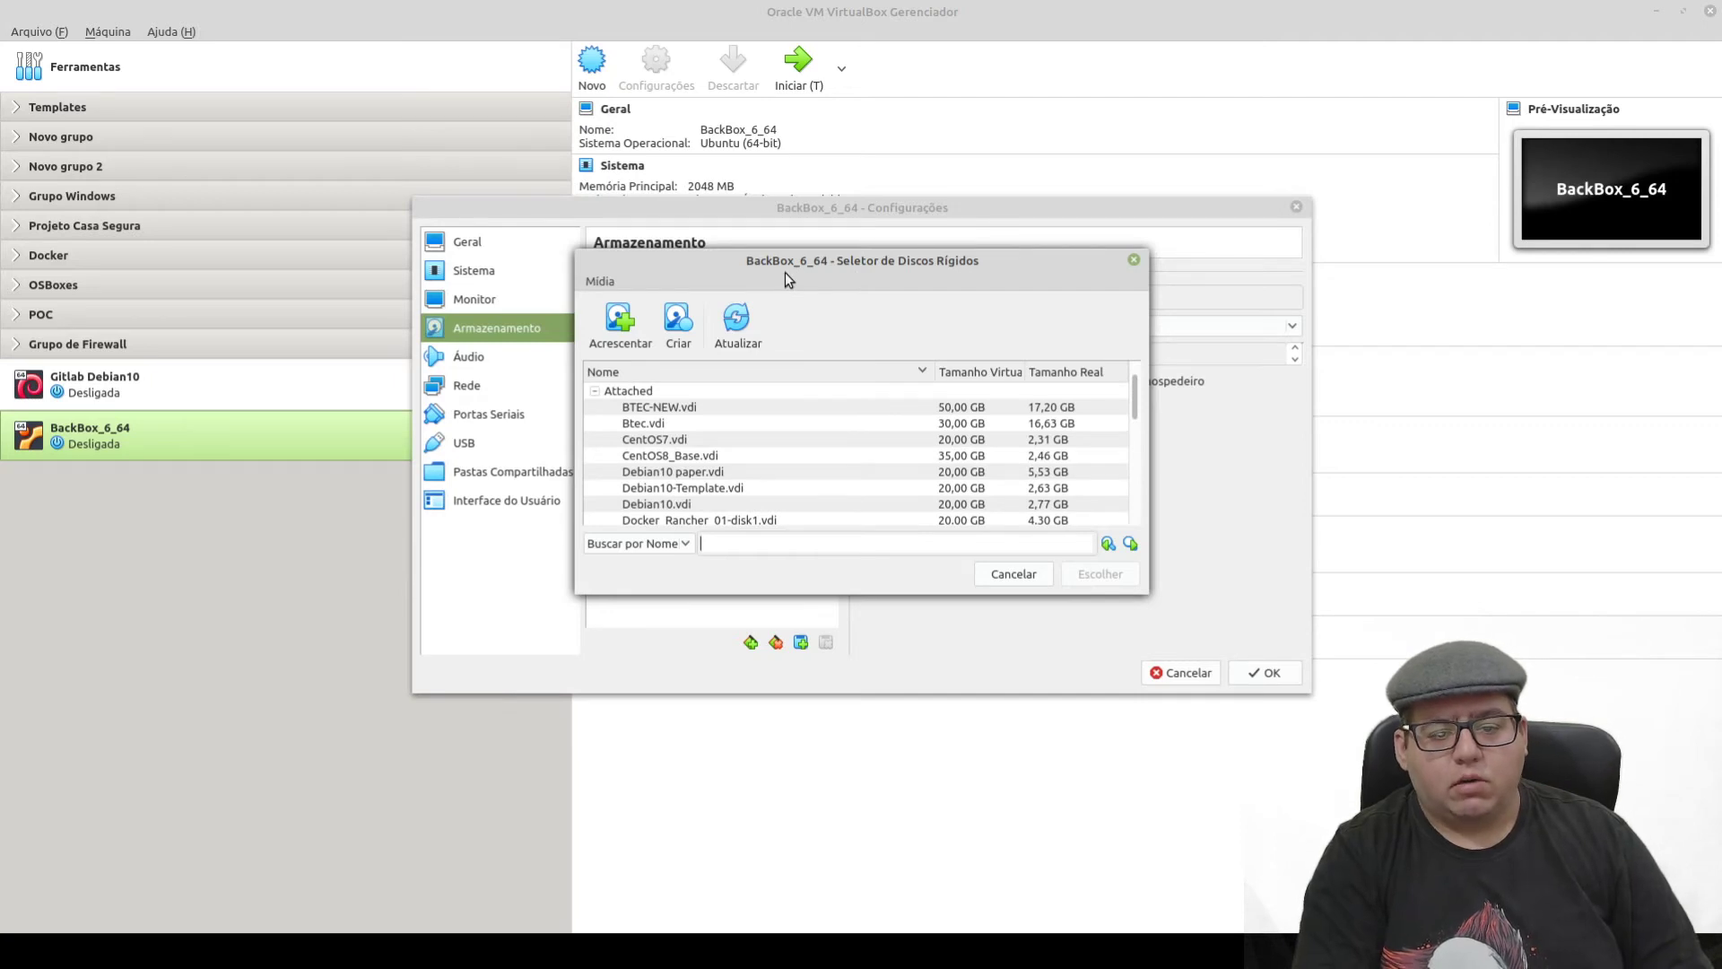
- Add BackBox 6 (64bit).vdi from the BackBox_6_64 folder to the hard disk selector
left_click(620, 325)
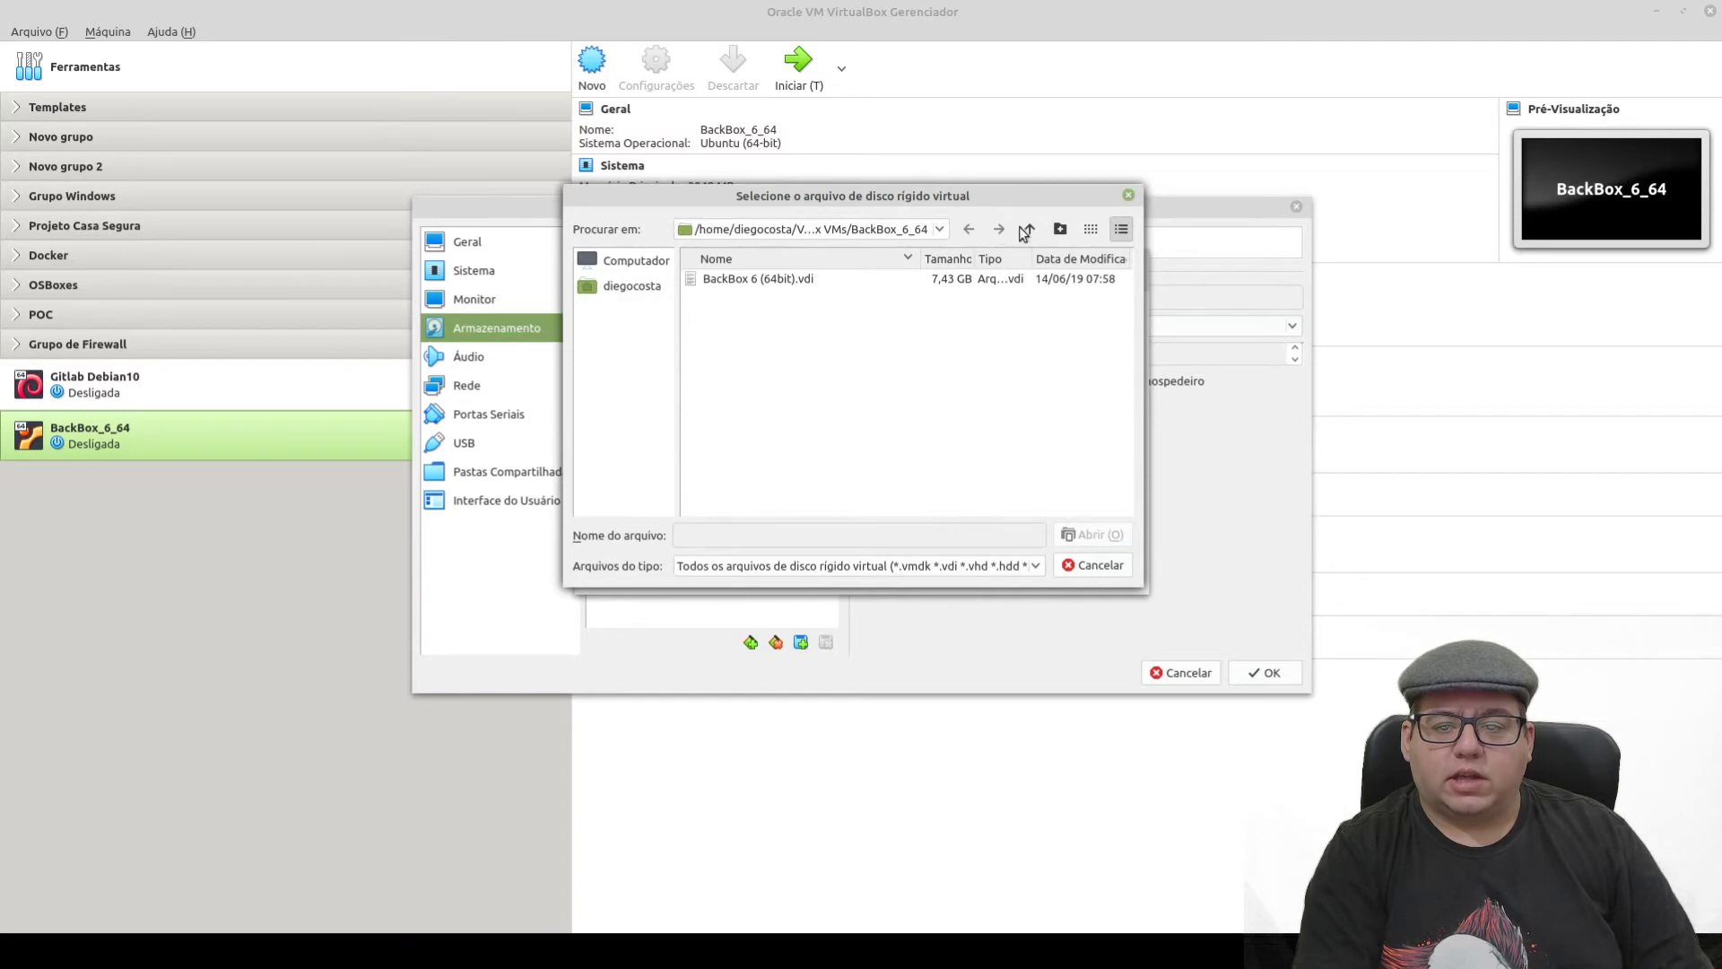
left_click(1029, 230)
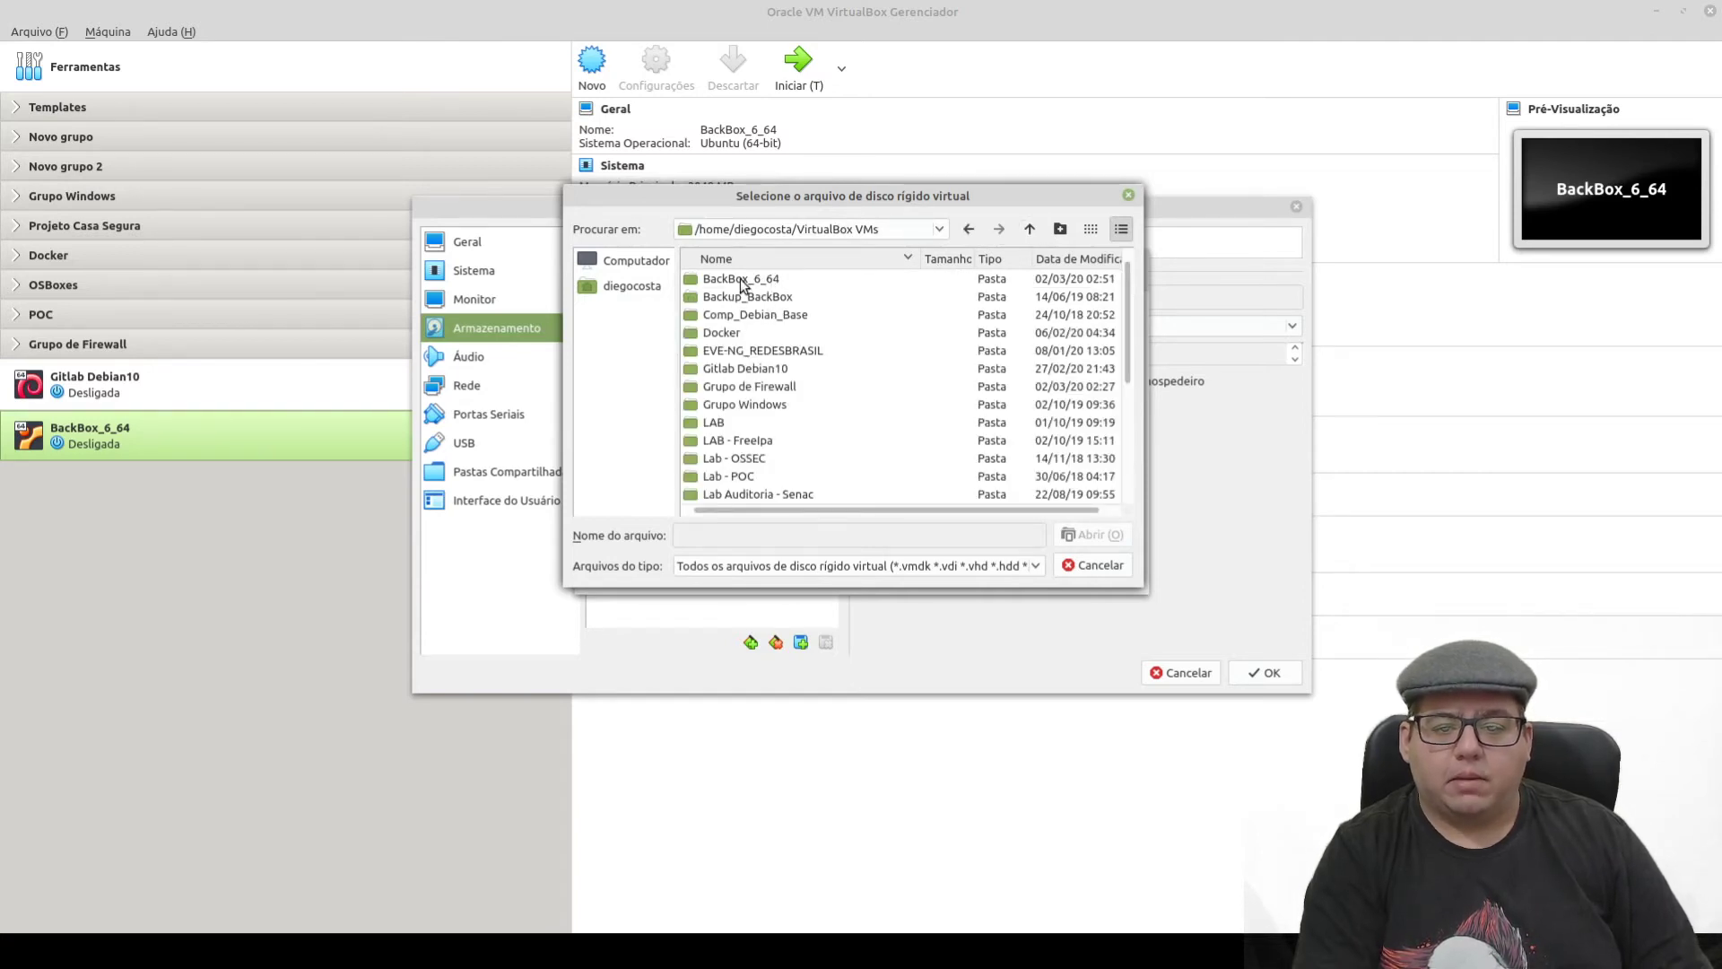
double_click(741, 282)
left_click(728, 279)
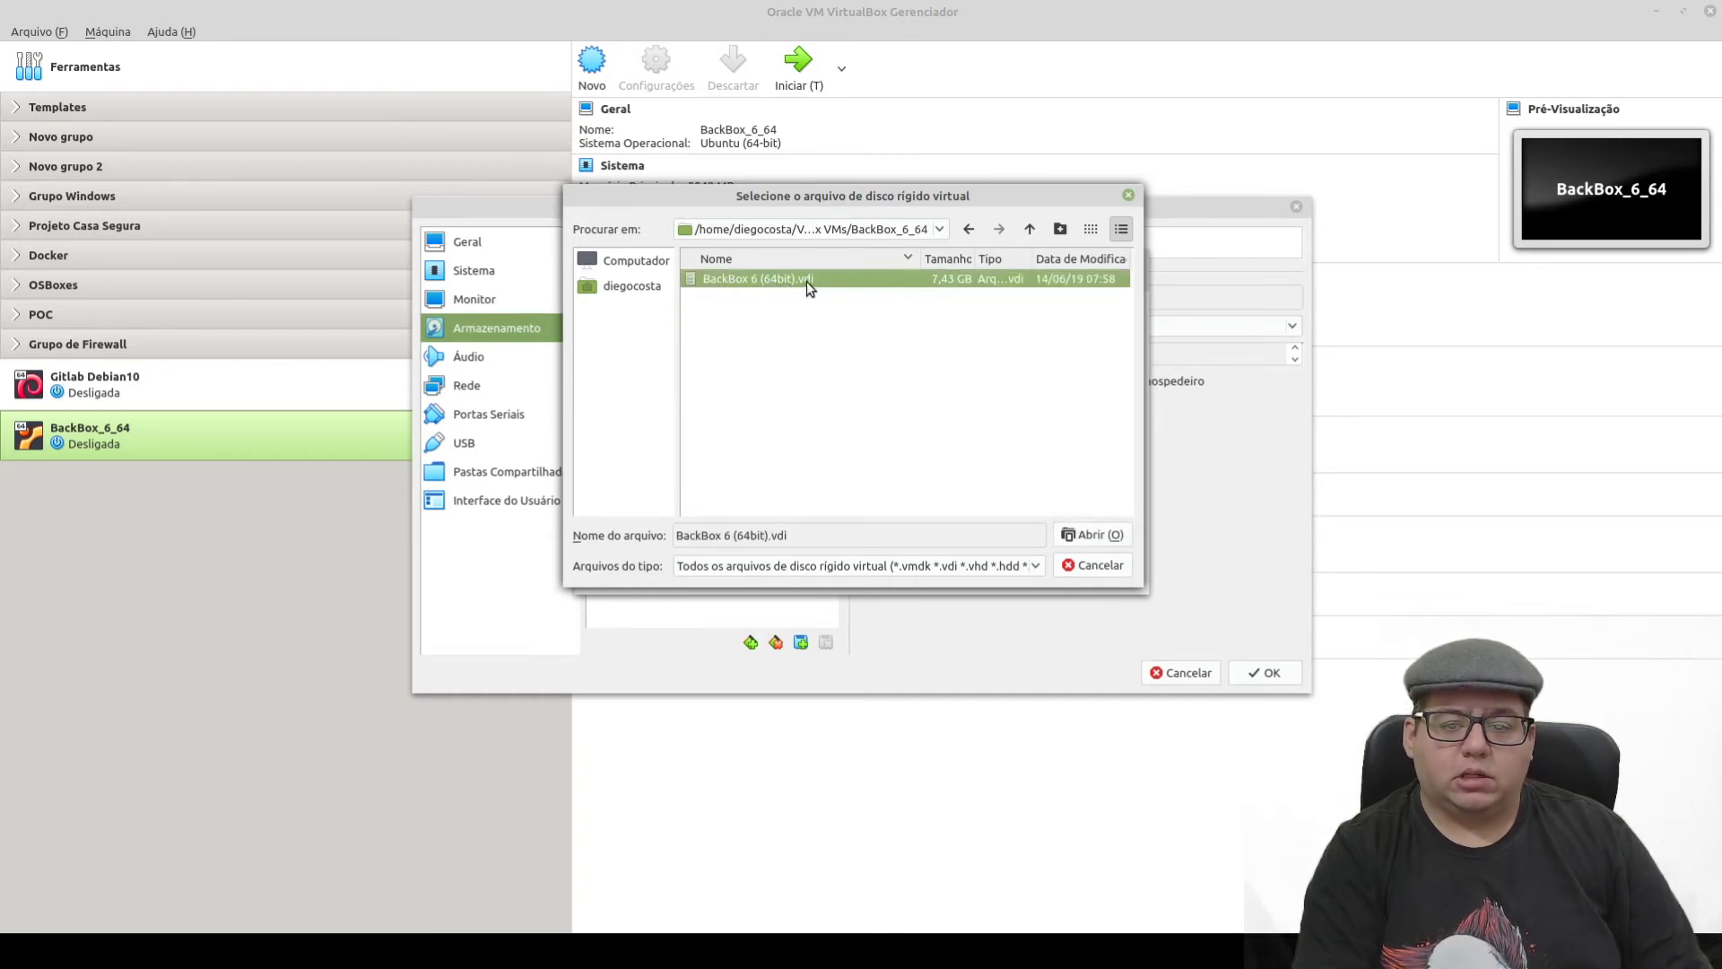
left_click(1112, 536)
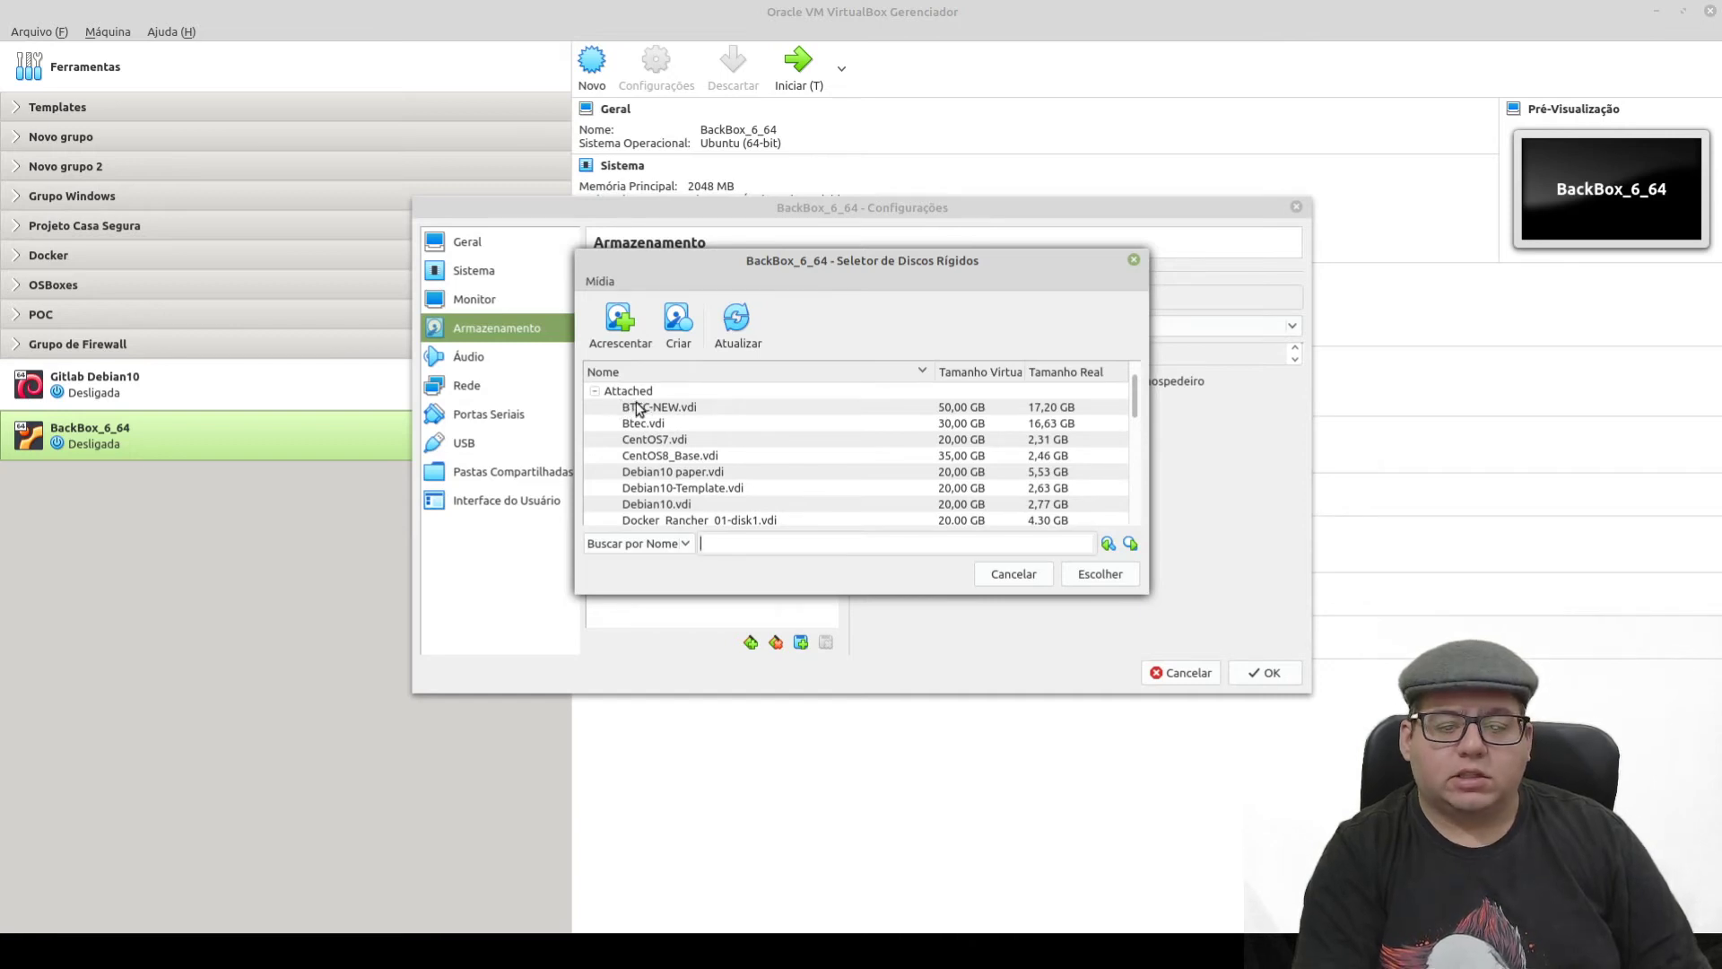
- Choose BackBox 6 (64bit).vdi from the Not Attached disks for the VM
scroll(628, 448, "down", 5)
left_click(628, 468)
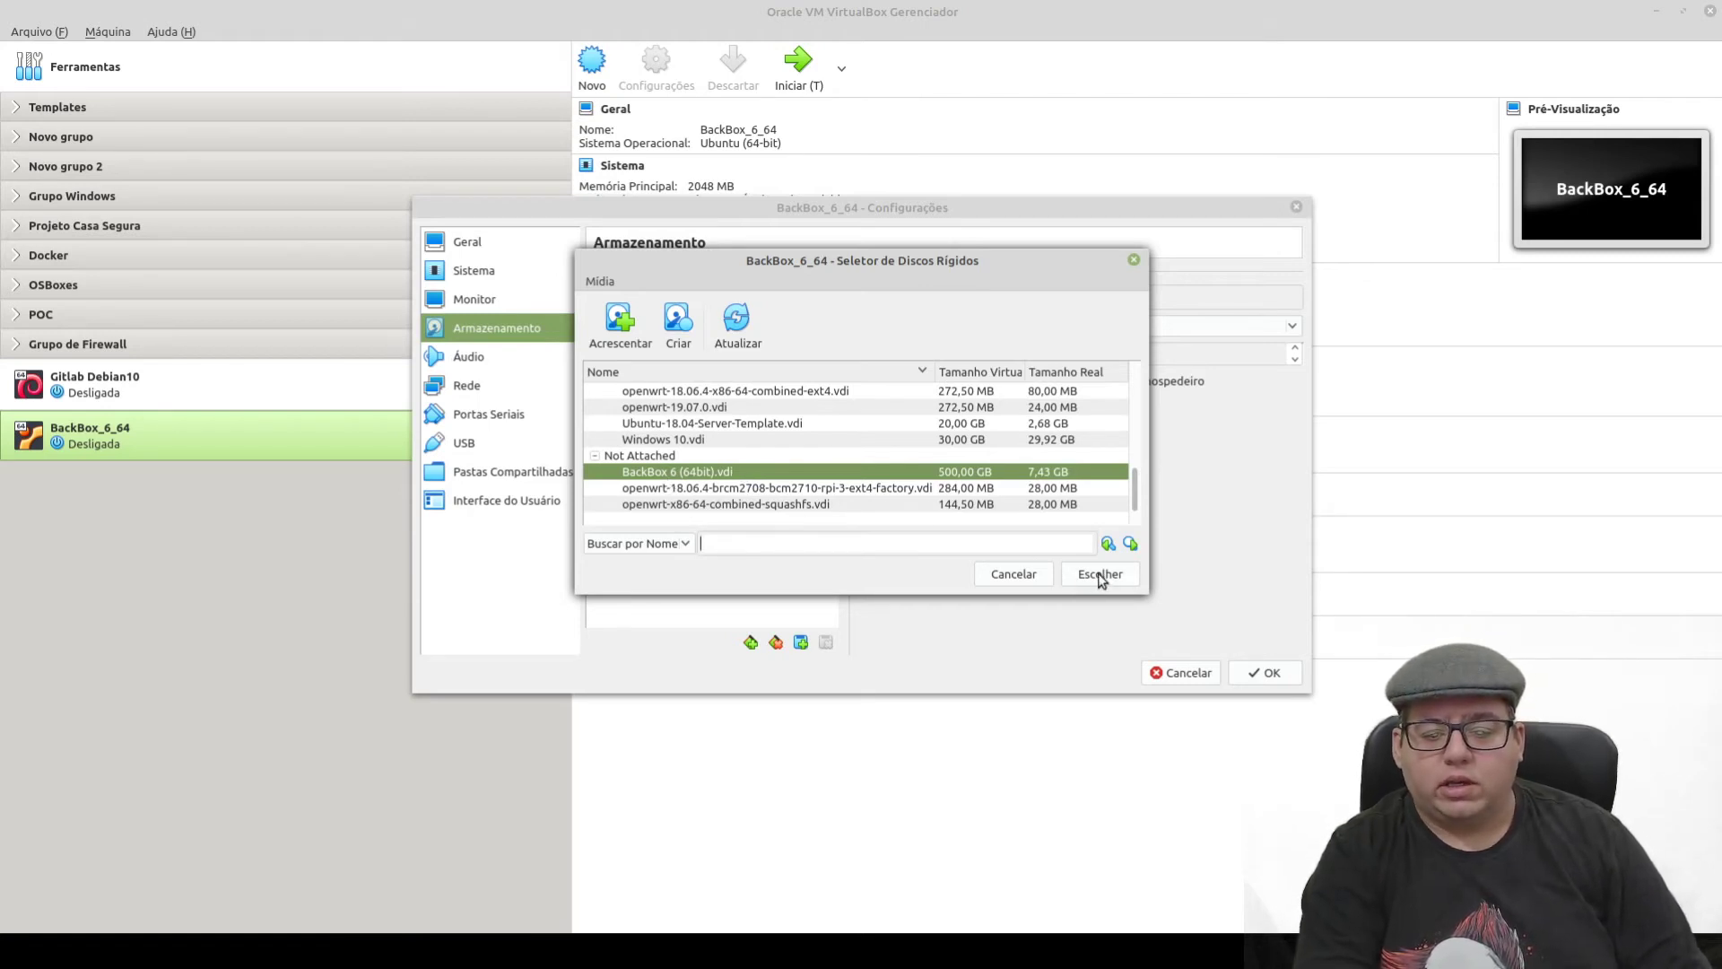
left_click(1100, 574)
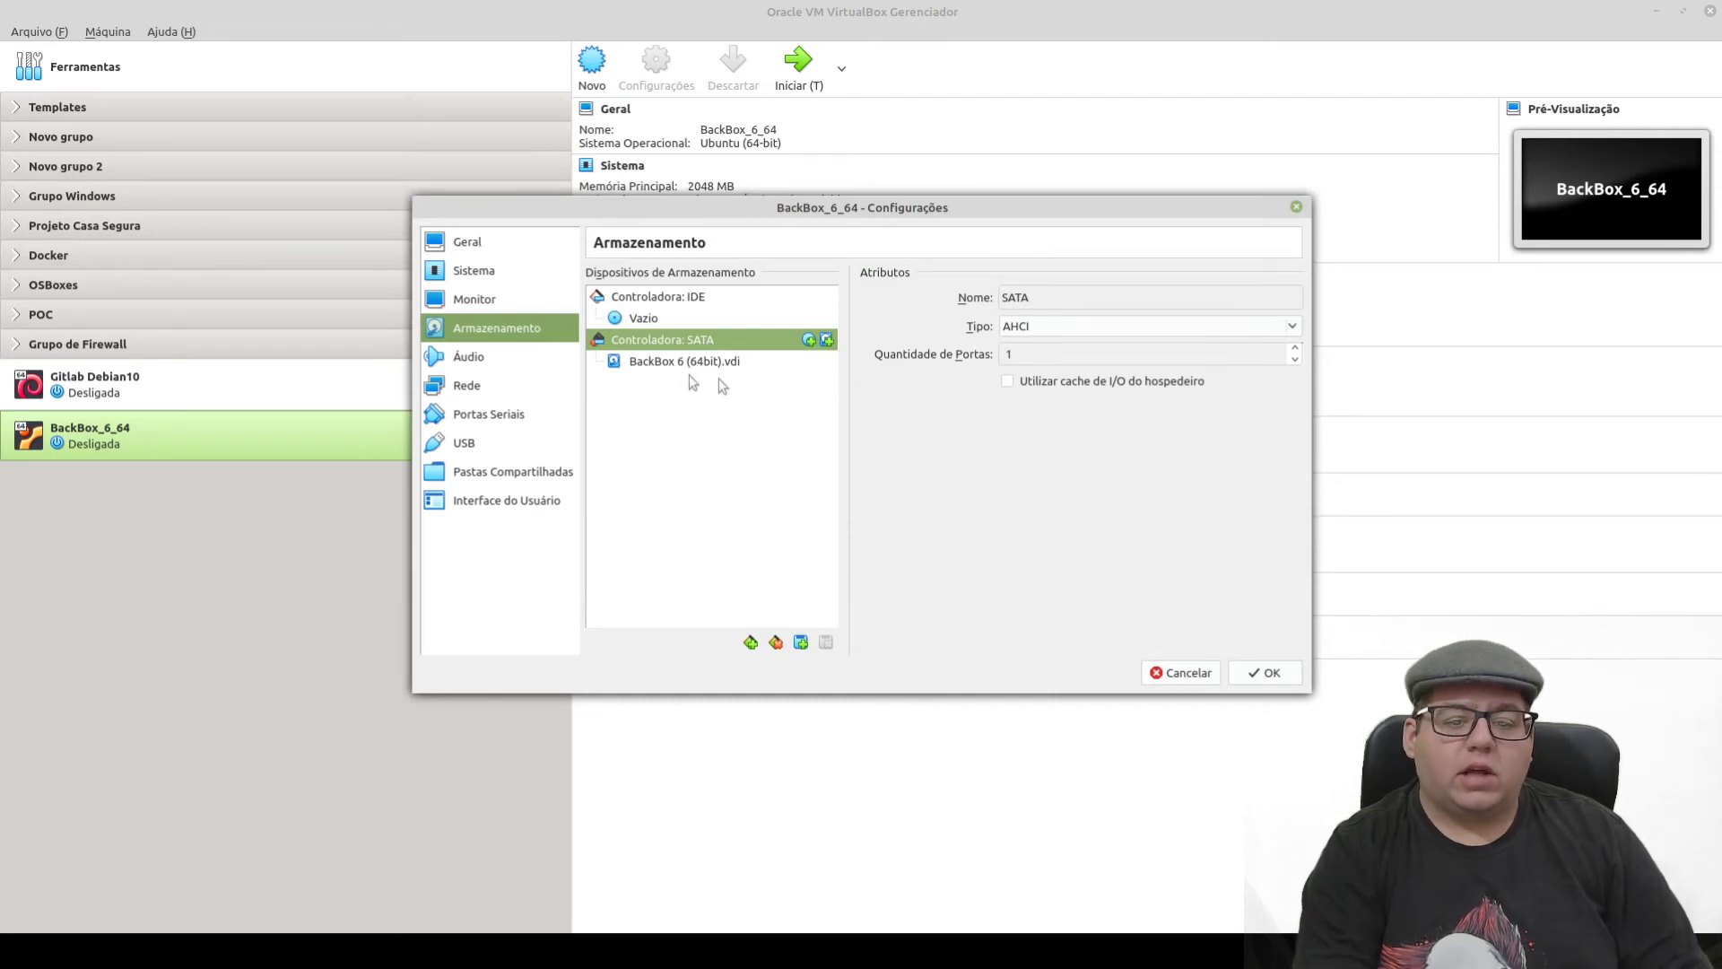
- Confirm the .vdi is on SATA Port 0, review the General, System and Display pages, then save
left_click(640, 361)
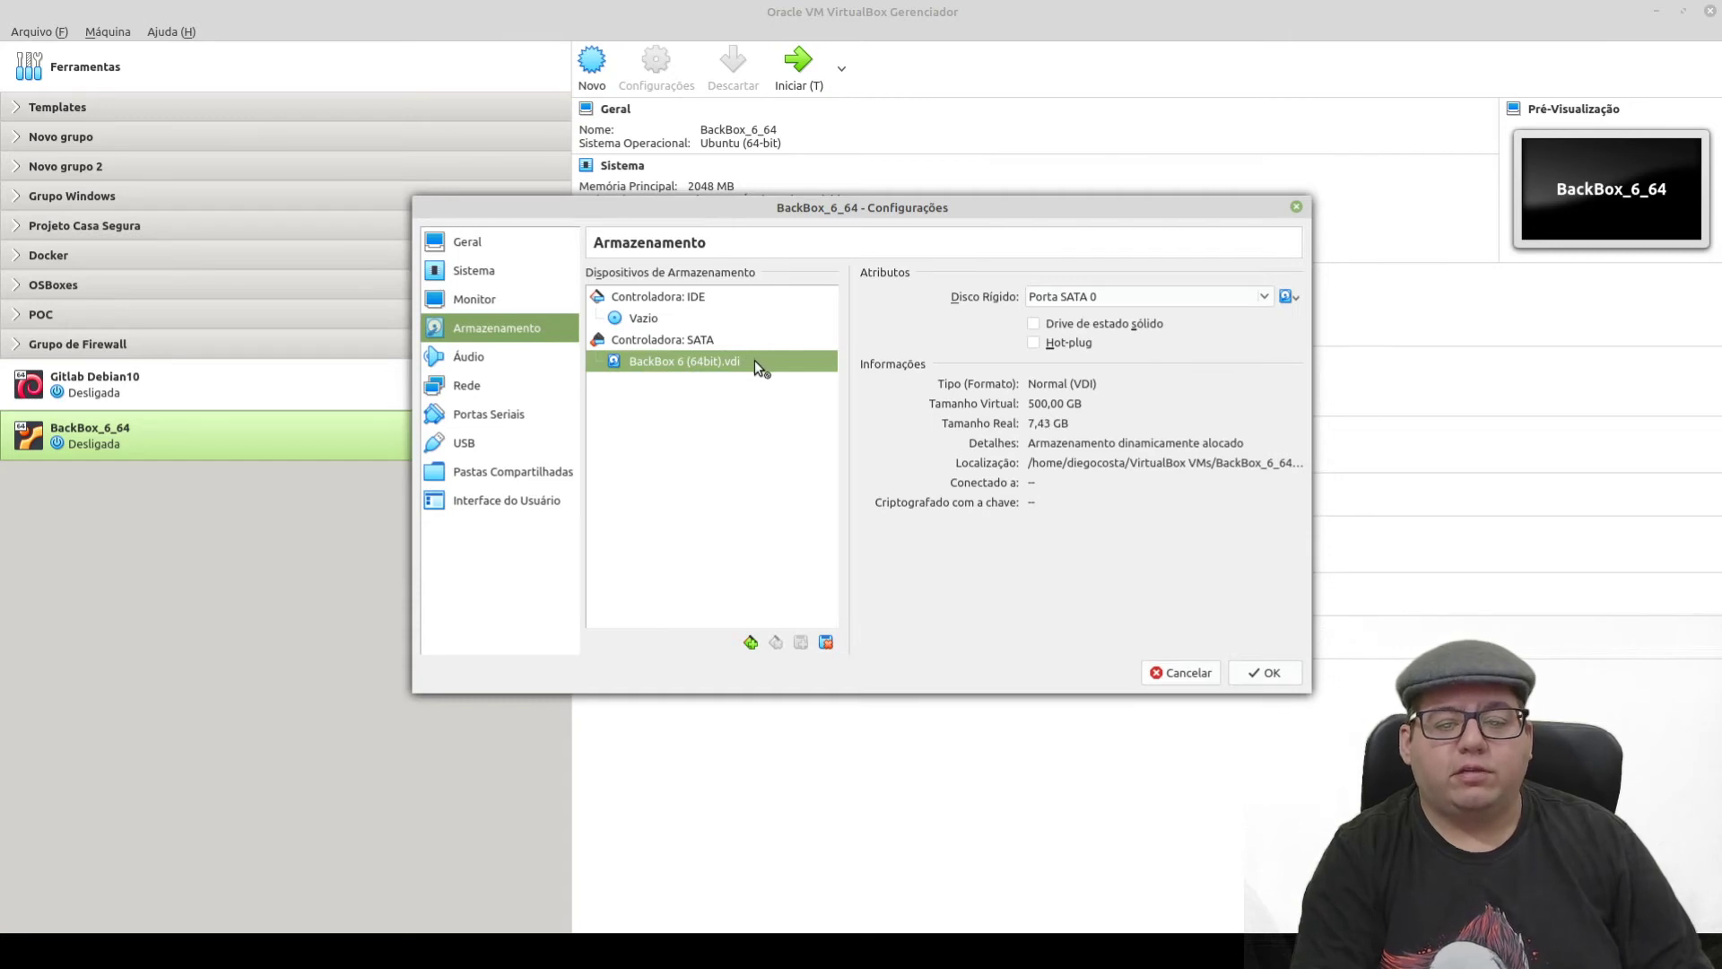
left_click_drag(749, 368, 690, 367)
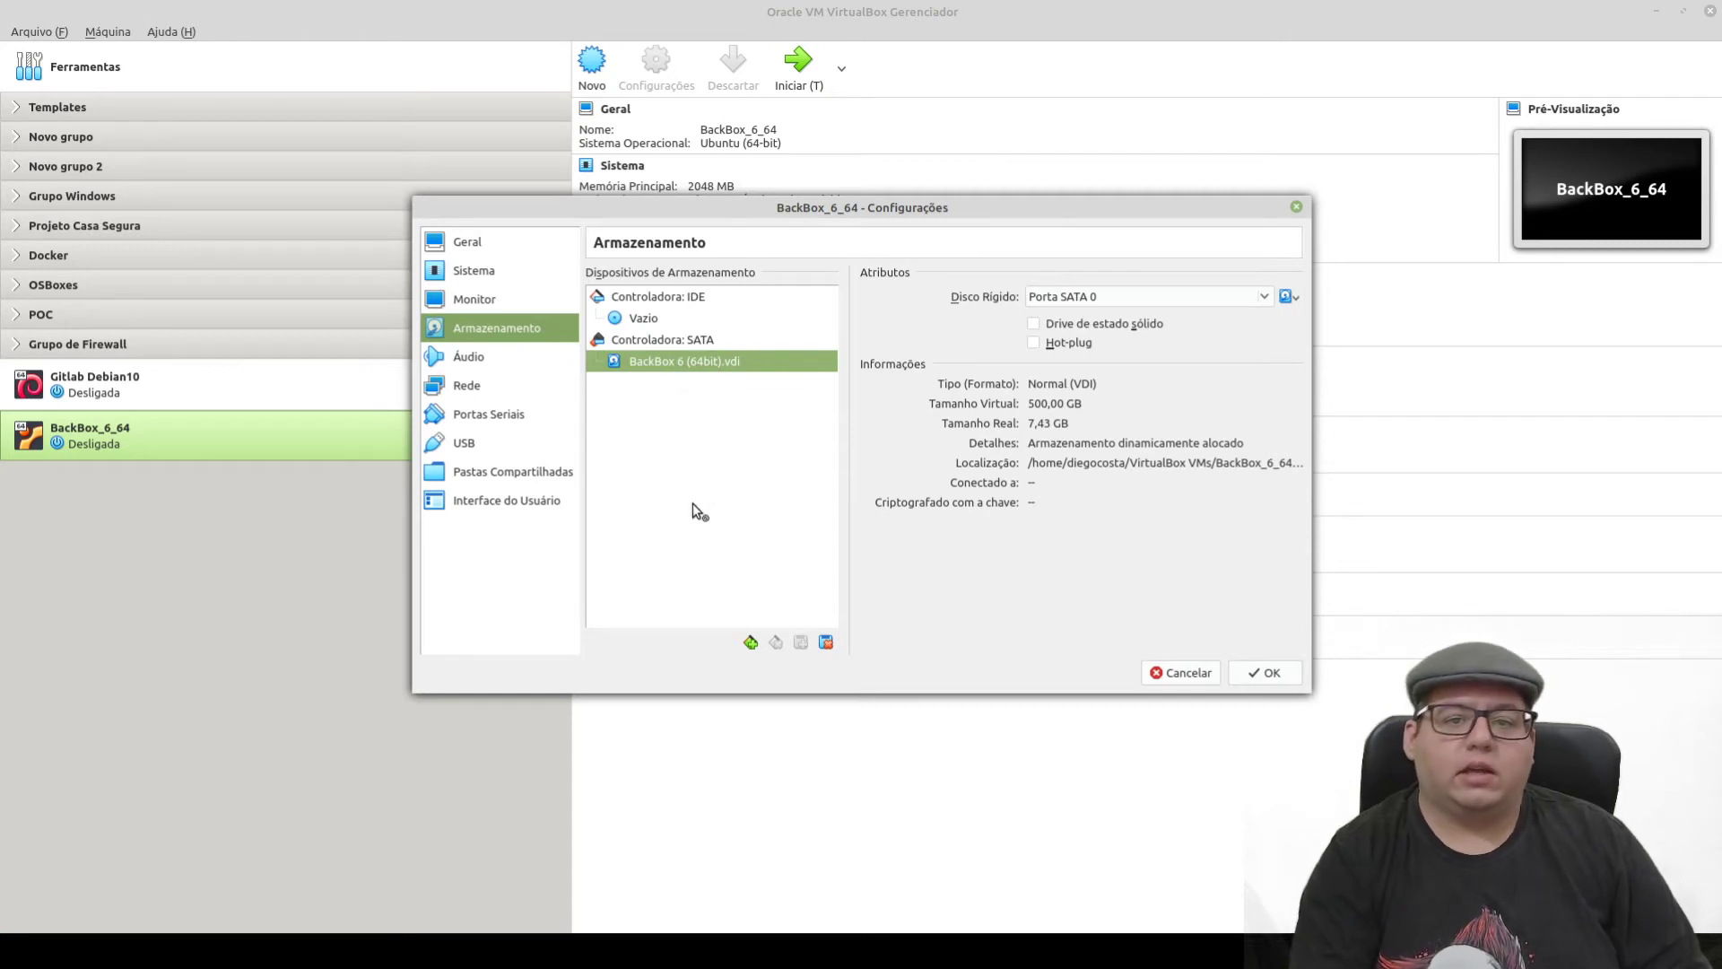
left_click_drag(700, 511, 481, 250)
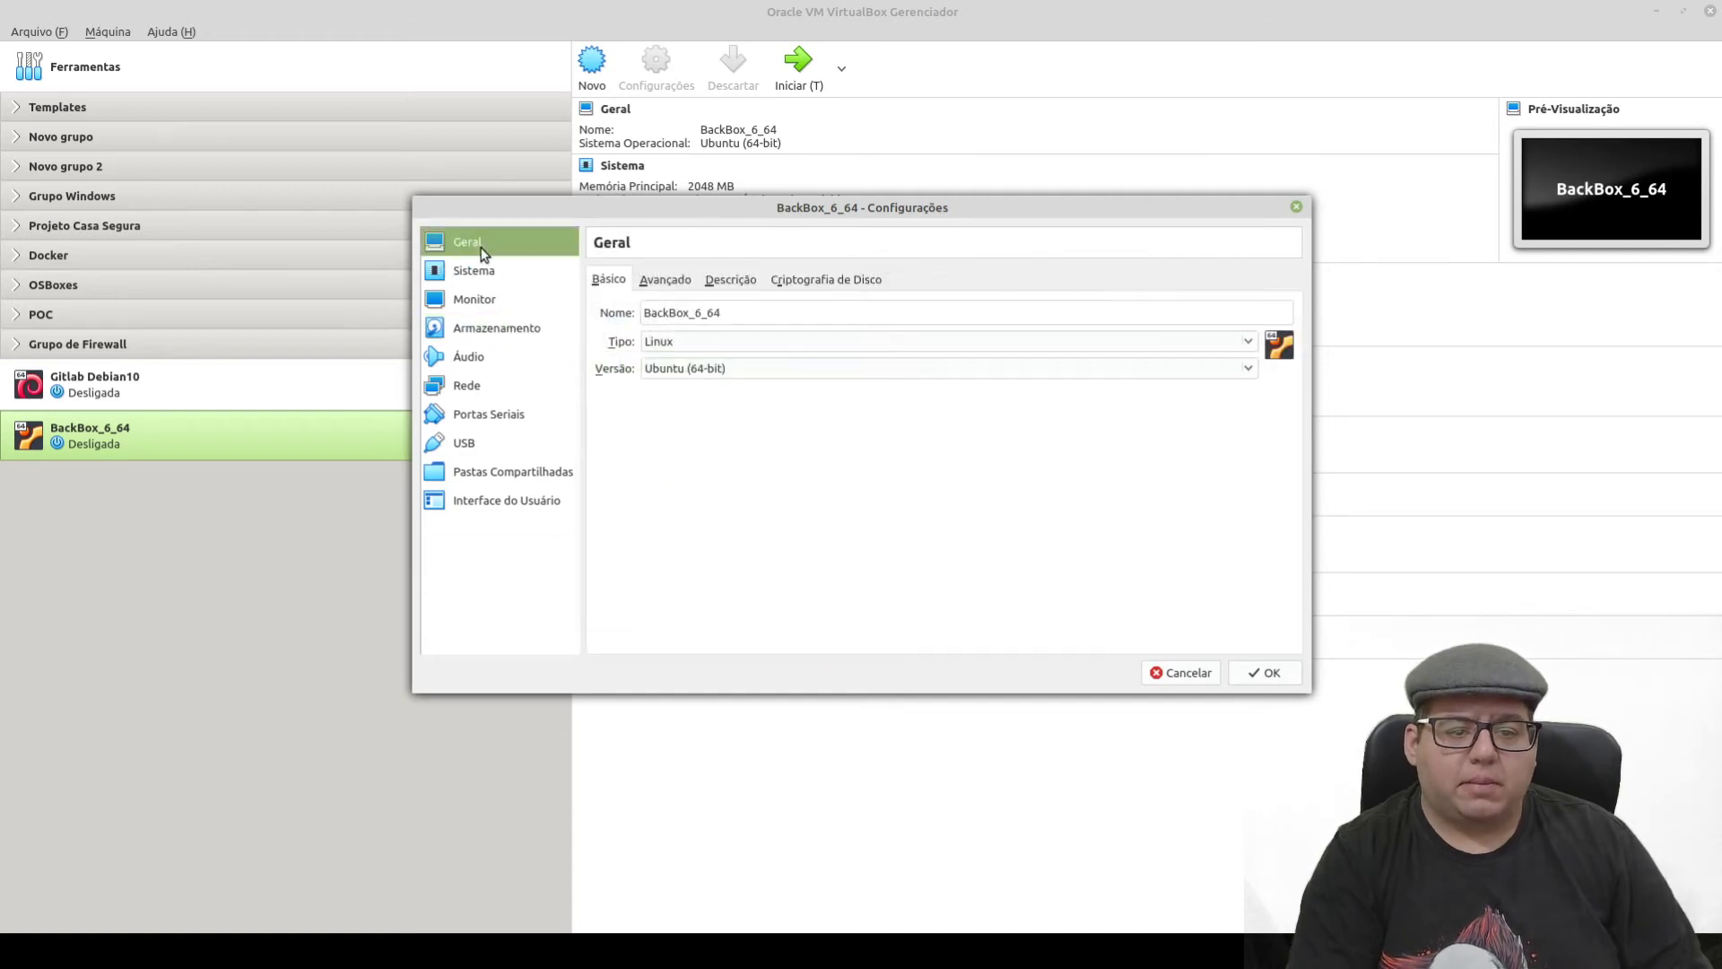
left_click(463, 271)
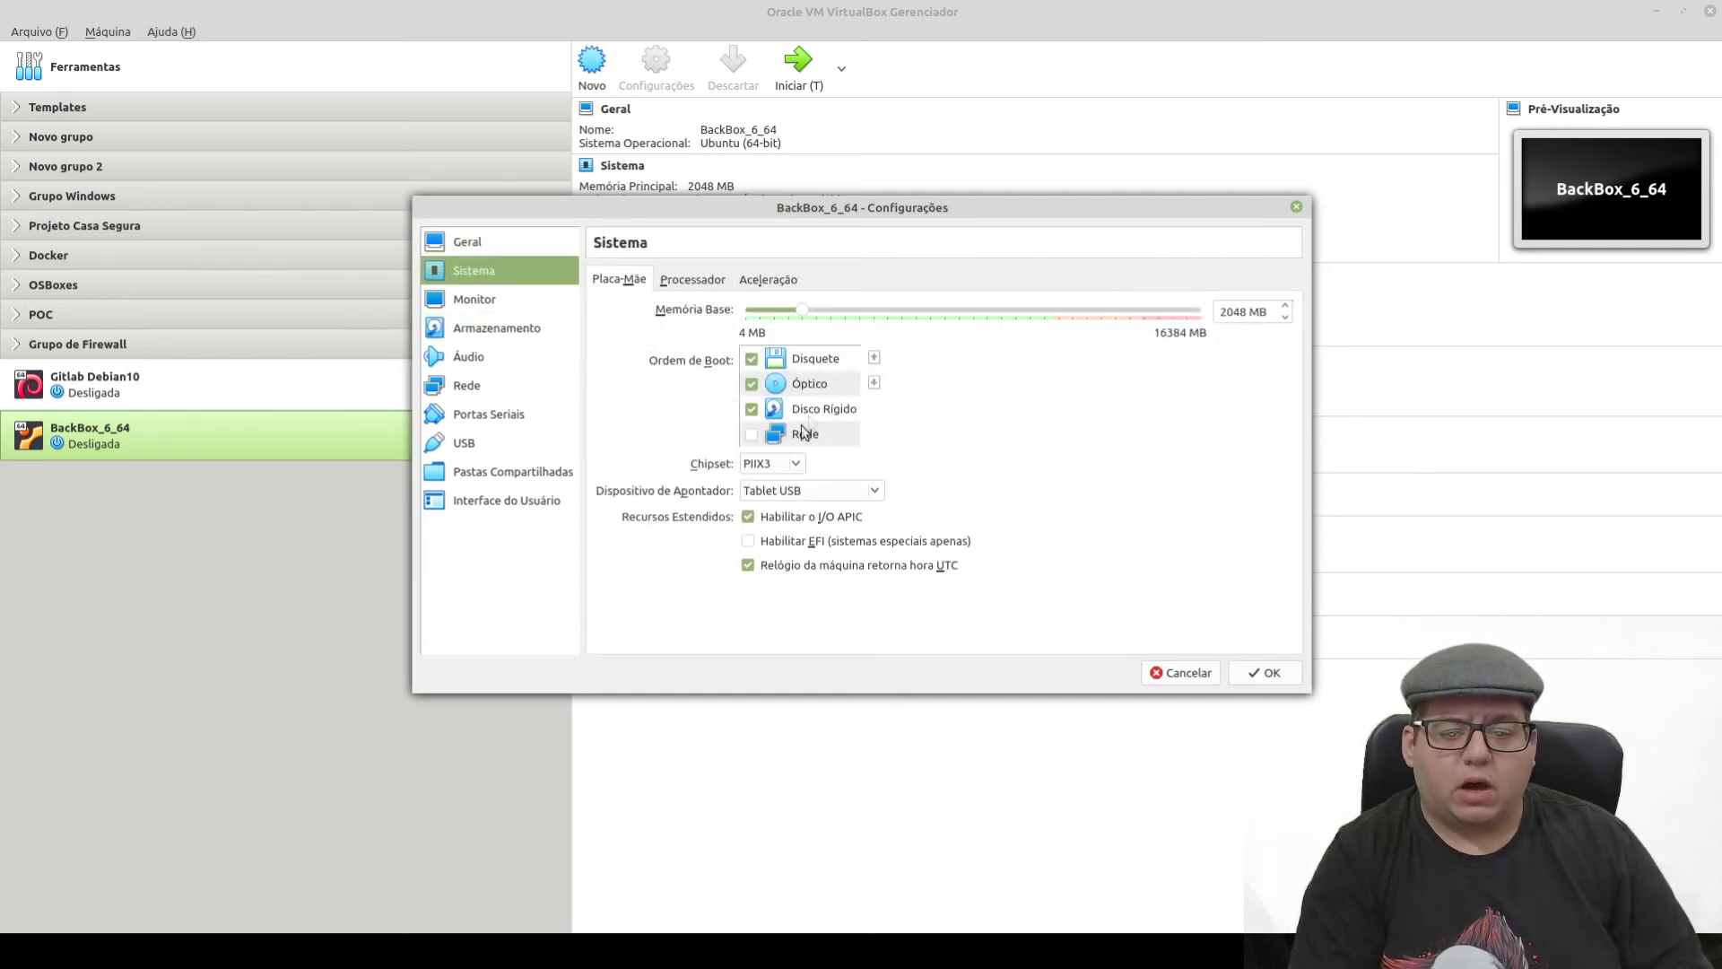
left_click(490, 299)
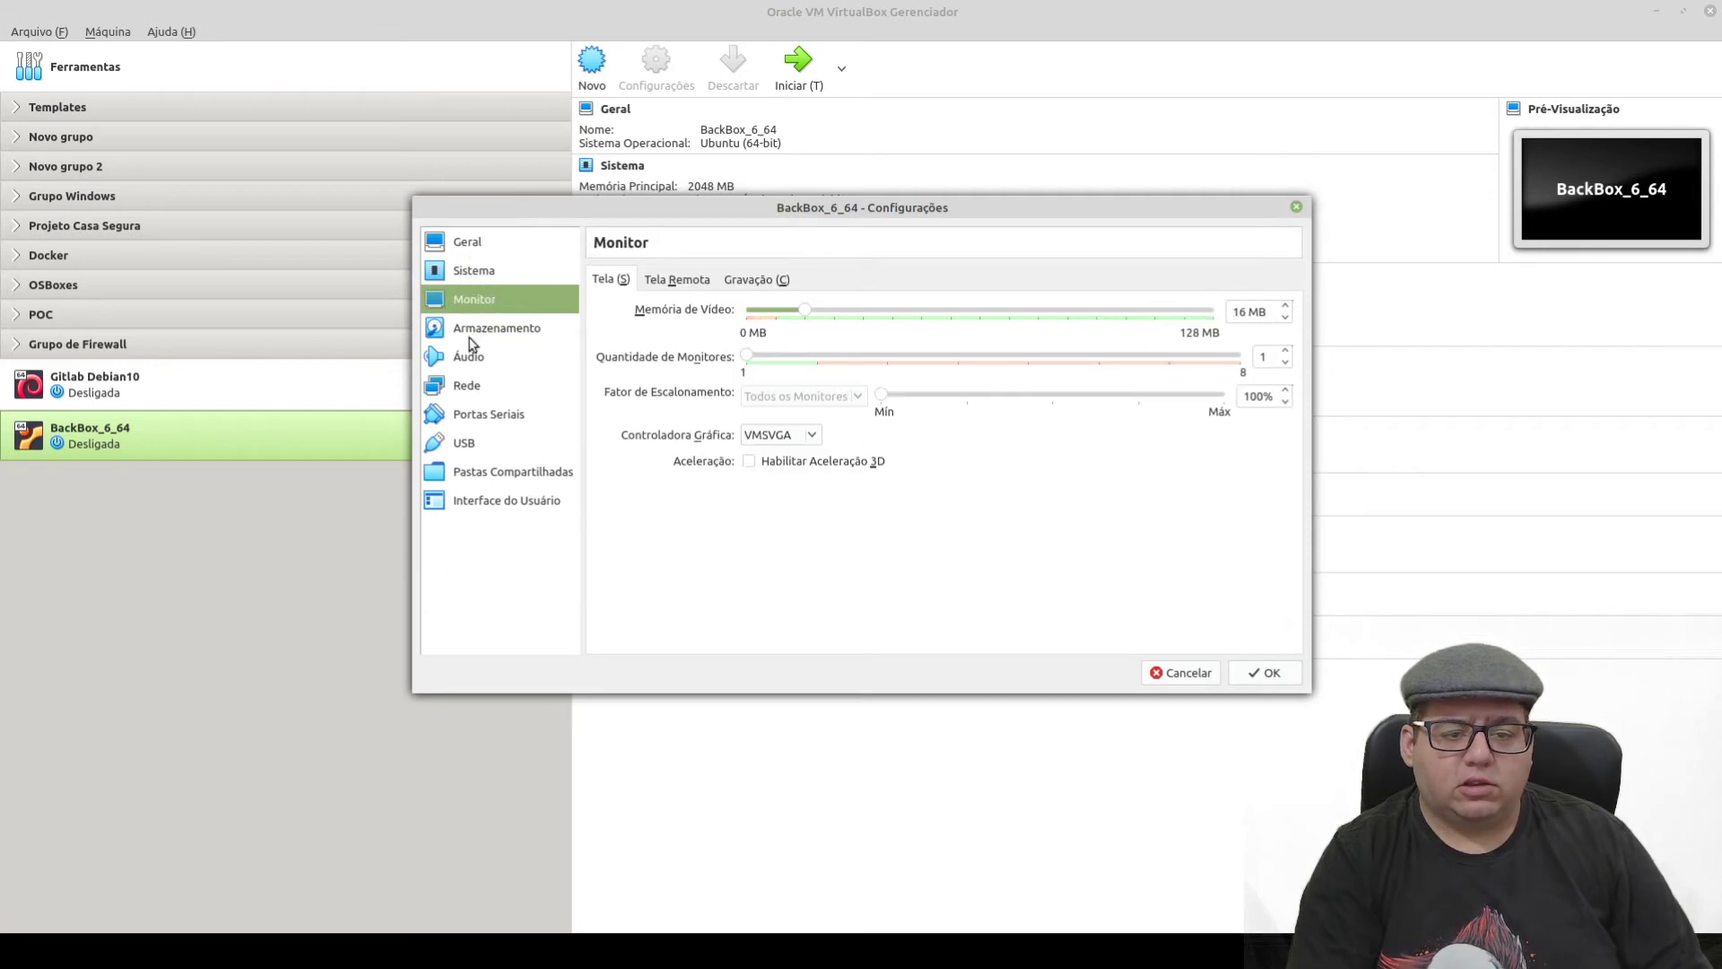
left_click(454, 339)
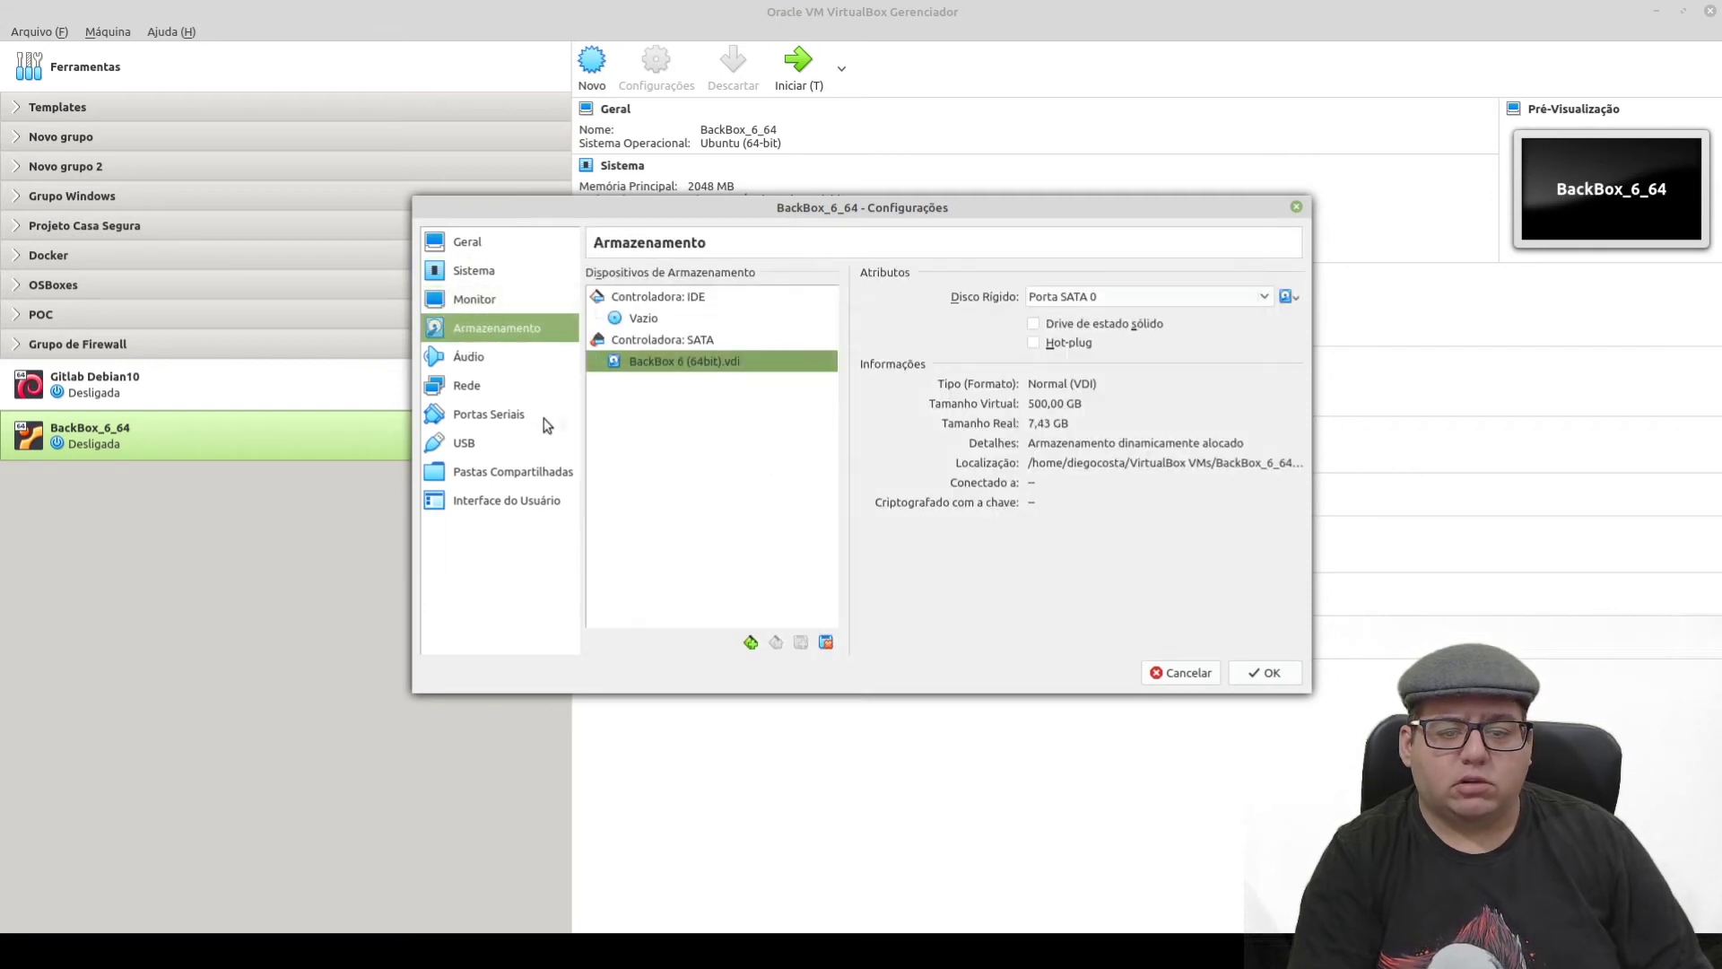
left_click(1270, 673)
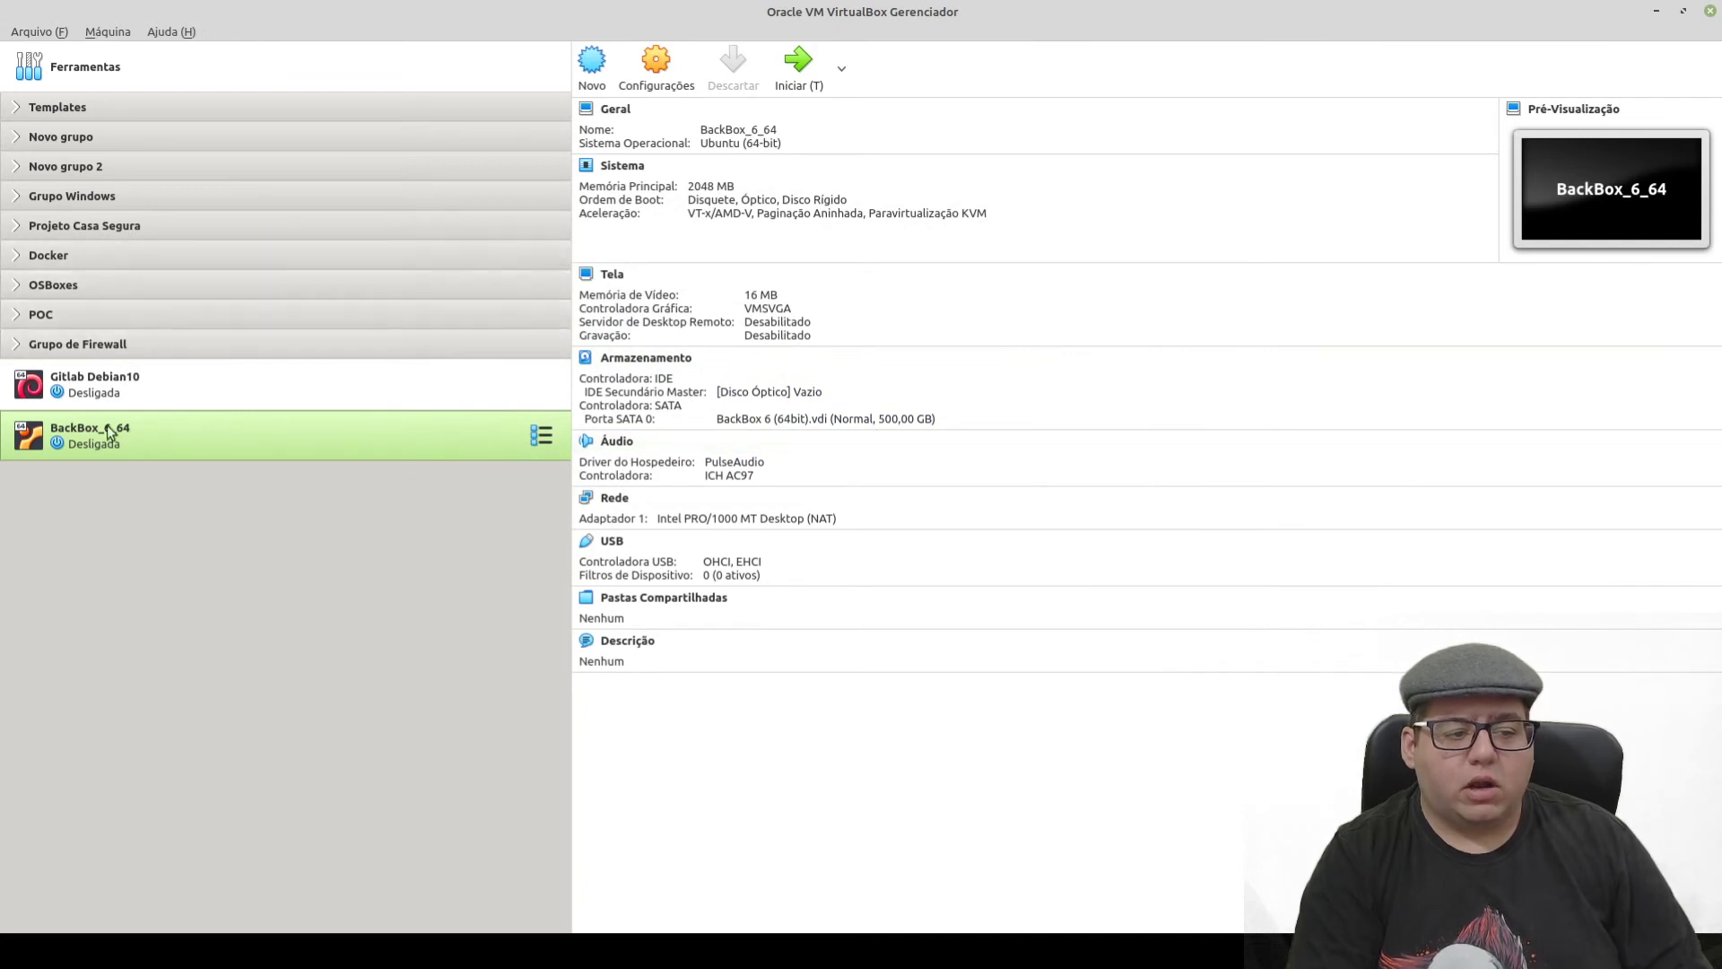
- Start BackBox_6_64, switch its window to Scaled Mode and maximize it
left_click(797, 63)
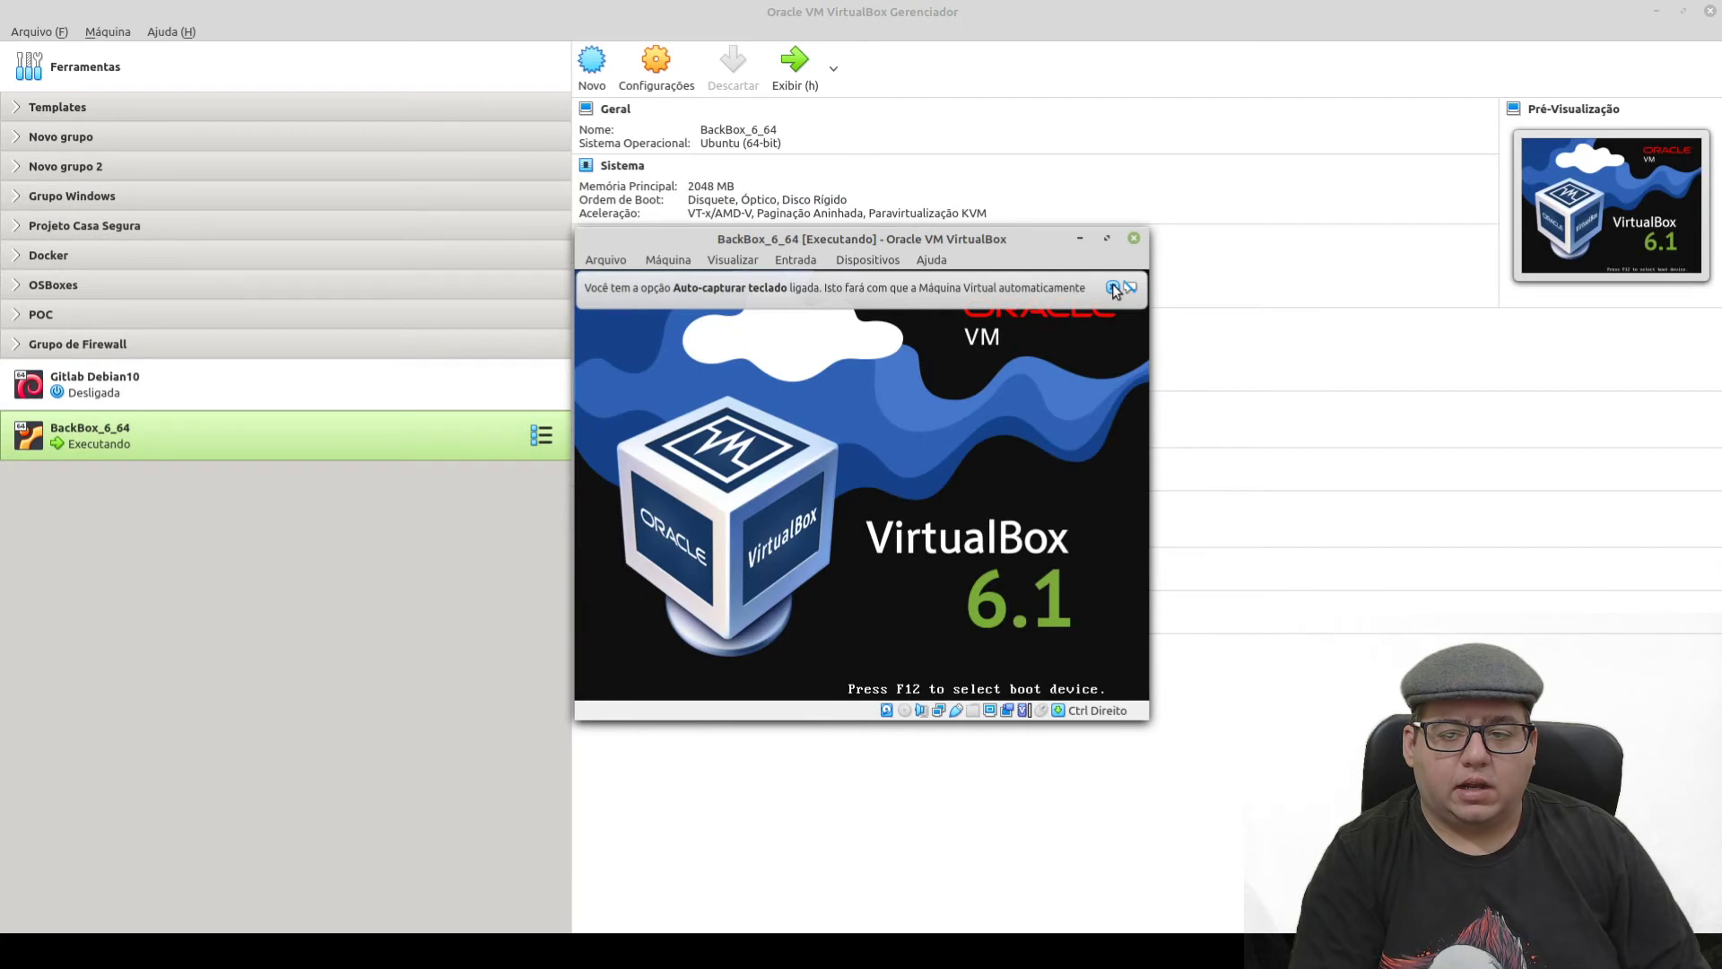
left_click(727, 260)
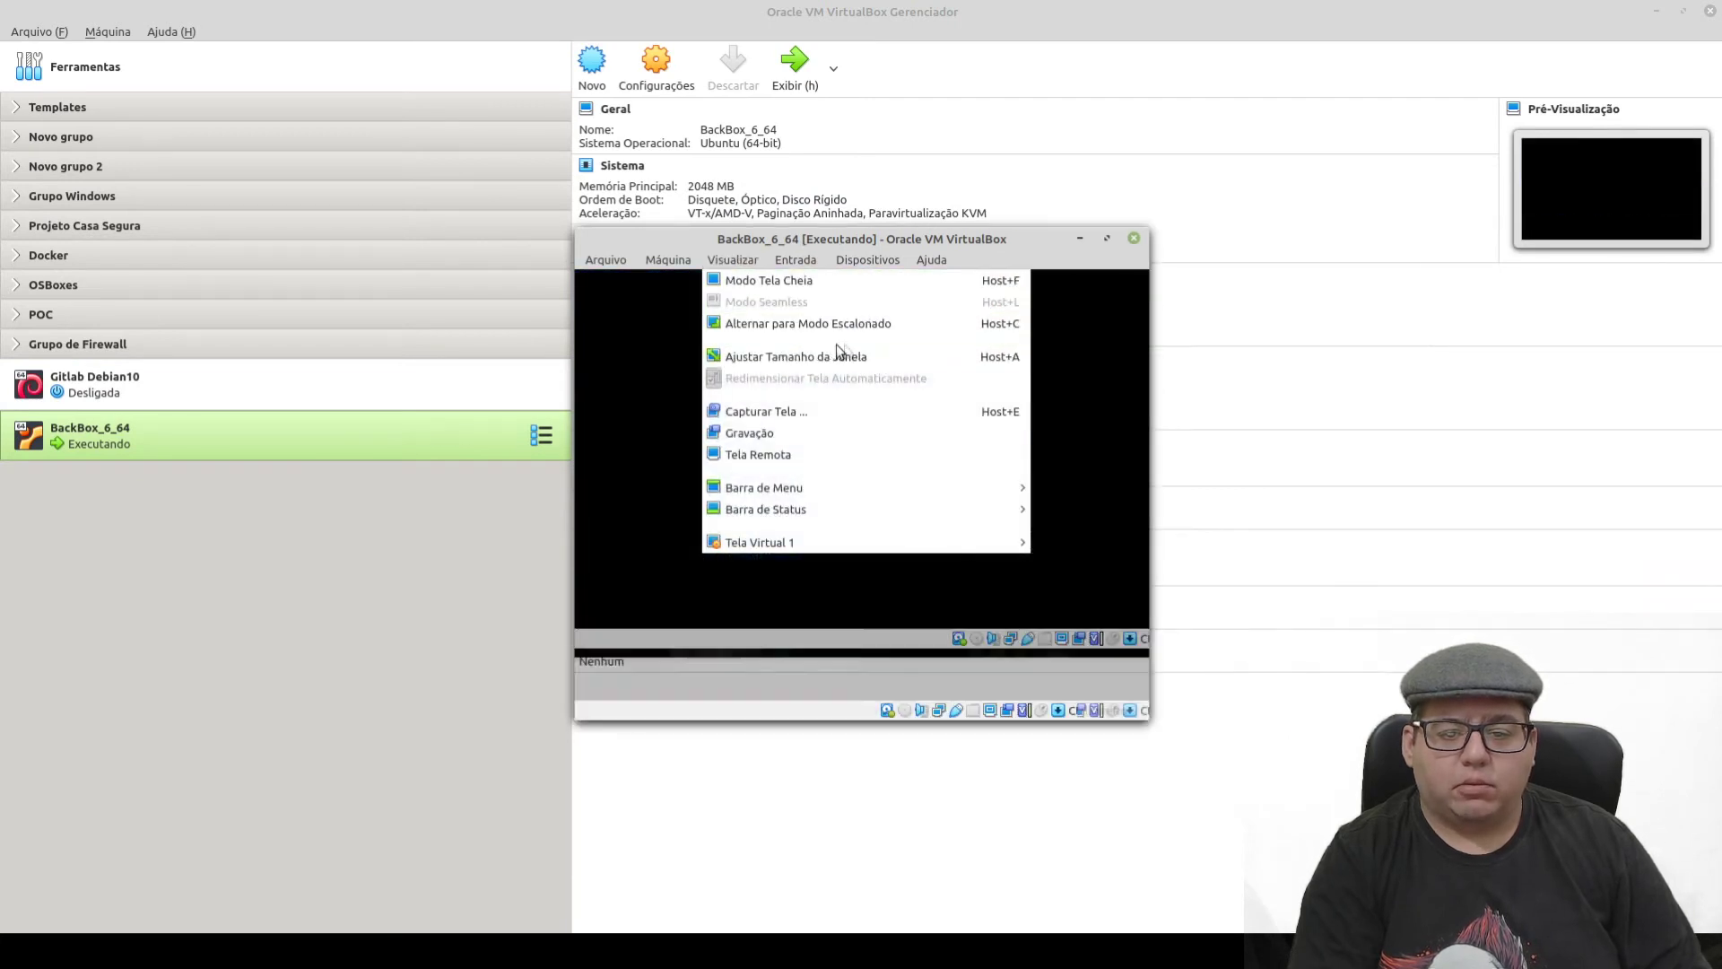
left_click(867, 323)
left_click(1106, 238)
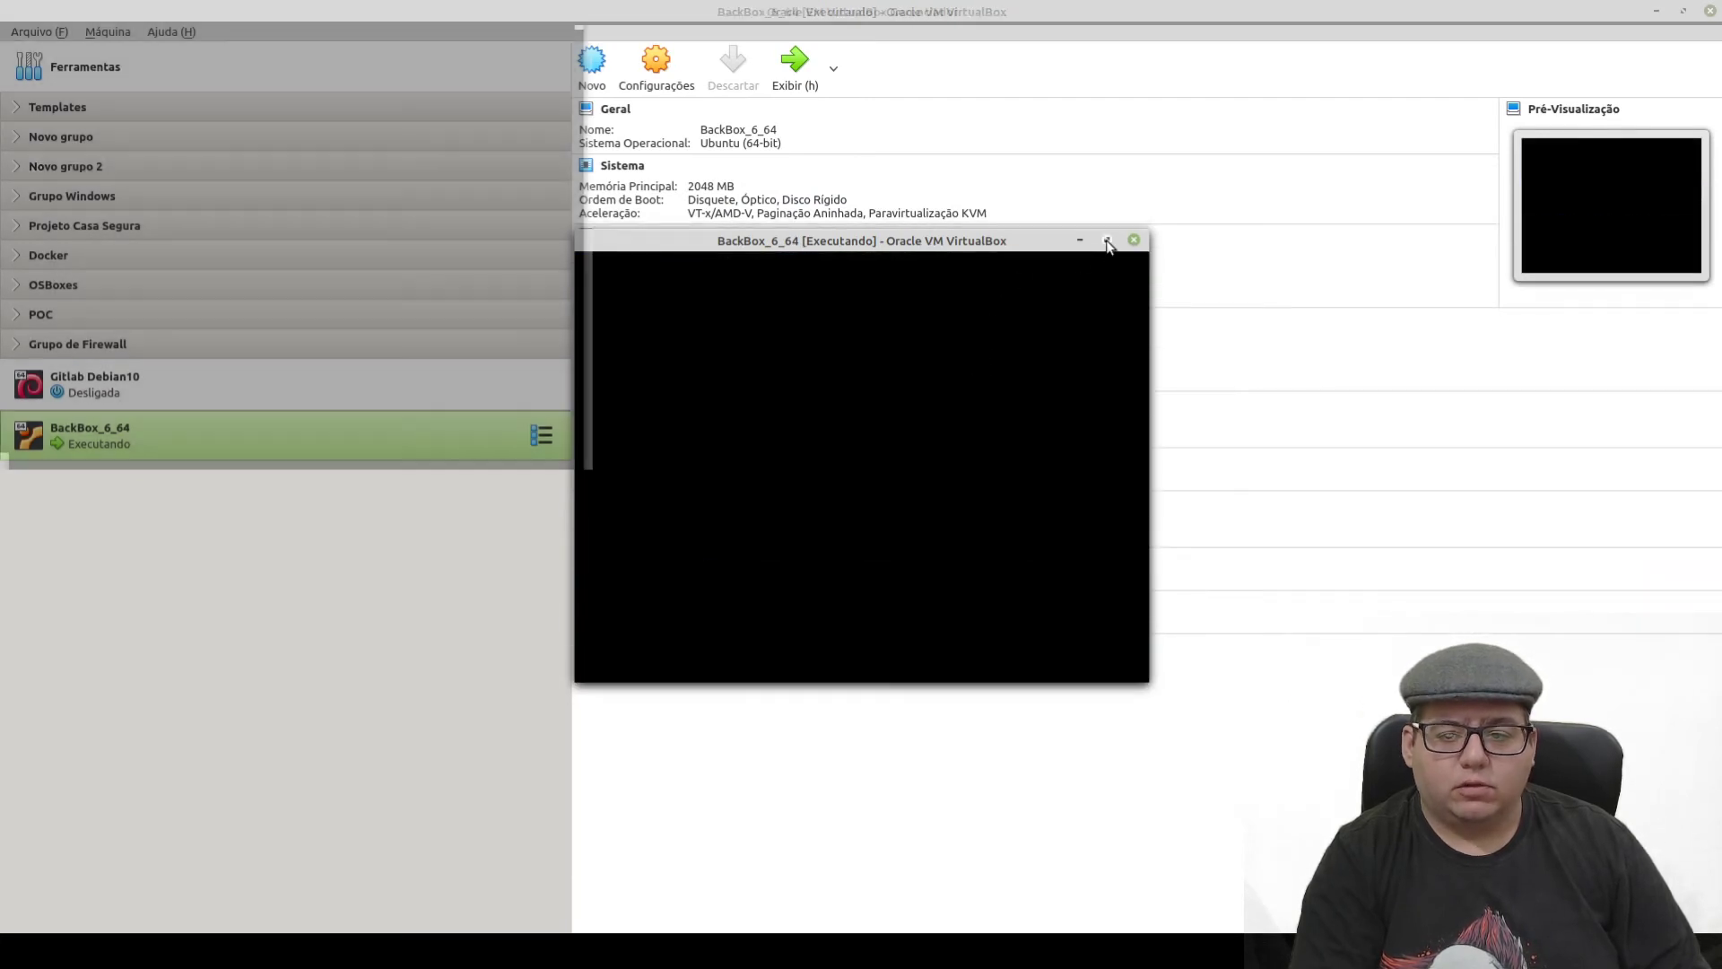
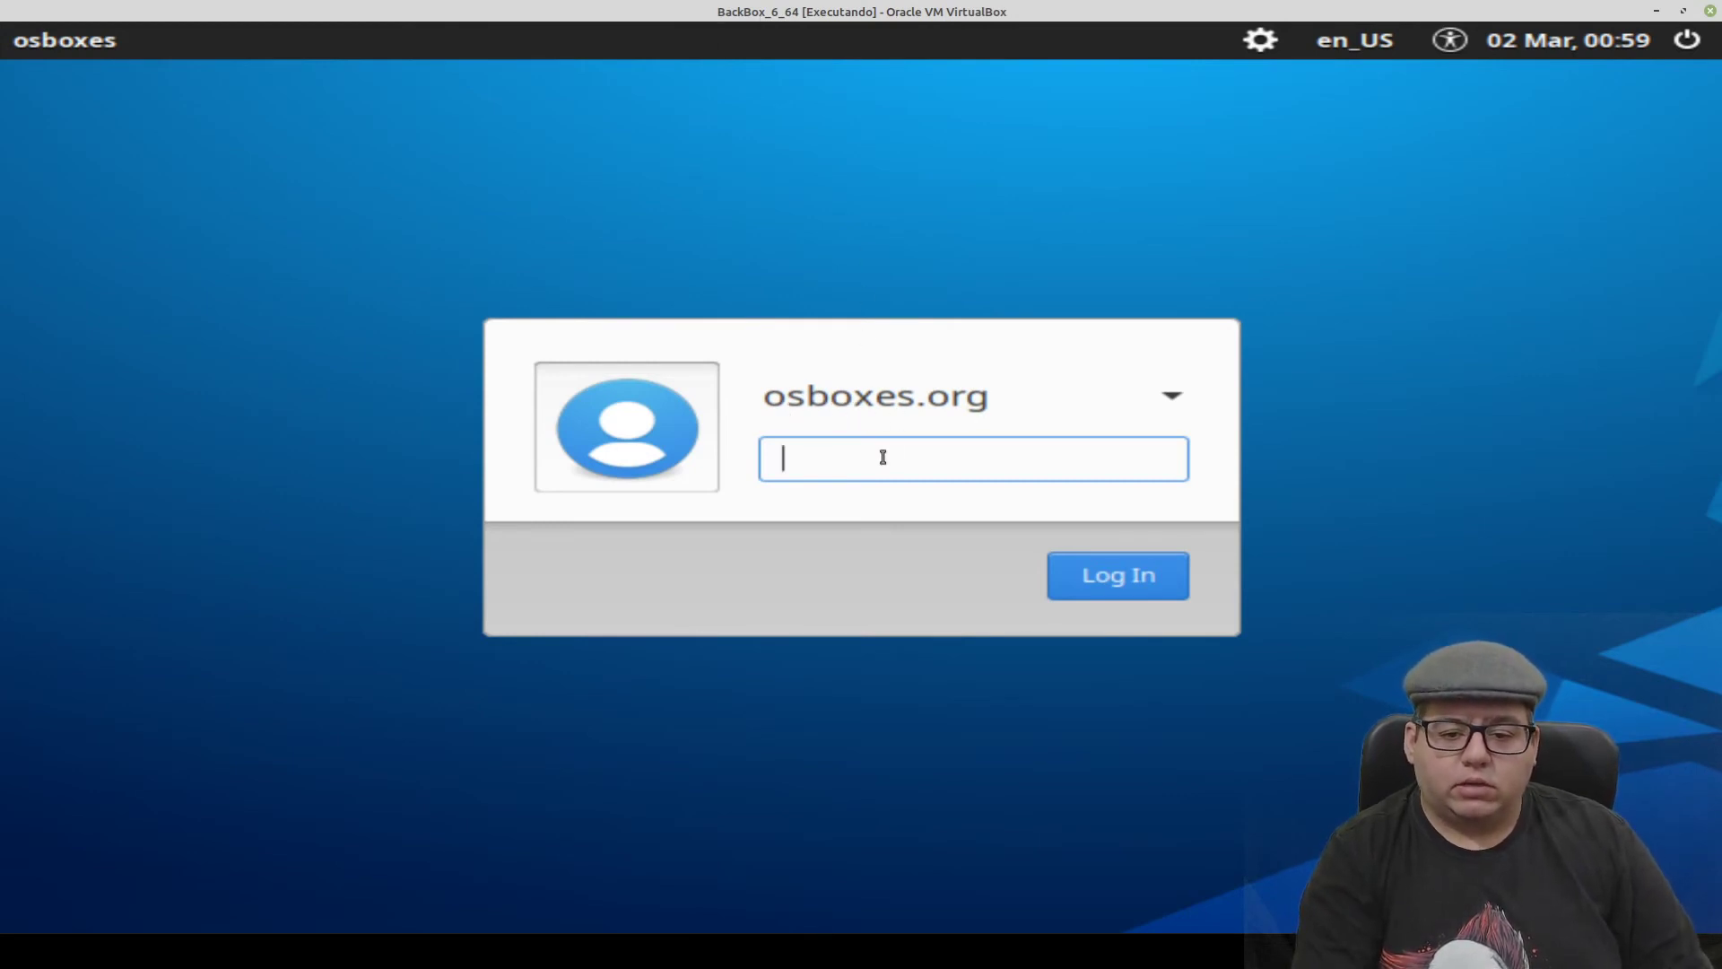
- Enter the account password at the BackBox login screen to sign in
type("osbo")
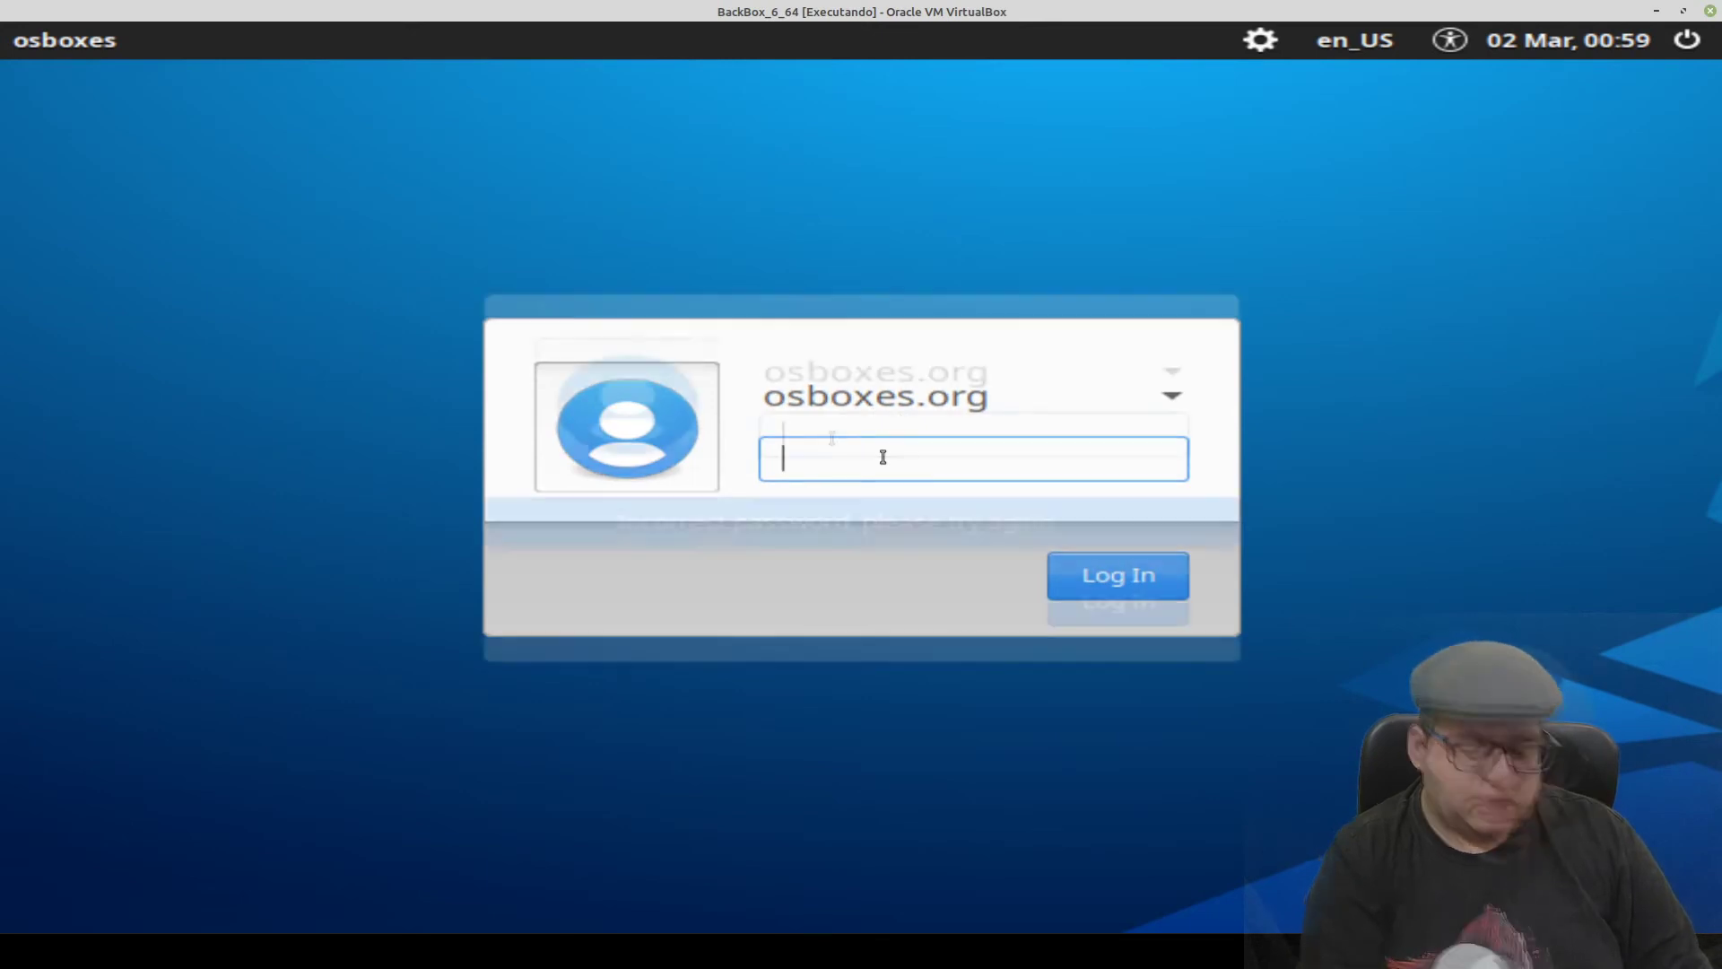
type("xes.or")
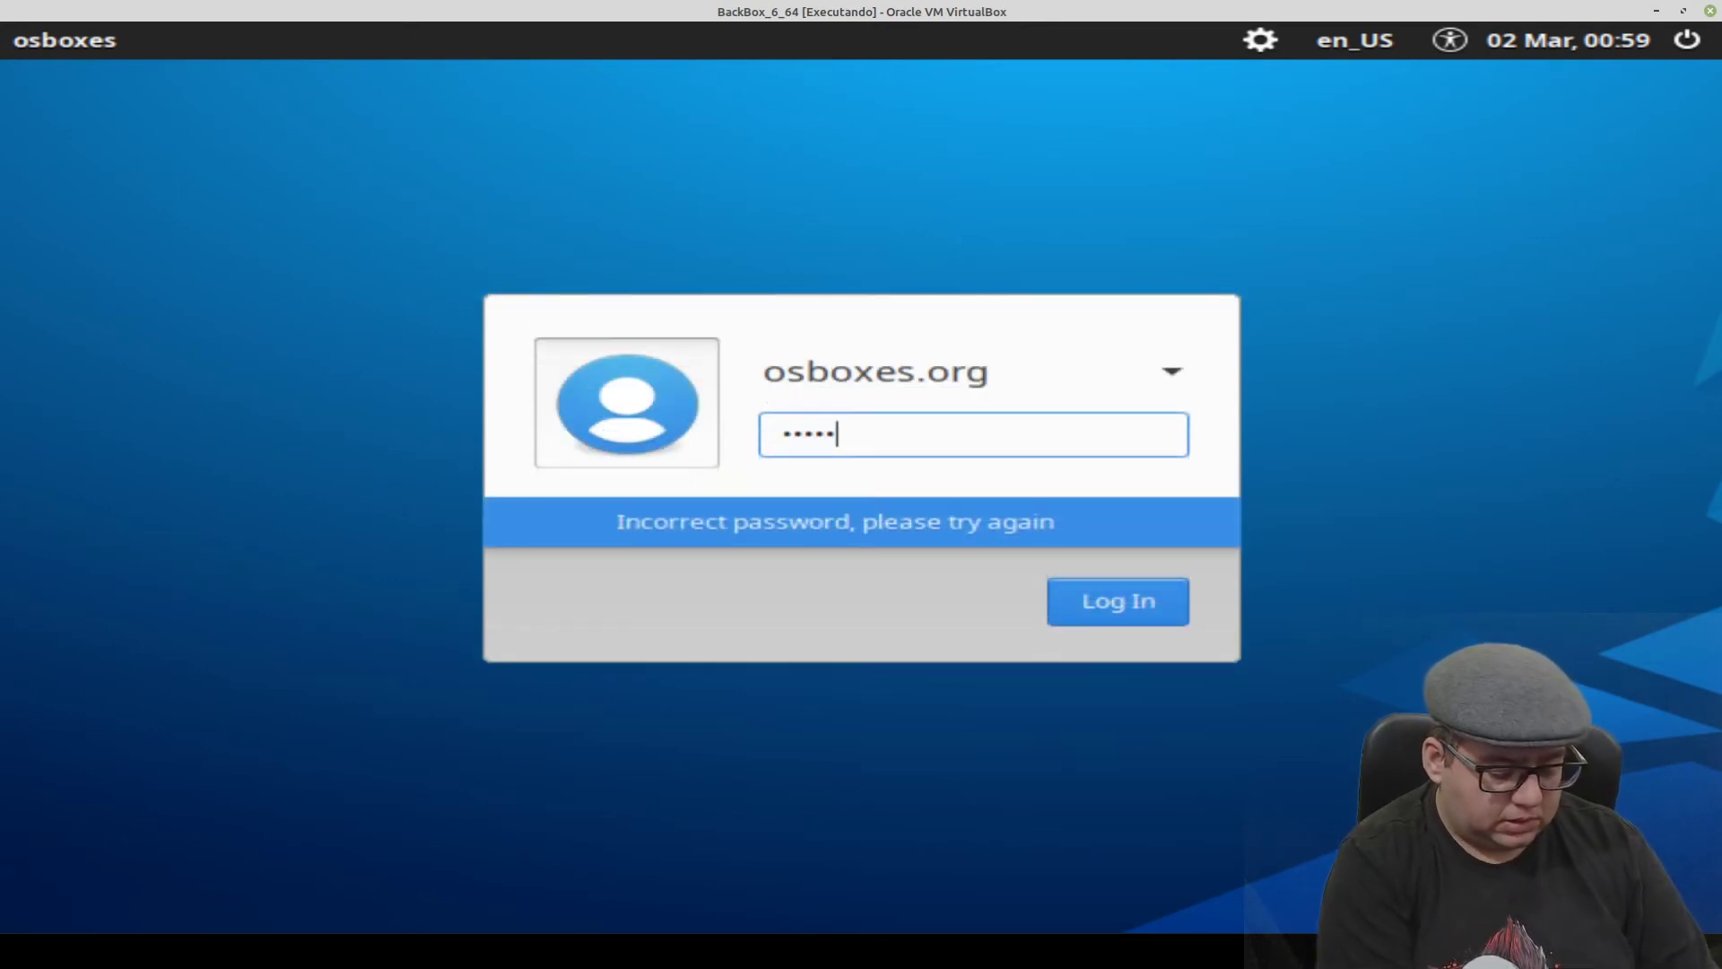
type("g")
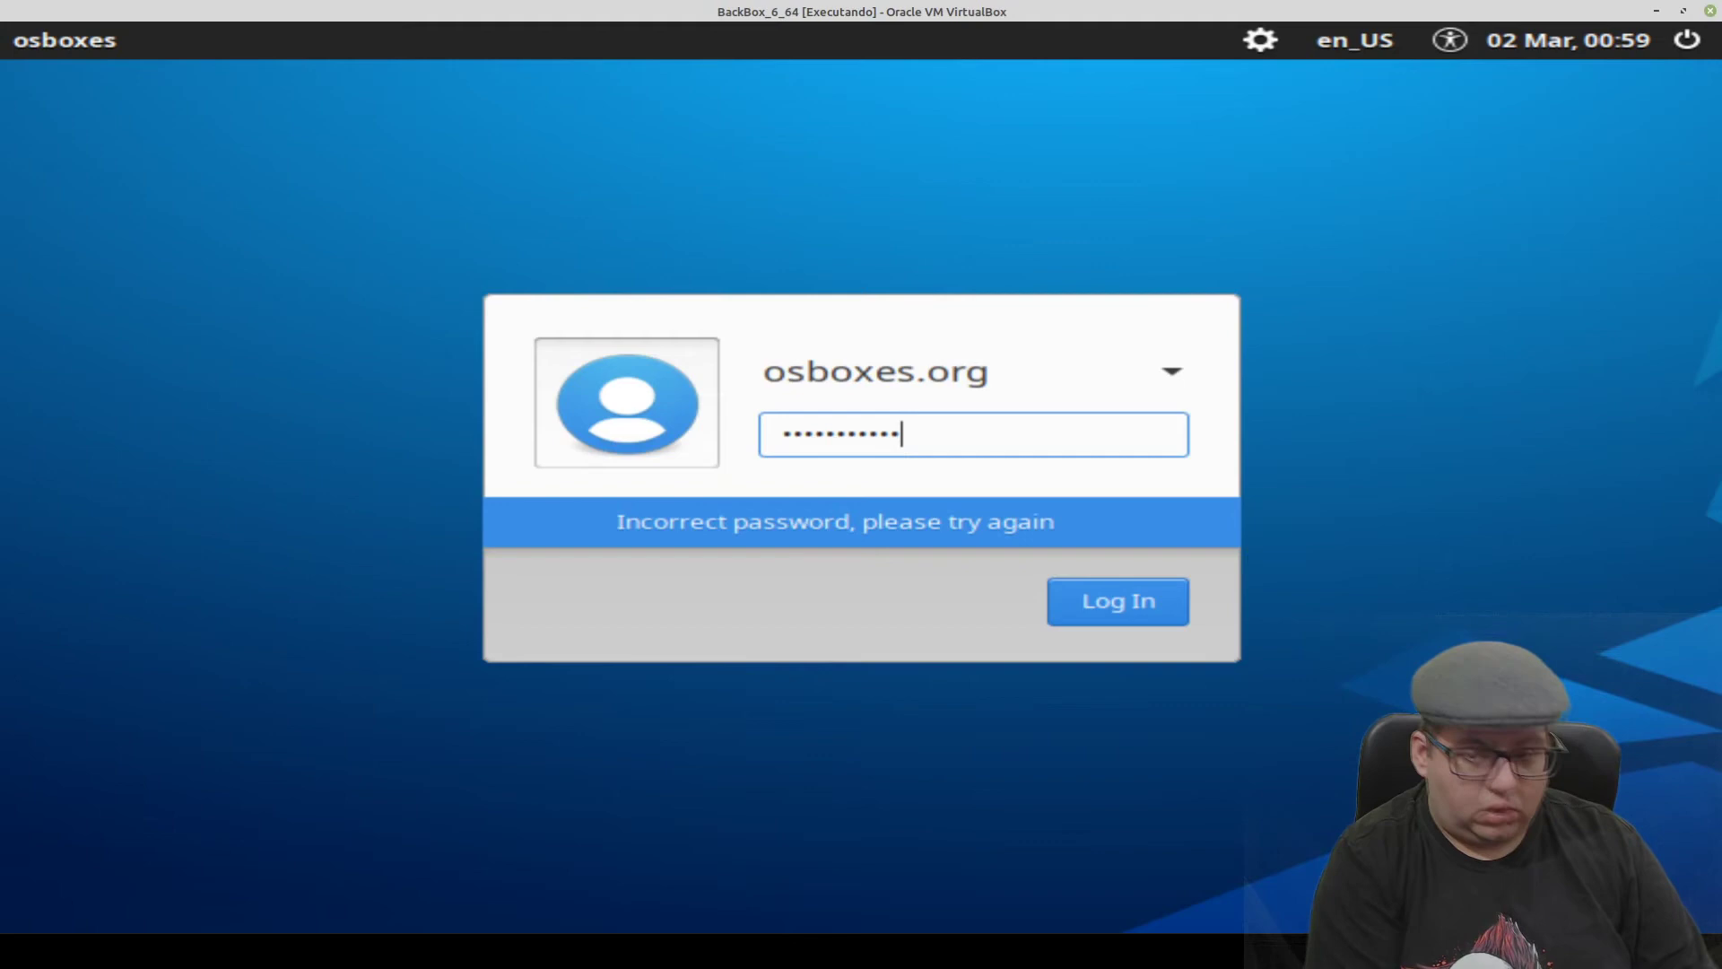
key("Return")
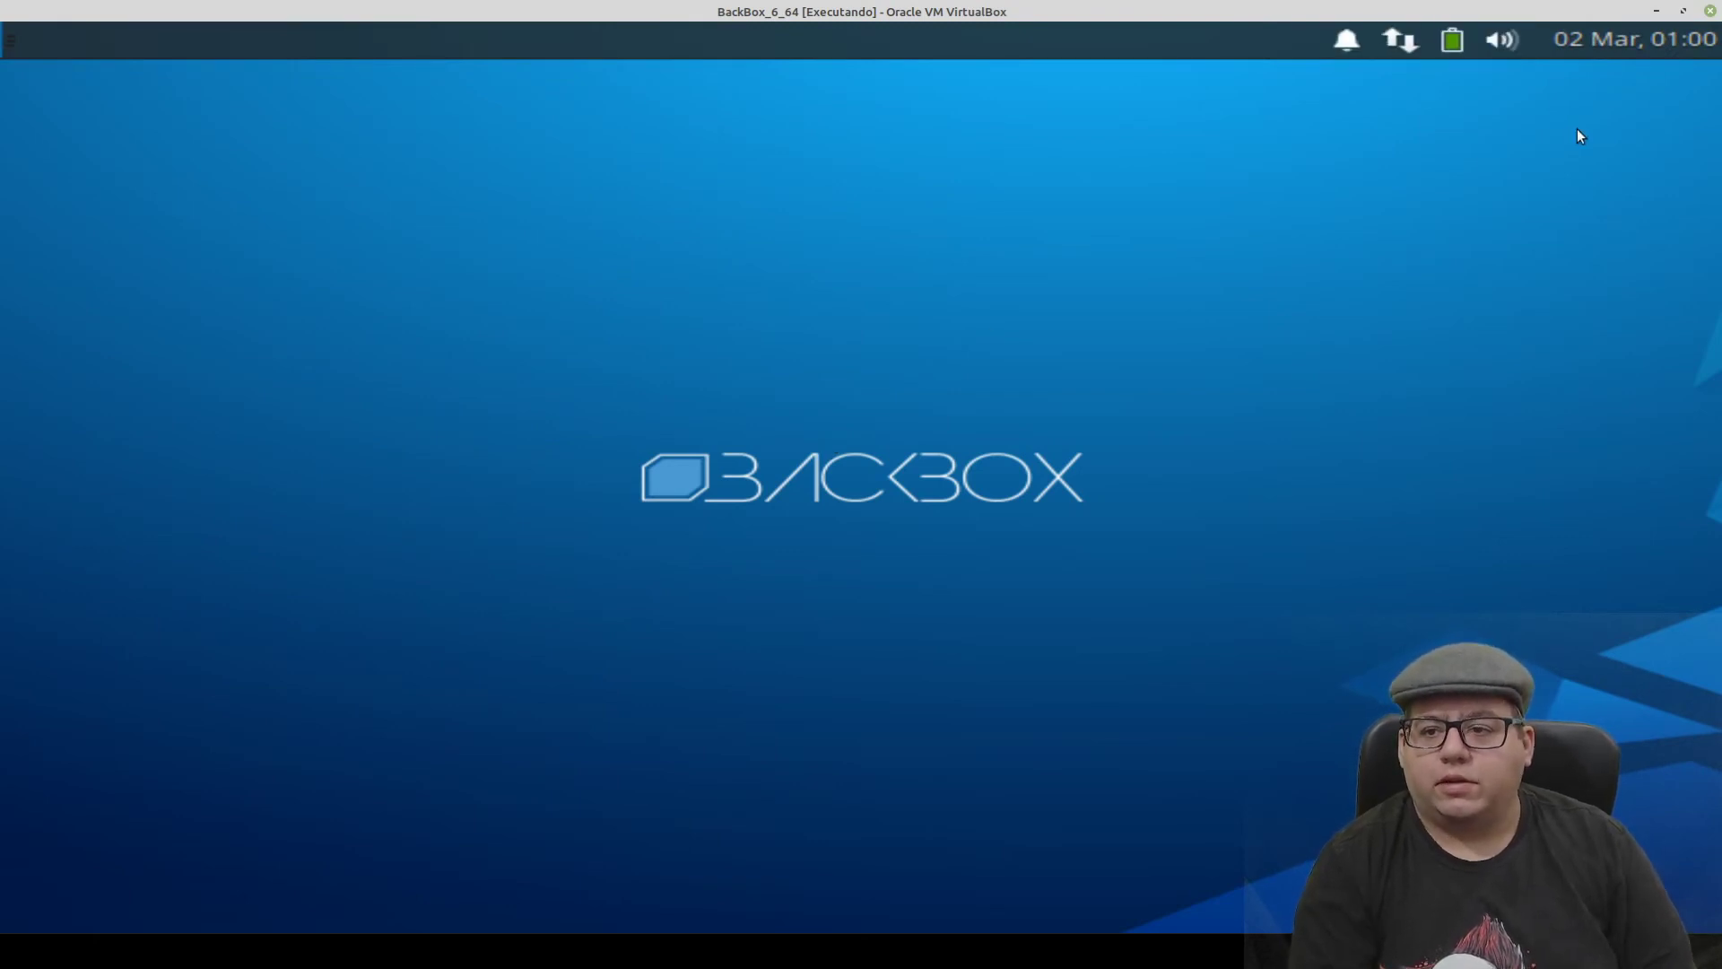
- Review Wired connection 1 in the network connections editor, then close the editor
left_click(1390, 52)
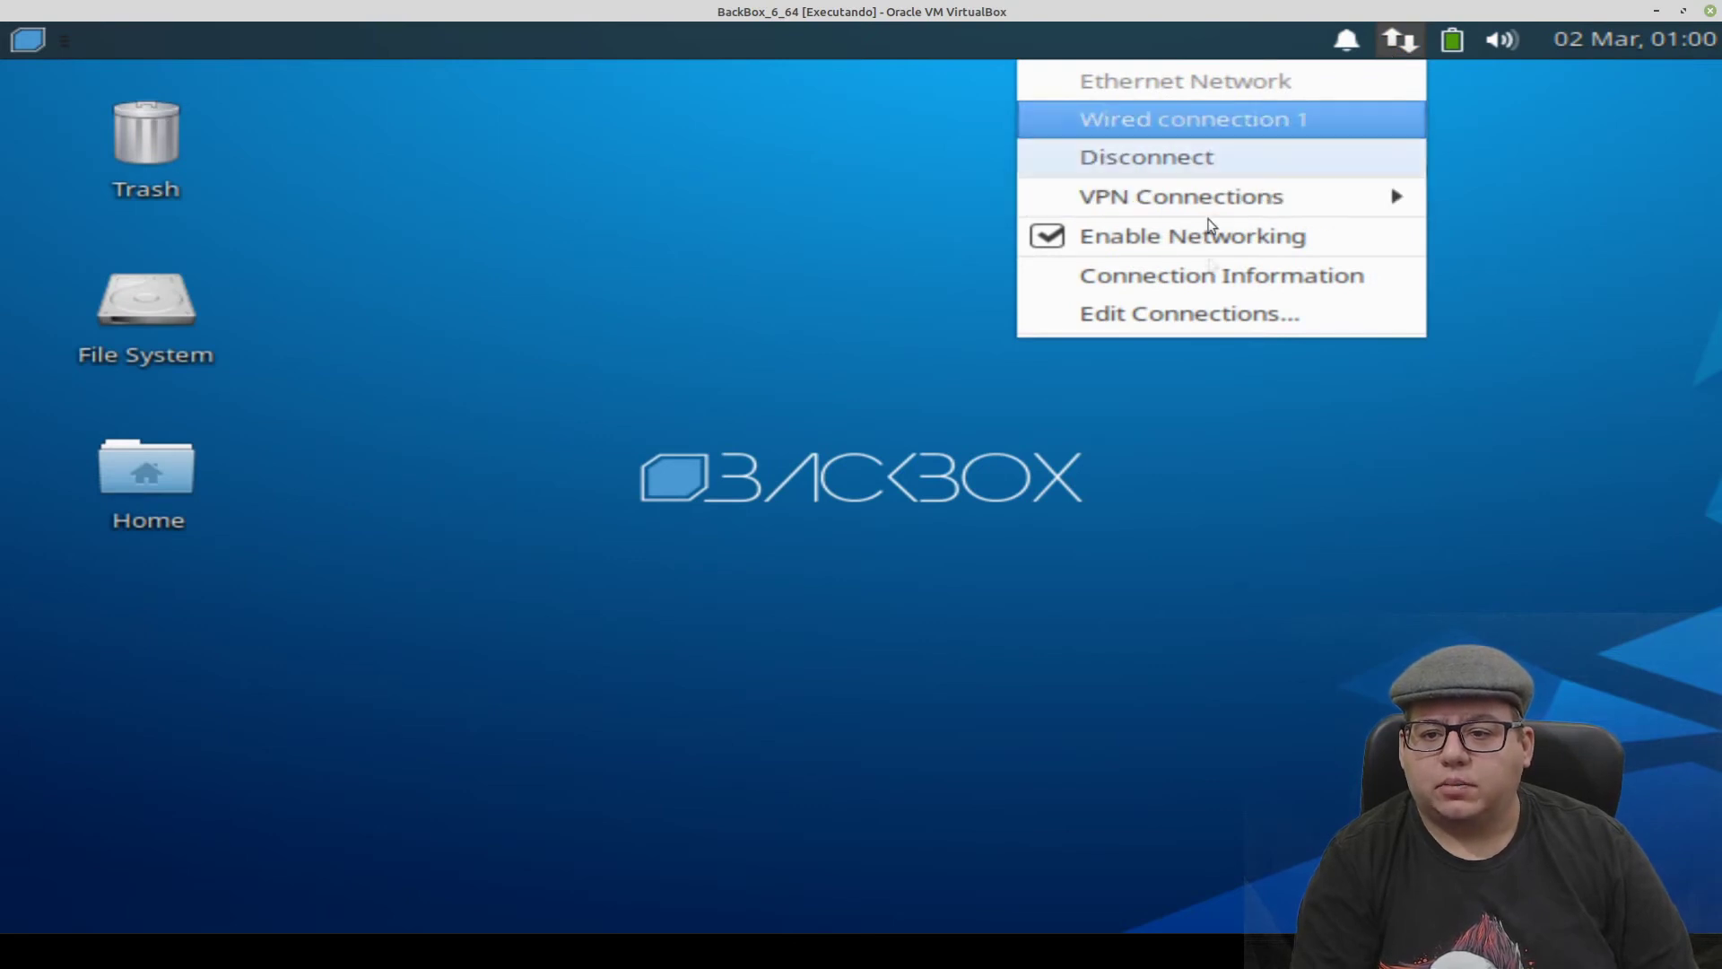
left_click(1189, 313)
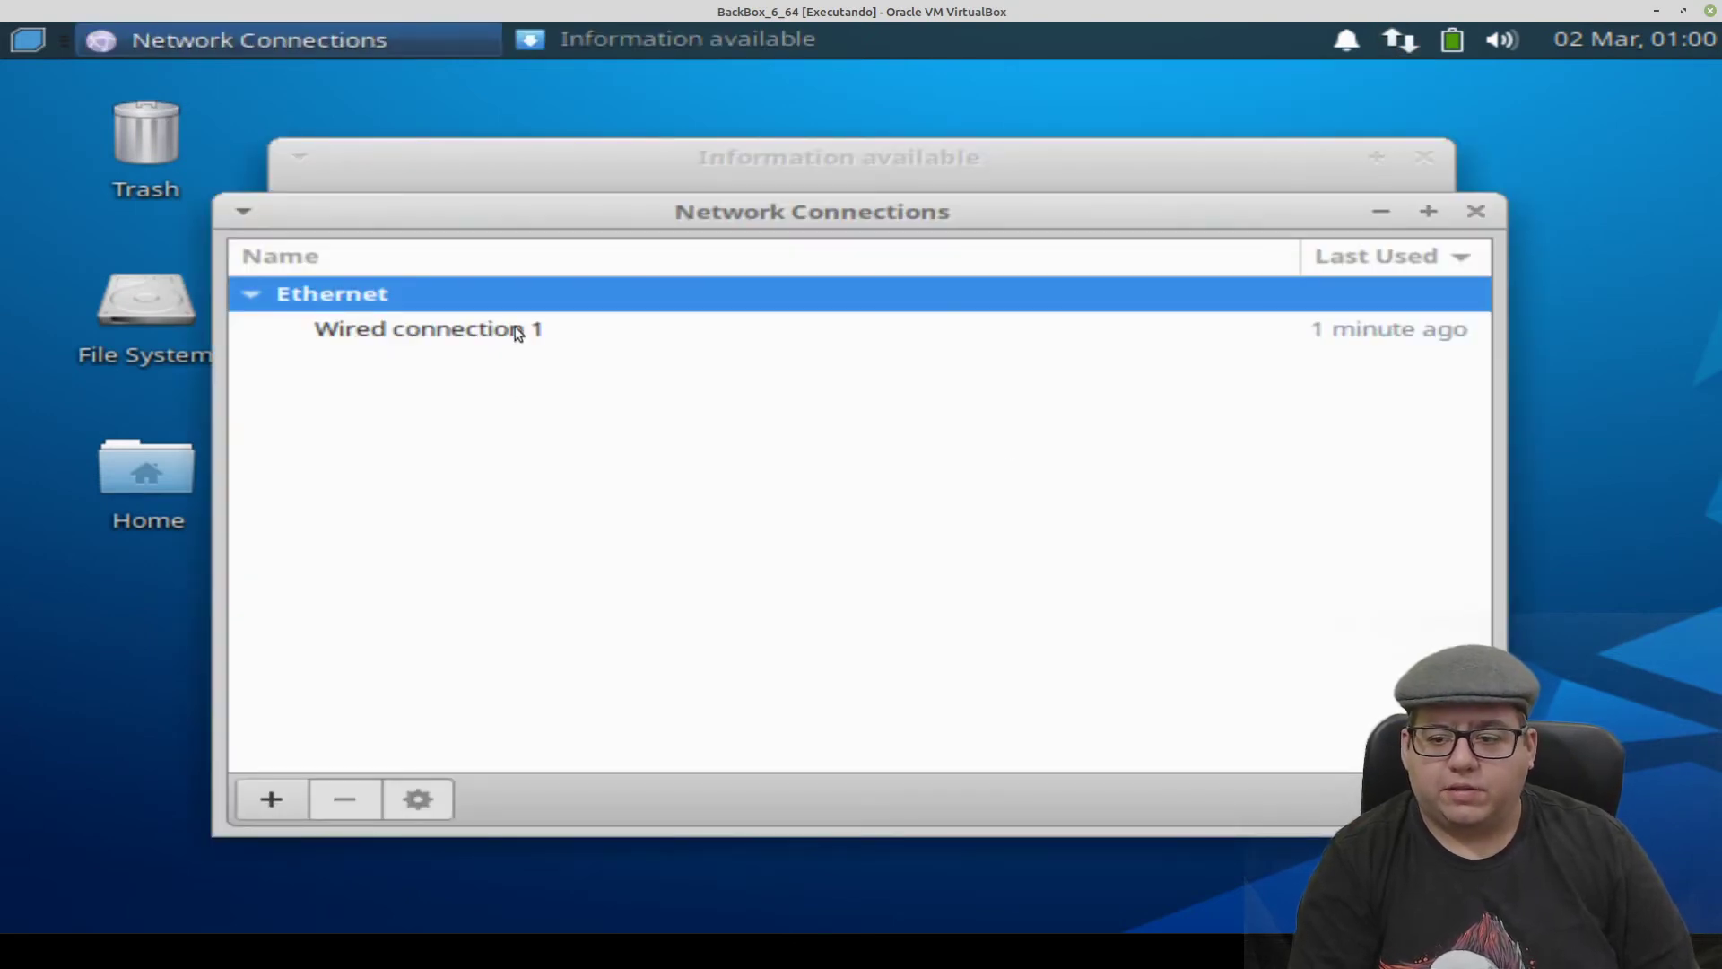
left_click(518, 332)
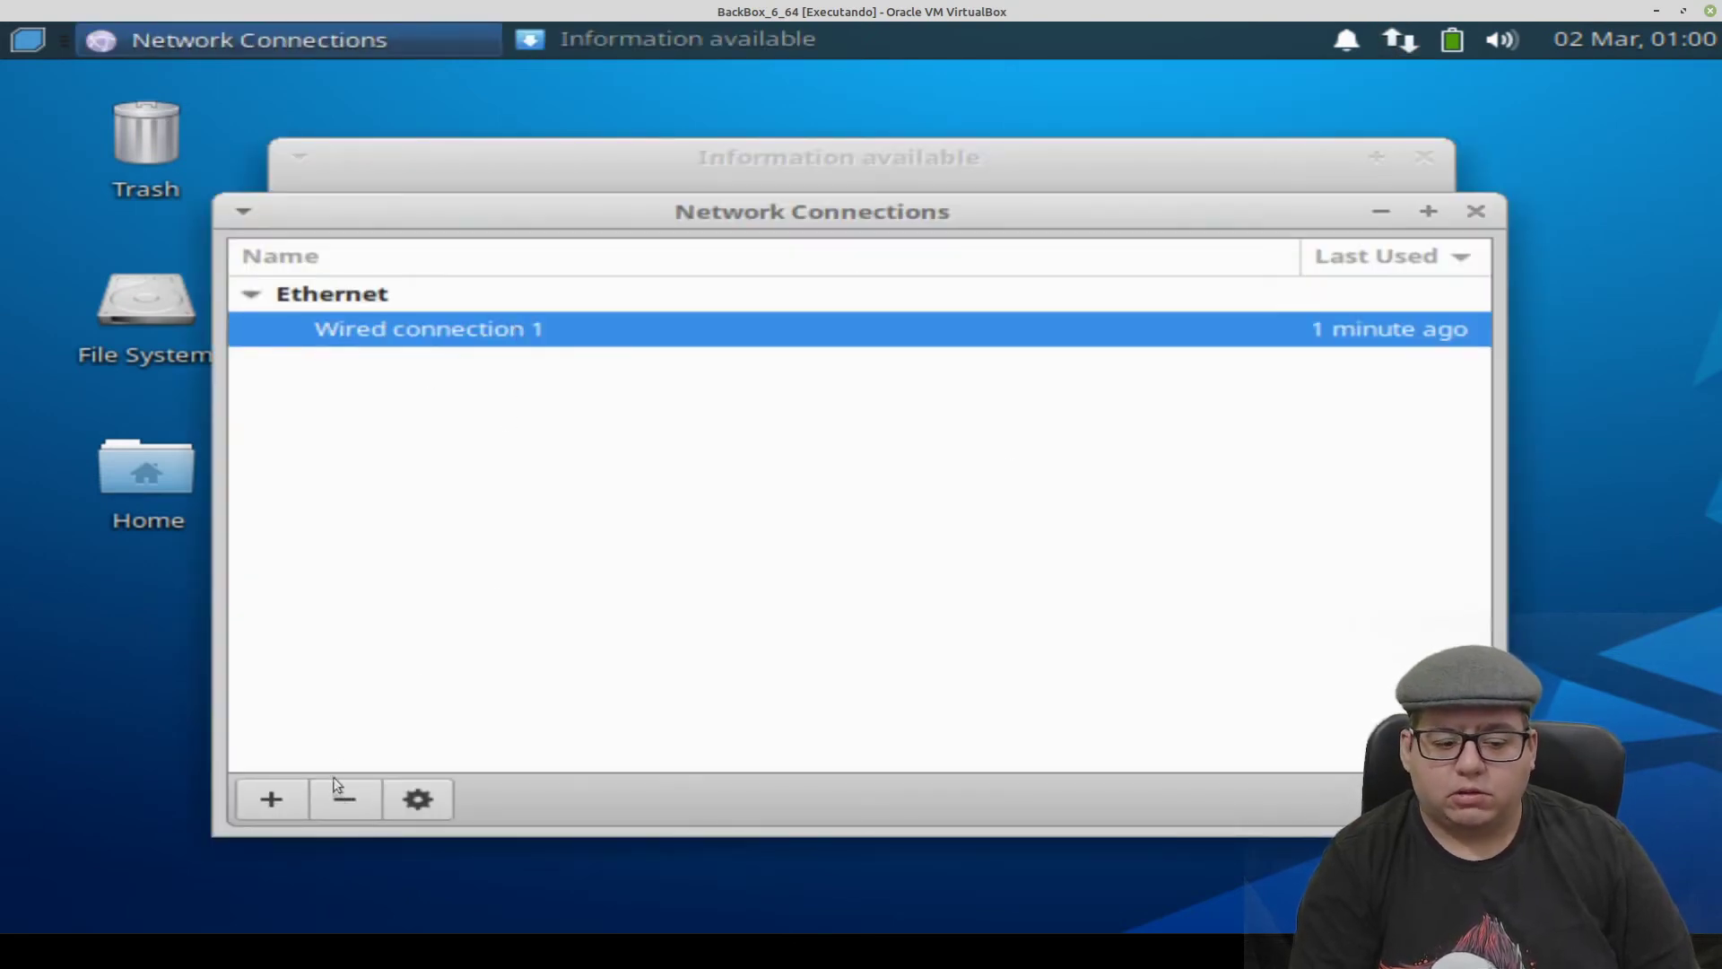
left_click(1476, 212)
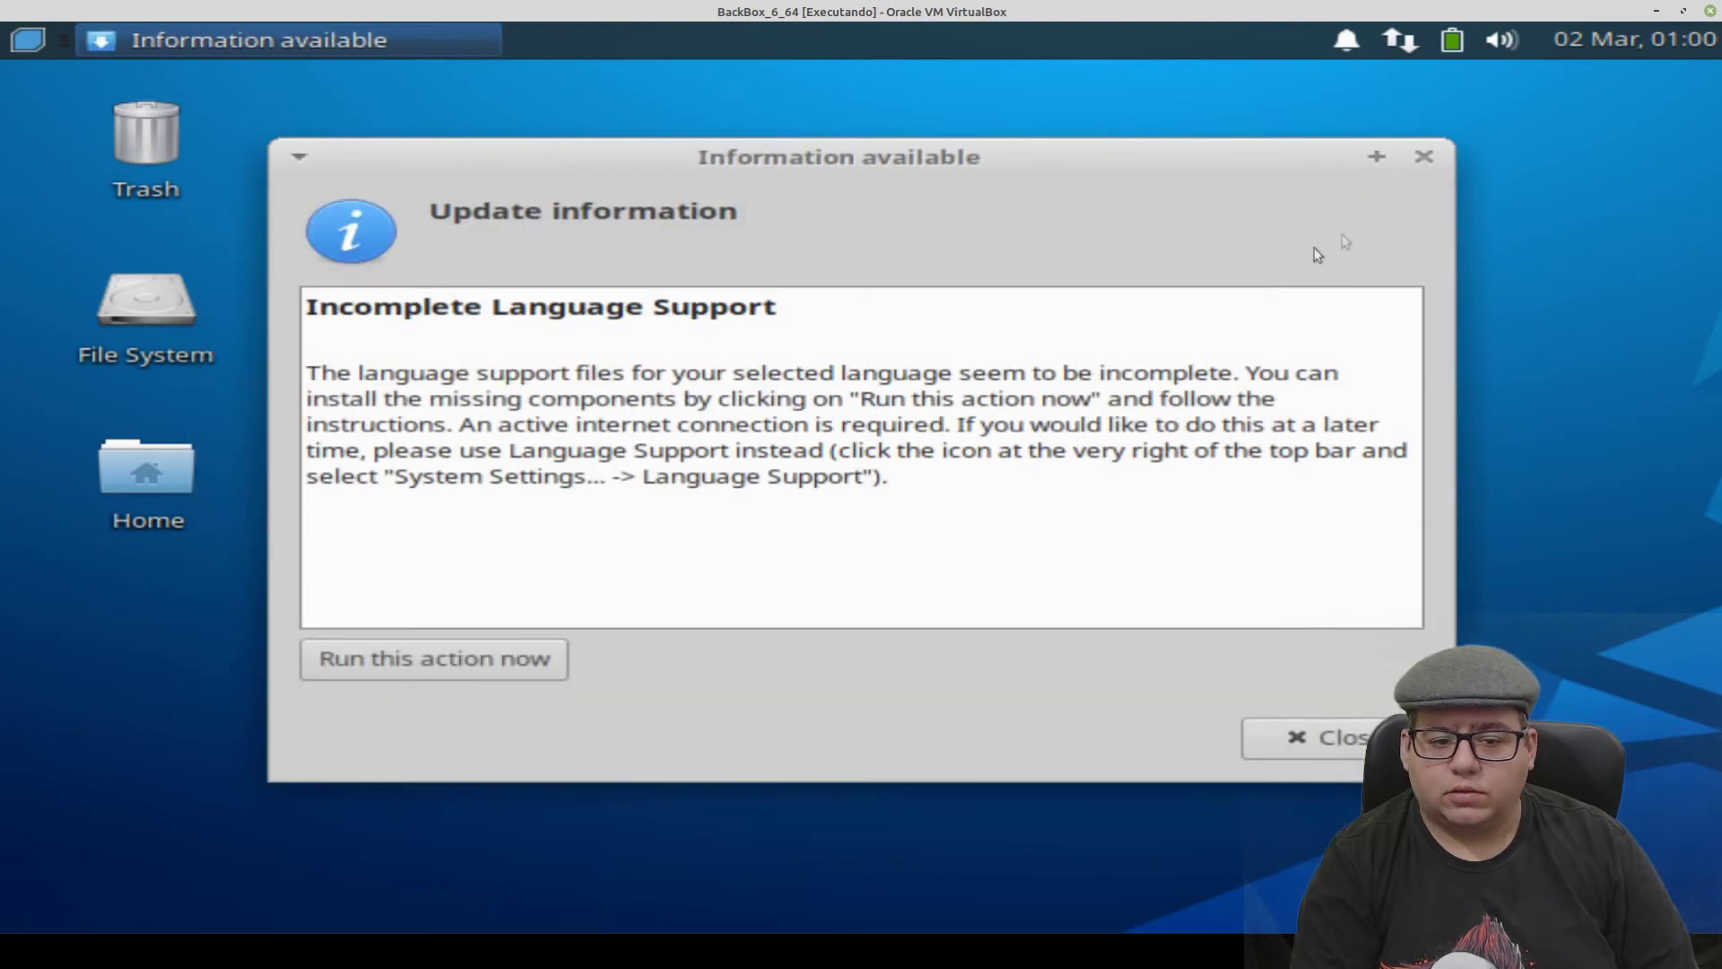
- Check the active connection's details (IP 10.0.2.15), close them, dismiss the language notice, open the applications menu
left_click(1400, 41)
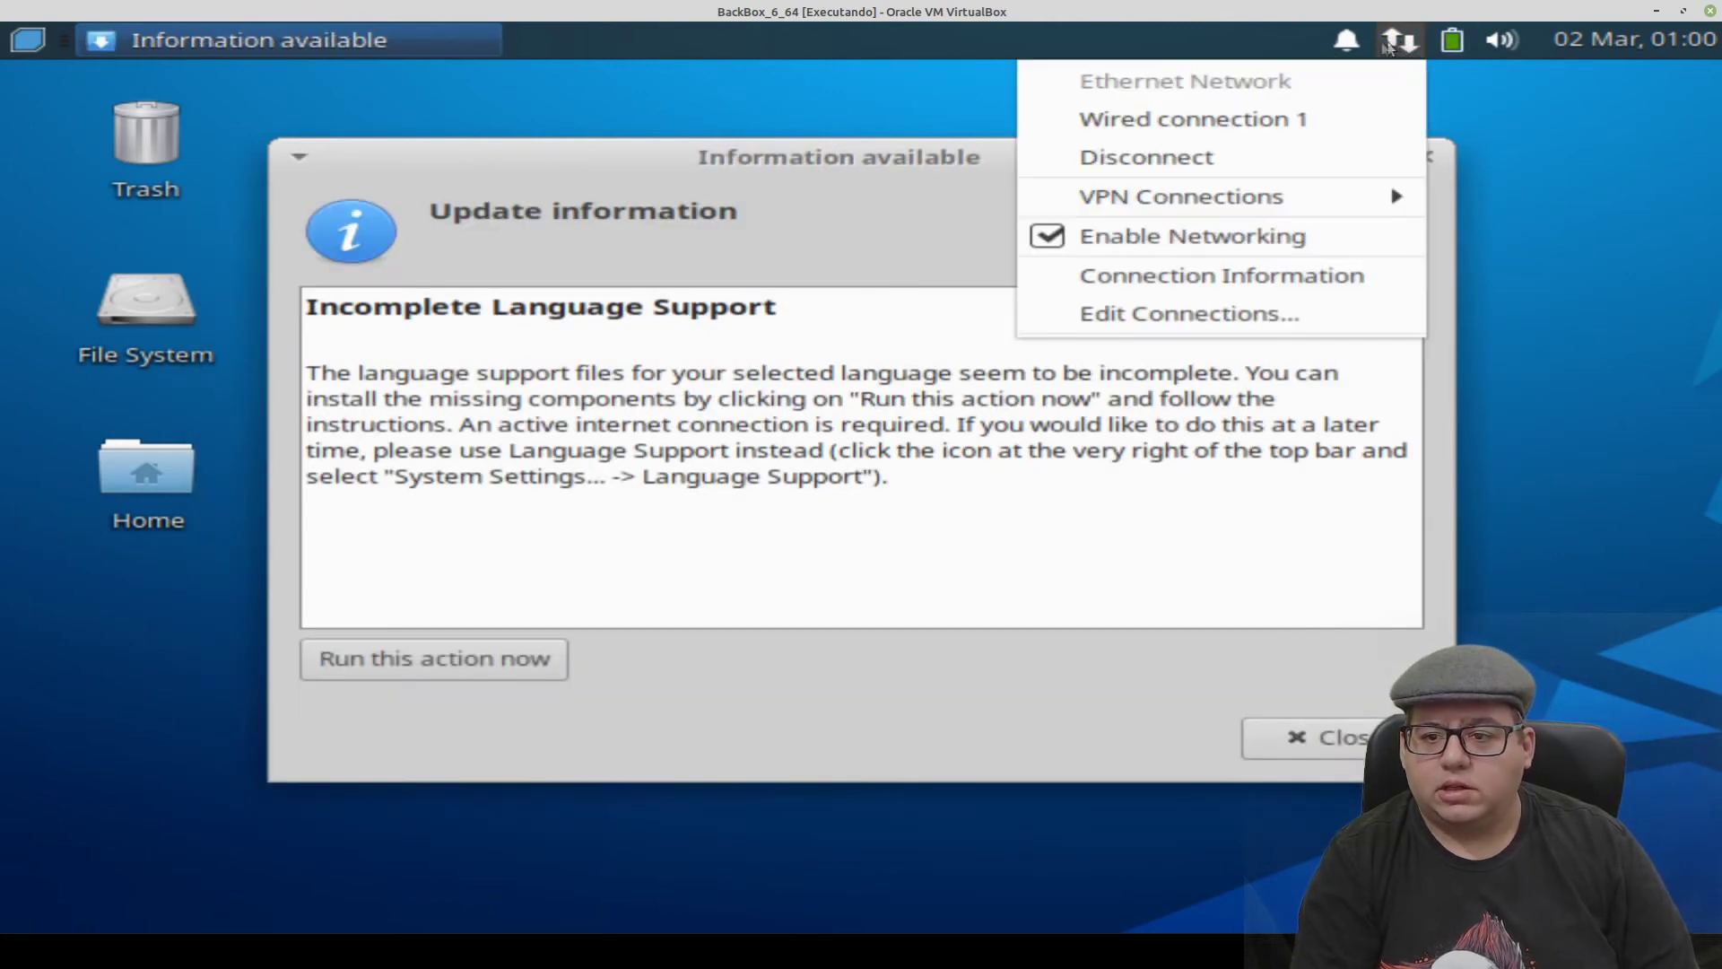
left_click(1221, 275)
left_click(710, 557)
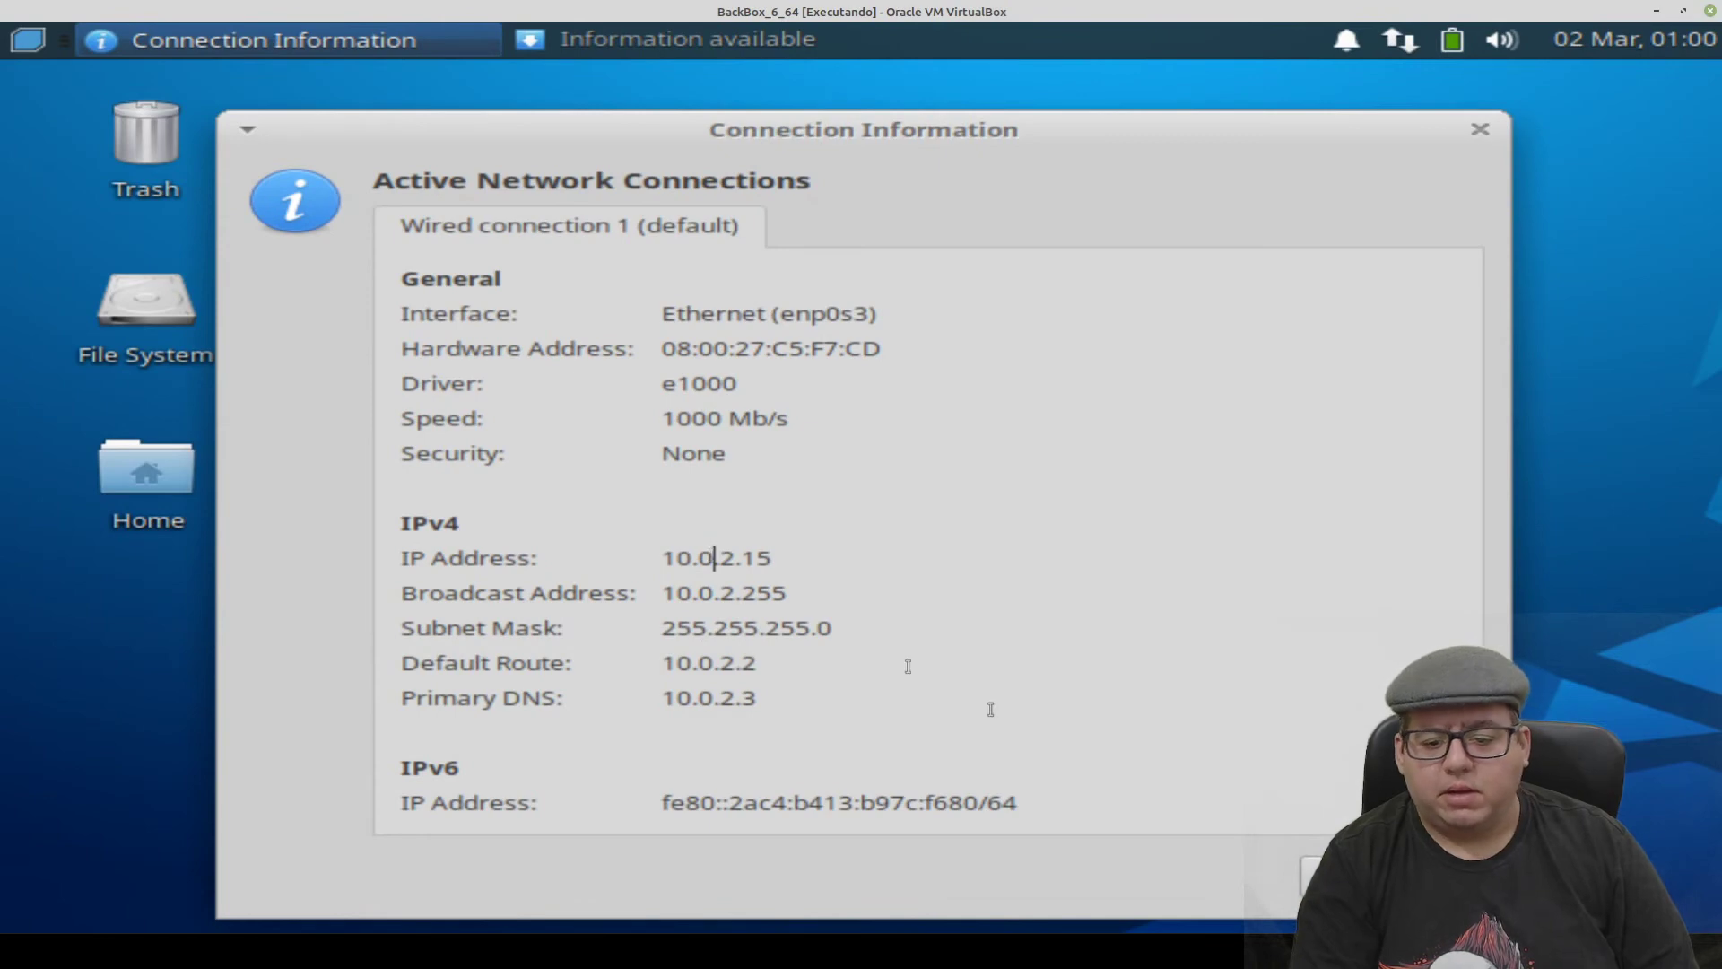
left_click(1314, 874)
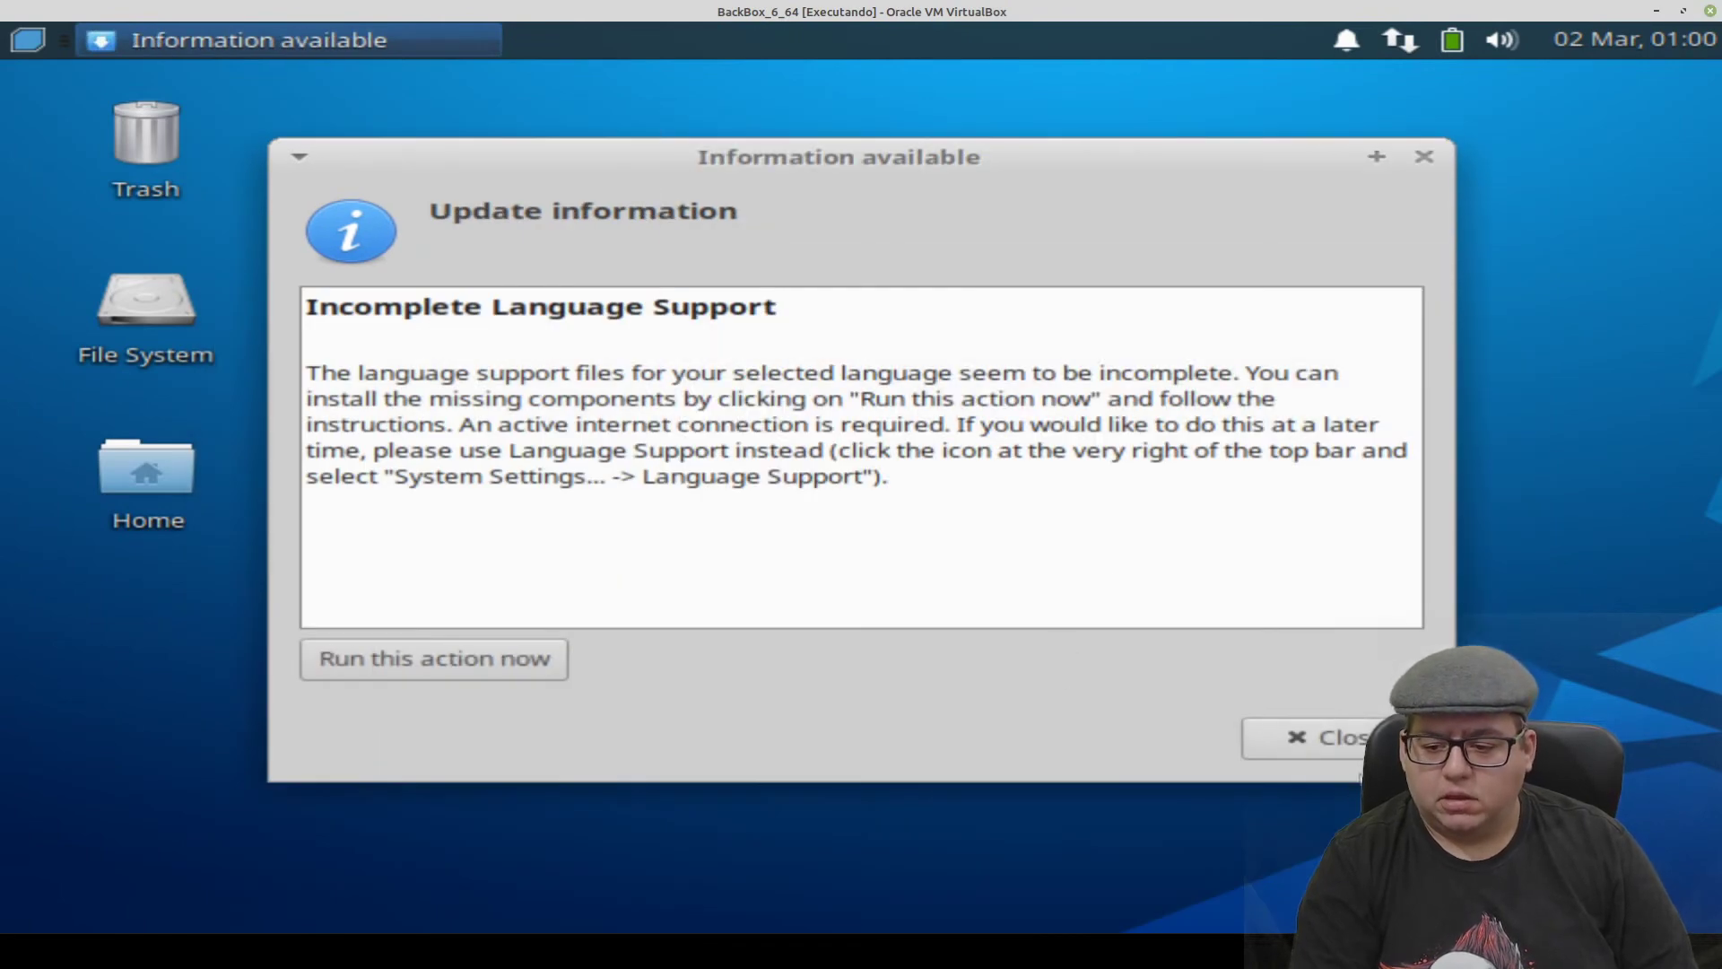
key("Escape")
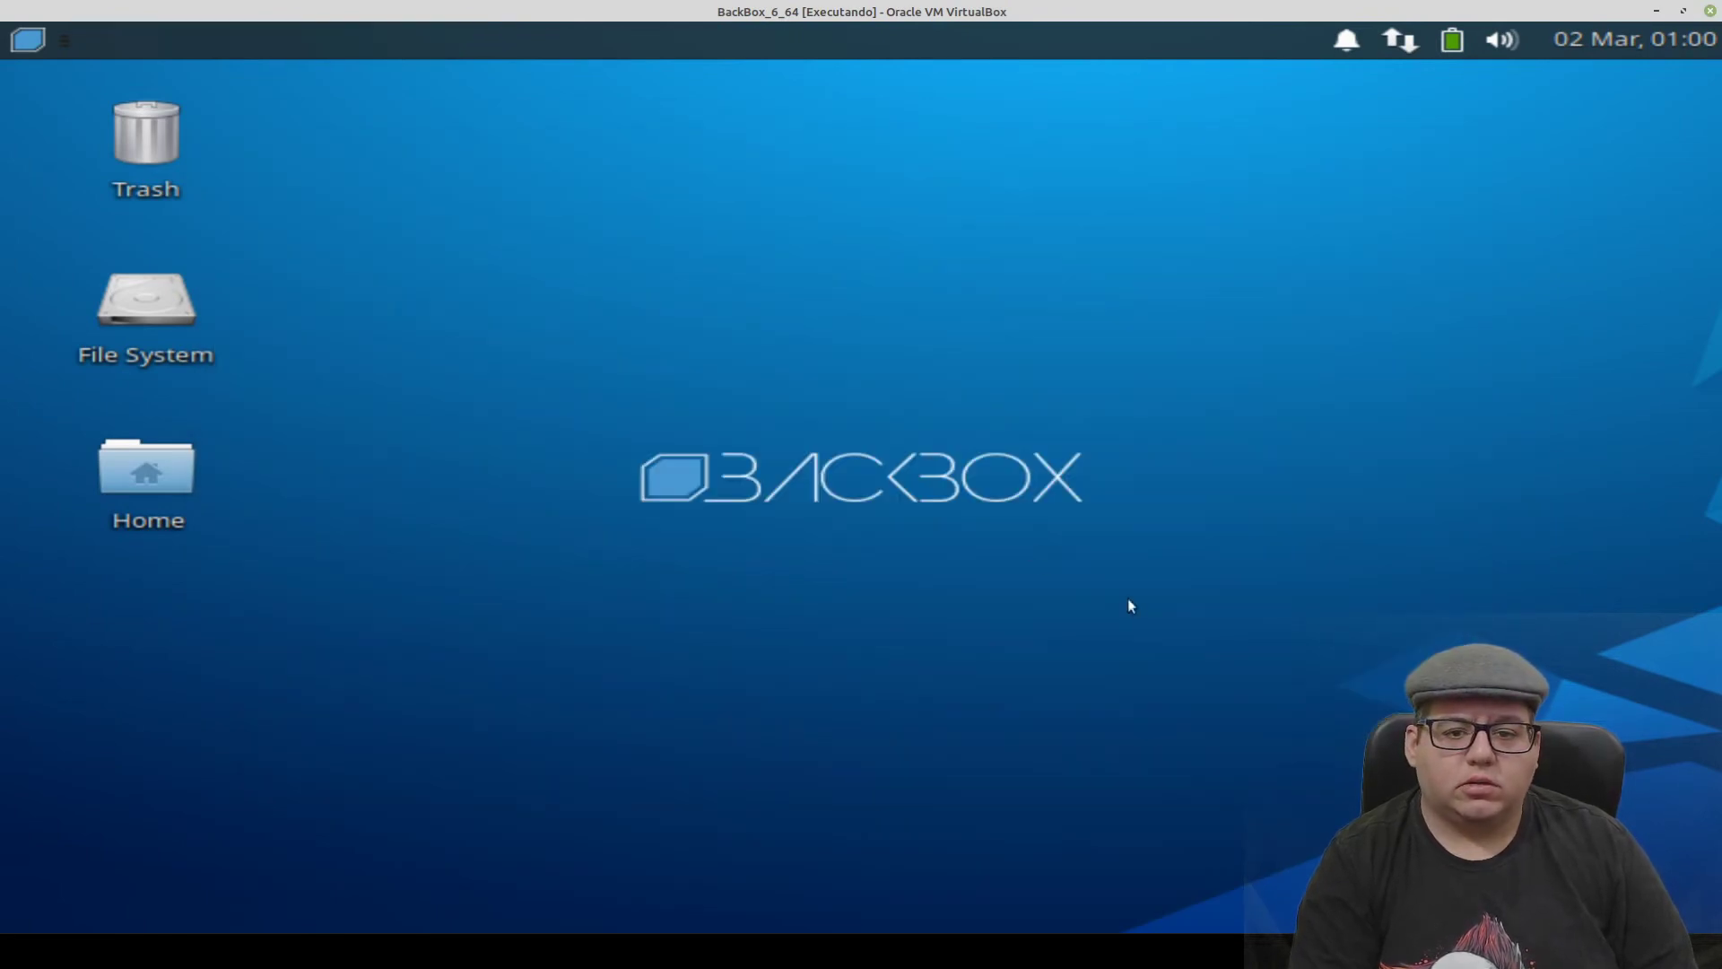
left_click(19, 44)
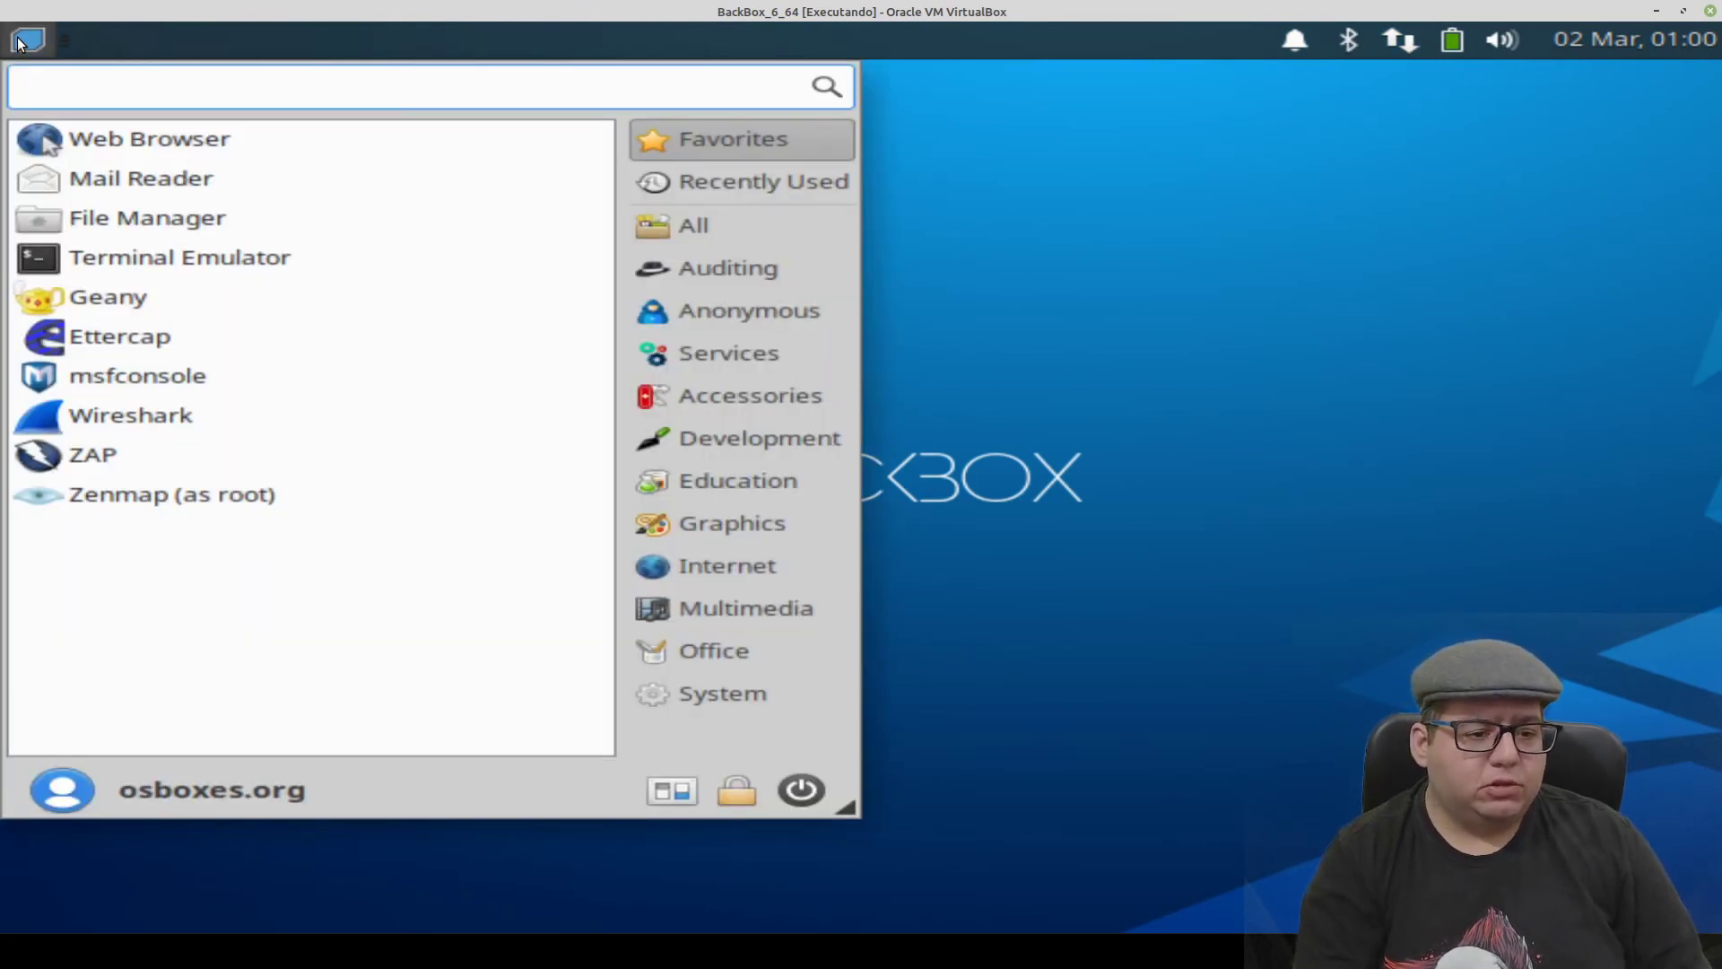
- Launch a terminal and become root with sudo su -
left_click(232, 268)
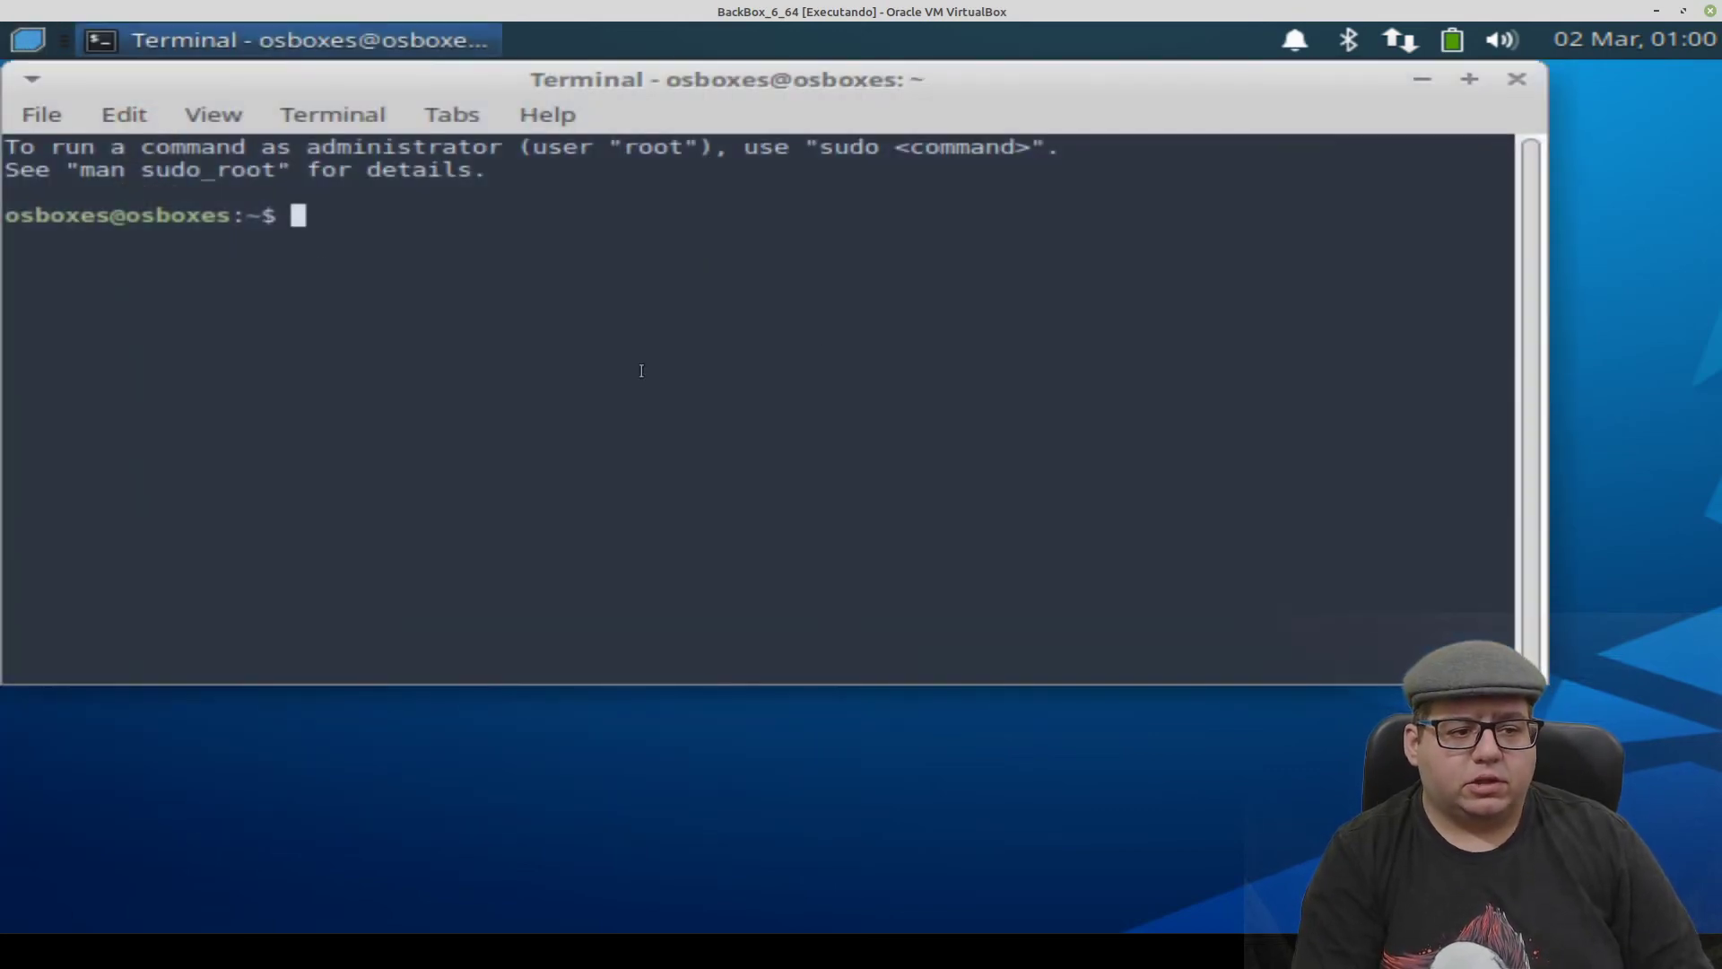
mouse_move(16, 217)
left_mouse_down()
mouse_move(109, 216)
mouse_move(16, 216)
left_mouse_up()
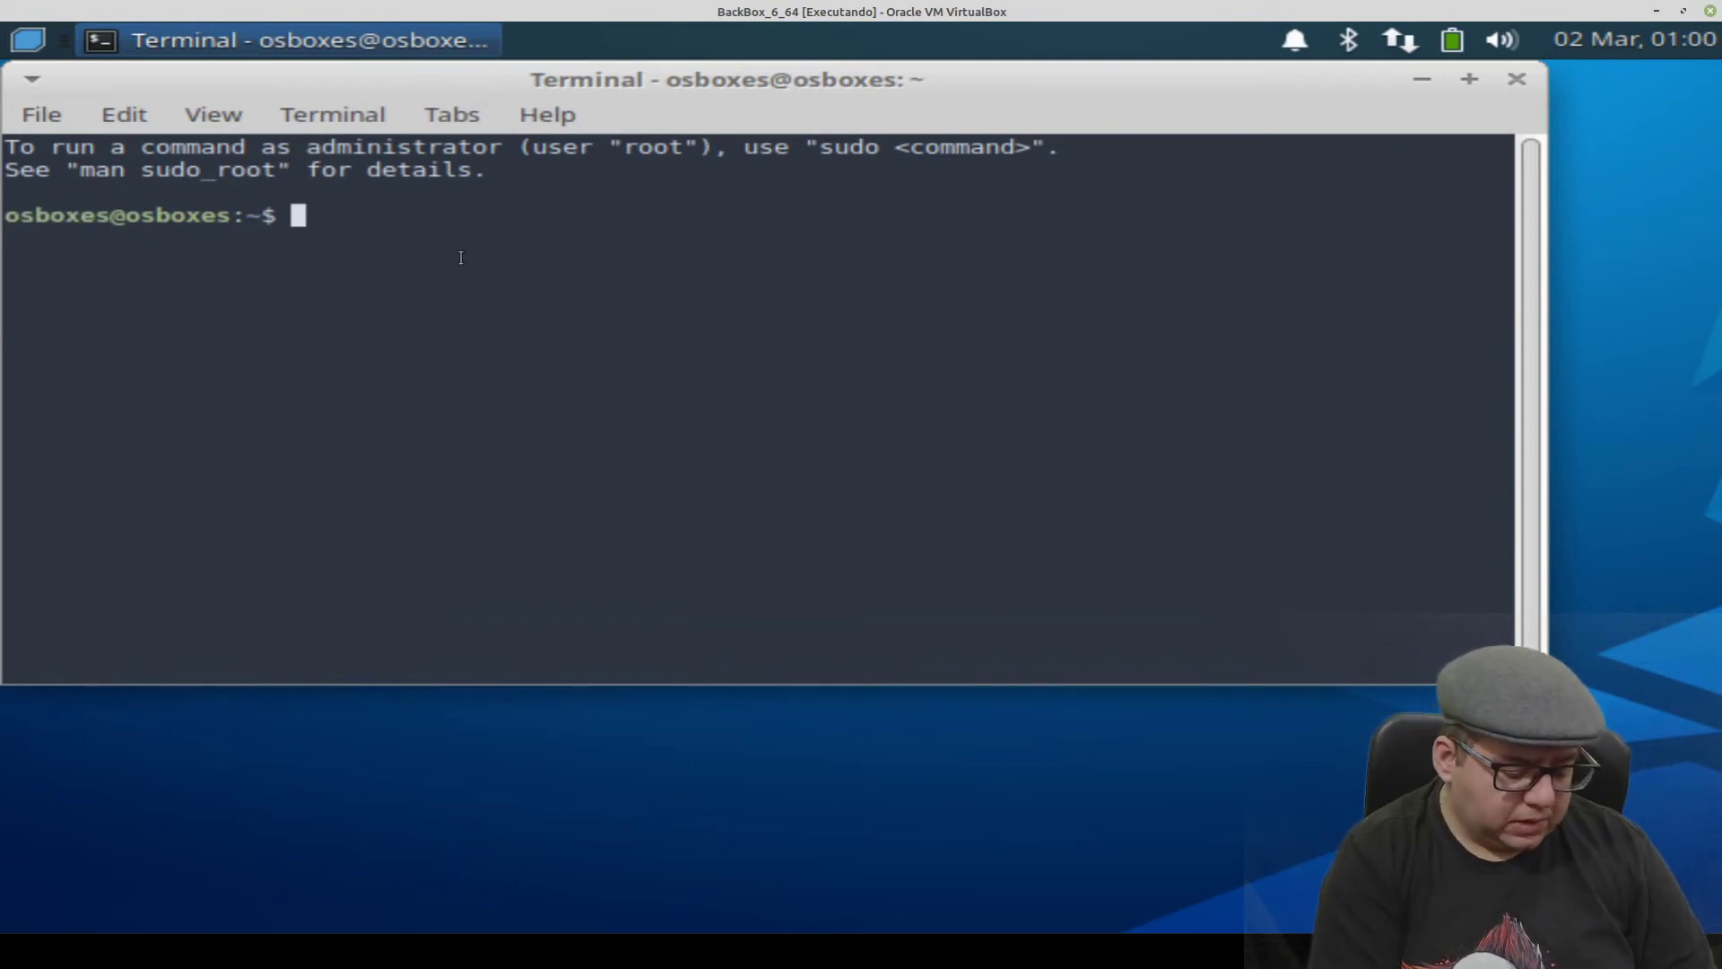
type("sudo su -")
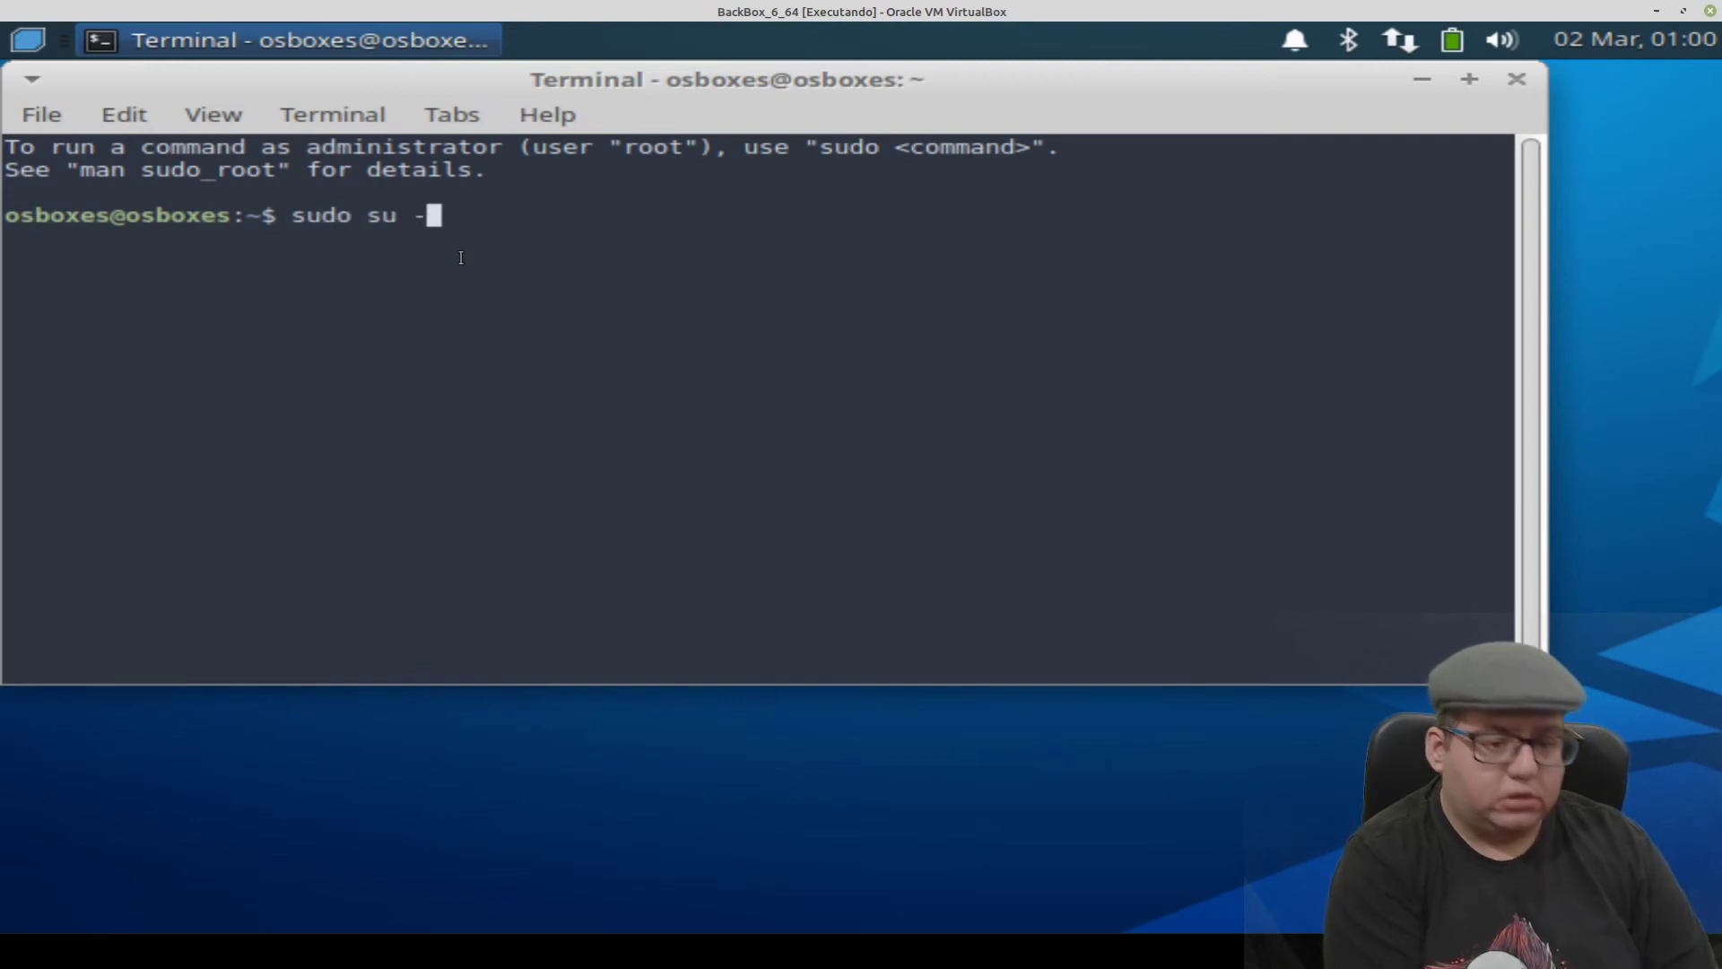
key("Return")
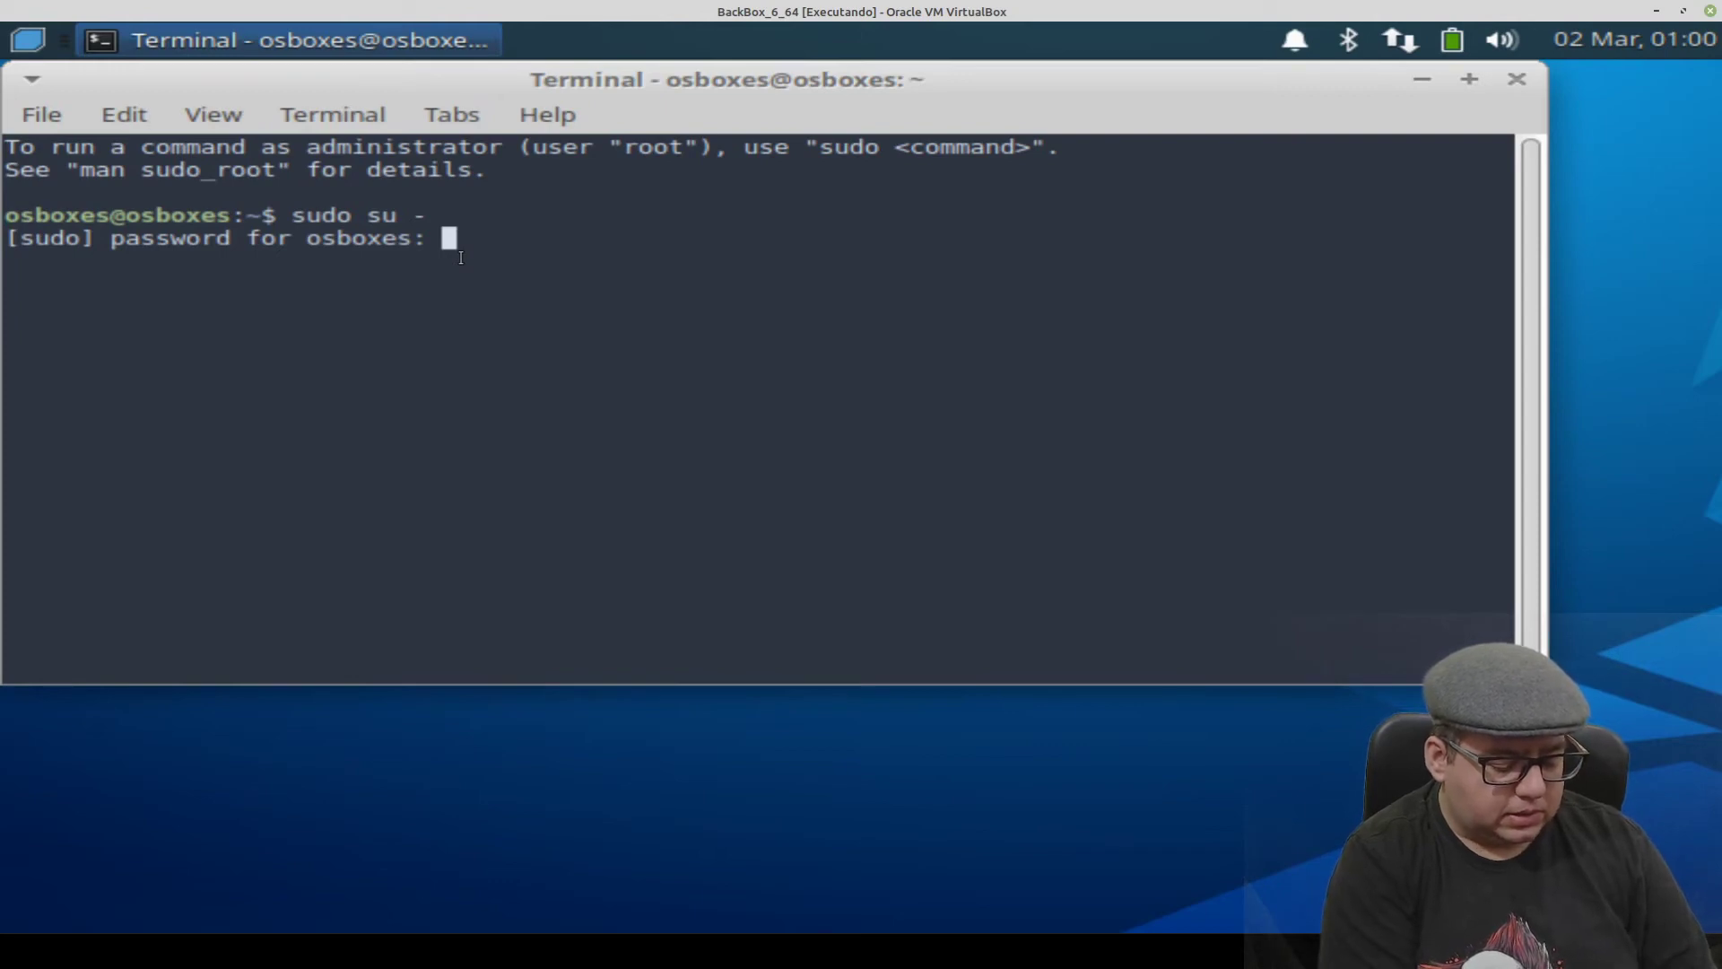
key("Return")
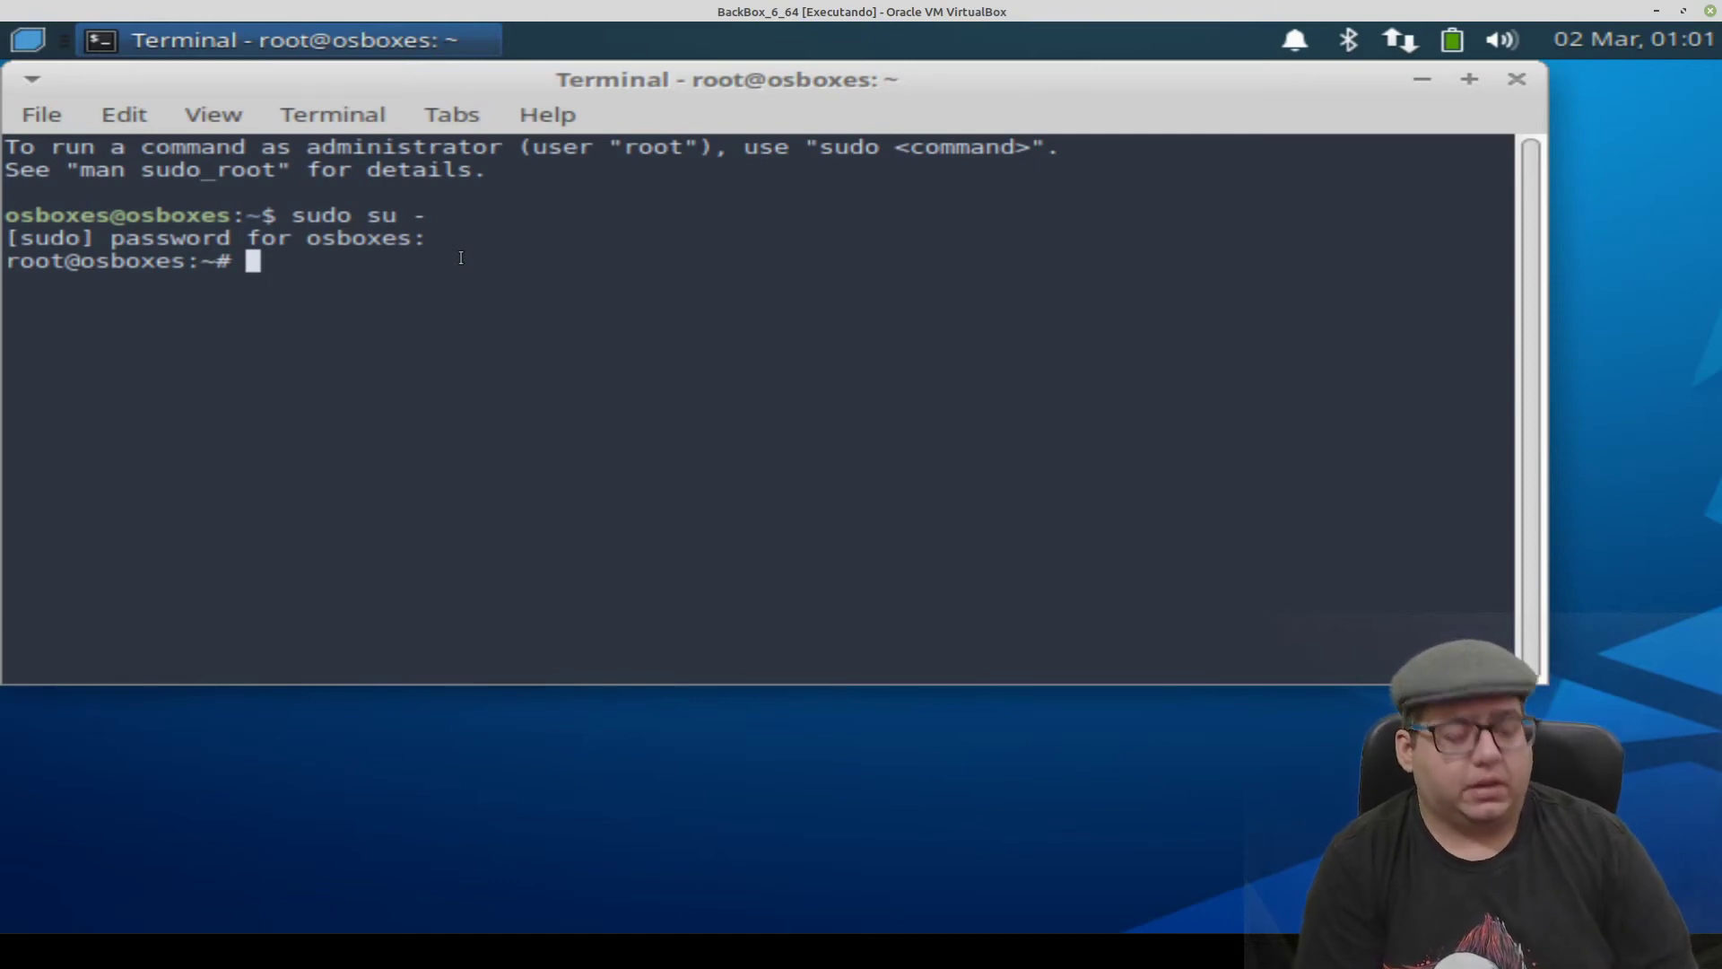
- Change the root password with passwd, entering and retyping the new password
type("passwd")
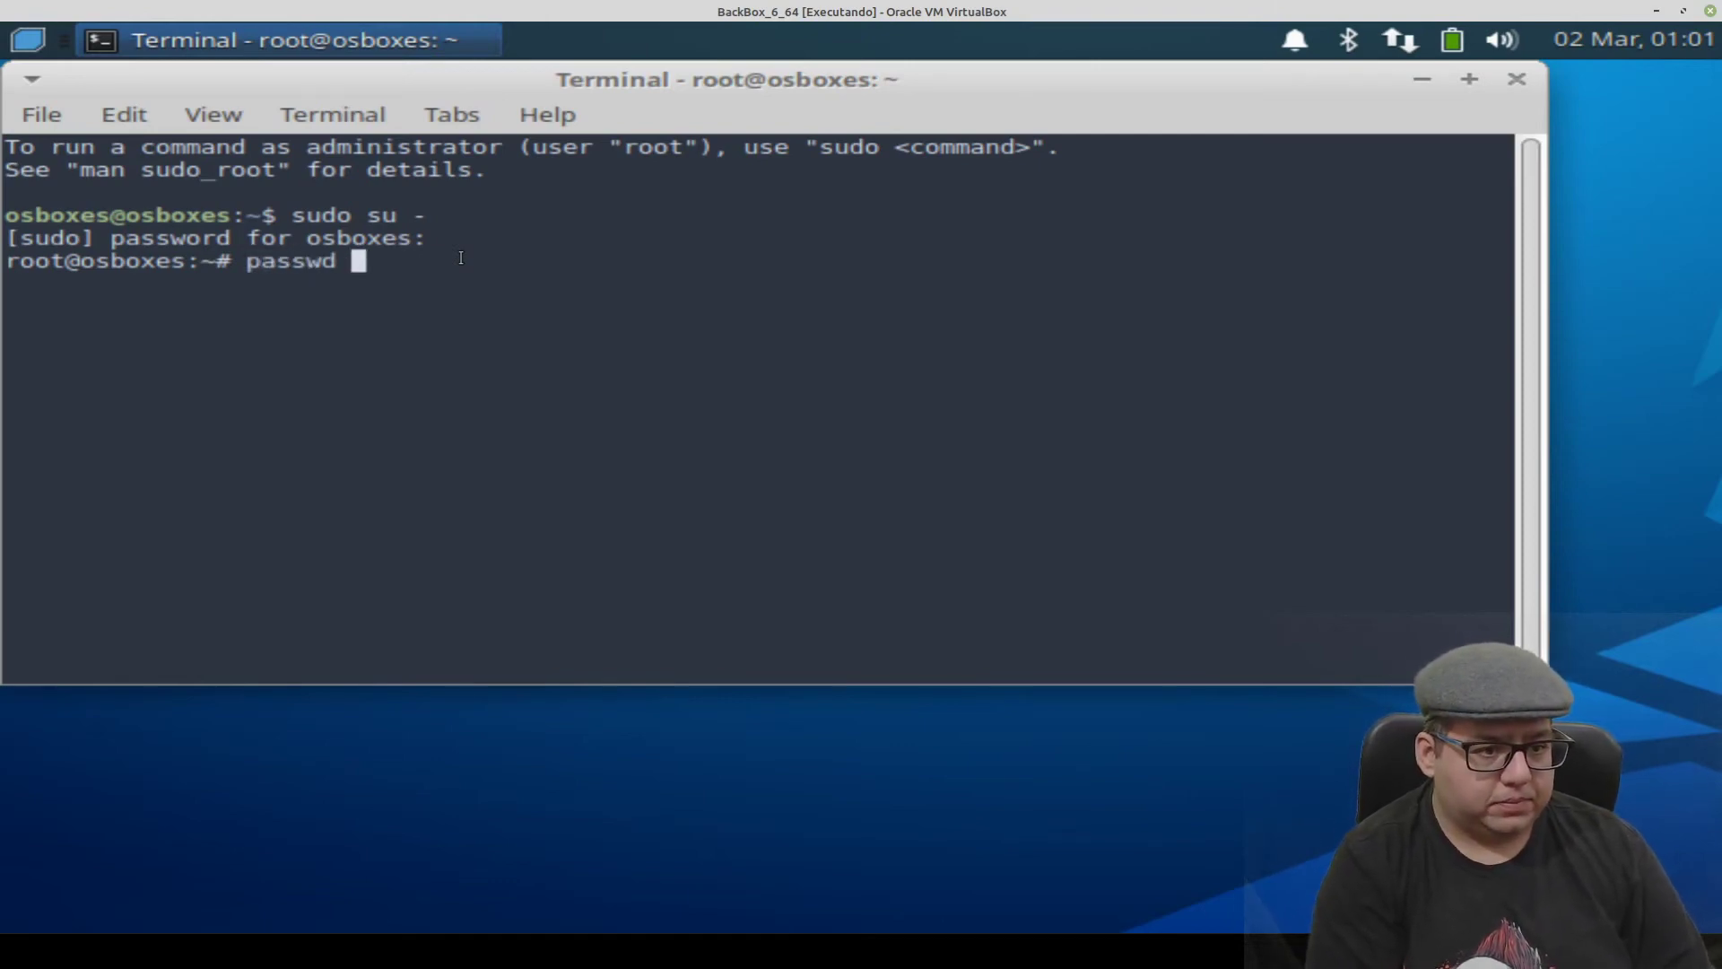
key("Return")
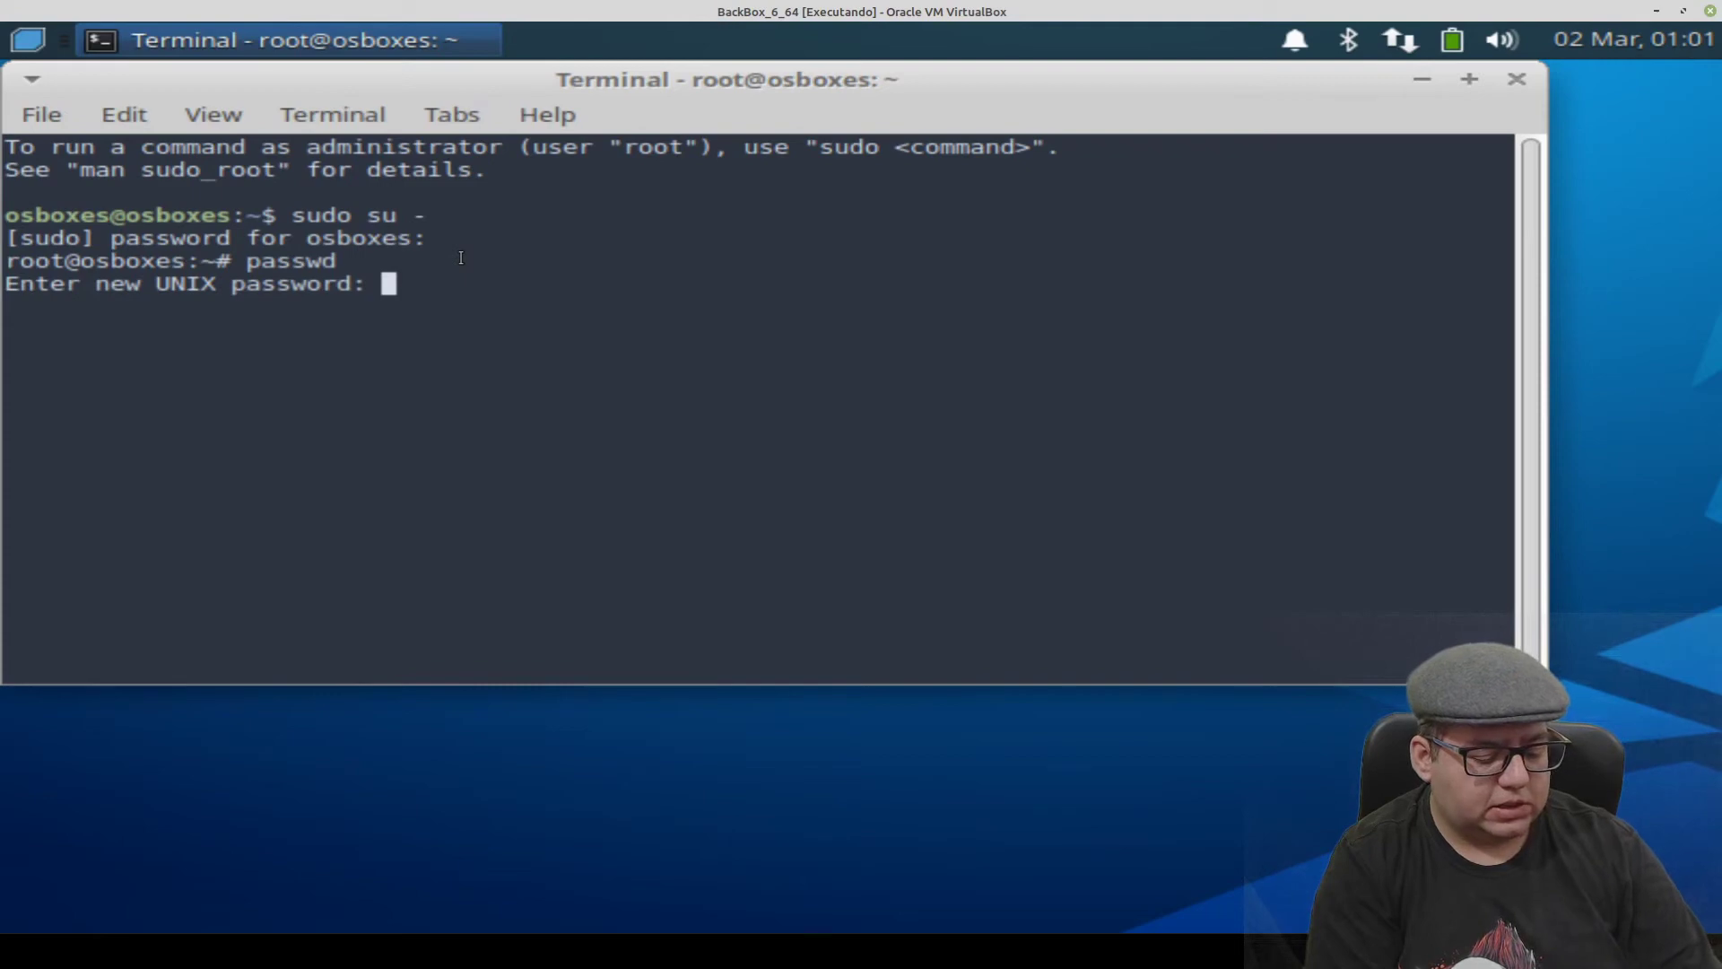
key("Return")
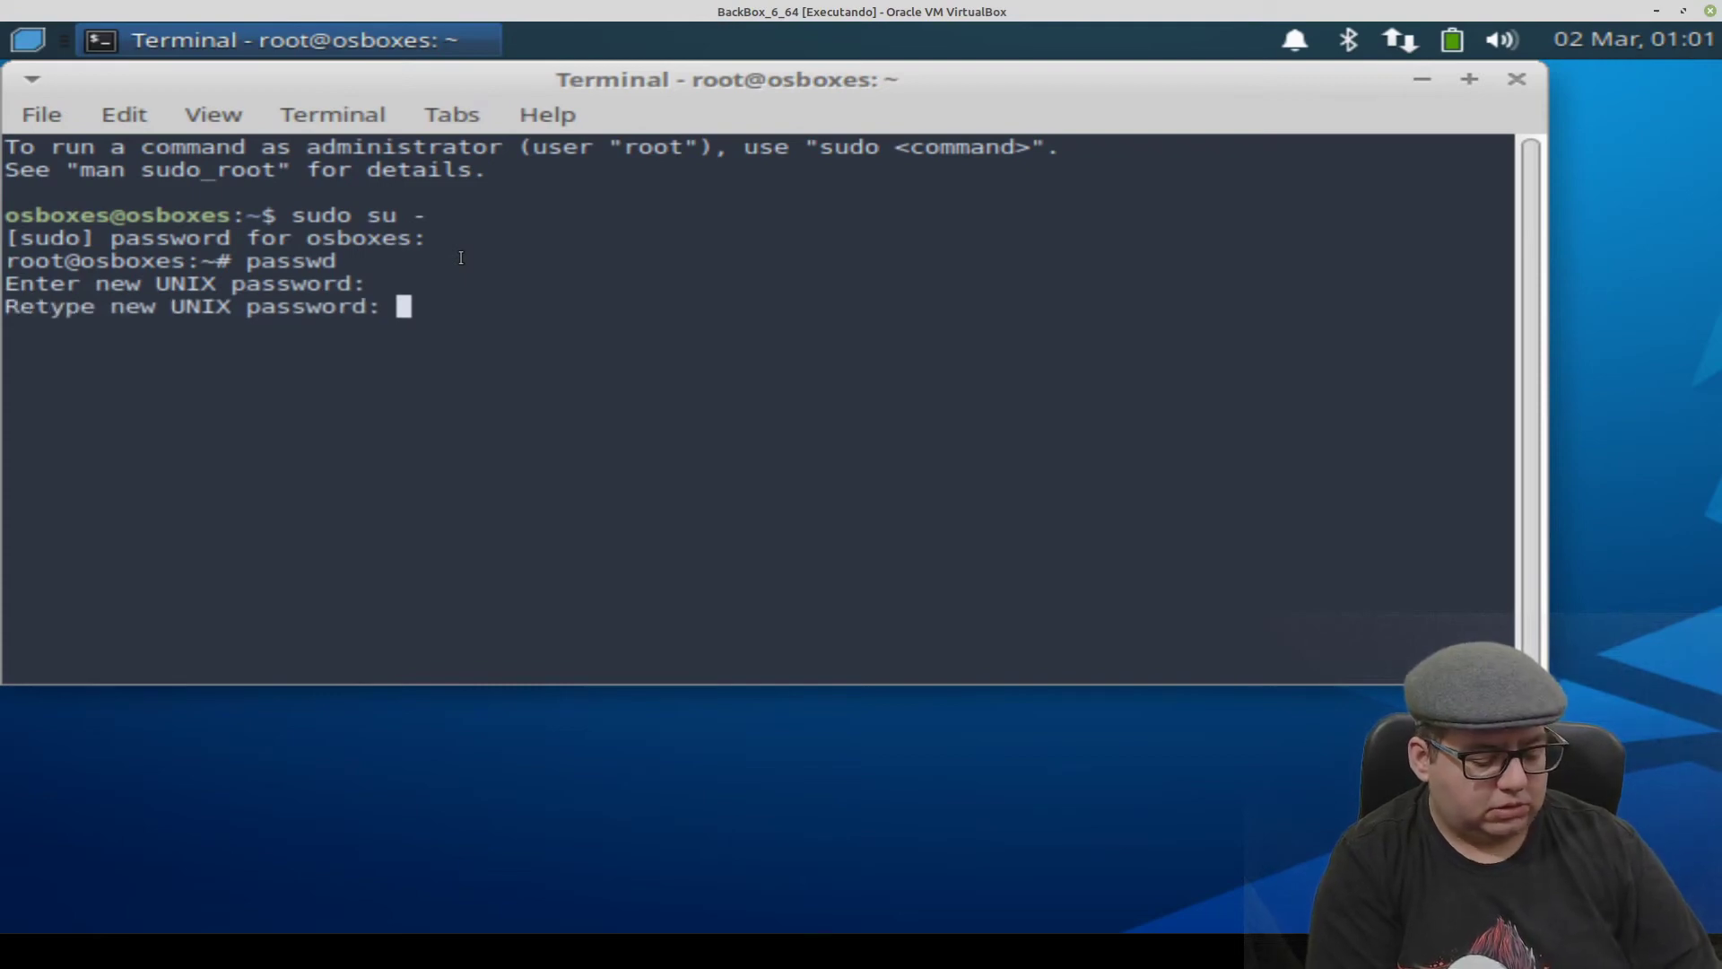
key("Return")
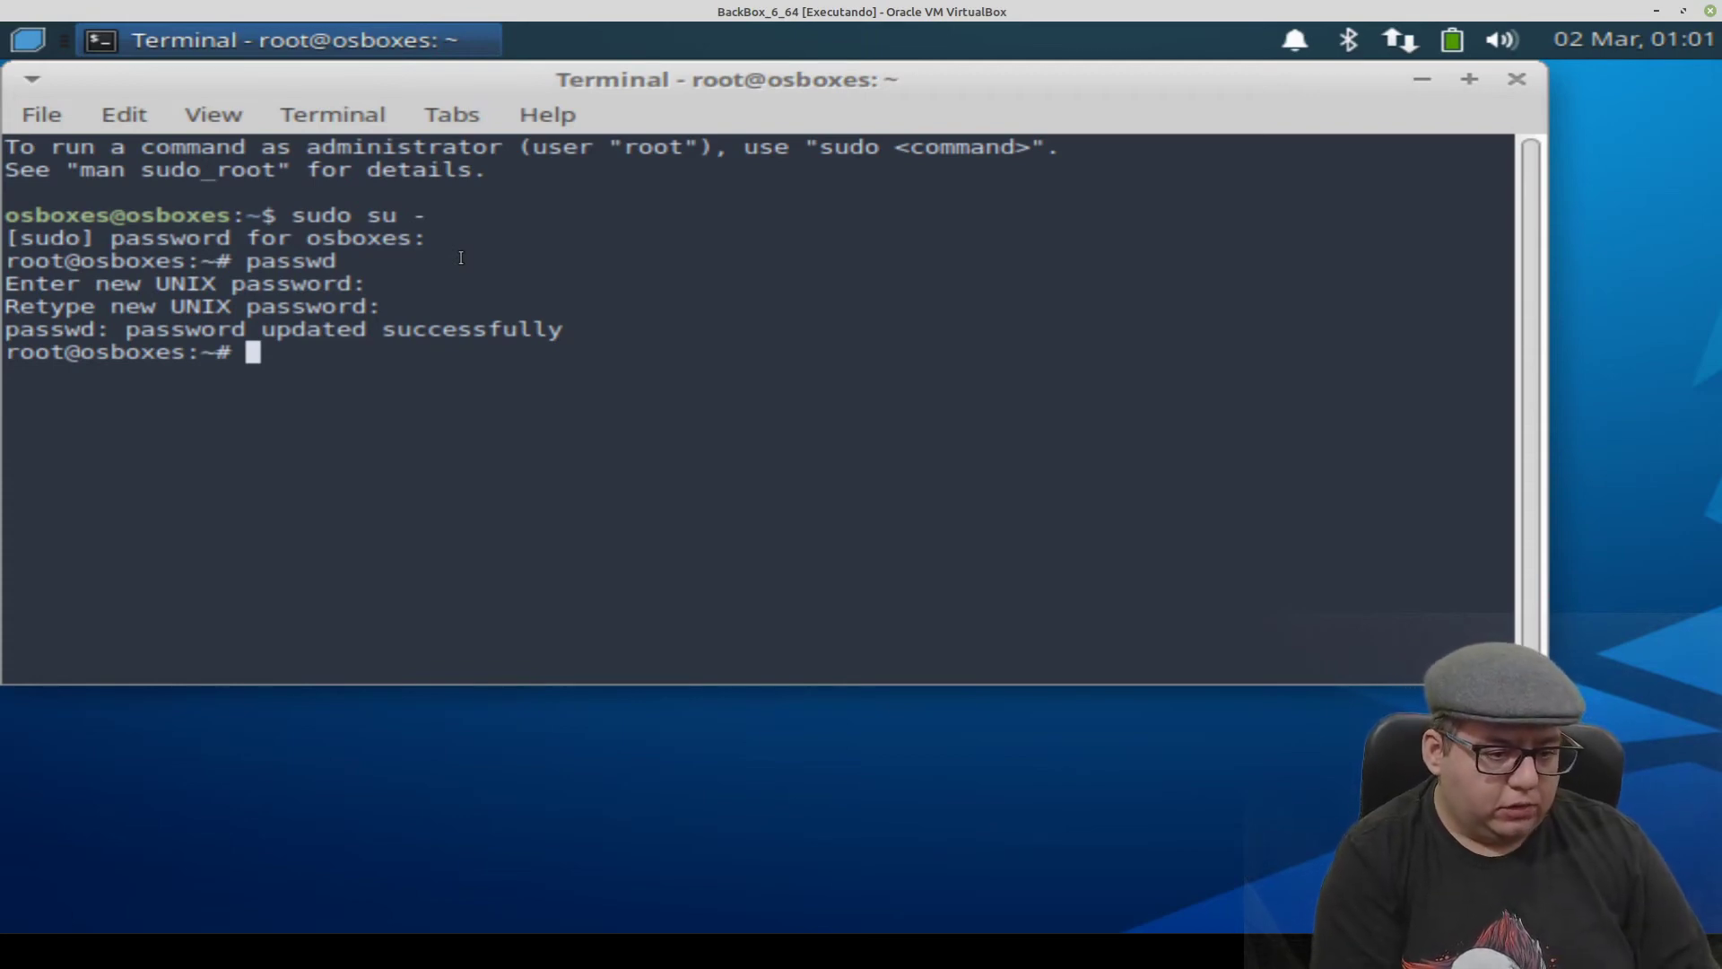
- Change the osboxes user's password with passwd osboxes, entering it twice
type("passwd ")
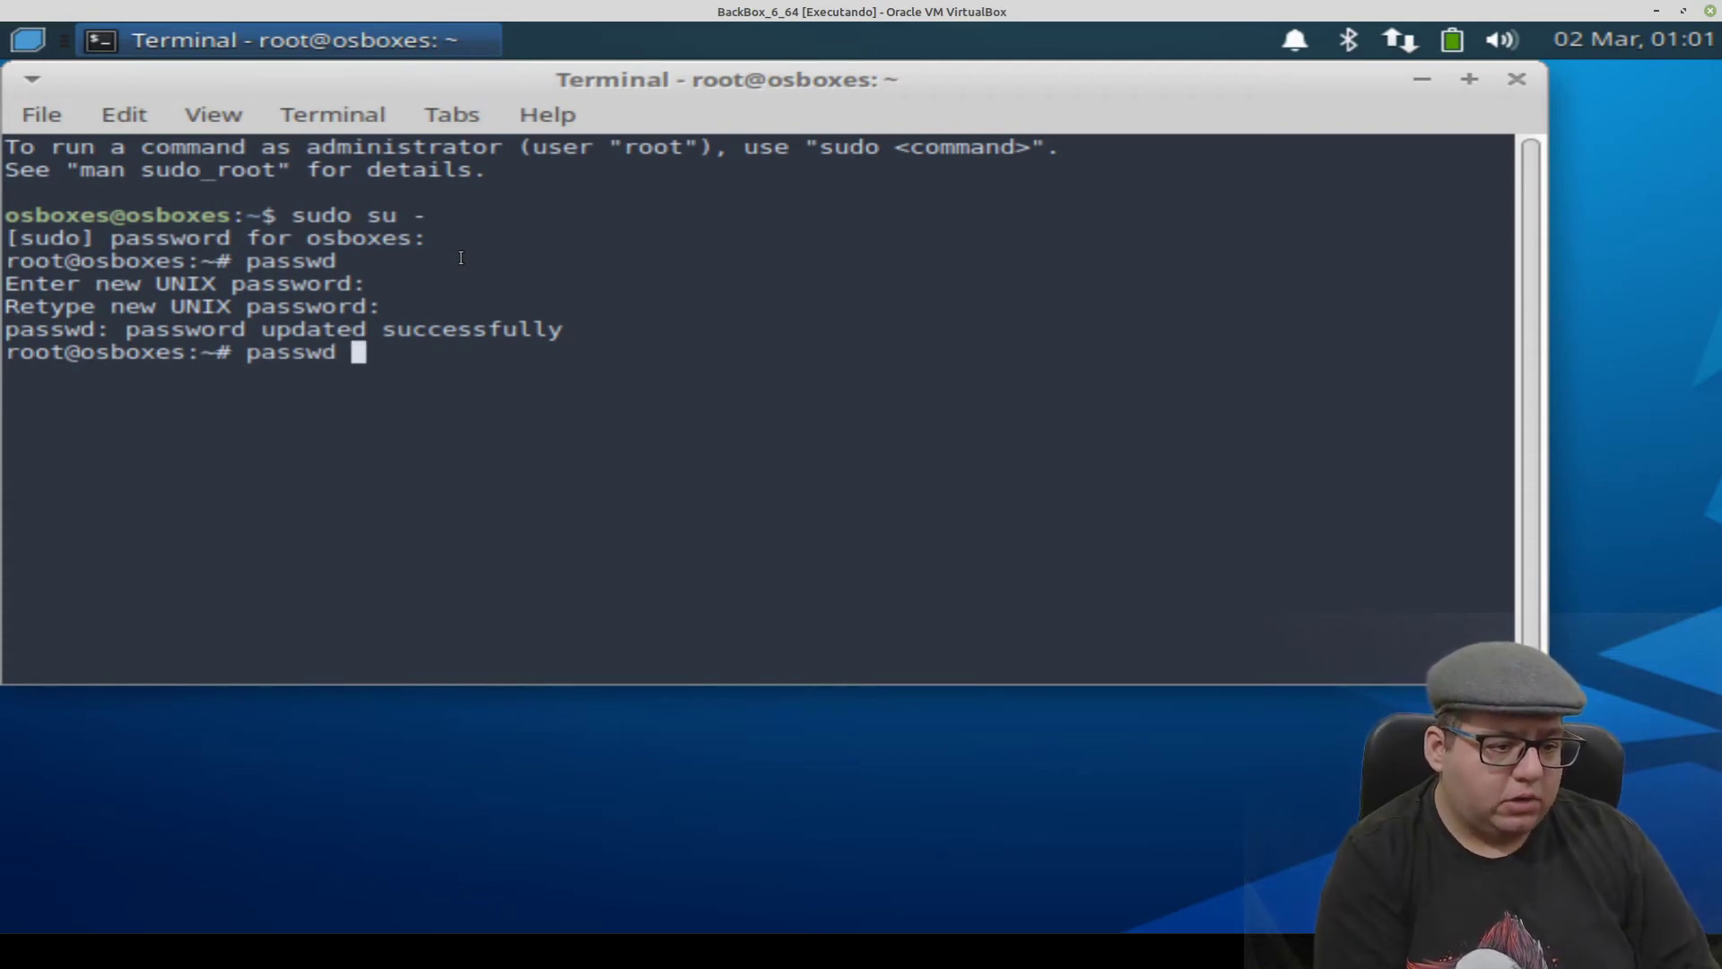
type("os")
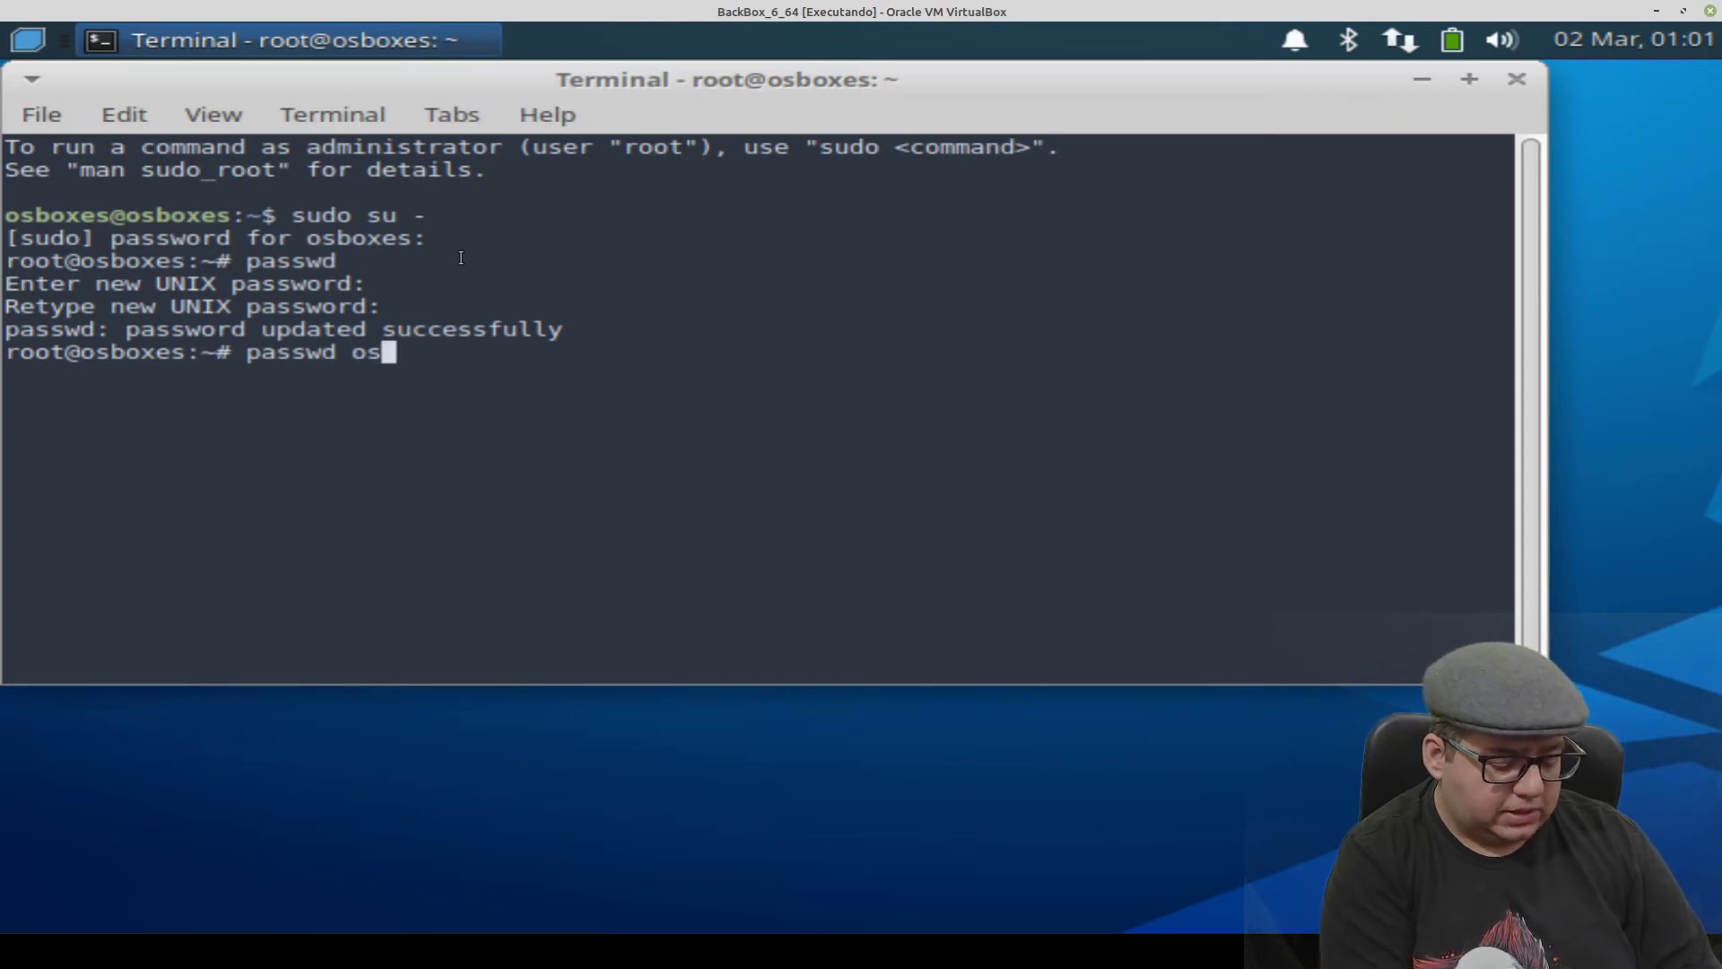
type("boxes")
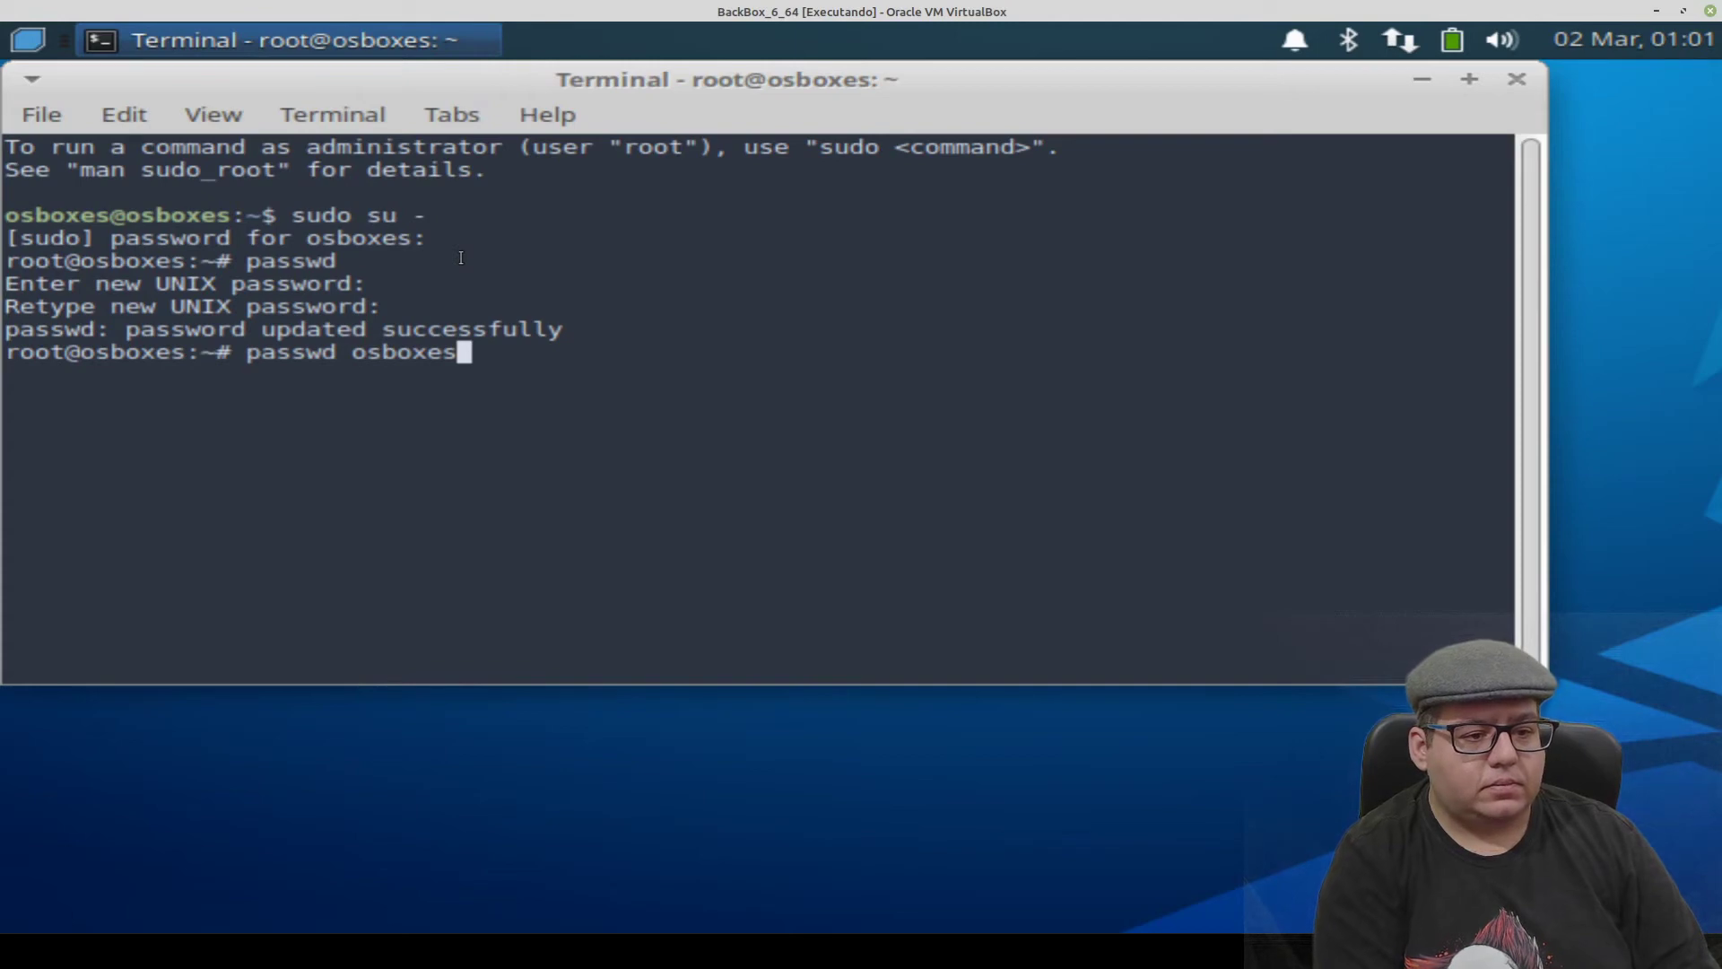
key("Return")
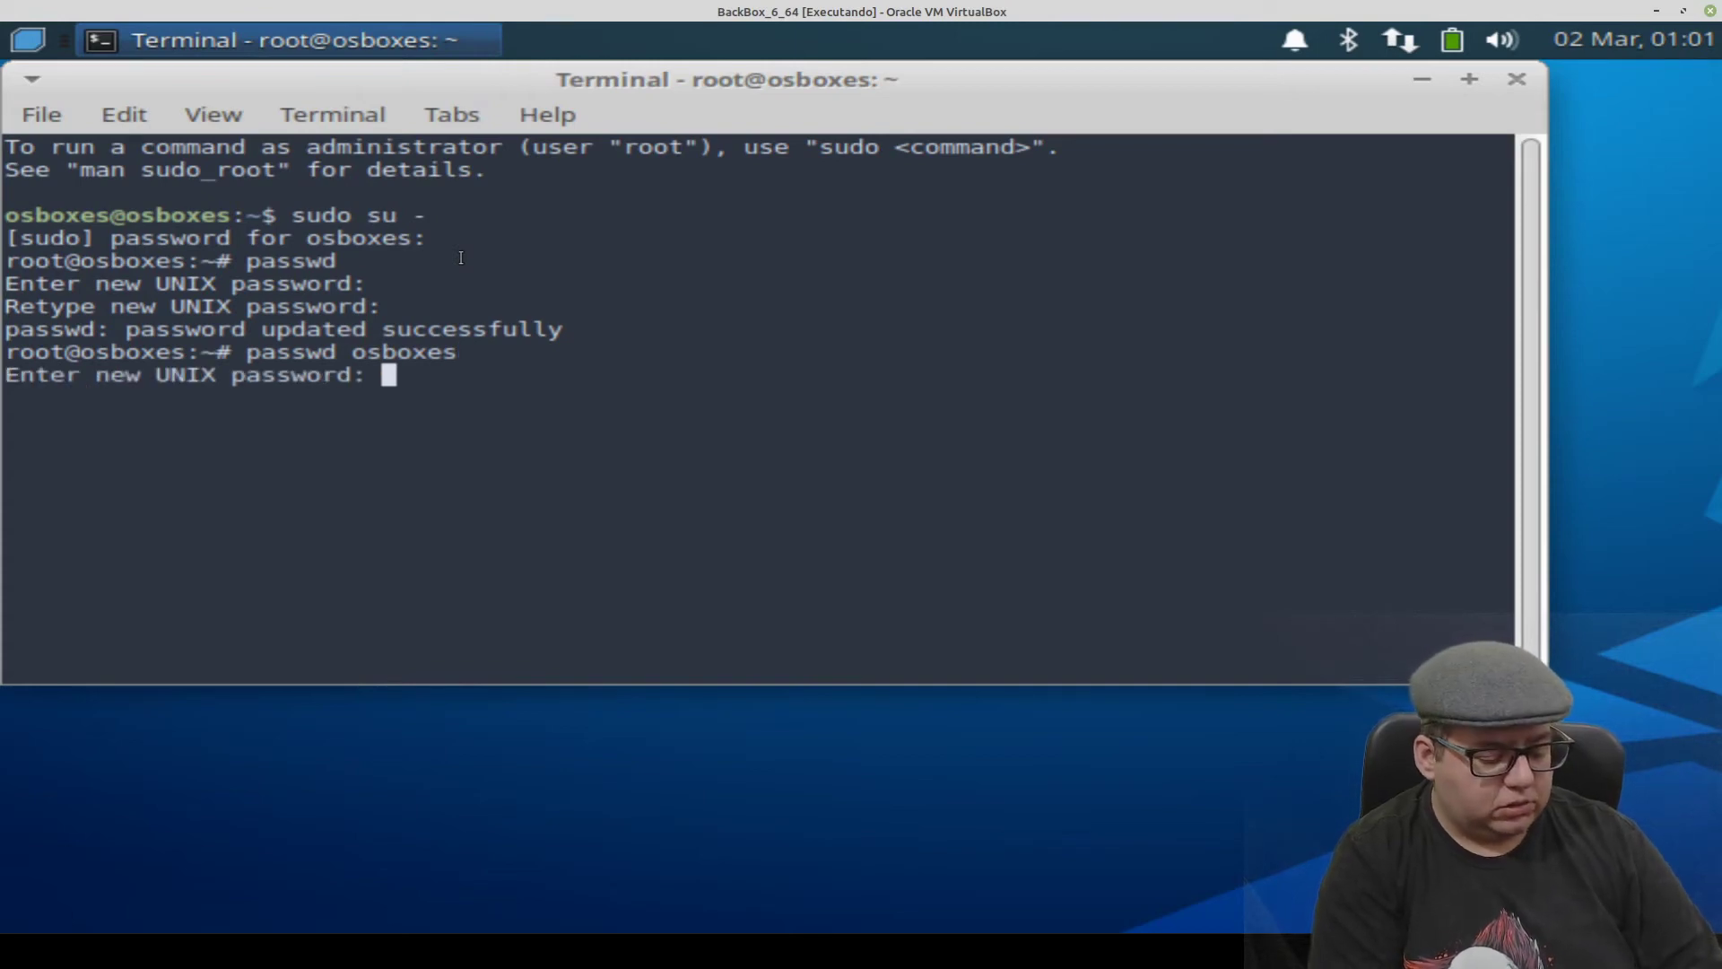
key("Return")
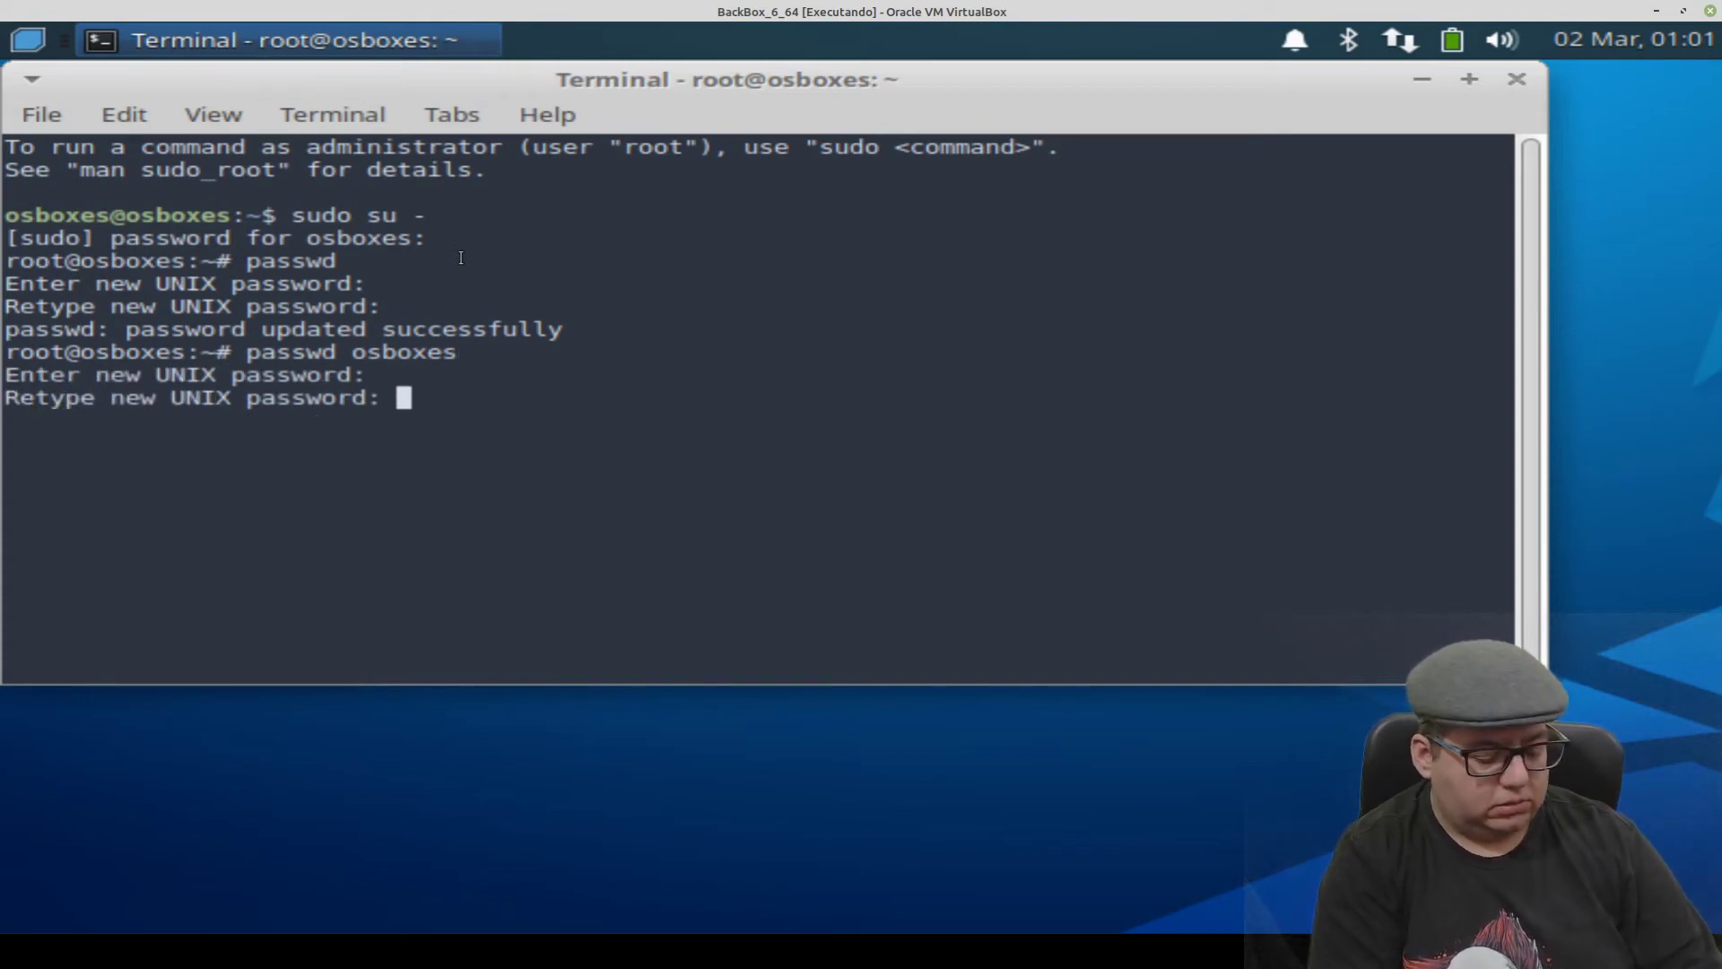
key("Return")
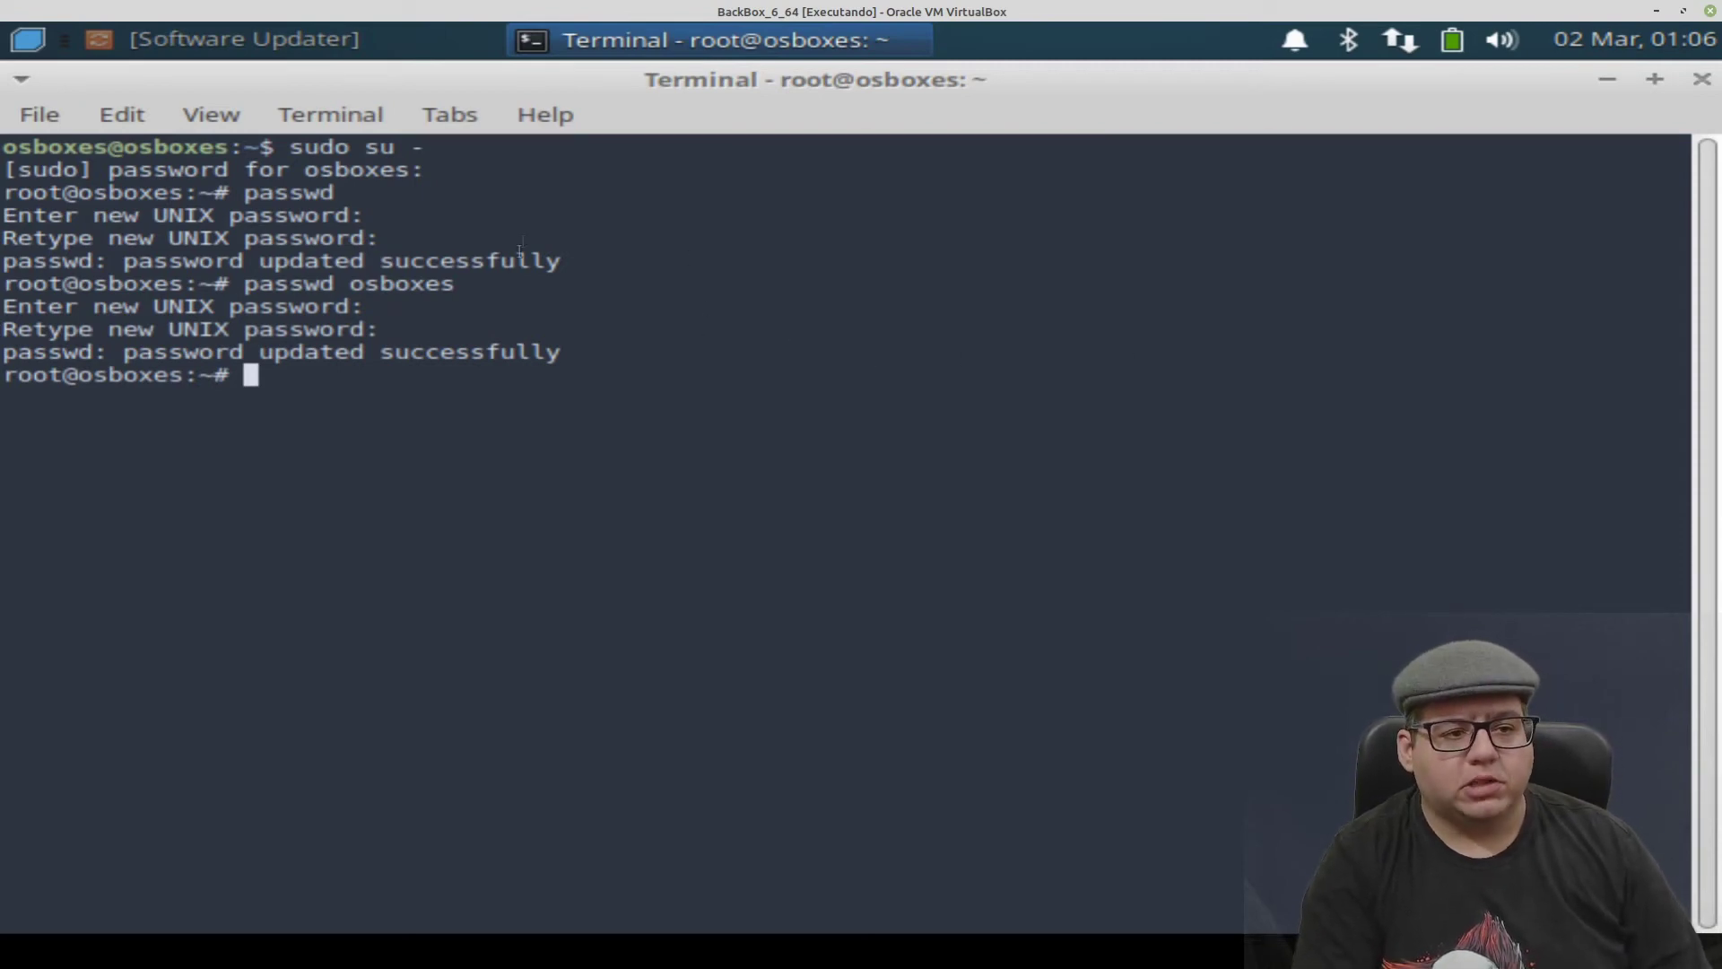
- Review the 689.4 MB of pending updates in Software Updater, then choose Remind Me Later
left_click(257, 39)
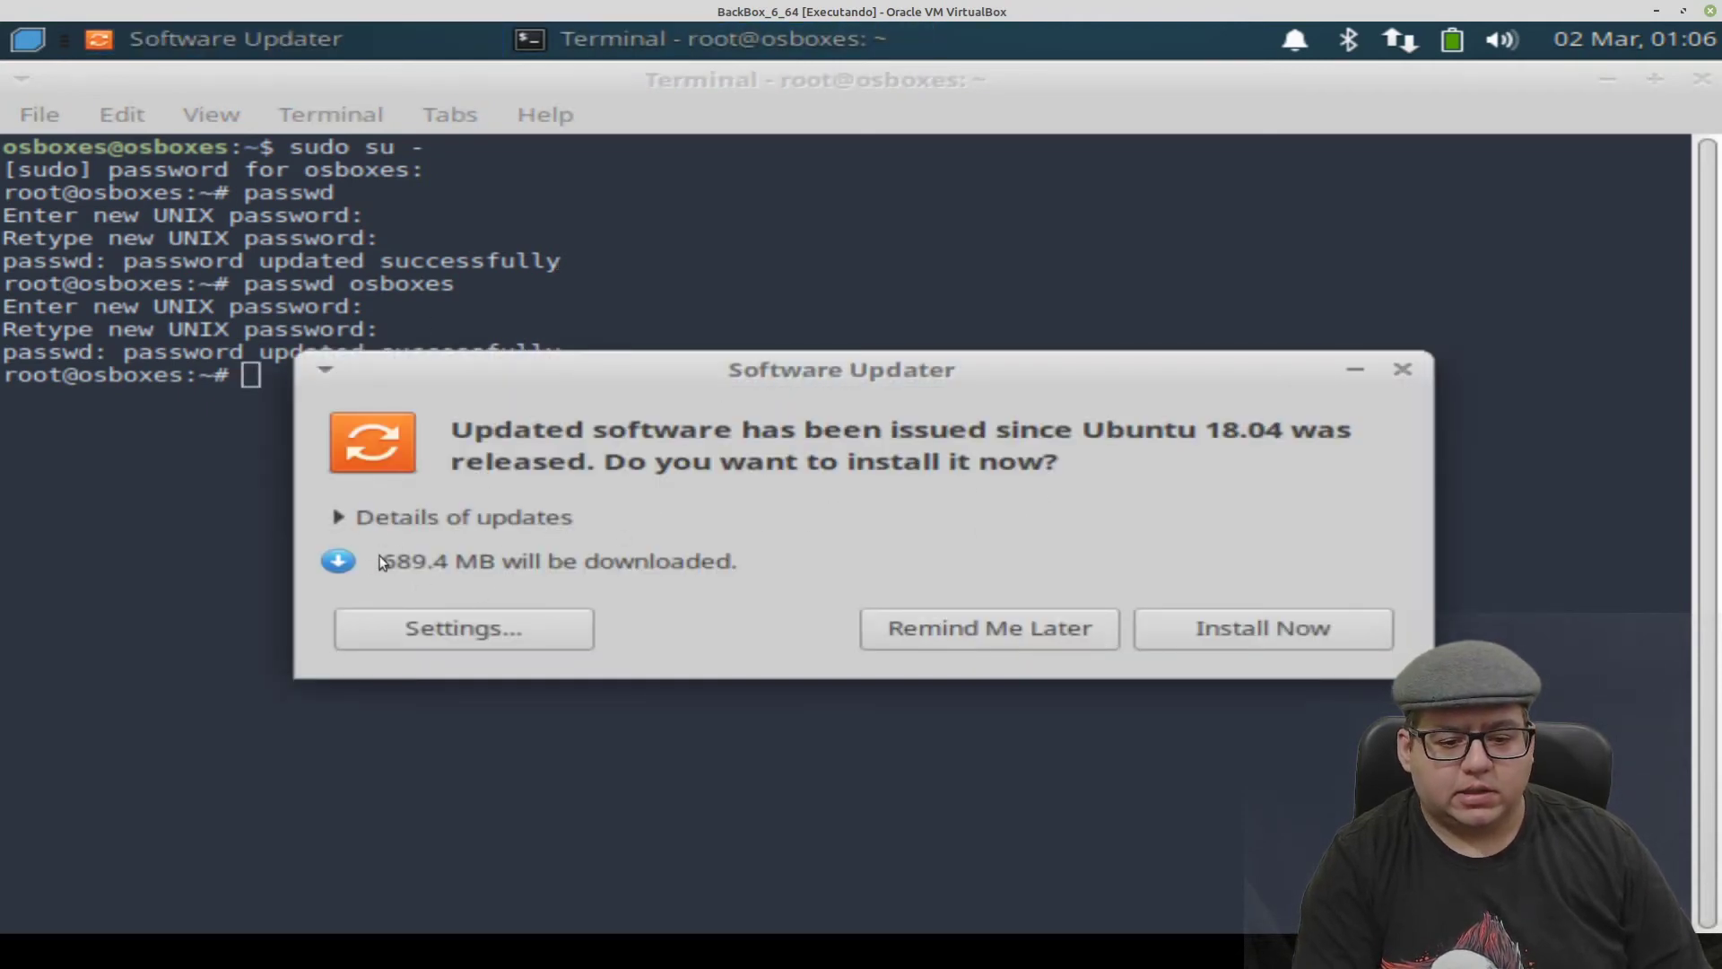
left_click(339, 517)
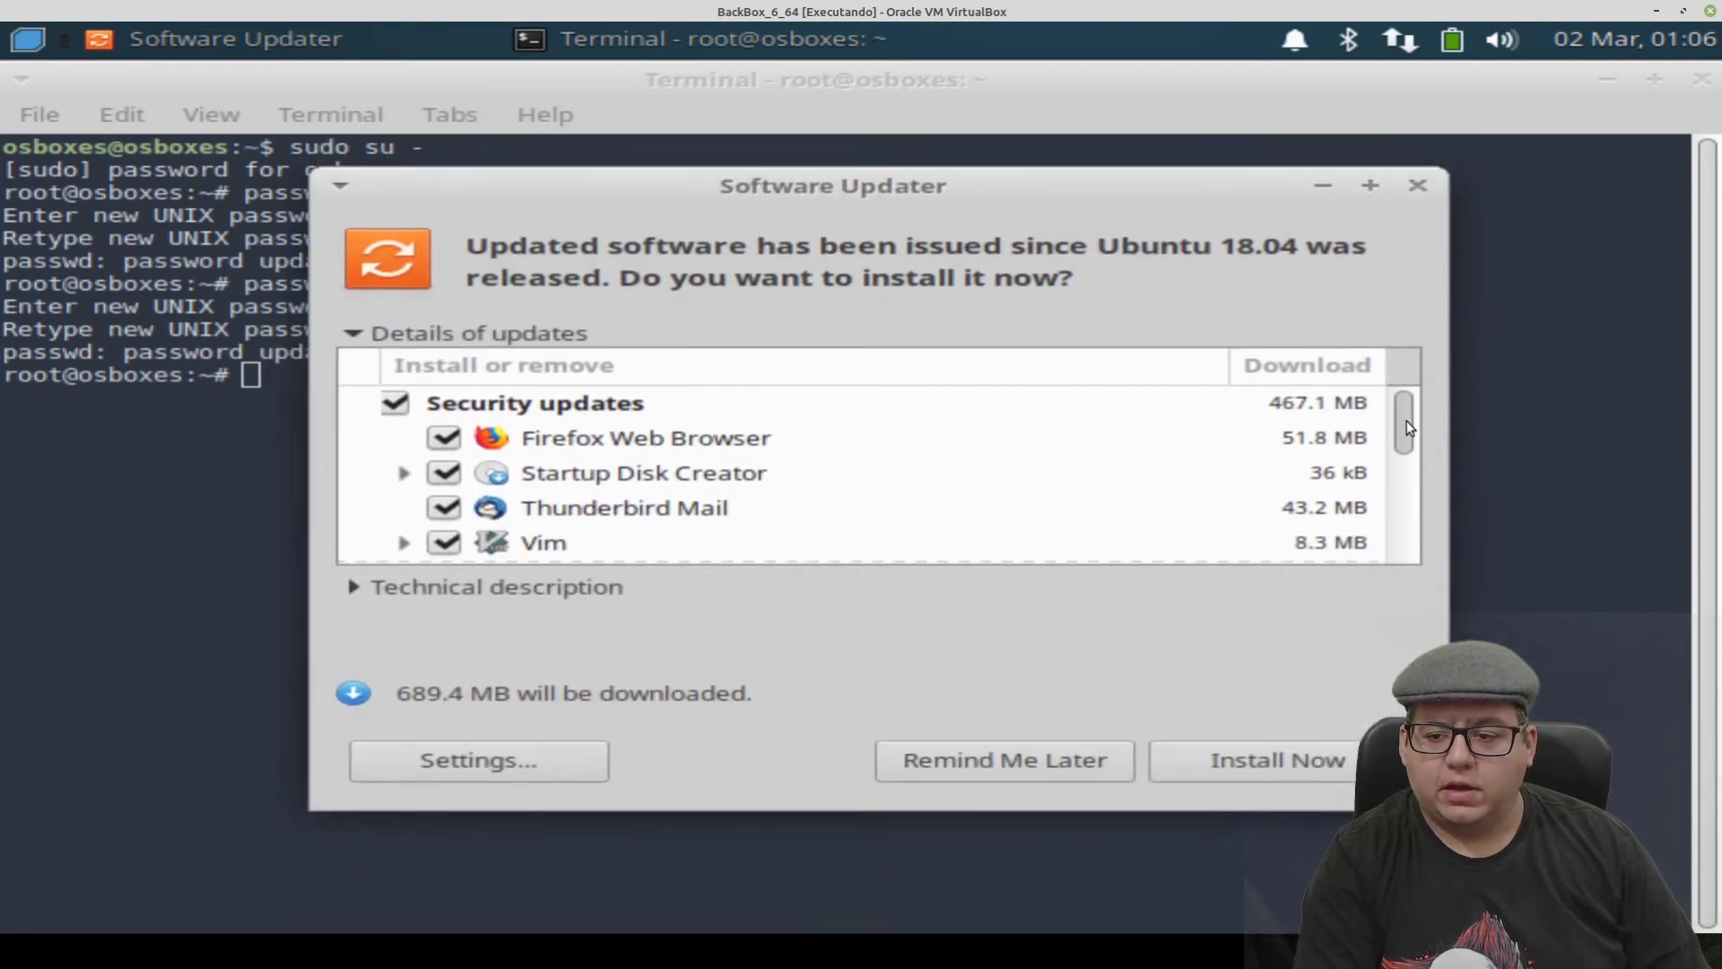
mouse_move(1406, 427)
left_mouse_down()
mouse_move(1413, 552)
mouse_move(1408, 399)
left_mouse_up()
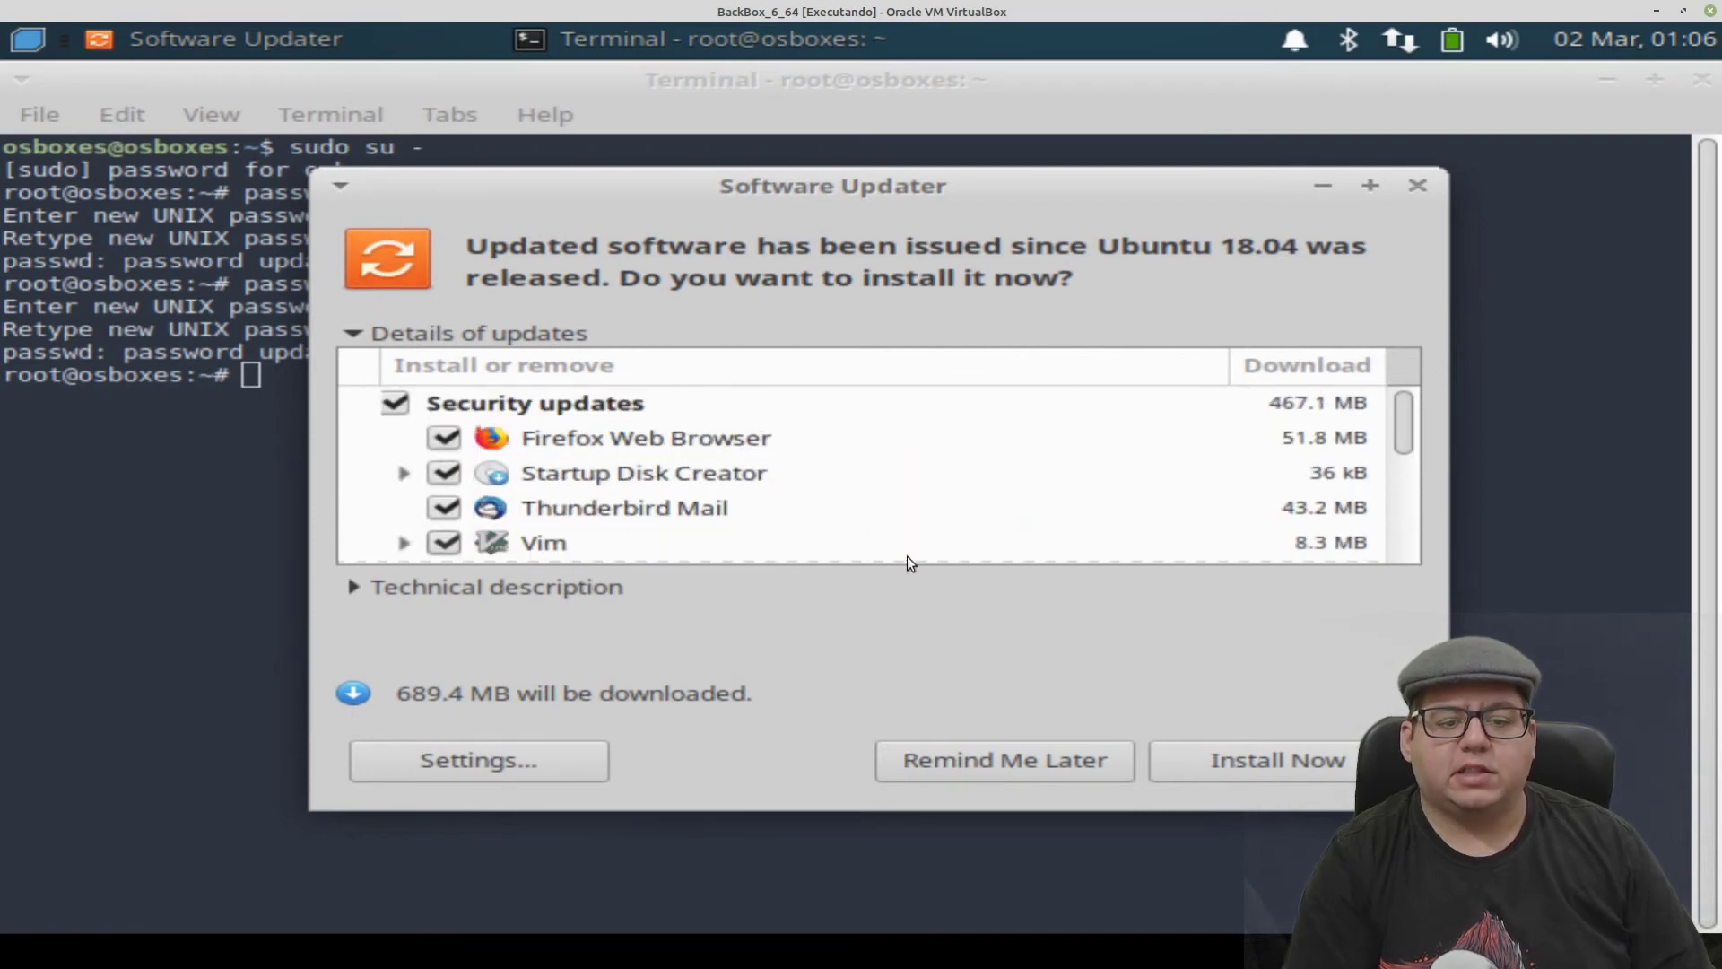
left_click(950, 761)
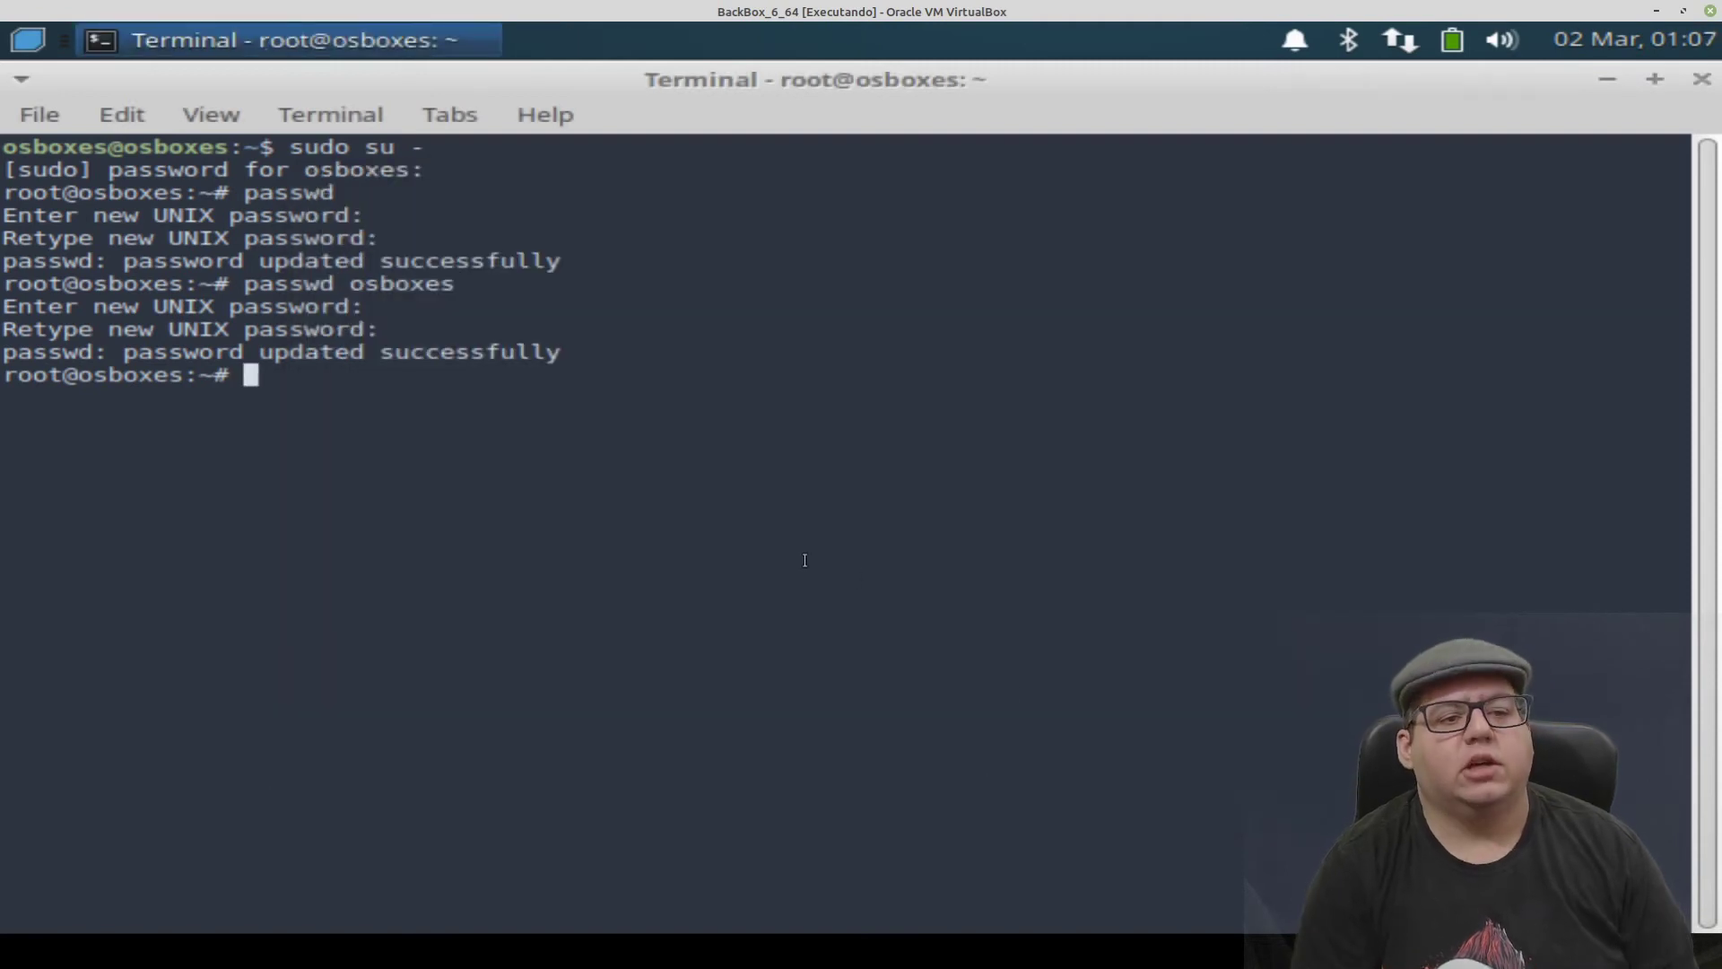
- Browse the Whisker menu categories, ending on the Auditing tool groups
left_click(28, 39)
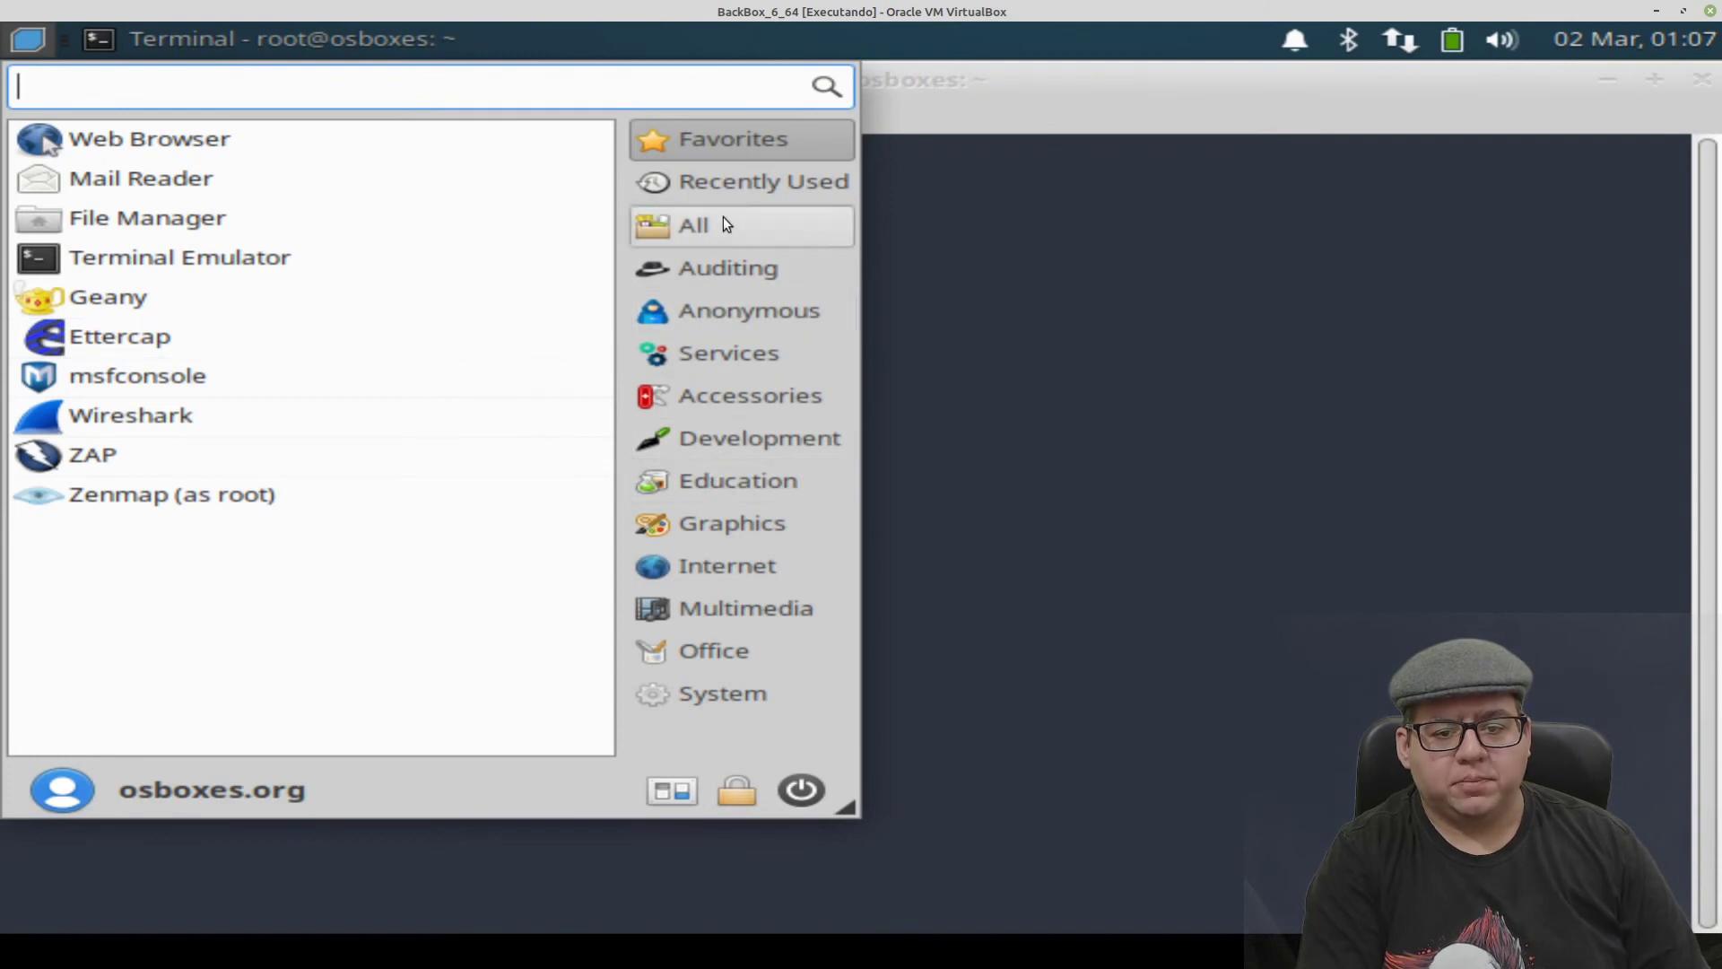
left_click(742, 277)
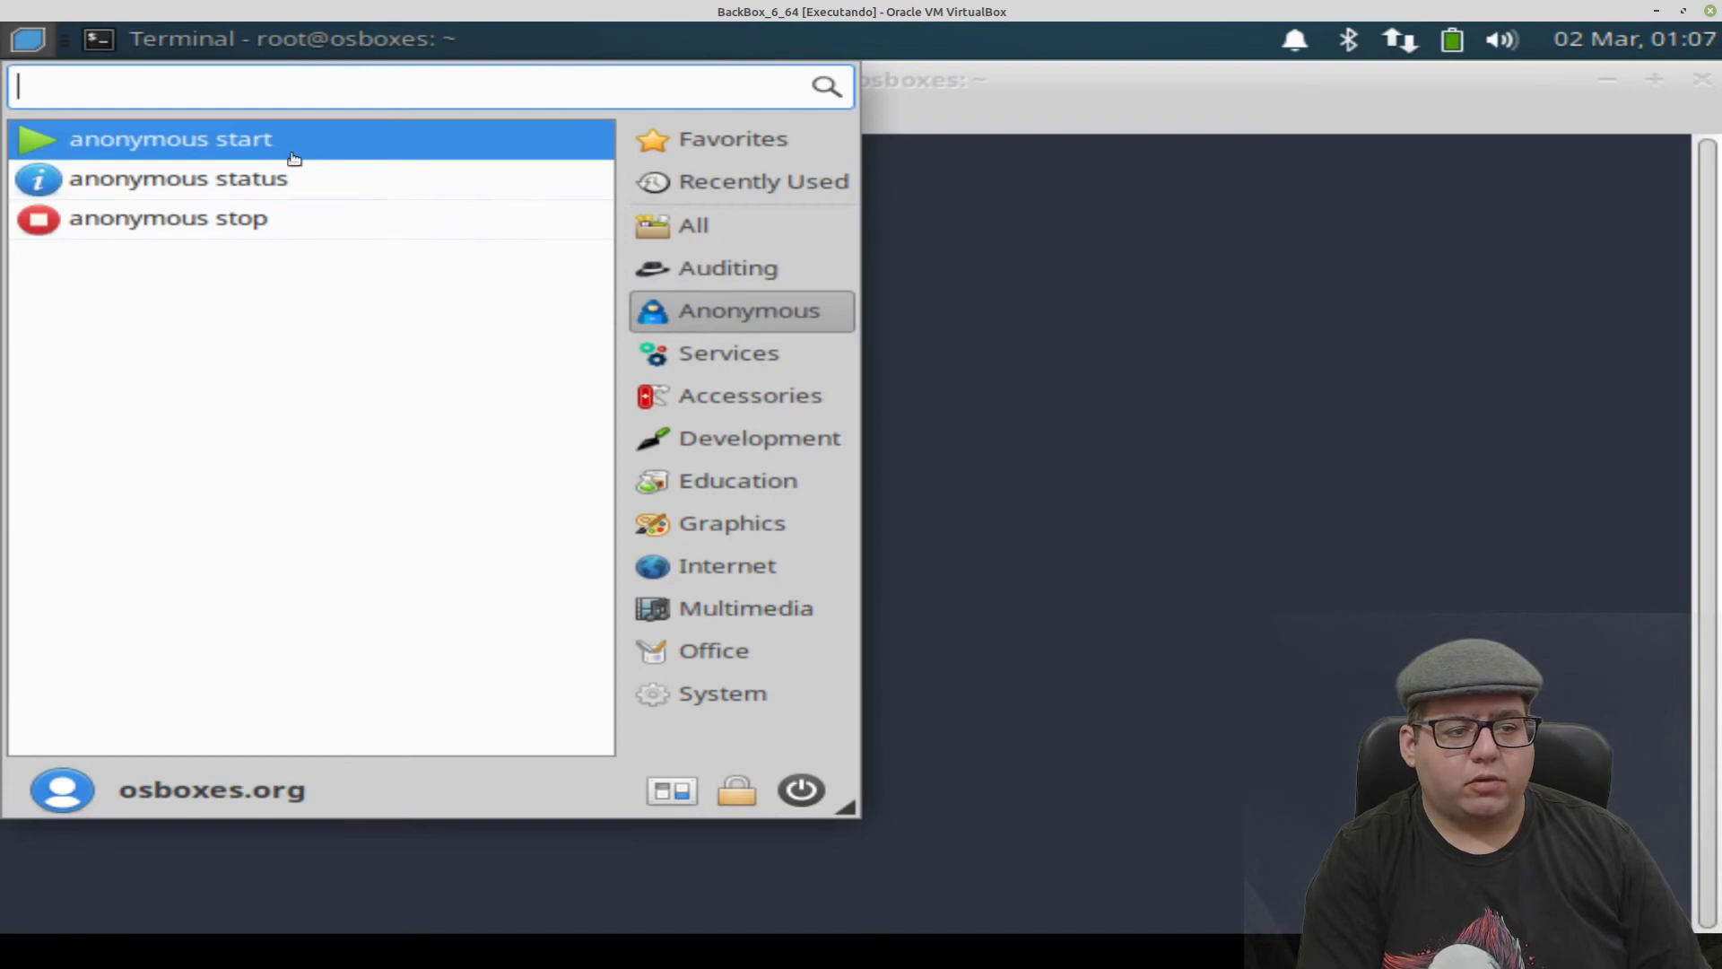
mouse_move(708, 353)
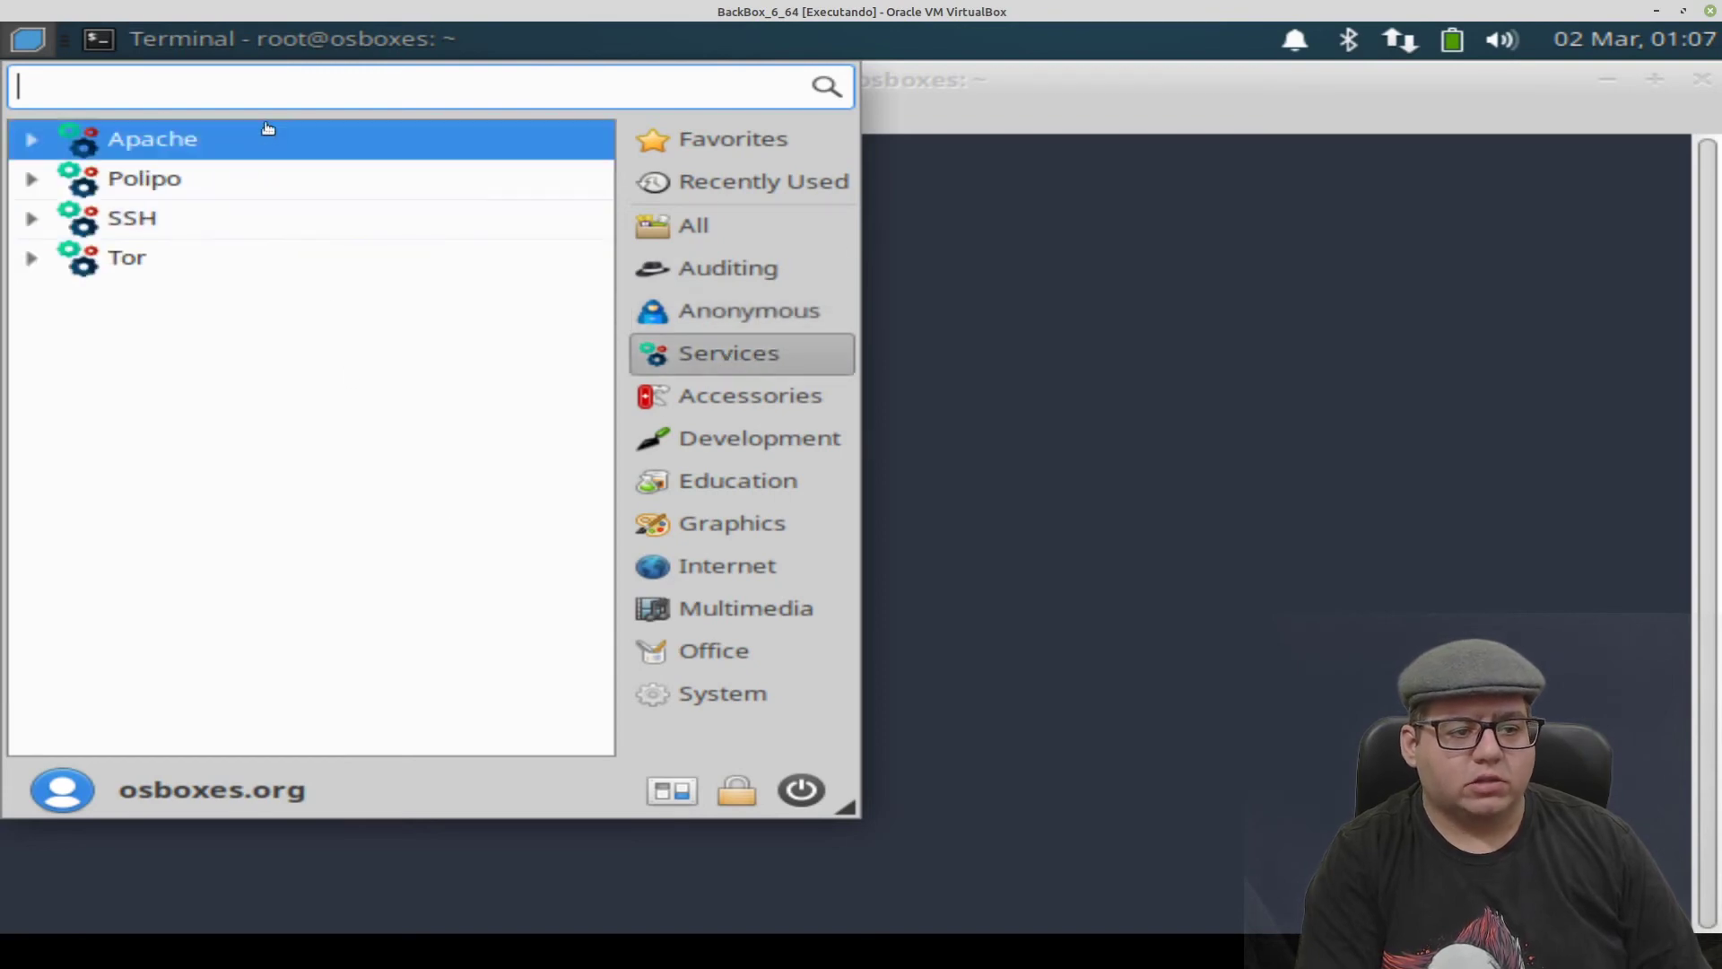
mouse_move(753, 404)
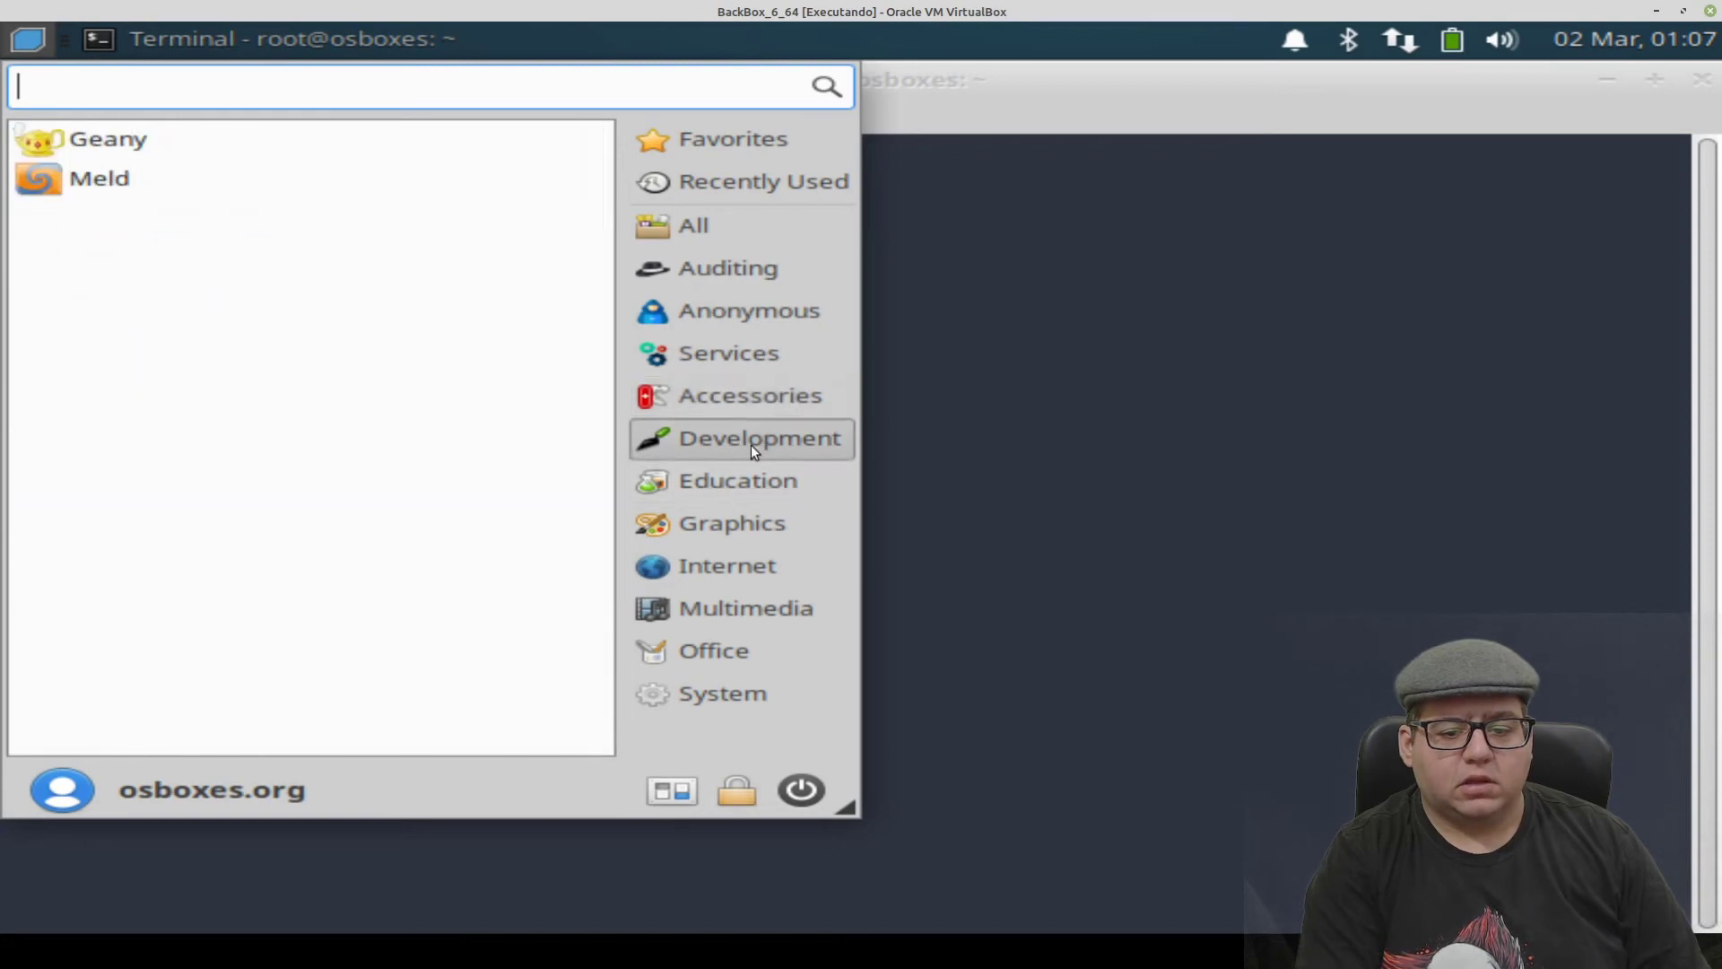
mouse_move(754, 492)
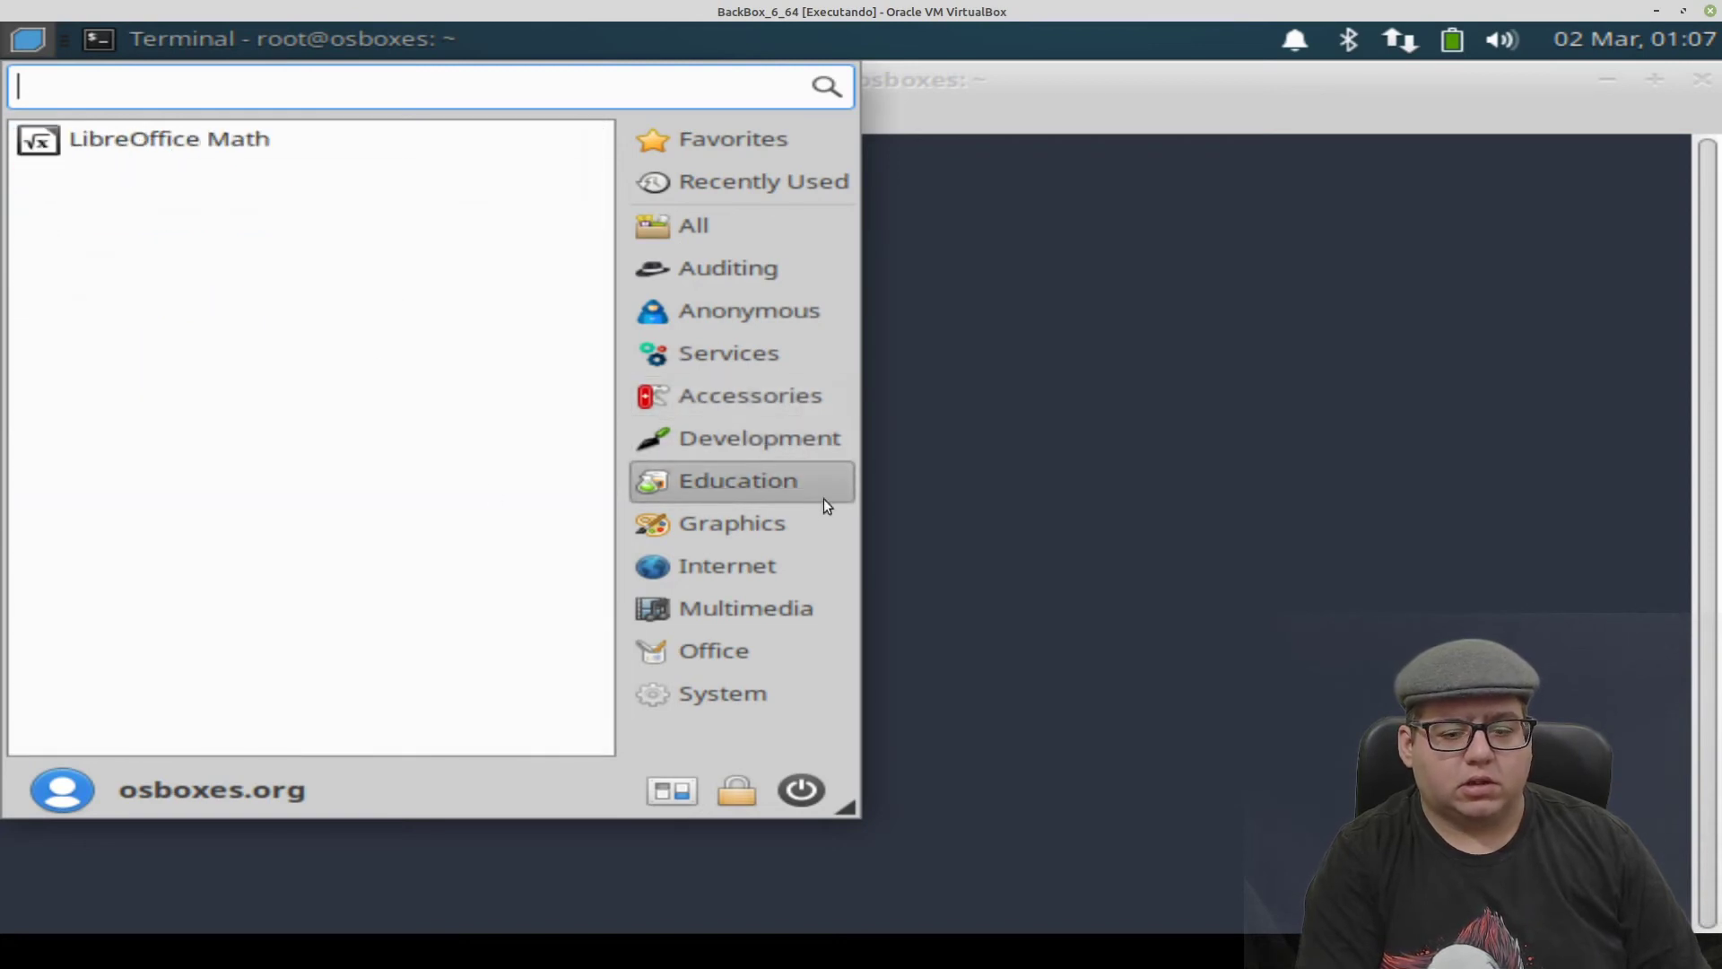
mouse_move(789, 524)
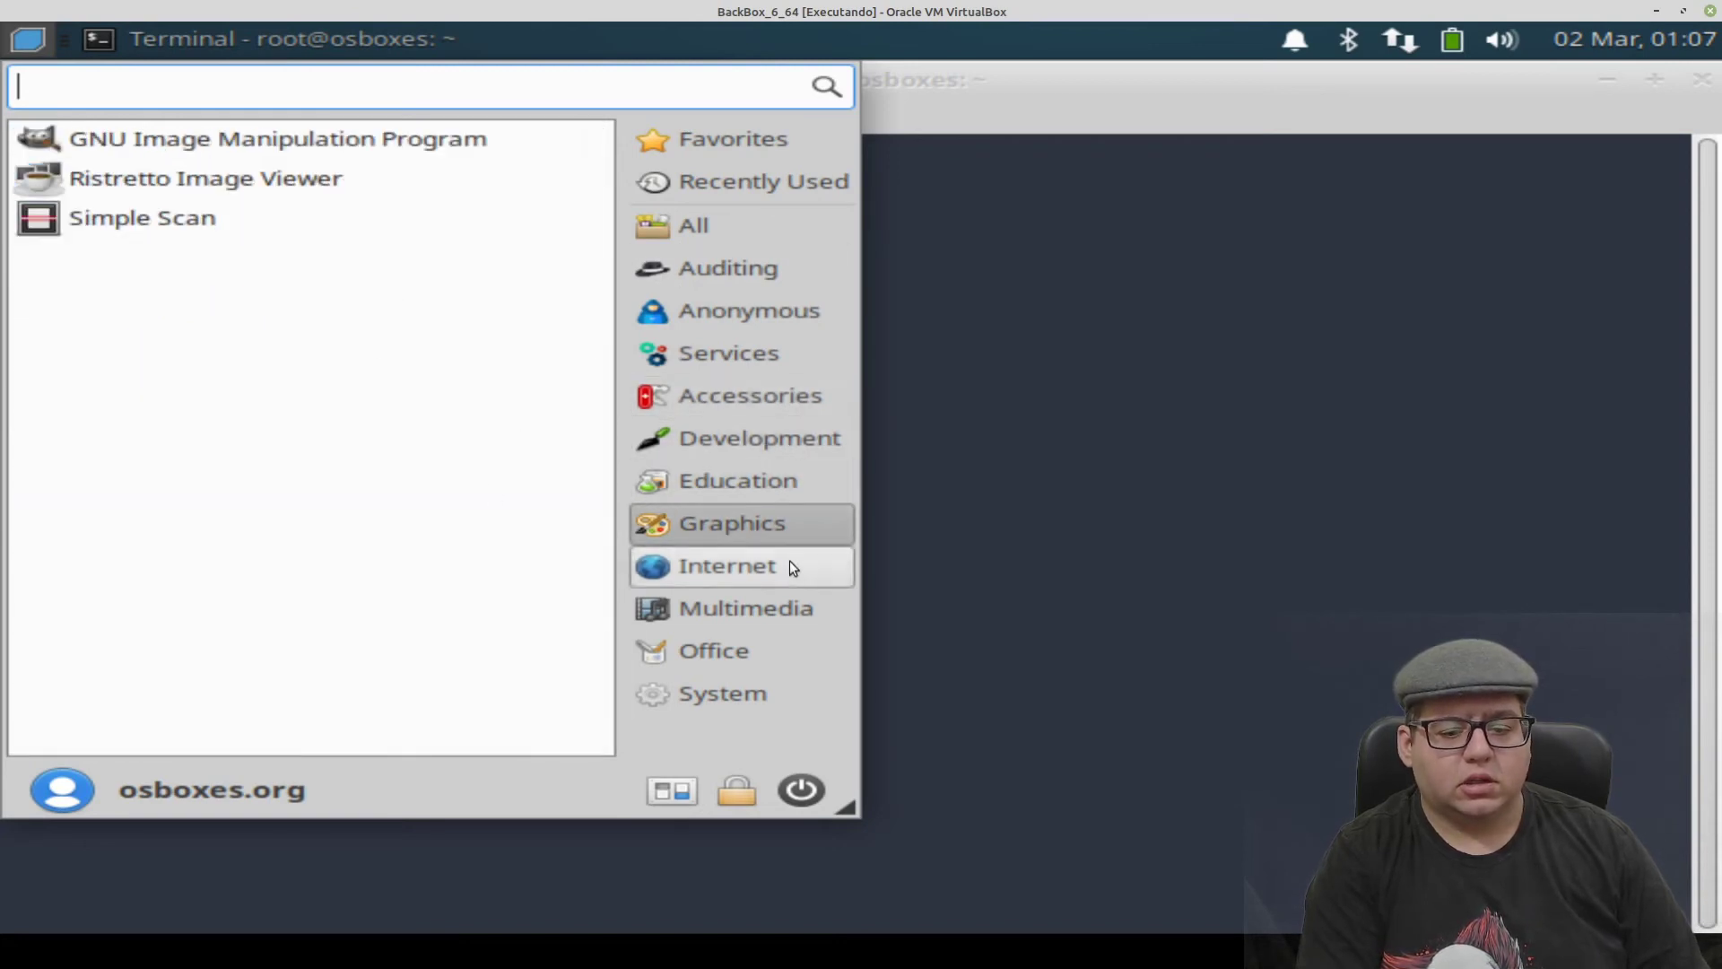
mouse_move(789, 561)
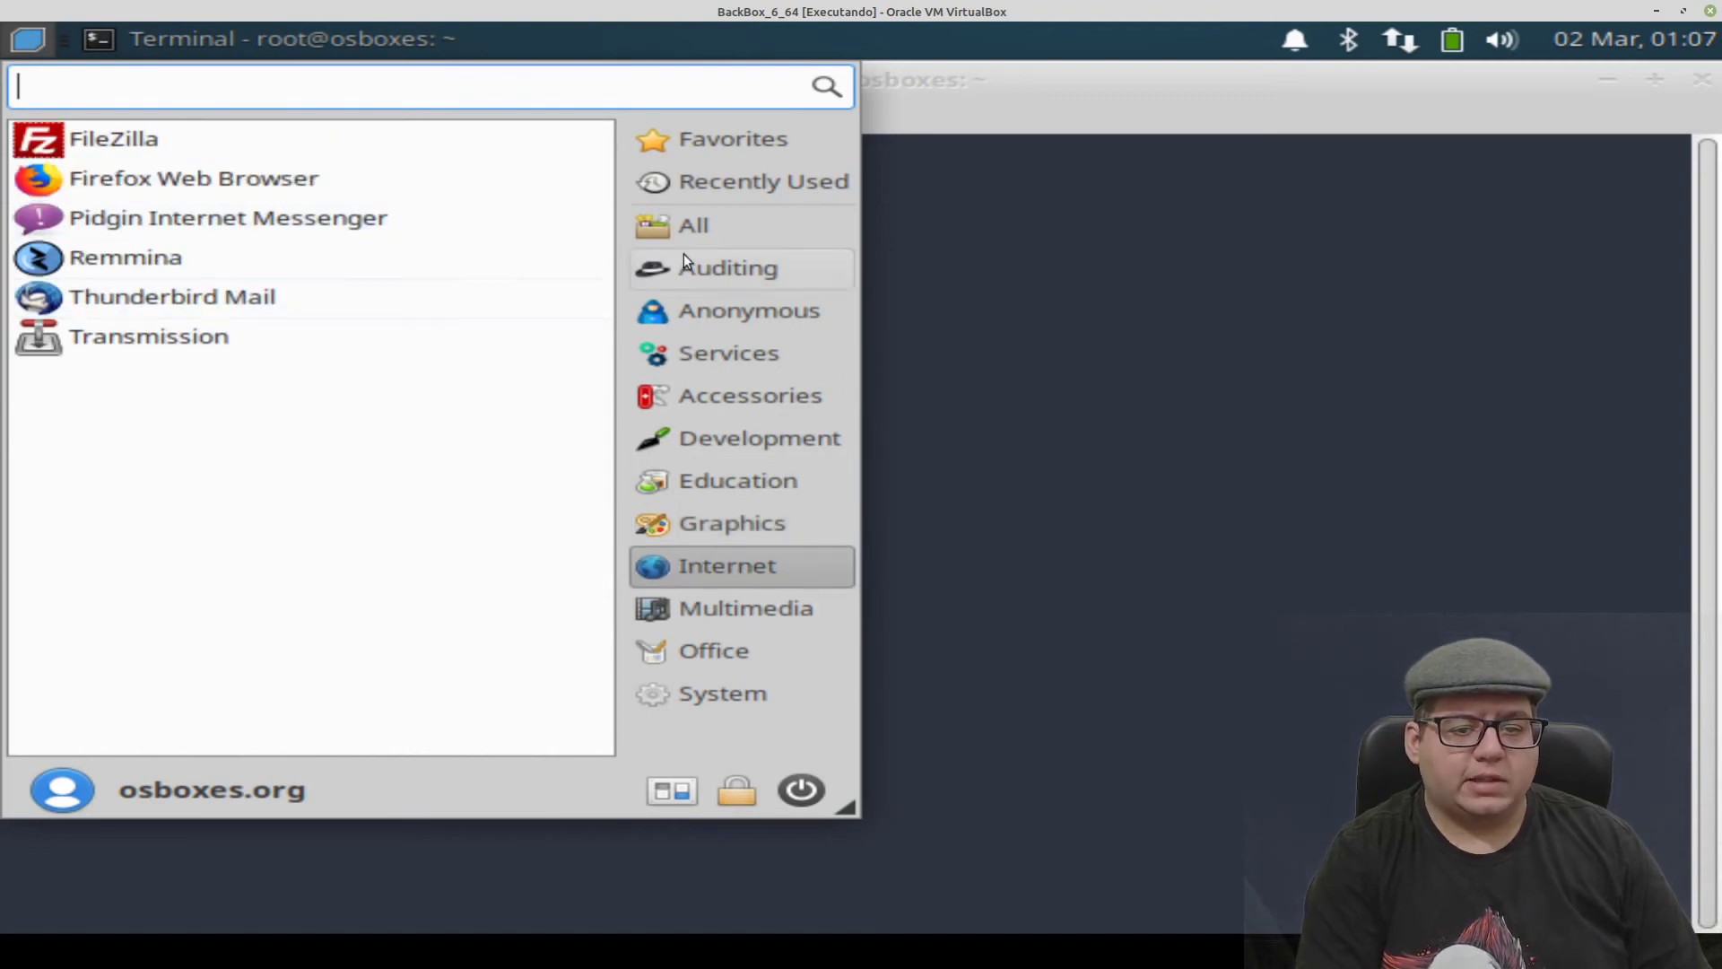
left_click(744, 271)
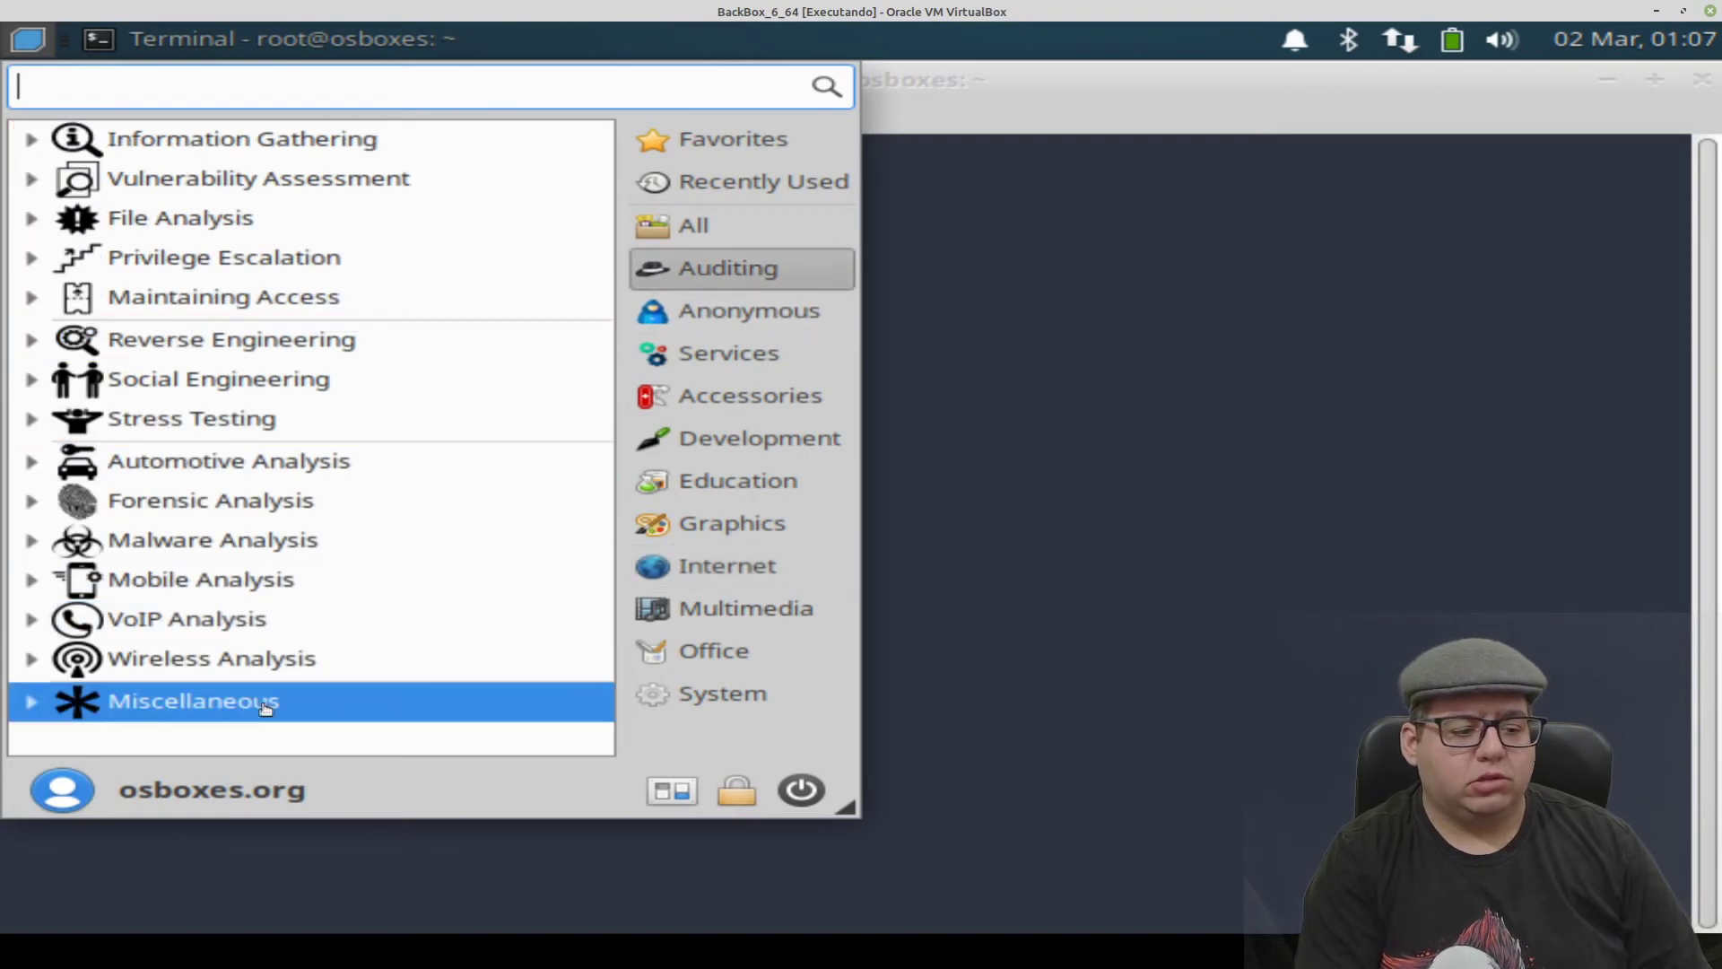
- Close the applications menu, reopen it twice and close it again
left_click(1105, 501)
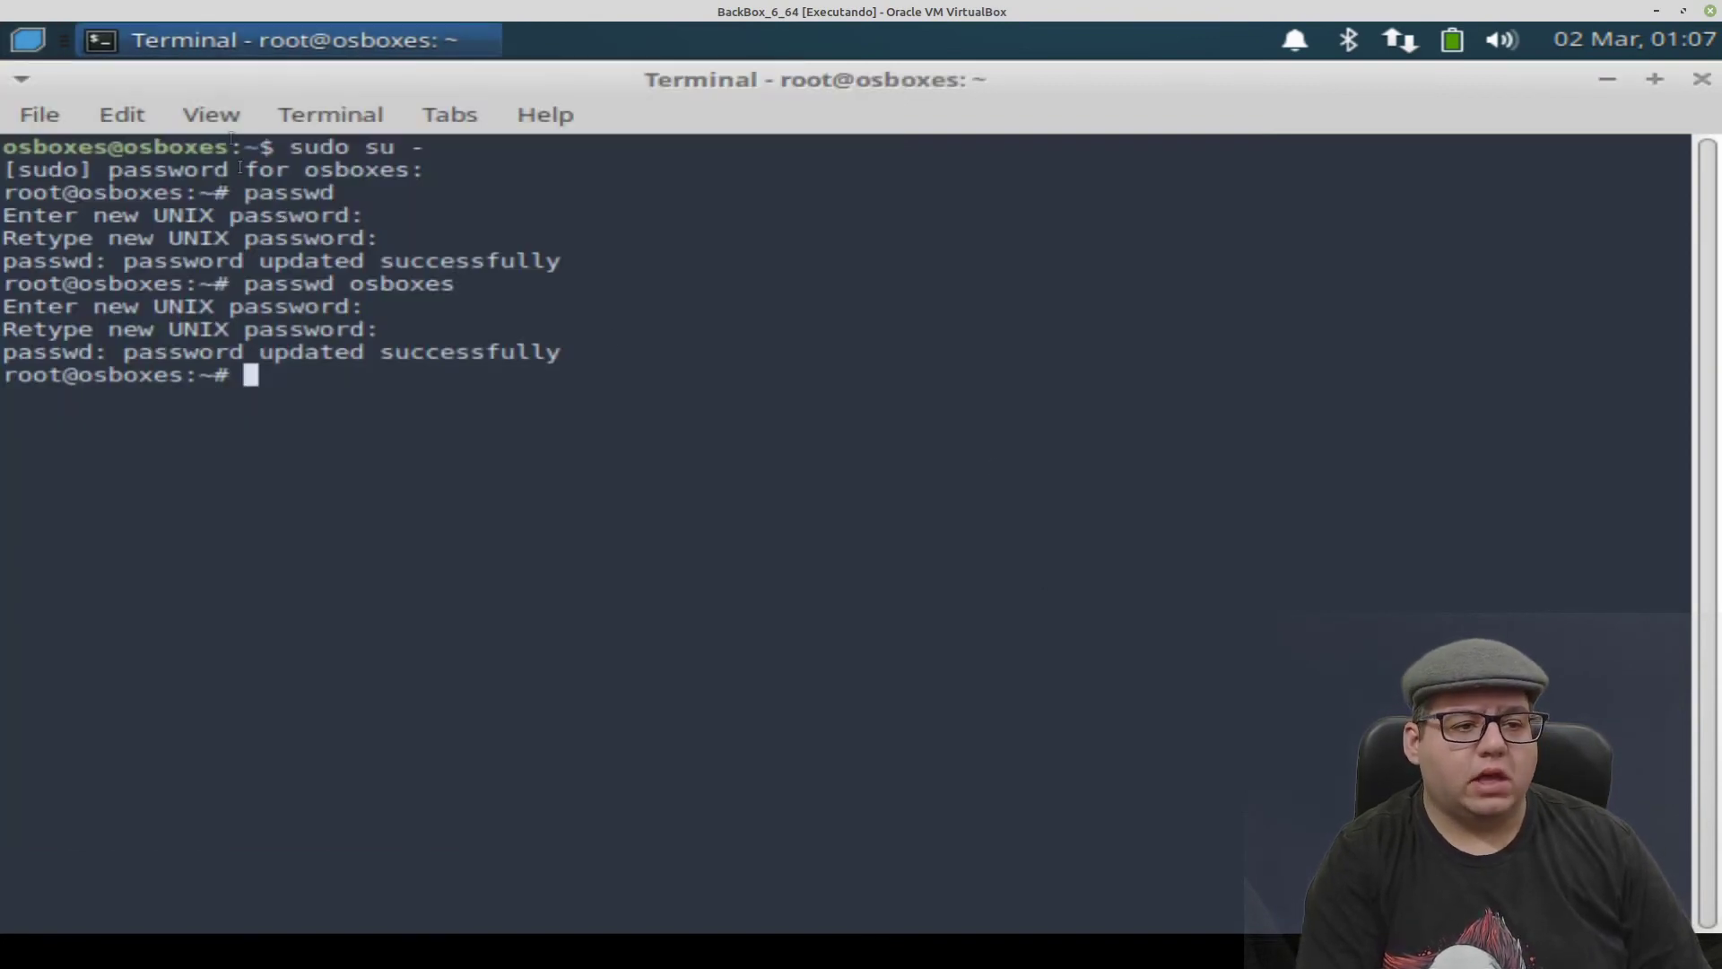
left_click(45, 45)
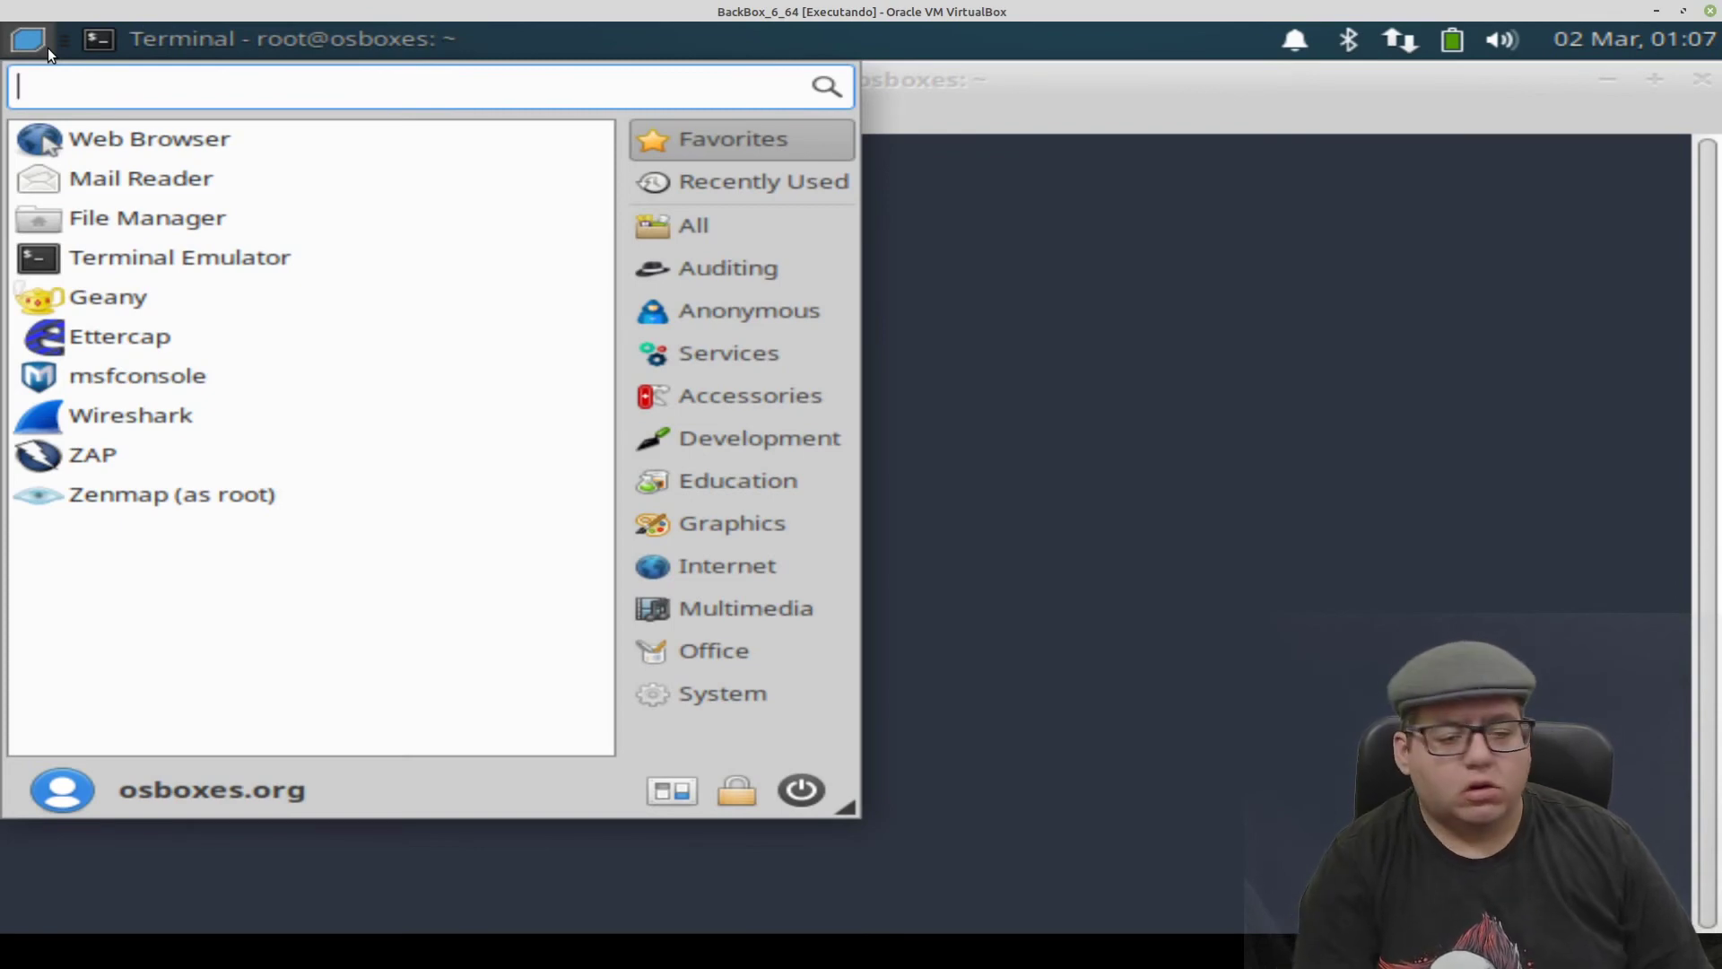
left_click(1296, 307)
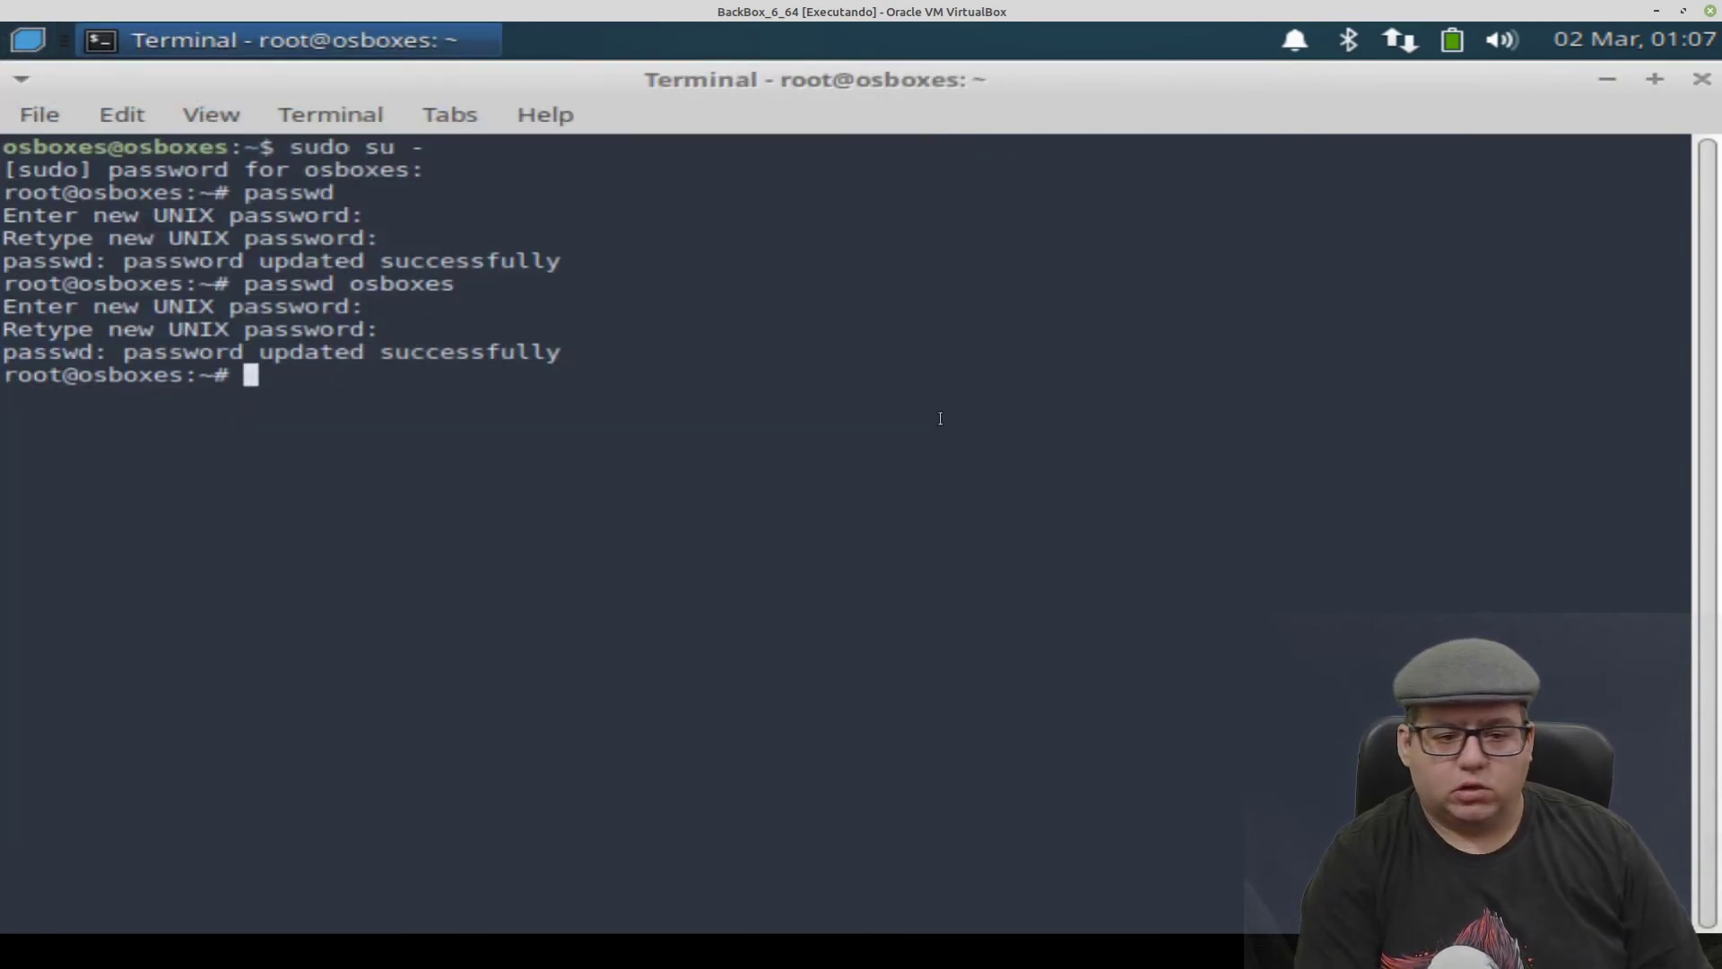
left_click(30, 37)
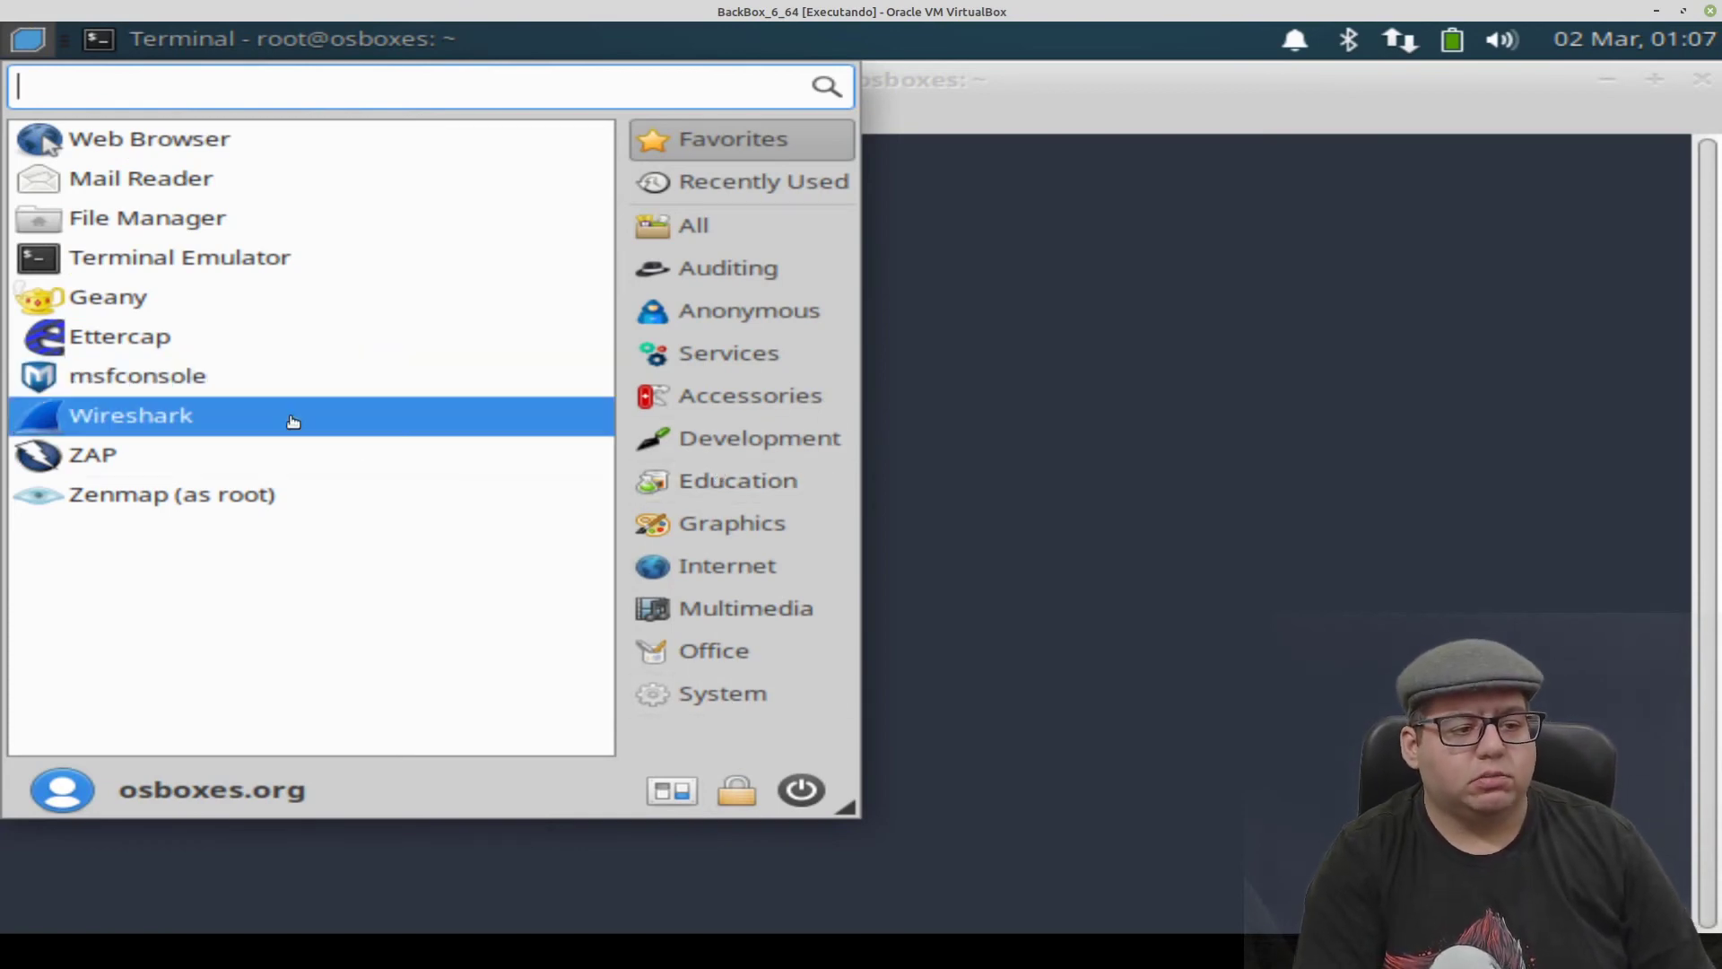
left_click(953, 236)
- Minimize the terminal, open Home in the file manager, maximize and close it, then restore the terminal
left_click(1609, 79)
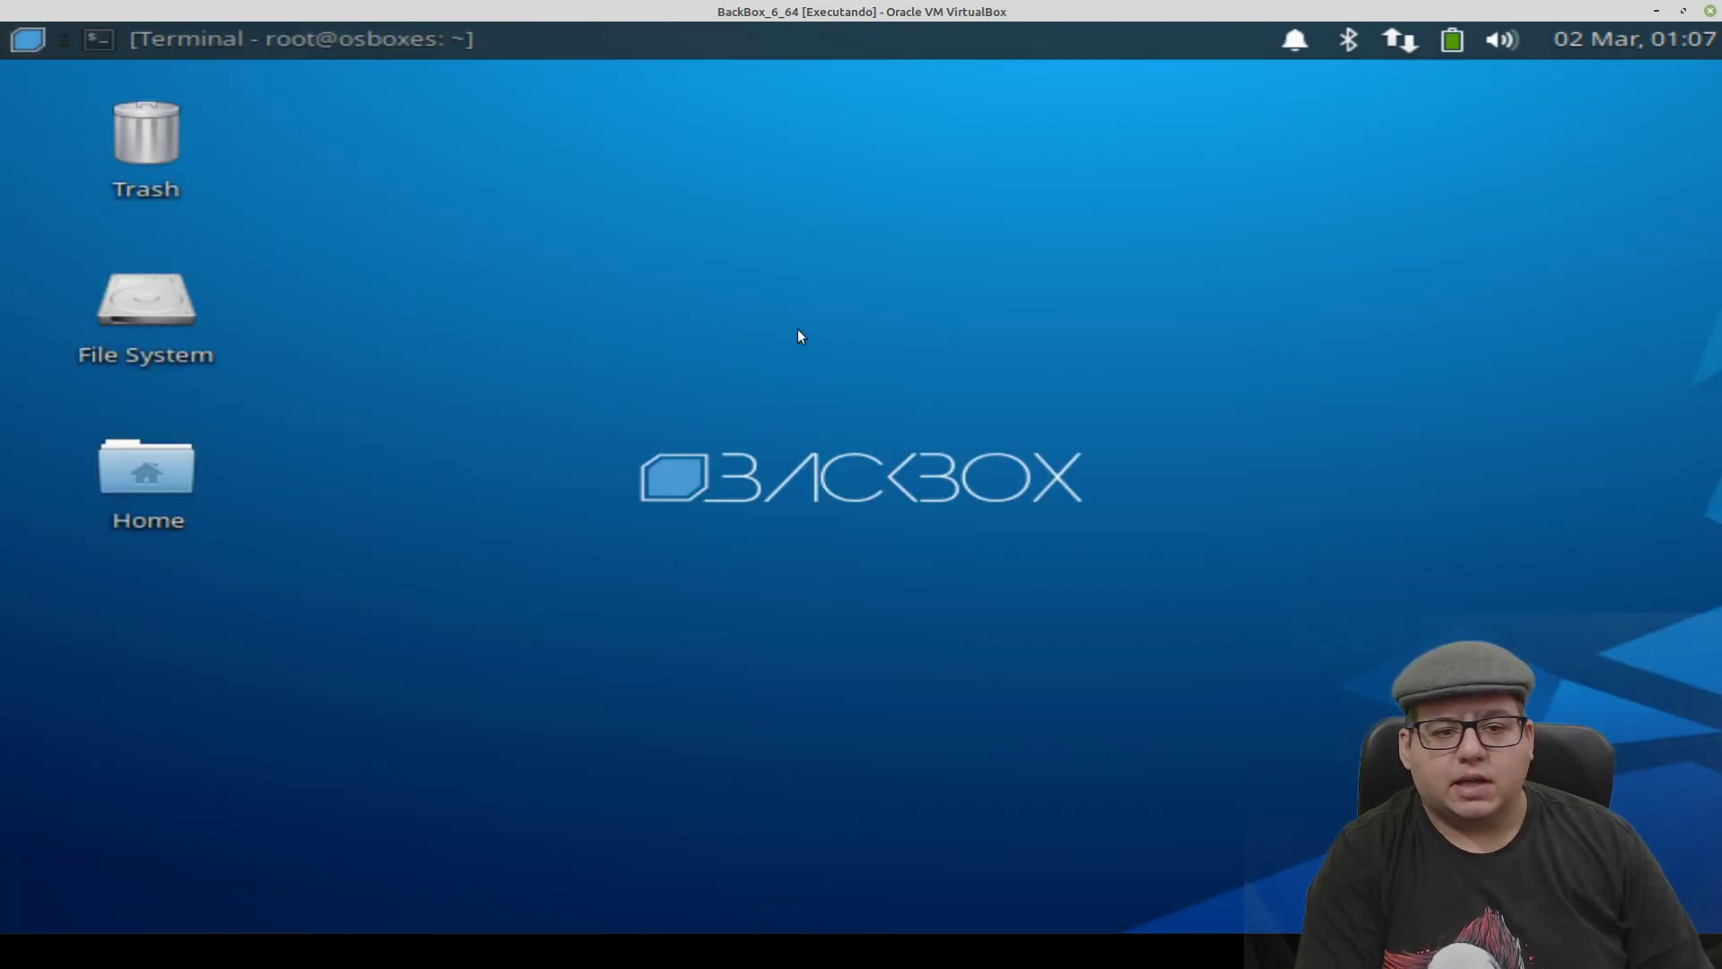
double_click(111, 483)
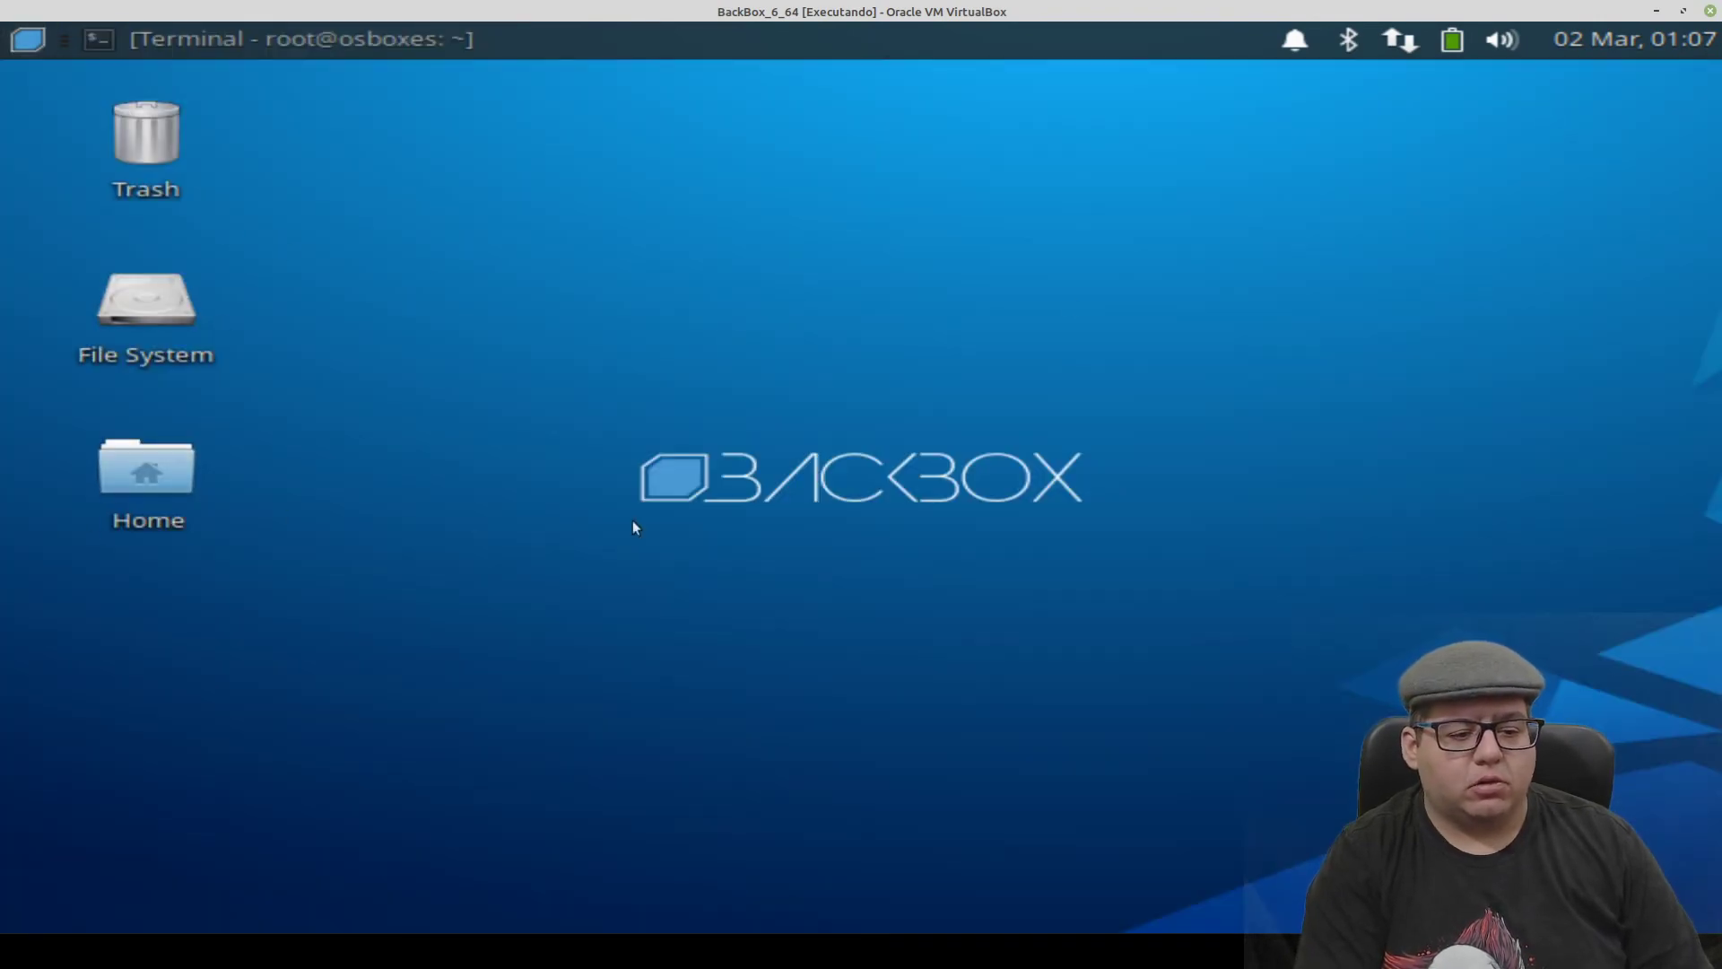
left_click(1303, 79)
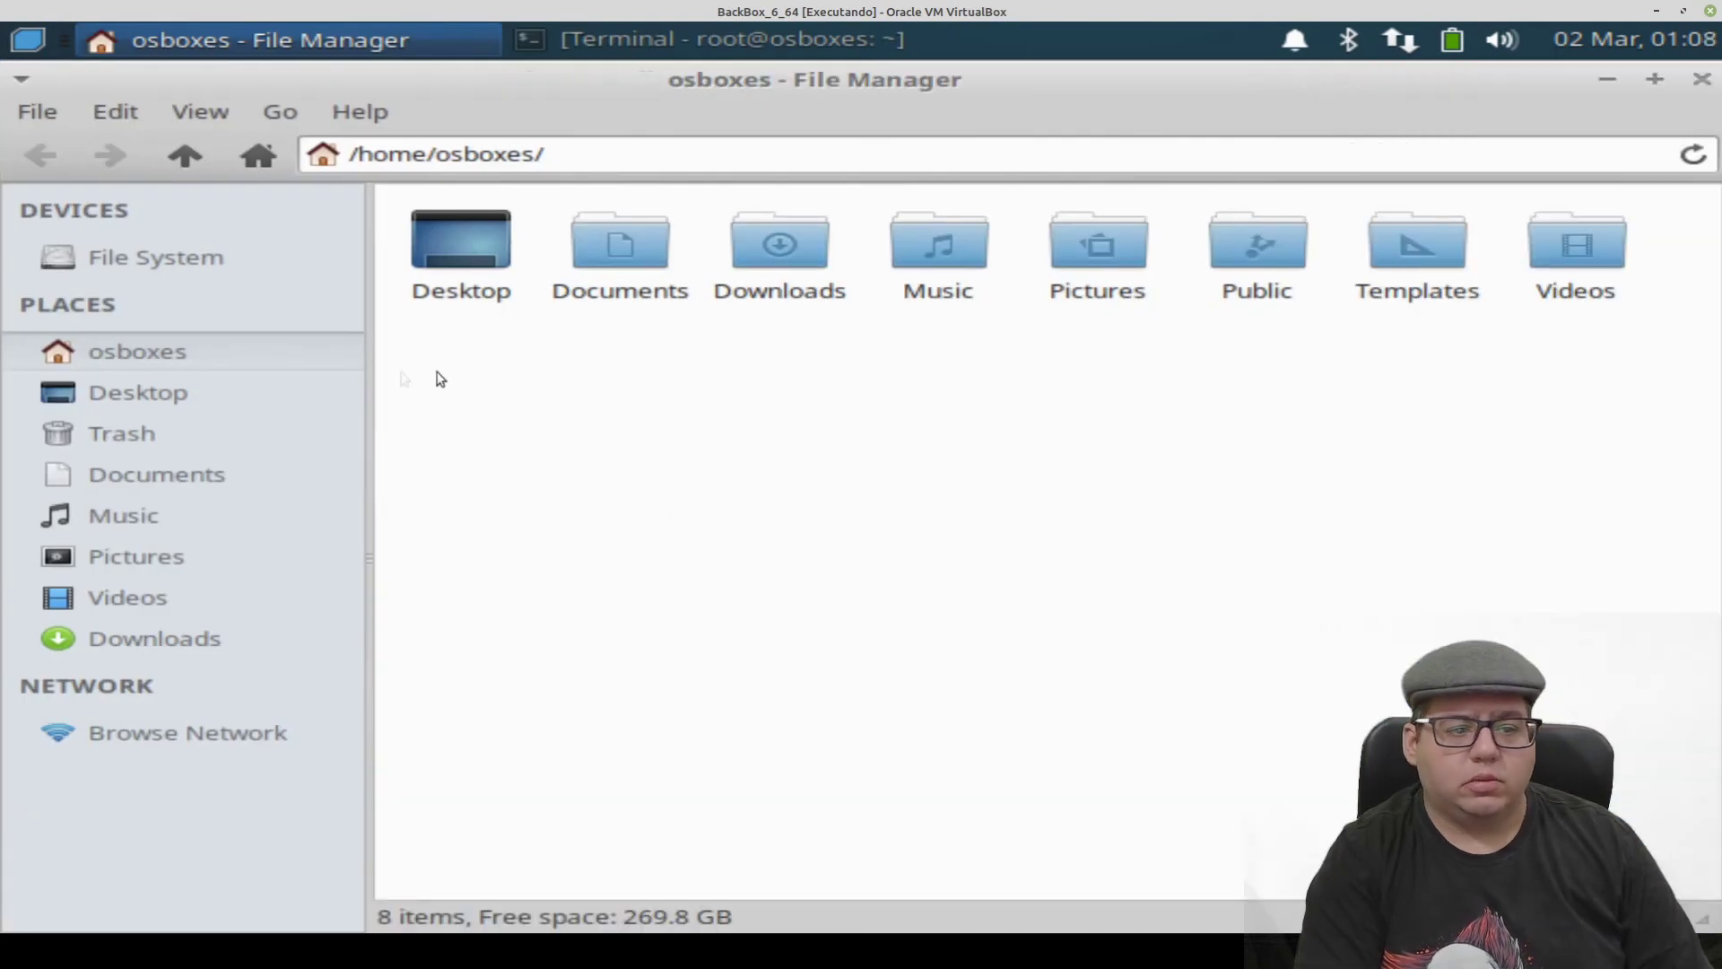
left_click(1701, 79)
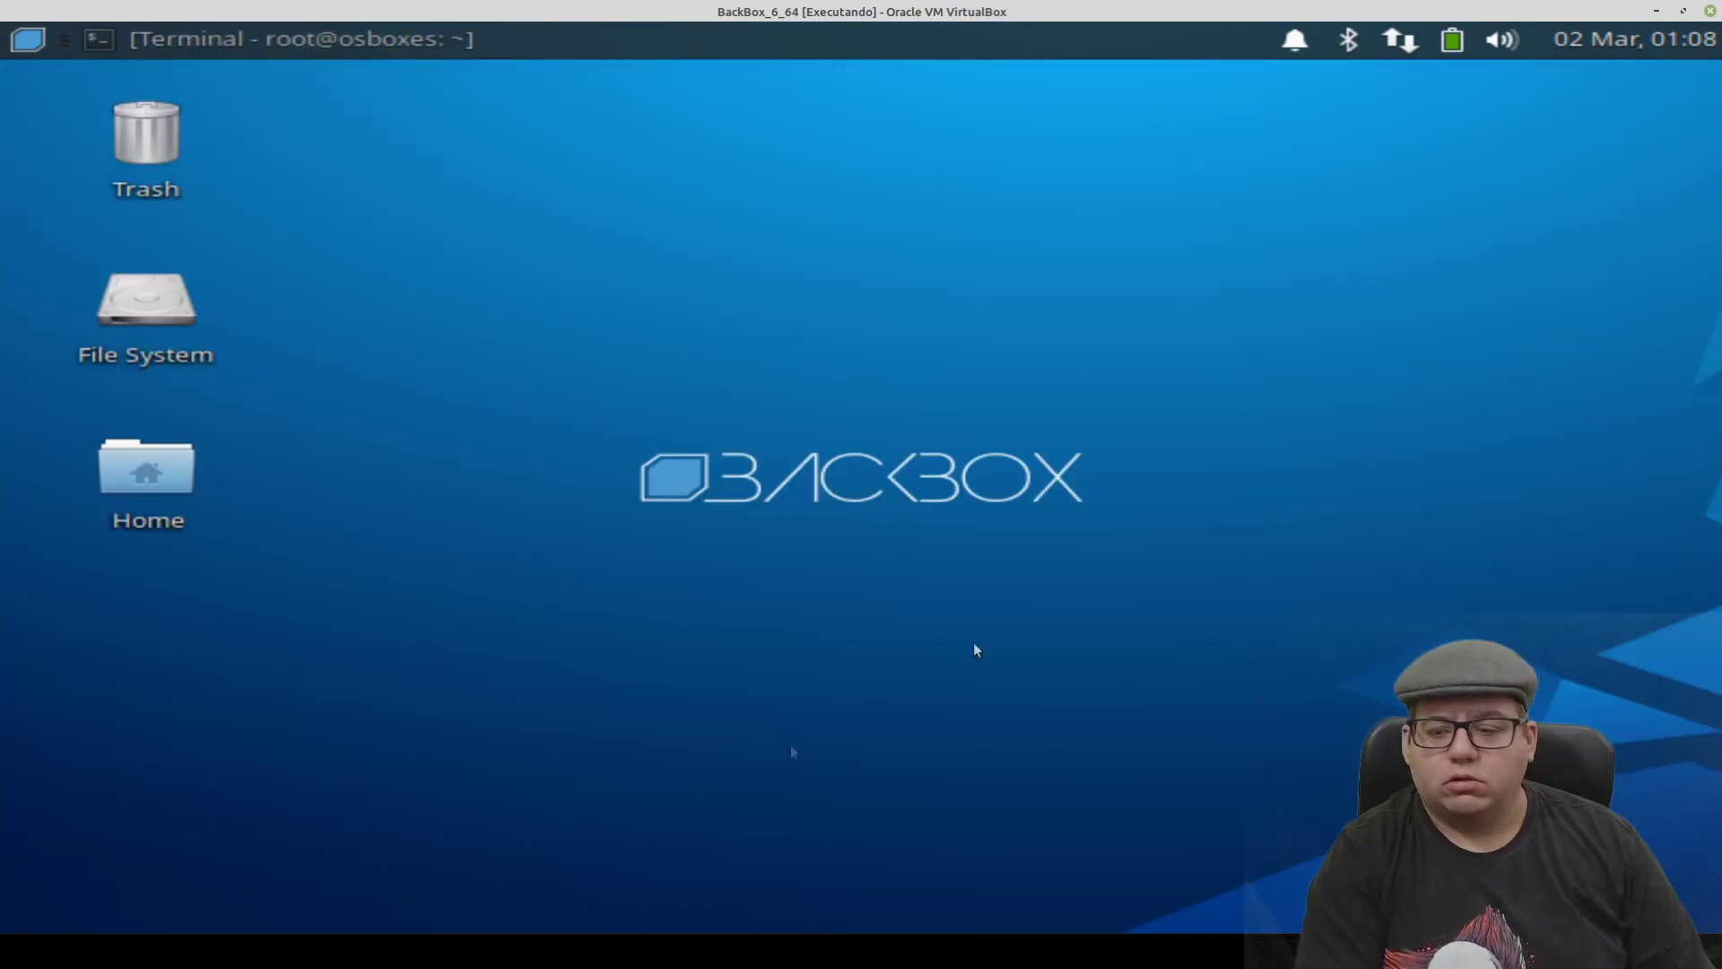
left_click(296, 39)
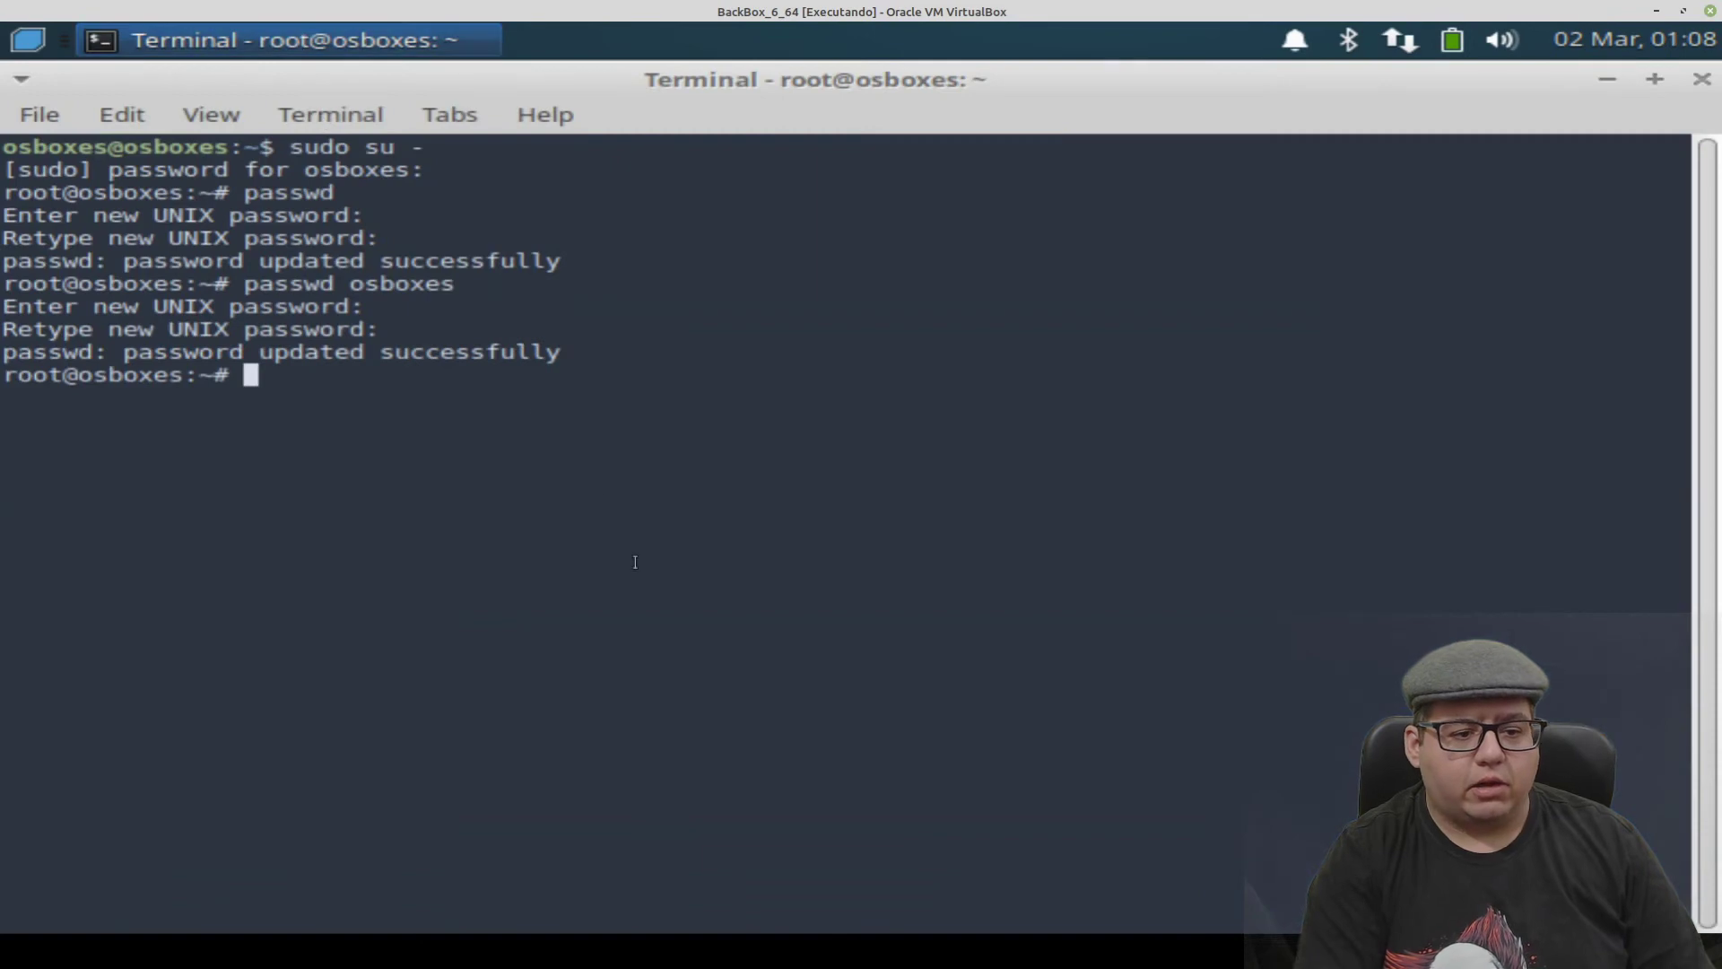
- Create the new user with adduser, fixing the stray space in the mistyped command
type("add ")
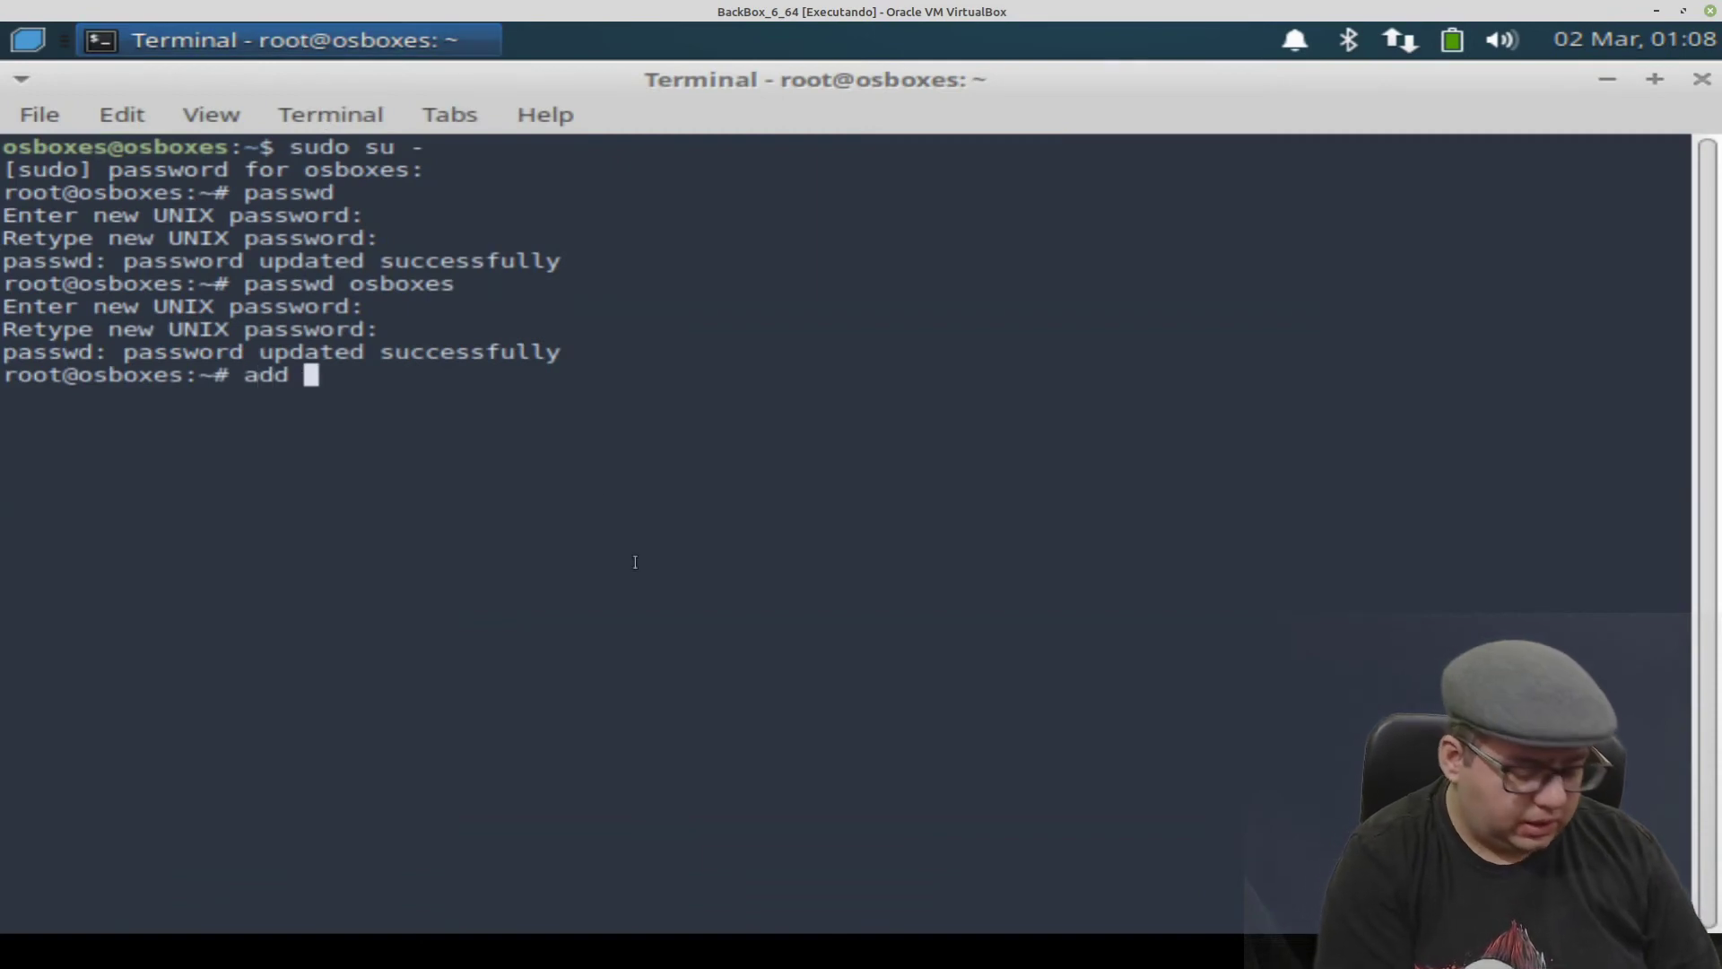
type("user ")
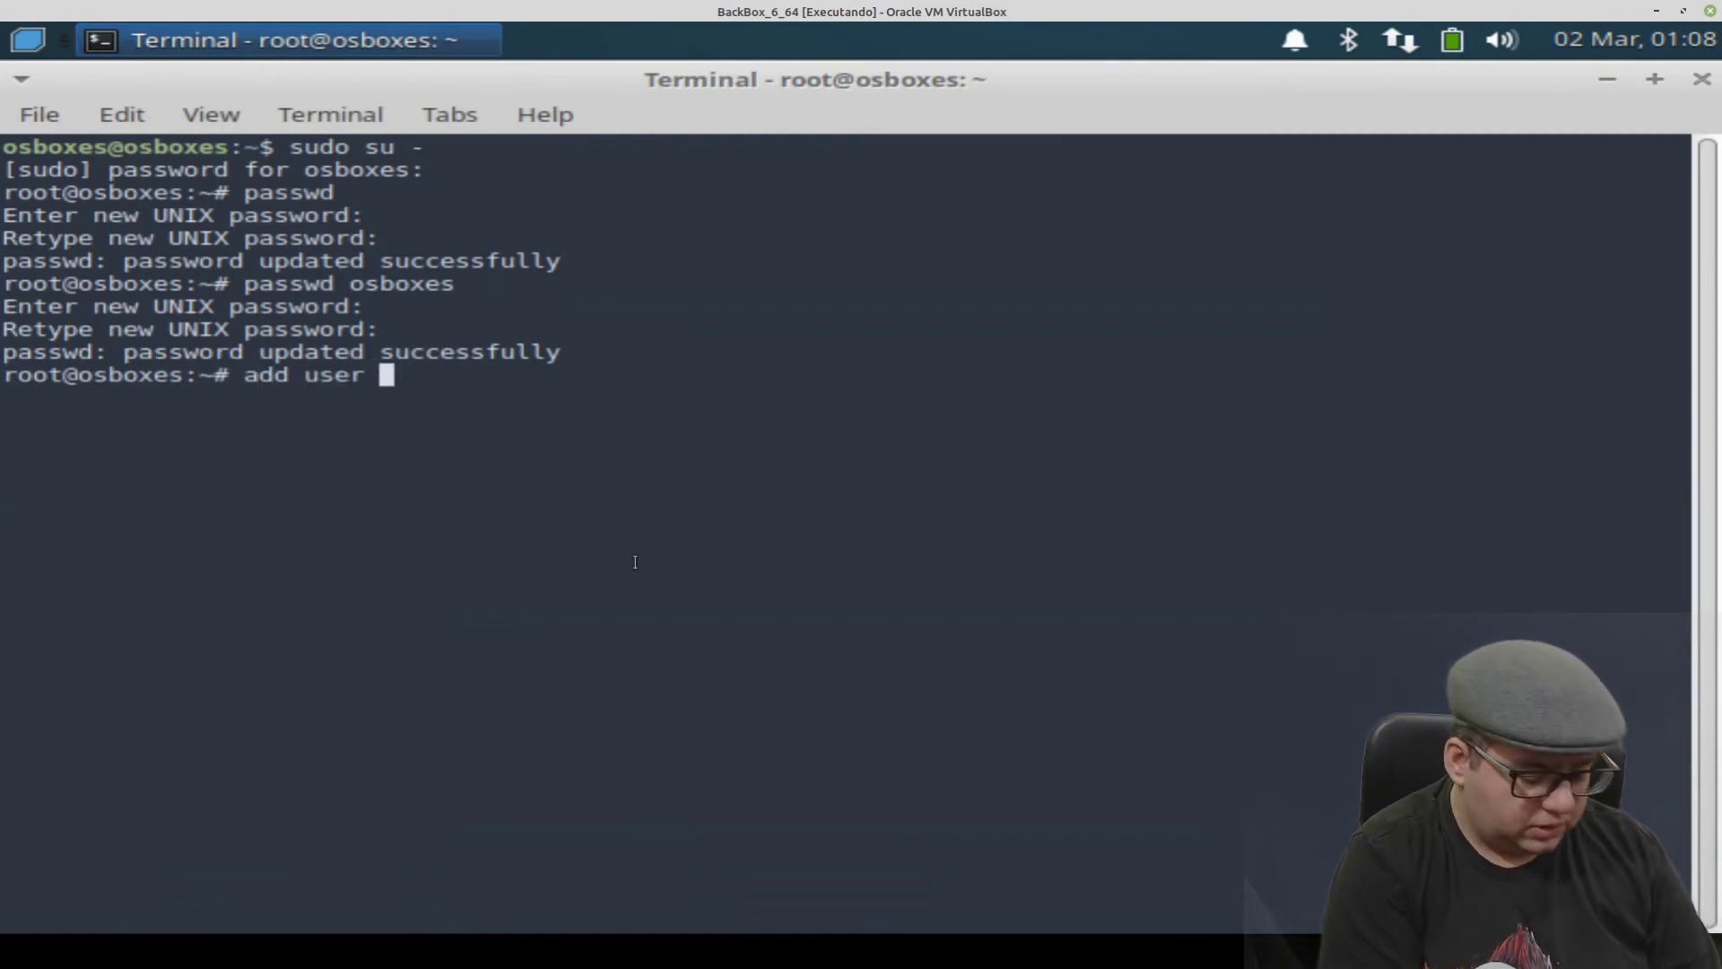
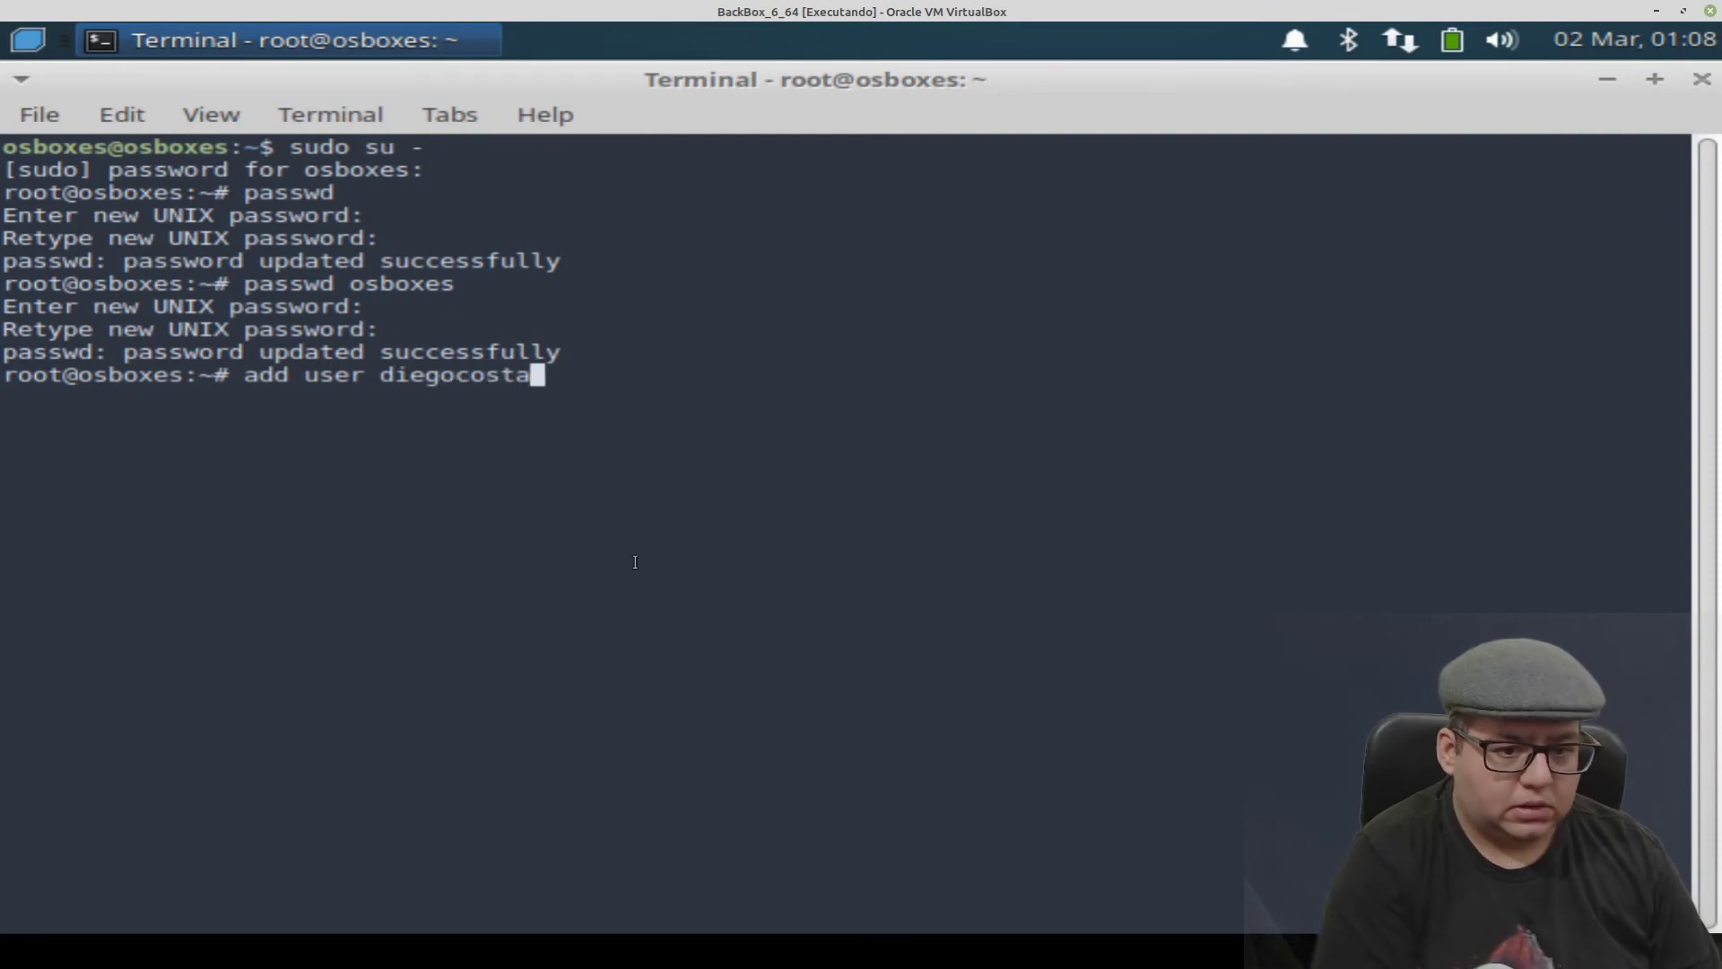
key("Return")
key("Up")
key("Left")
key("Left")
key("Left")
key("Left")
key("Left")
key("Left")
key("Left")
key("Left")
key("Left")
key("Left")
key("Left")
key("Left")
key("Left")
key("Left")
key("Left")
key("BackSpace")
key("Return")
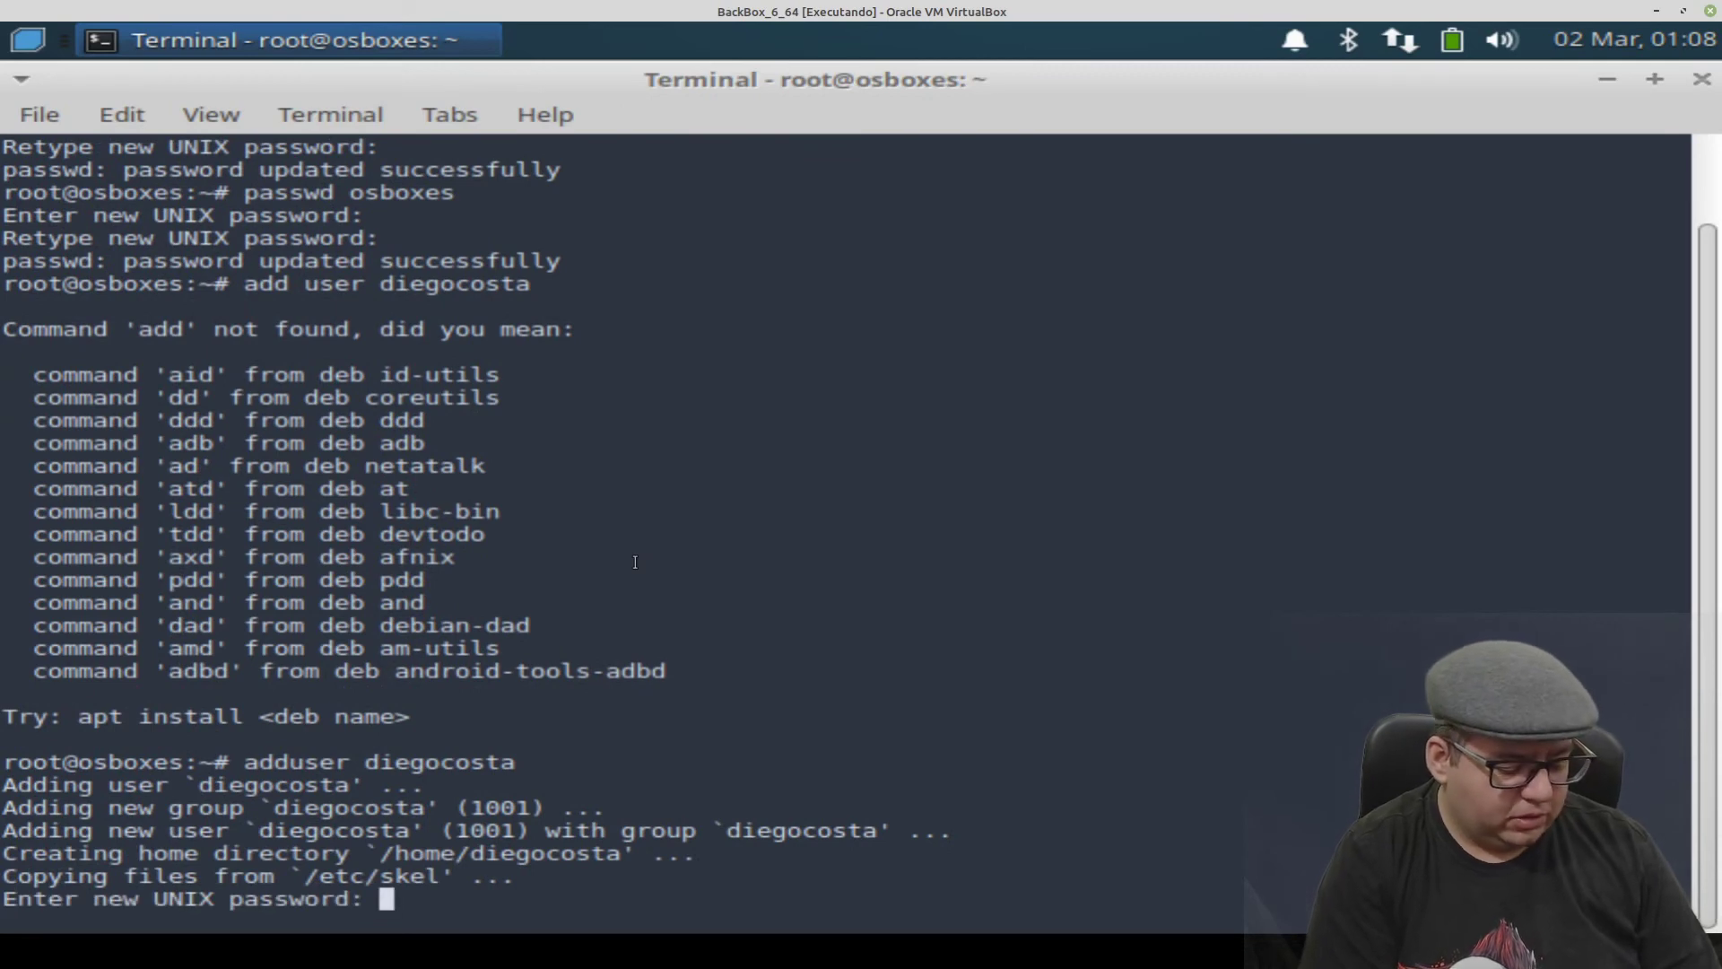
- Set the new user's password, answering y to retry after the mismatch
key("Return")
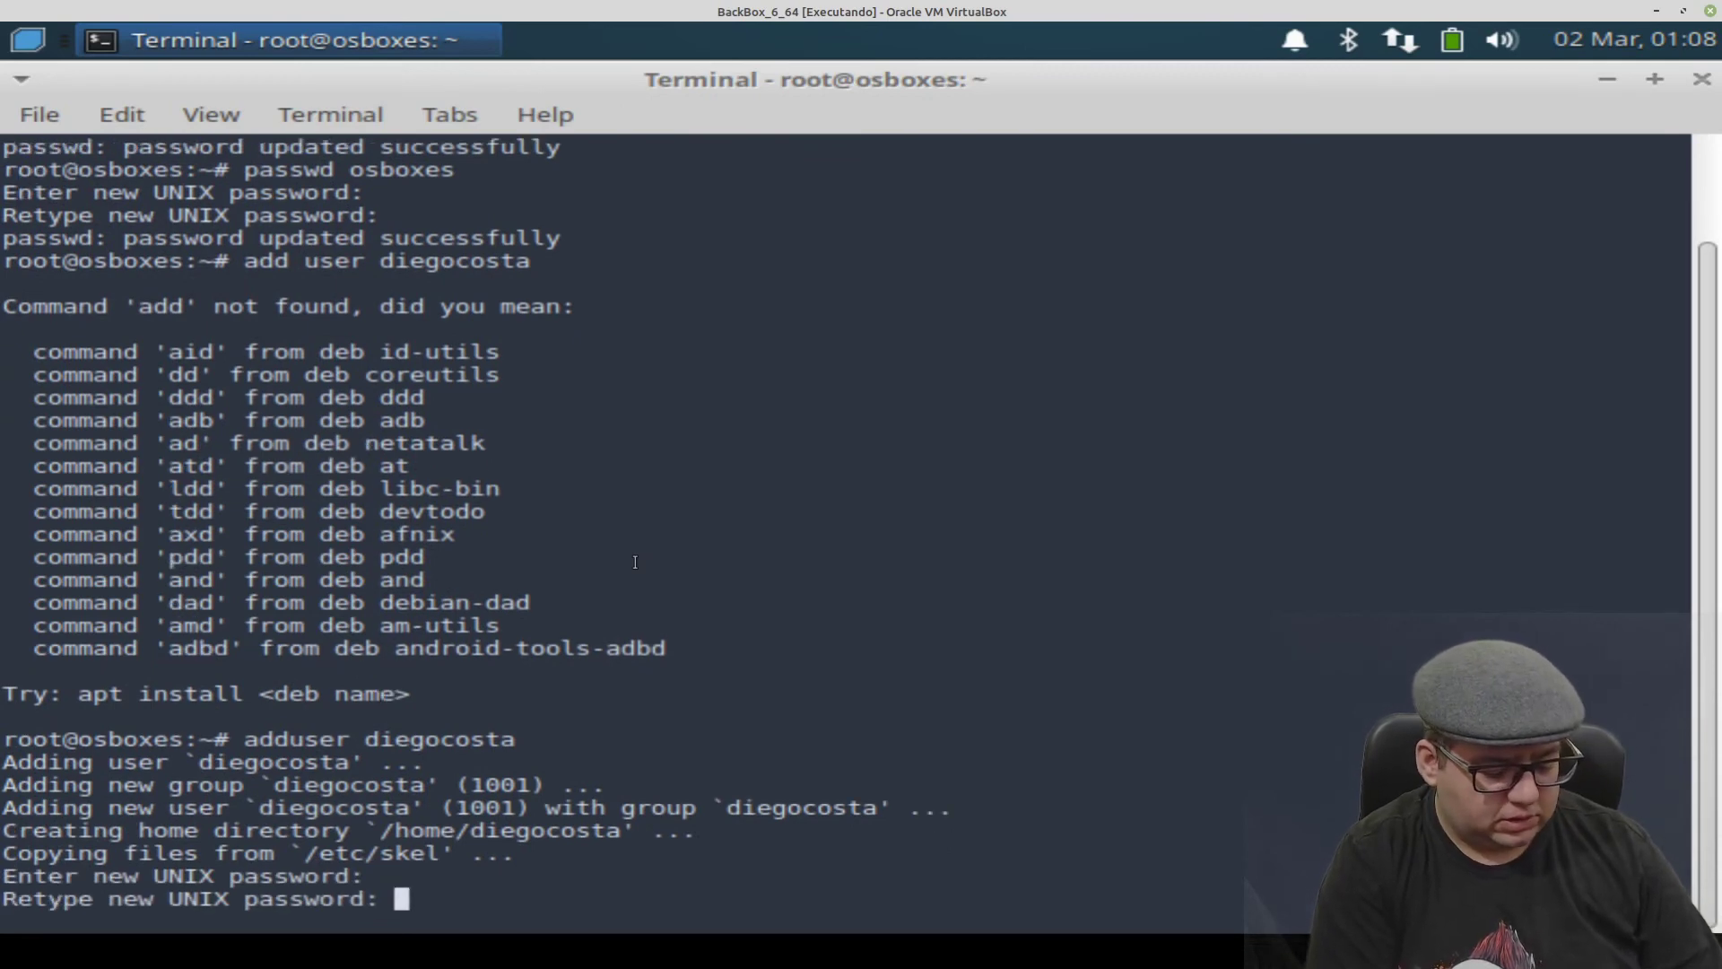
key("Return")
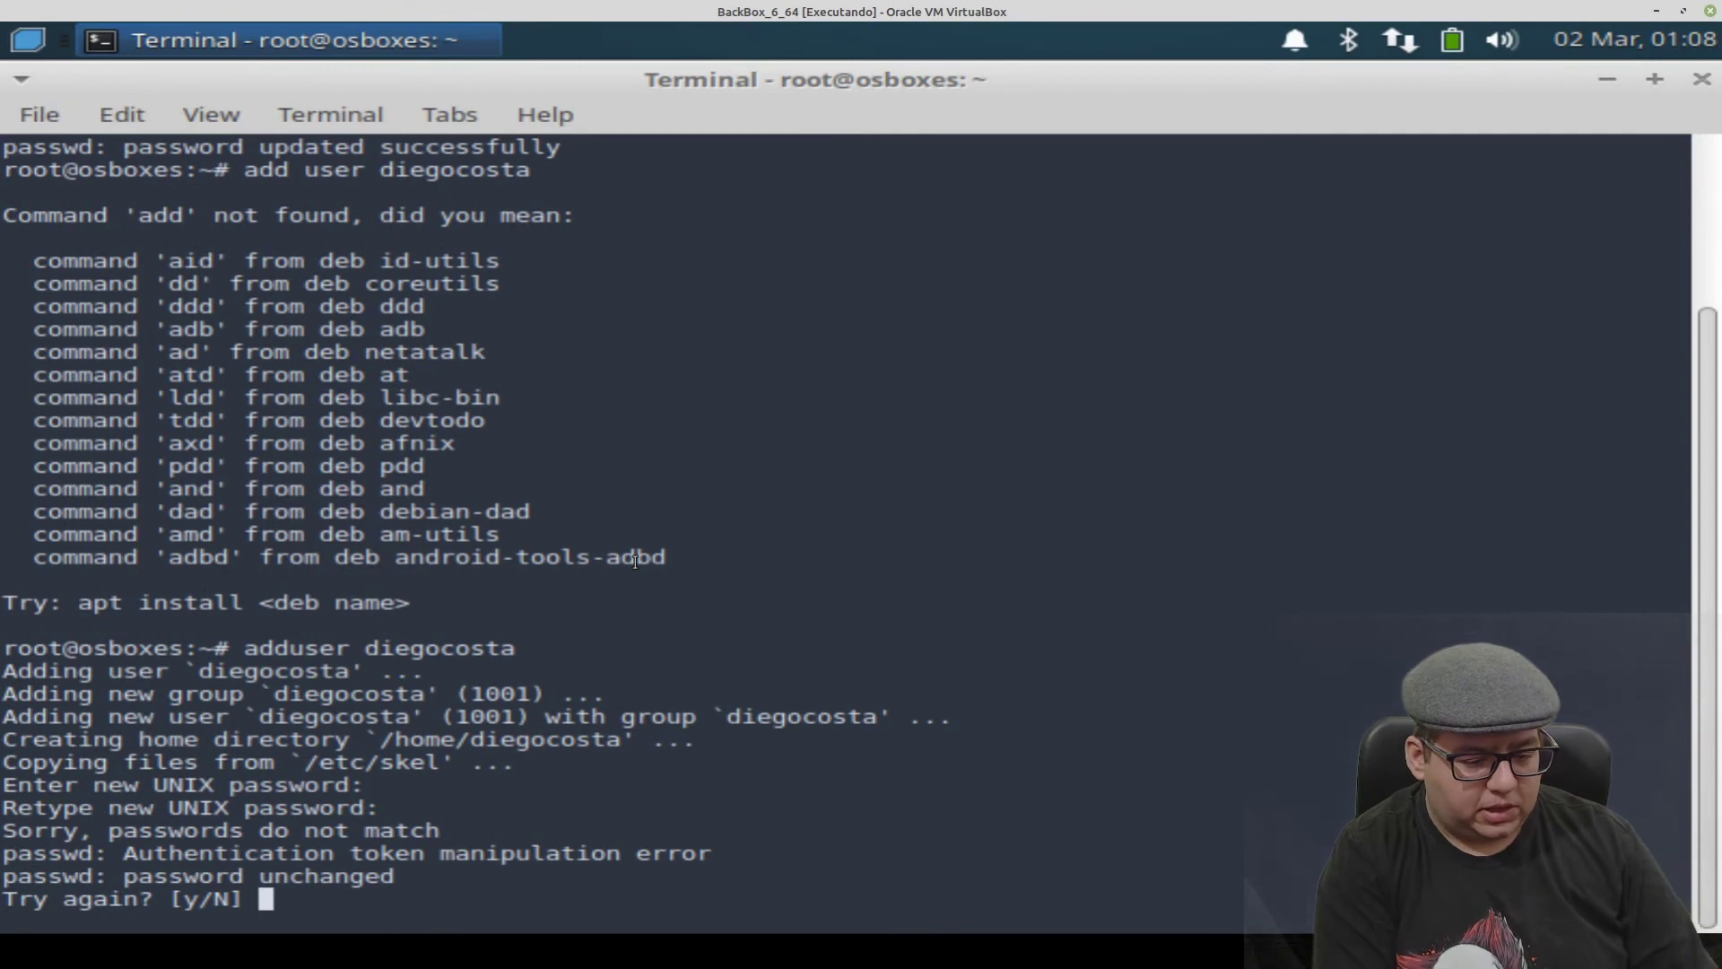
type("y")
key("Return")
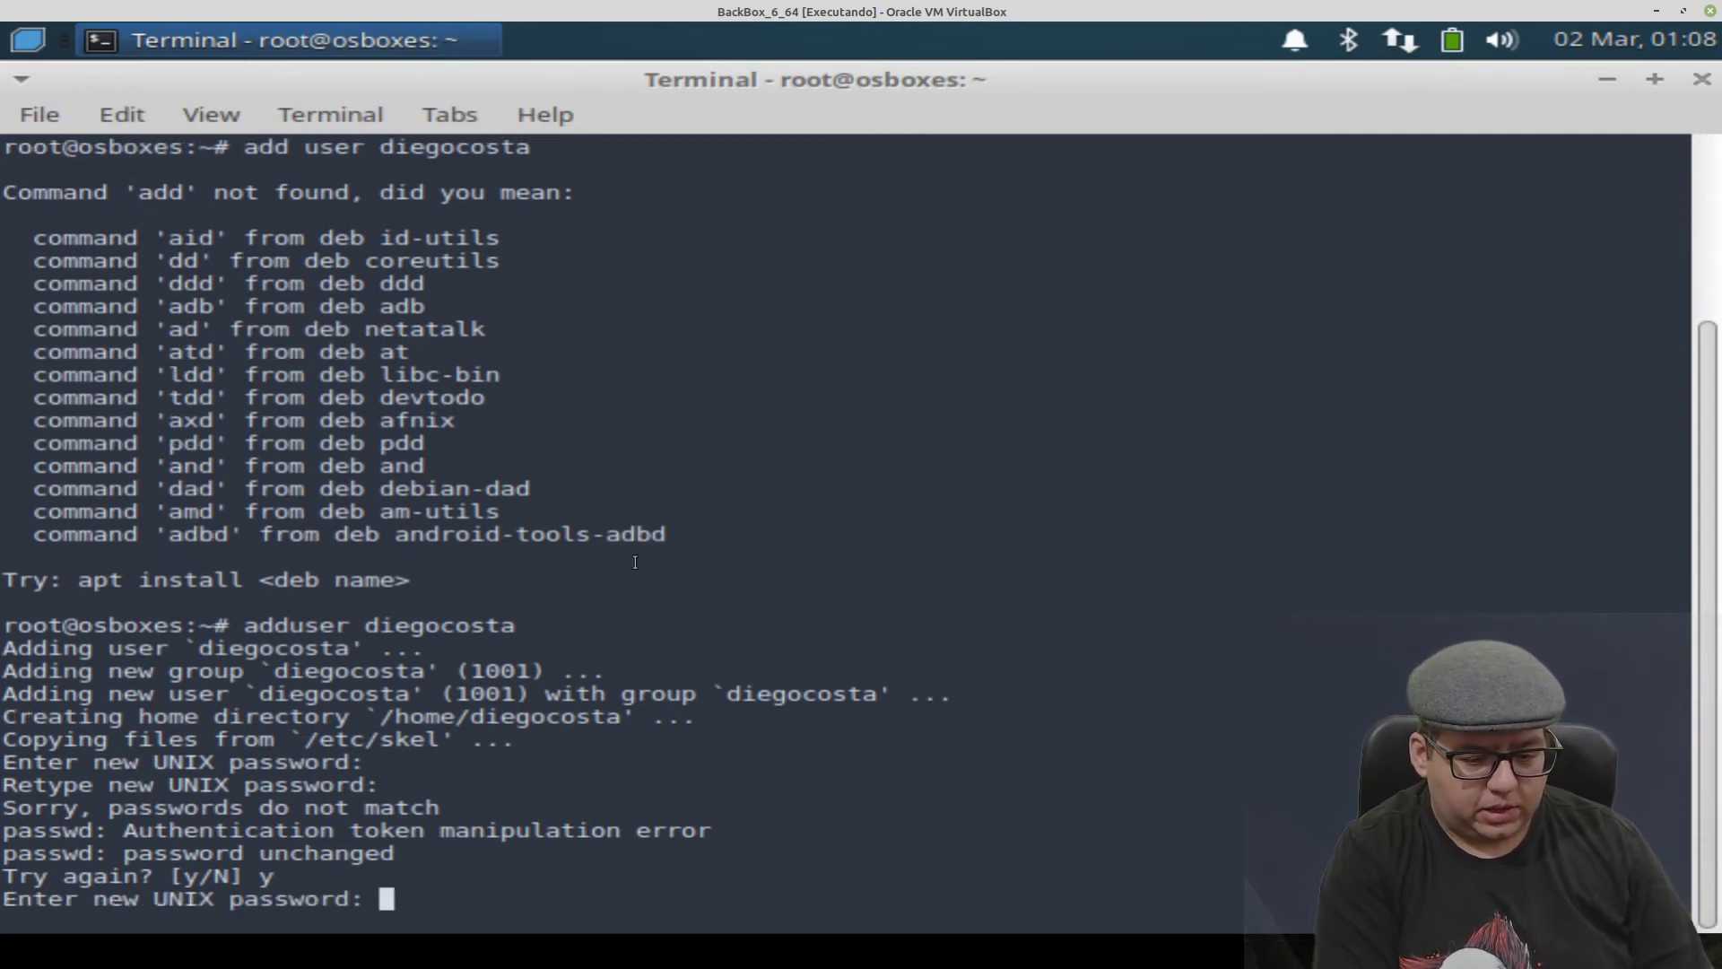
key("Return")
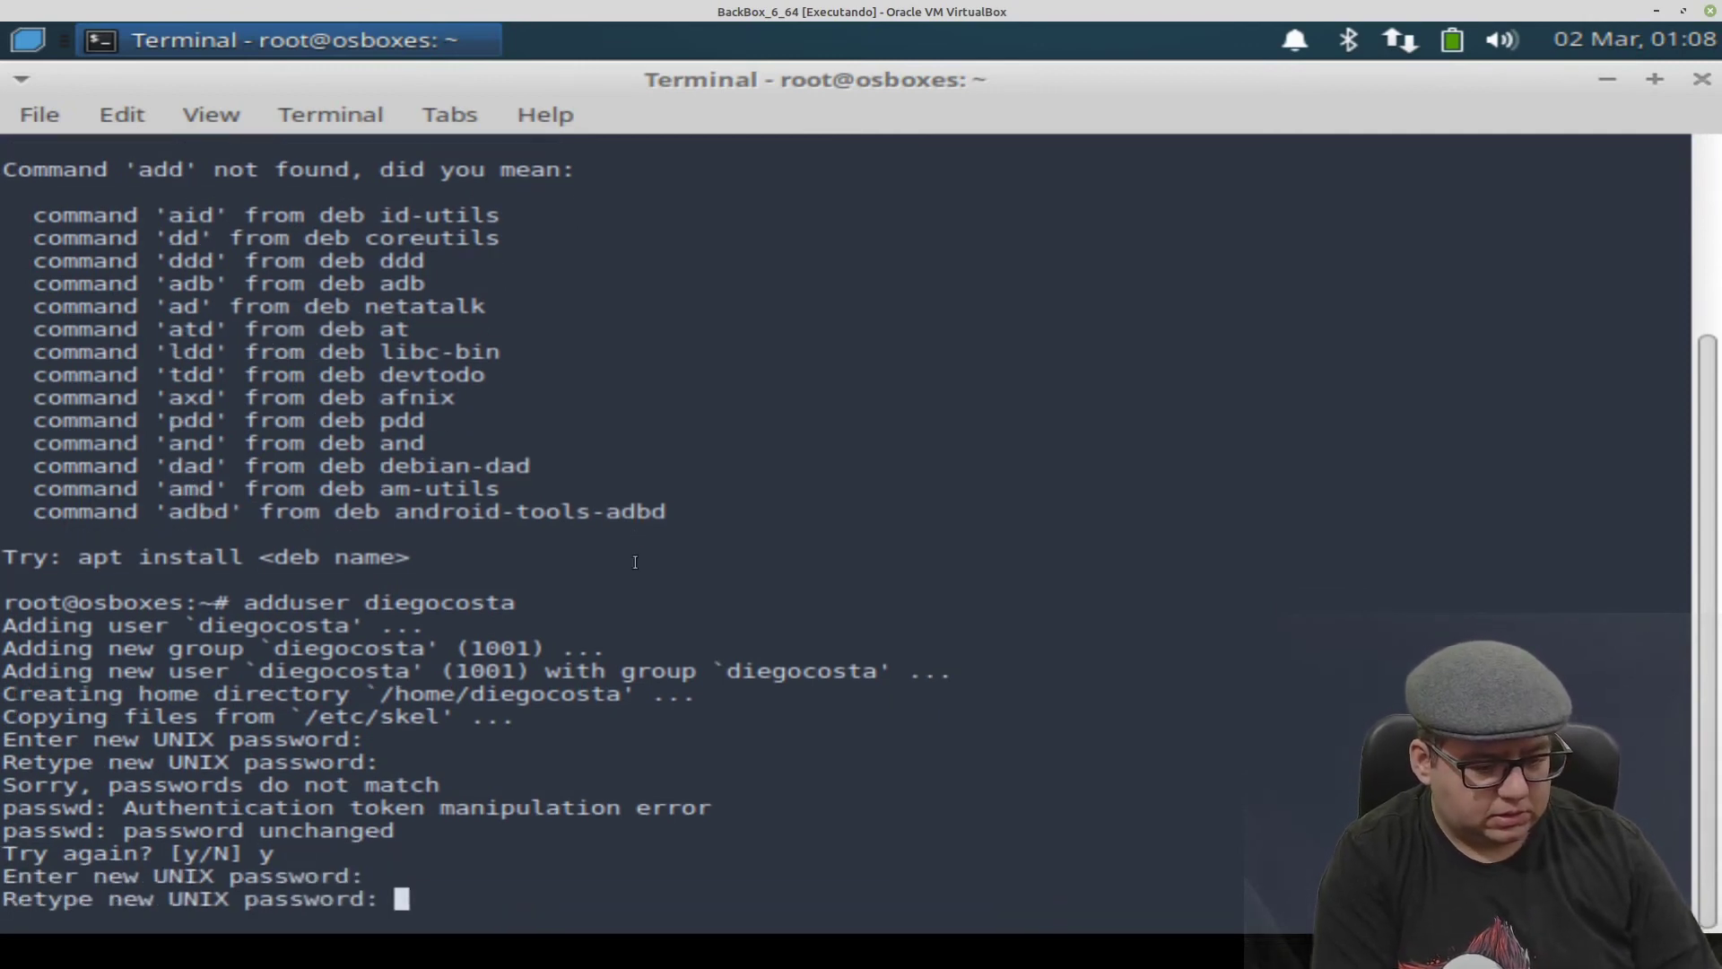
key("Return")
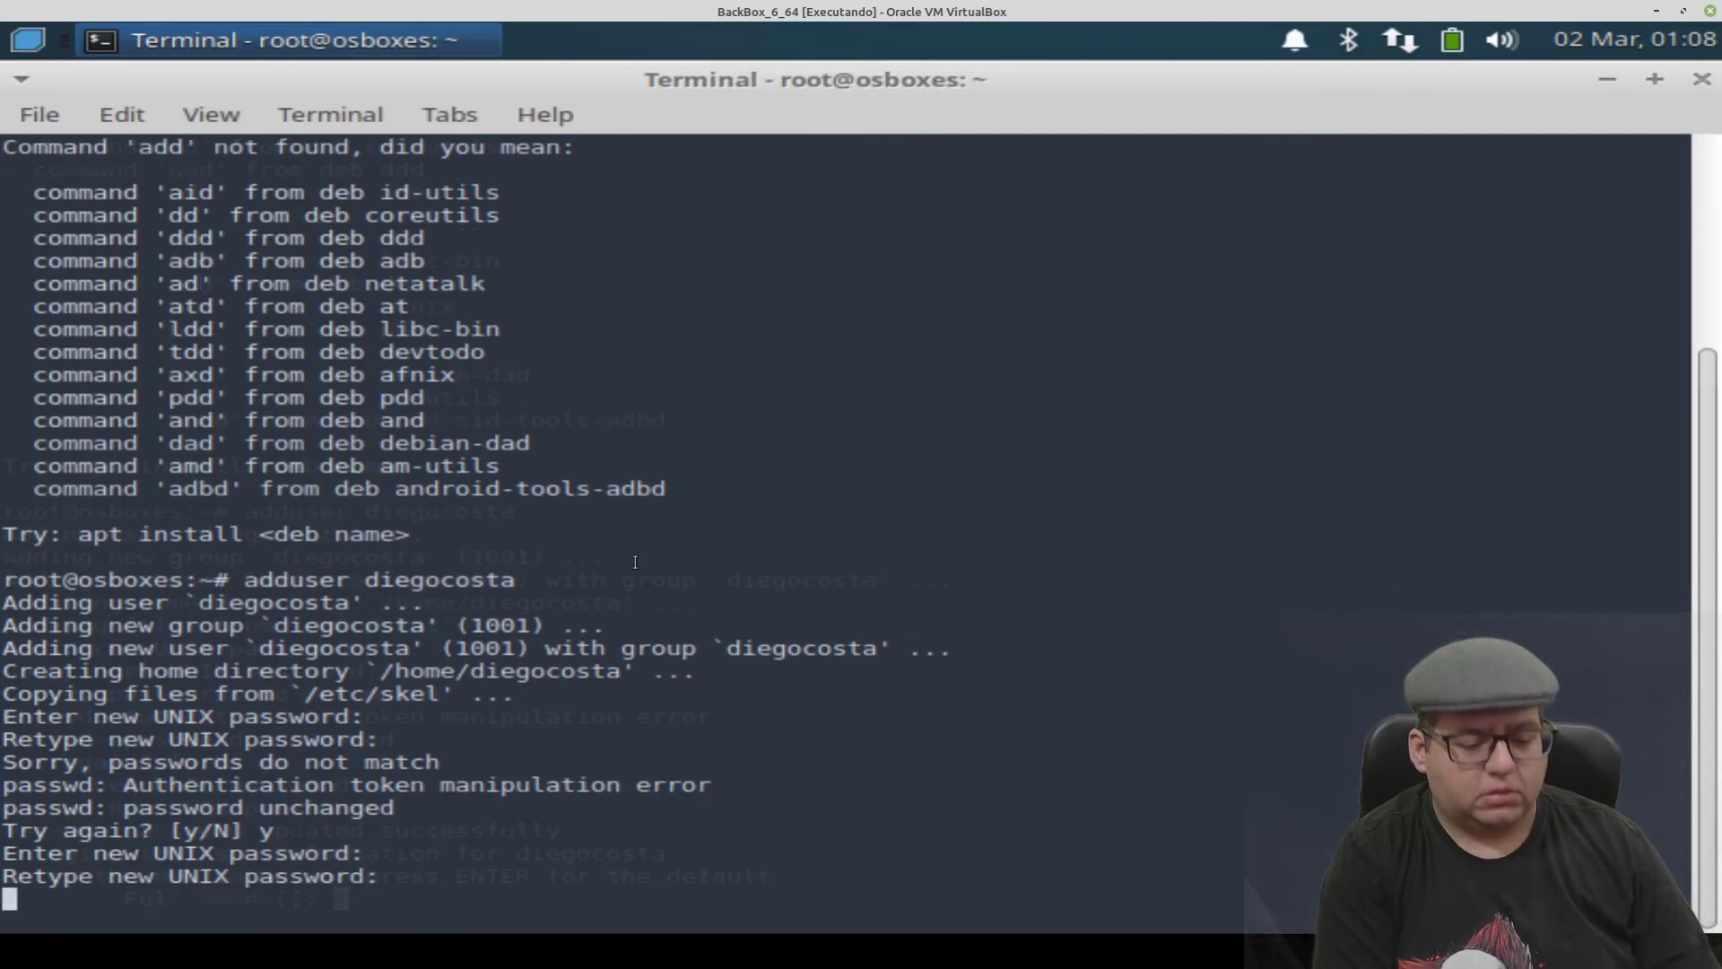
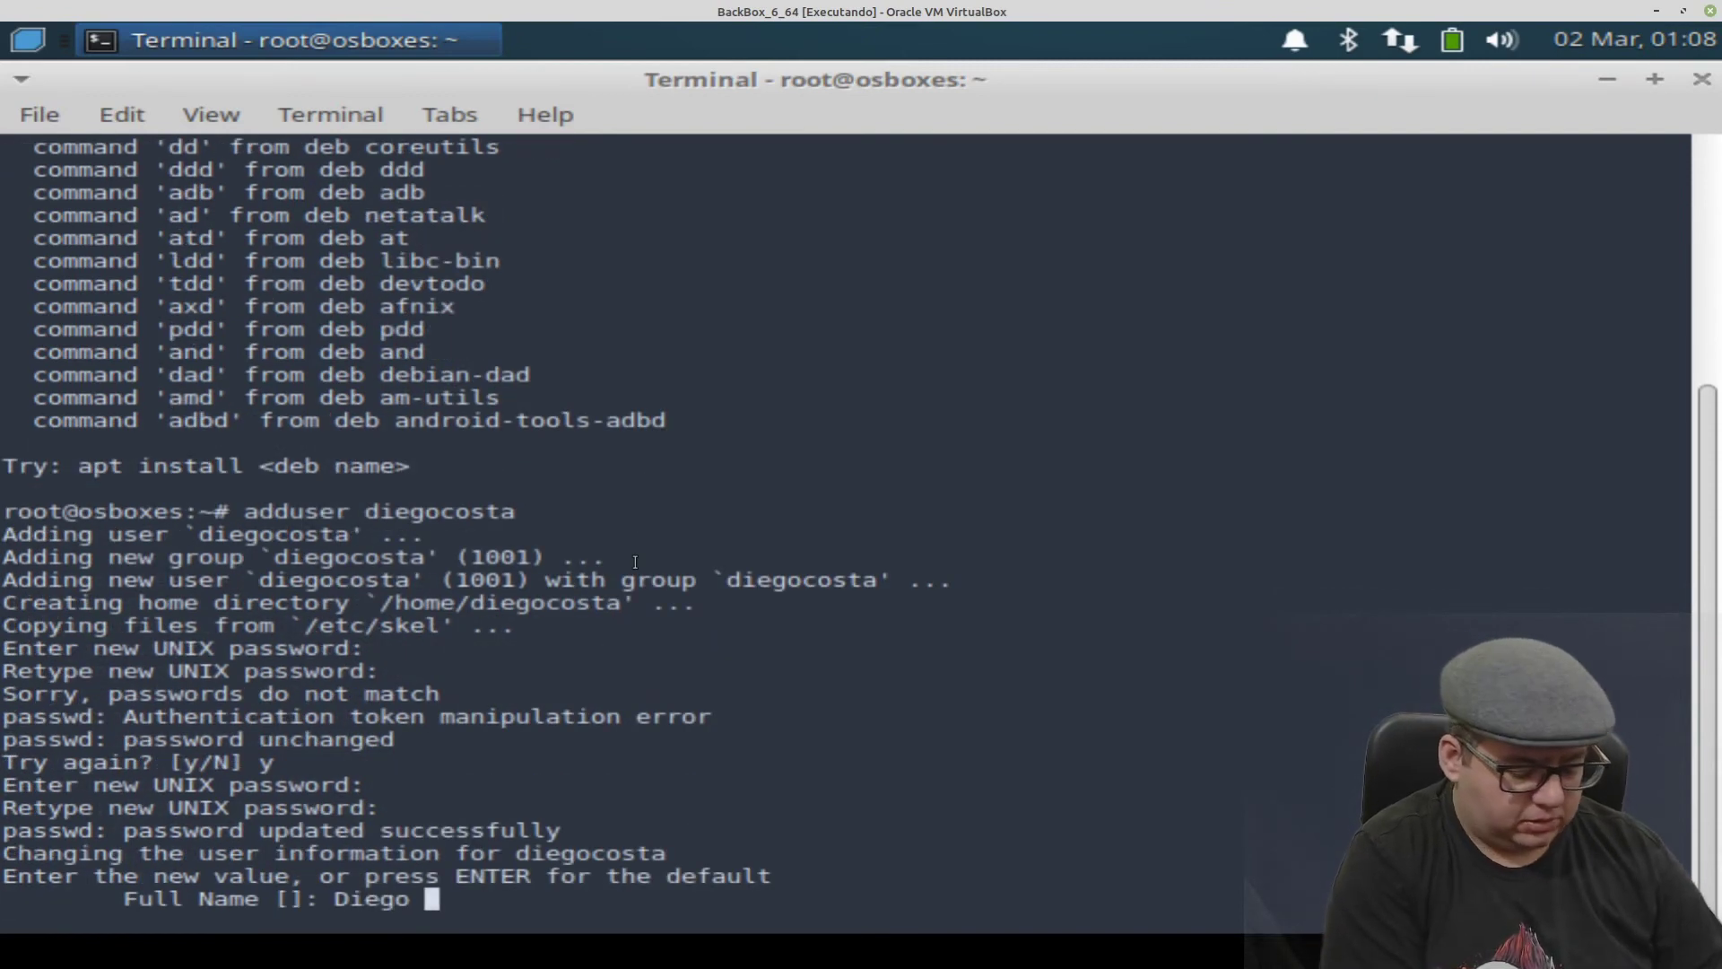
- Enter the user's full name, leave other details empty and confirm with y
key("Return")
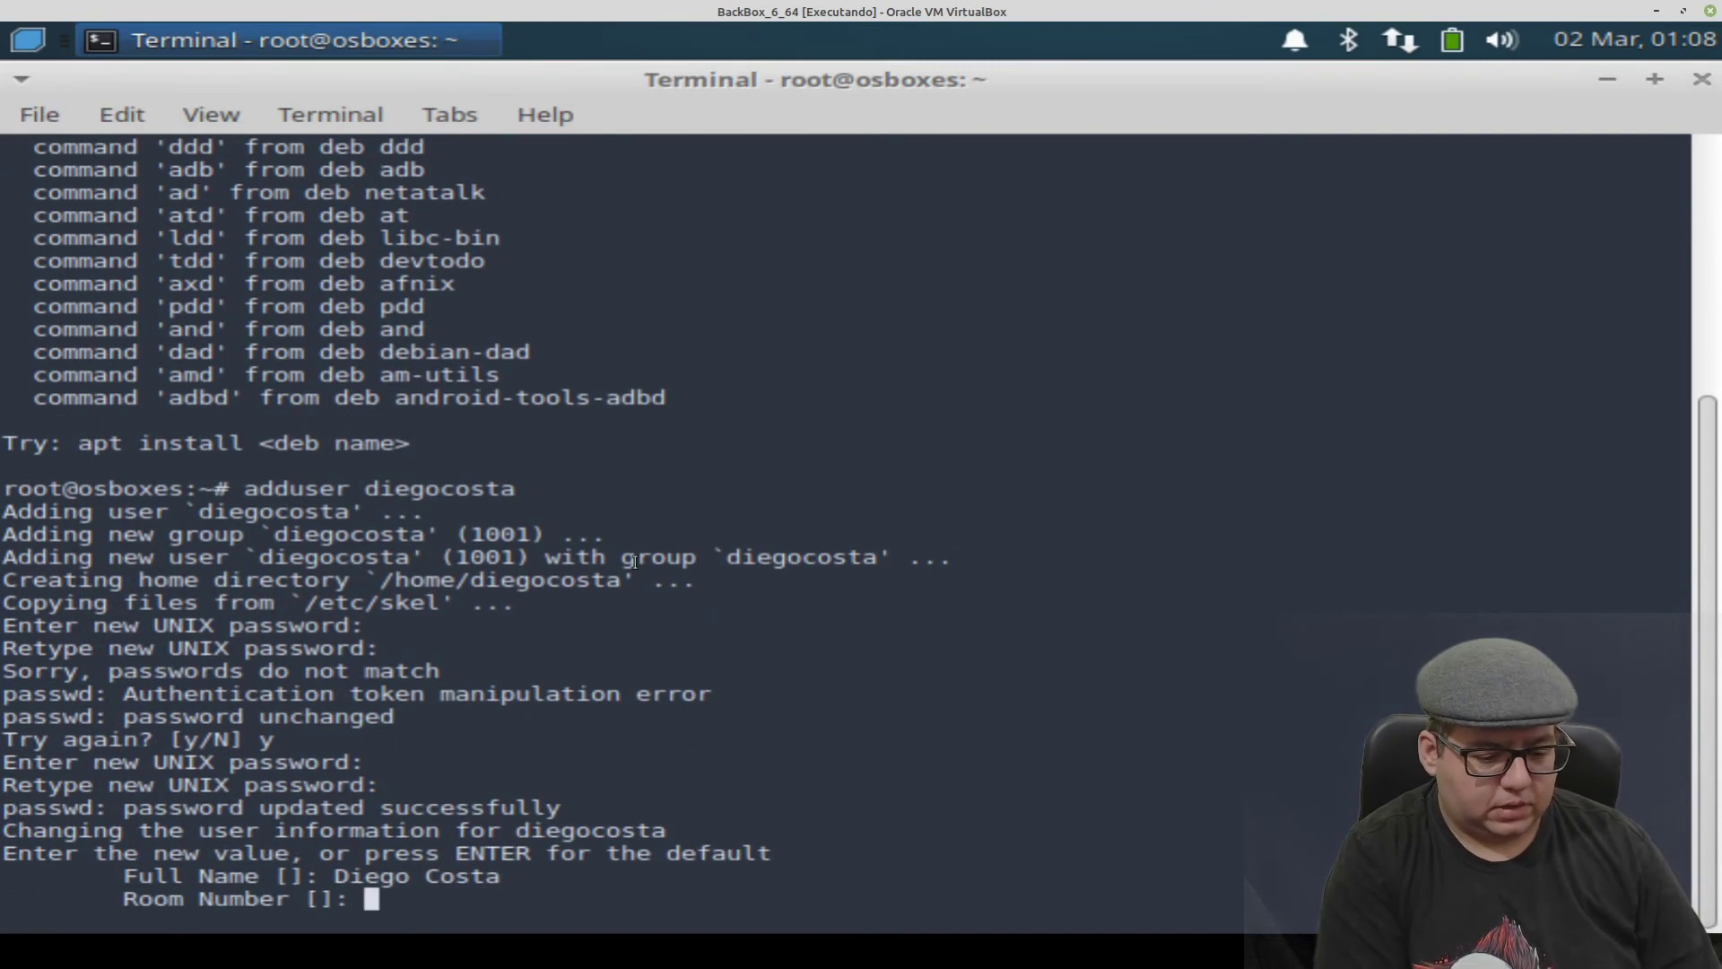
key("Return")
key("Return")
key("Return")
key("Return")
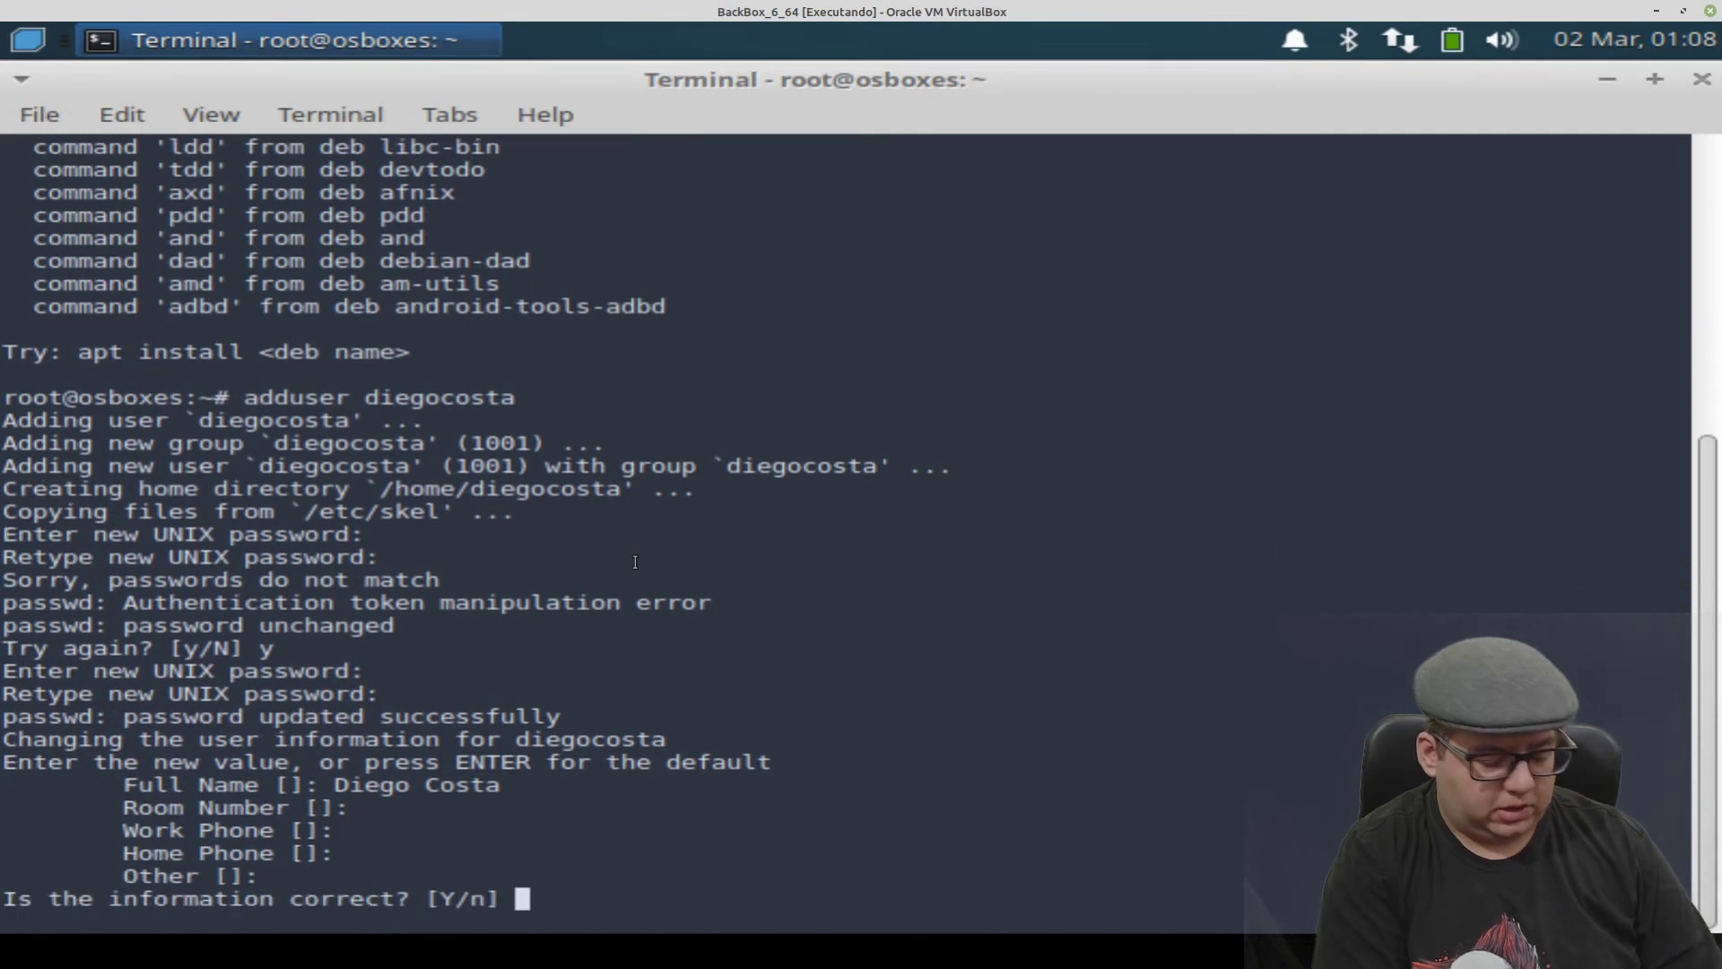
type("y")
key("Return")
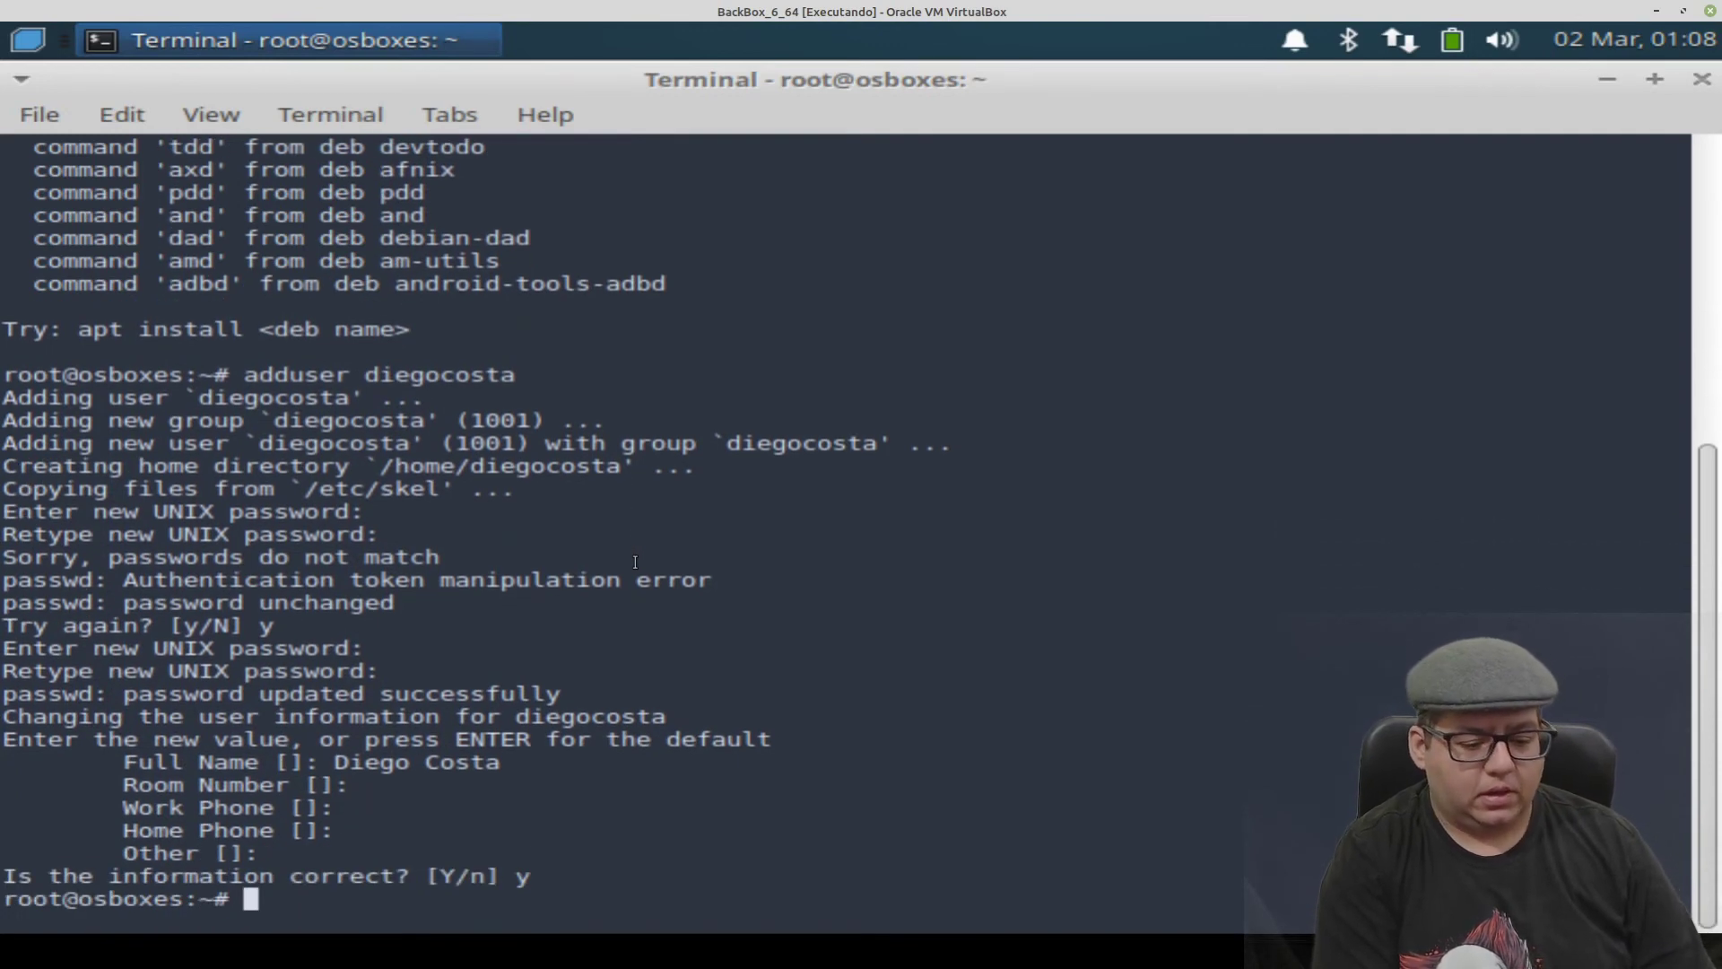
type("reboot")
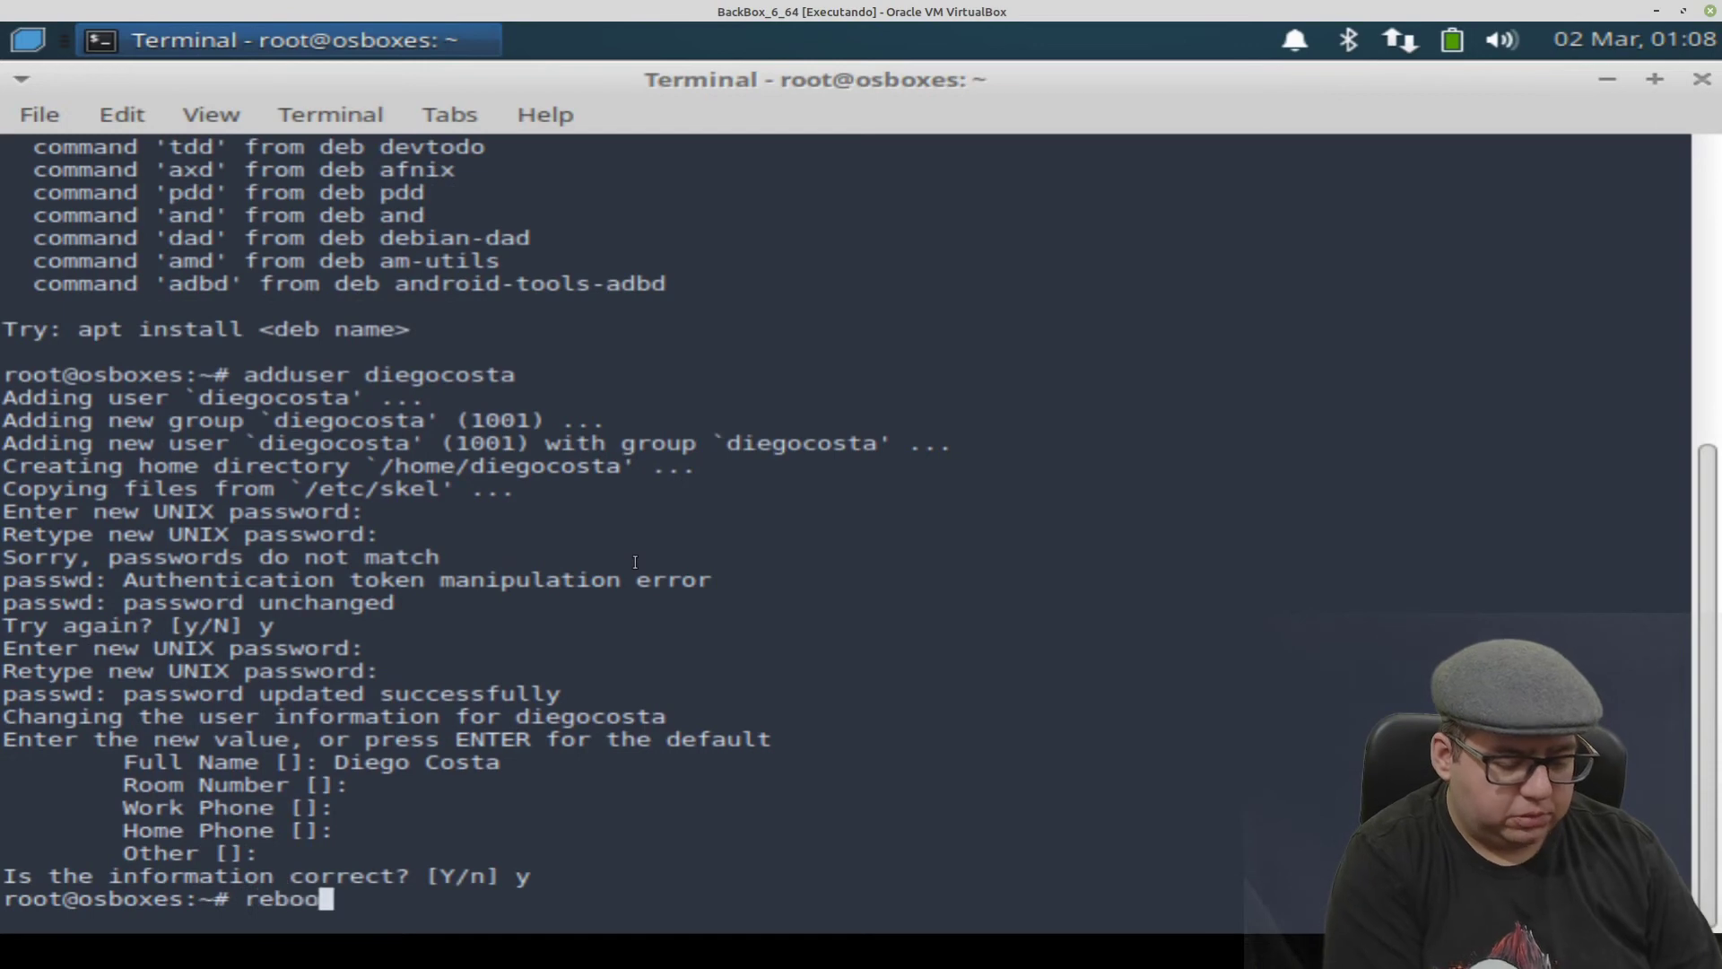
key("BackSpace")
key("BackSpace")
key("BackSpace")
key("BackSpace")
key("BackSpace")
key("BackSpace")
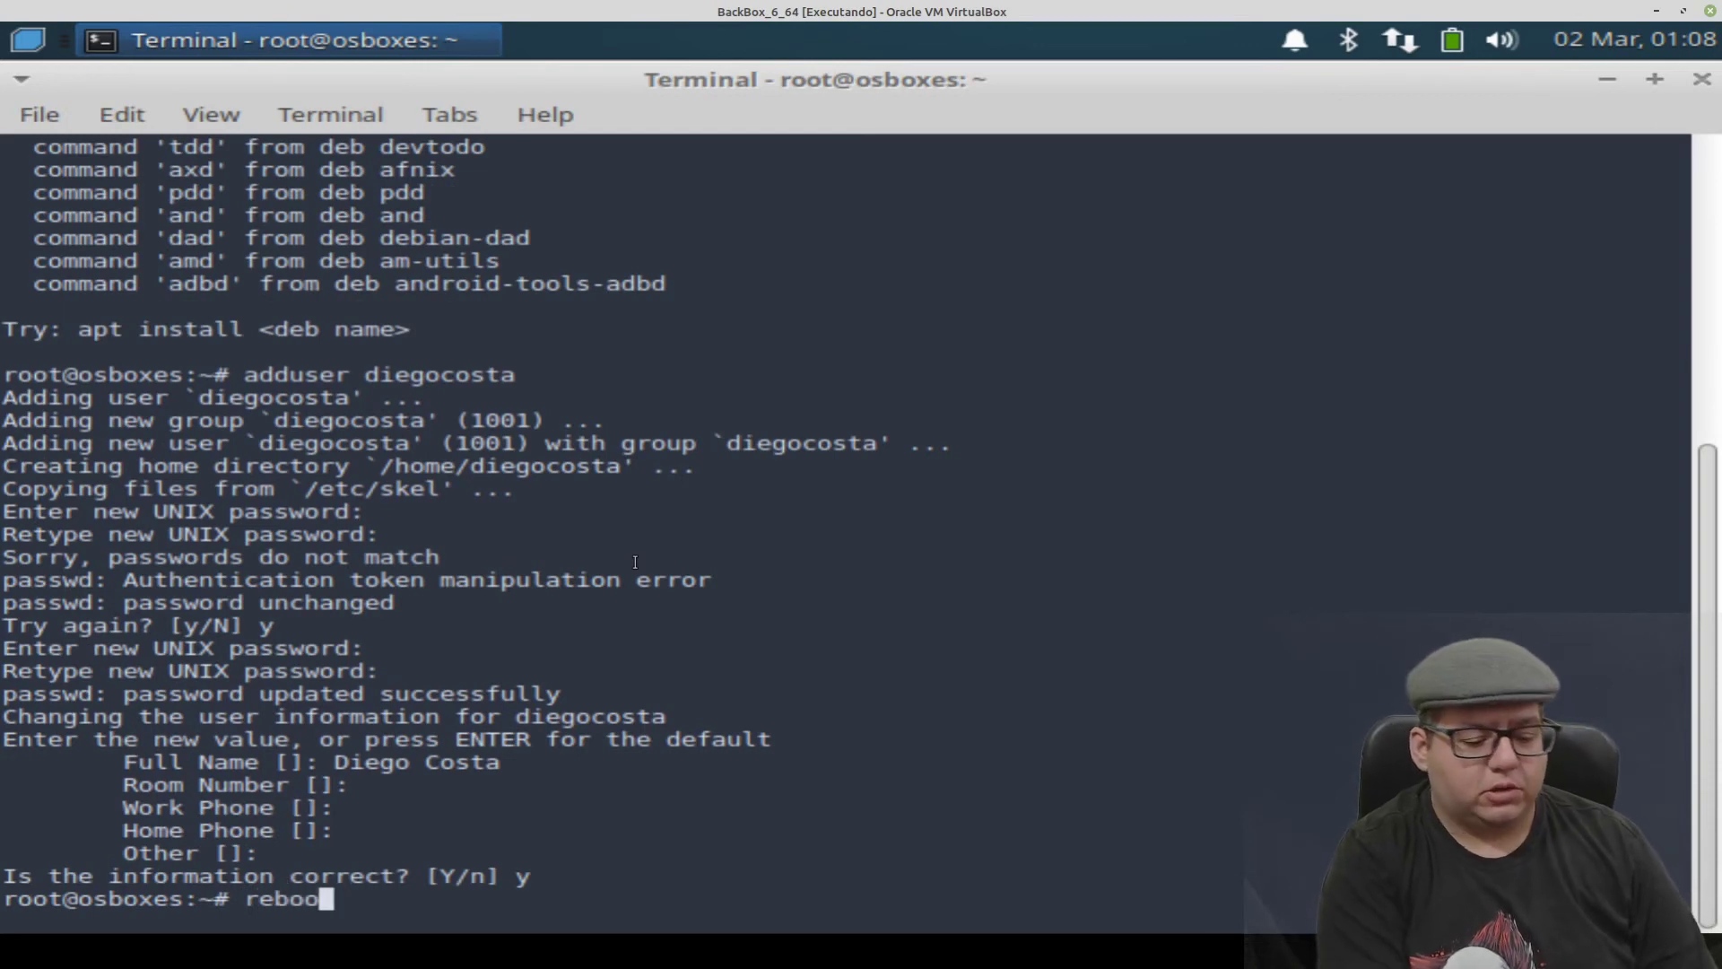
- Log out of the current session and sign in as the newly created user with its password
left_click(1590, 51)
left_click(660, 395)
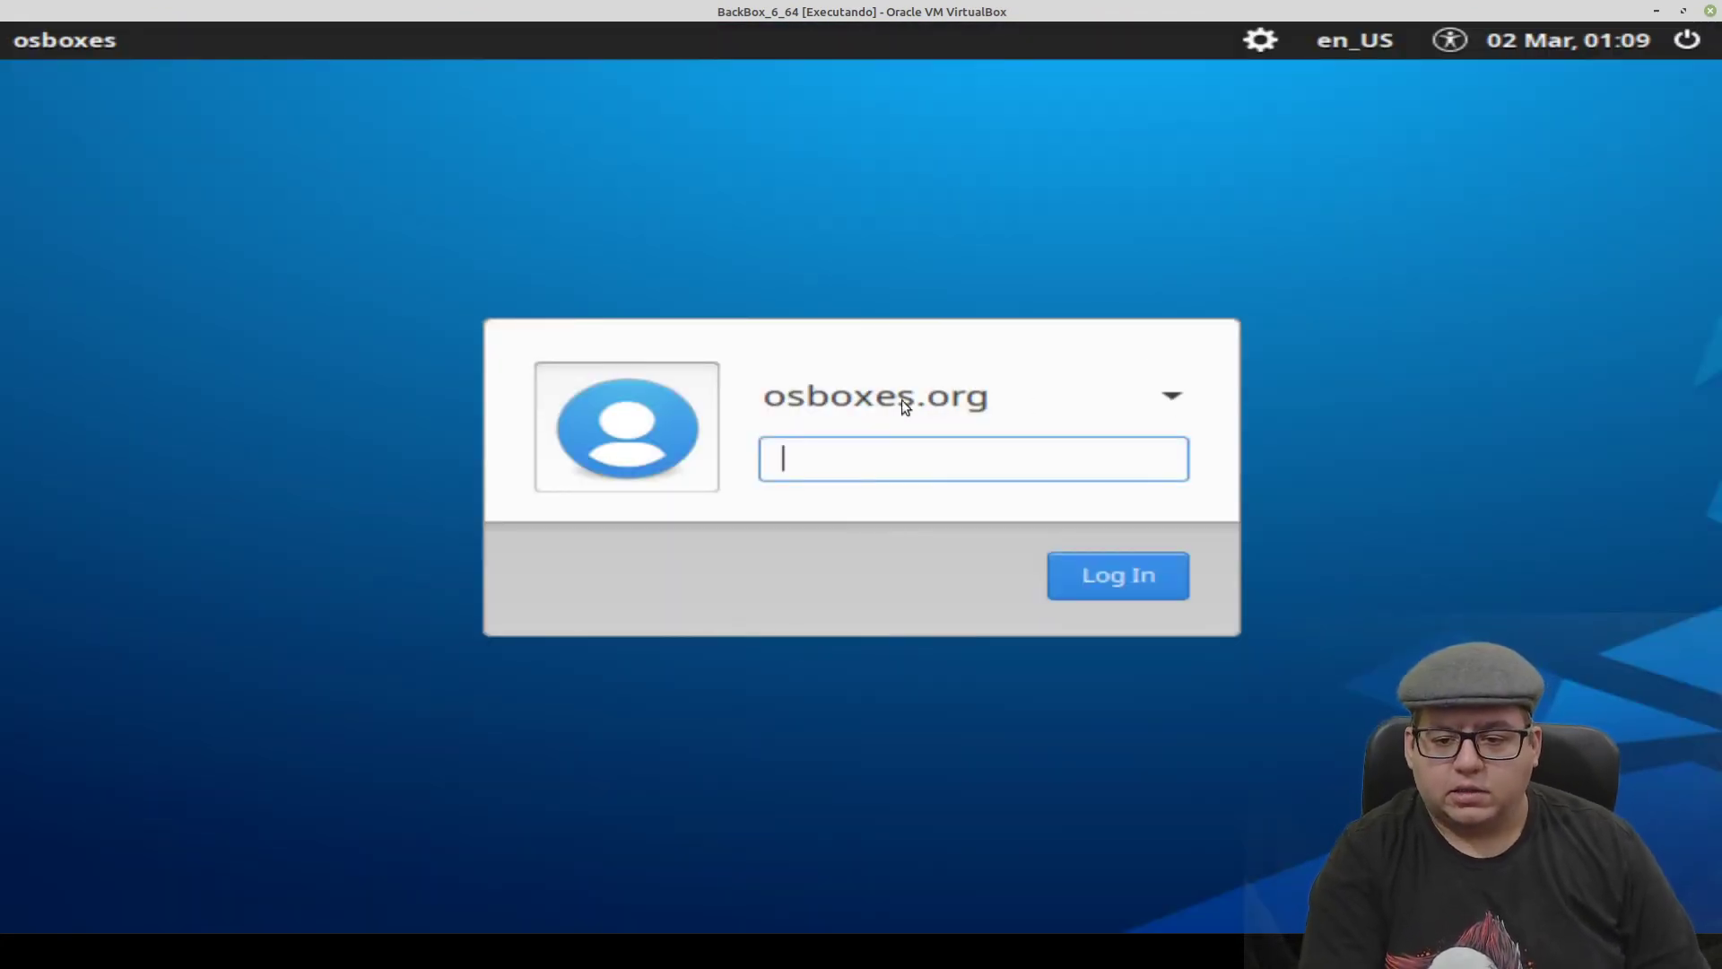
left_click(924, 397)
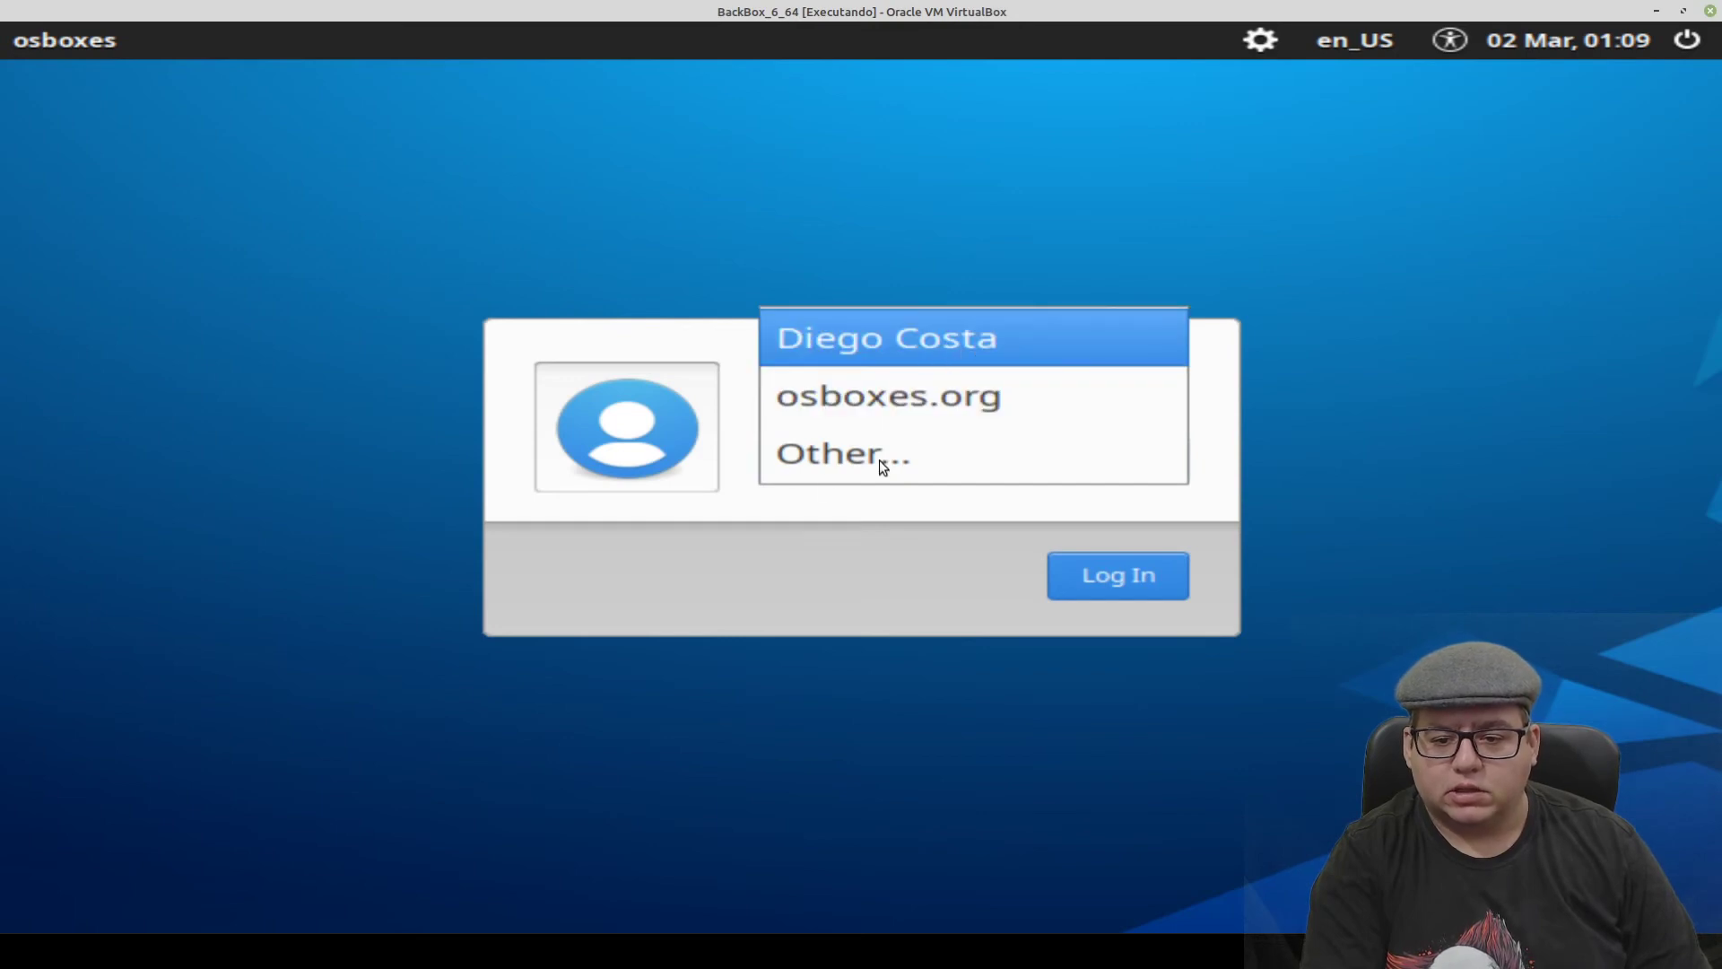
left_click(823, 359)
type("*****")
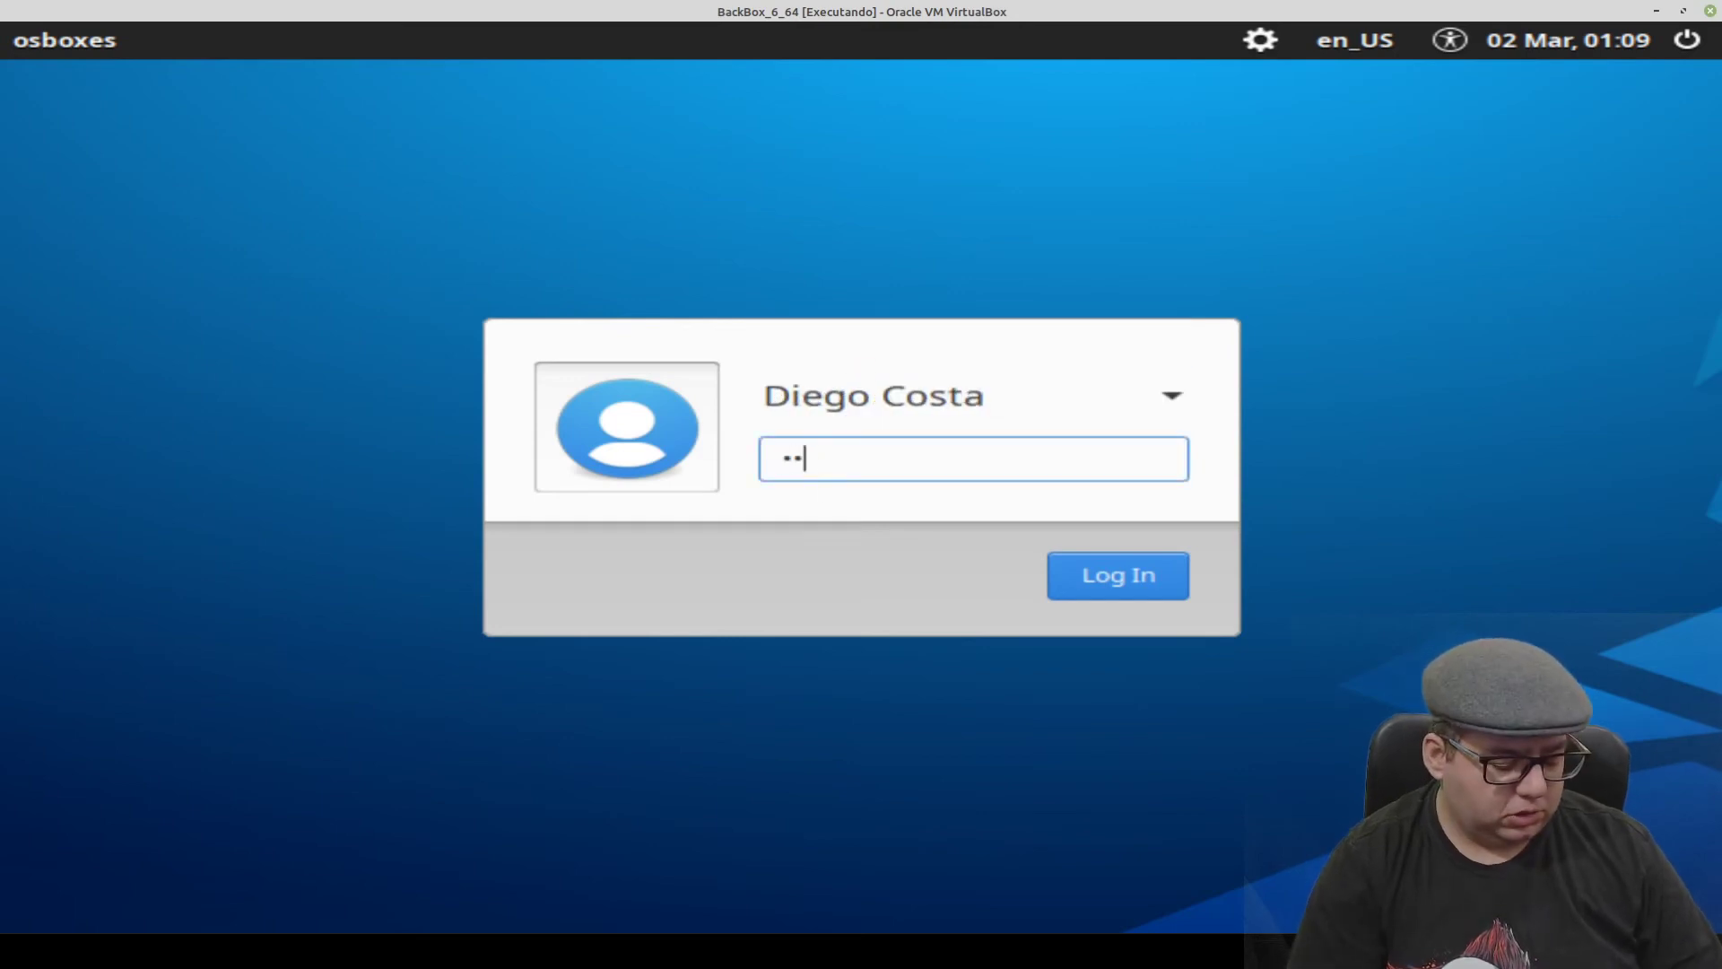
key("Return")
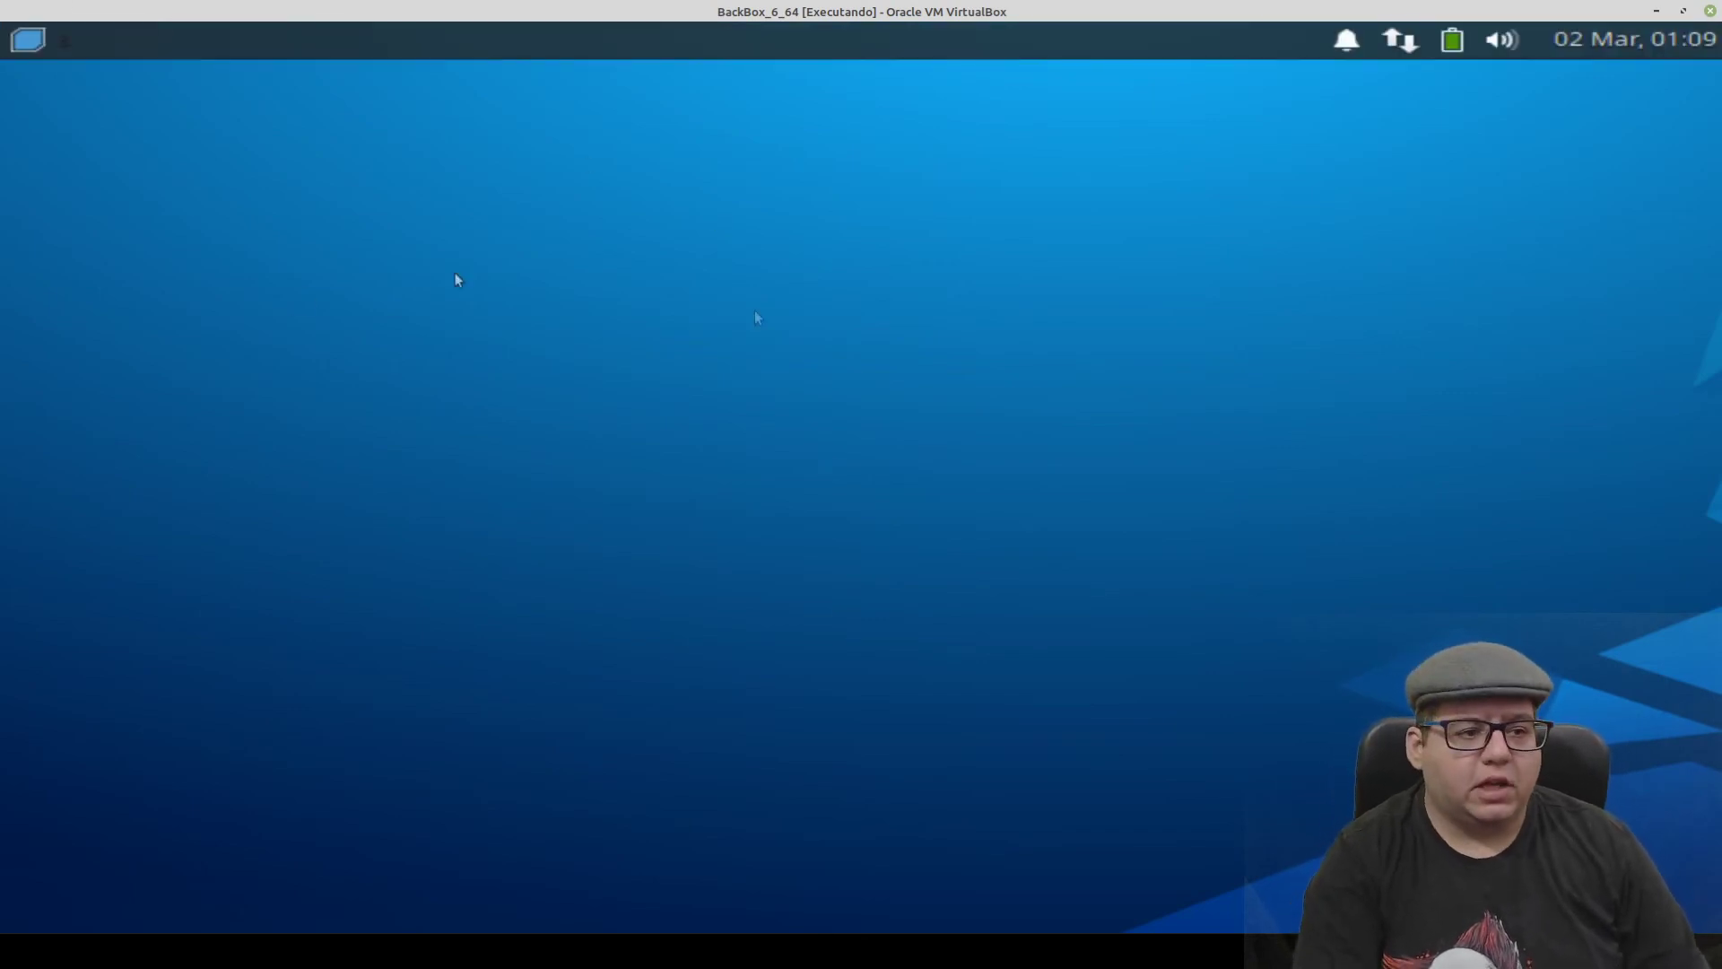
- Browse the Auditing category in the applications menu, then shut the machine down from the menu
left_click(50, 44)
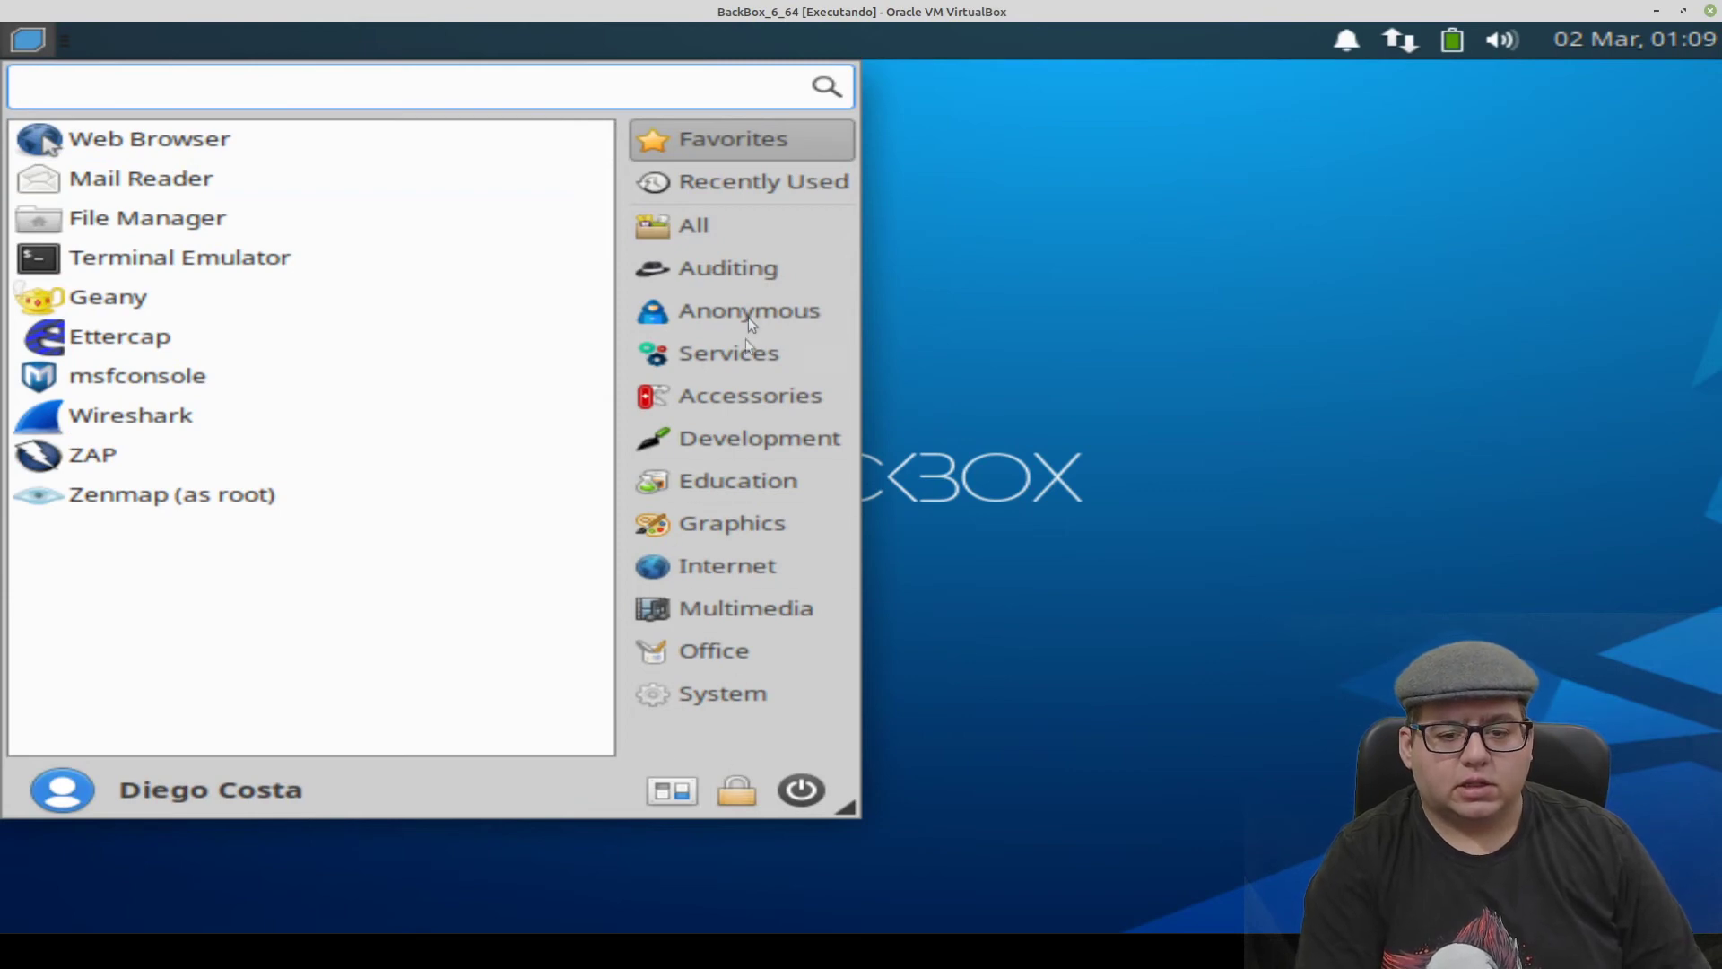
left_click(747, 261)
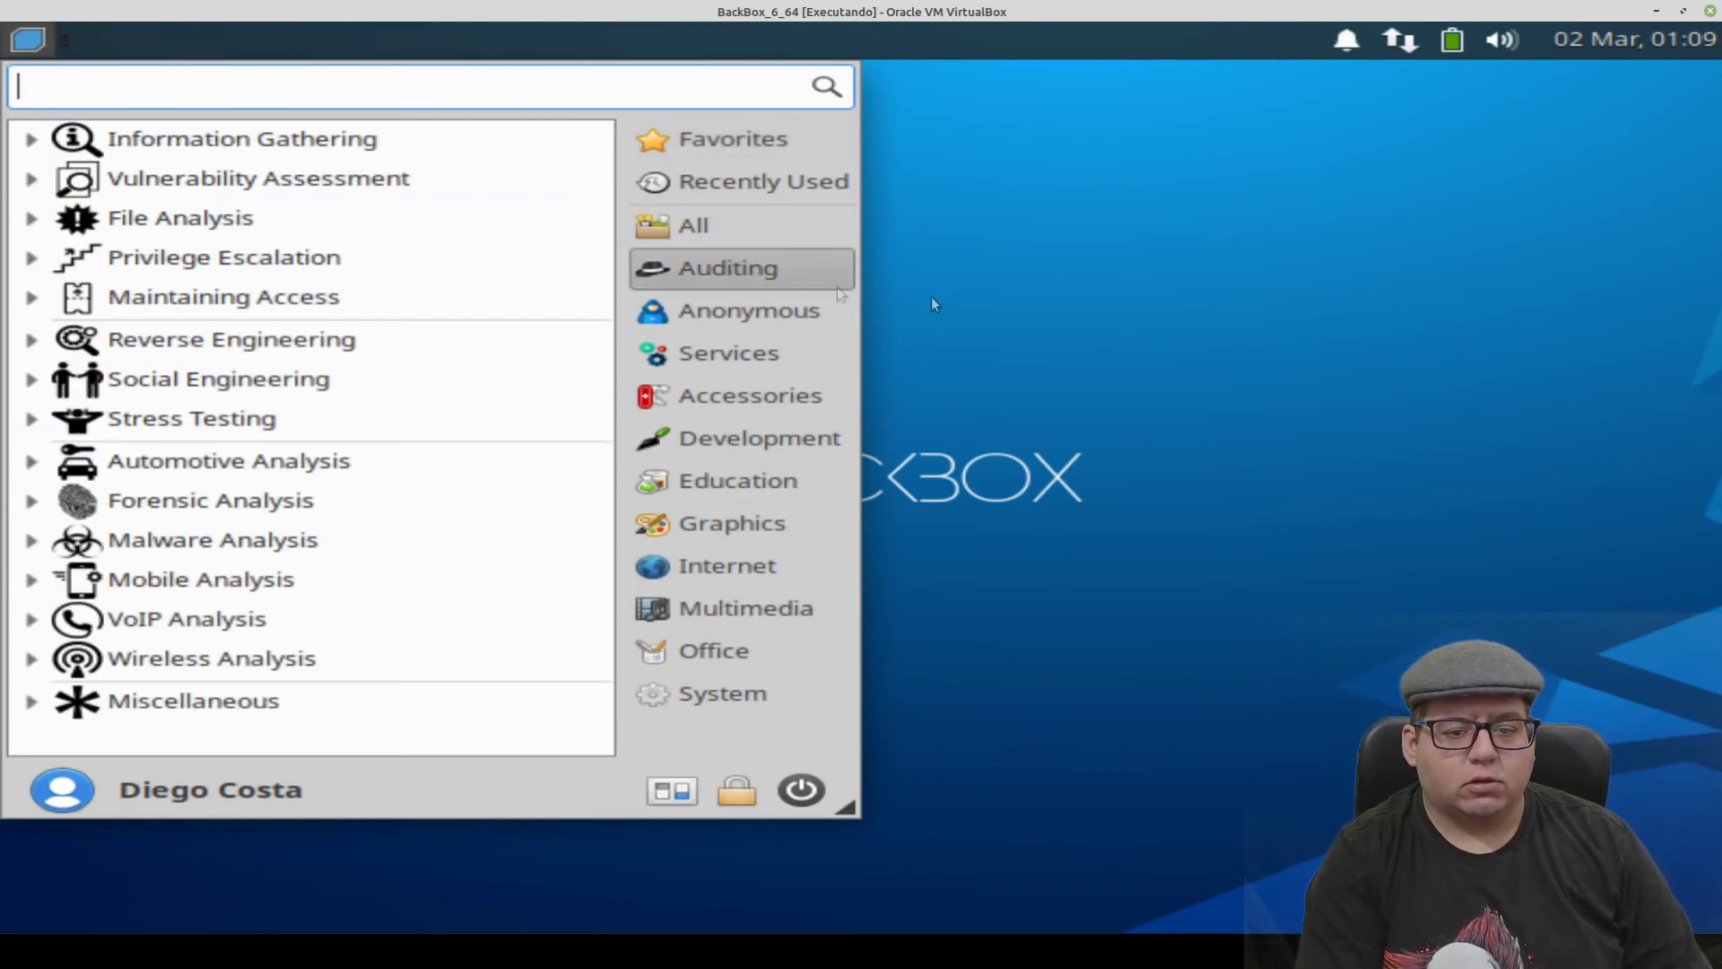
left_click(930, 296)
left_click(37, 39)
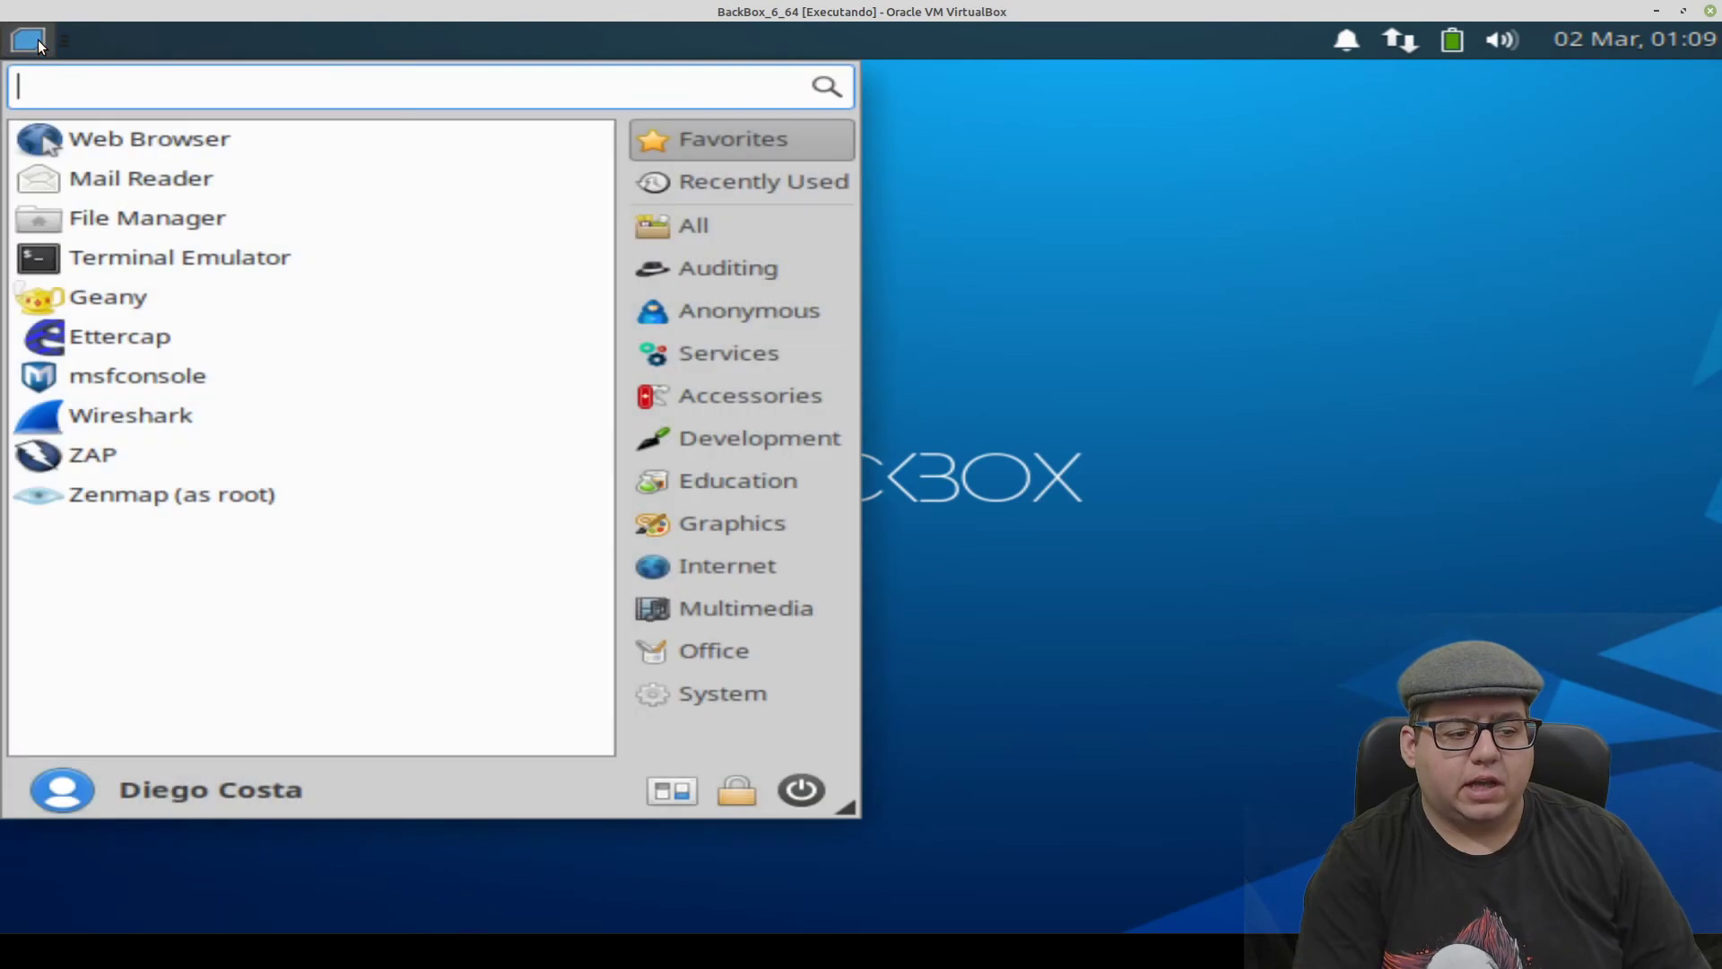
left_click(800, 790)
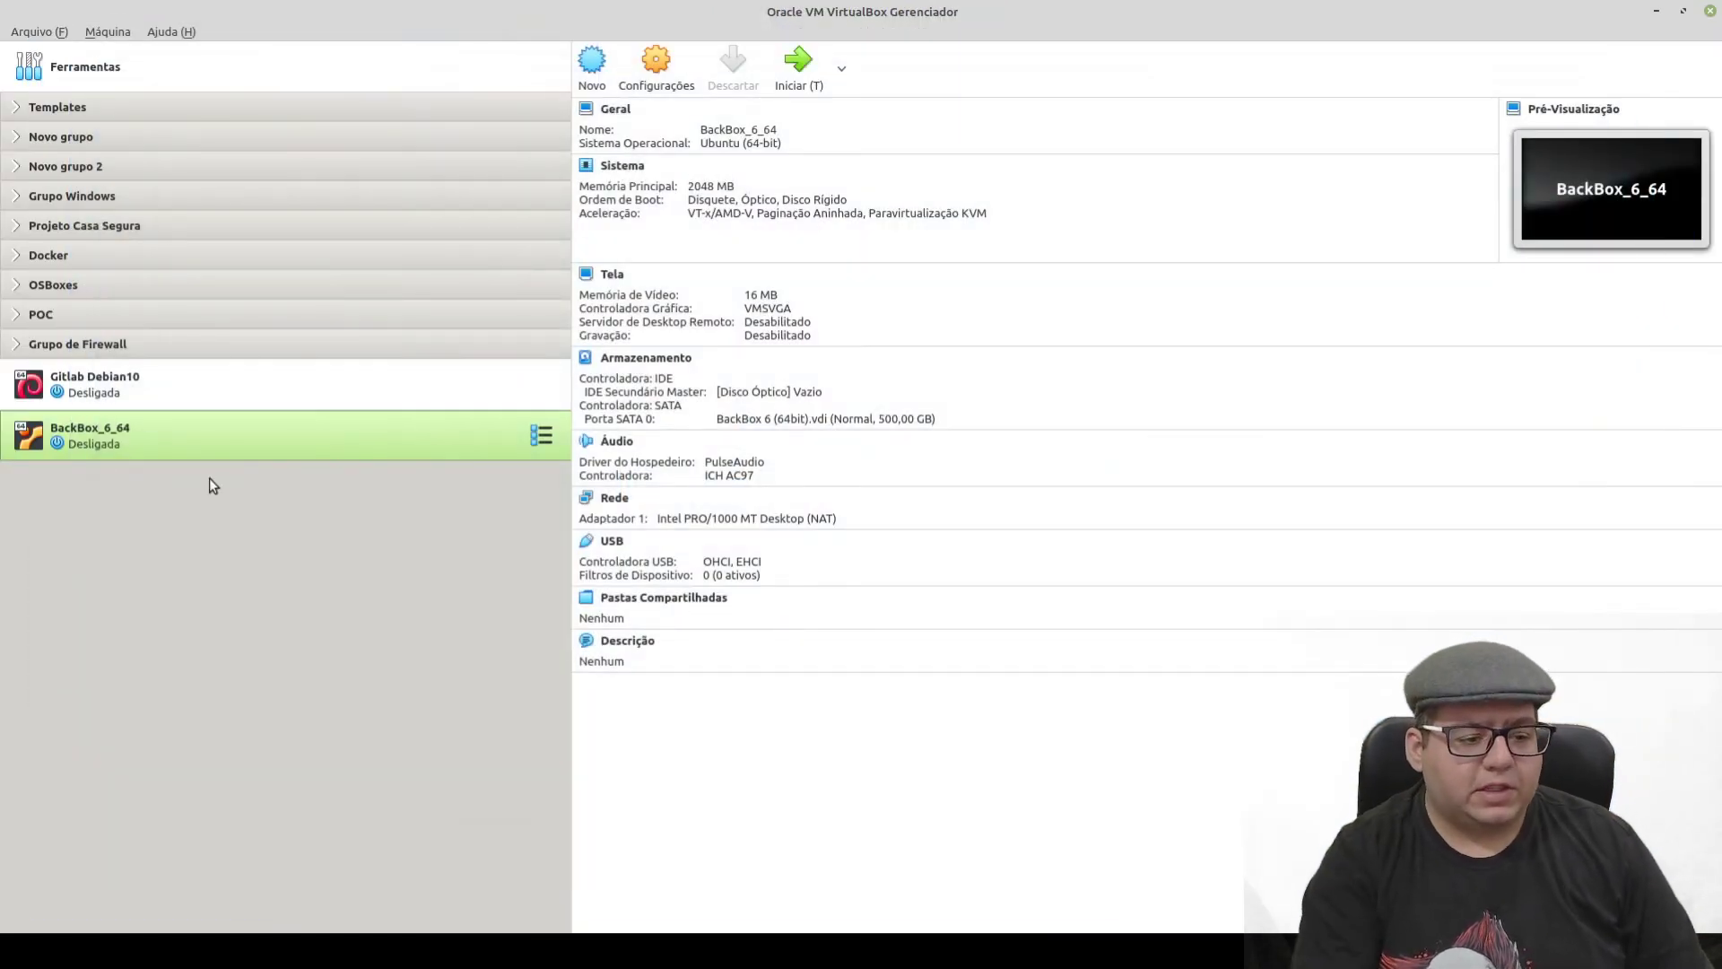
- Clone BackBox_6_64 as 'Template BackBox_6' with new MAC addresses for all cards, as a full clone
right_click(112, 436)
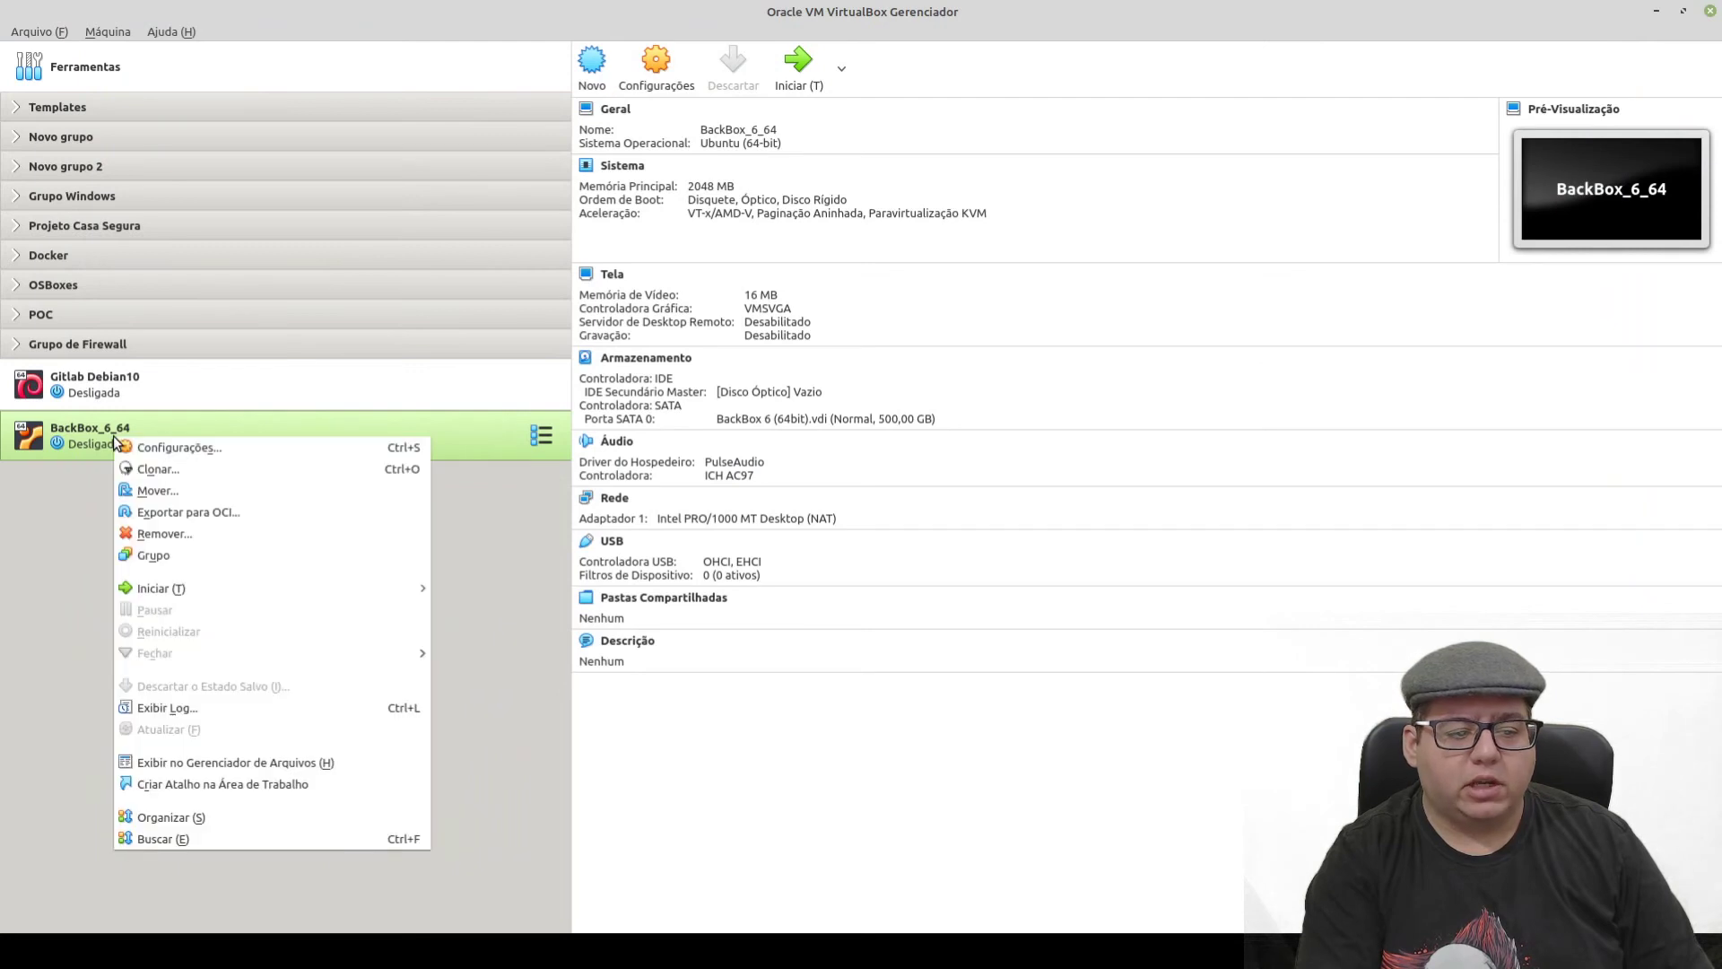
left_click(158, 470)
left_click_drag(881, 379, 751, 384)
type("Template BackBox_6_64")
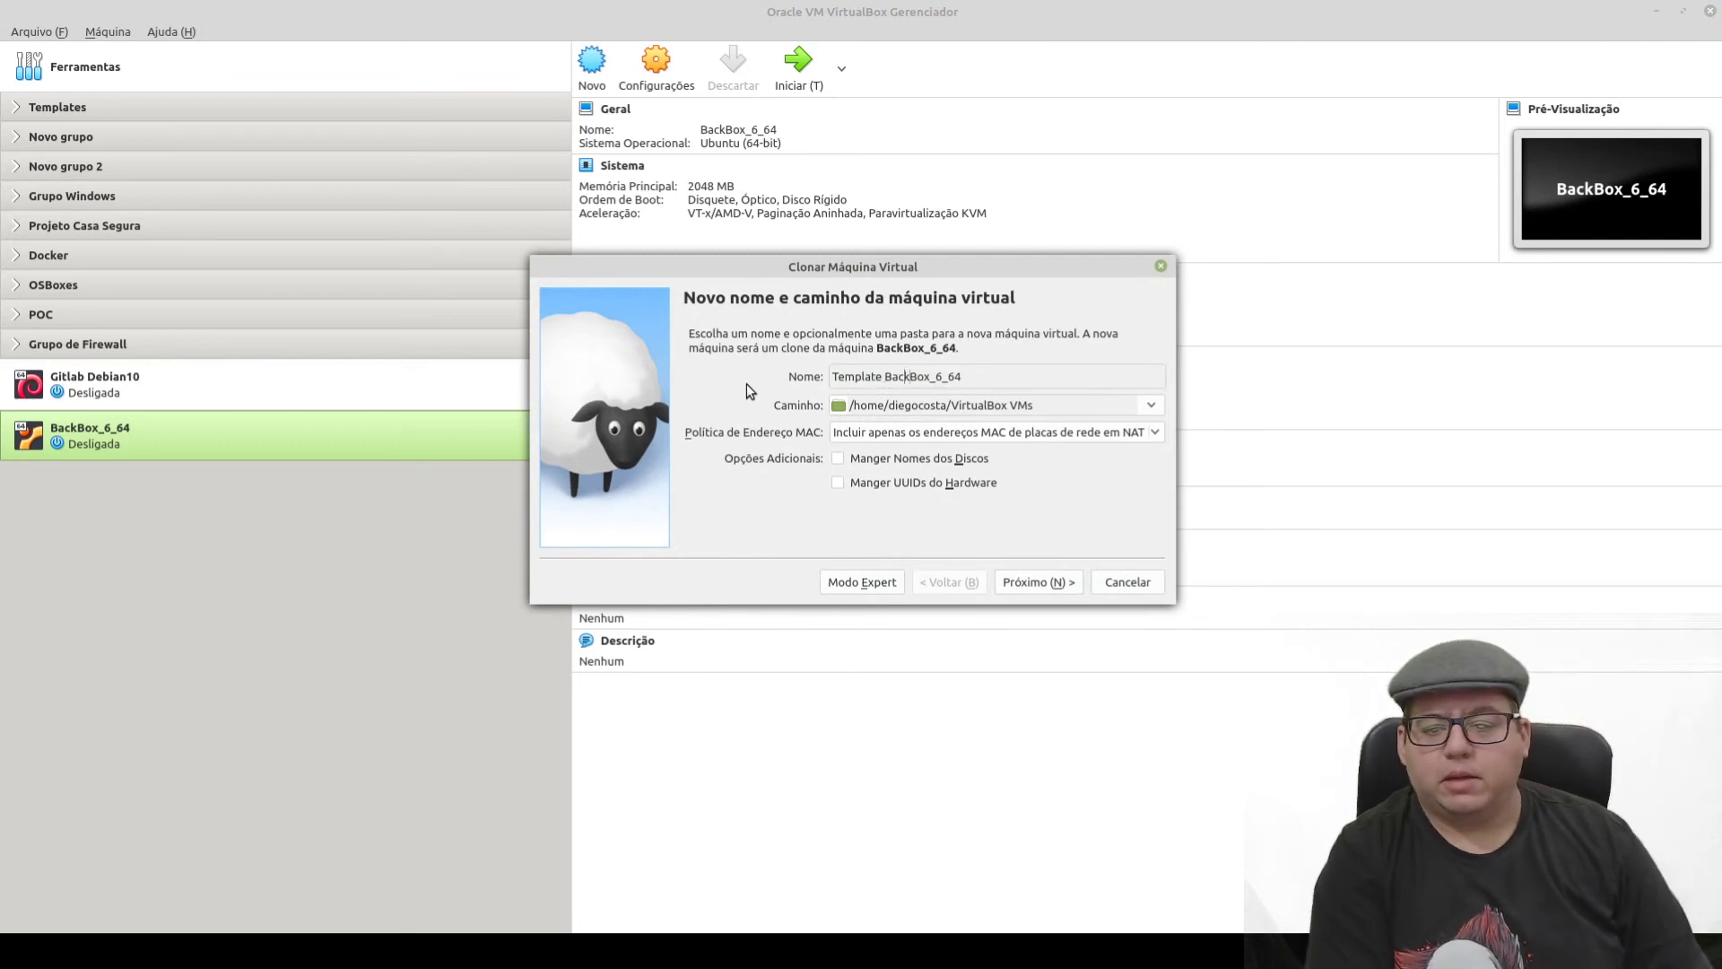
key("End")
key("BackSpace")
key("BackSpace")
key("BackSpace")
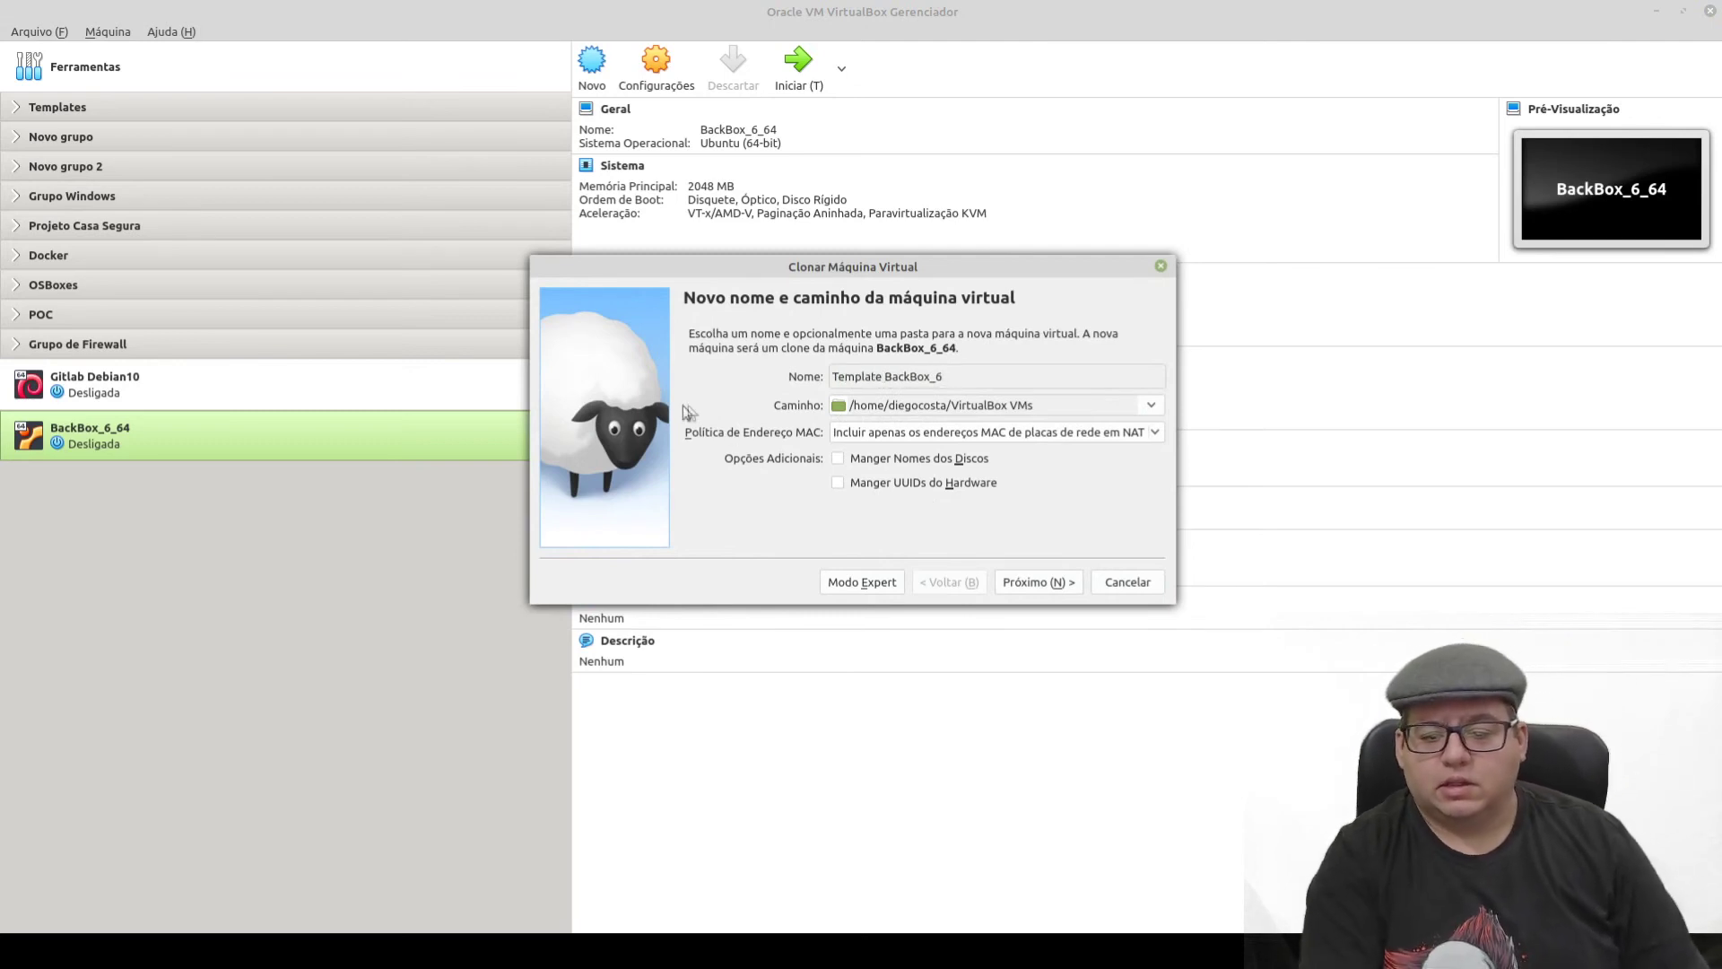
left_click(902, 428)
left_click(898, 452)
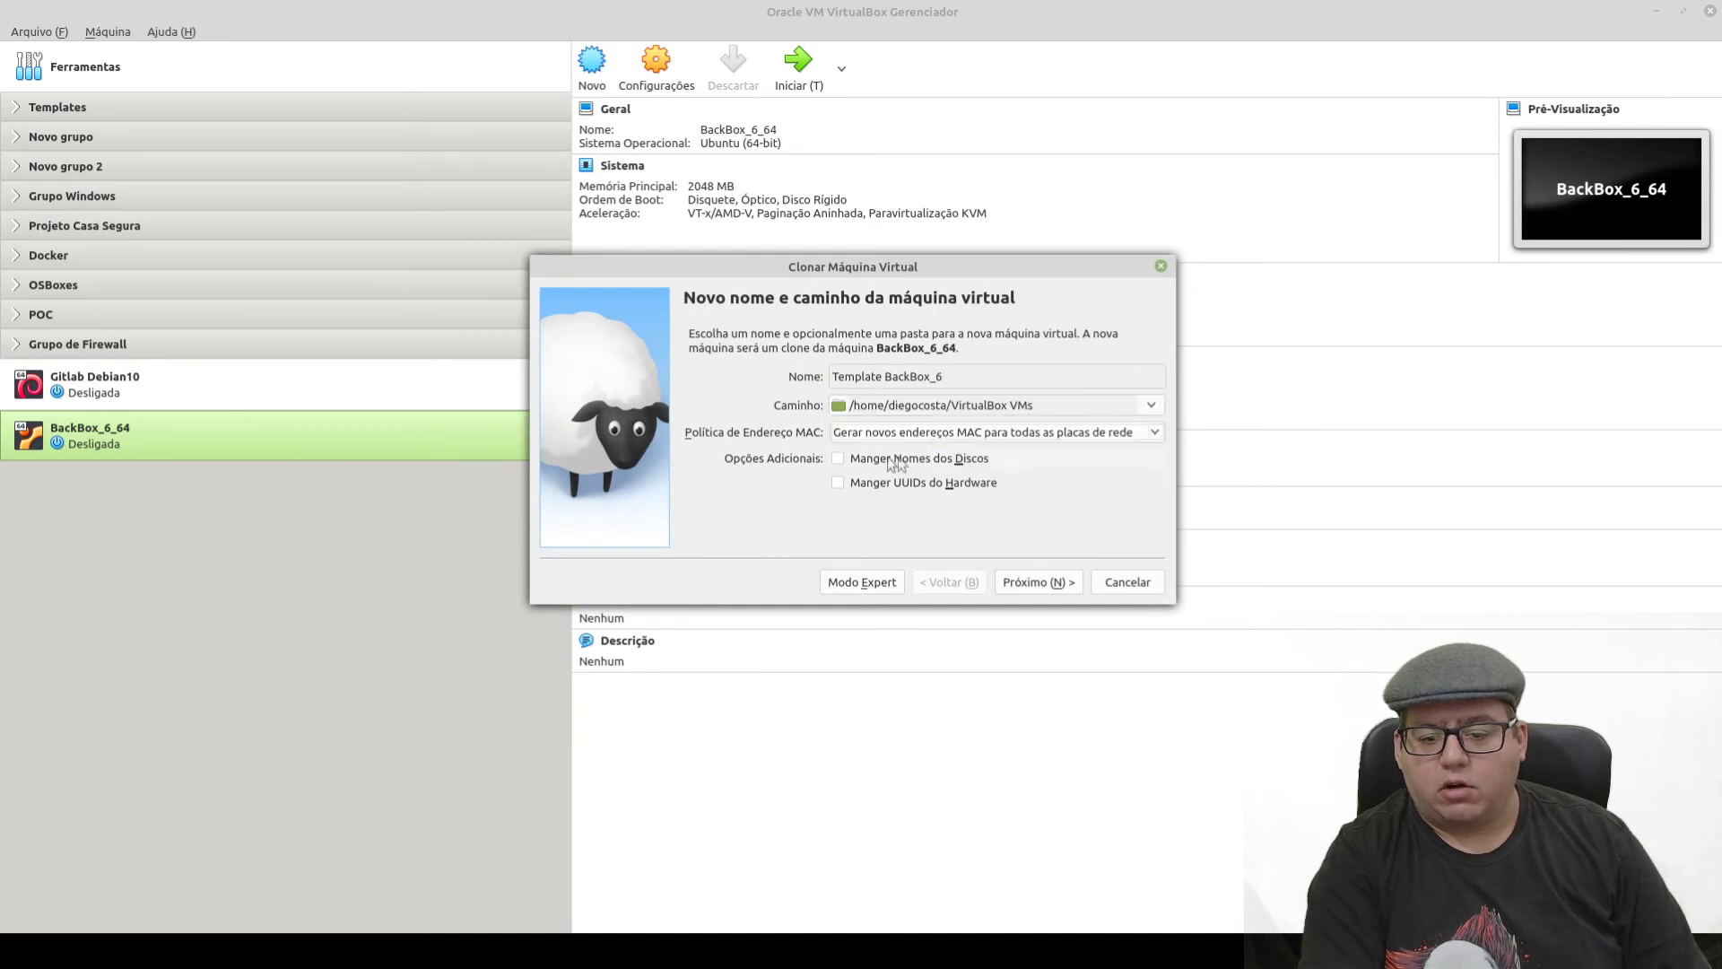
left_click(1057, 585)
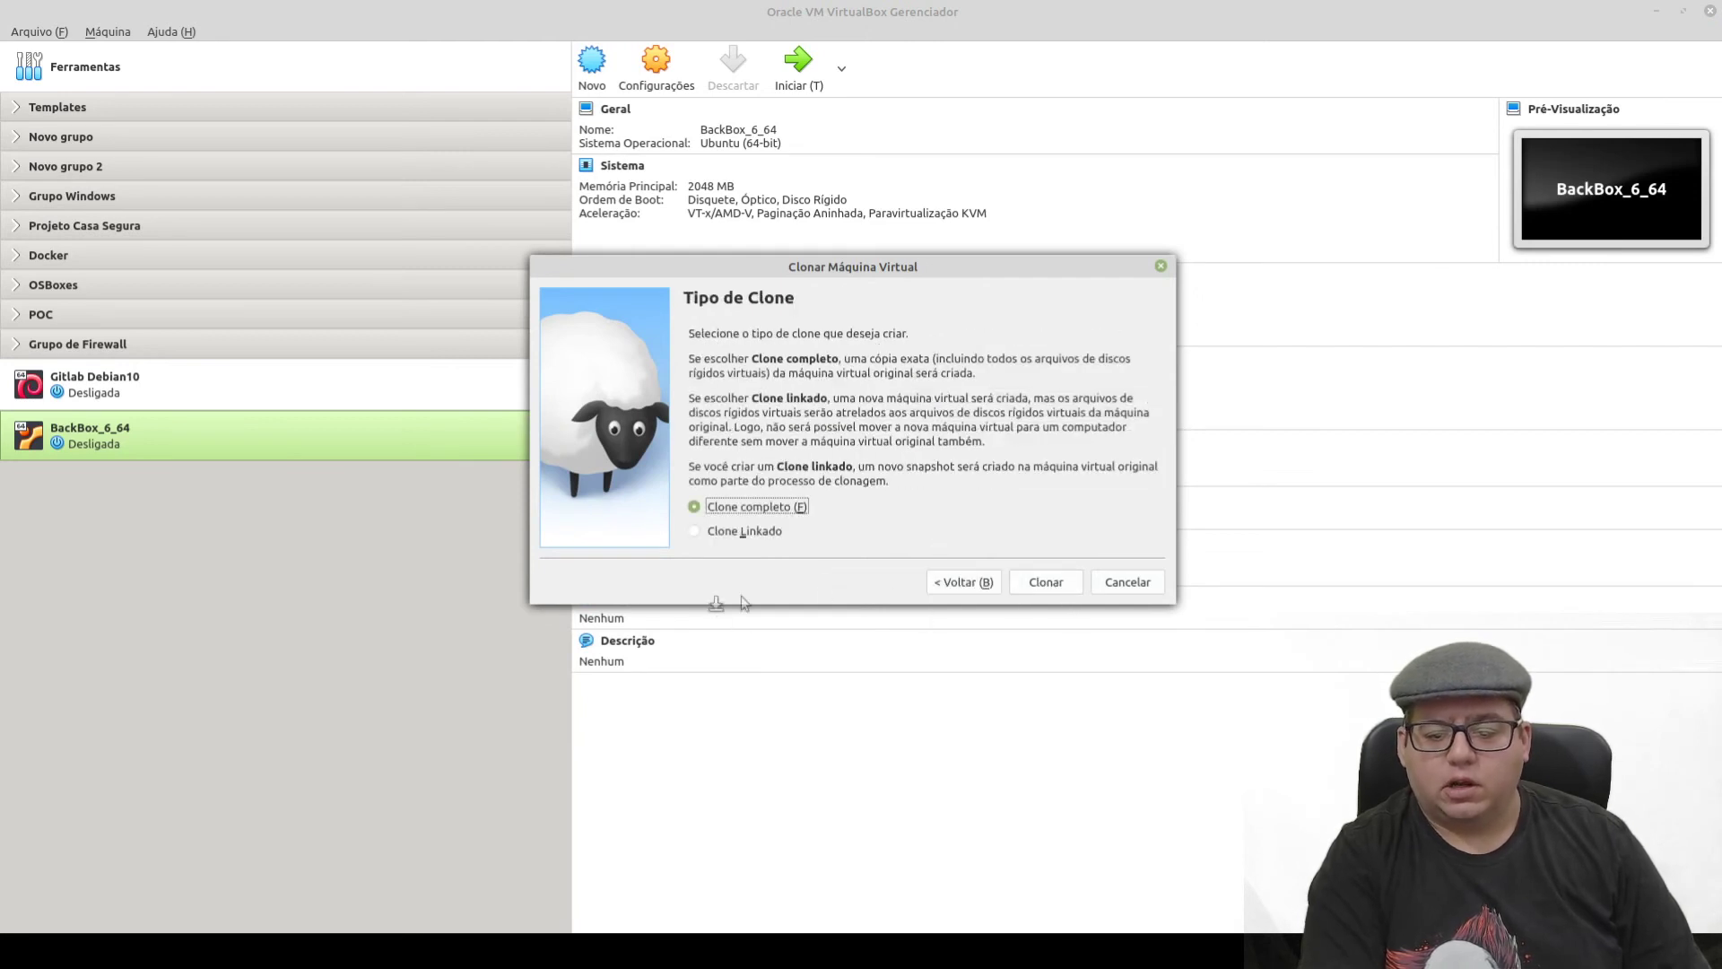
left_click(1046, 583)
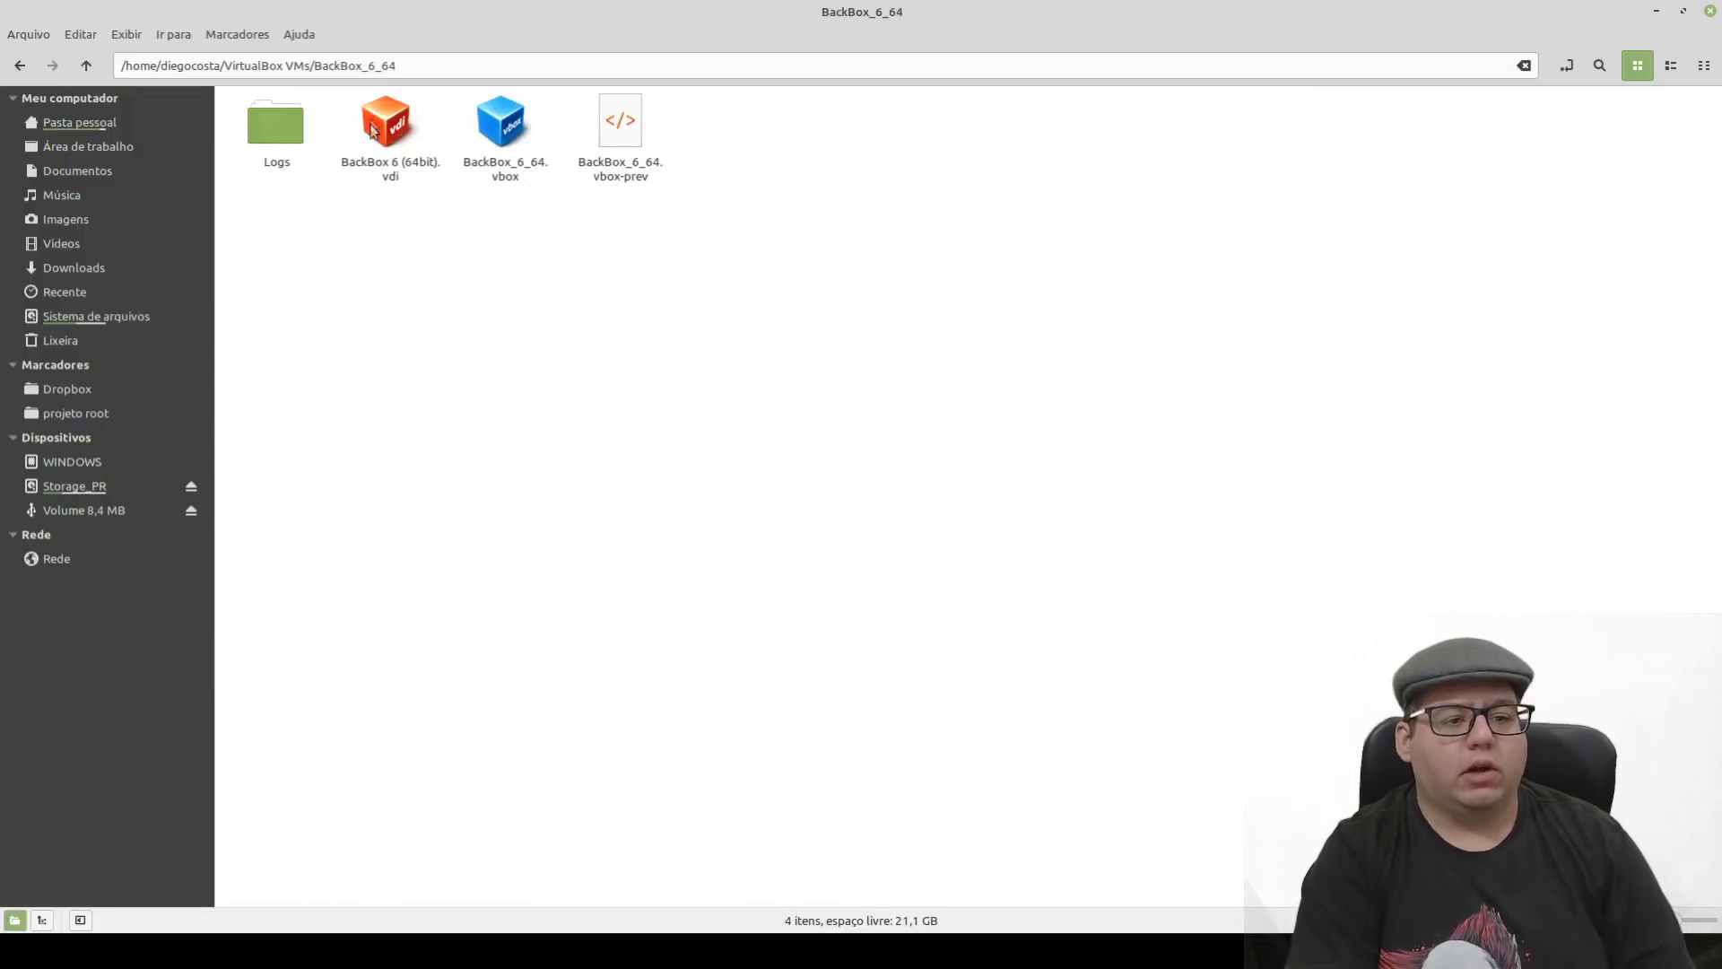
- Inspect the BackBox_6_64 folder: its Logs folder, the .vdi disk and the .vbox settings file
left_click(271, 131)
double_click(276, 128)
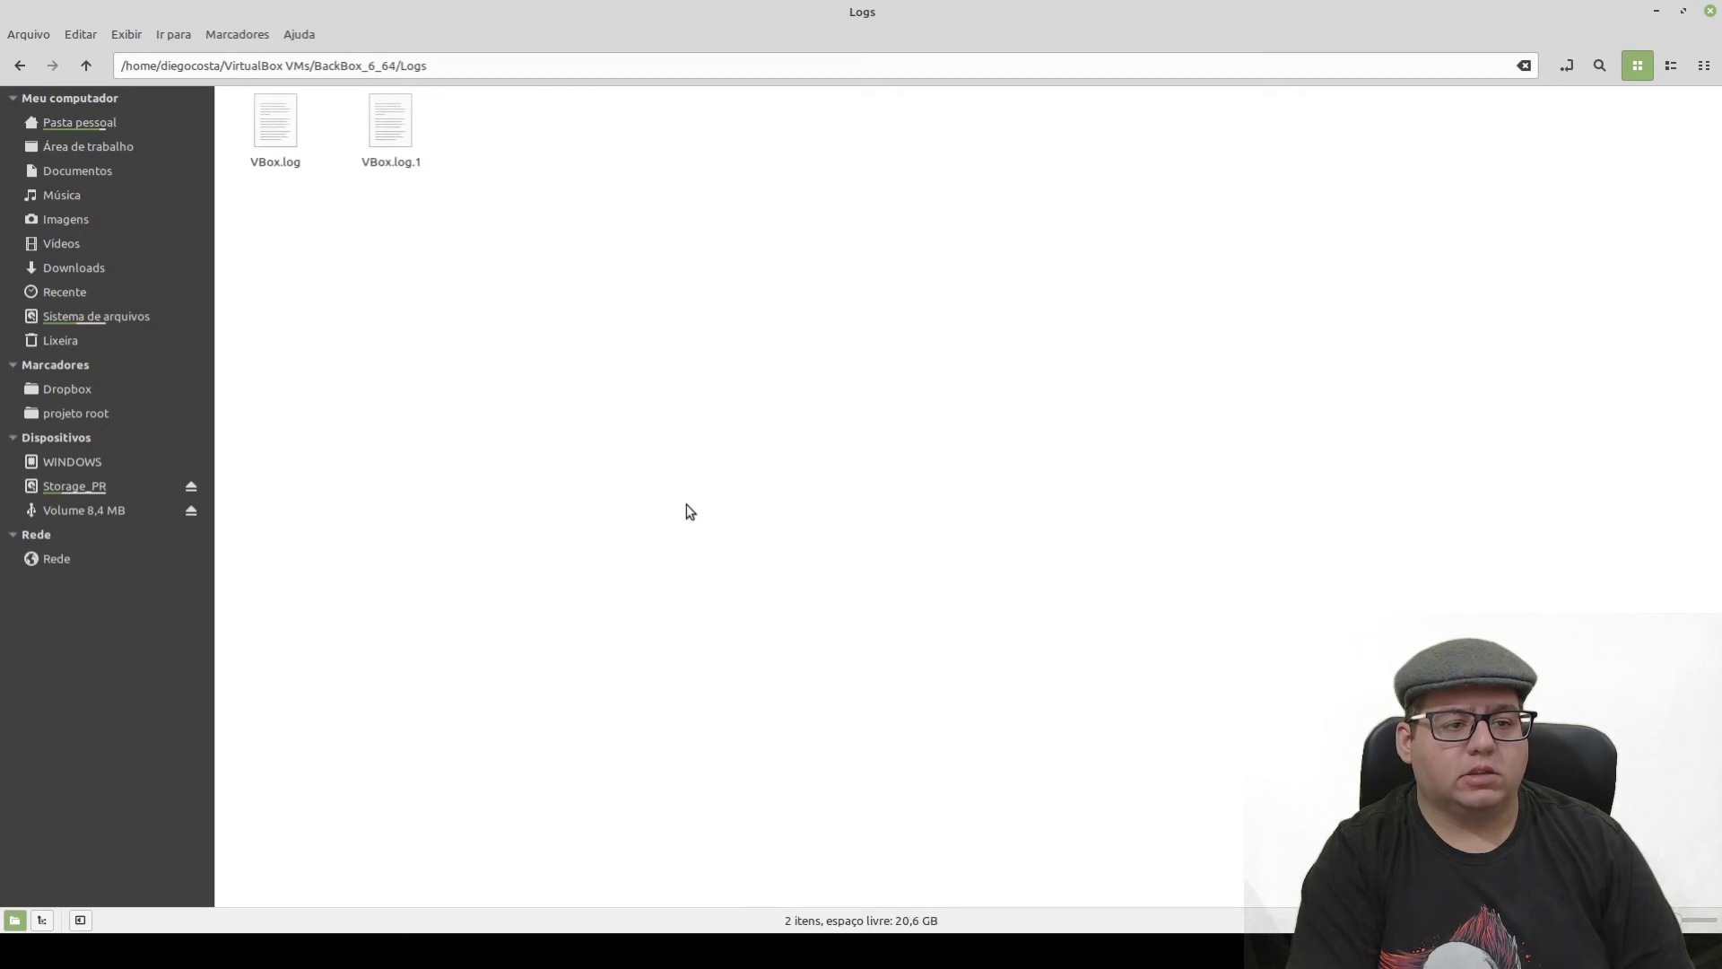
key("alt+Up")
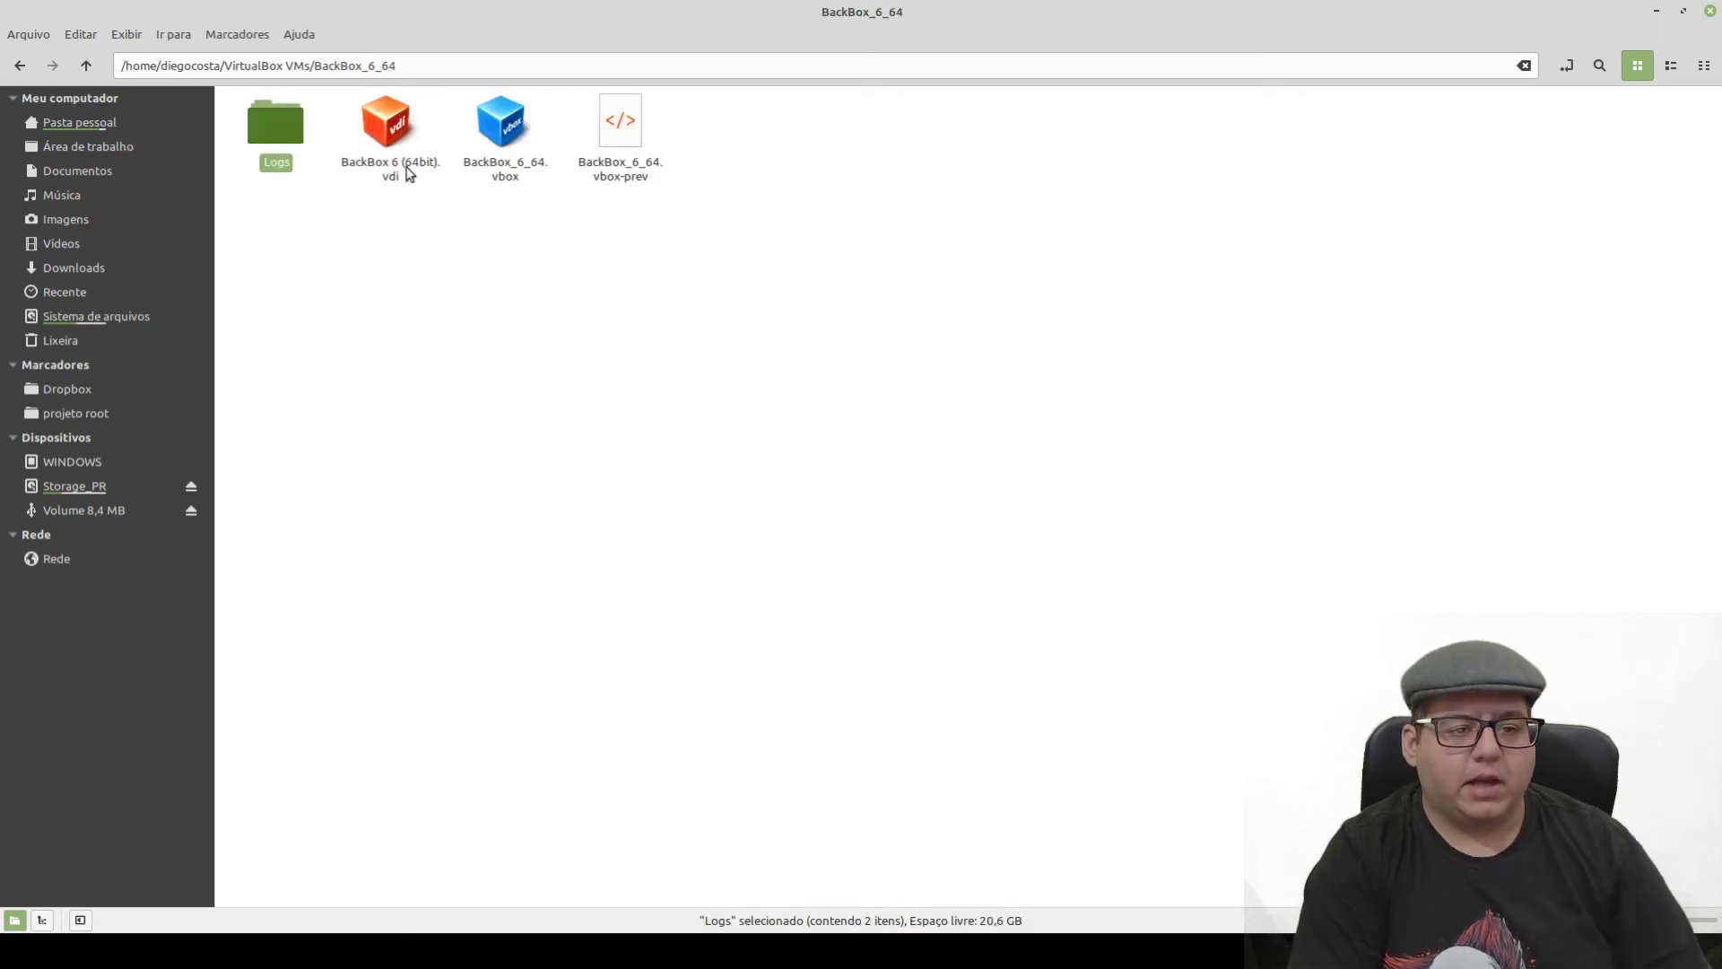
left_click(395, 152)
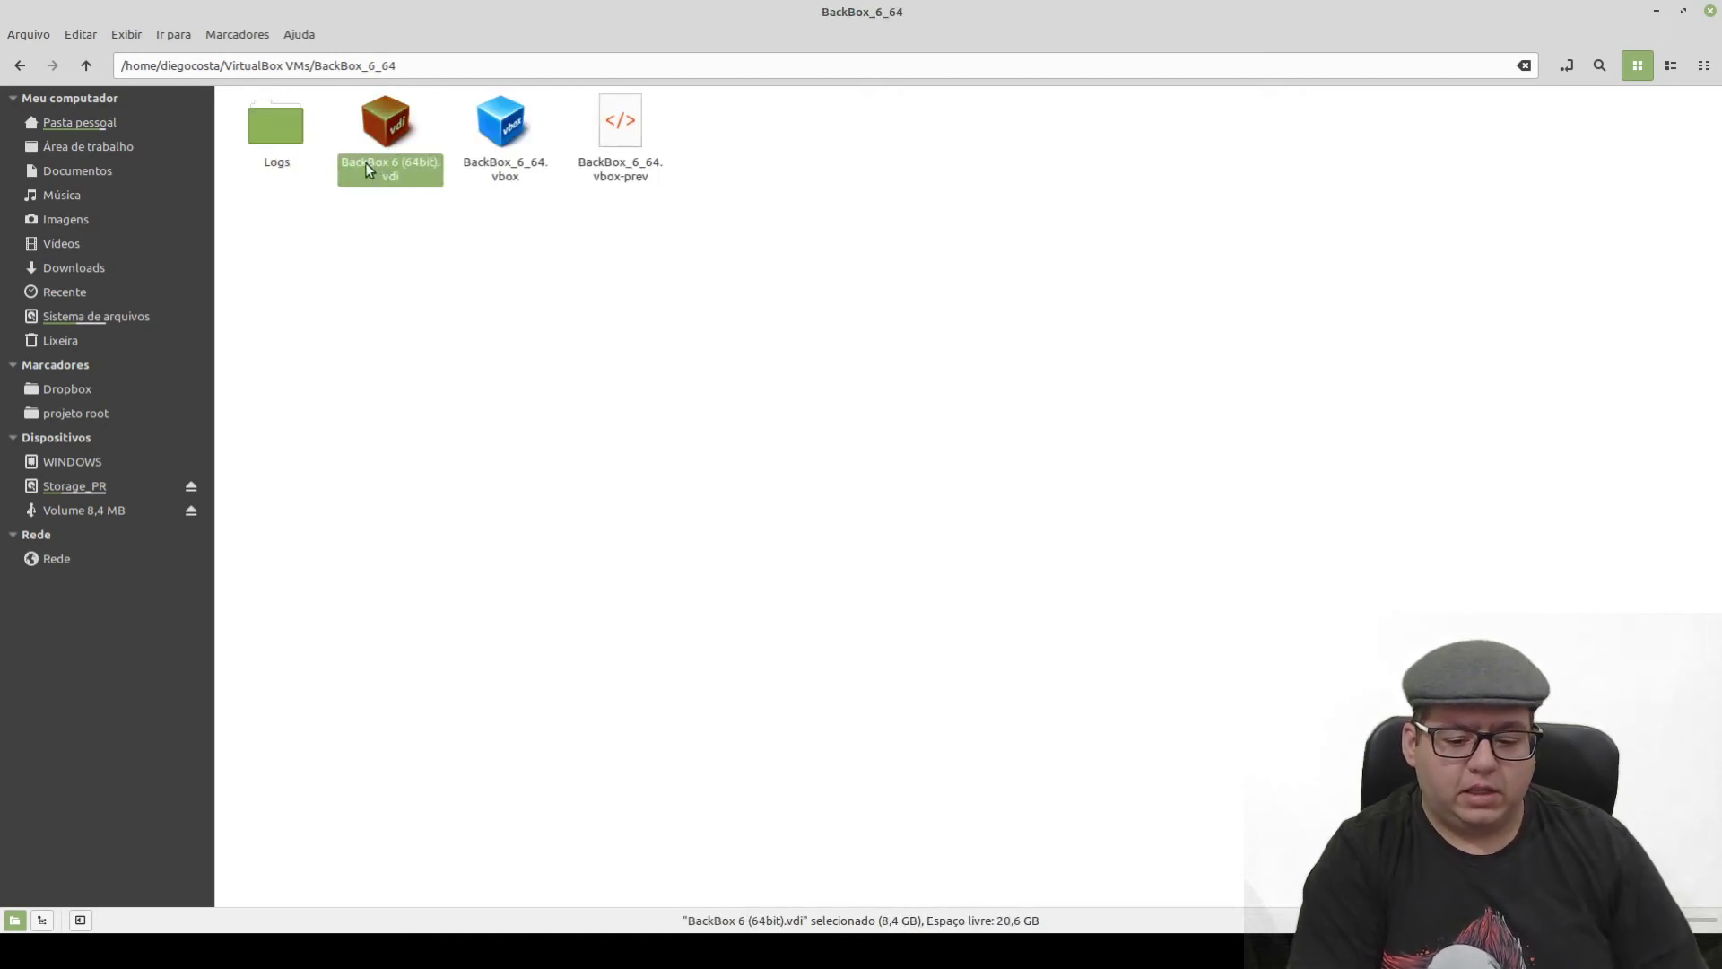
left_click(475, 153)
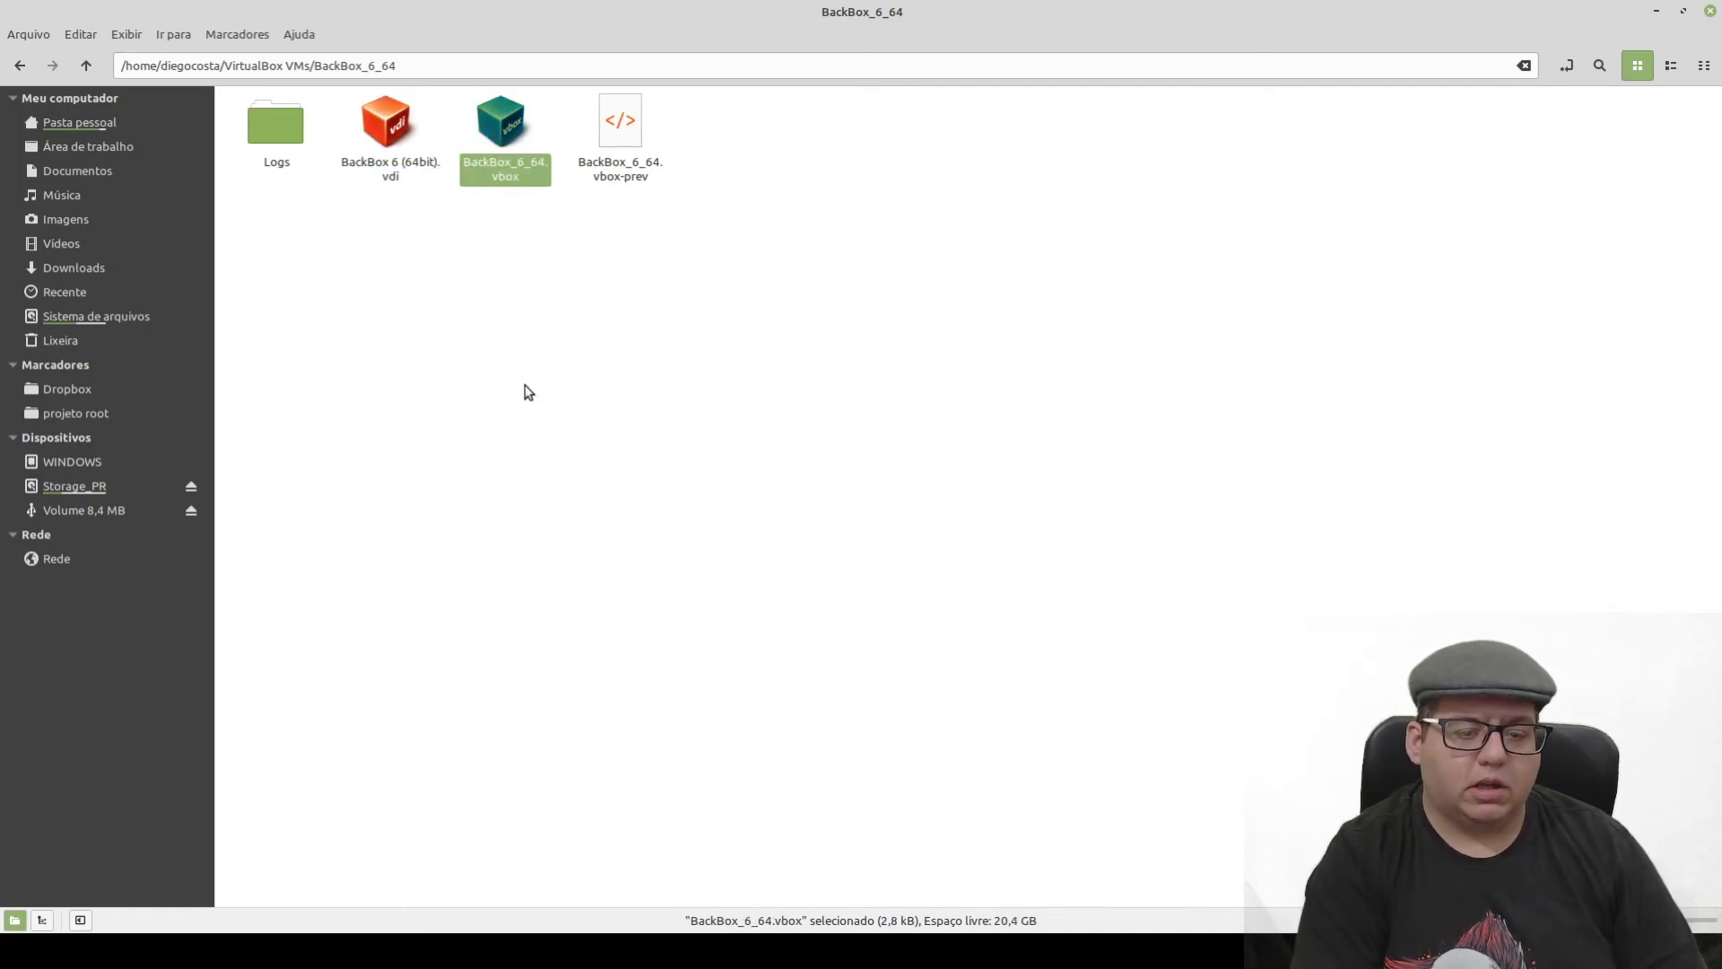
left_click(427, 403)
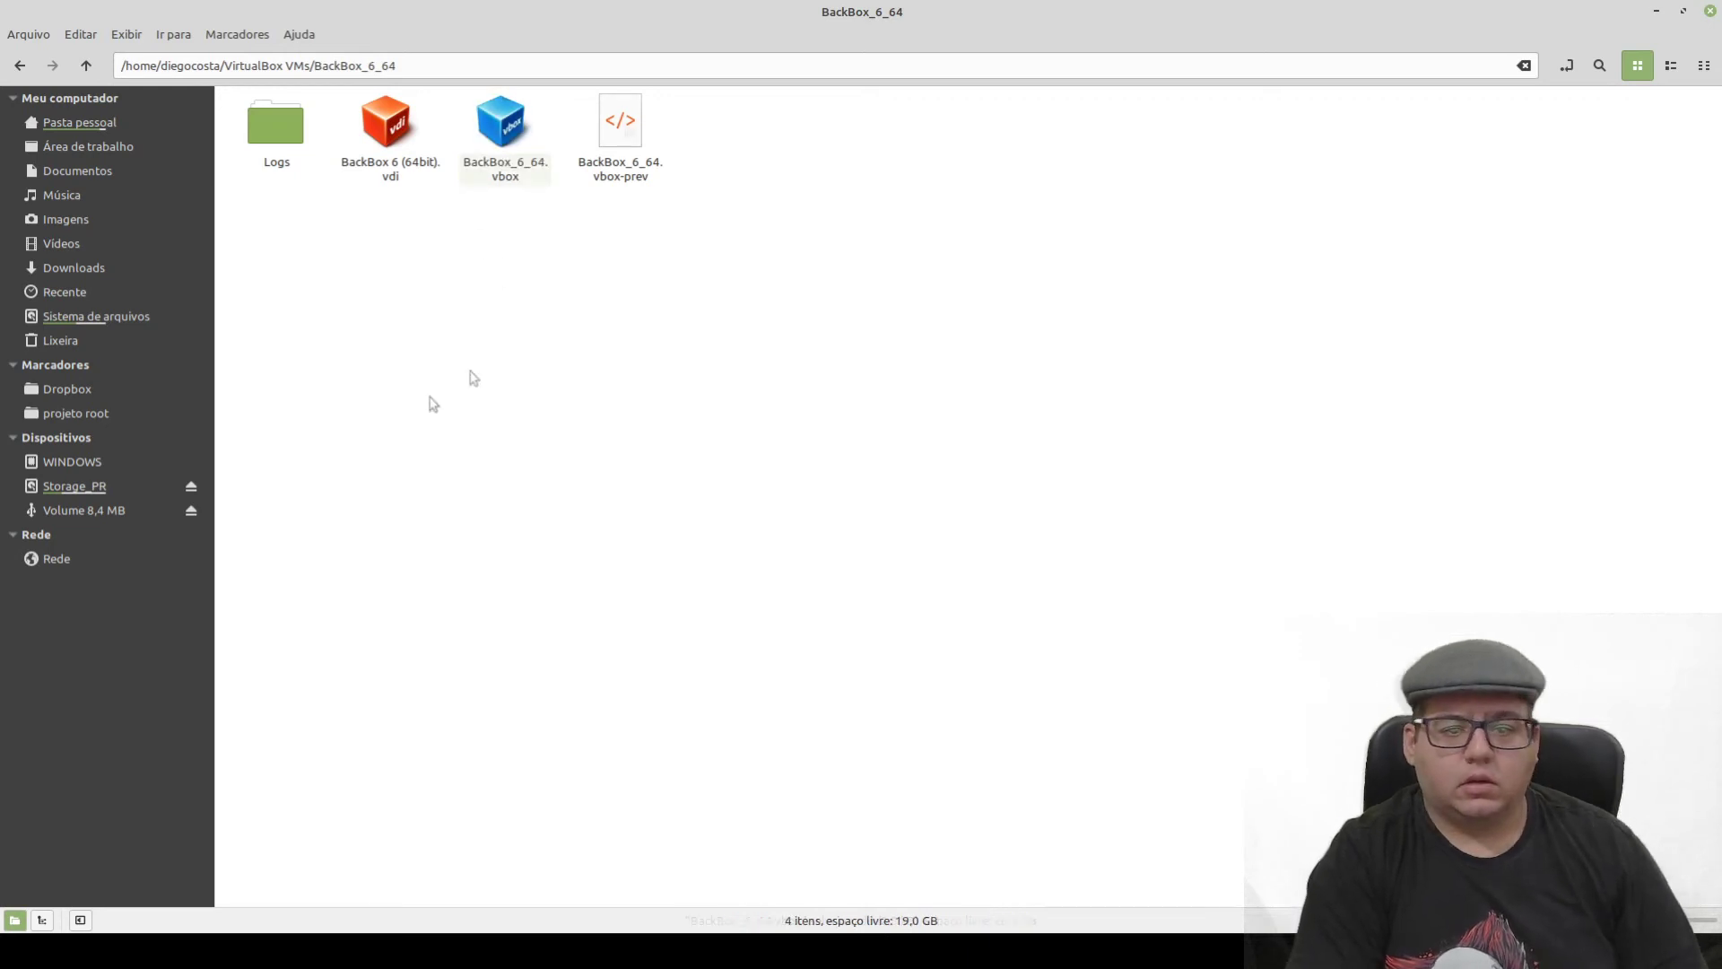
left_click(605, 164)
left_click(630, 330)
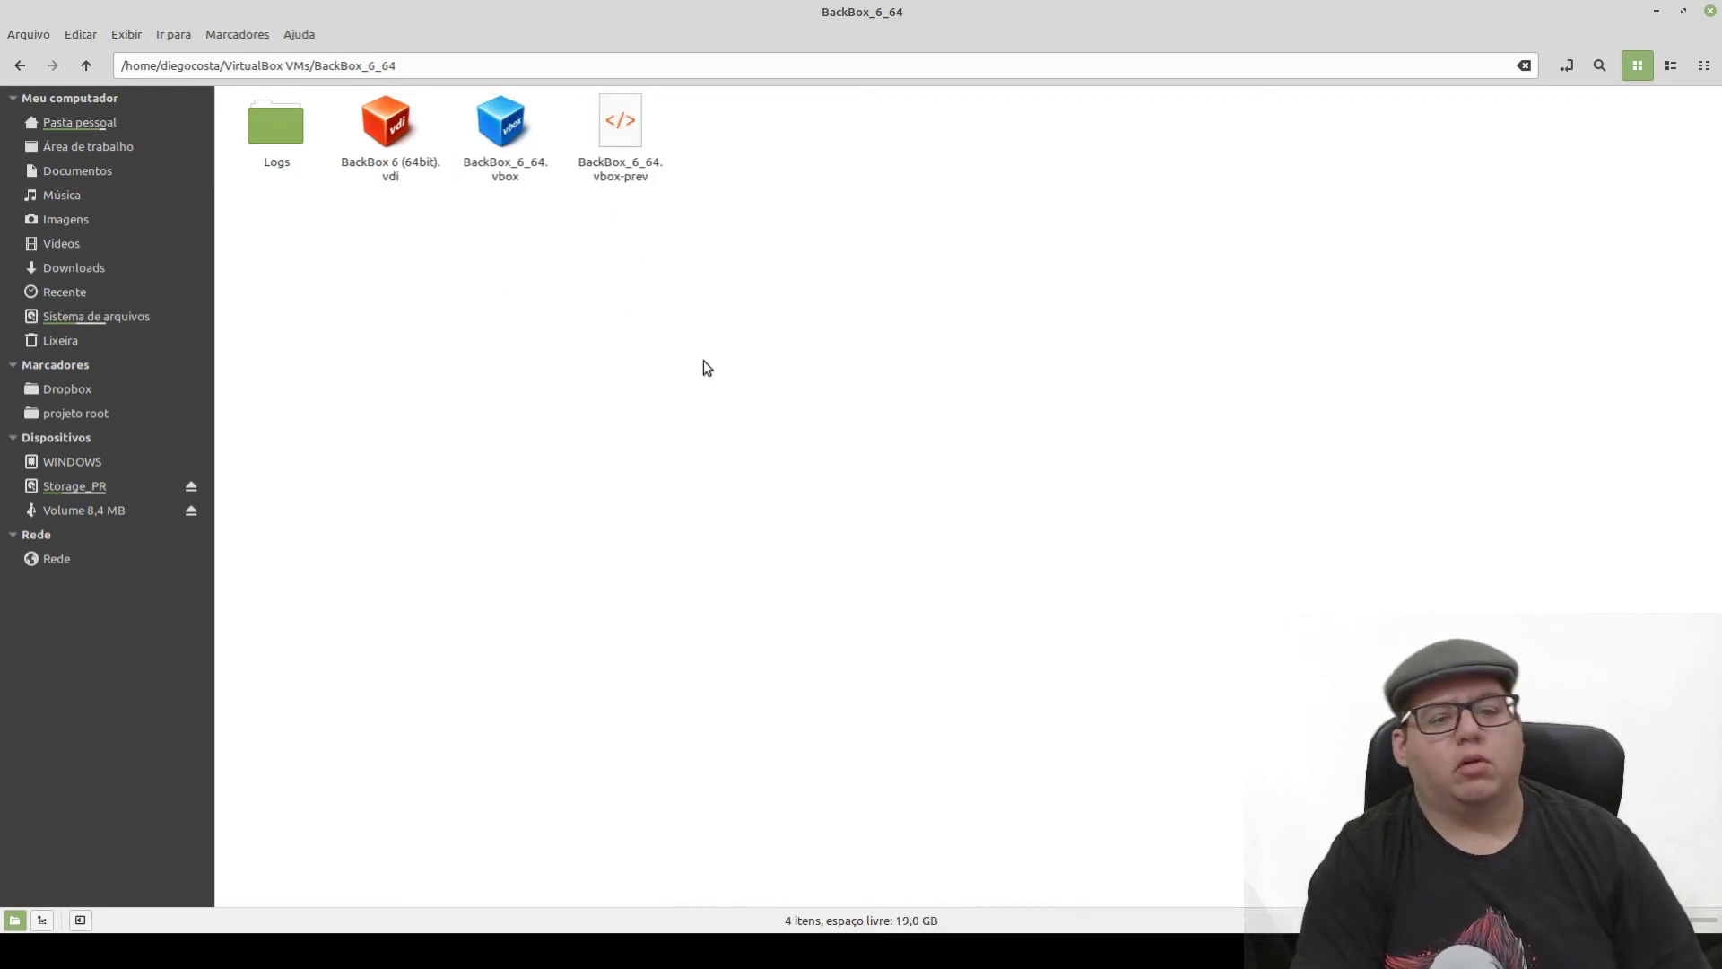
left_click_drag(842, 363, 206, 96)
left_click(319, 277)
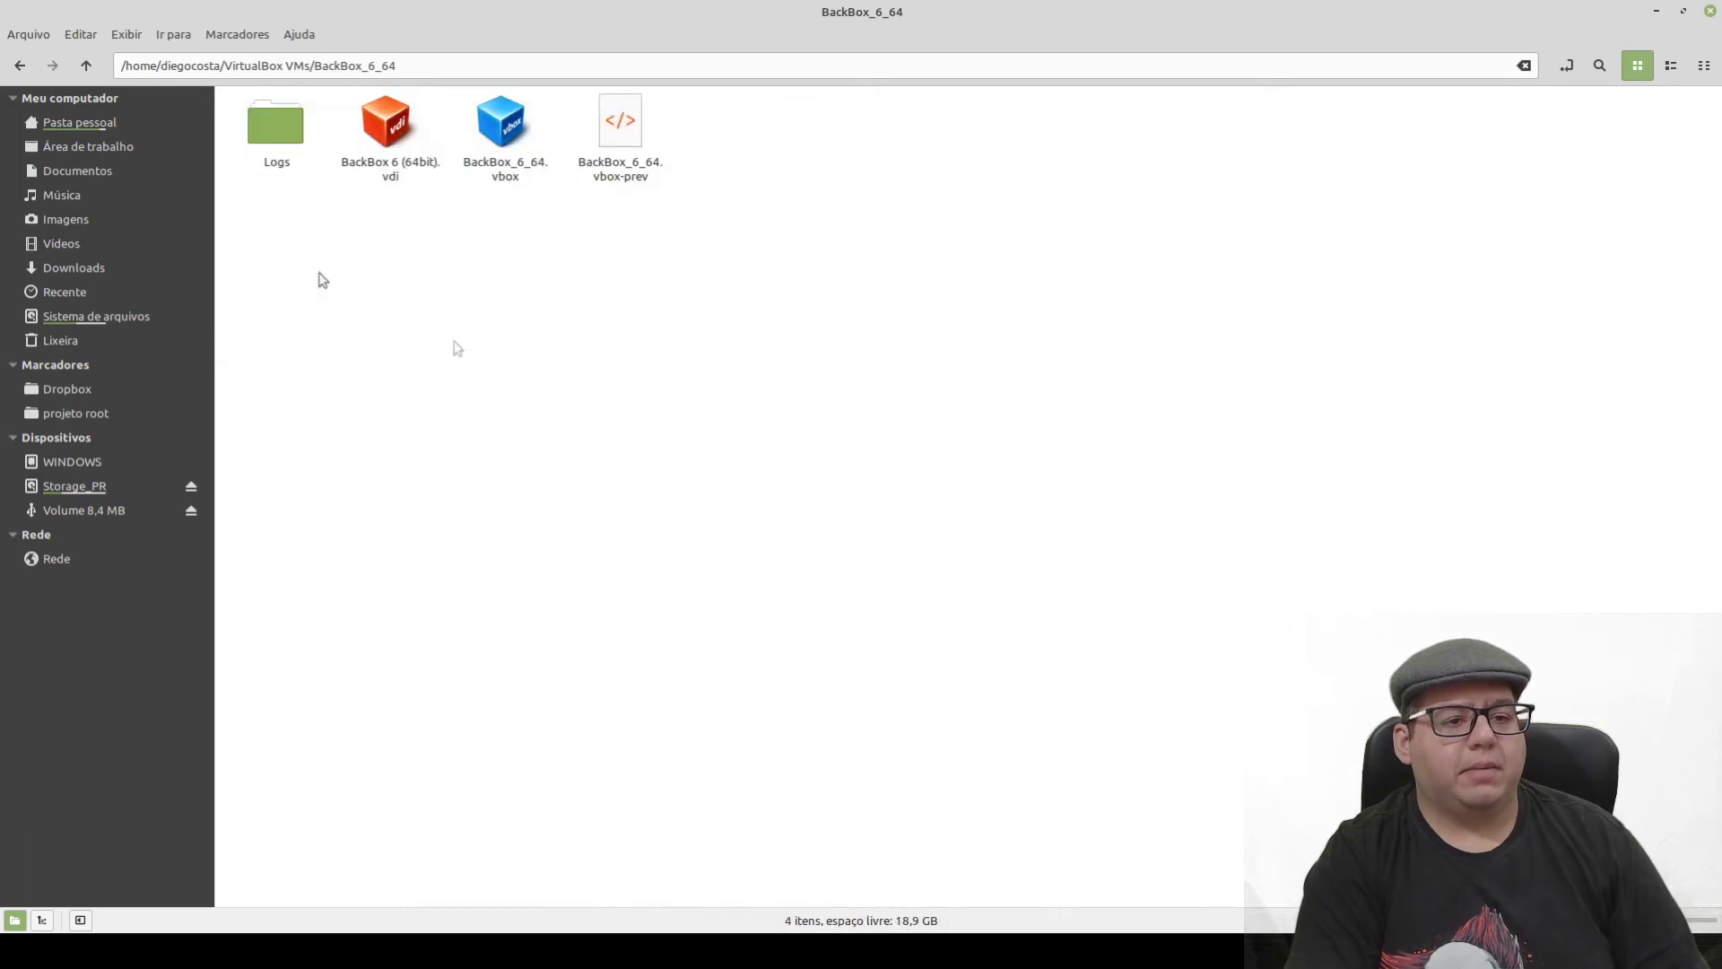
- Open Backup_BackBox to check its BackBox 6 (64bit).vdi, go back up and minimize the file manager
left_click(87, 66)
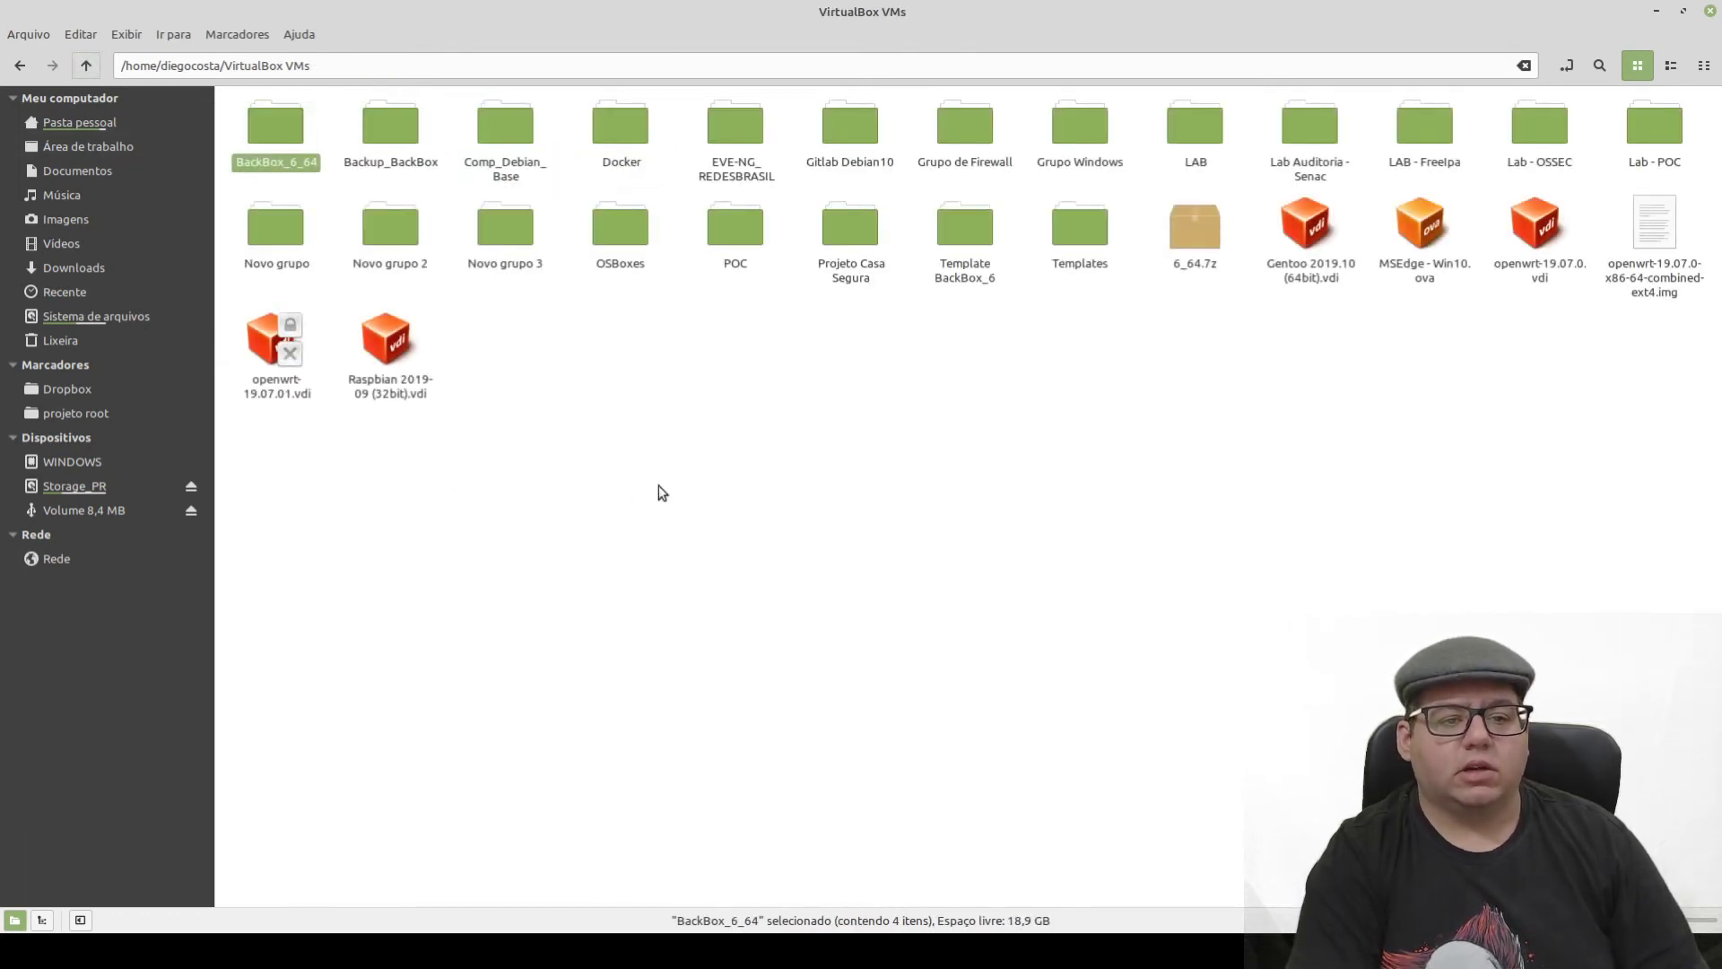
mouse_move(388, 135)
left_mouse_down()
mouse_move(451, 251)
mouse_move(378, 126)
left_mouse_up()
double_click(390, 124)
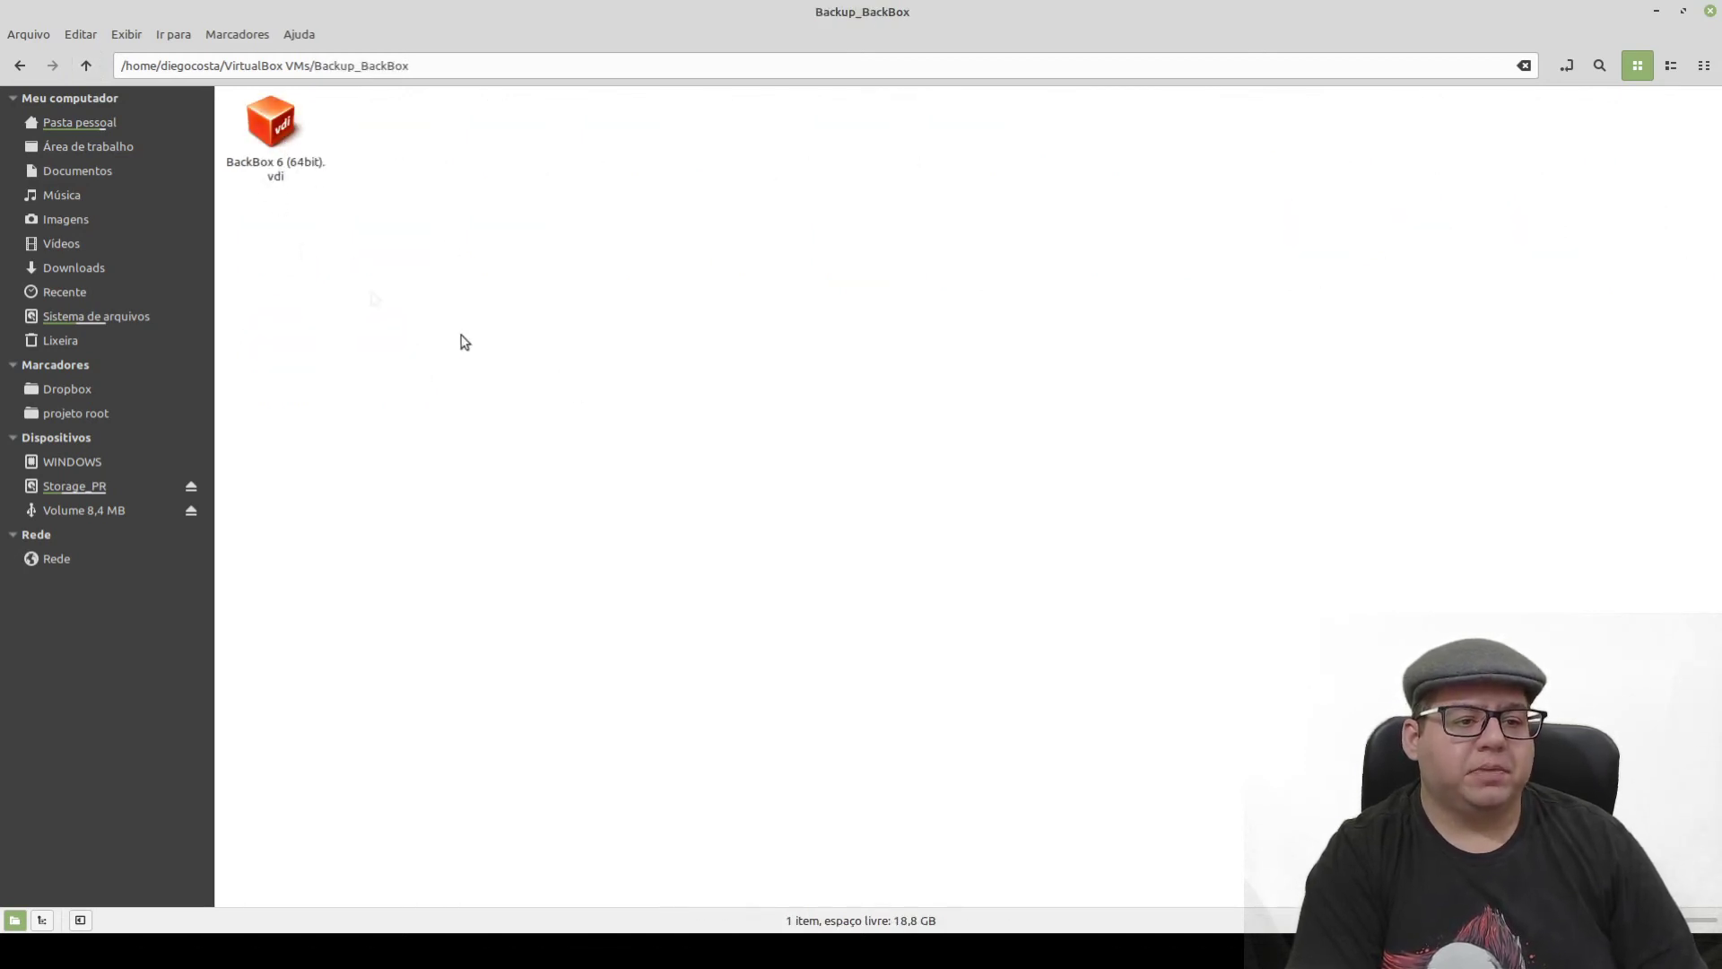
left_click_drag(452, 139, 298, 177)
left_click(374, 319)
left_click_drag(439, 350, 250, 115)
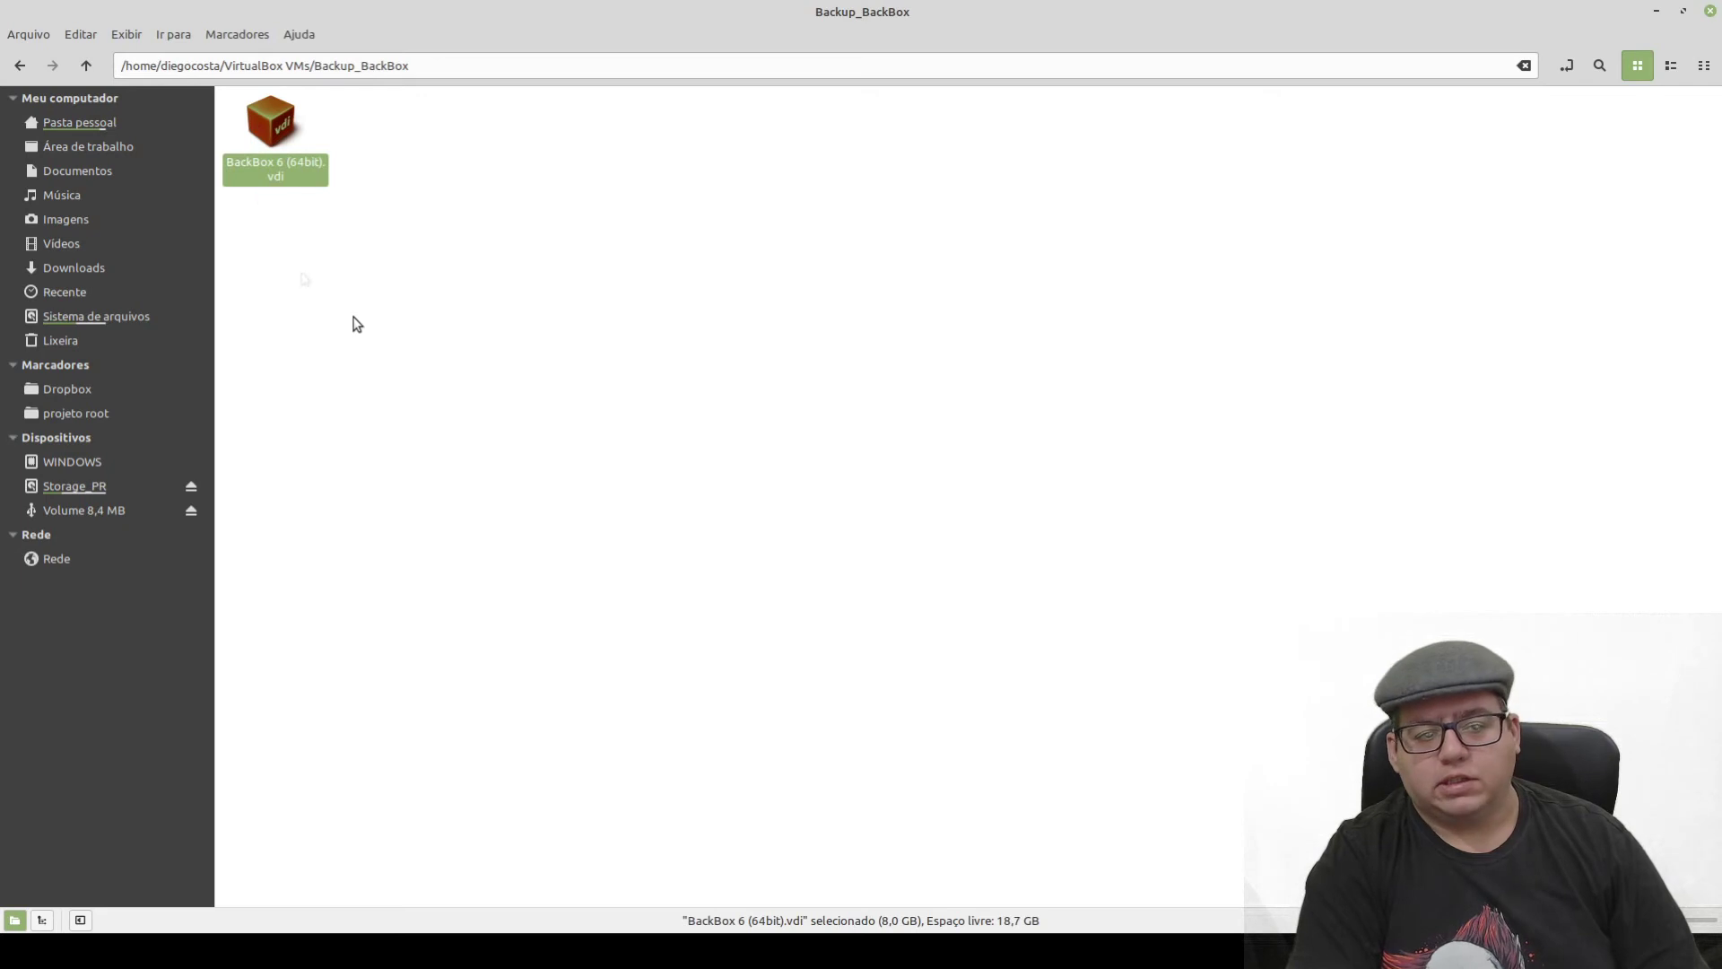
left_click(87, 69)
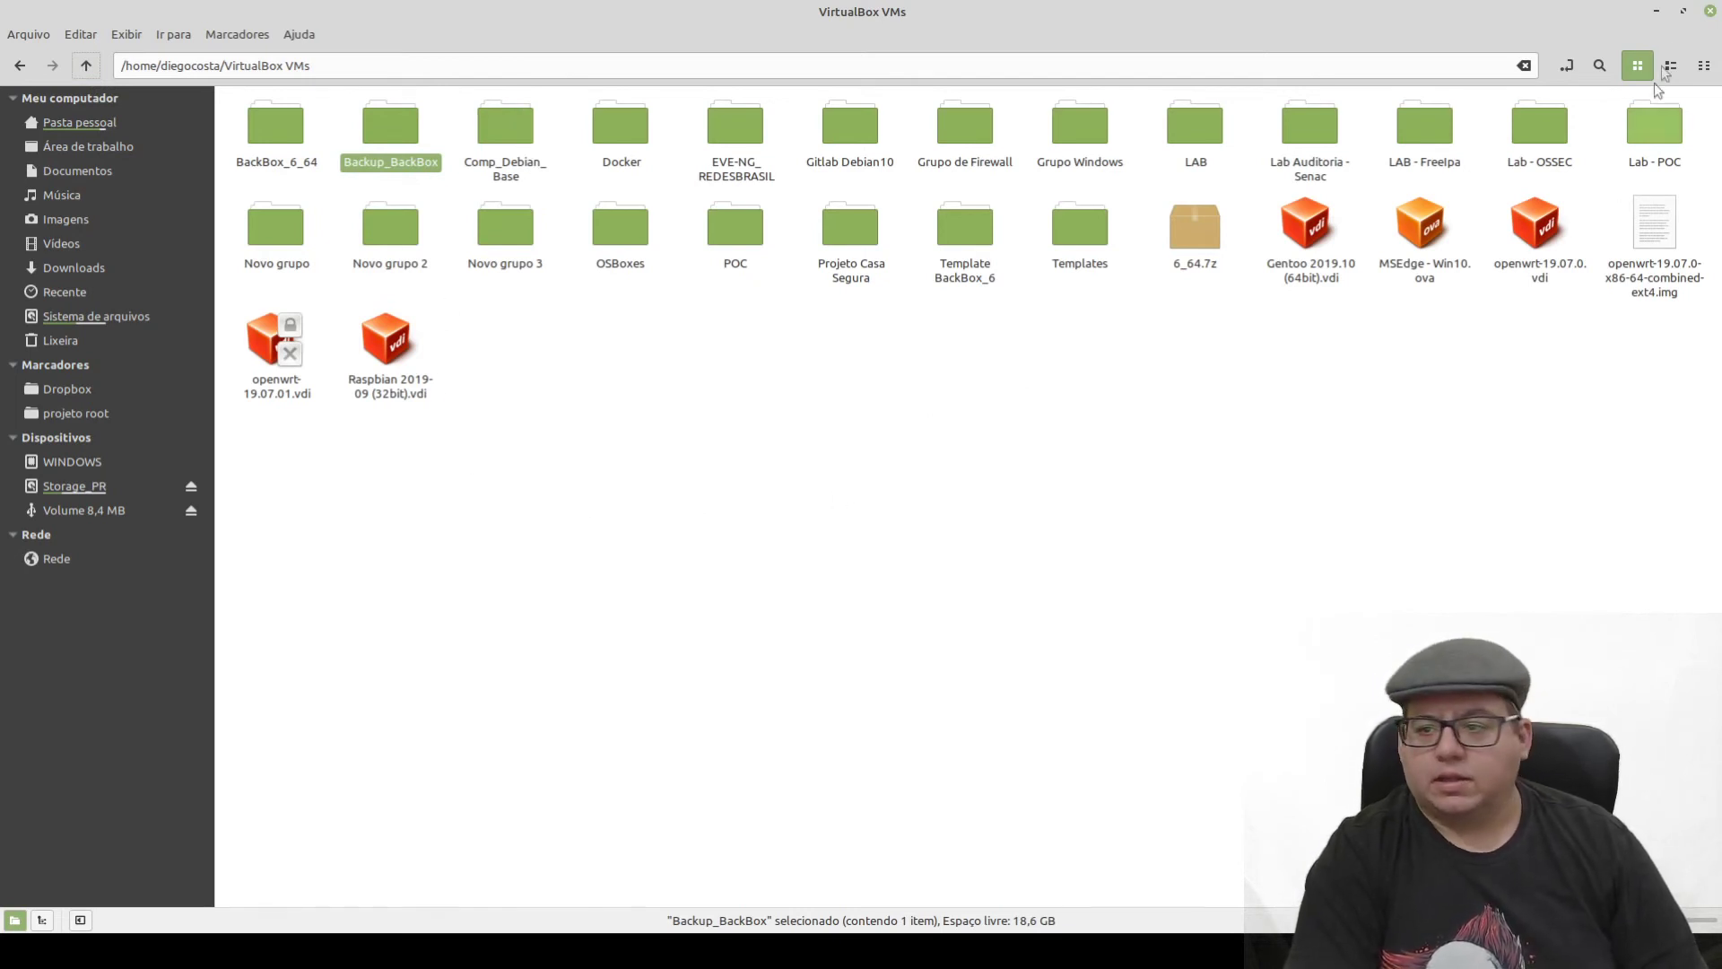
left_click(1655, 11)
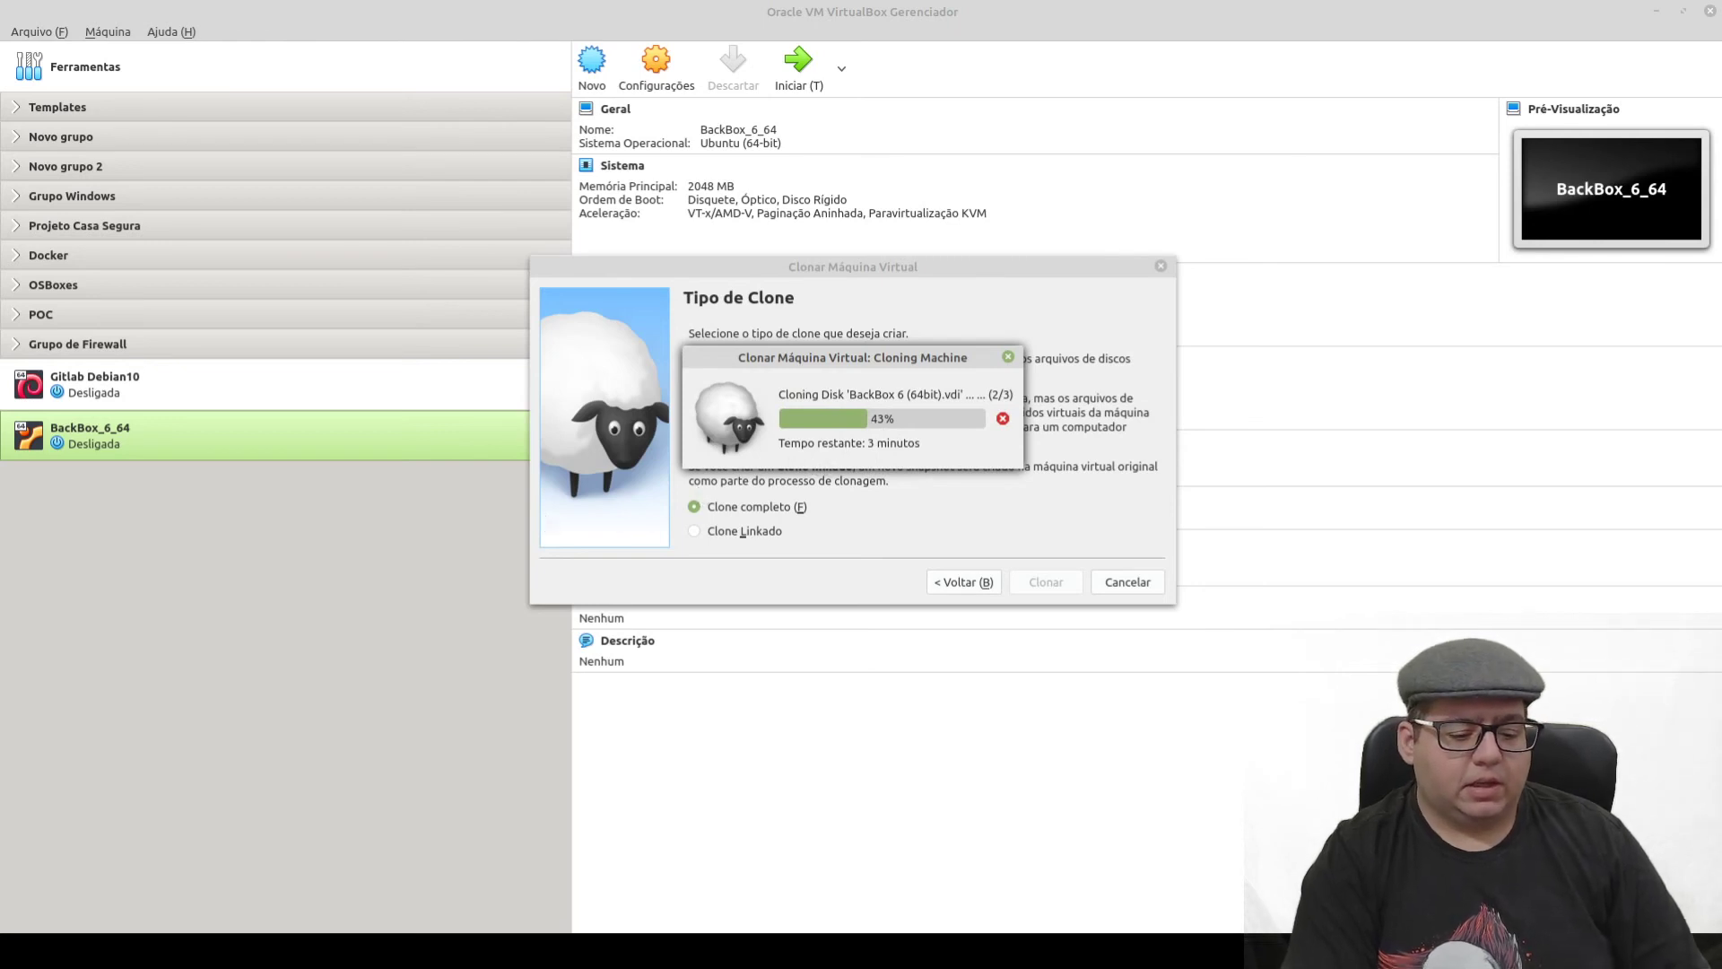
- Return to Firefox's osboxes BackBox page, clear the highlighted text and scroll through it
mouse_move(349, 949)
left_click(349, 856)
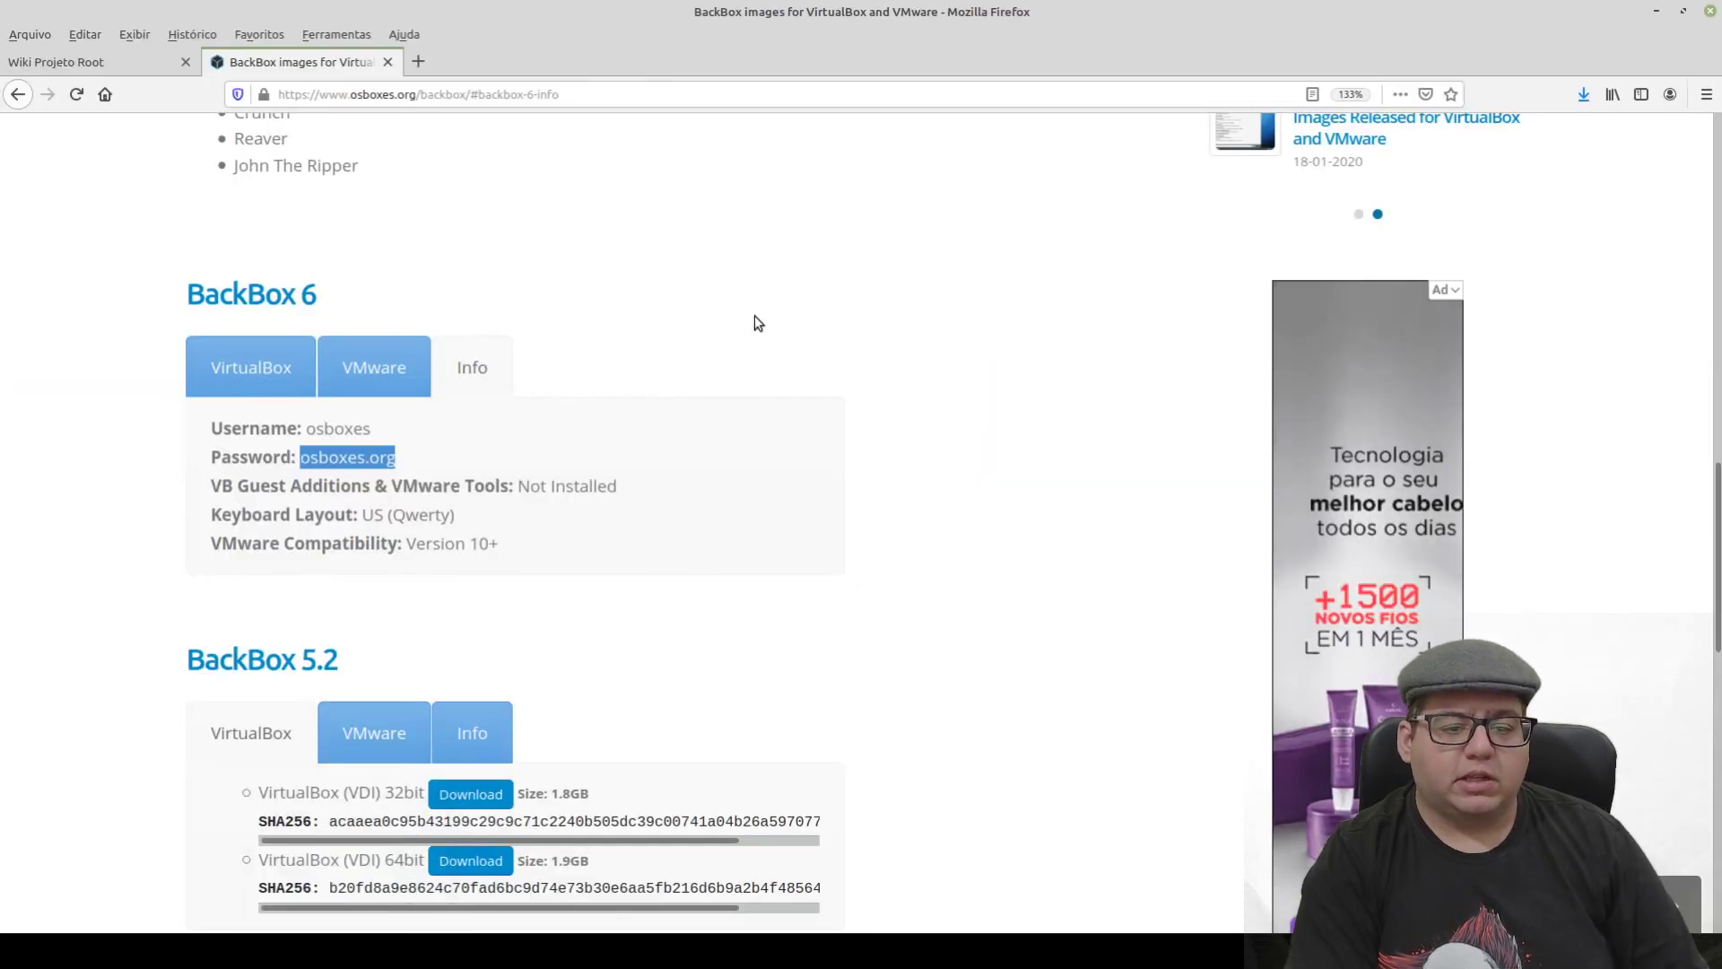
left_click(689, 368)
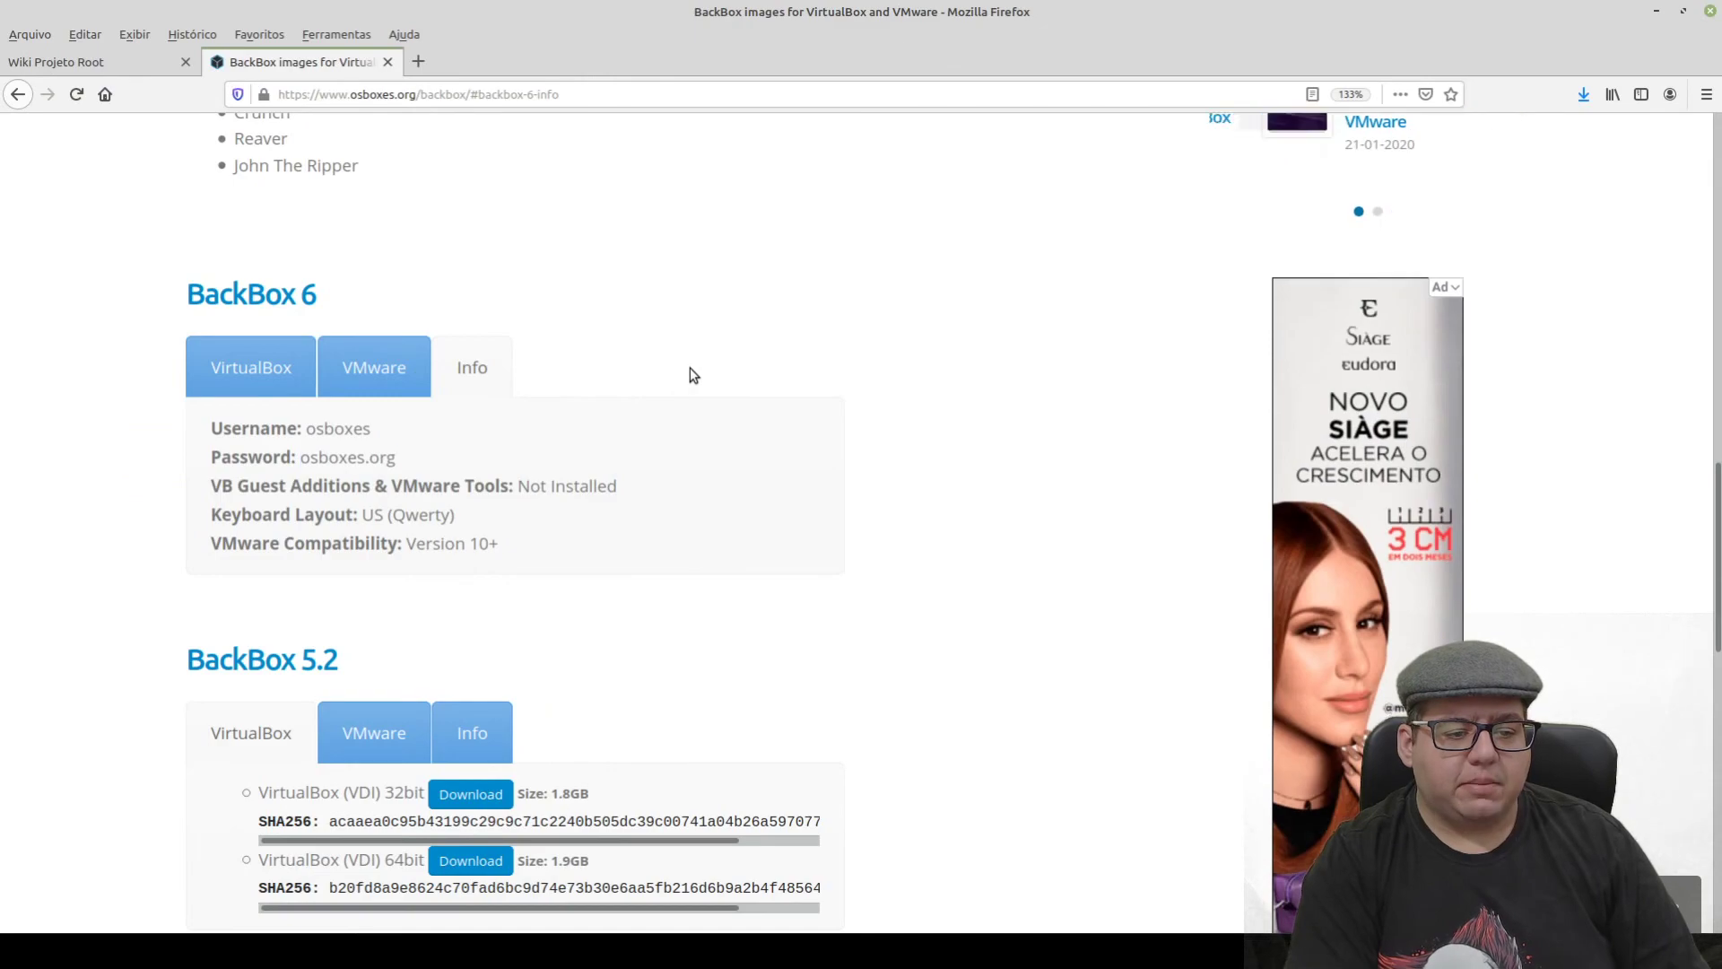
scroll(593, 522, "up", 10)
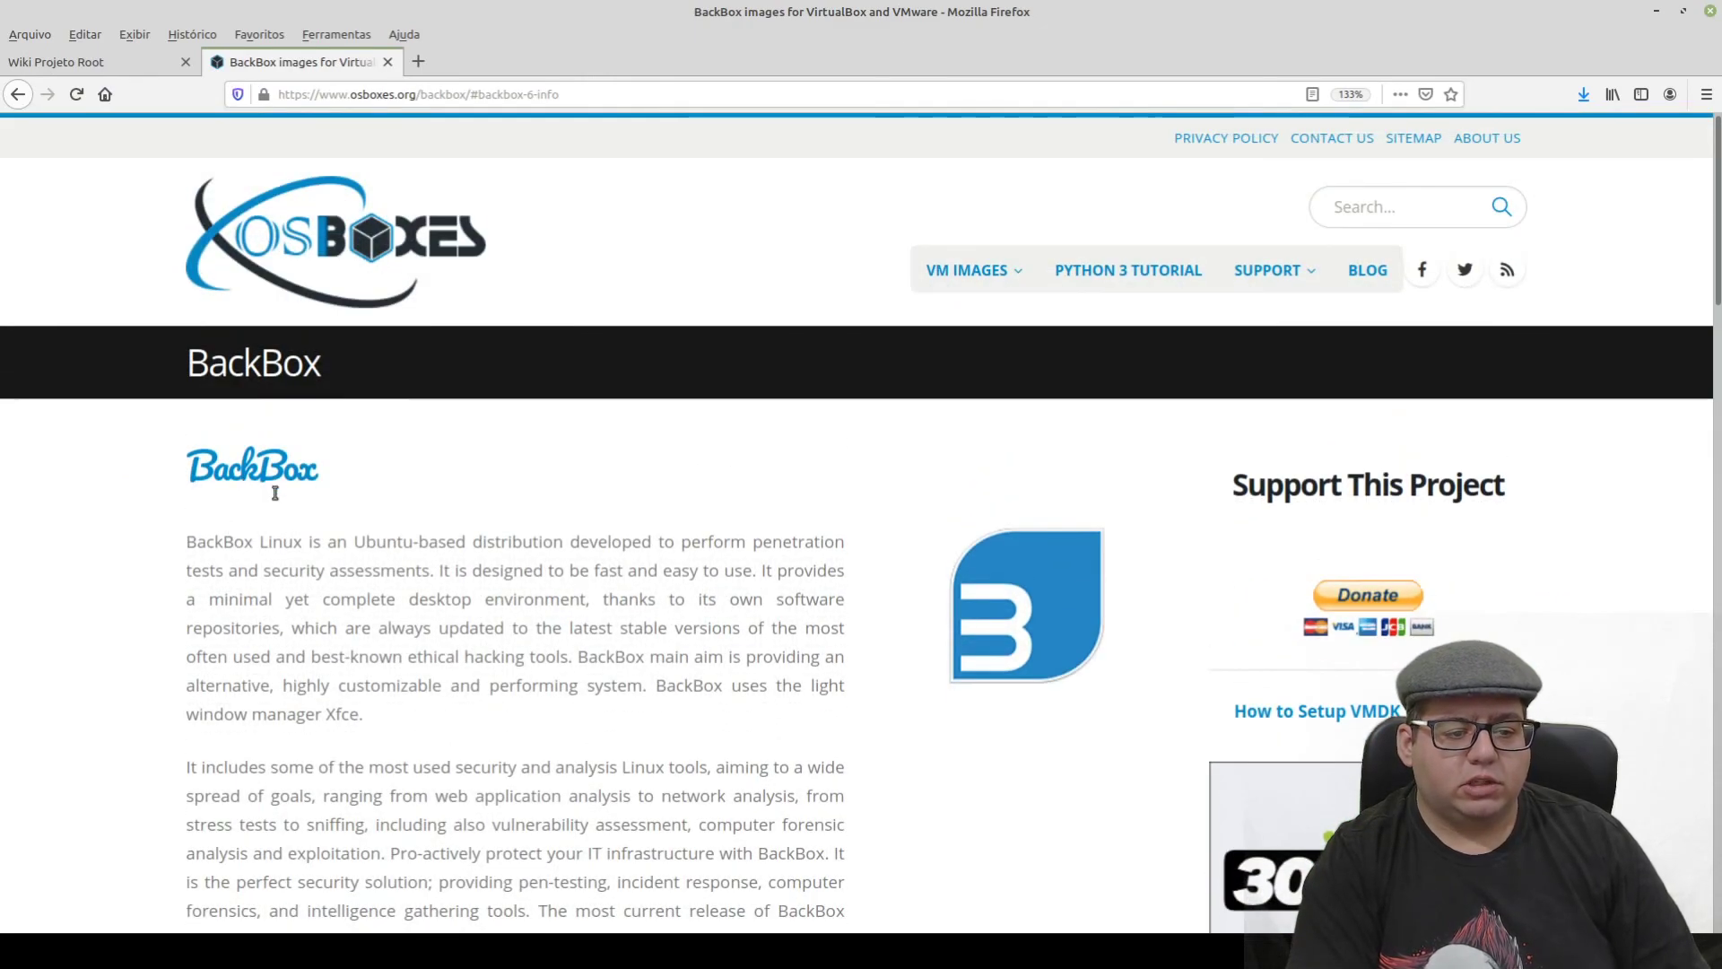
scroll(276, 494, "down", 5)
scroll(453, 538, "up", 2)
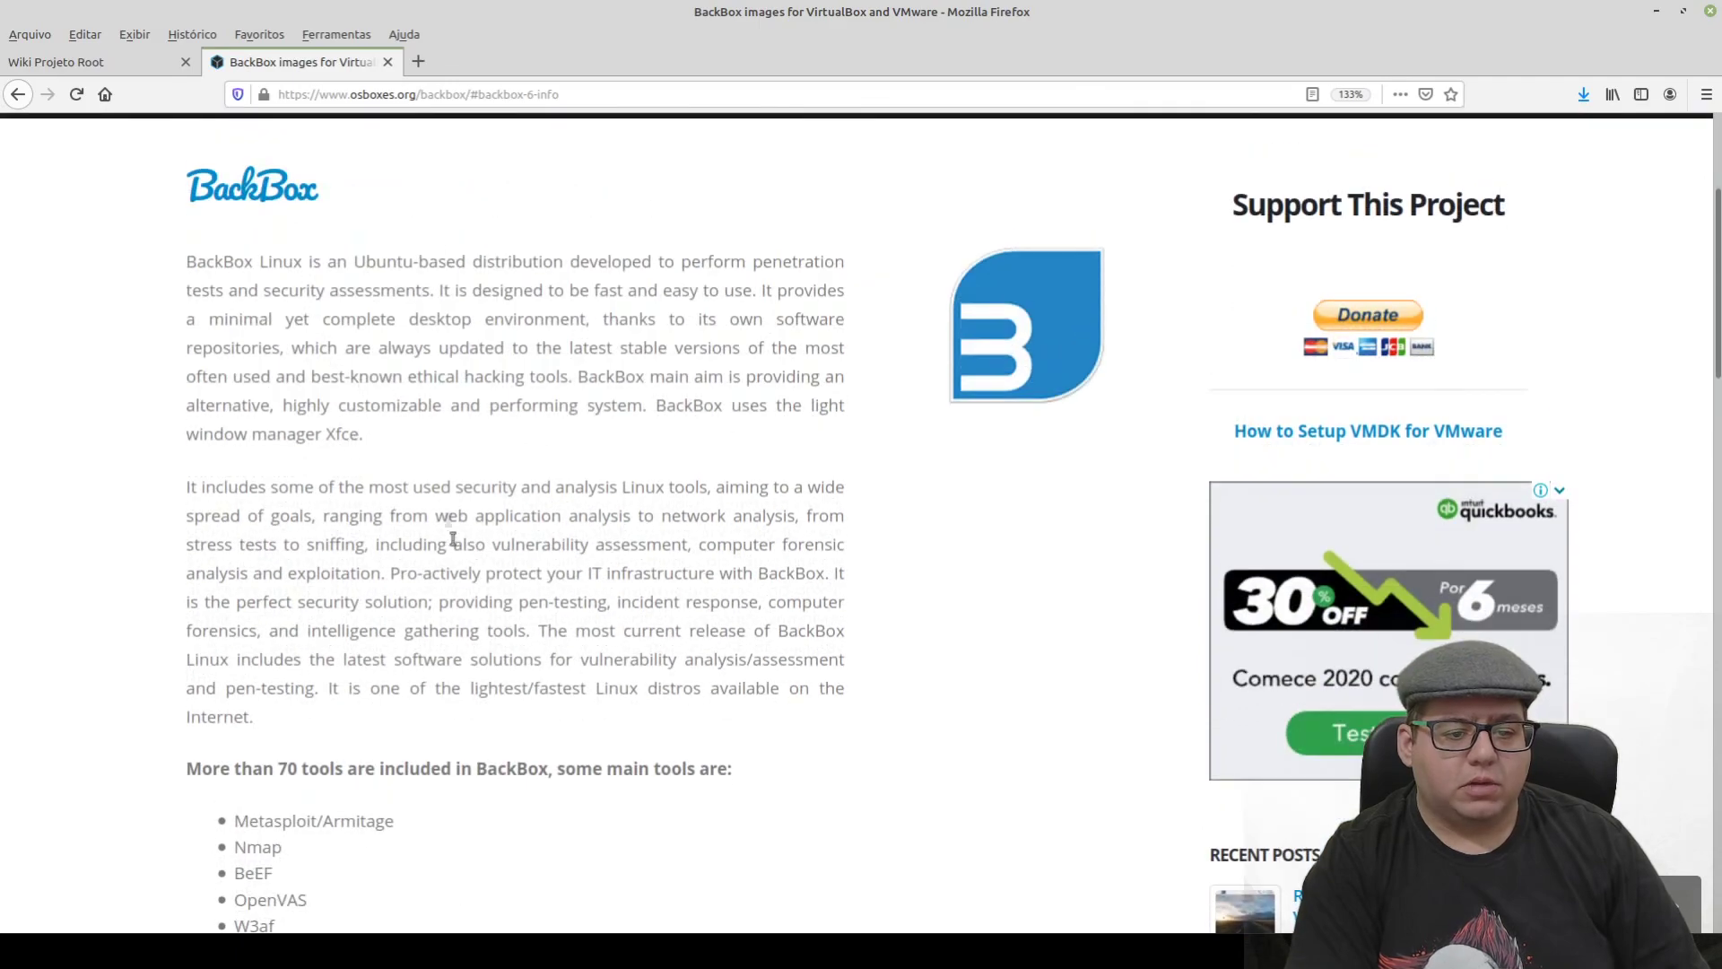
scroll(453, 538, "down", 10)
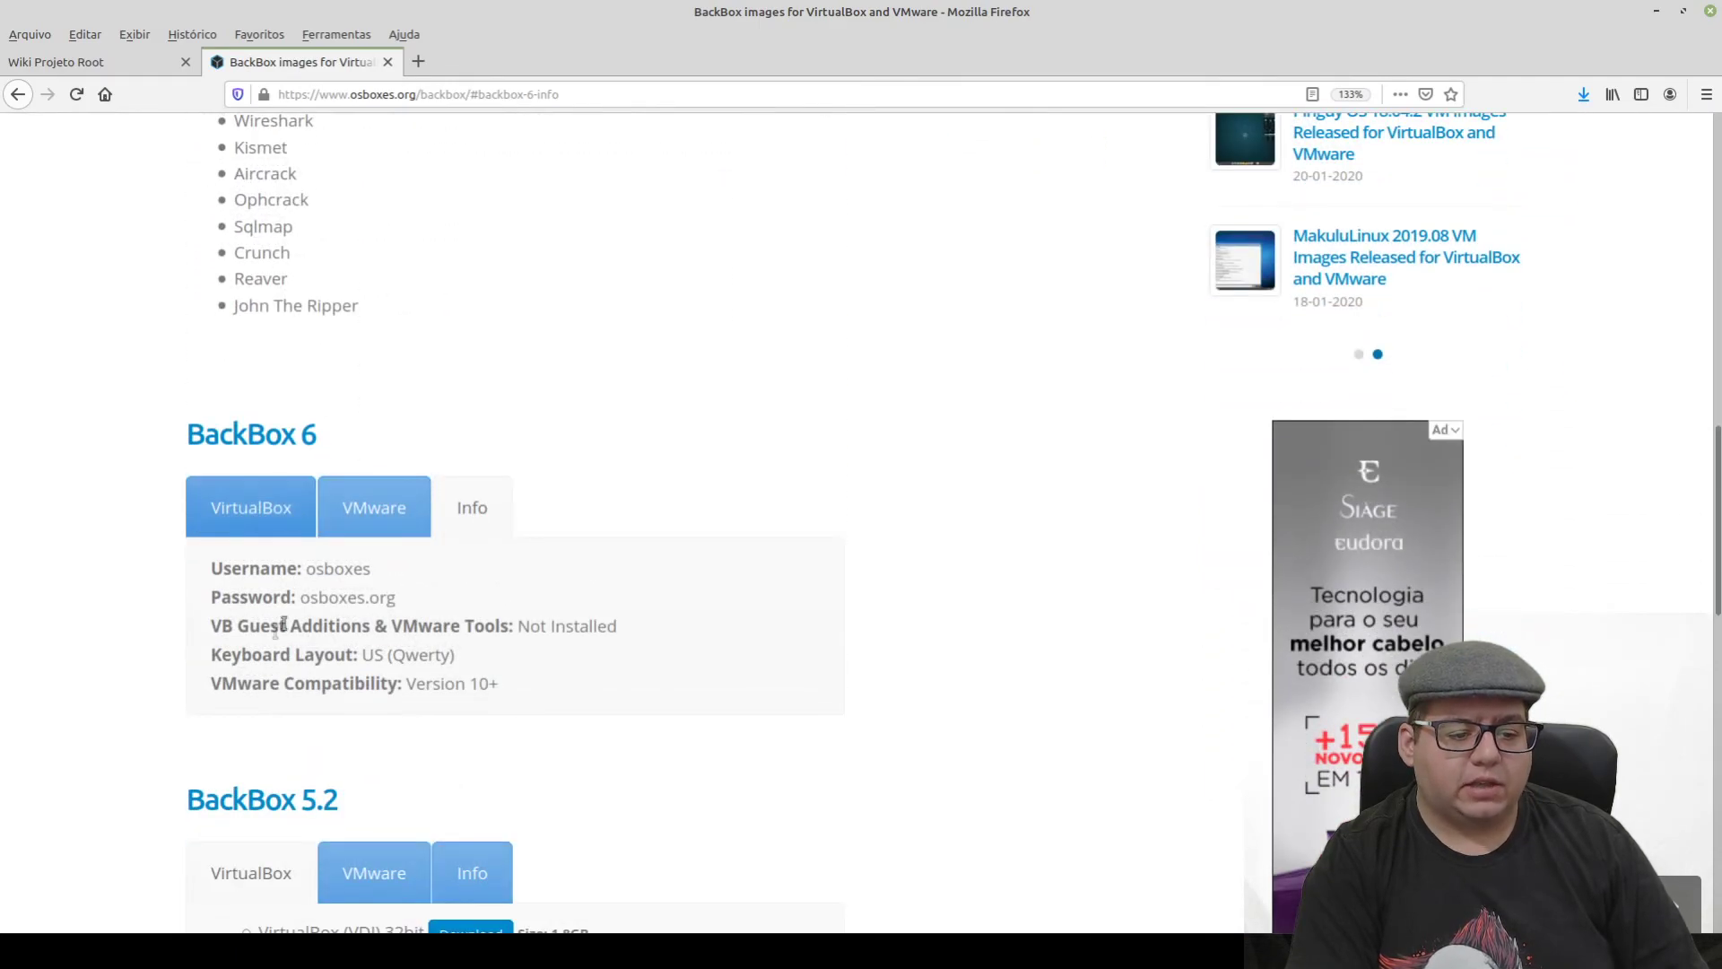
scroll(223, 603, "down", 3)
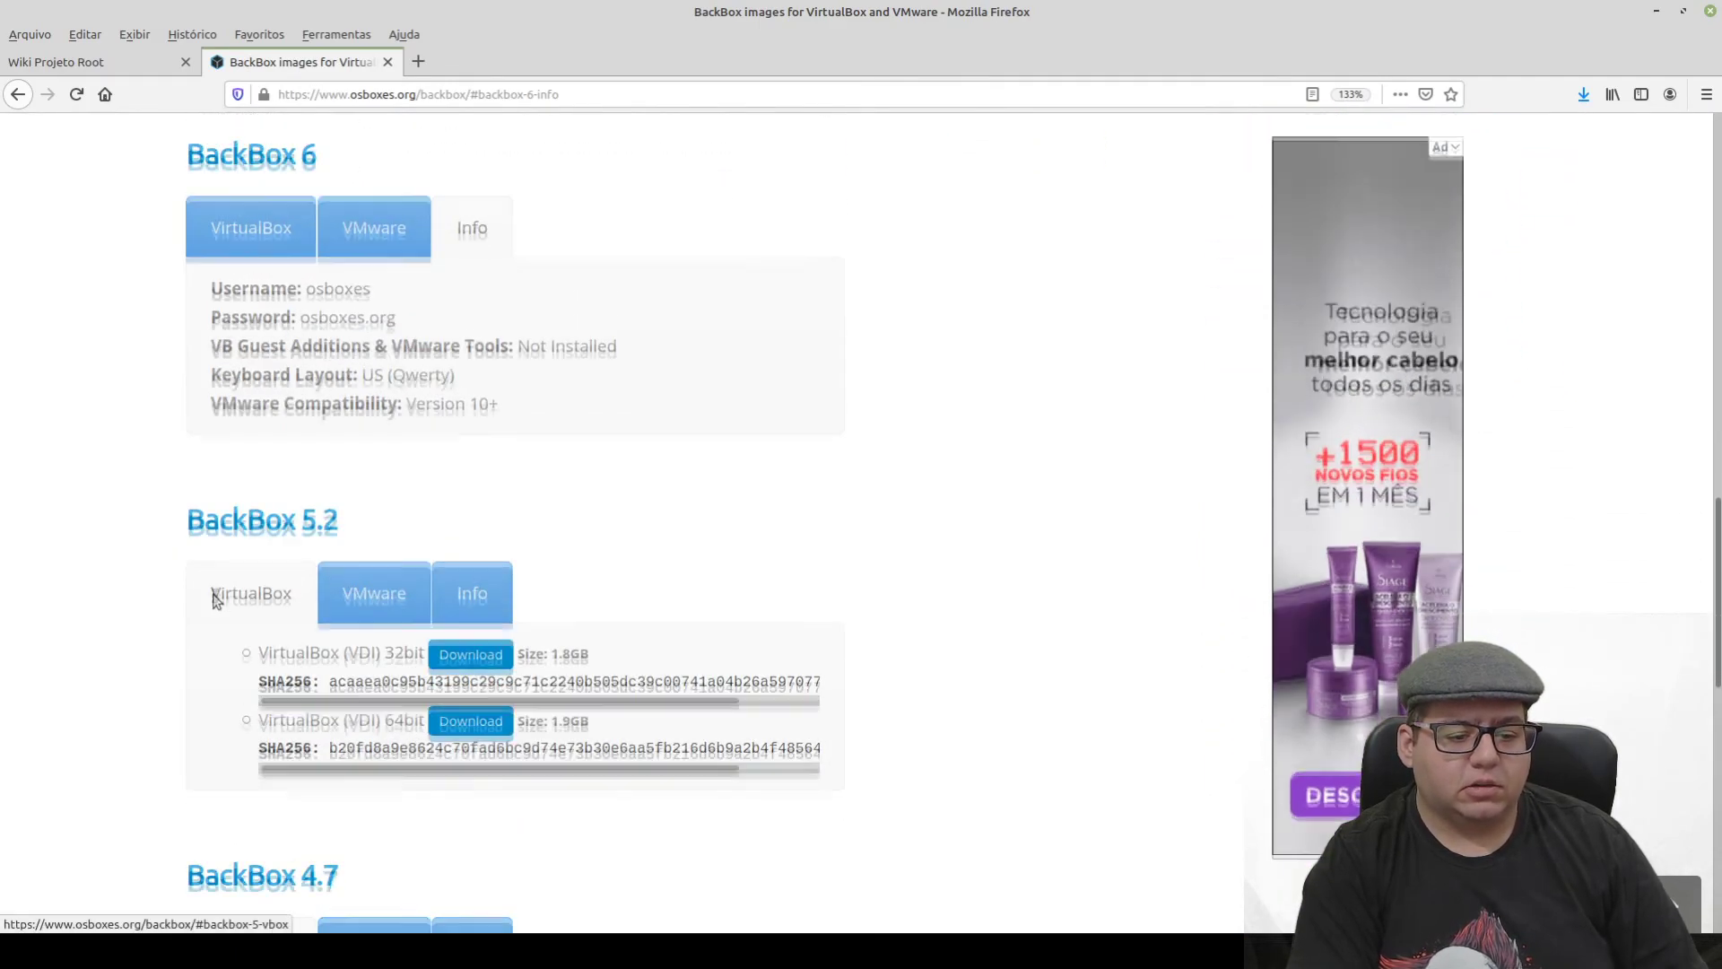
scroll(275, 496, "up", 8)
scroll(274, 496, "up", 7)
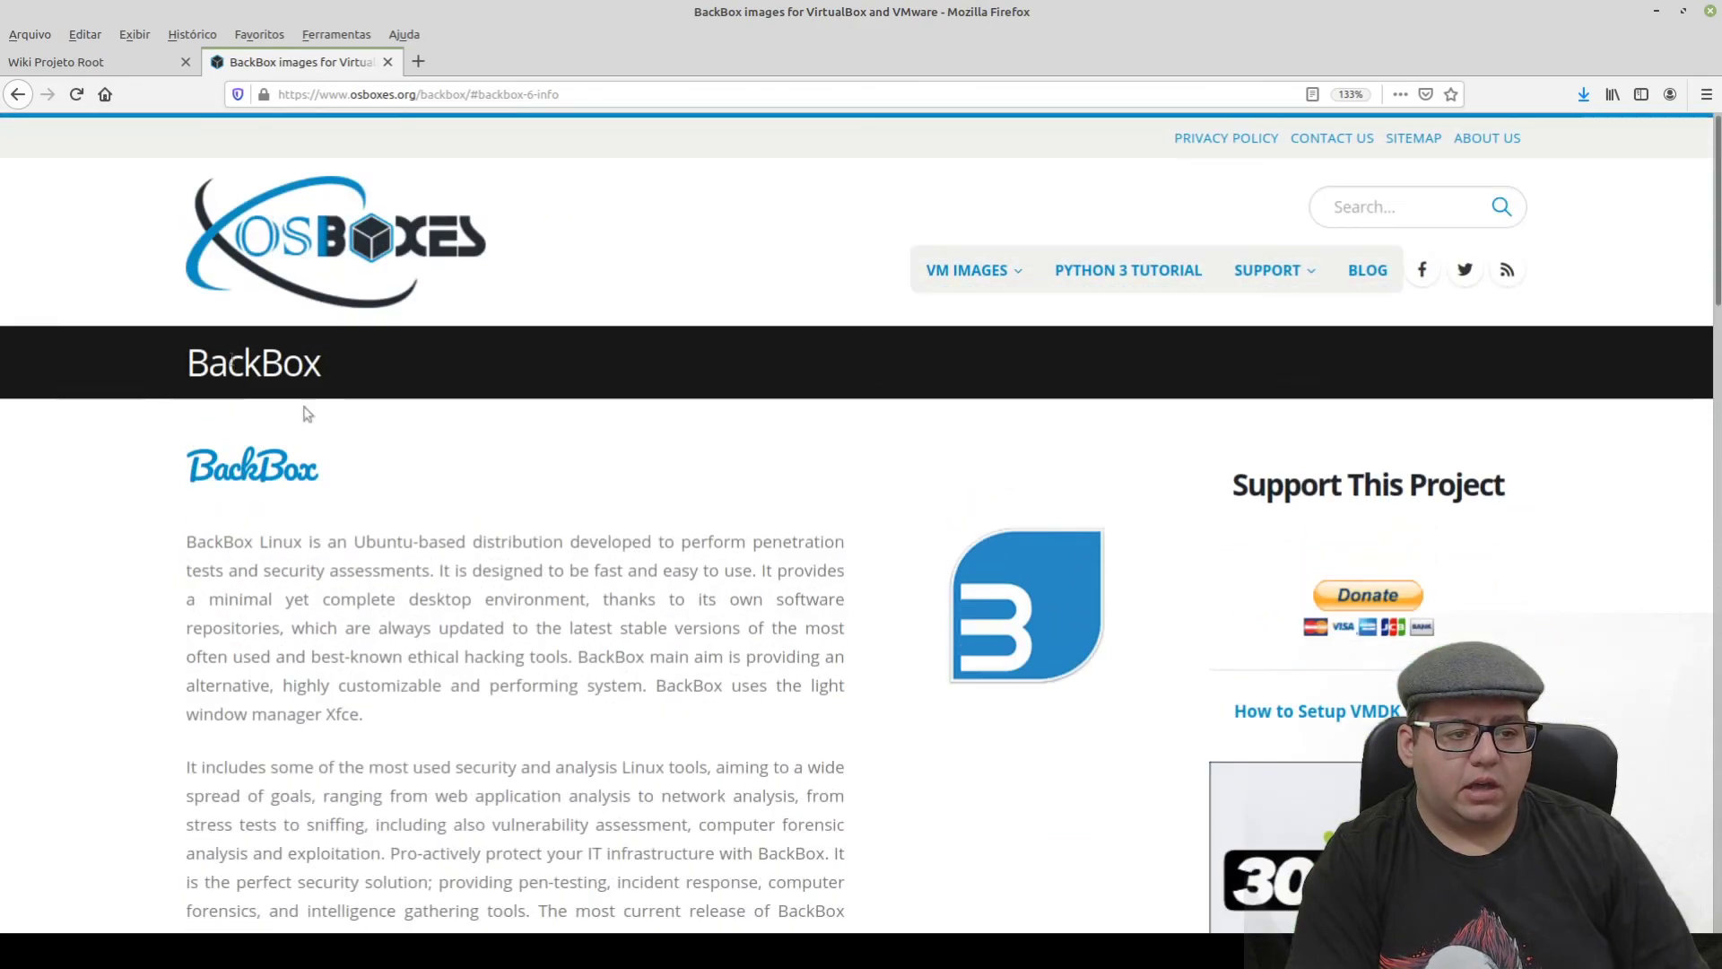
- Search Yahoo for 'BackBox' from the selected logo text
double_click(249, 463)
right_click(260, 470)
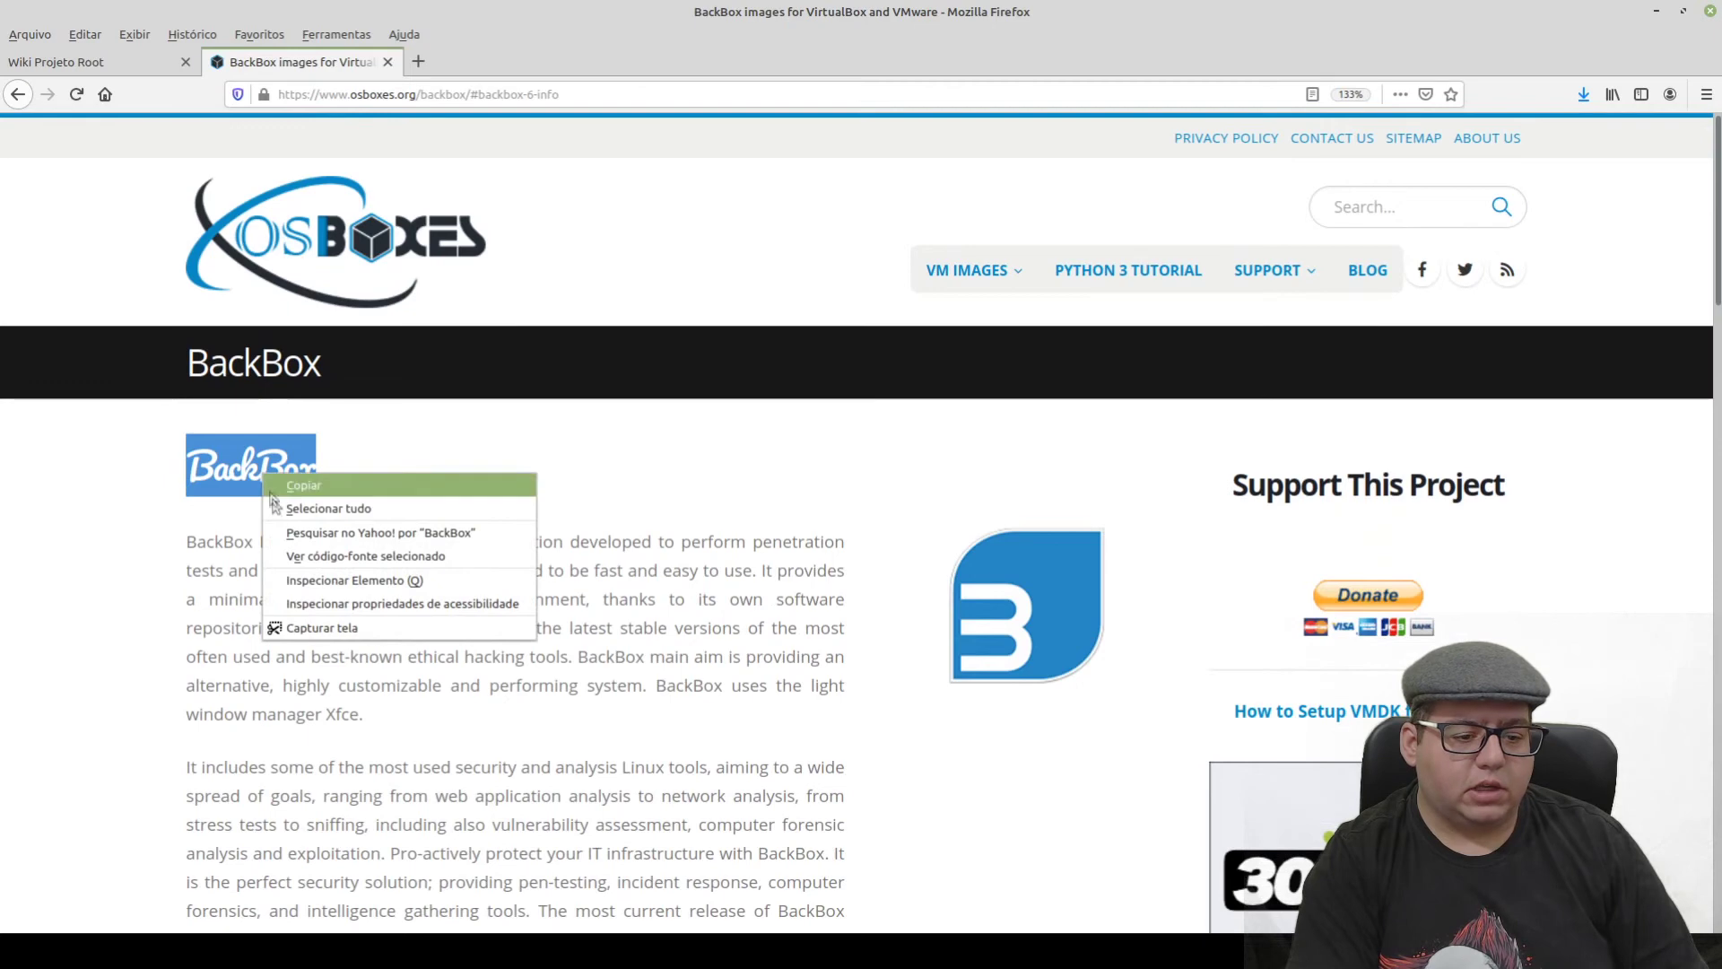
left_click(395, 533)
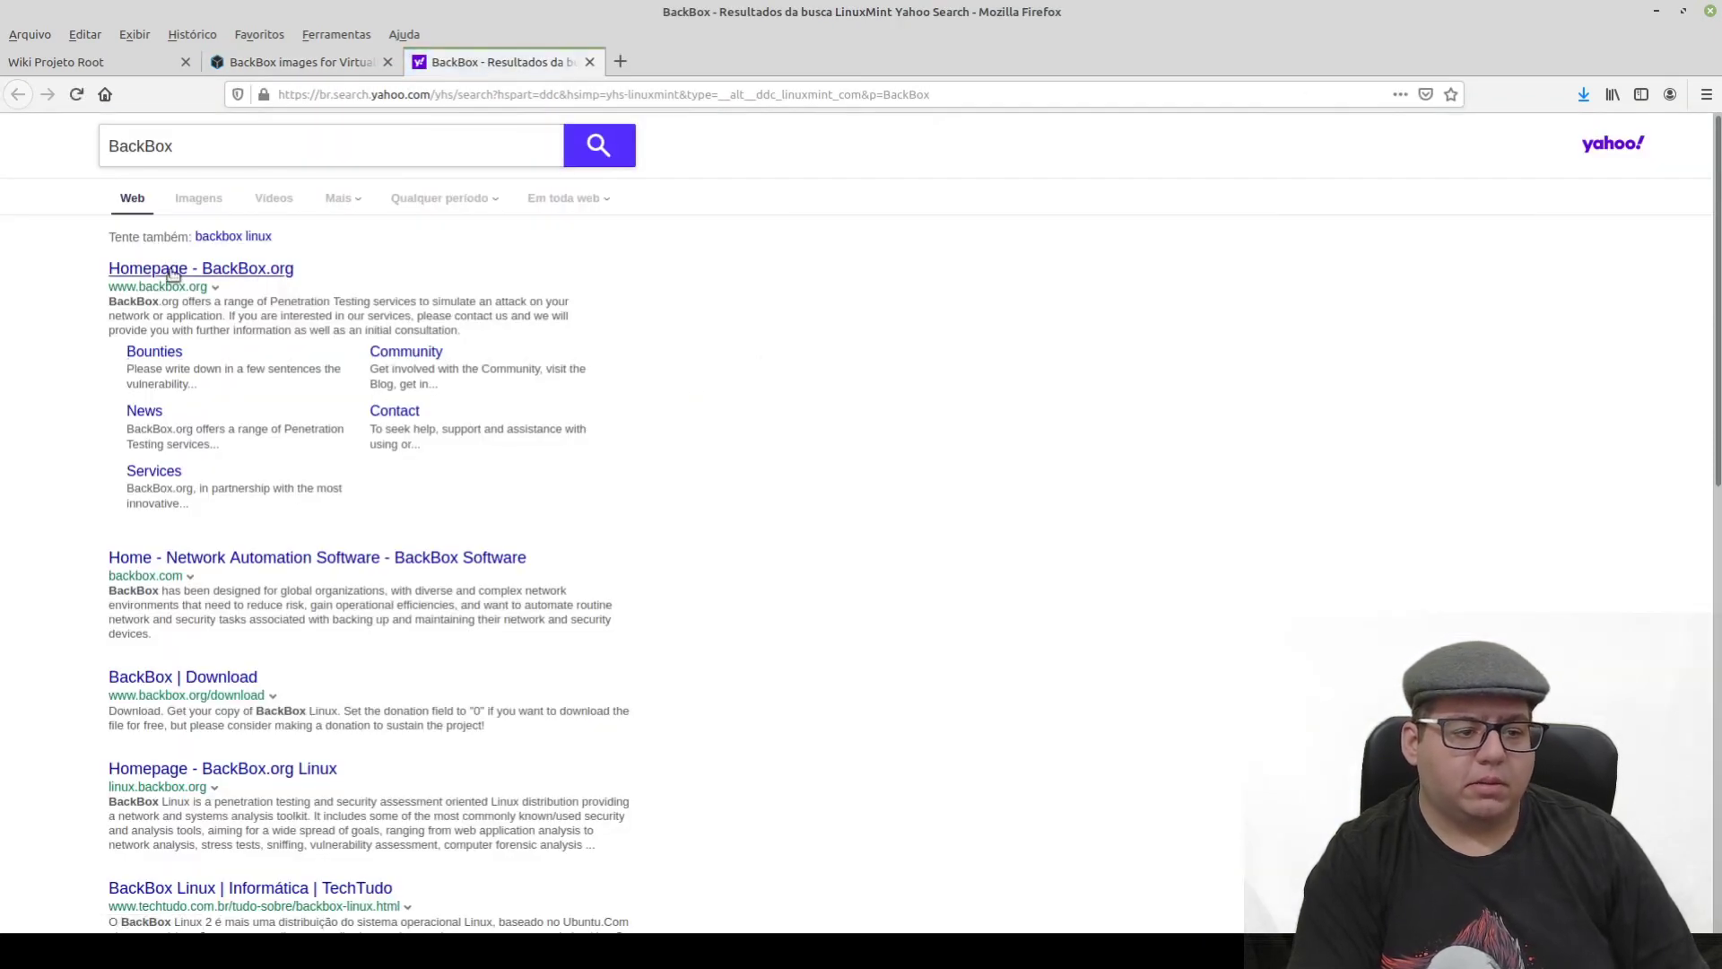
- Open the BackBox.org homepage result and close the Yahoo search tab
left_click(148, 269)
left_click(589, 62)
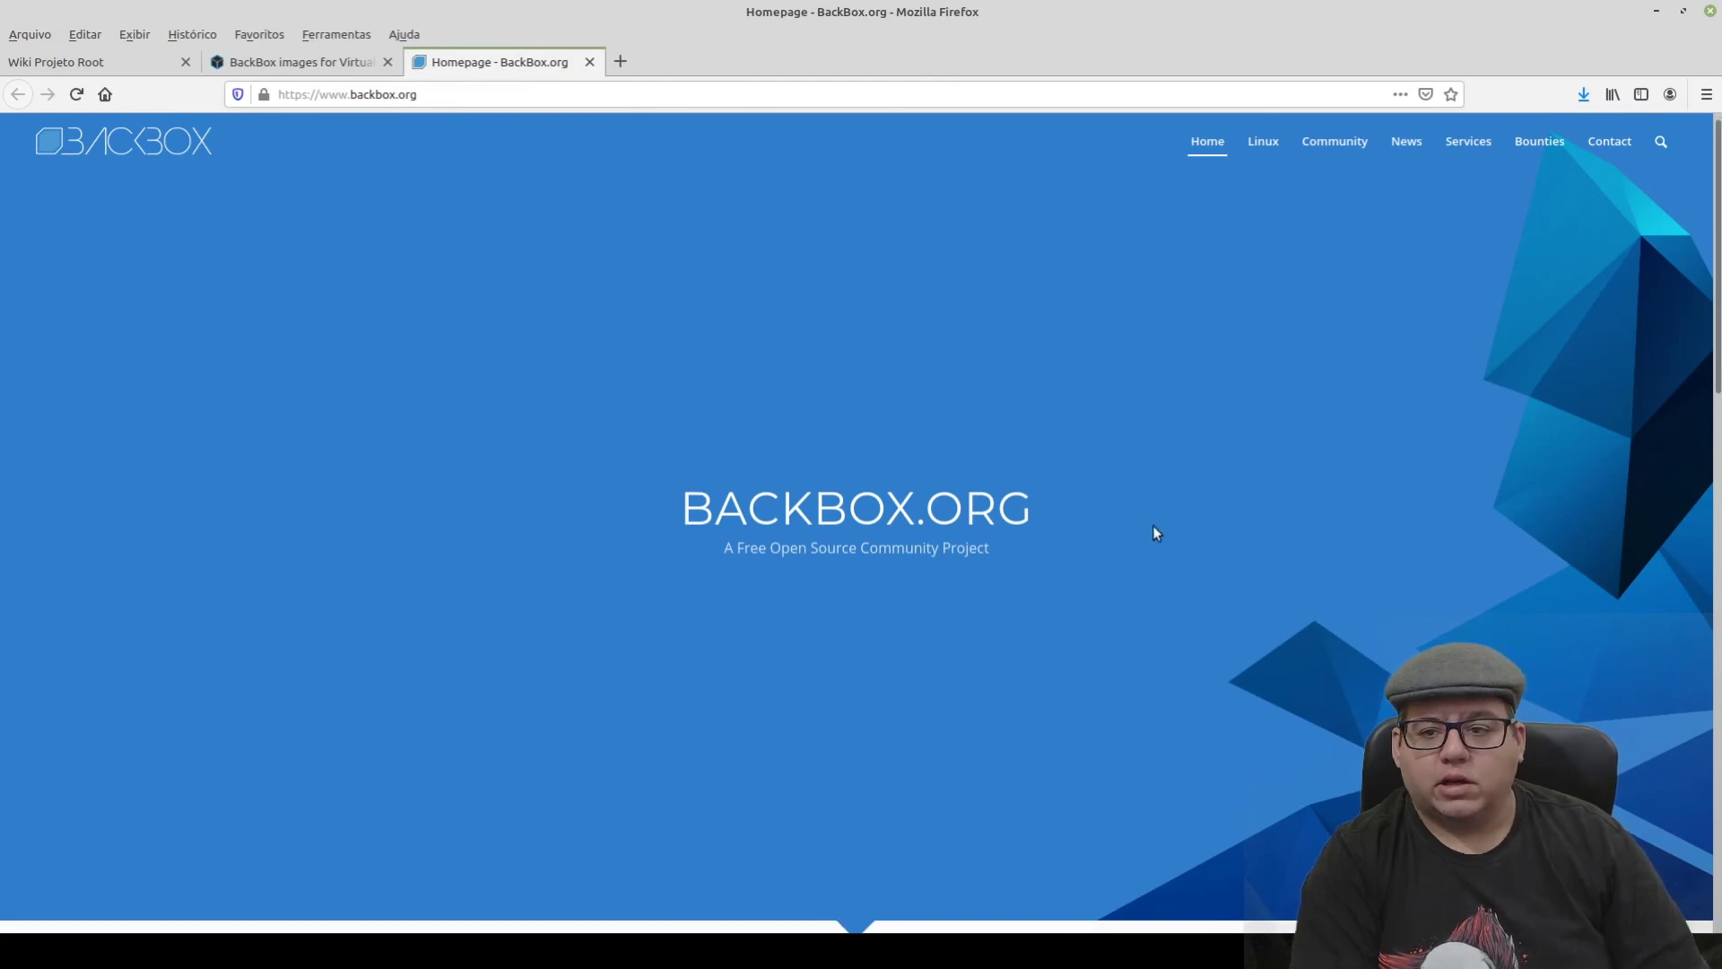
scroll(692, 569, "down", 10)
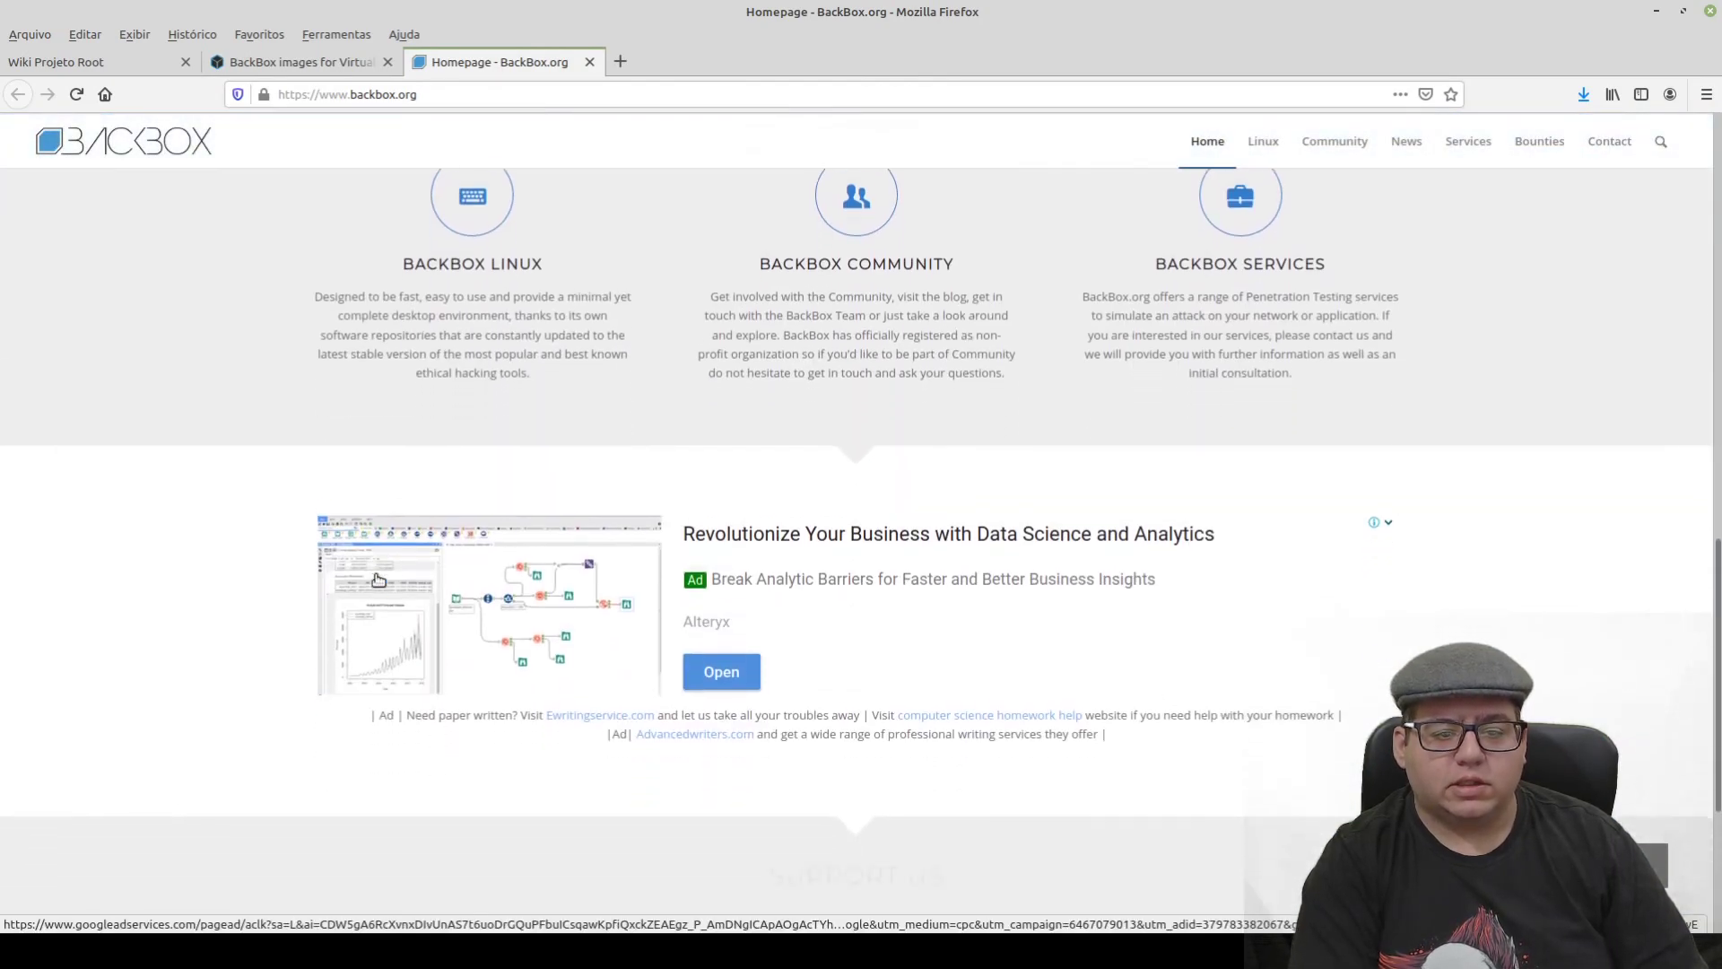
scroll(717, 581, "up", 10)
scroll(744, 601, "up", 3)
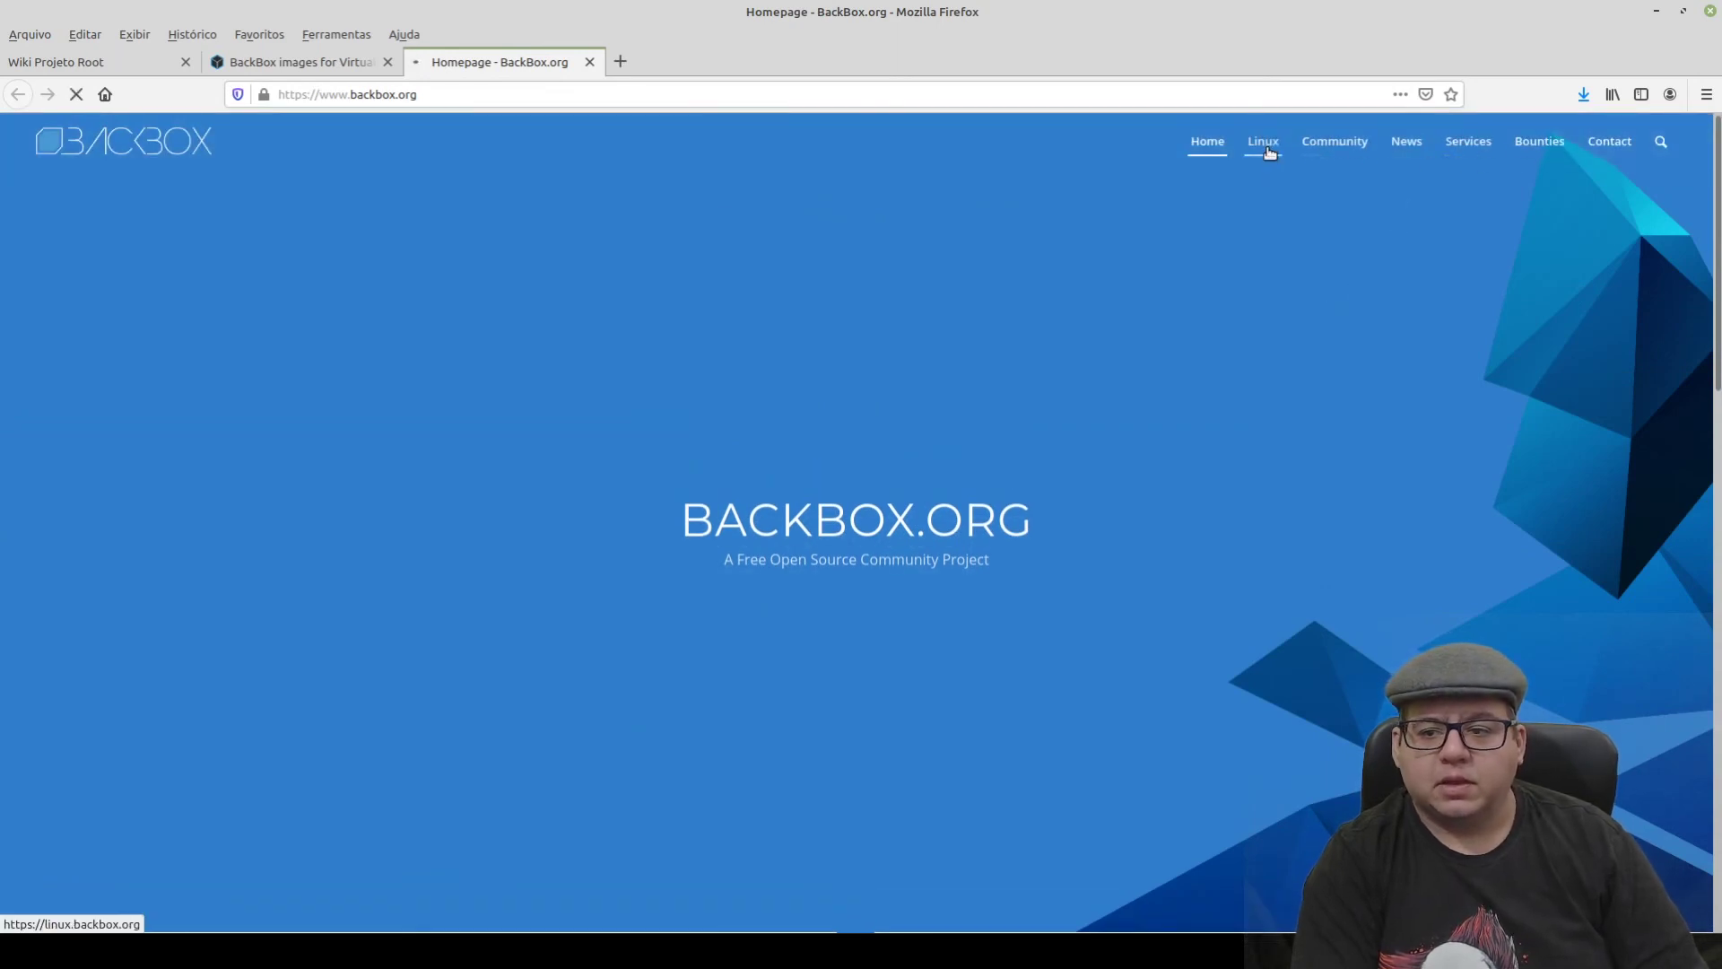
- Go from the BackBox Linux section to the Download page
left_click(1266, 148)
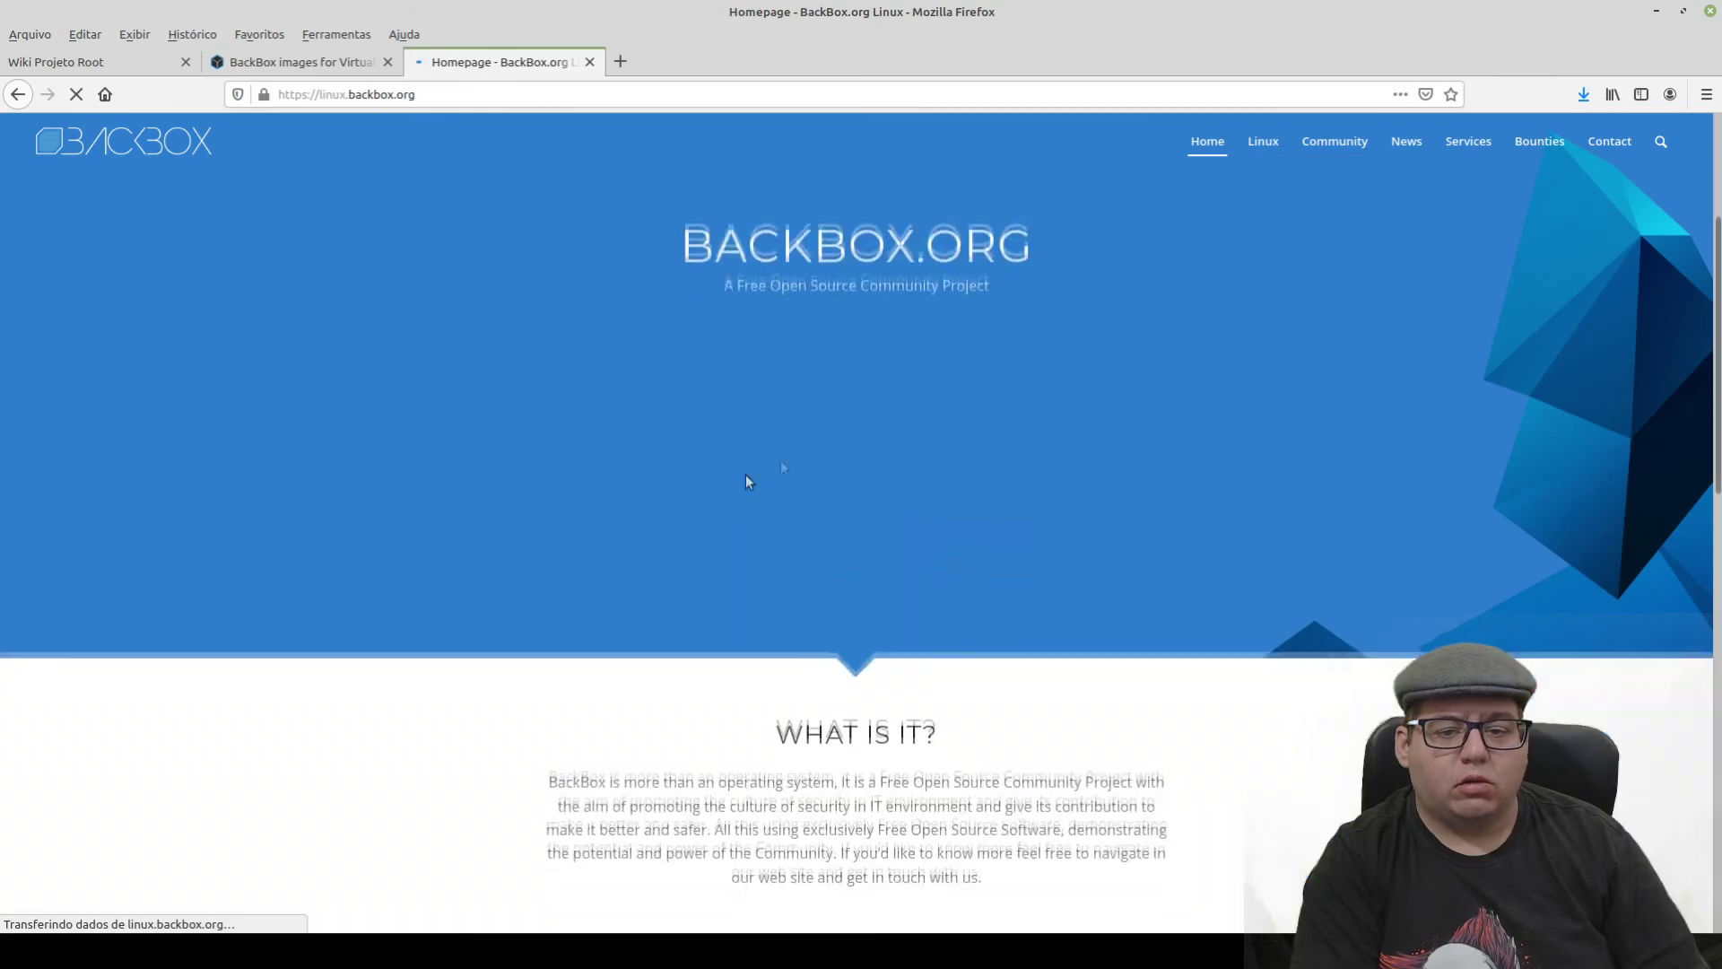
scroll(661, 549, "down", 5)
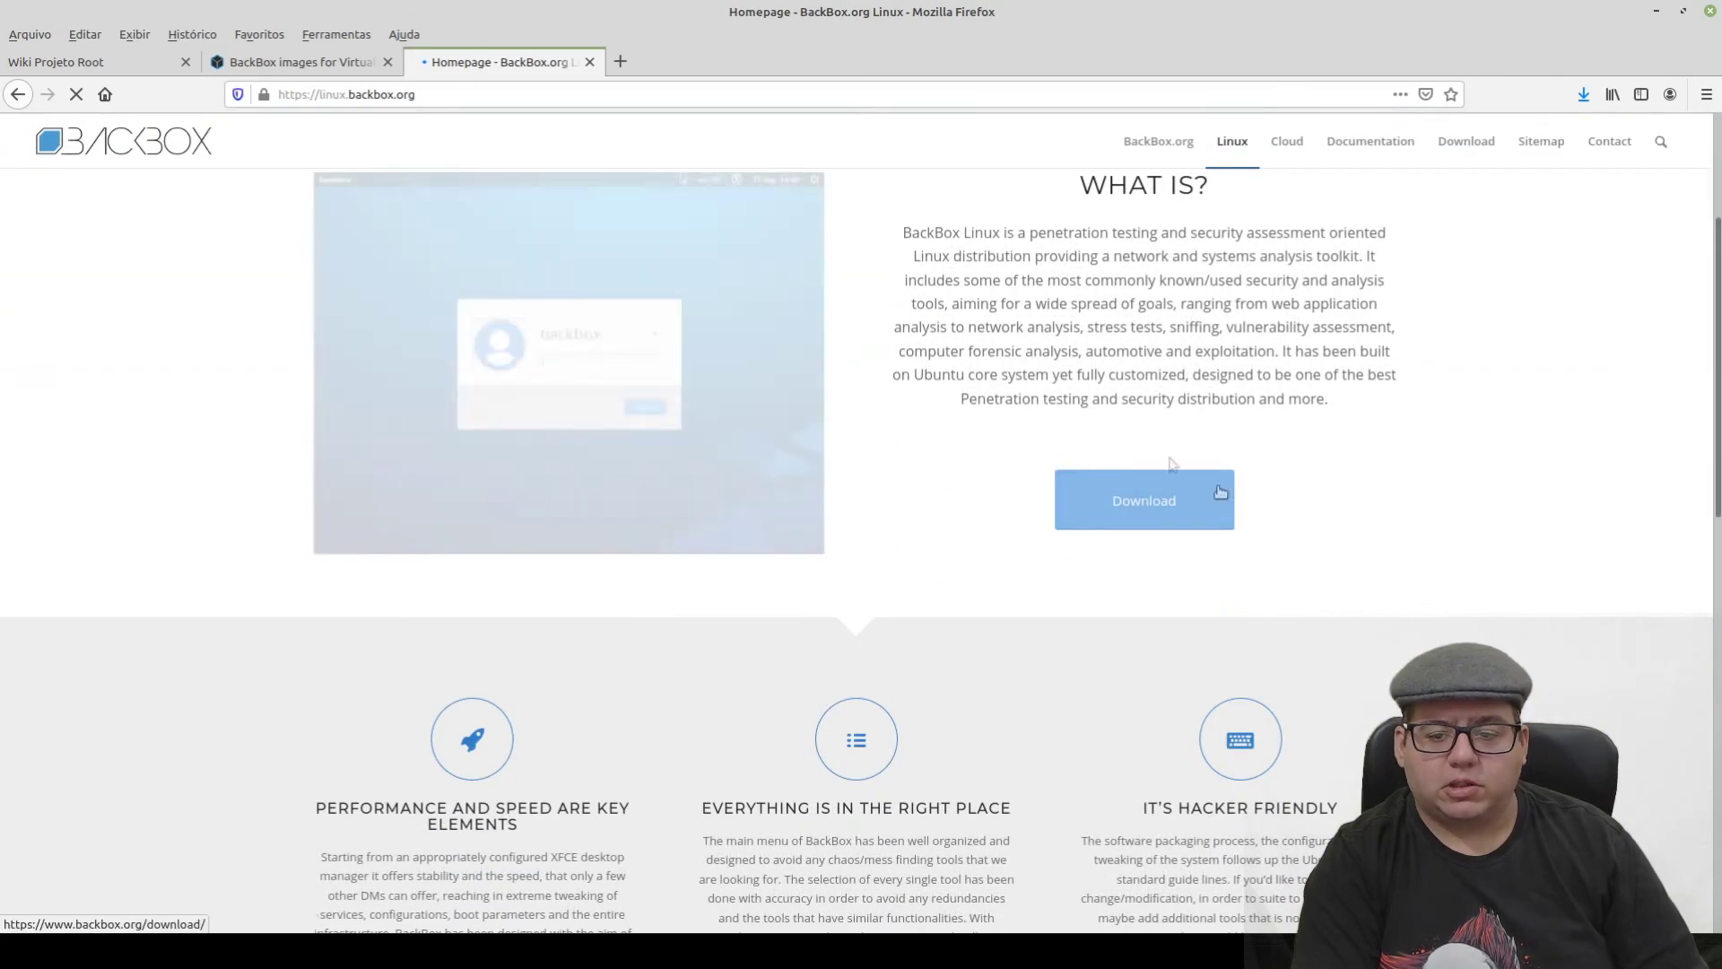
left_click(1134, 497)
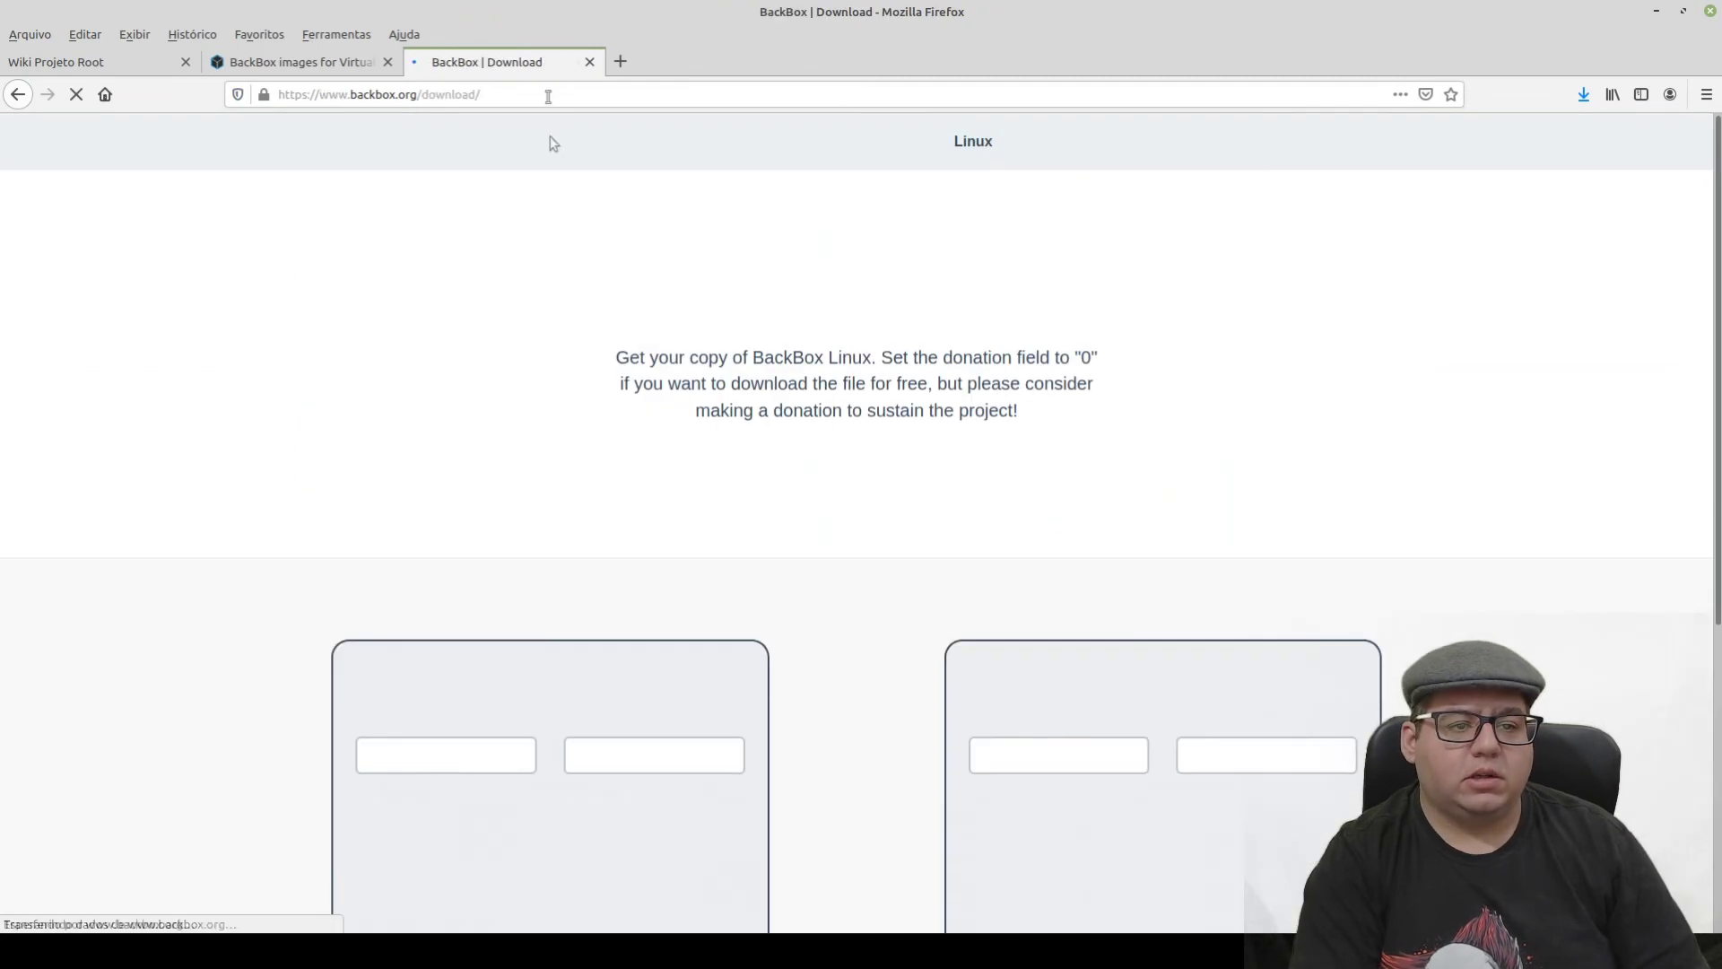
- Look over the BackBox Linux 6 editions, picking out the i386 and amd64 names
scroll(549, 465, "down", 2)
scroll(534, 575, "down", 2)
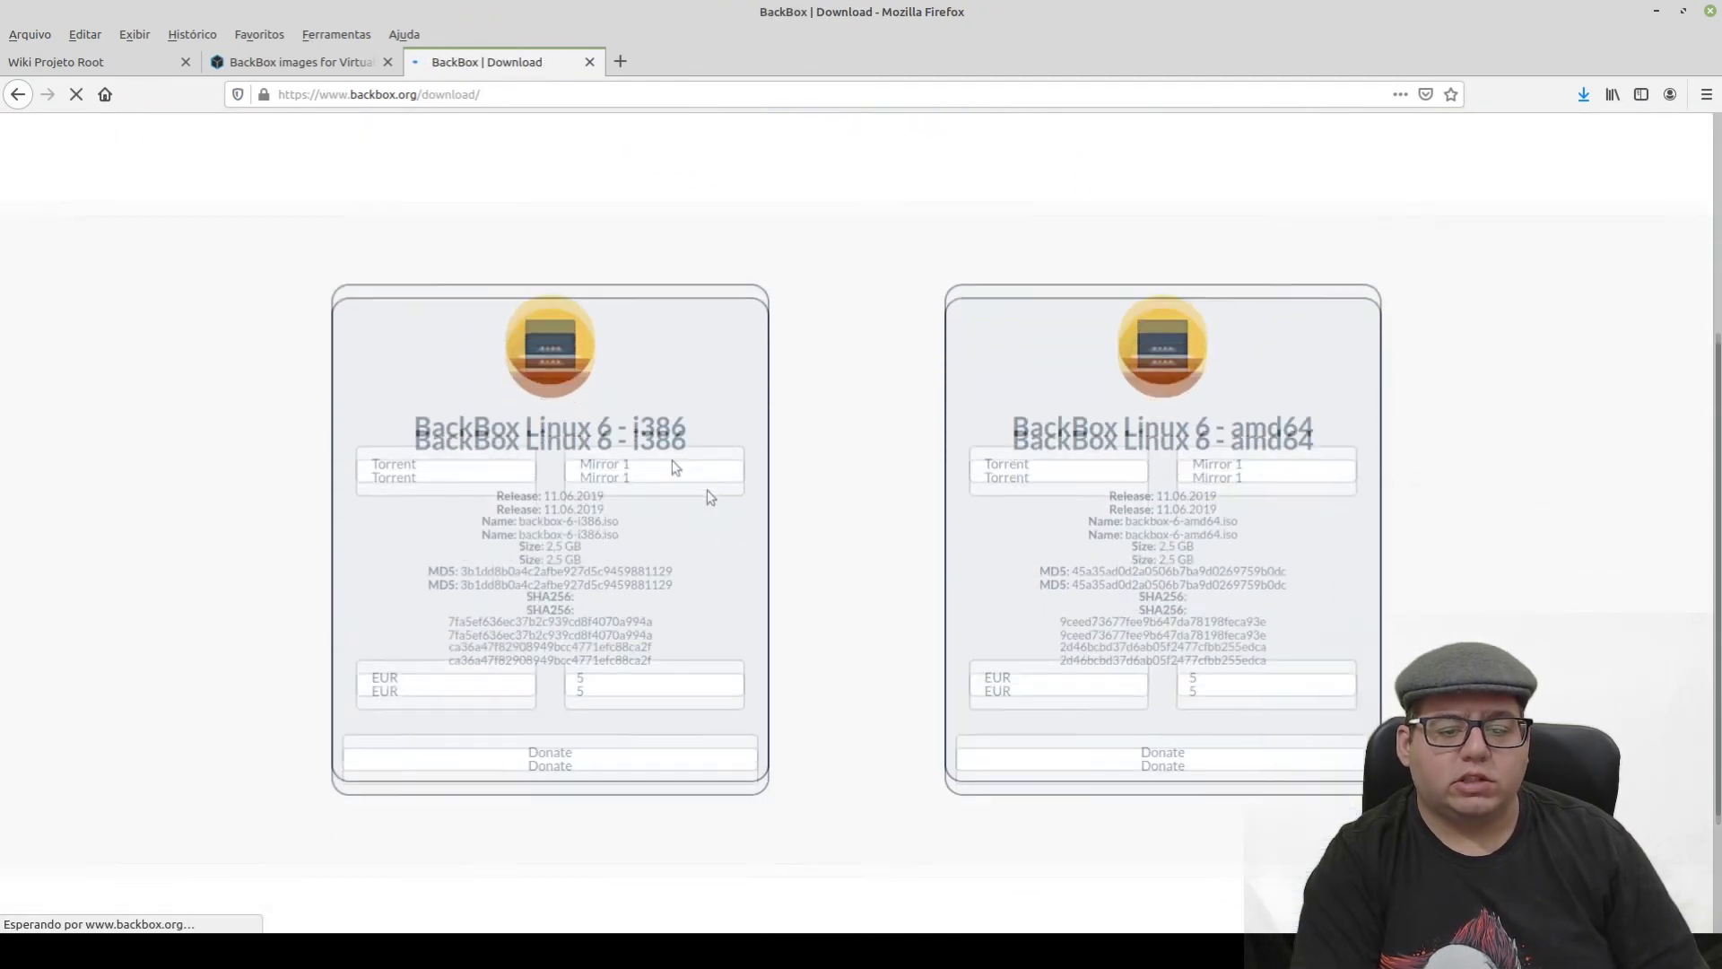
left_click_drag(430, 421, 605, 423)
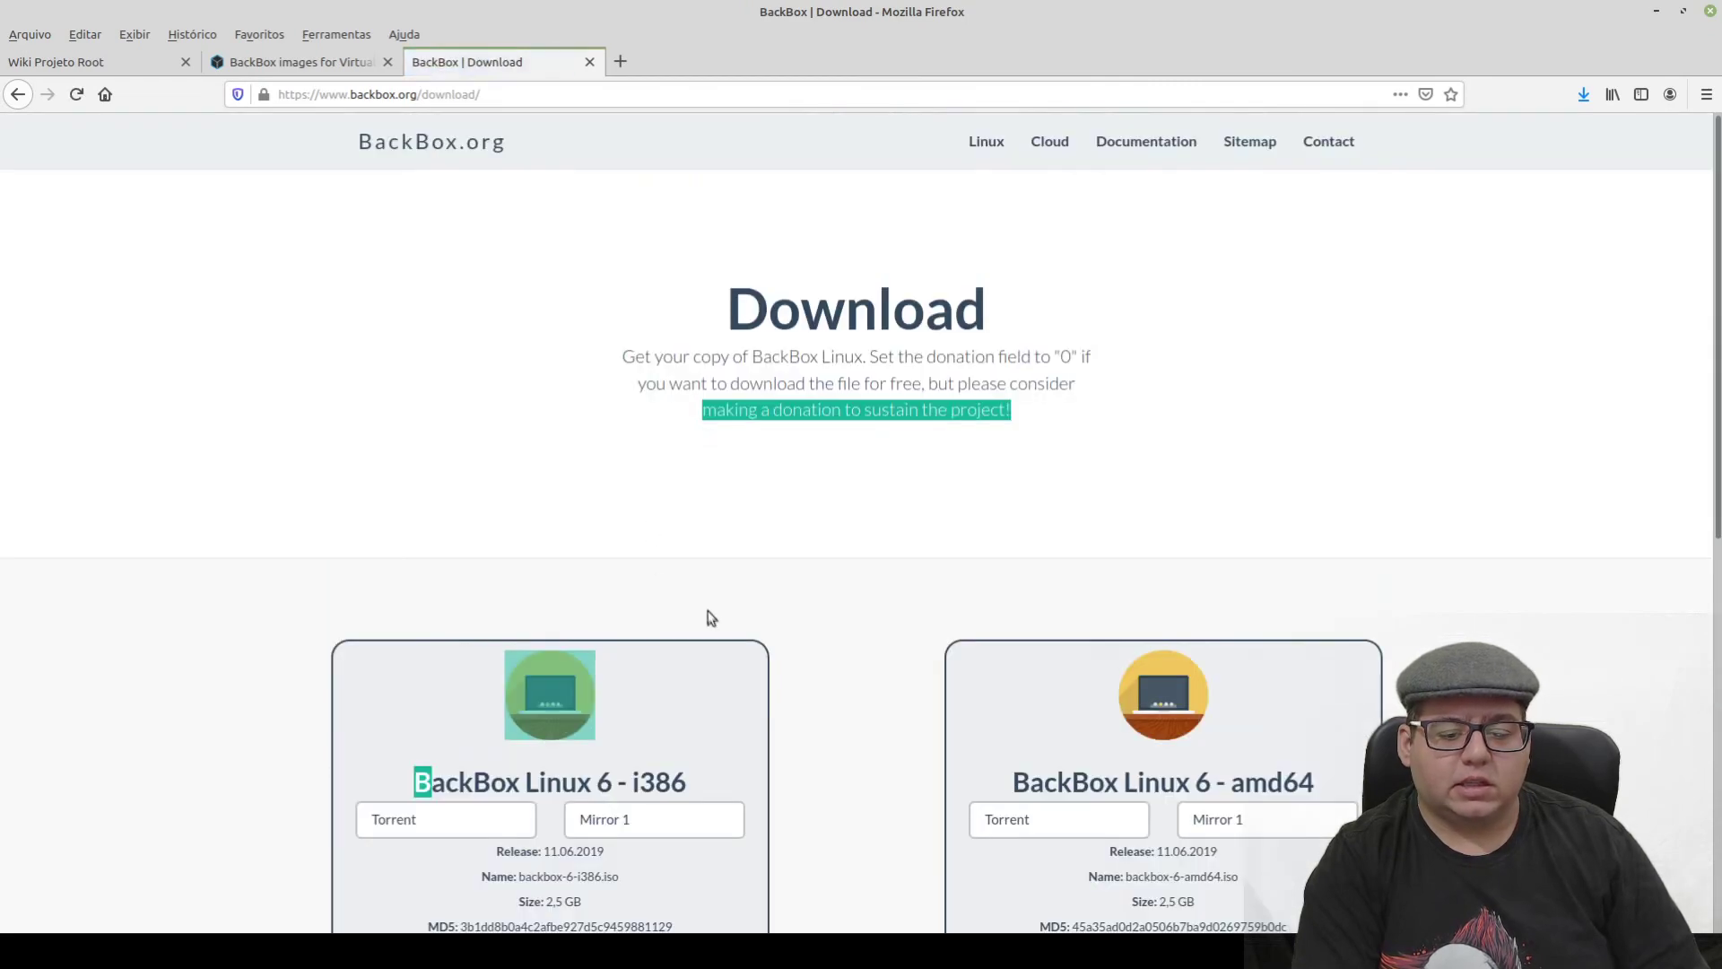
scroll(703, 615, "down", 3)
double_click(642, 526)
left_click(1214, 520)
left_click_drag(1230, 527, 1361, 530)
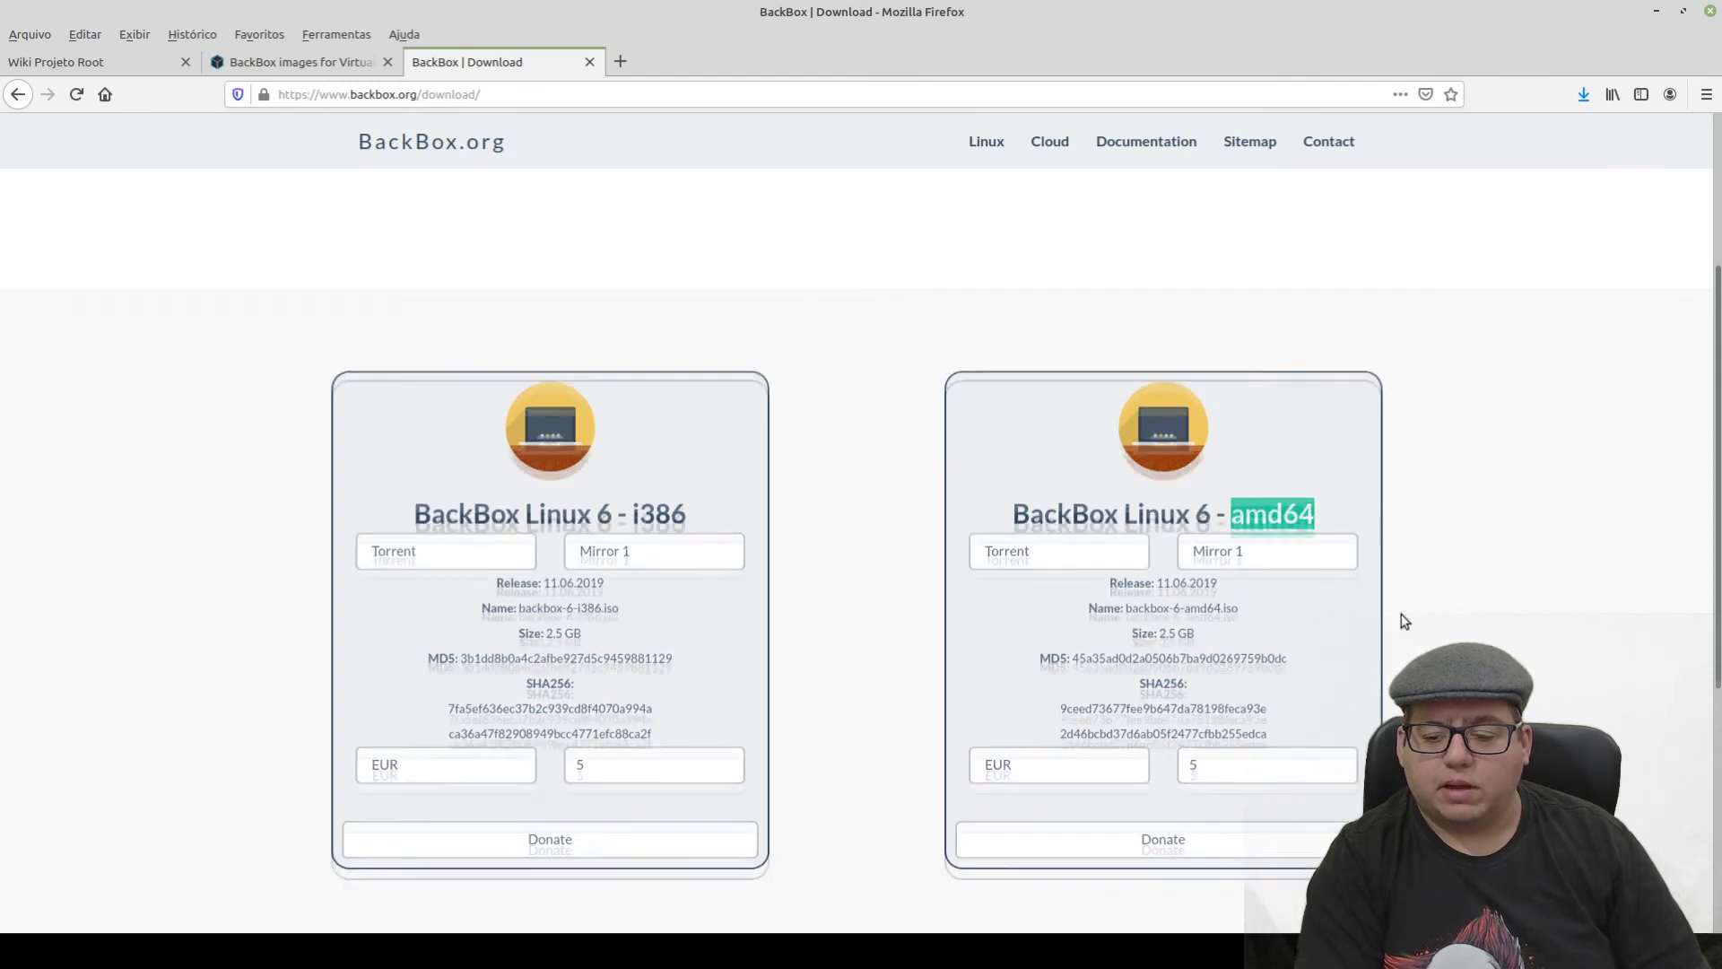
scroll(1401, 613, "down", 2)
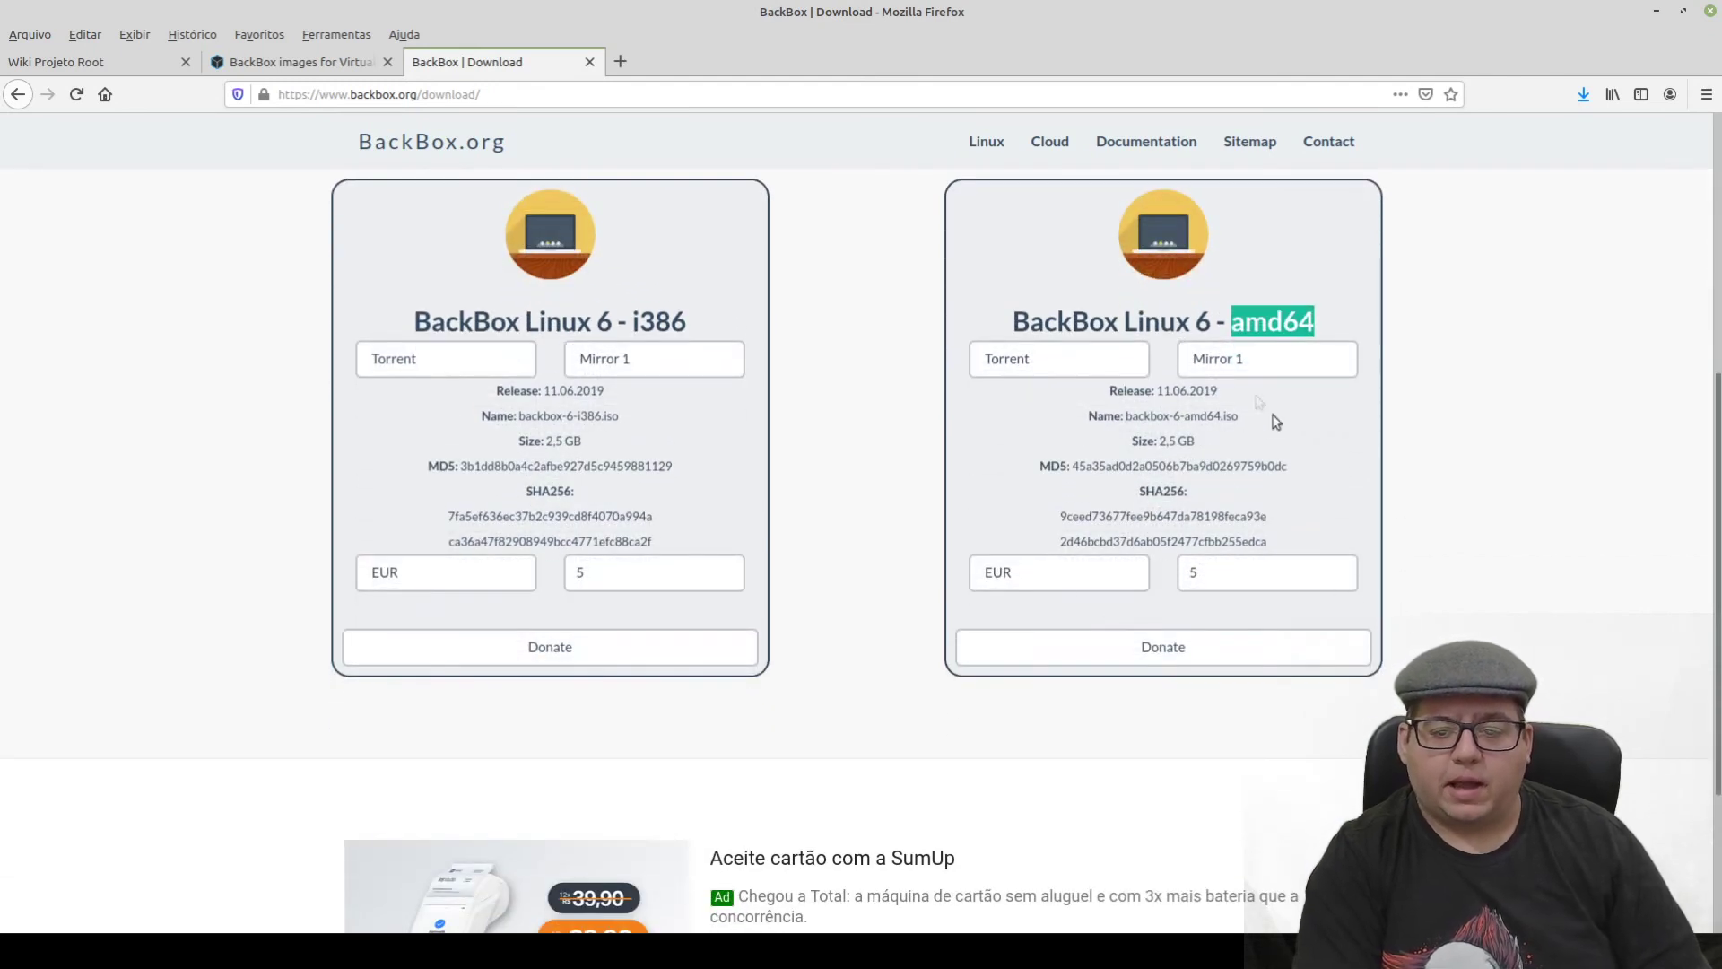
- In the amd64 card choose ISO, keeping Mirror 1 and EUR currency
left_click(1058, 359)
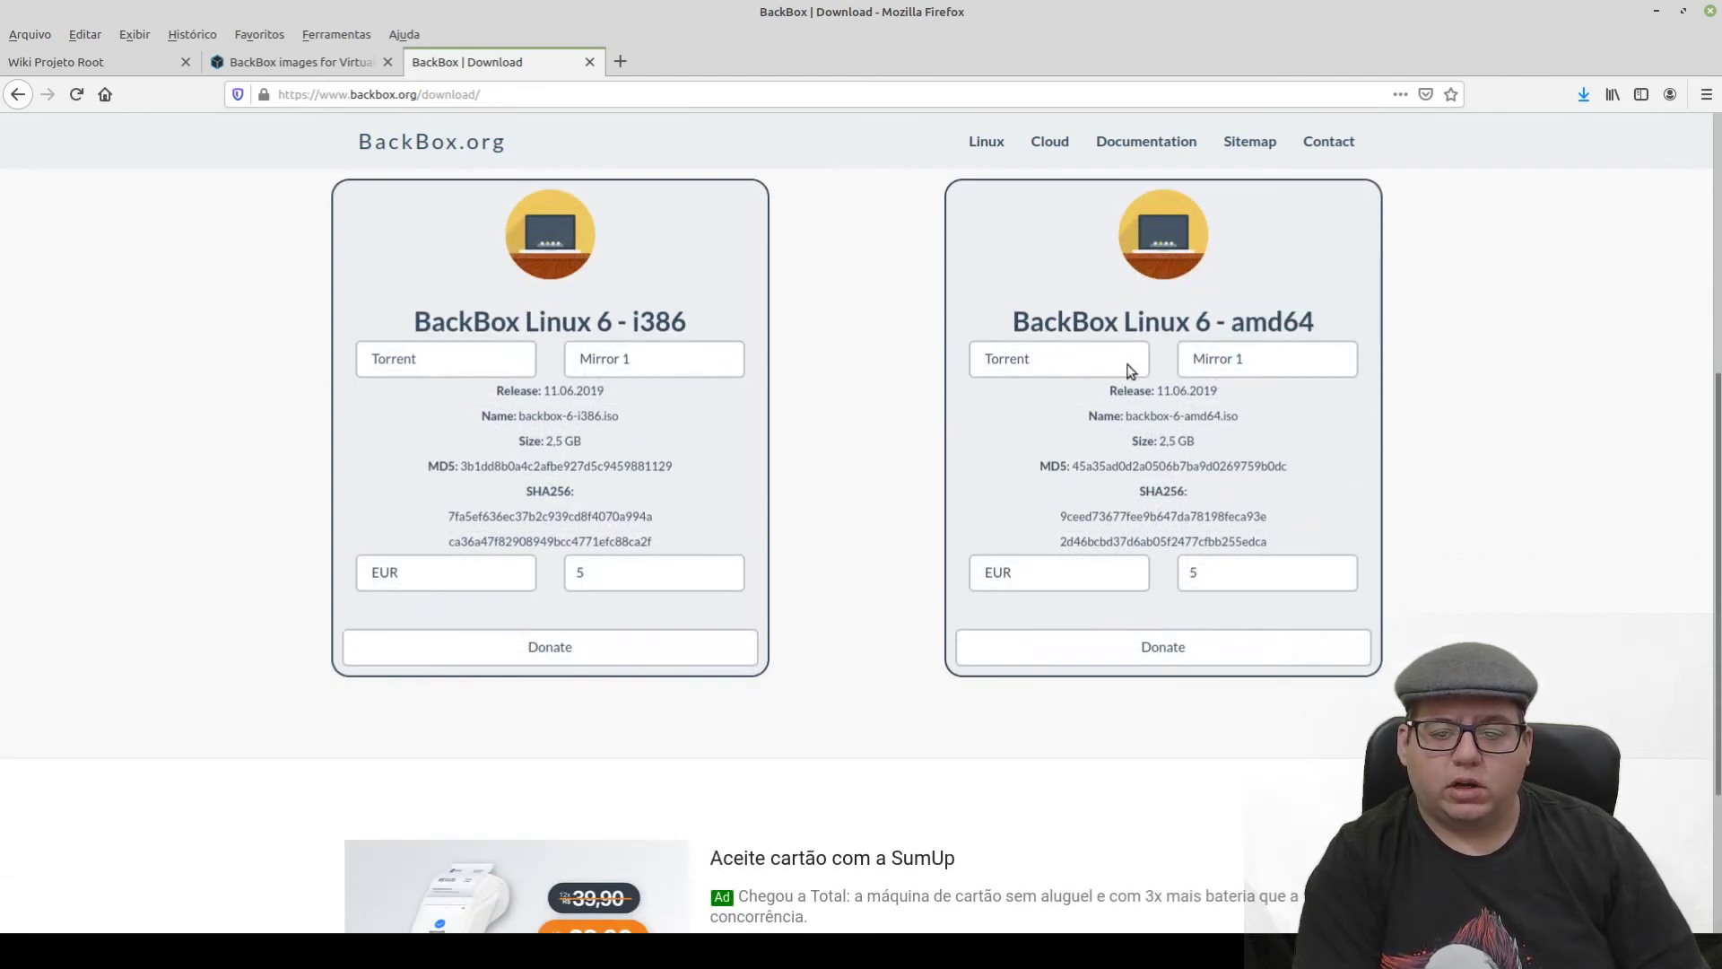
left_click(997, 419)
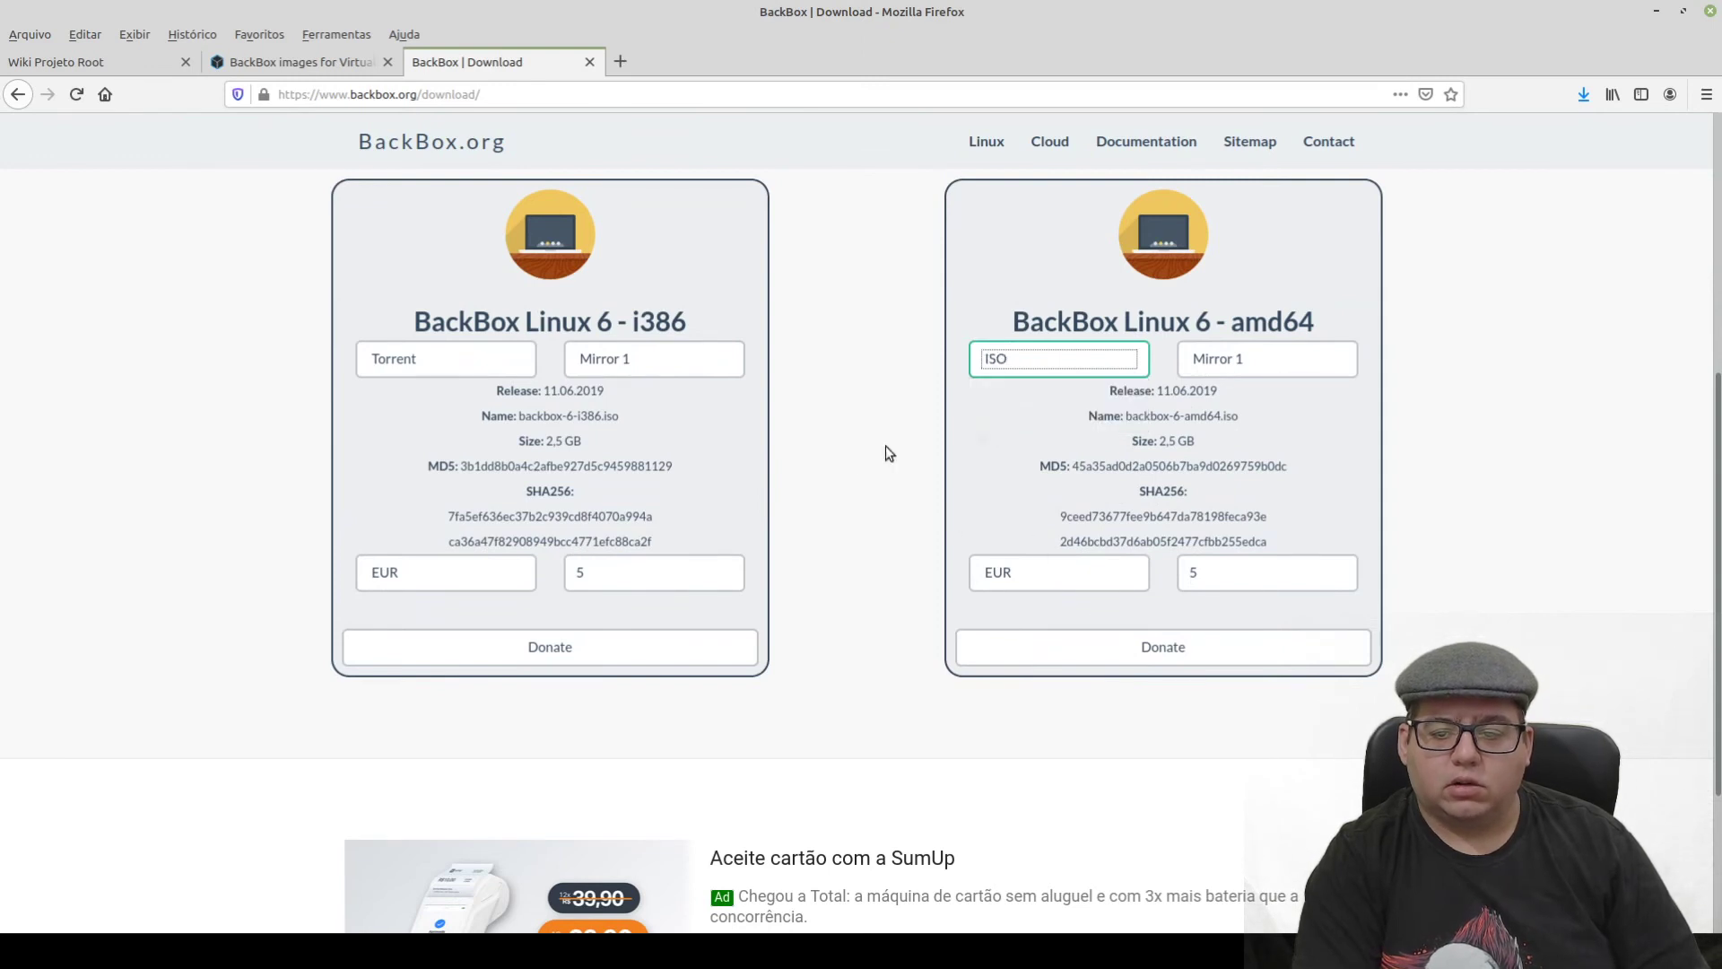
left_click(1255, 362)
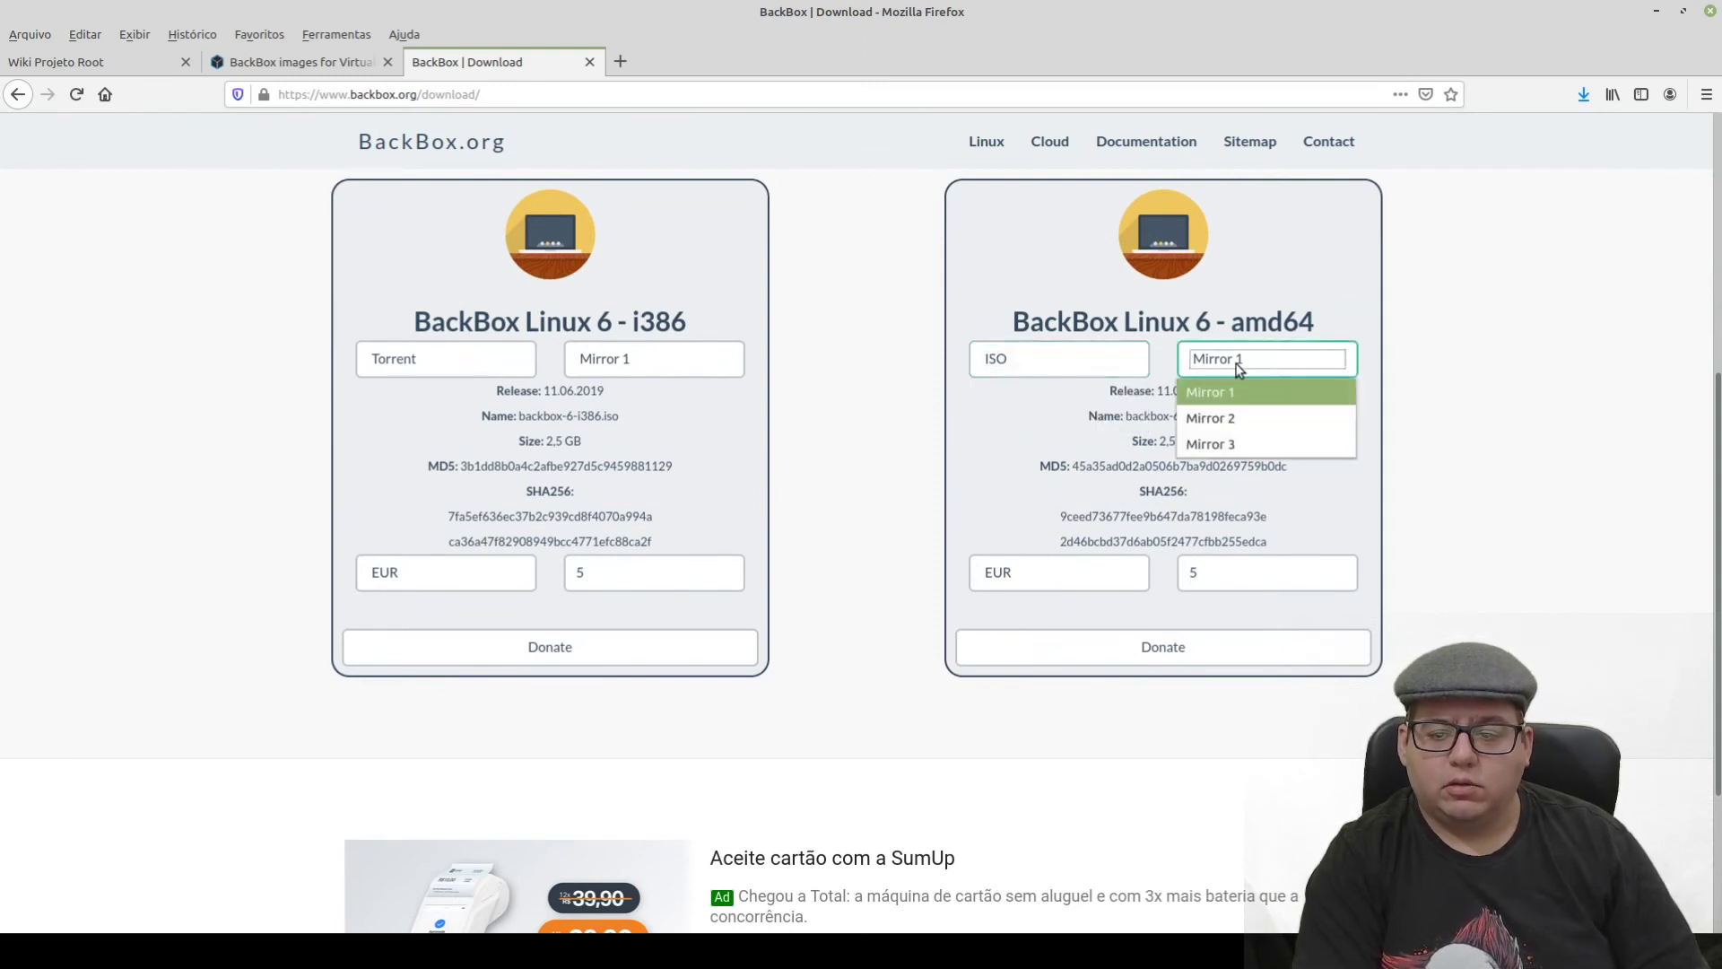
left_click(1255, 395)
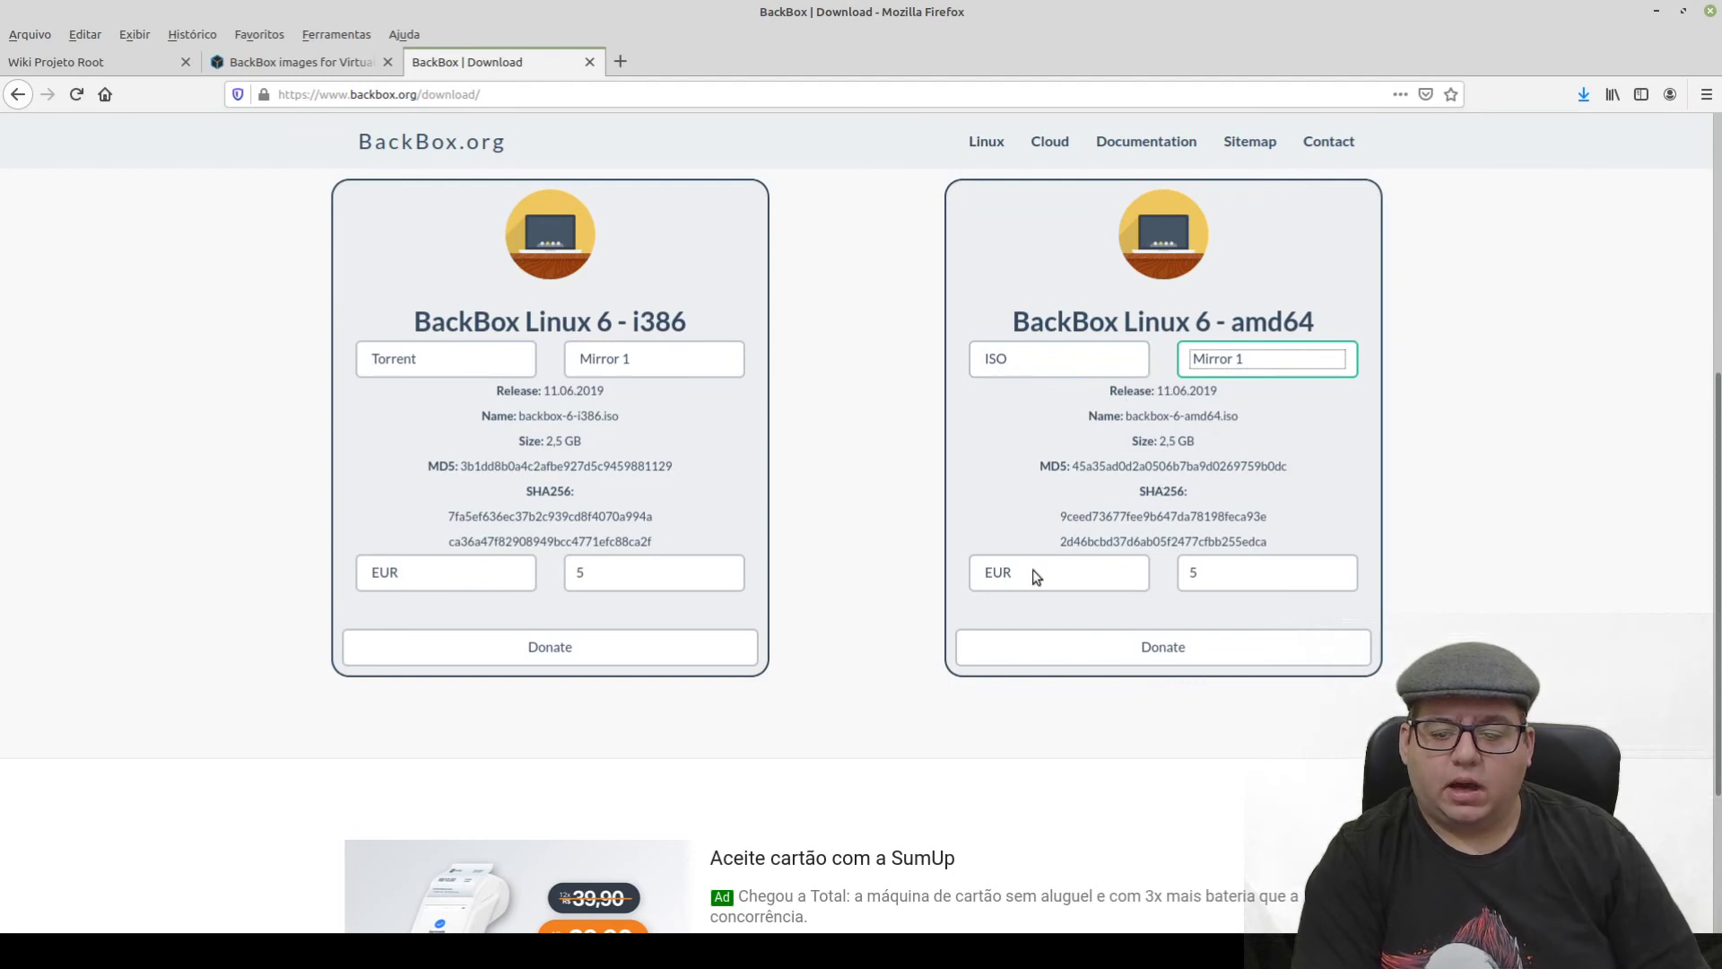
scroll(937, 554, "down", 1)
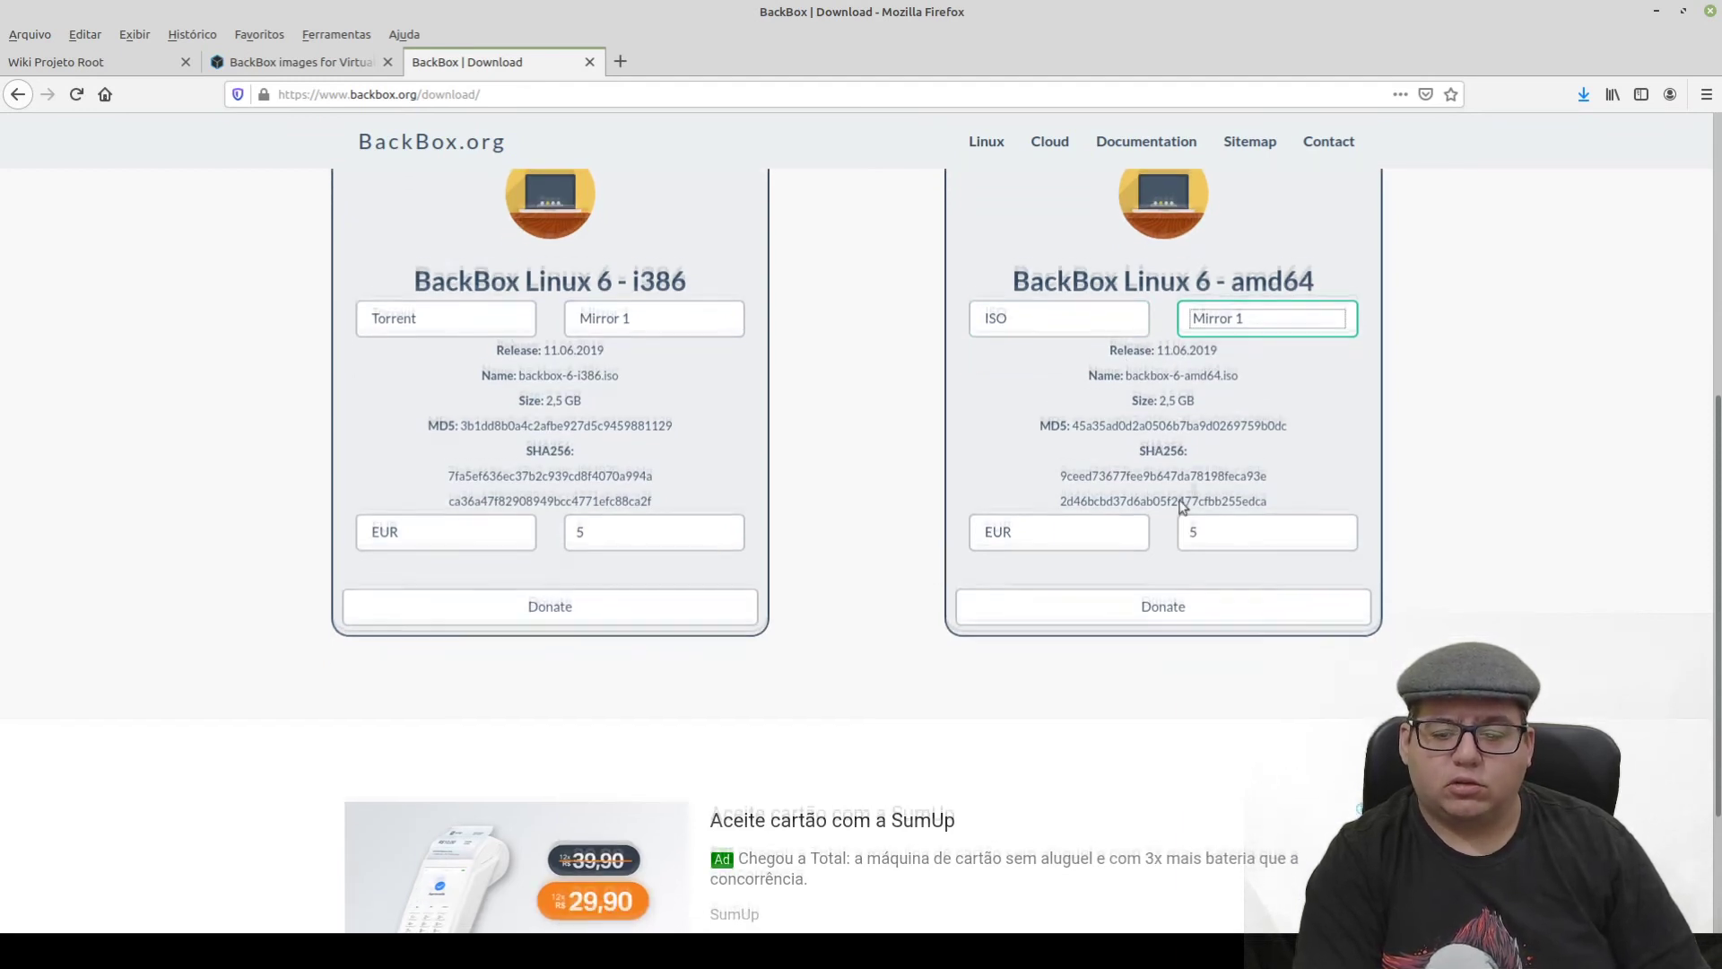
left_click(1030, 518)
left_click(987, 425)
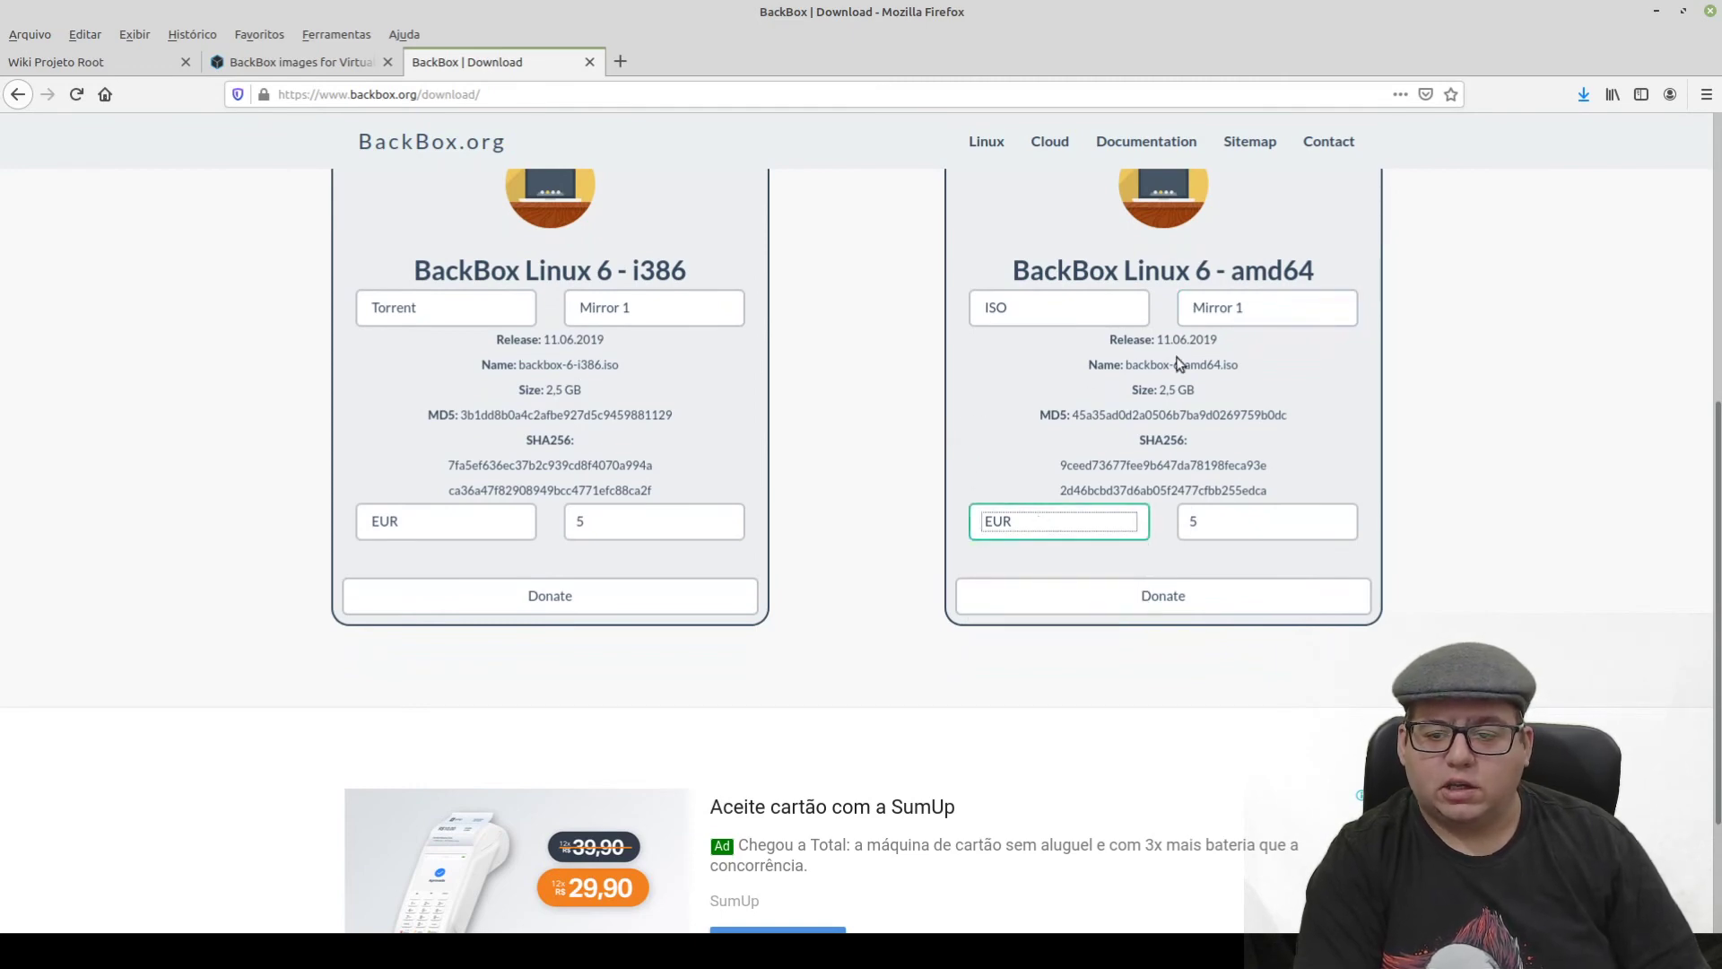
- Change the amd64 donation amount from 5 to 0 and click Donate
scroll(1174, 371, "up", 3)
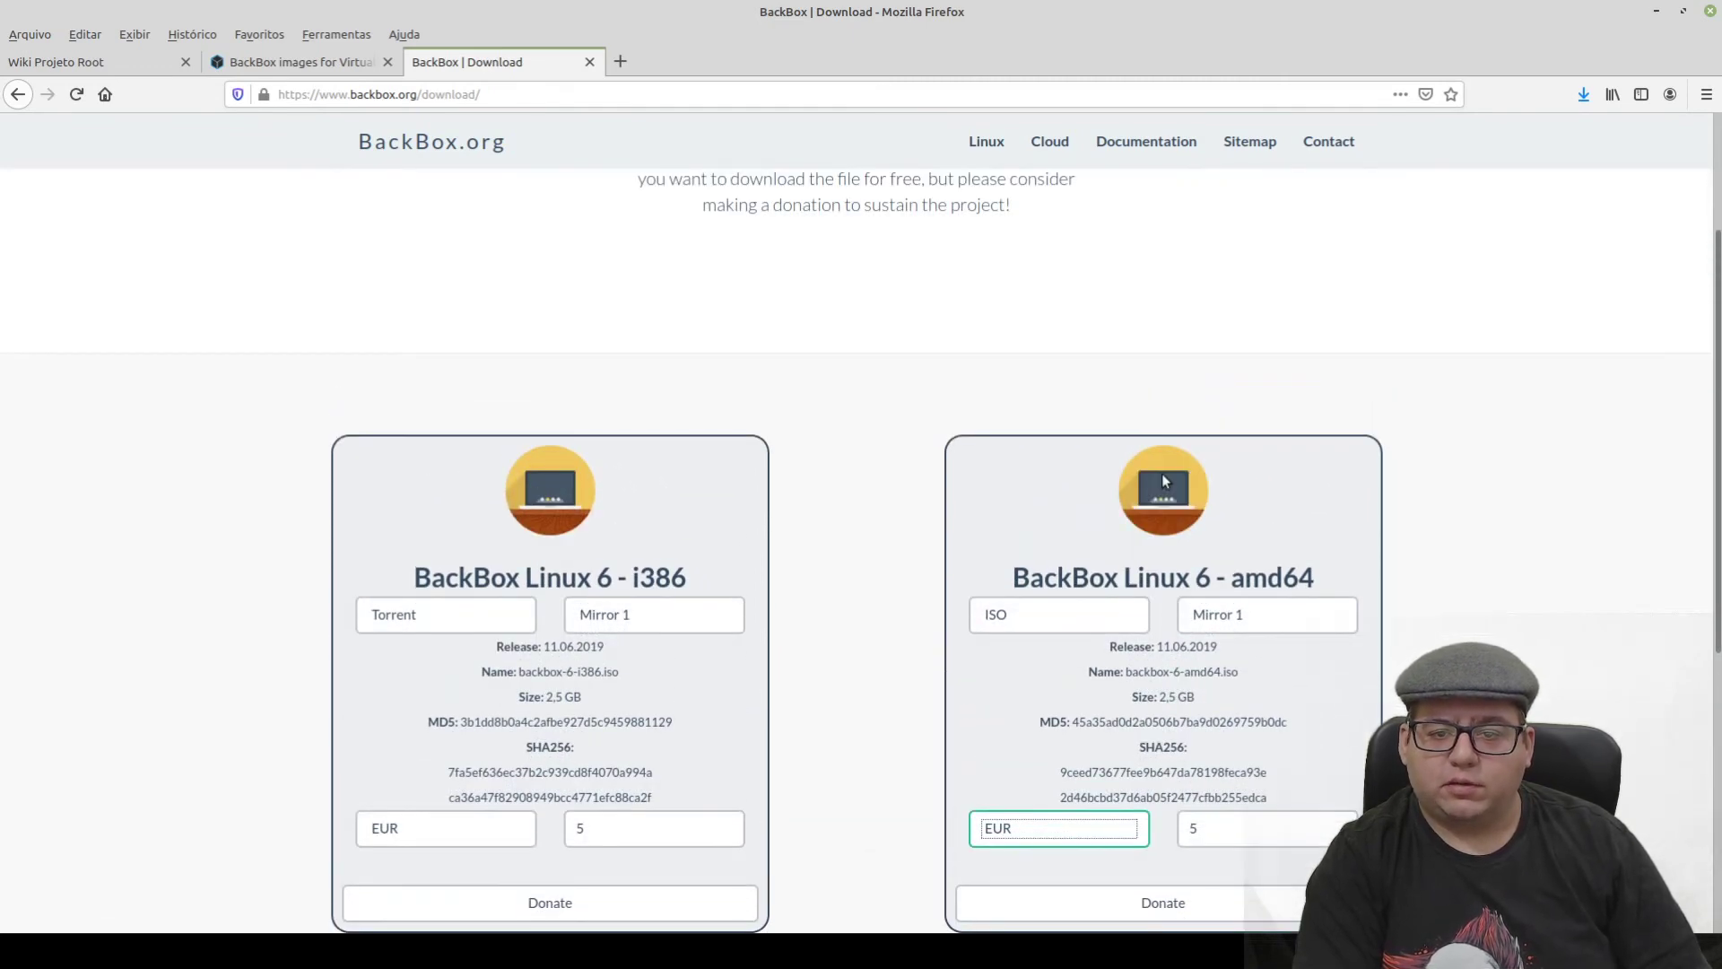
scroll(1112, 498, "down", 5)
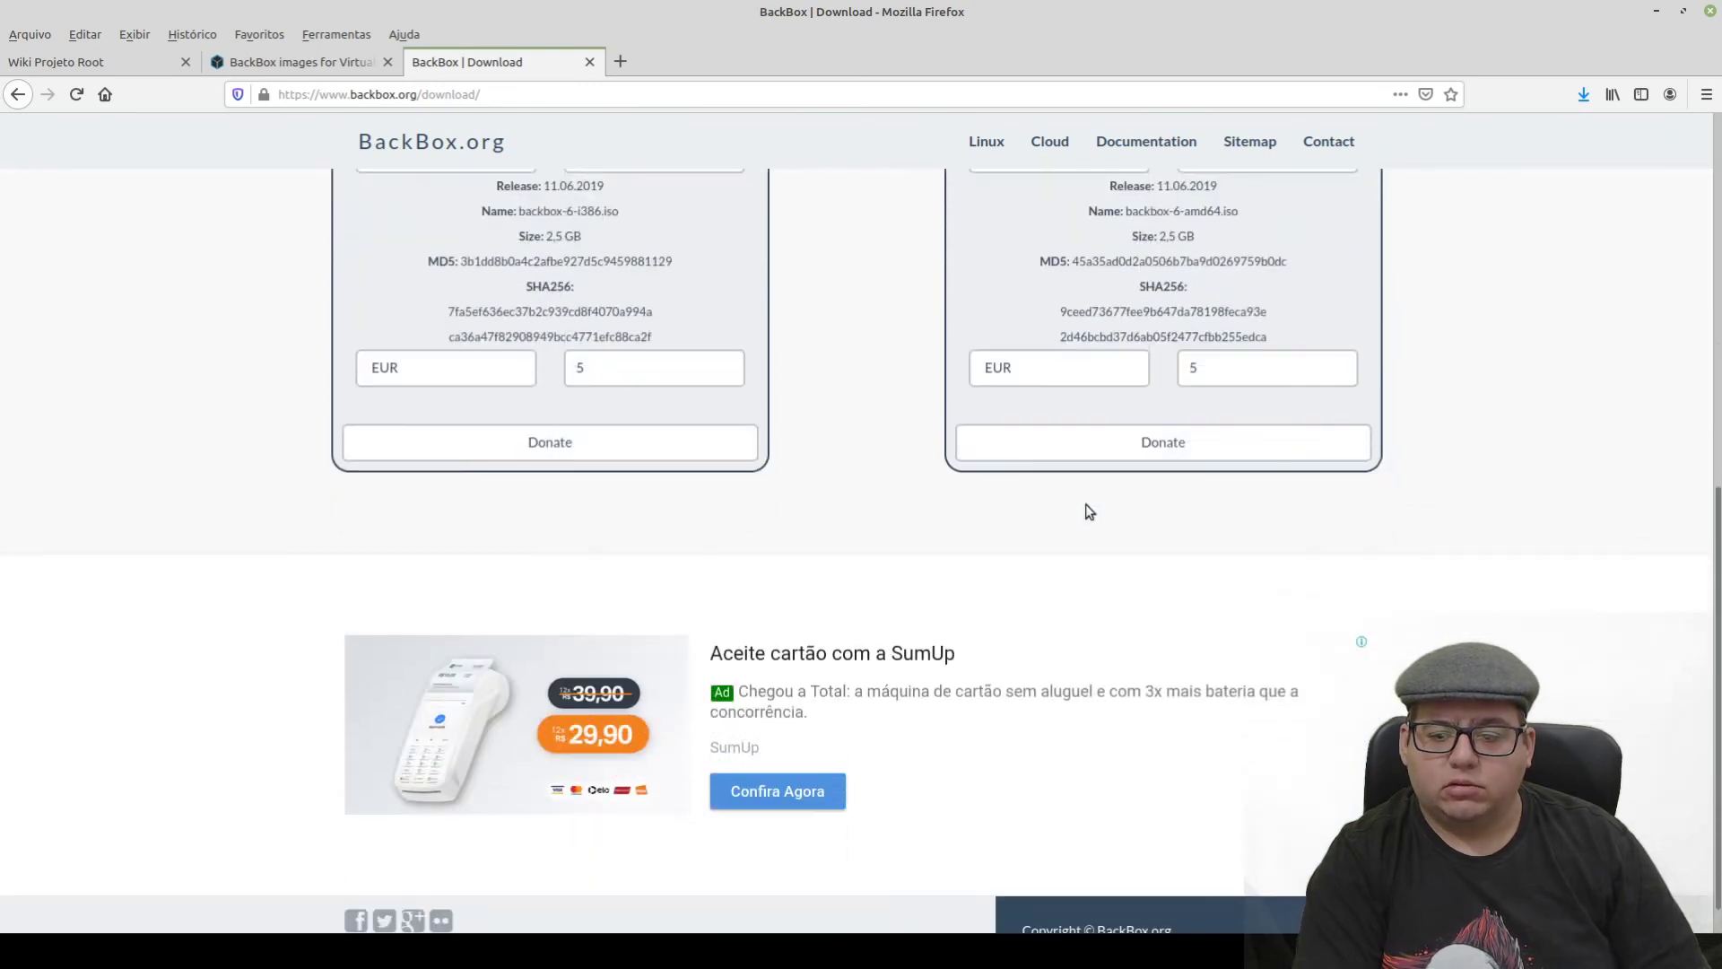
scroll(1026, 607, "up", 3)
key("Tab")
type("0")
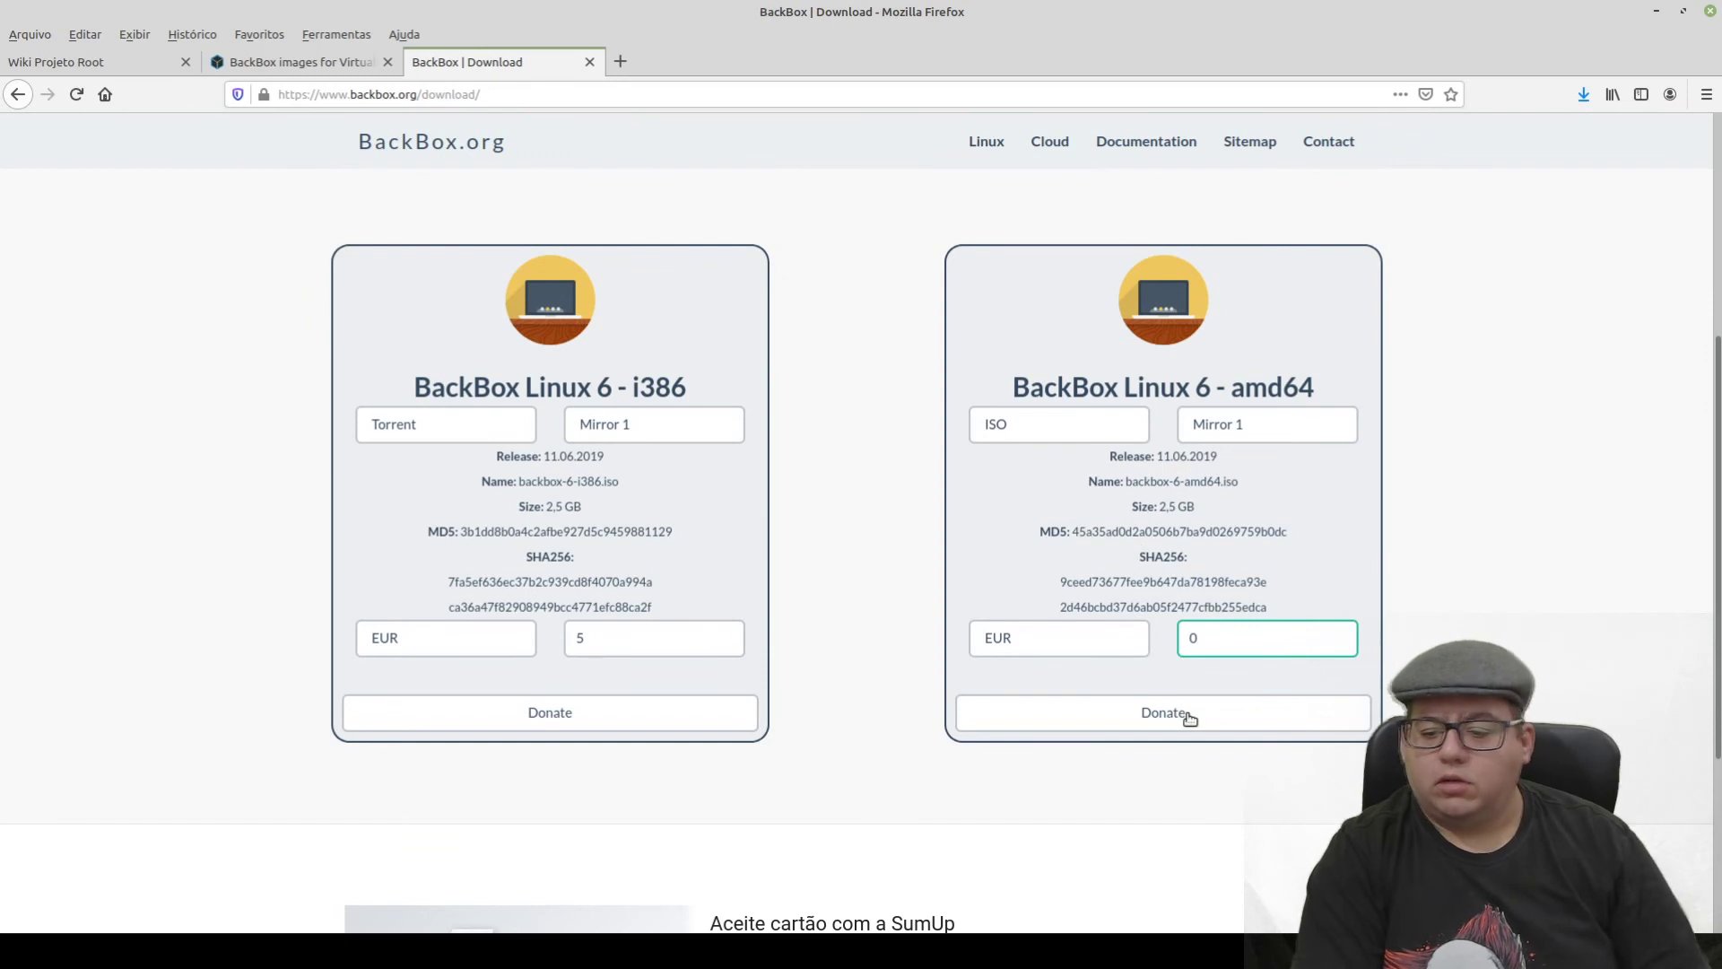
left_click(1187, 714)
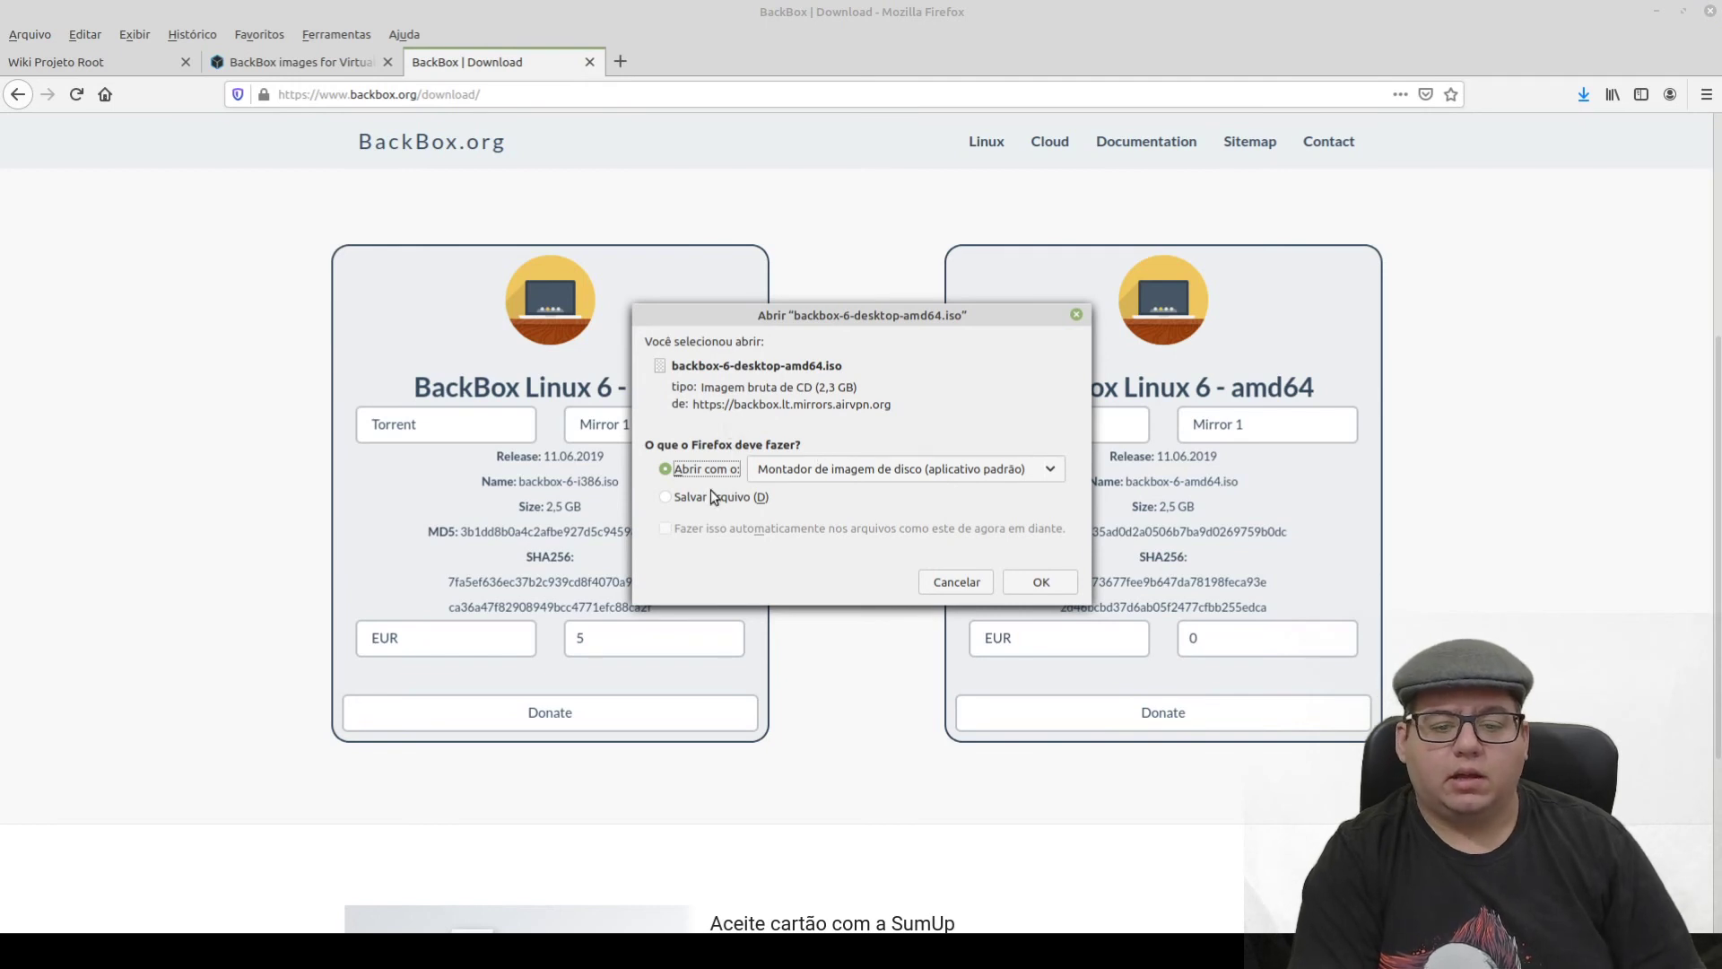
- Save backbox-6-desktop-amd64.iso, then revisit the osboxes tab and return to VirtualBox Manager
left_click(673, 499)
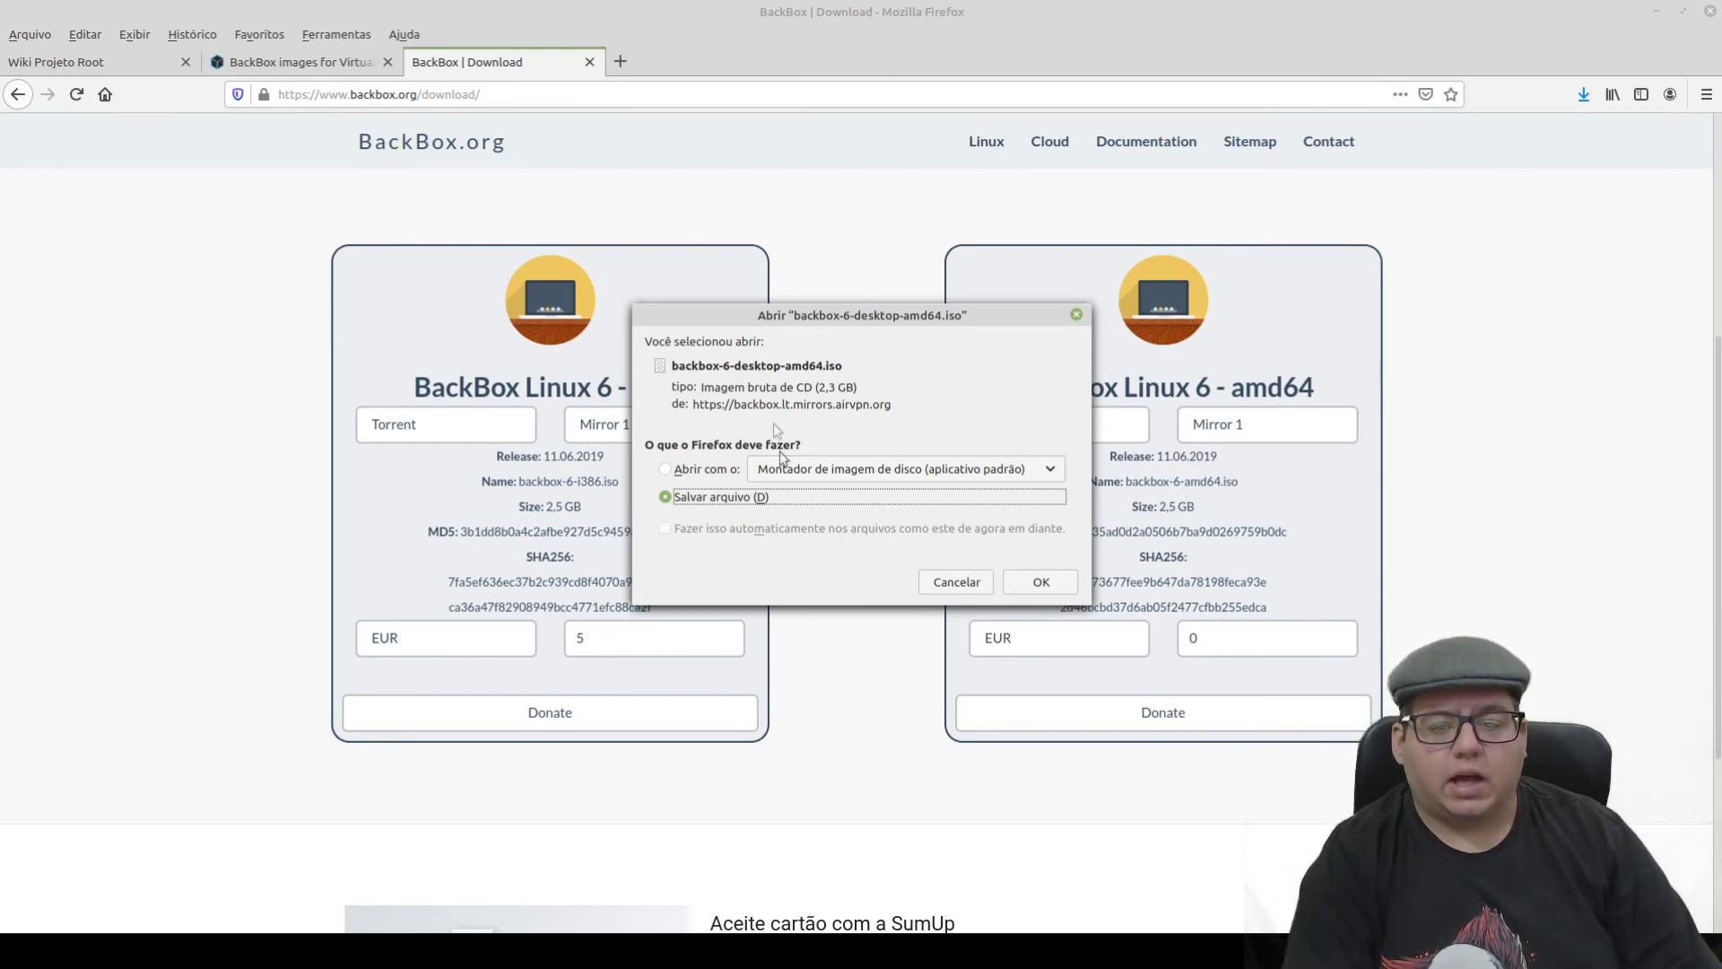
key("Return")
left_click(206, 70)
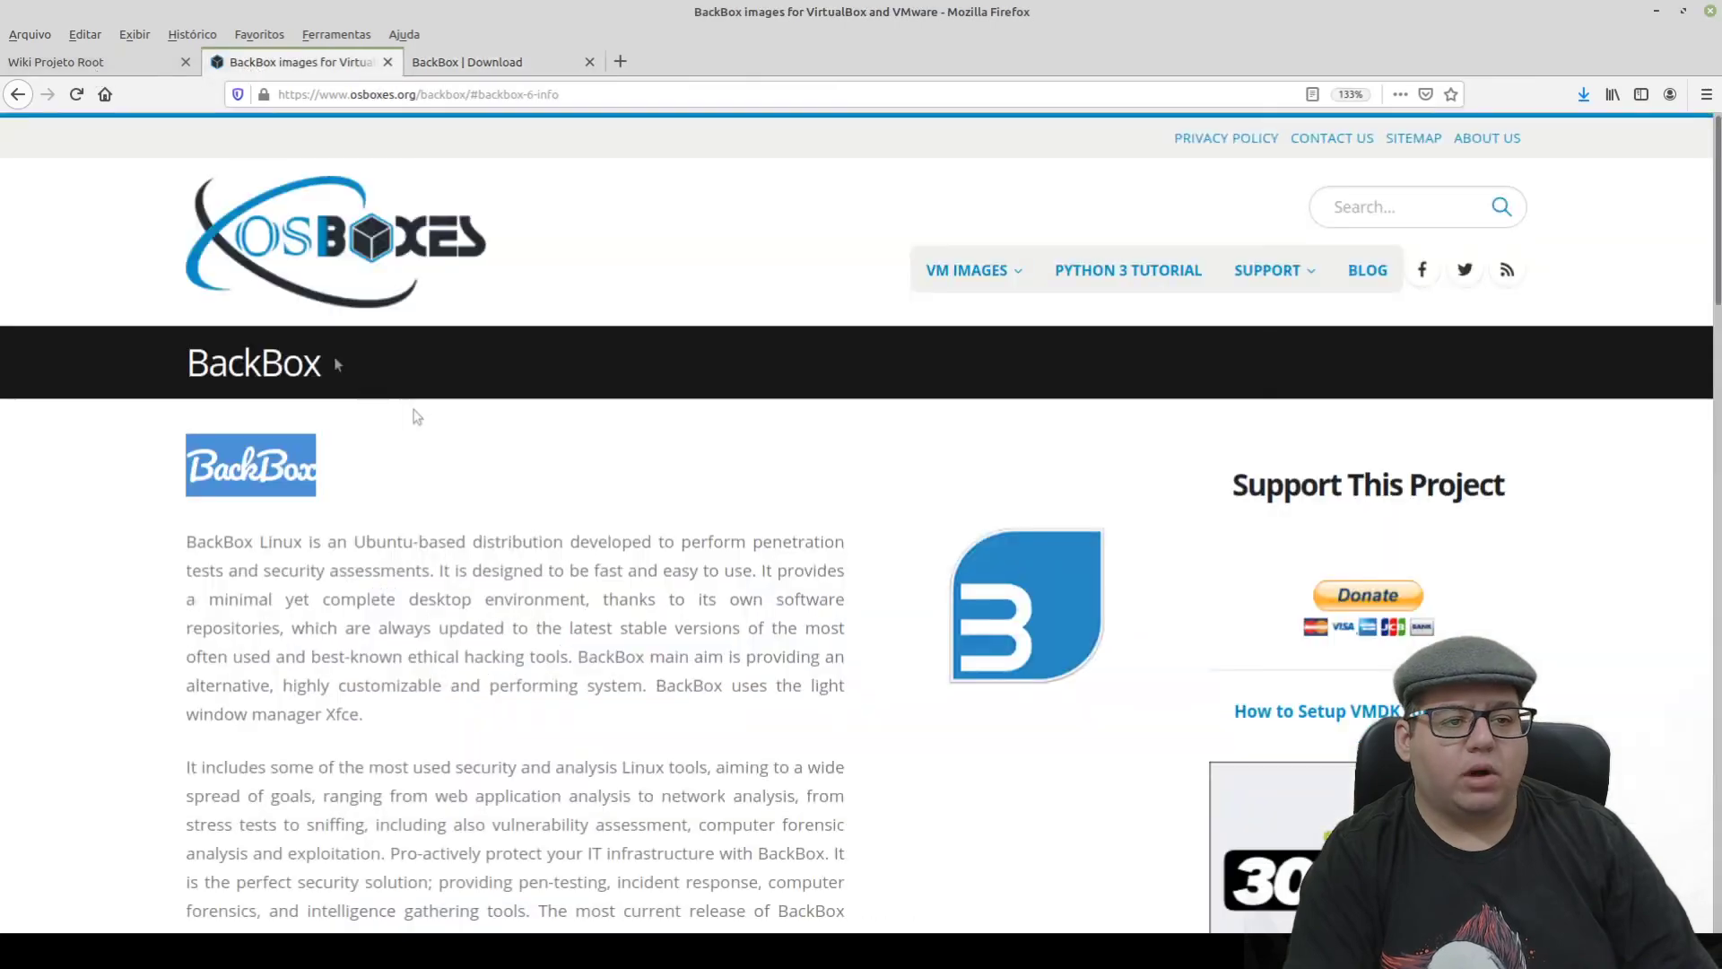
scroll(628, 745, "down", 5)
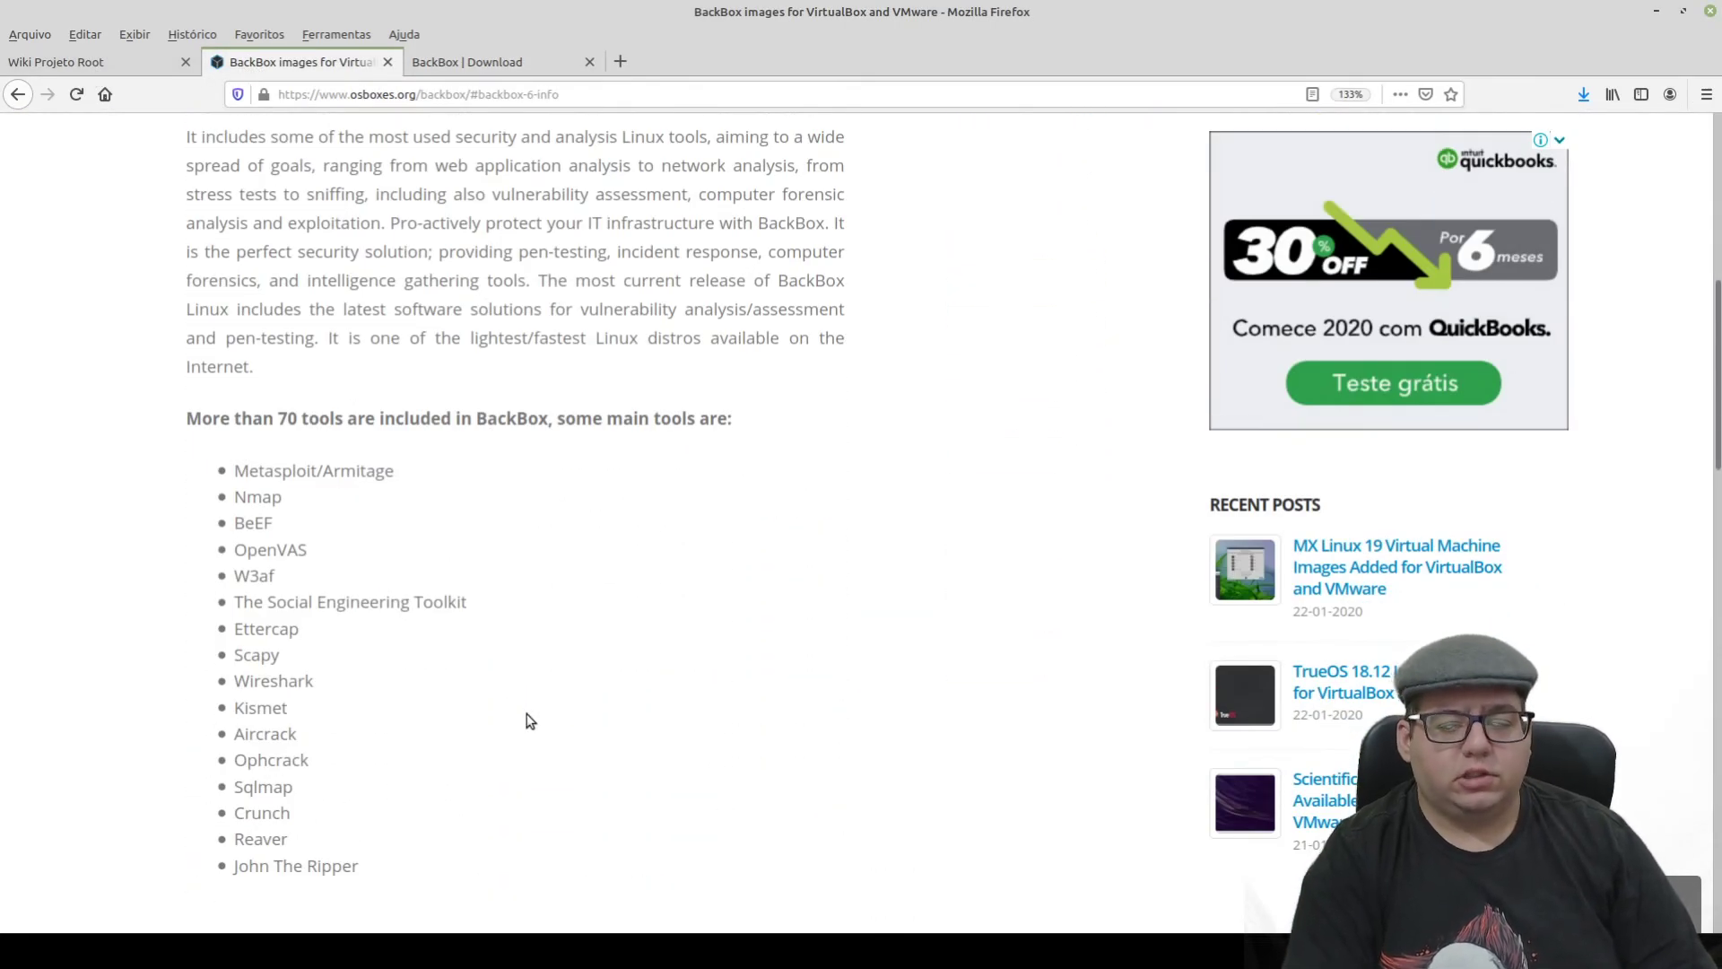
scroll(530, 720, "up", 5)
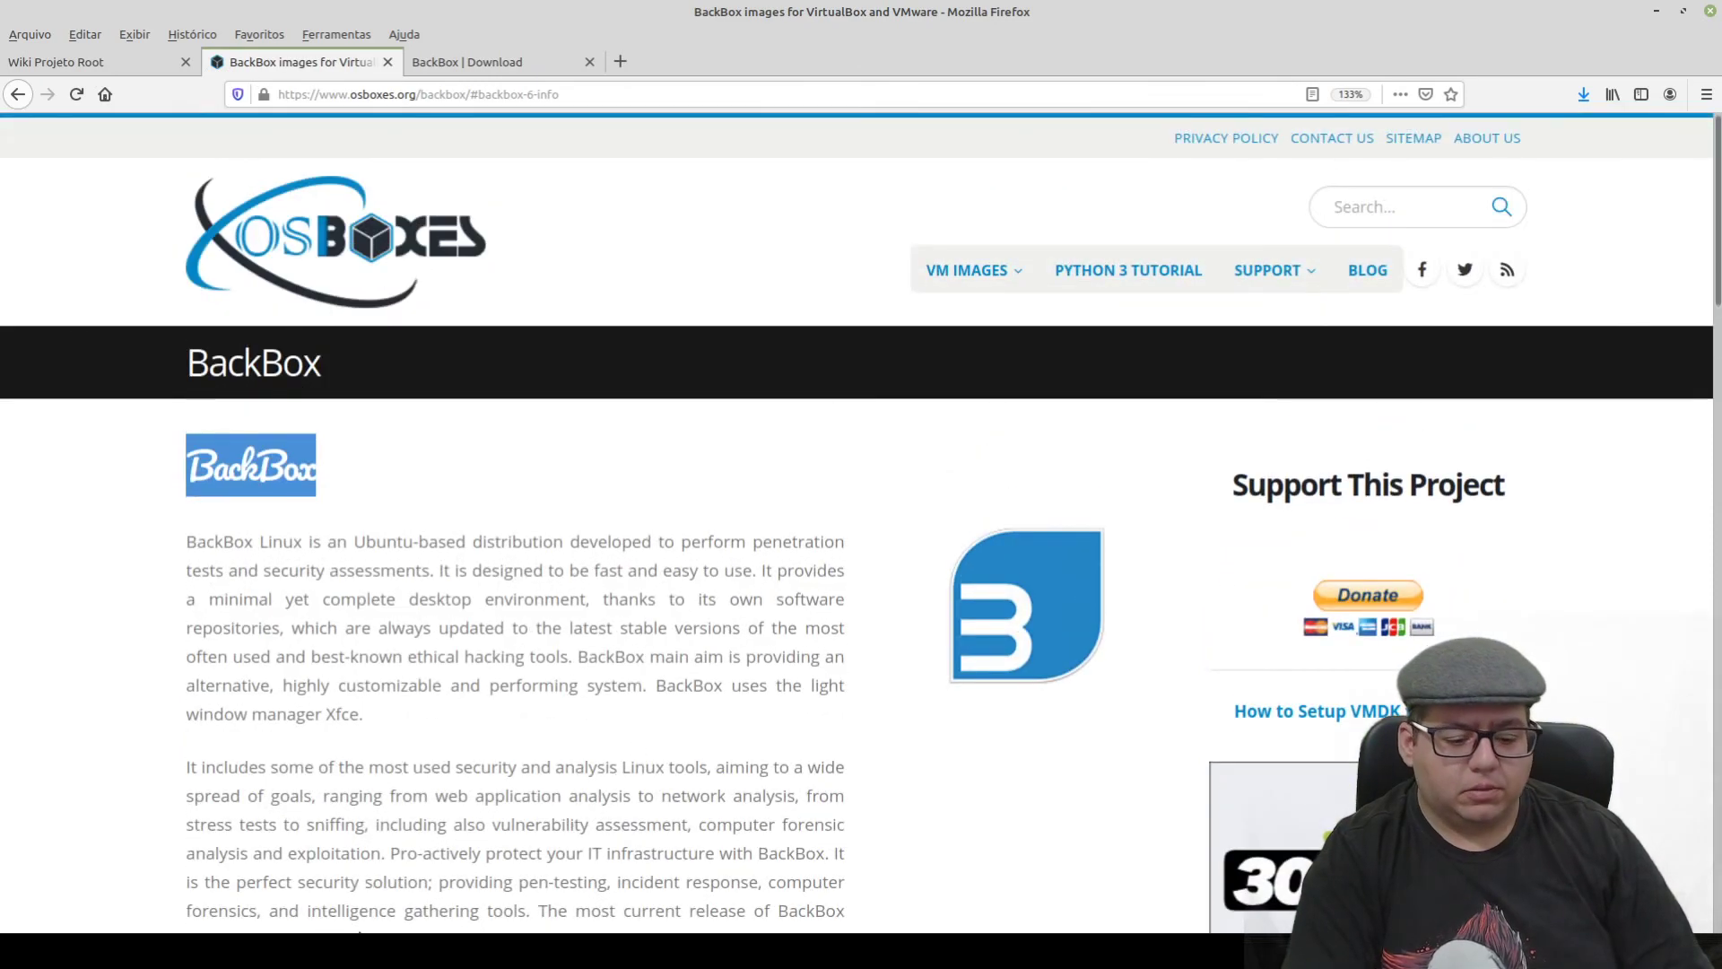
key("alt+Tab")
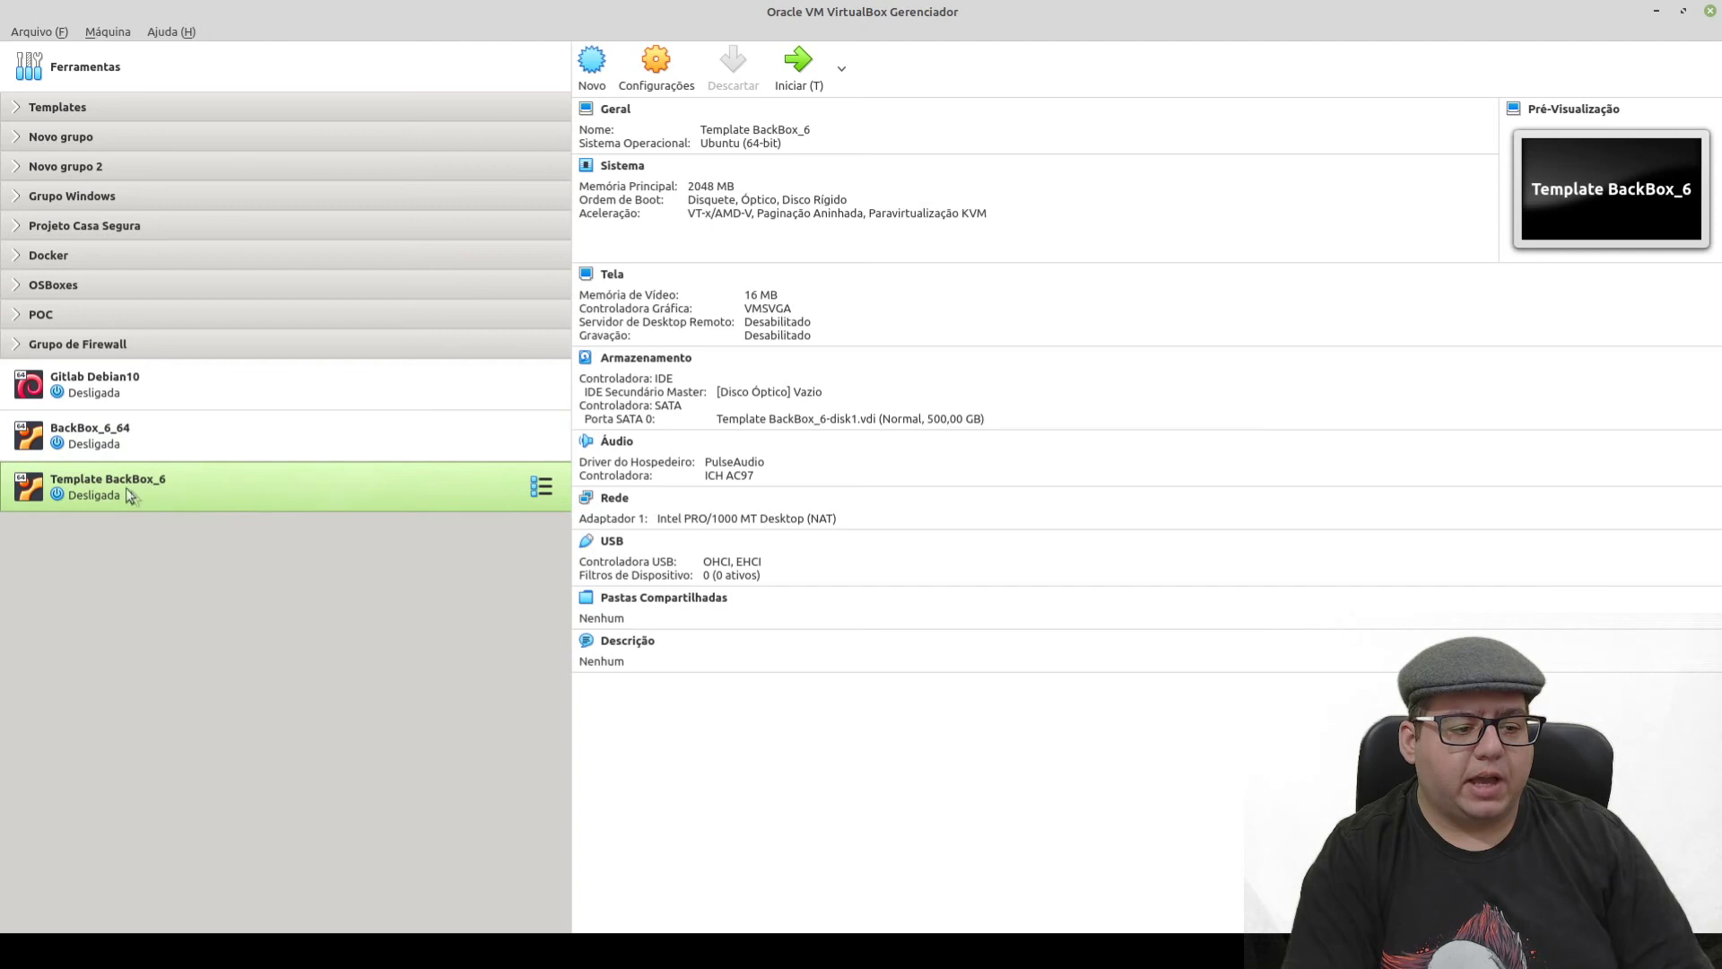
- Move Template BackBox_6 into Templates and remove BackBox_6_64 from the machine list
left_click_drag(138, 484, 85, 125)
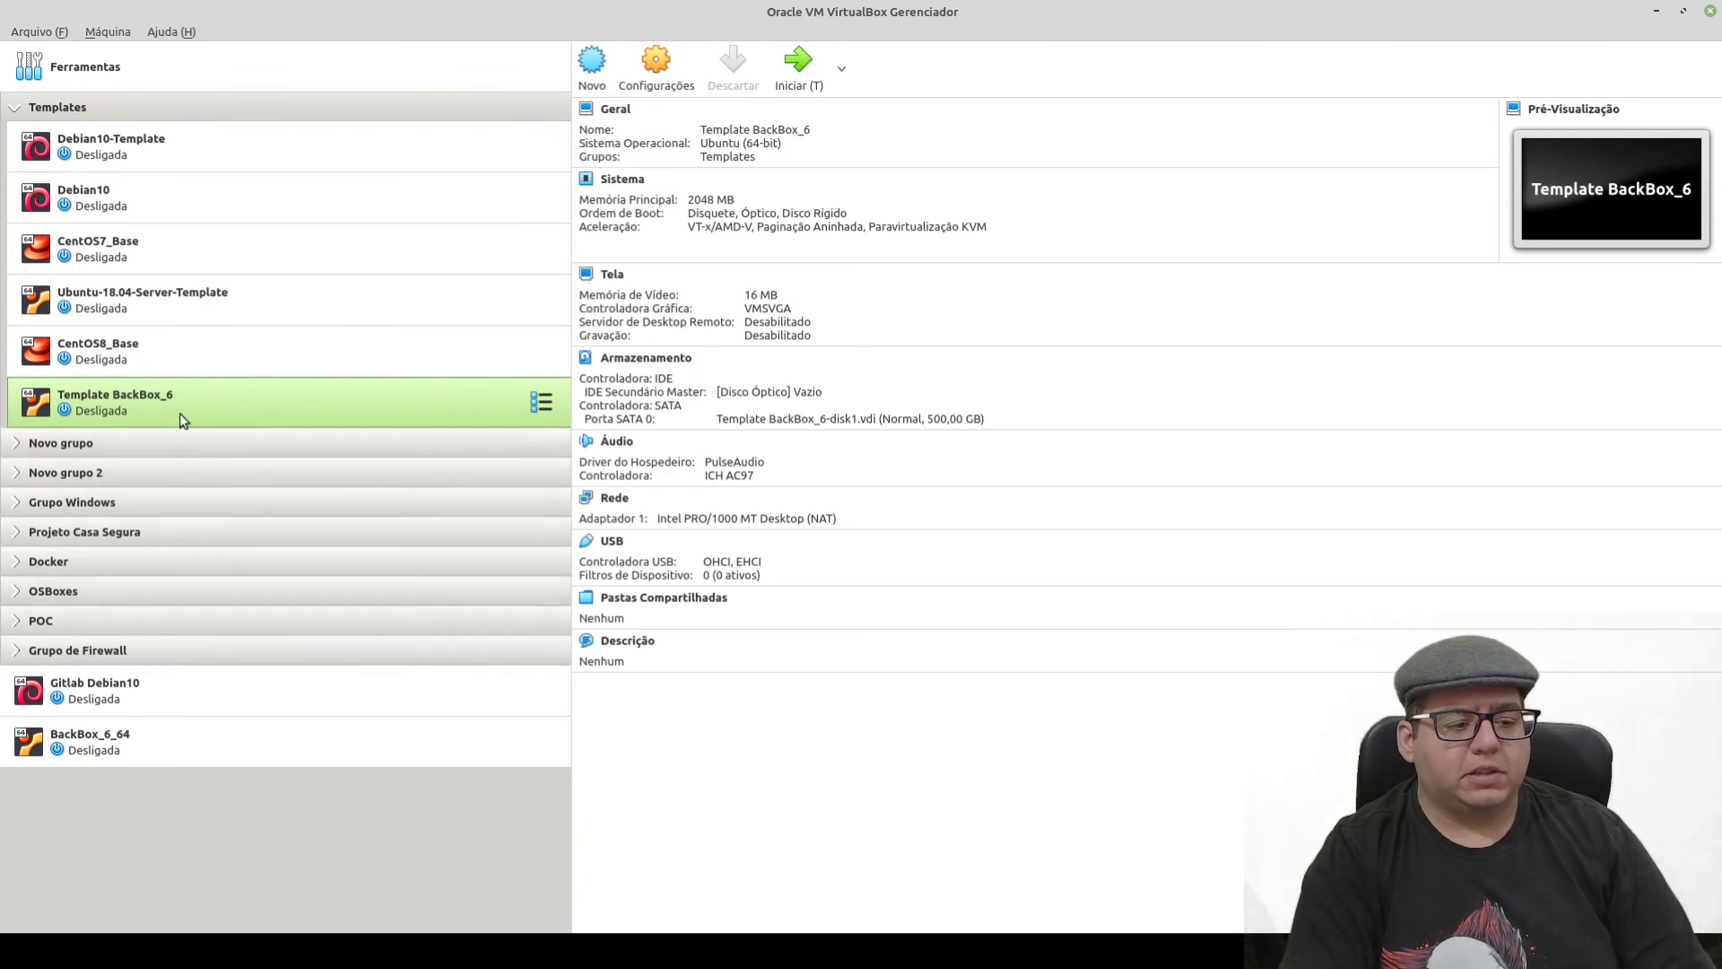
left_click(103, 748)
right_click(183, 744)
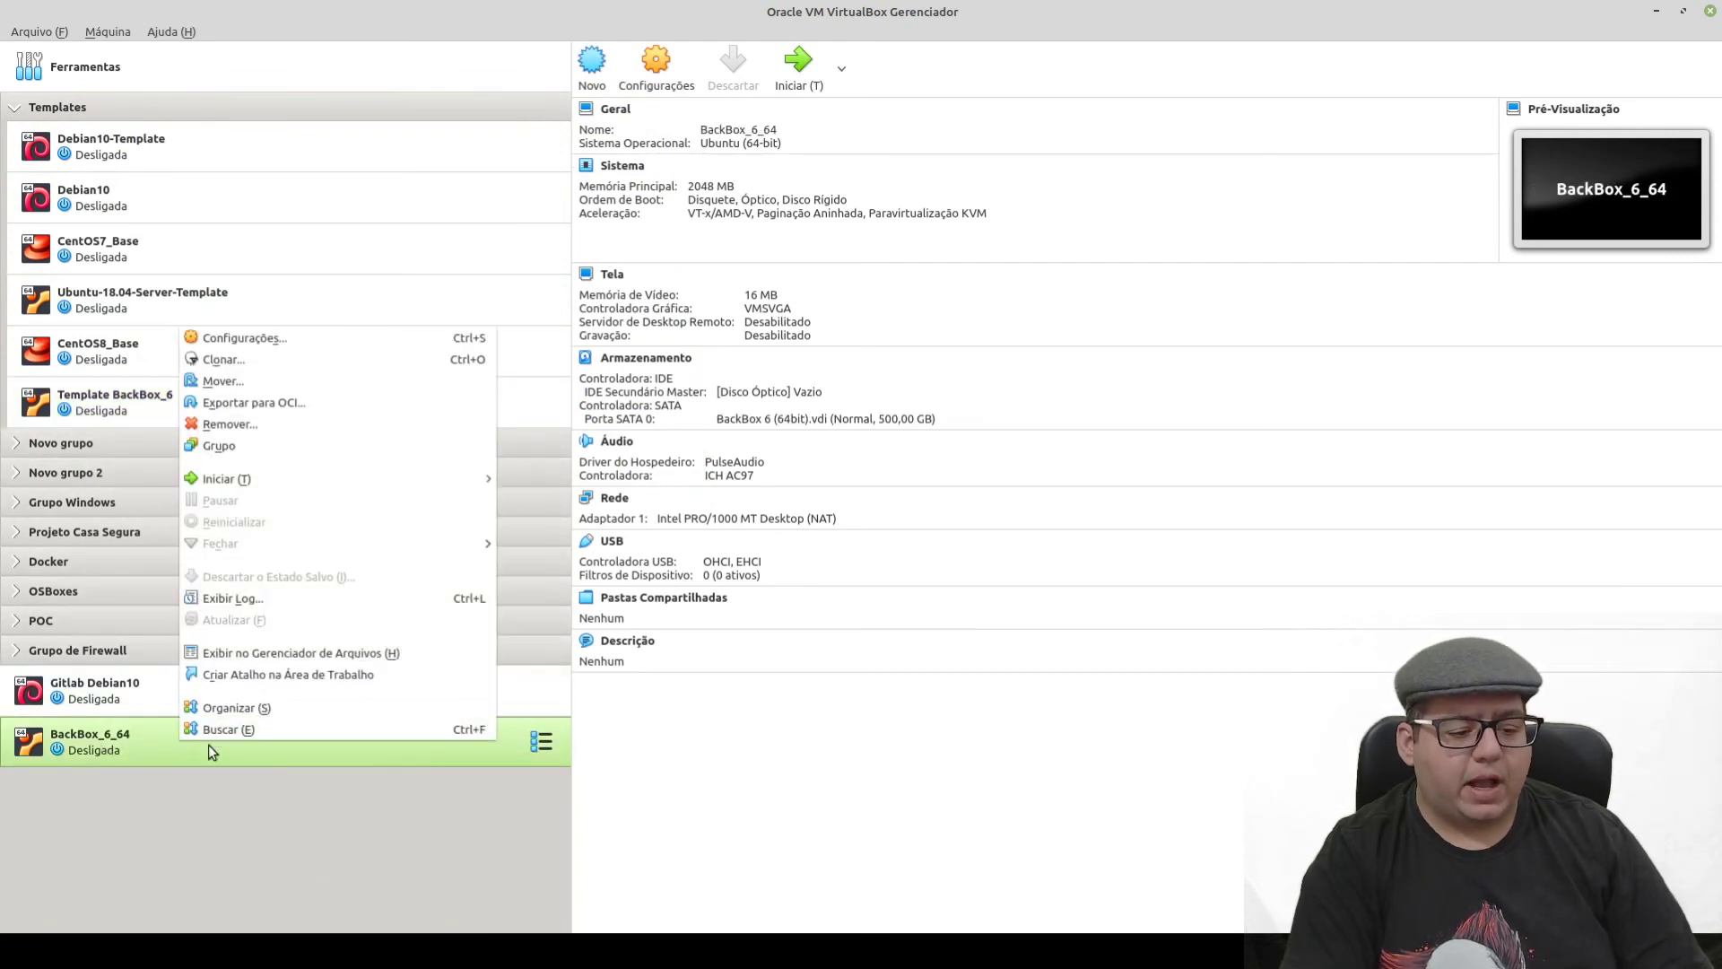
left_click(267, 420)
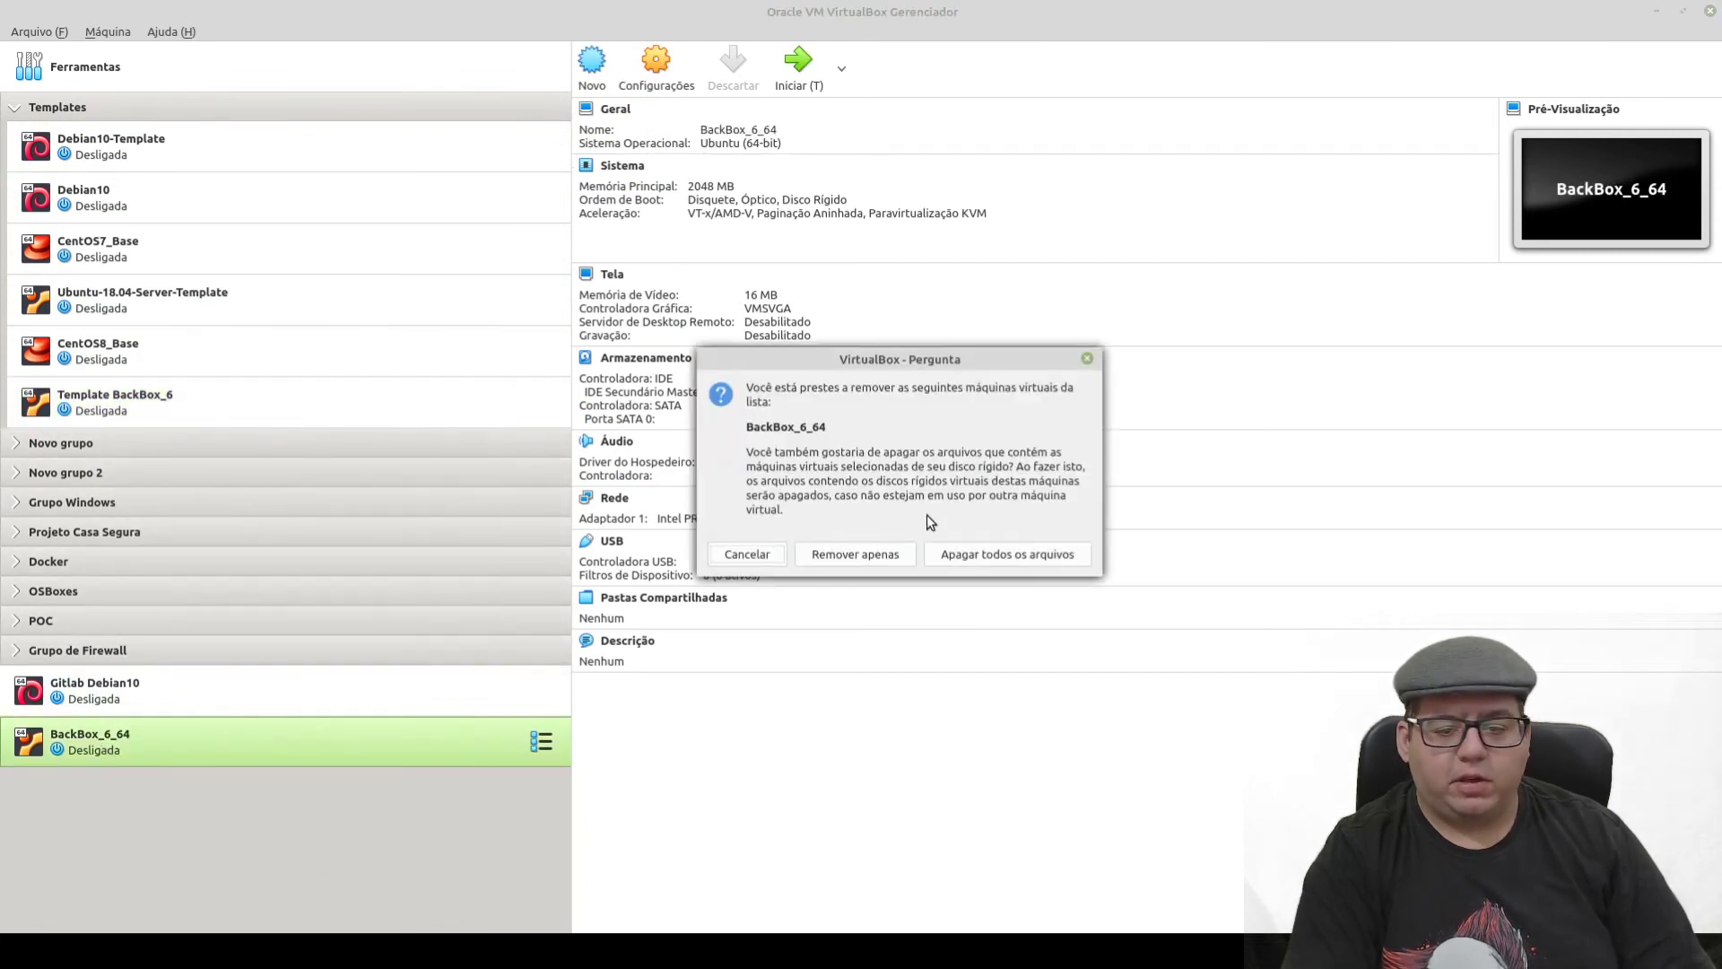
left_click(997, 560)
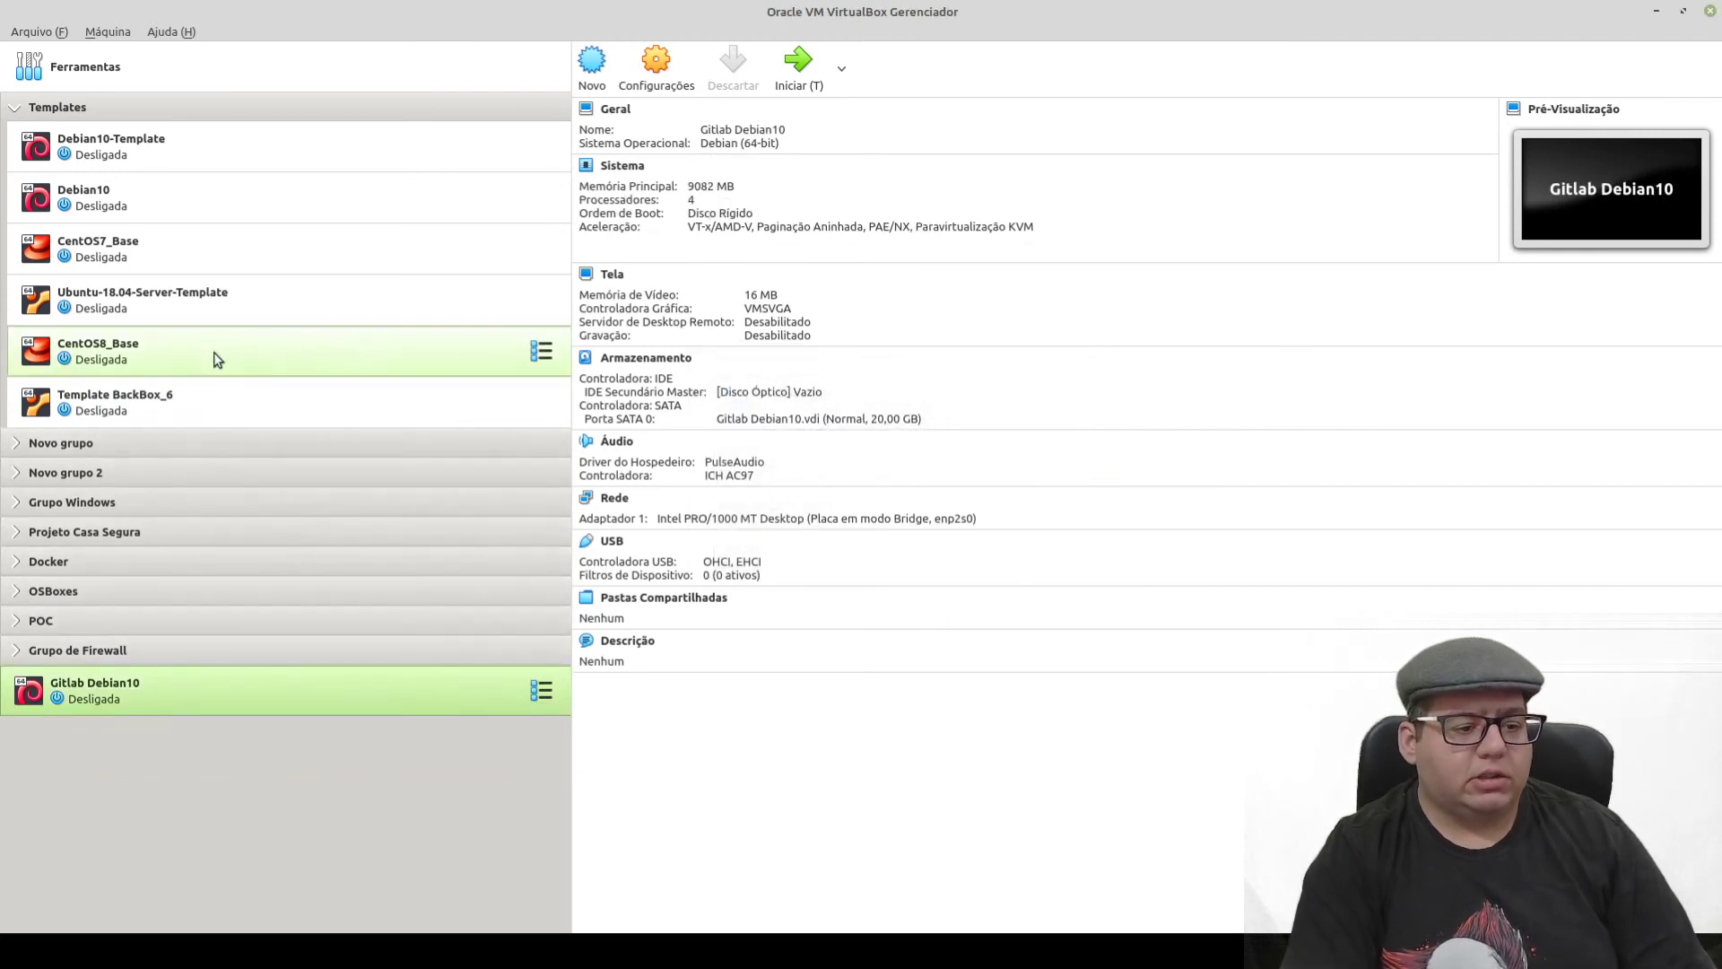
- Clone Template BackBox_6 as 'BackBox_6', generating new MAC addresses for all network cards
left_click(112, 399)
right_click(135, 397)
left_click(217, 427)
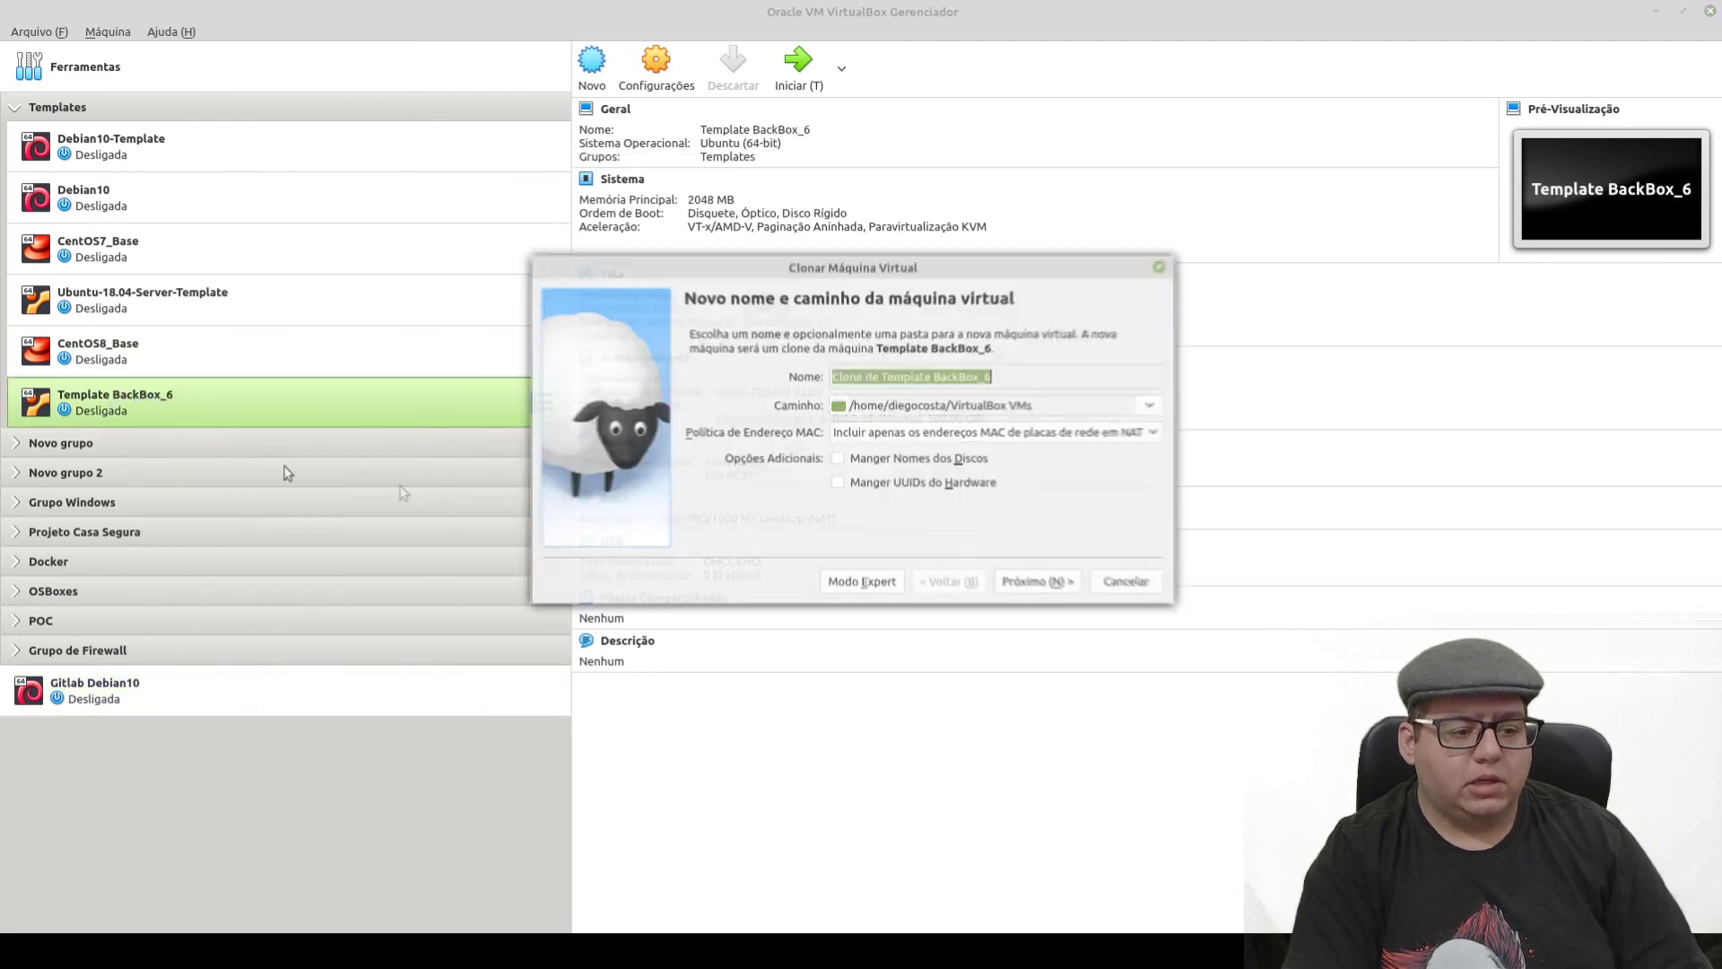
left_click(857, 487)
left_click(896, 481)
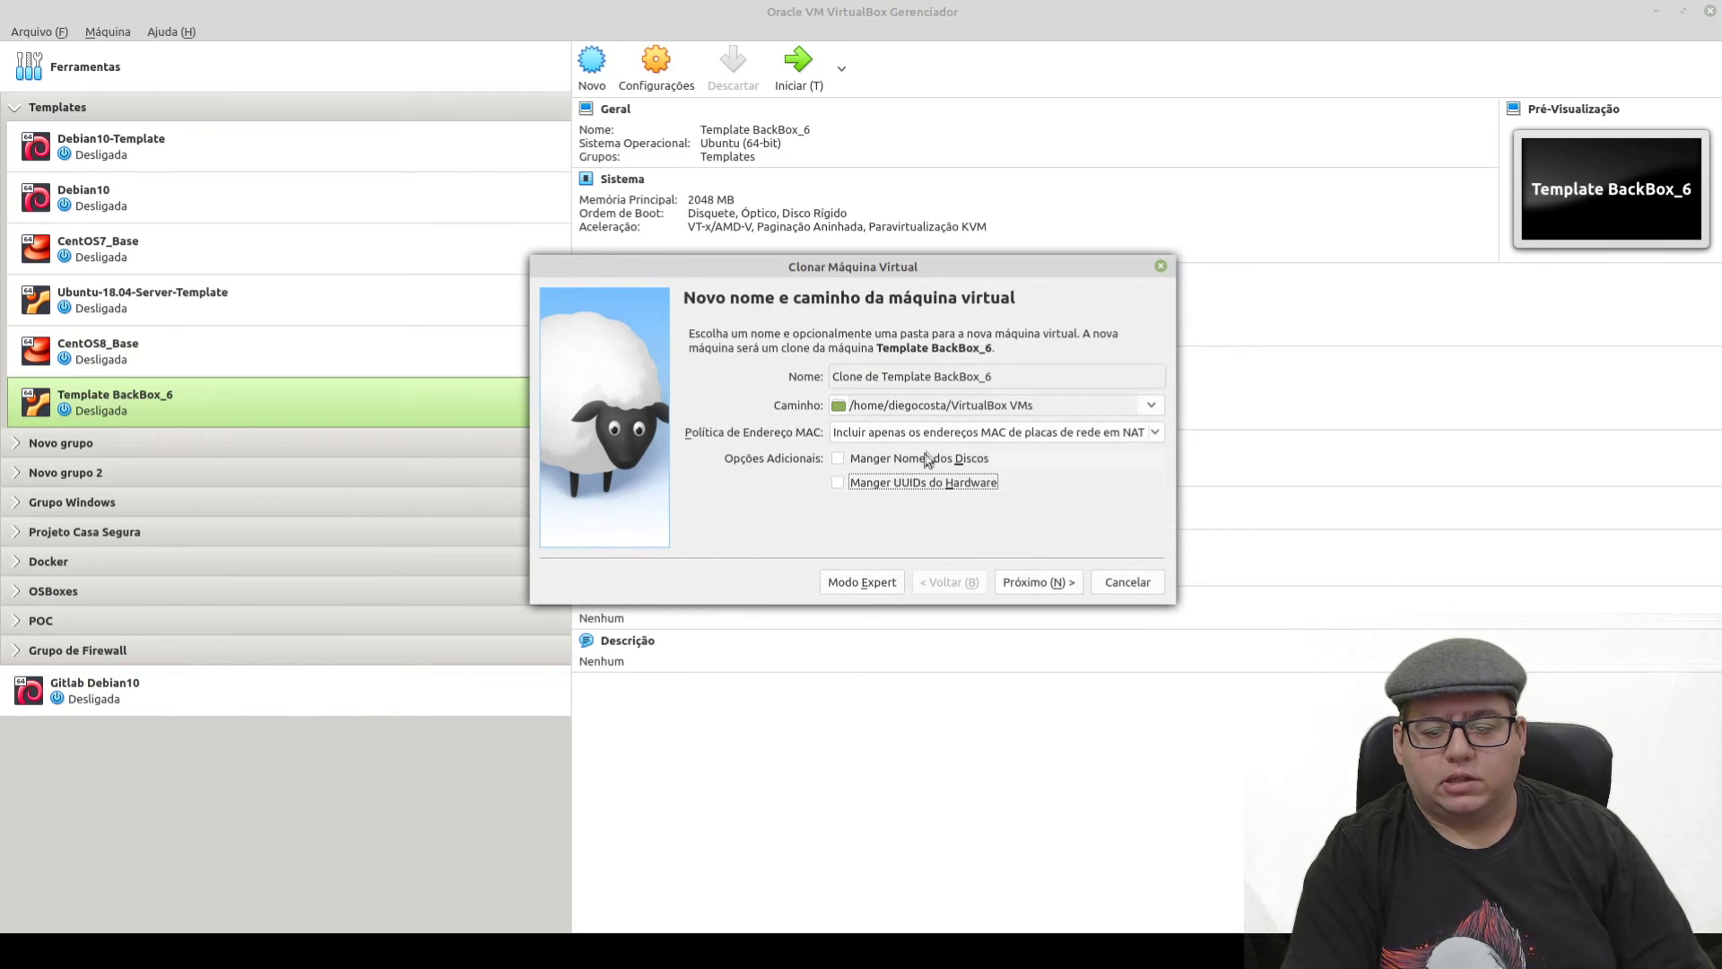
left_click(953, 434)
left_click(938, 456)
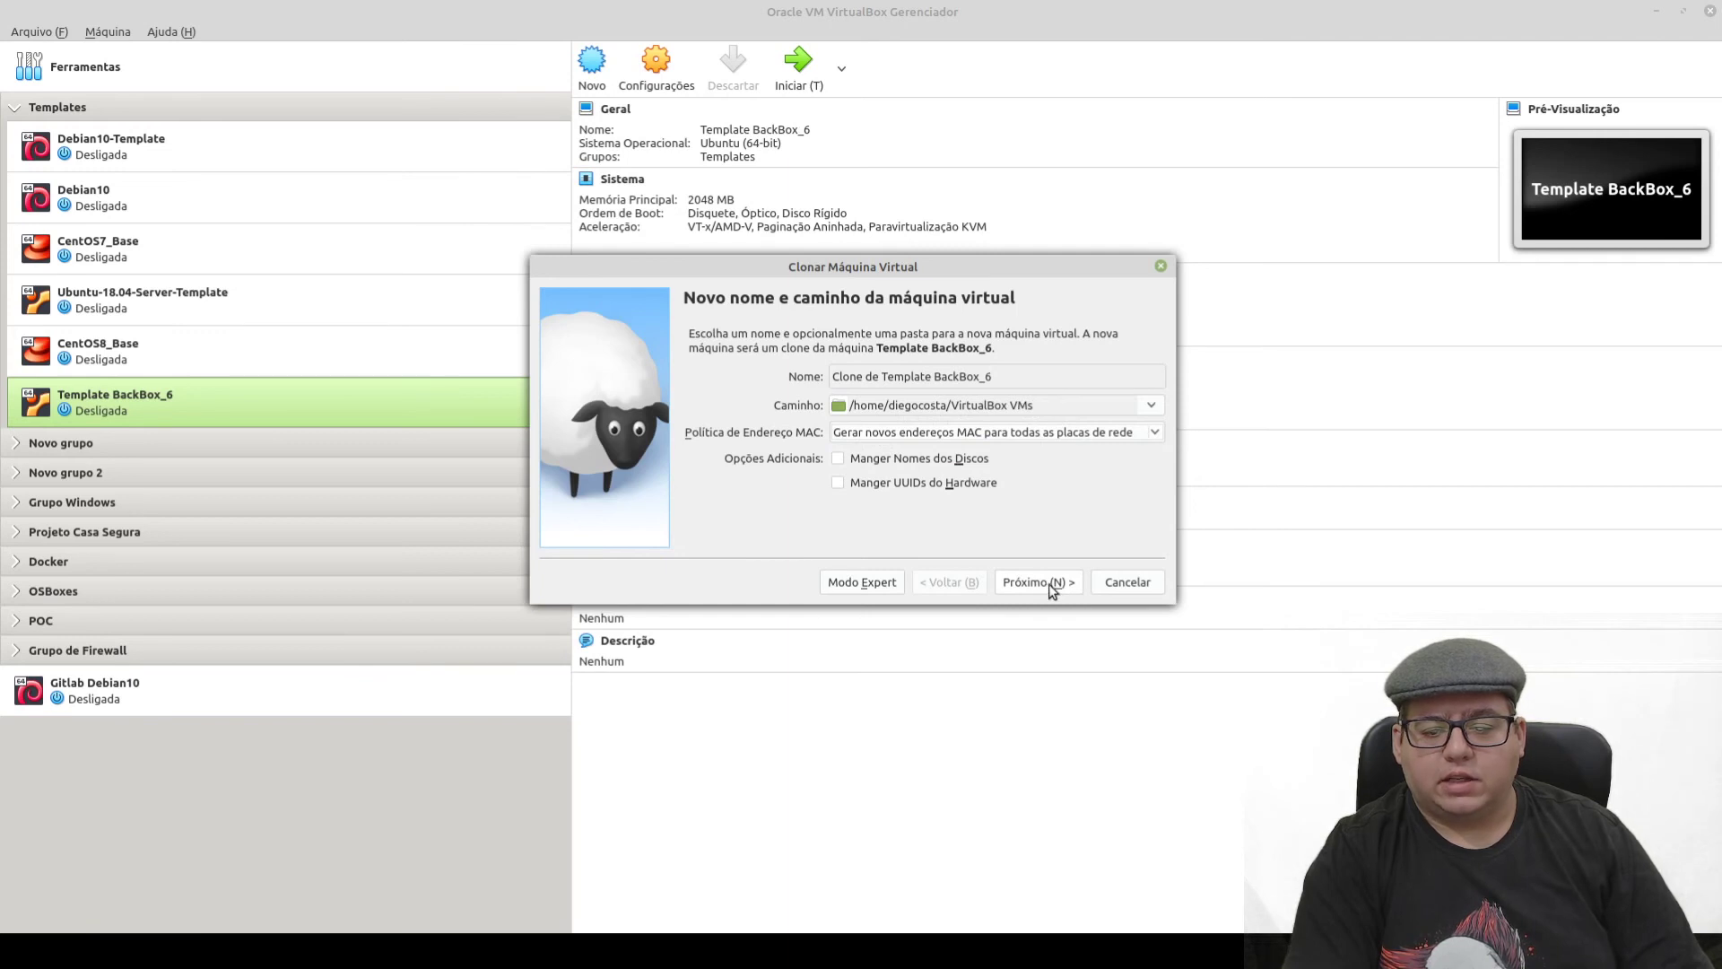
left_click_drag(888, 378, 831, 377)
key("BackSpace")
key("Delete")
key("Delete")
key("Delete")
key("Delete")
key("Delete")
key("Delete")
key("Delete")
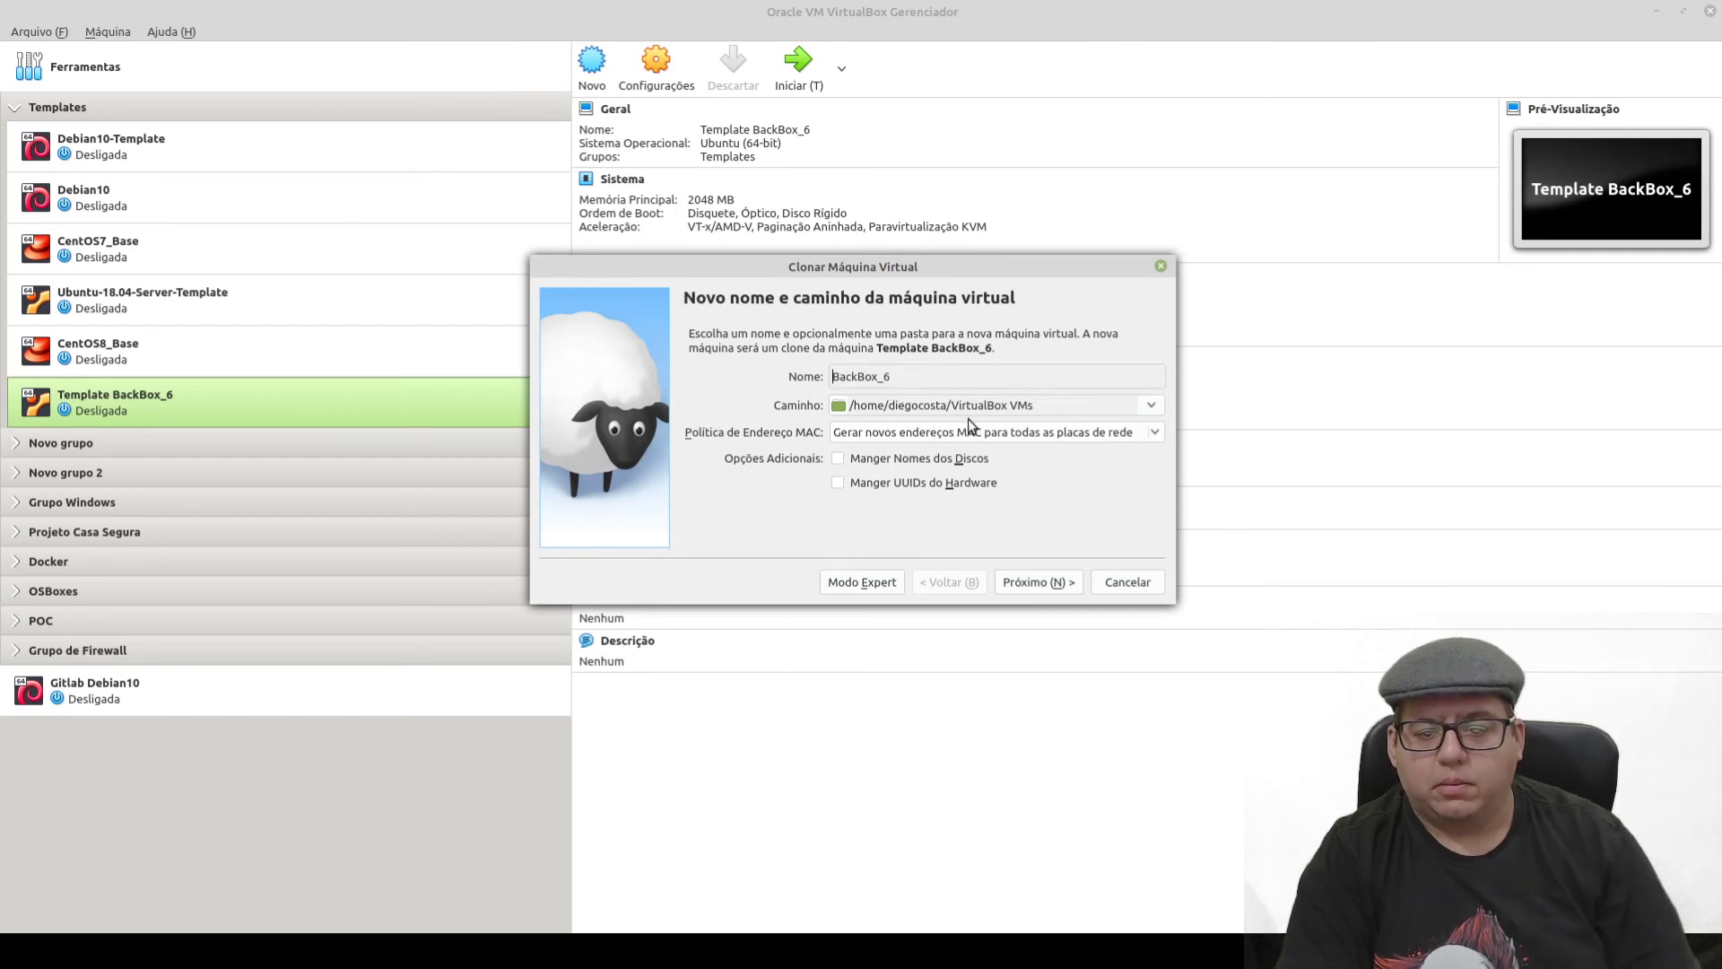
- Choose Clone completo to start the full clone, then show the VirtualBox VMs folder
left_click(1048, 583)
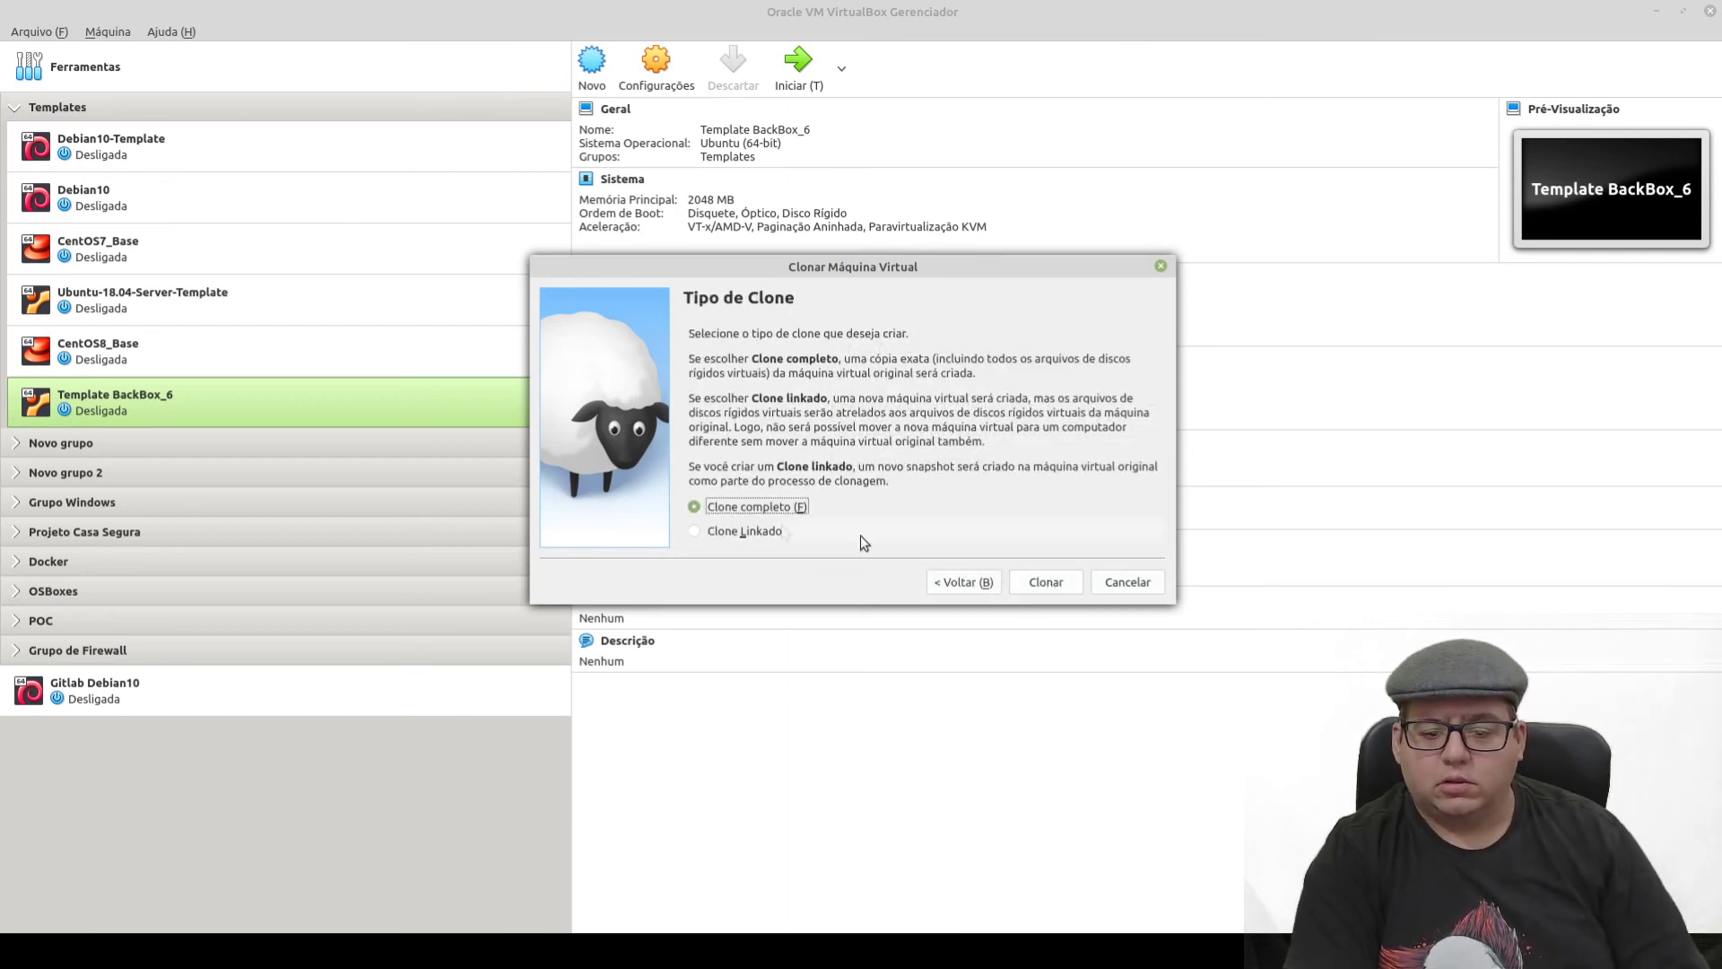
left_click(1060, 592)
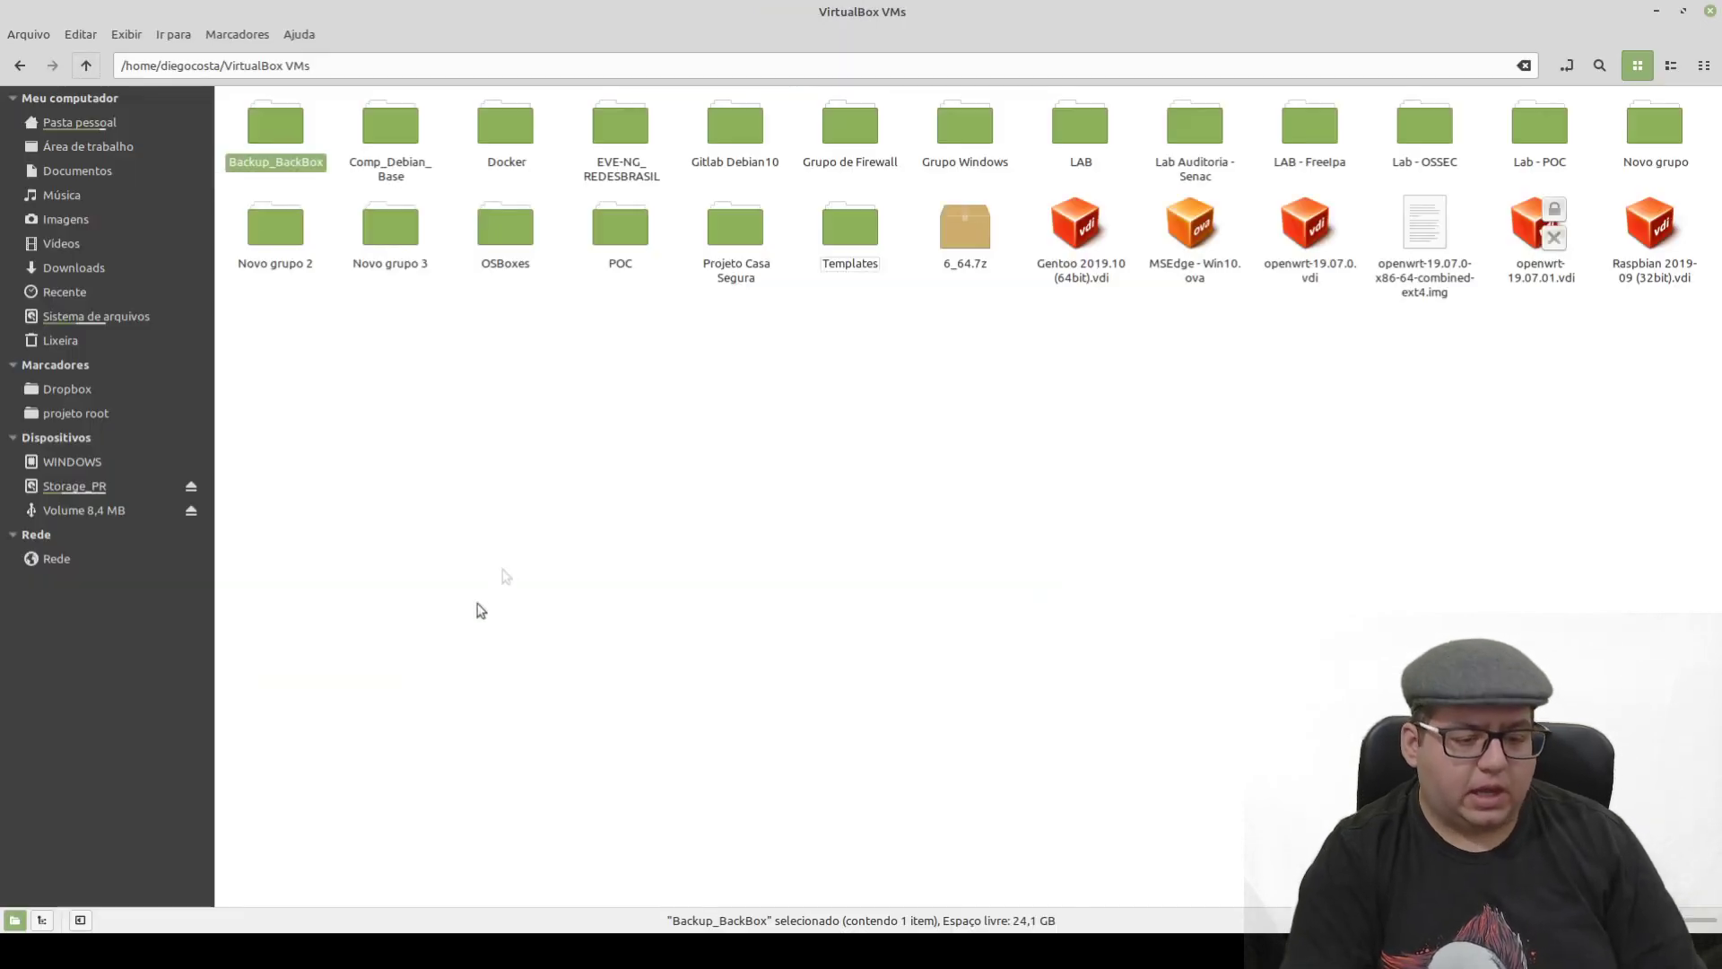
left_click(483, 608)
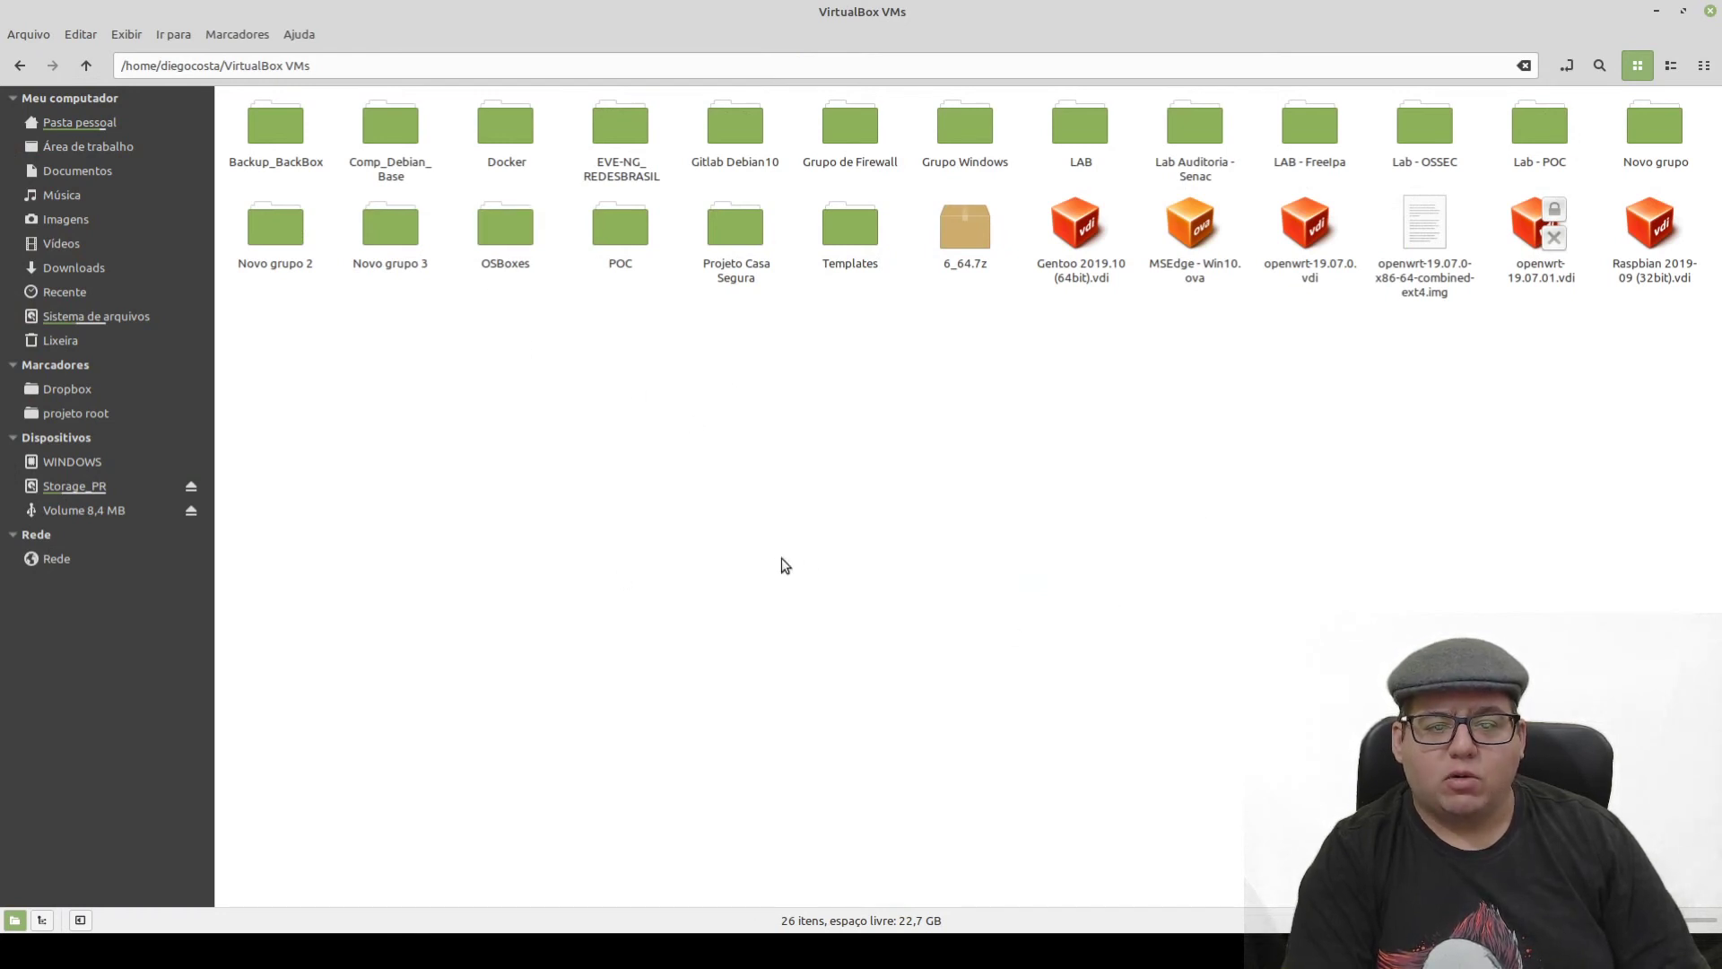
- Minimize the Nemo VirtualBox VMs window to reveal VirtualBox Manager's clone progress
left_click(1657, 13)
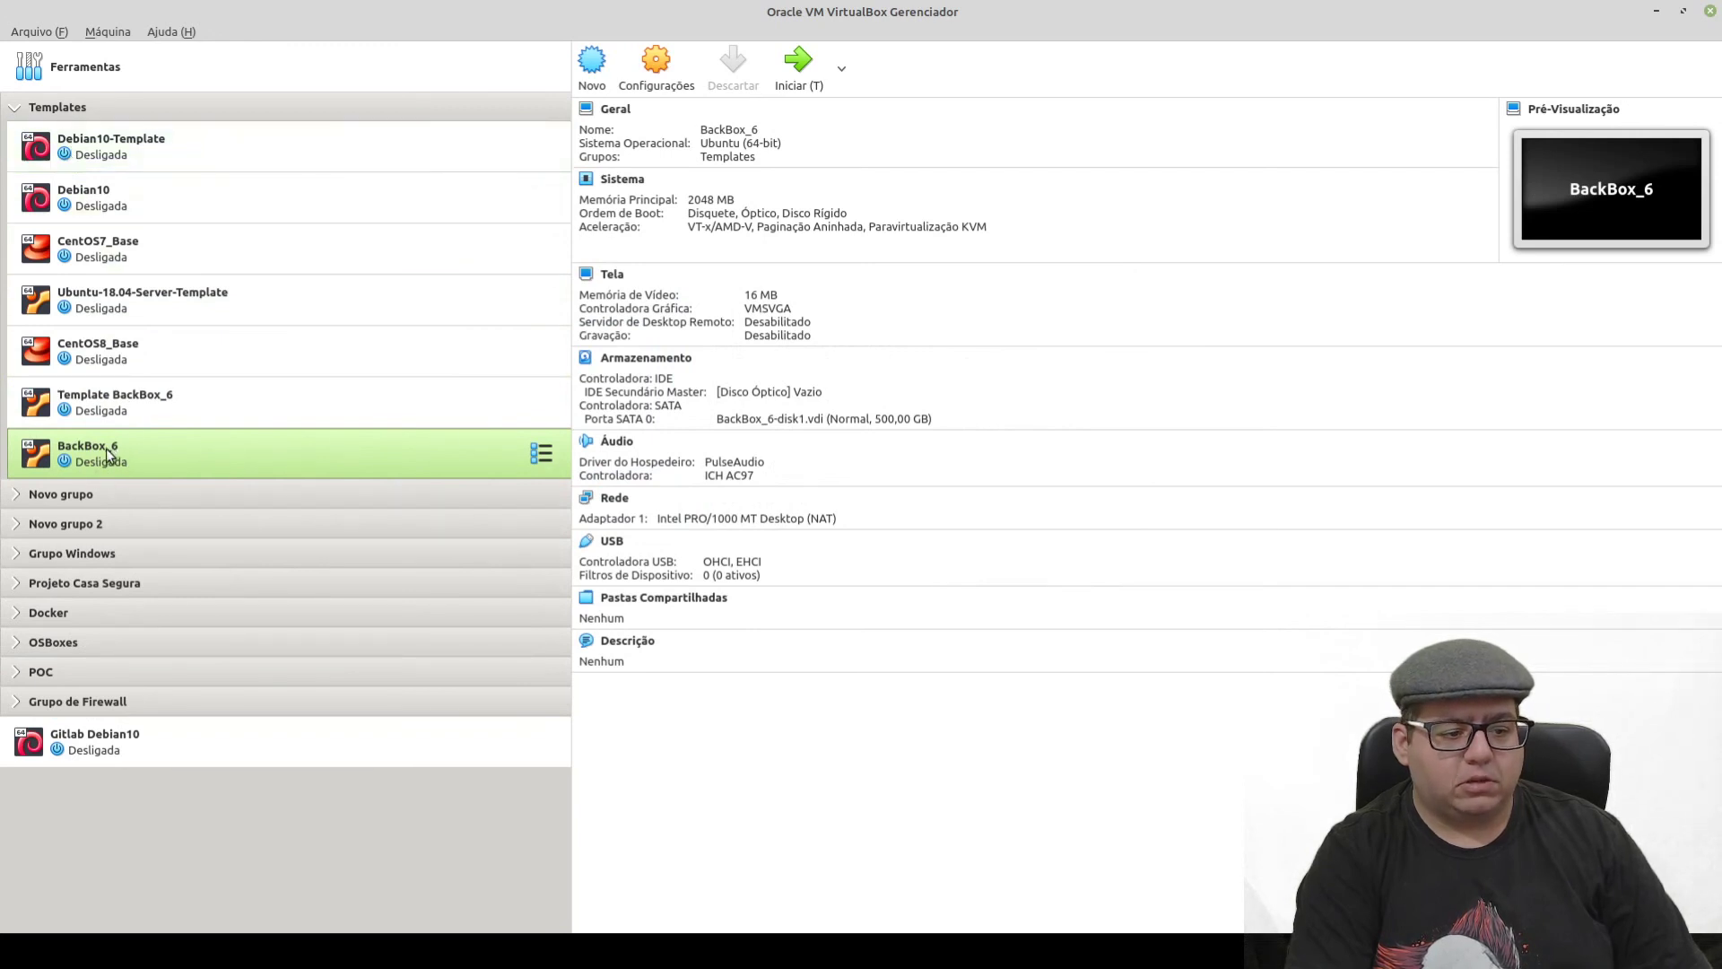
- Move BackBox_6 to the root list, collapse Templates, and bring up the VirtualBox VMs folder
left_click_drag(104, 456, 108, 770)
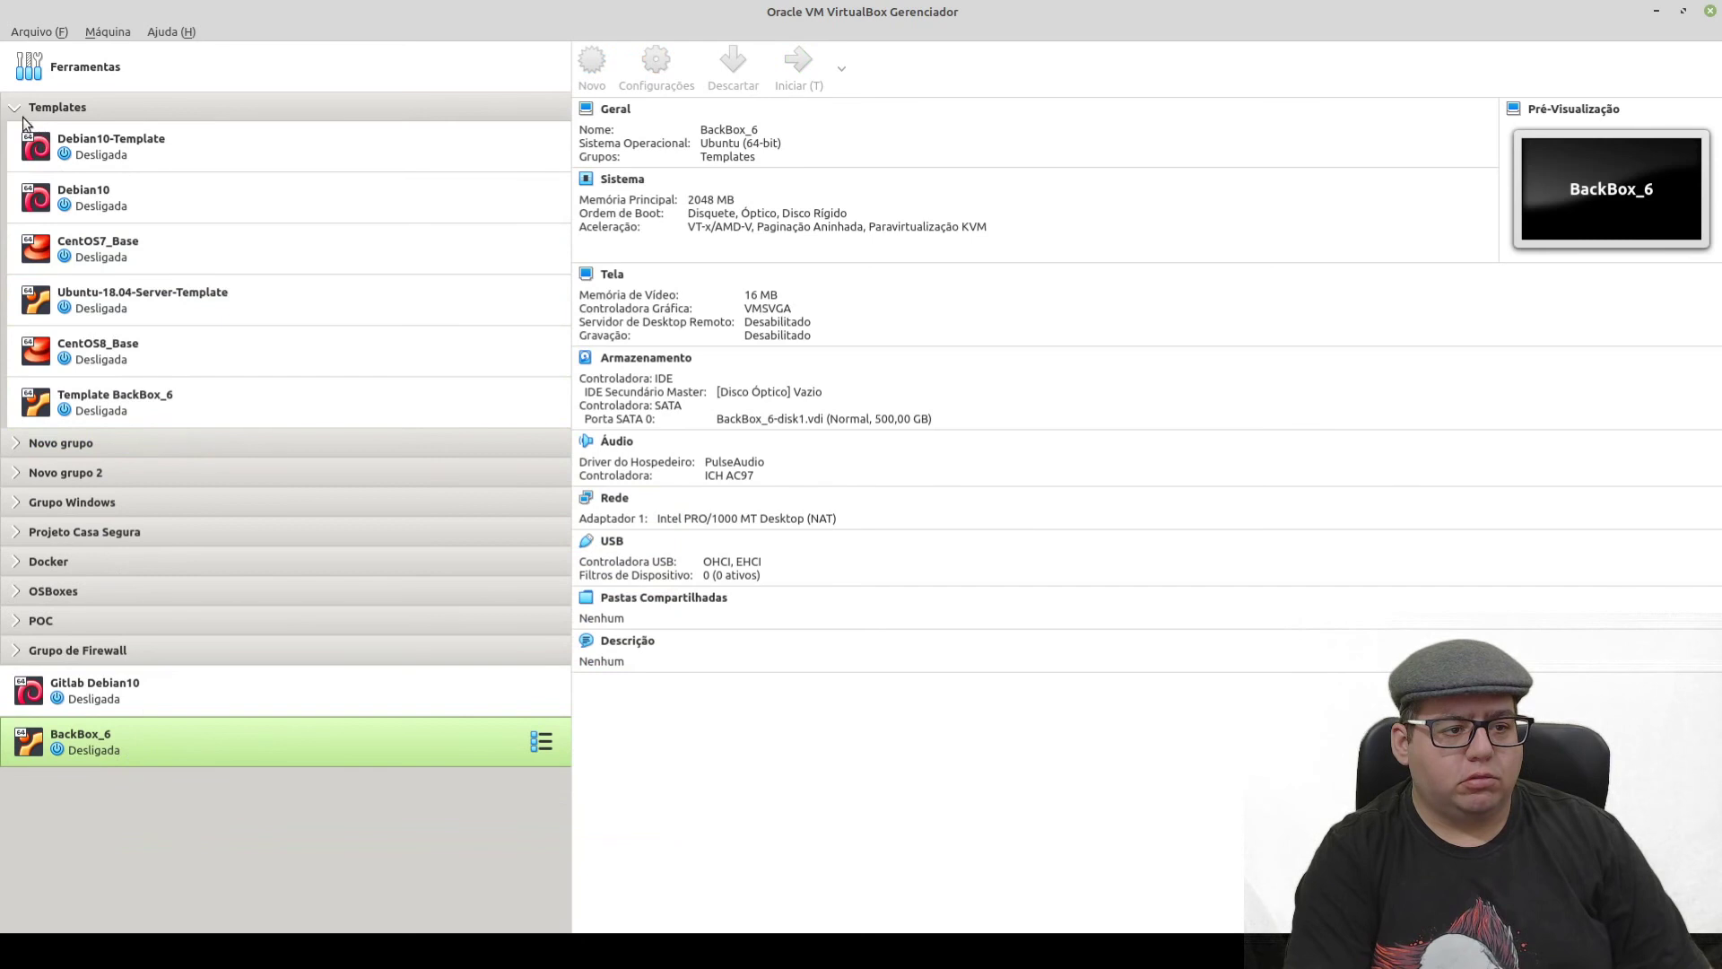
left_click(15, 107)
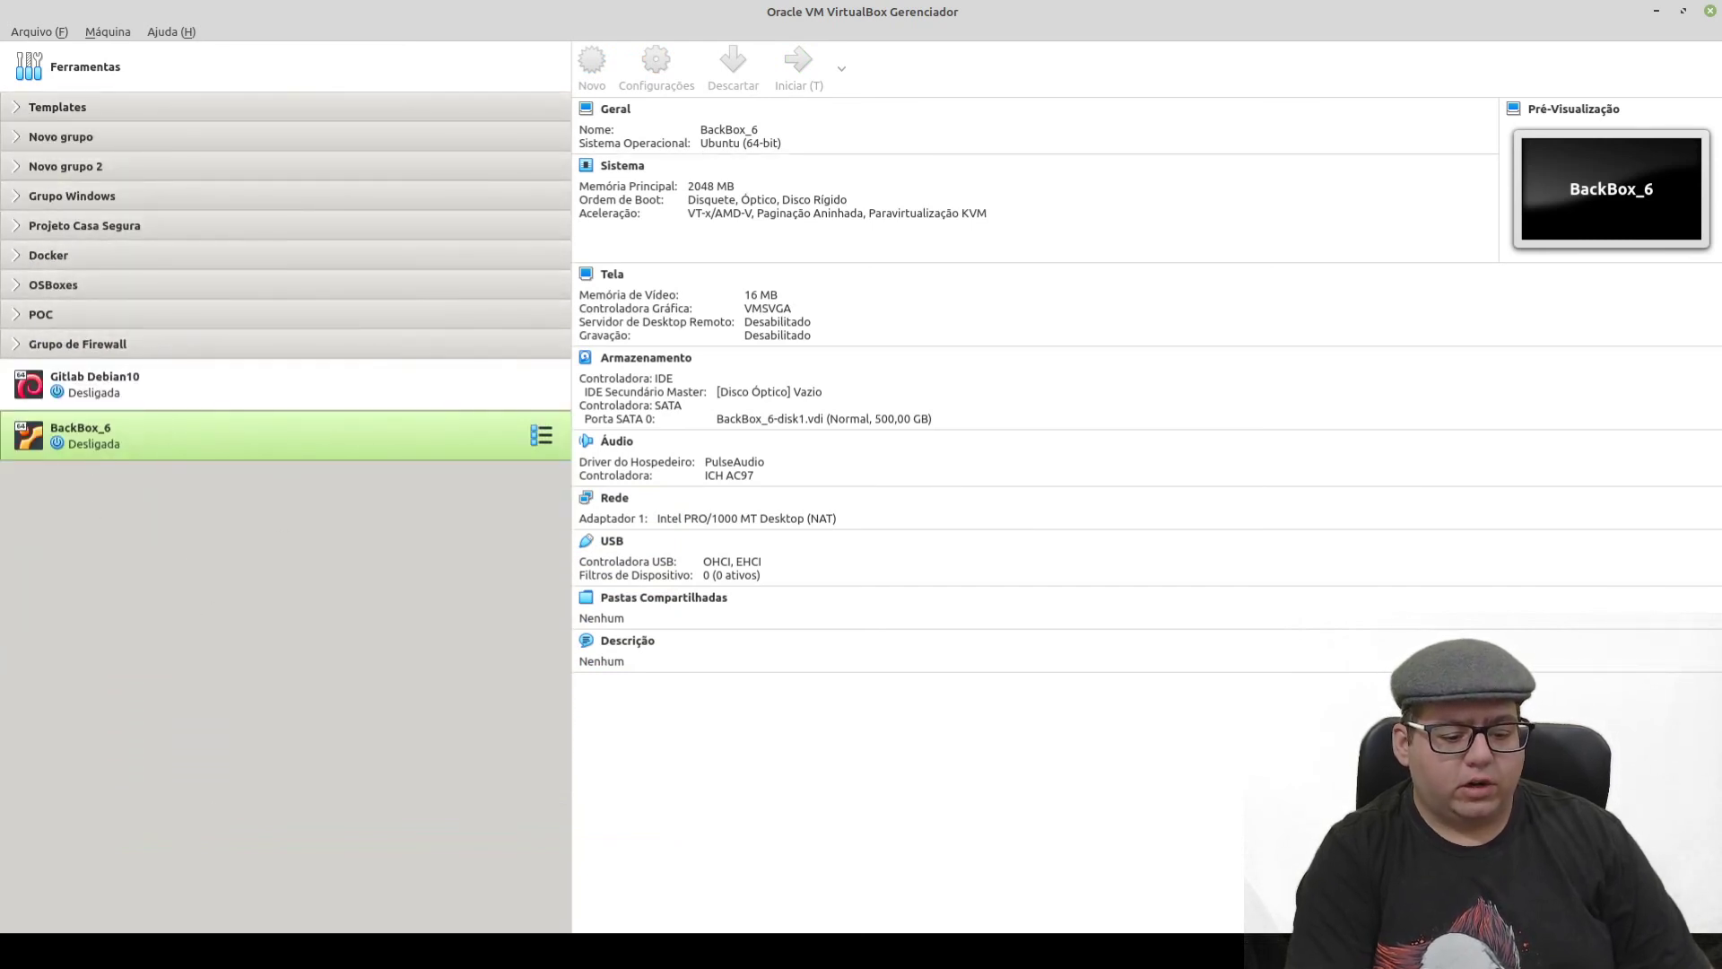
left_click(268, 950)
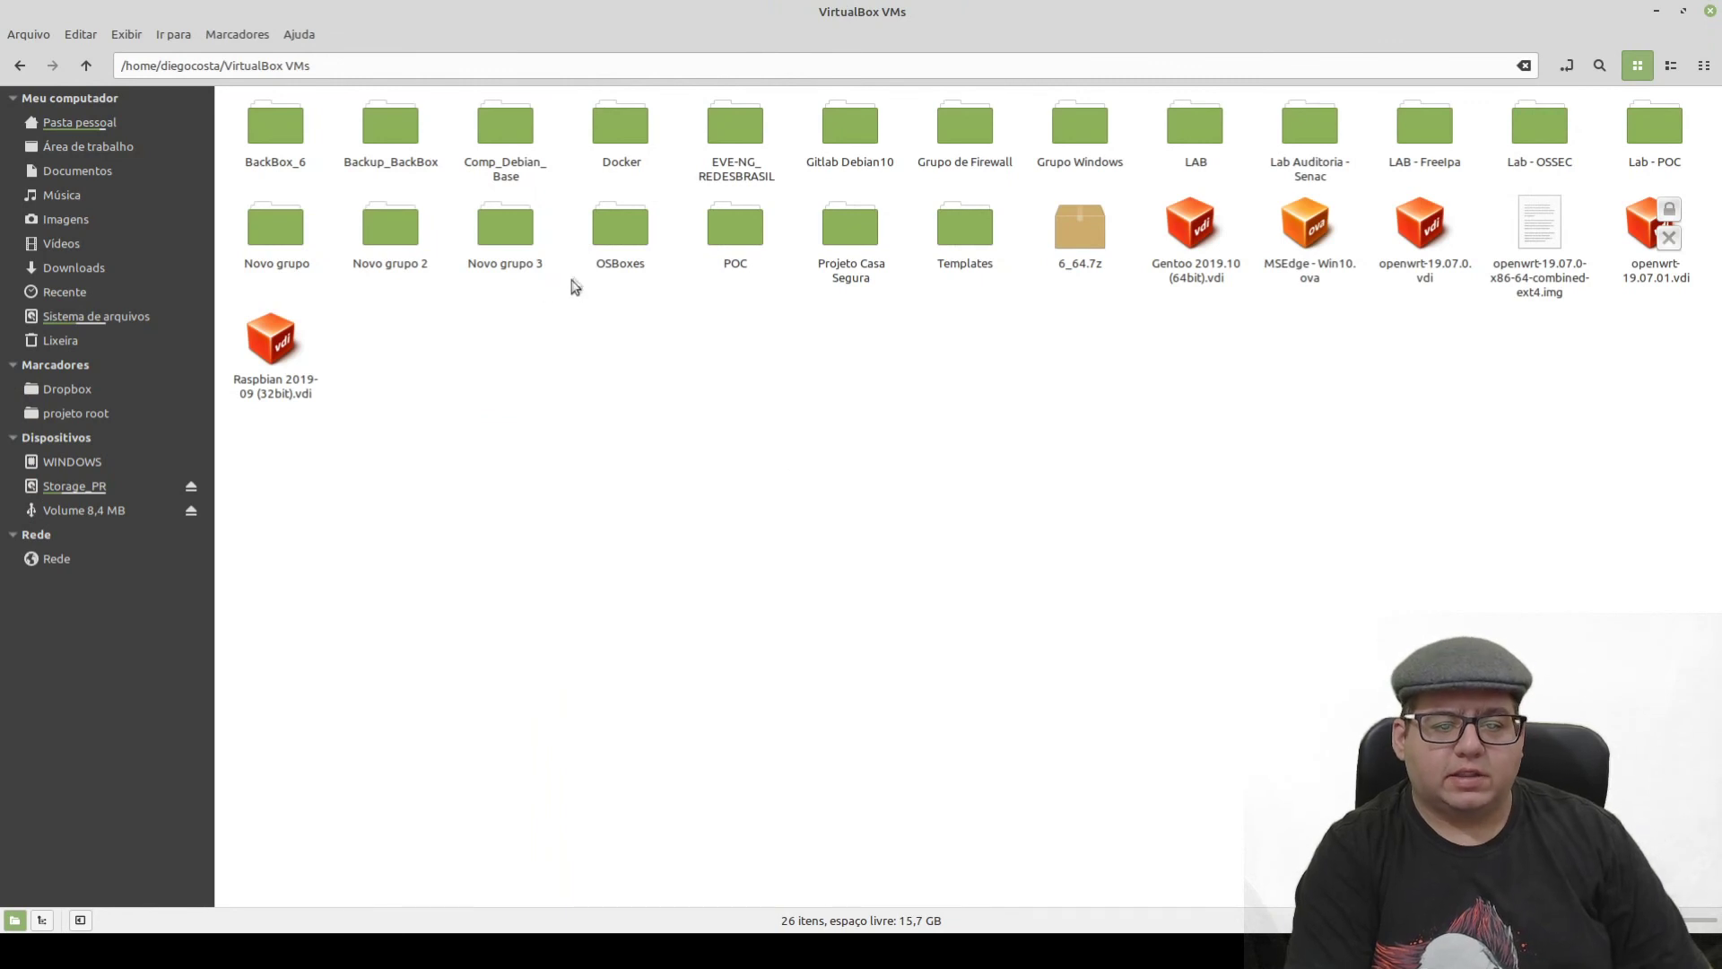
- Inspect the BackBox_6 folder's .vbox, .vbox-prev and disk files, then return to VirtualBox Manager
left_click(273, 131)
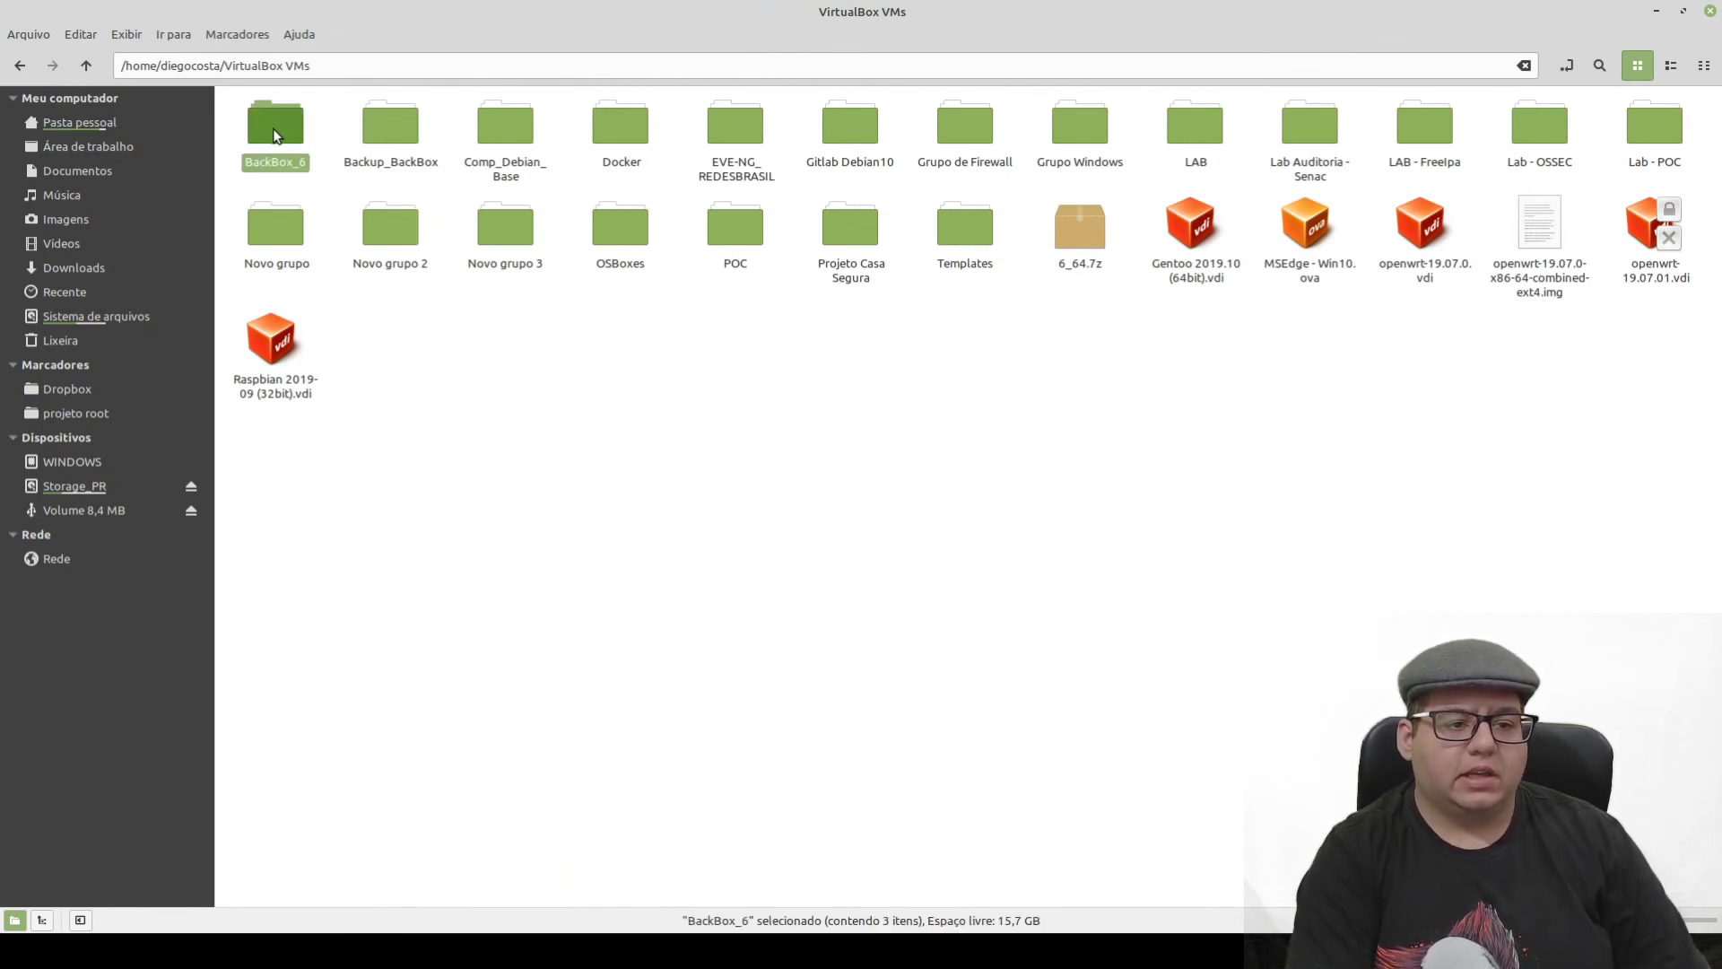
double_click(276, 130)
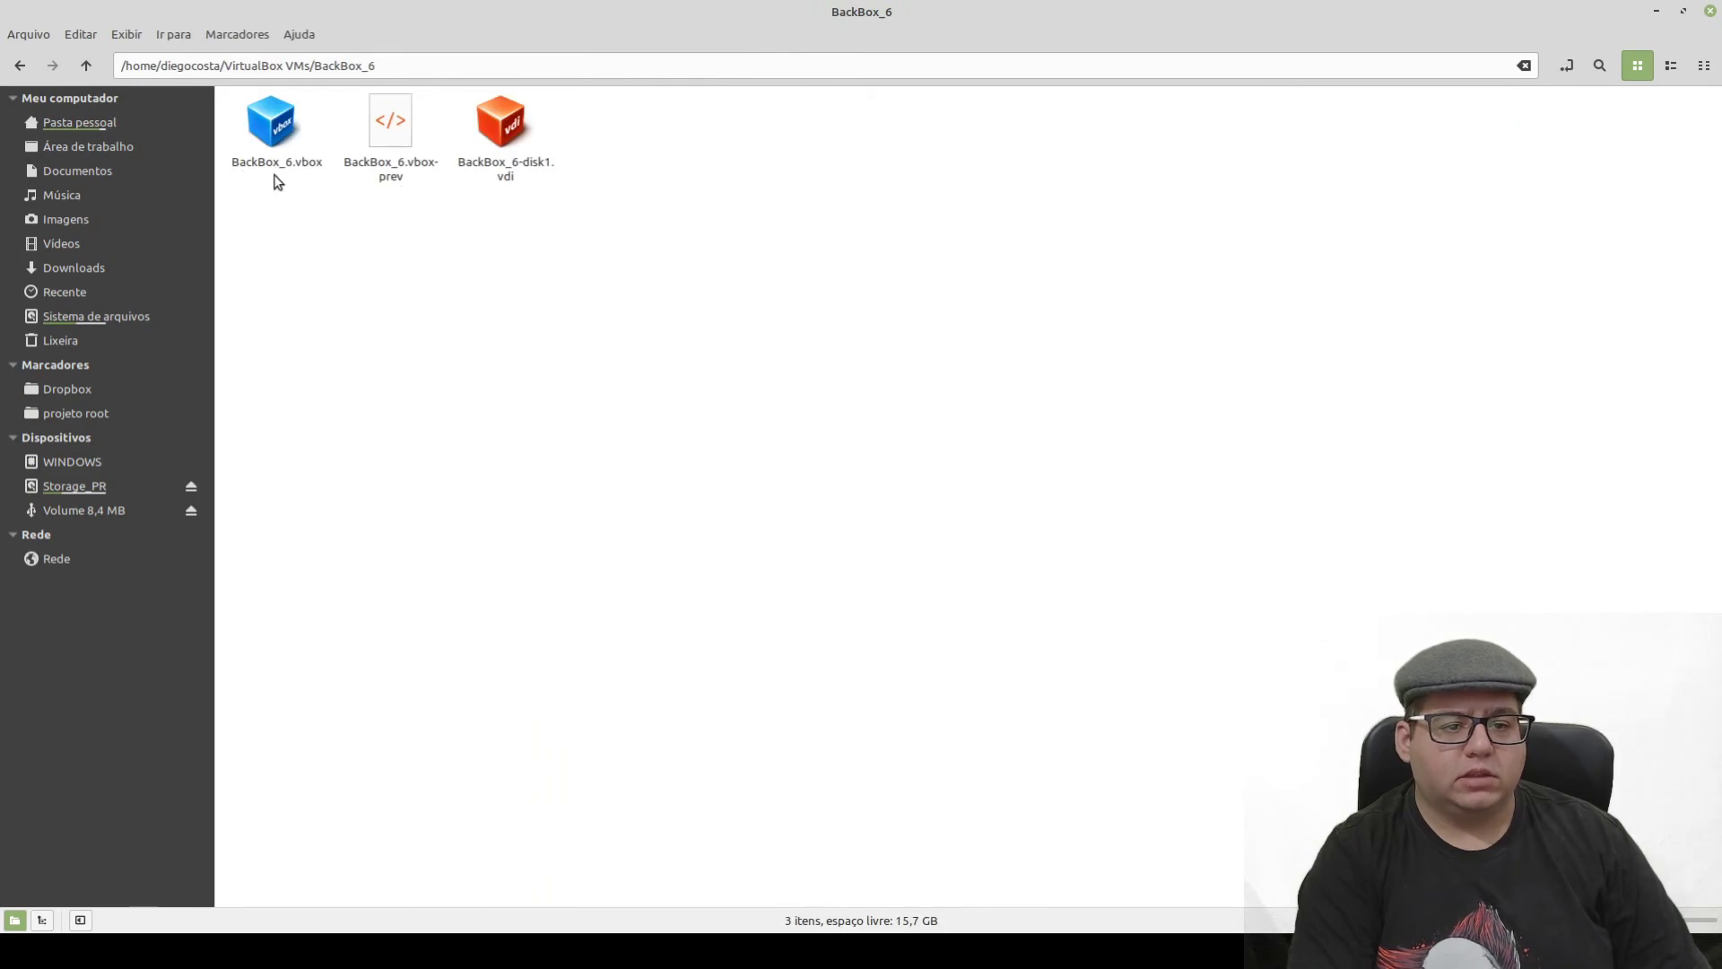
left_click(86, 68)
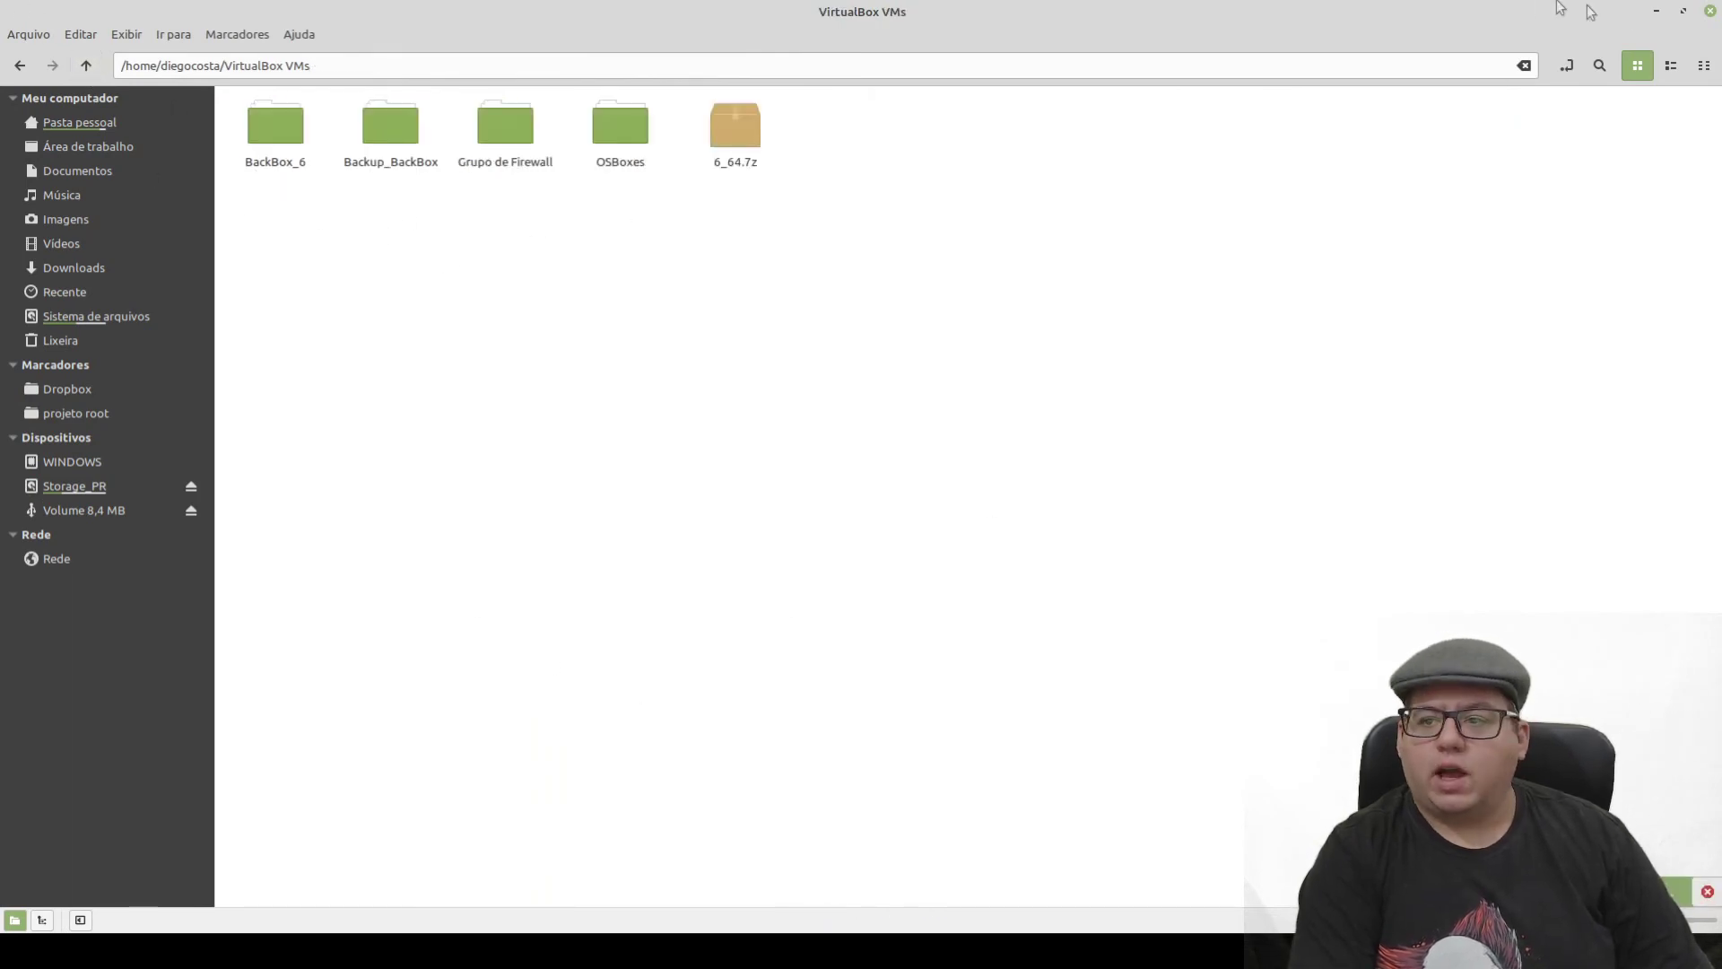
left_click(1656, 11)
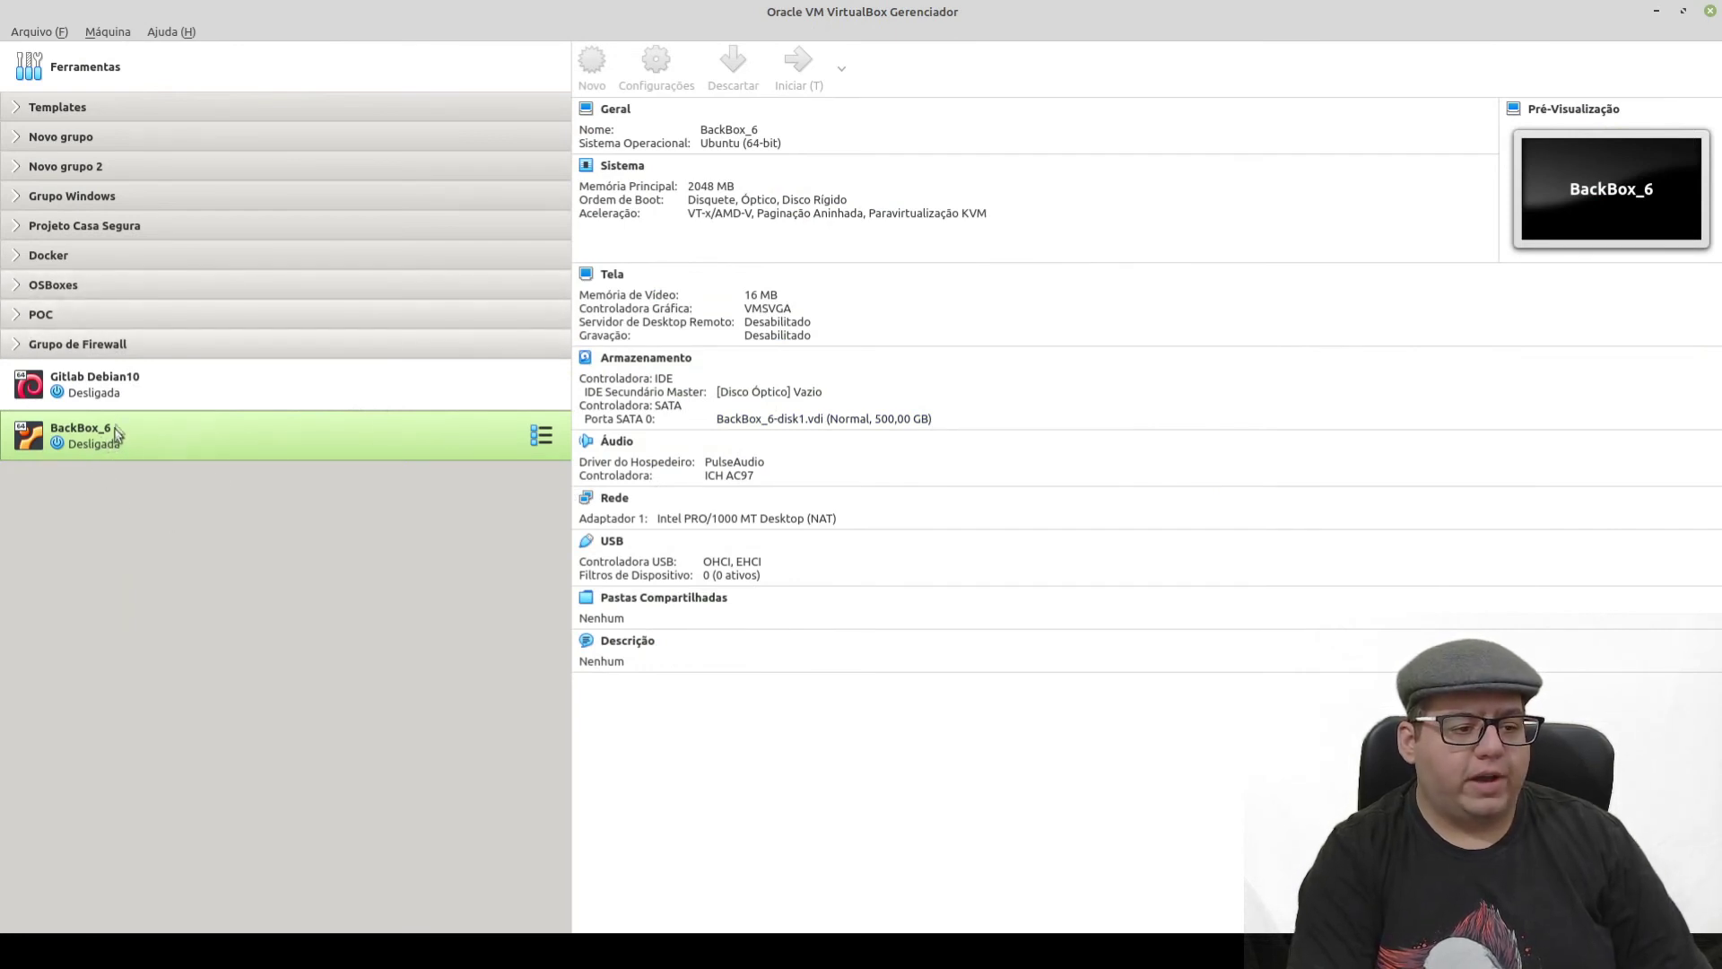
- Drag BackBox_6 into the expanded OSBoxes group beside Gentoo, then bring up the VirtualBox VMs folder
left_click_drag(111, 429, 72, 285)
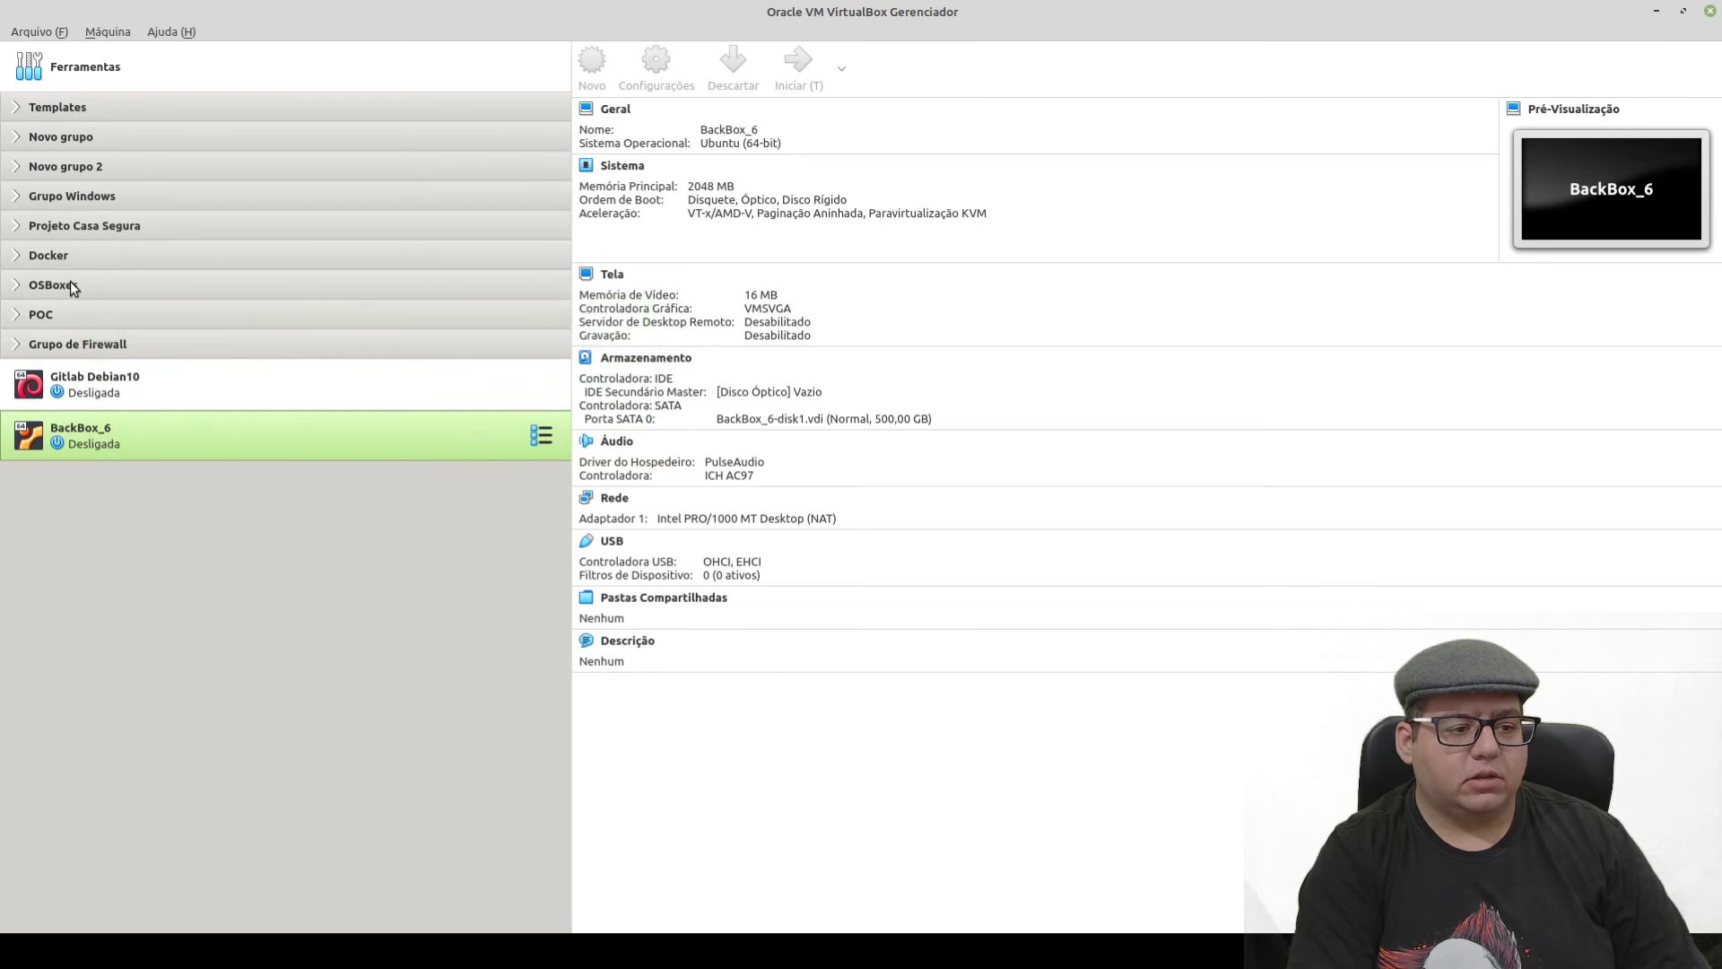
left_click(16, 285)
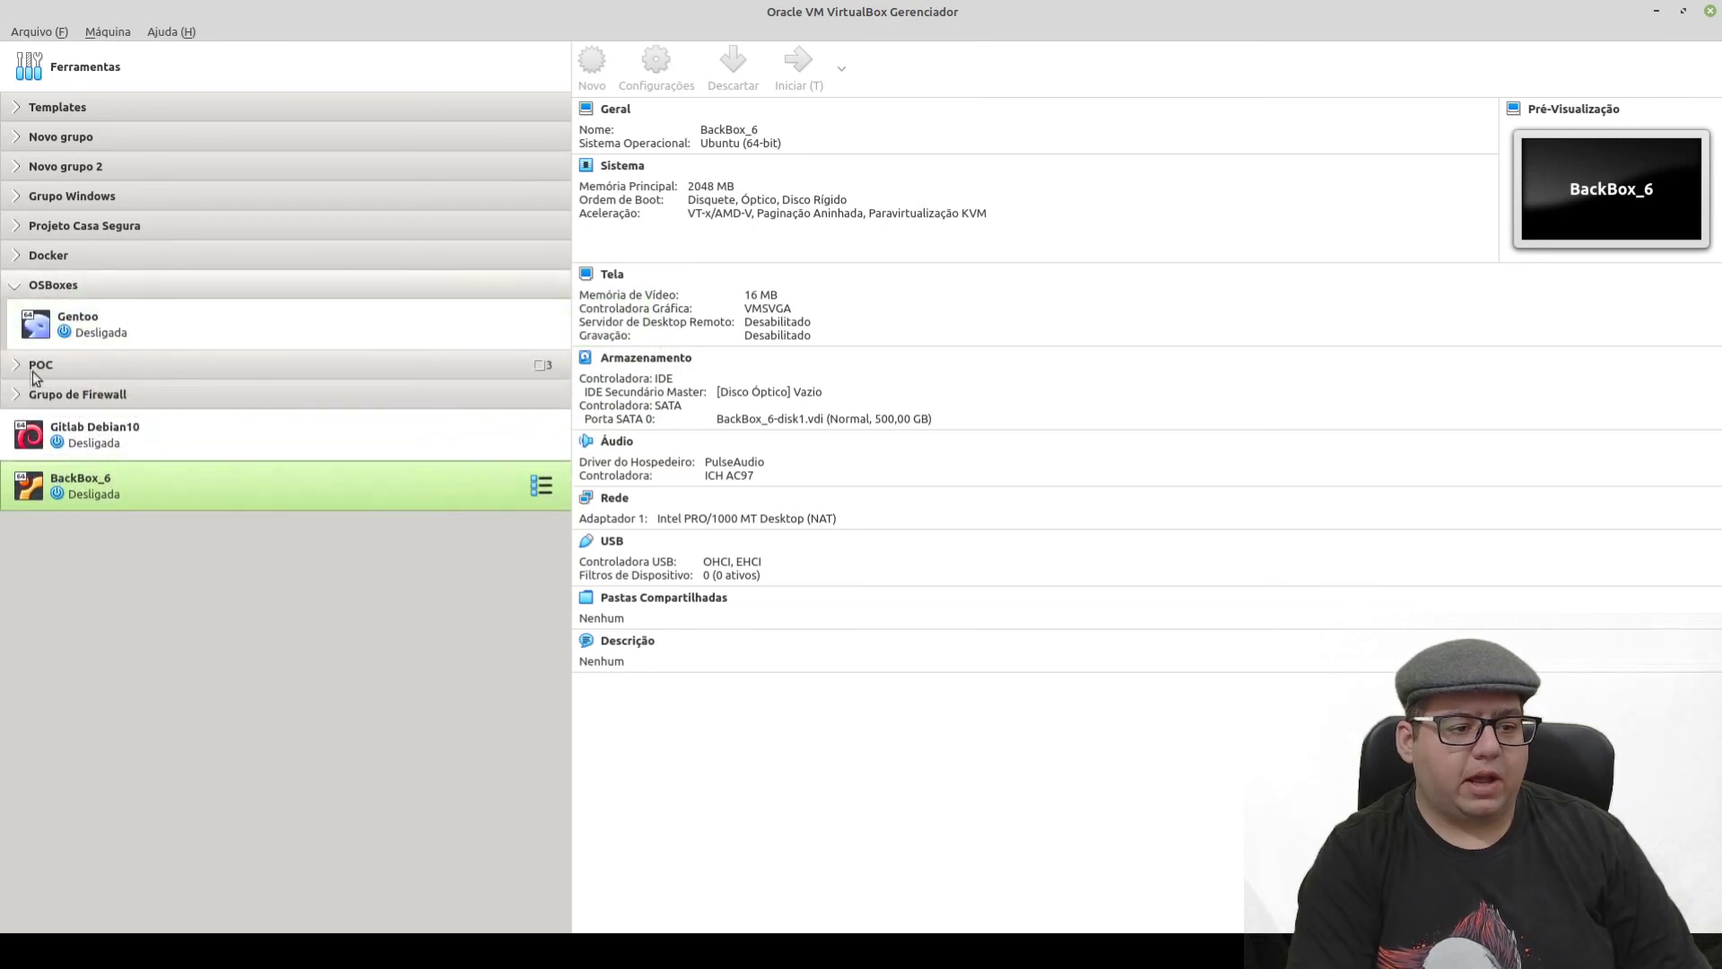
left_click_drag(90, 502, 85, 368)
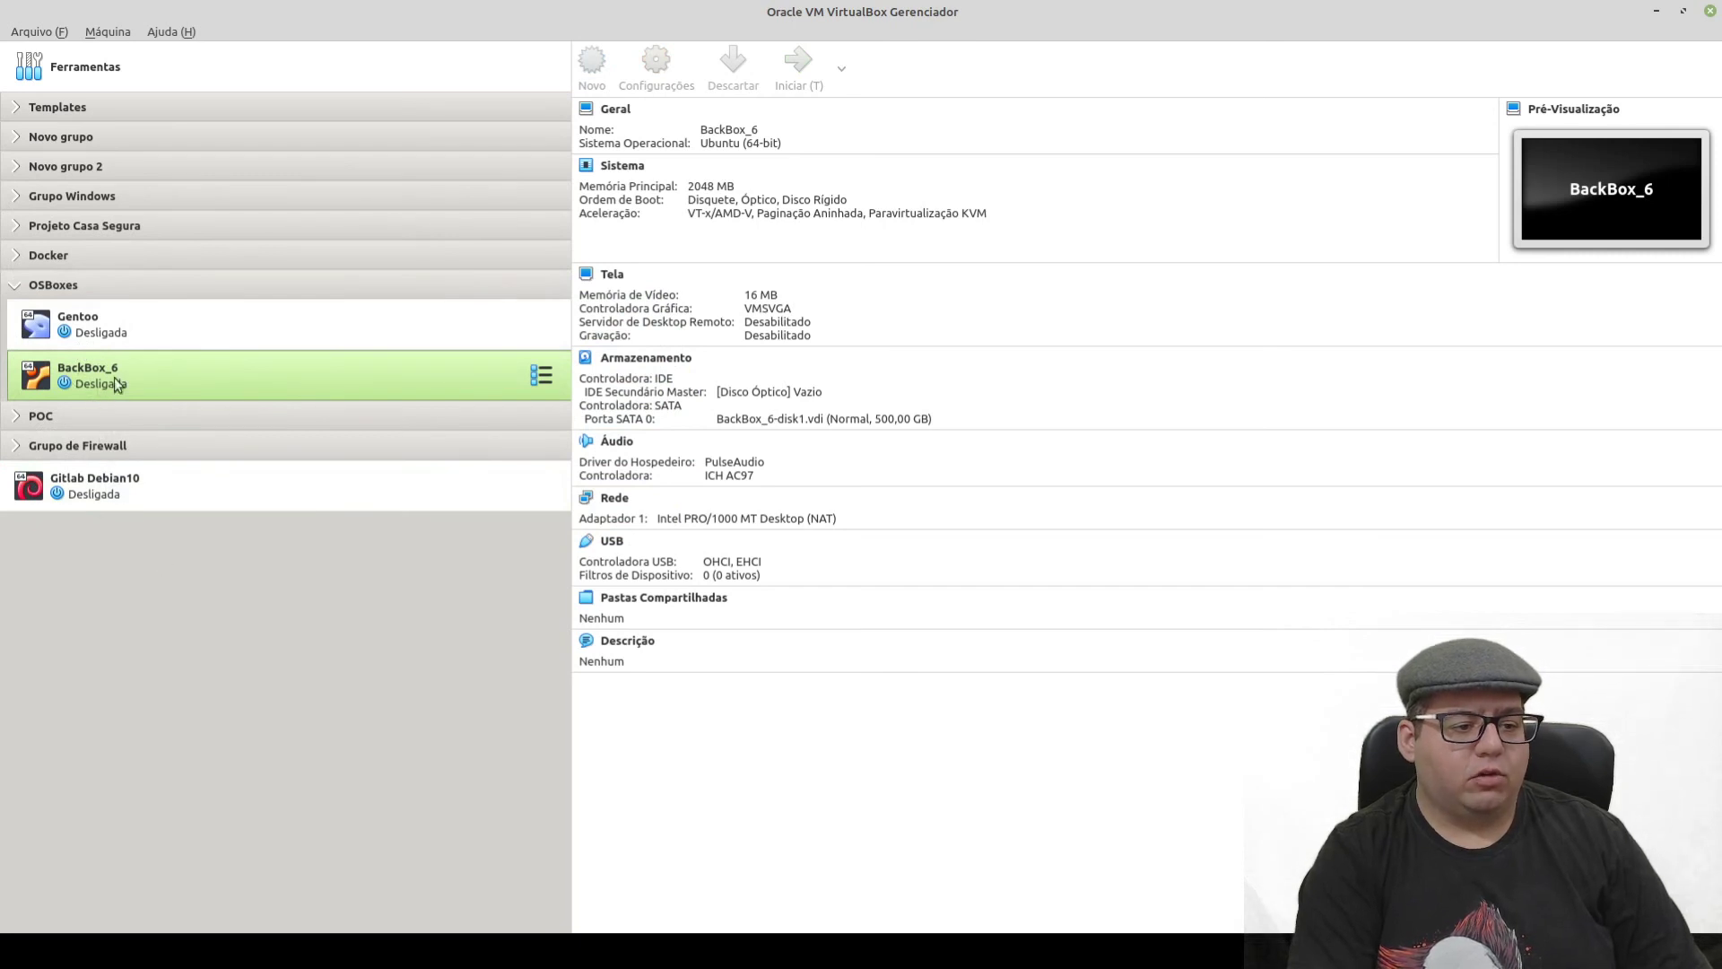
left_click(16, 285)
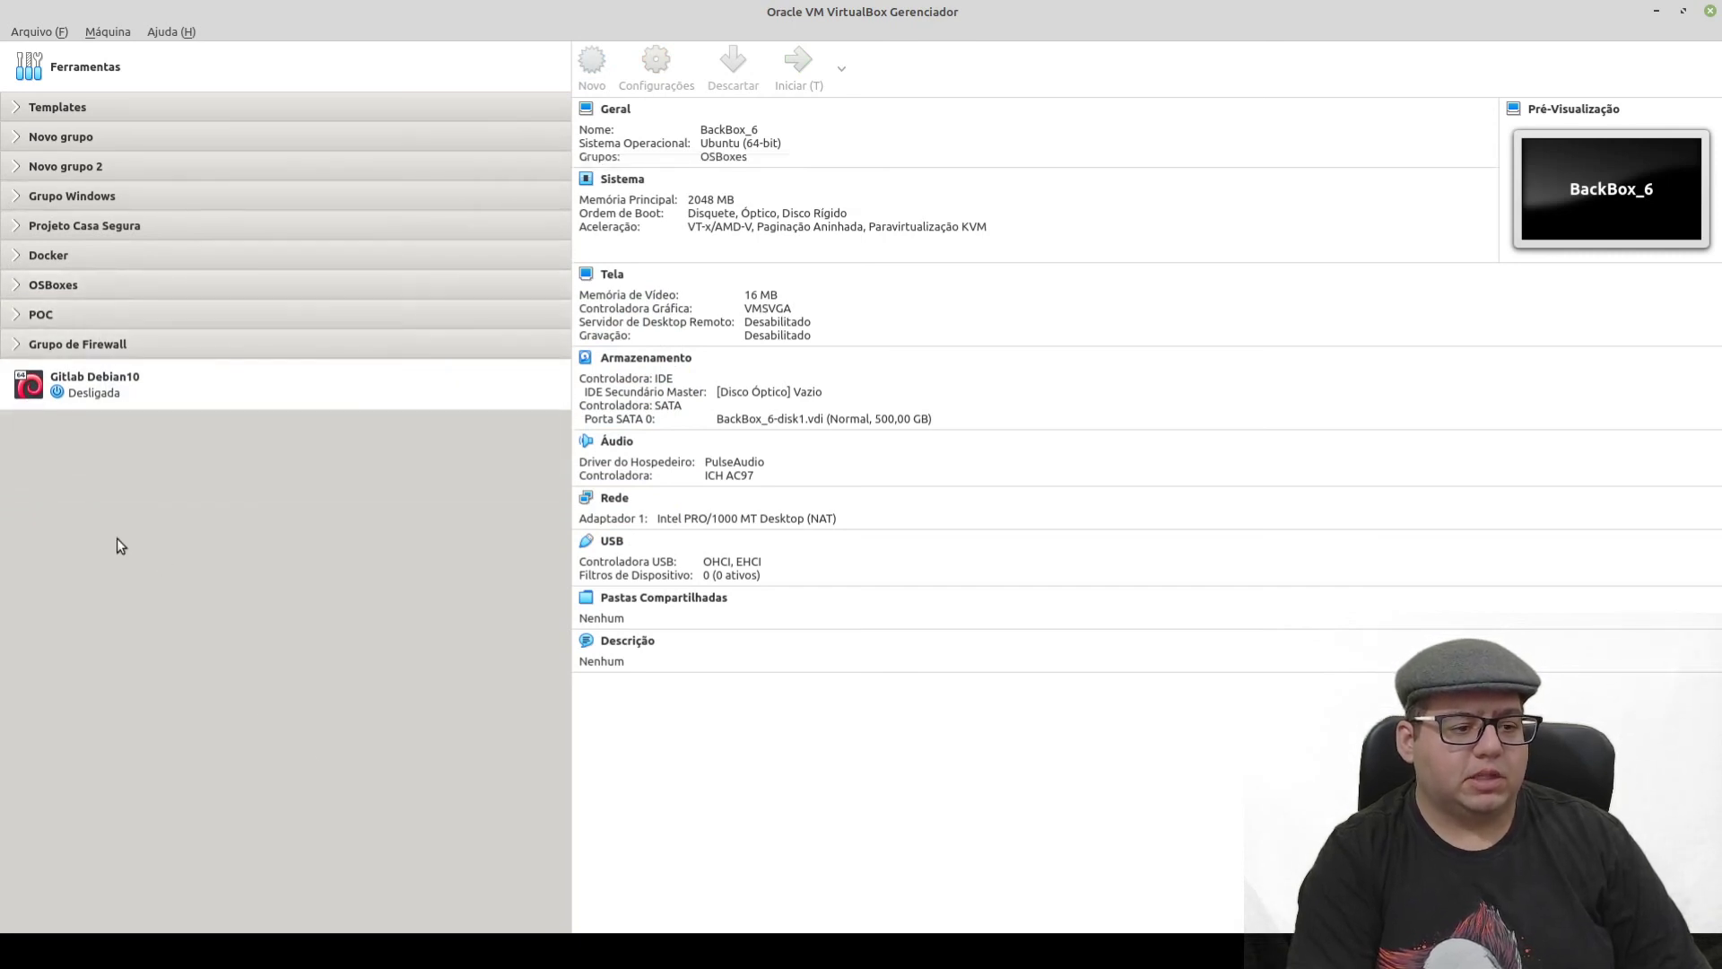
left_click(16, 285)
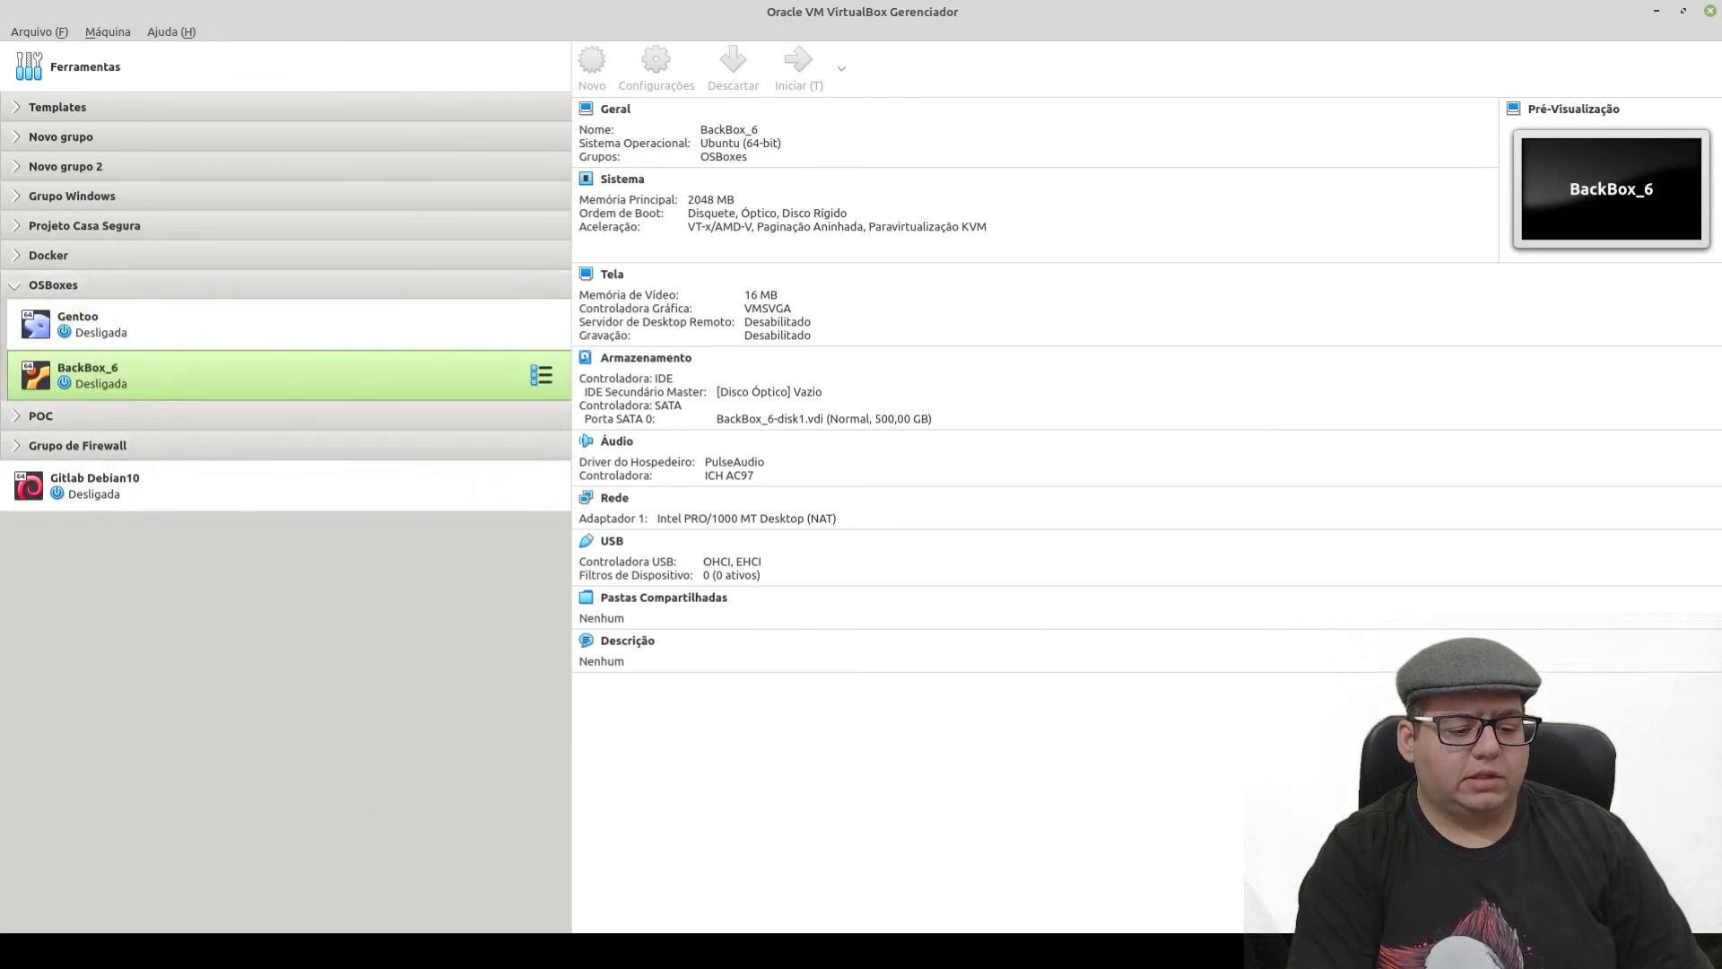
left_click(269, 946)
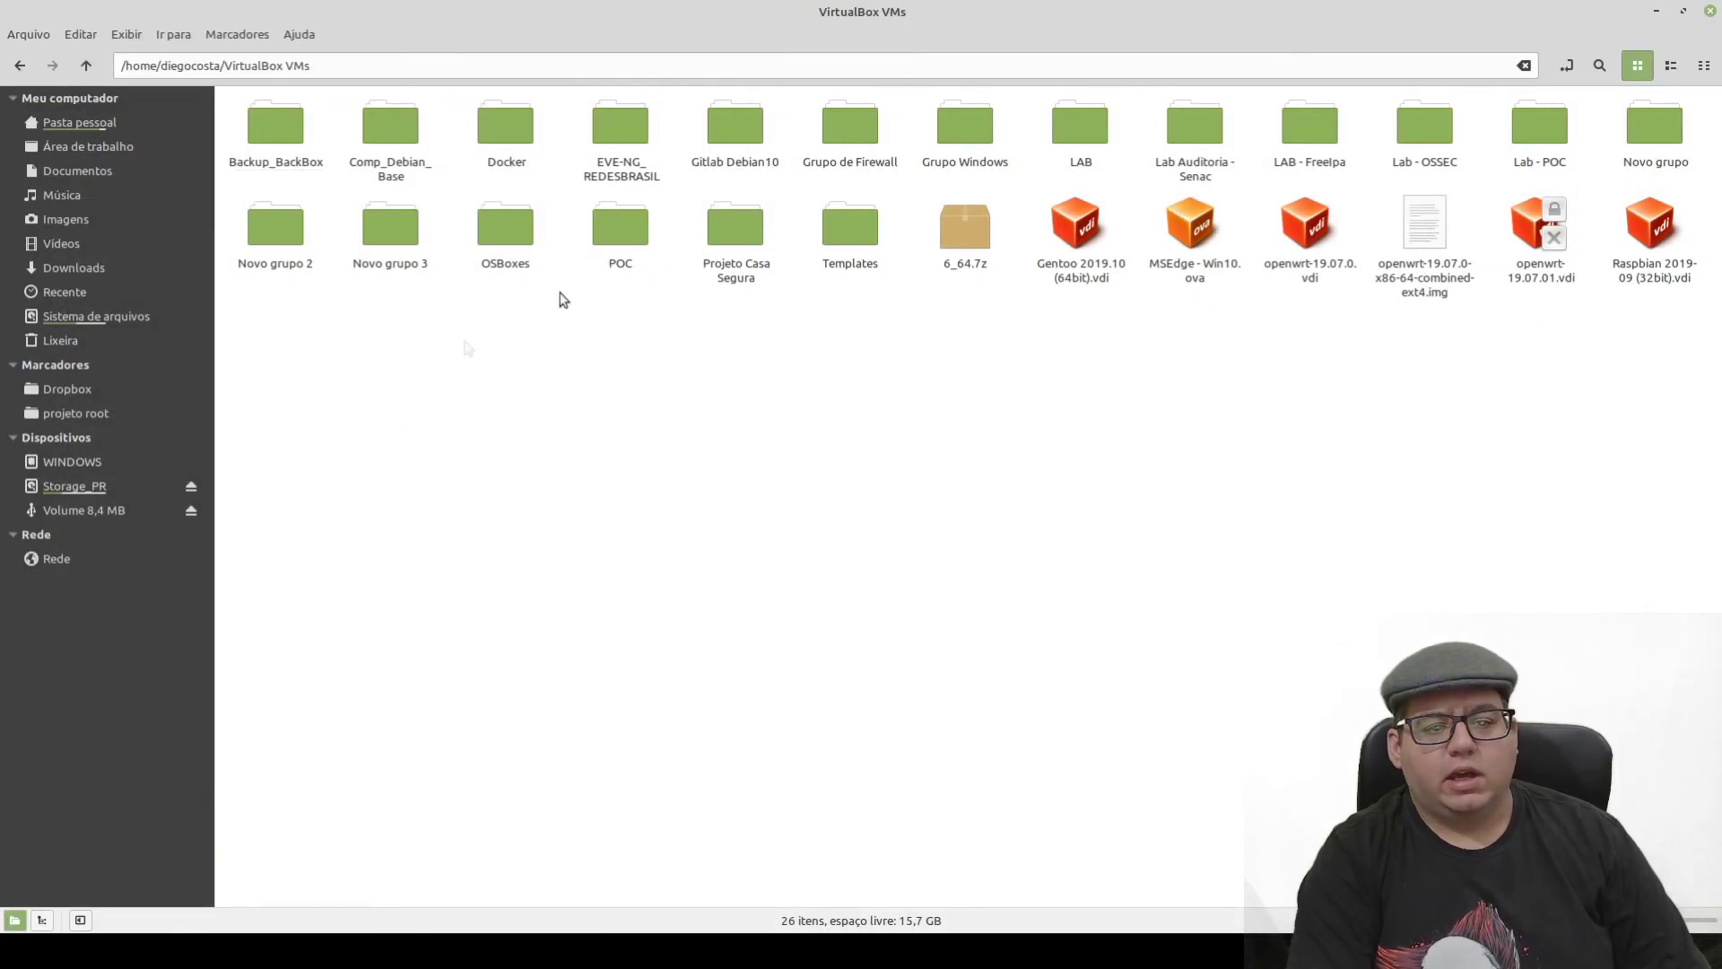
- Check the BackBox_6 files inside the OSBoxes folder, then briefly hide the Nemo window
double_click(508, 226)
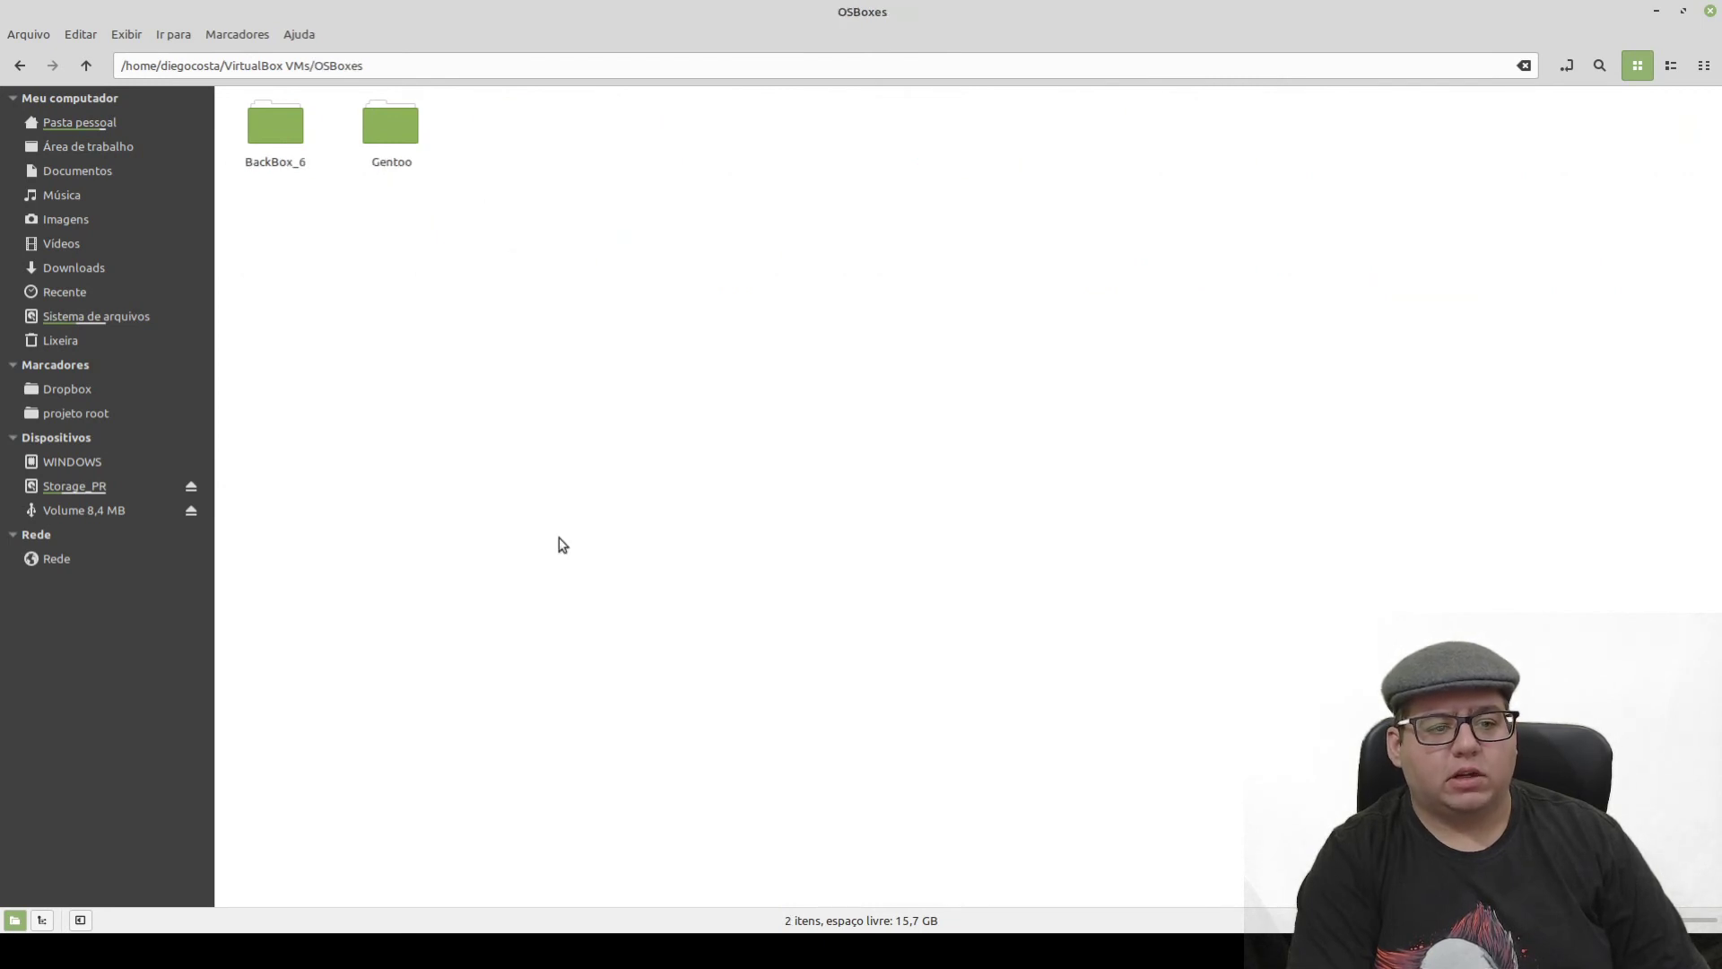
double_click(280, 137)
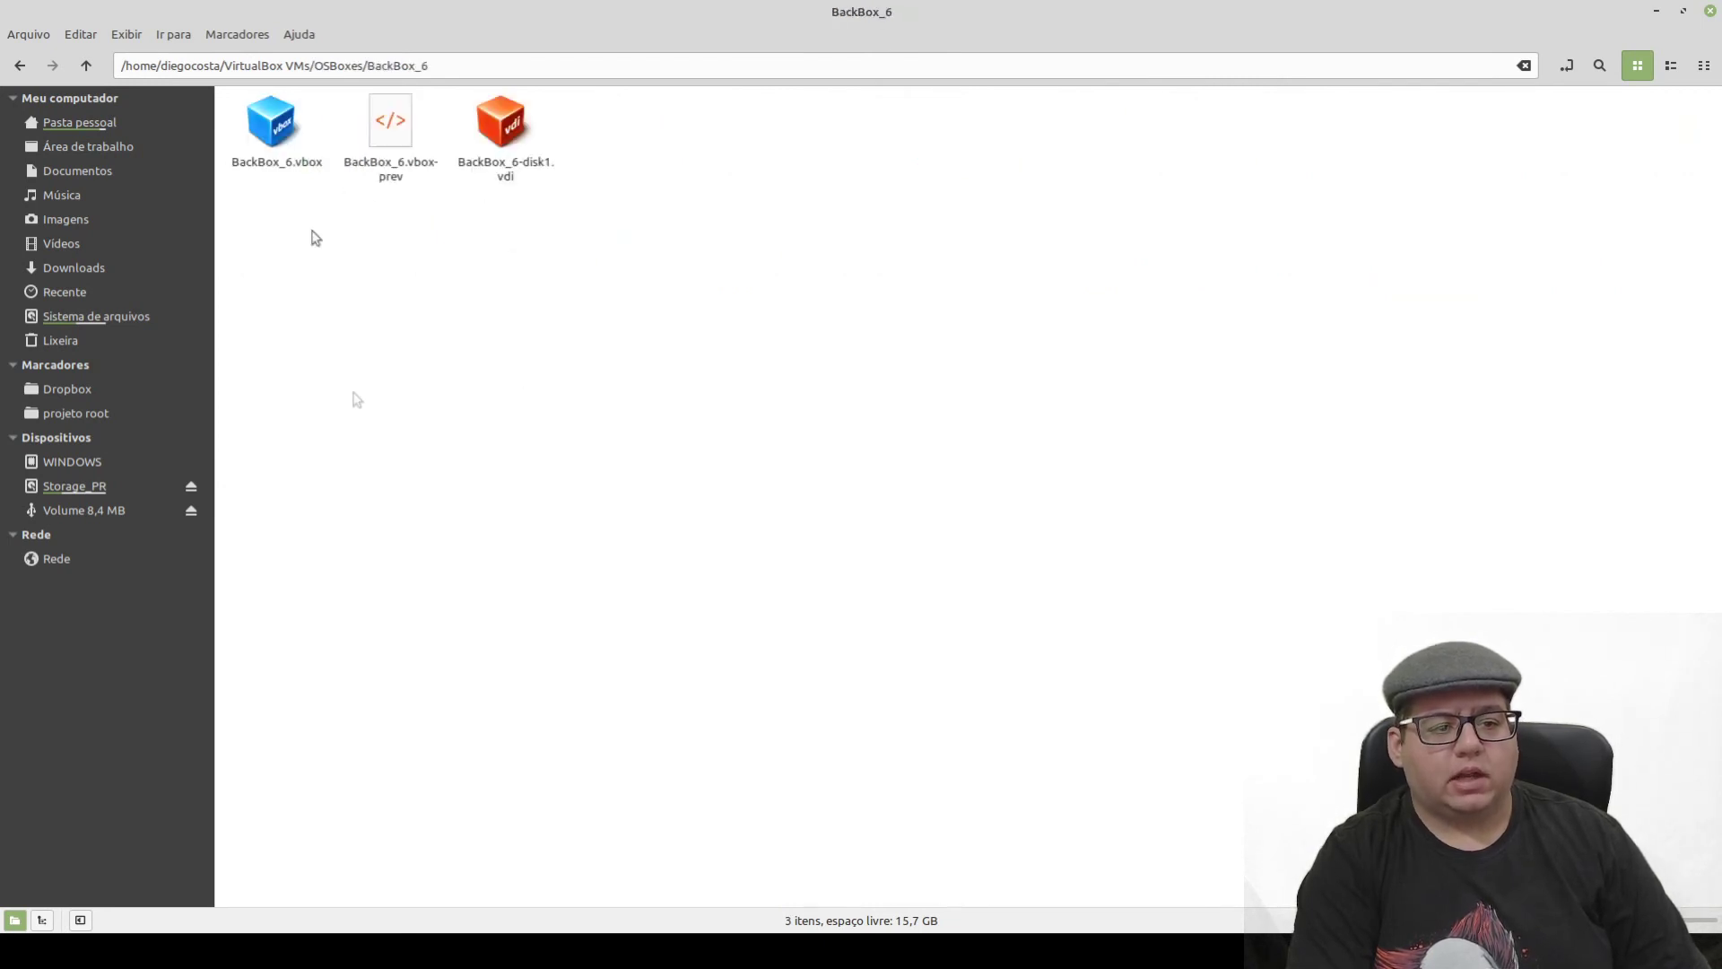
left_click(87, 65)
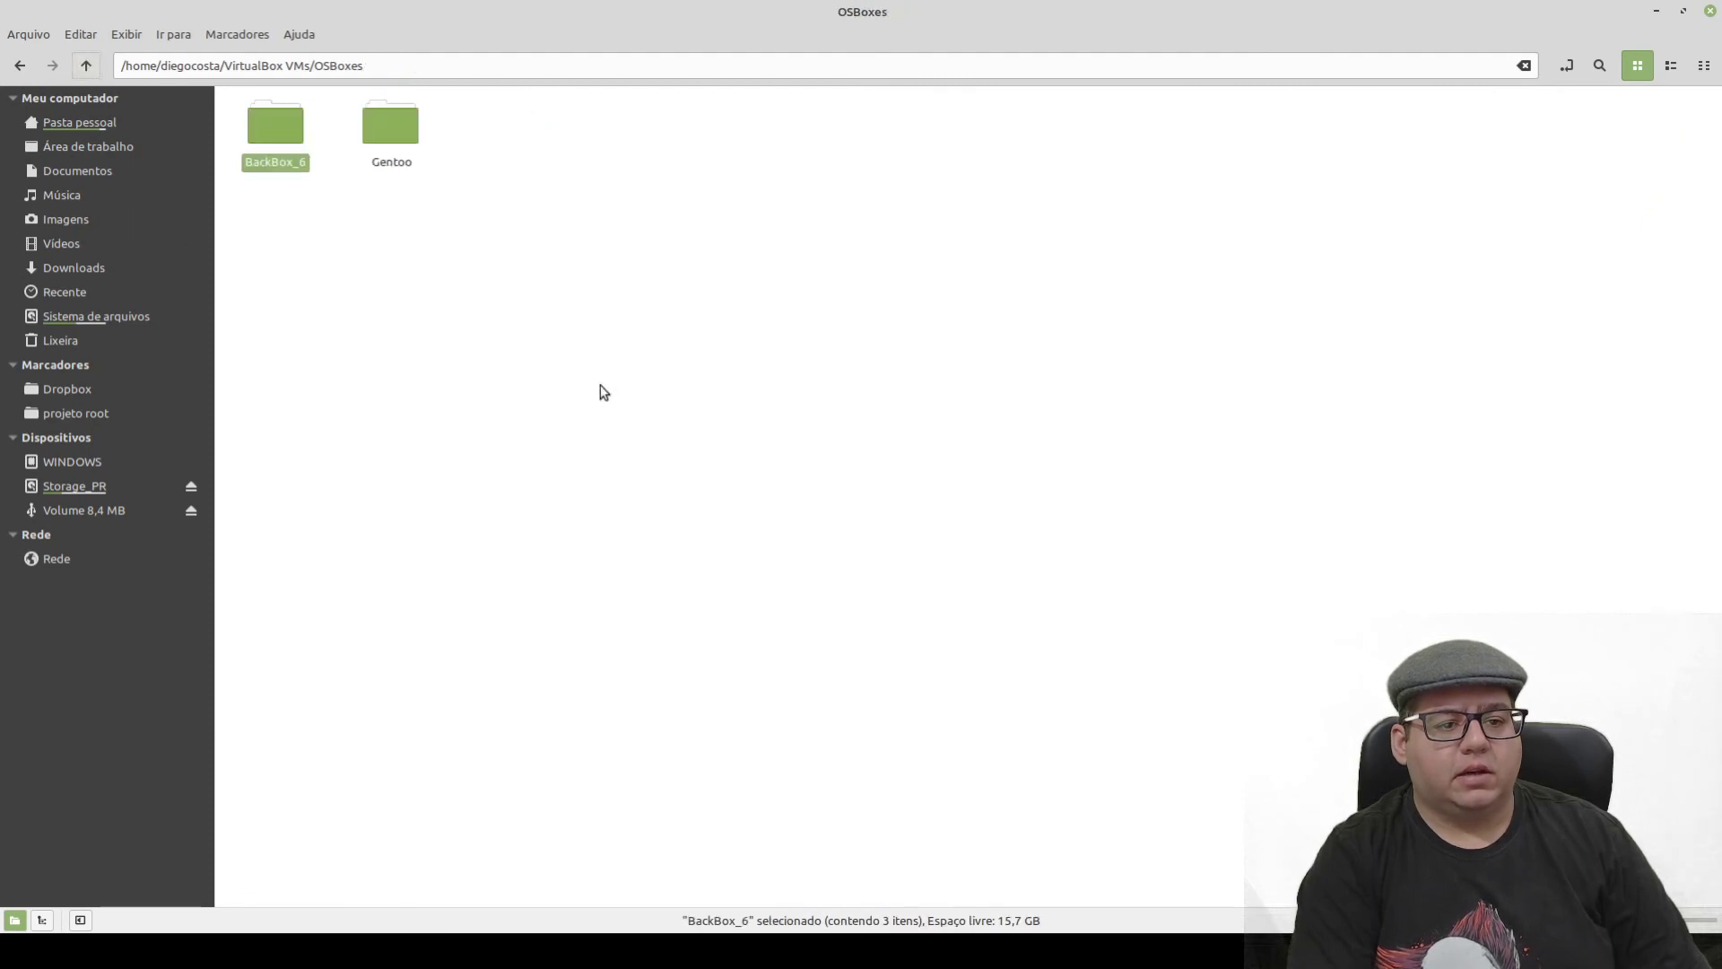
left_click(1655, 13)
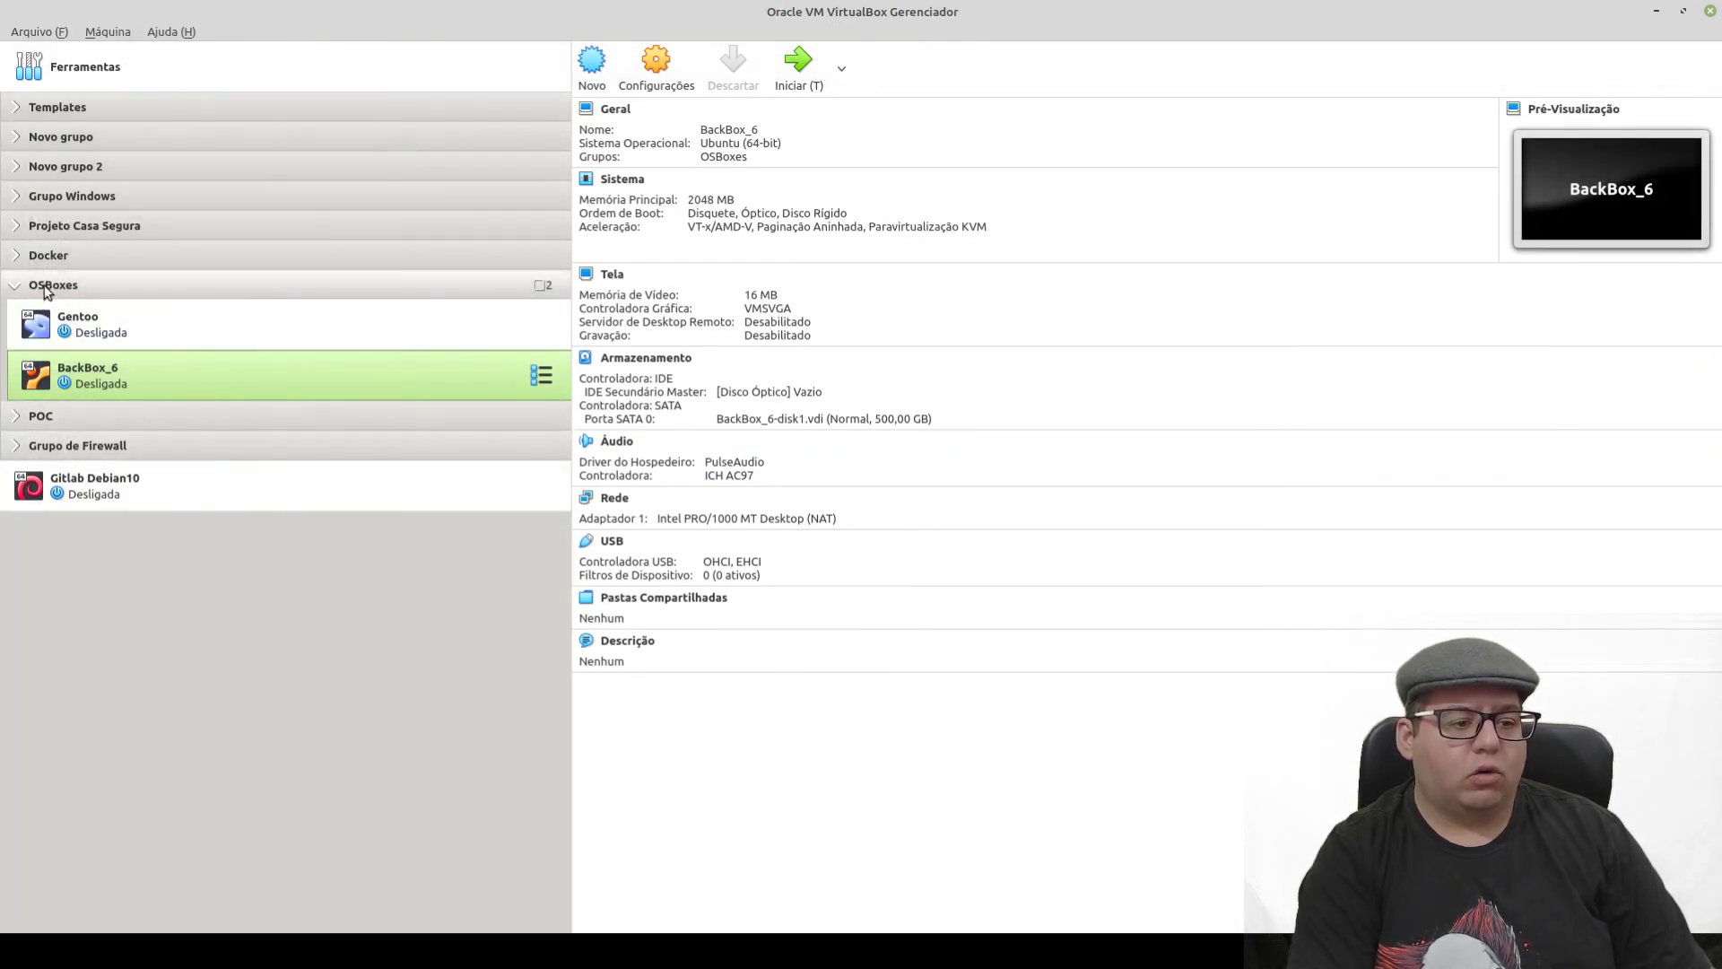
- Return to Nemo and go up to the VirtualBox VMs folder to check its path
left_click(287, 790)
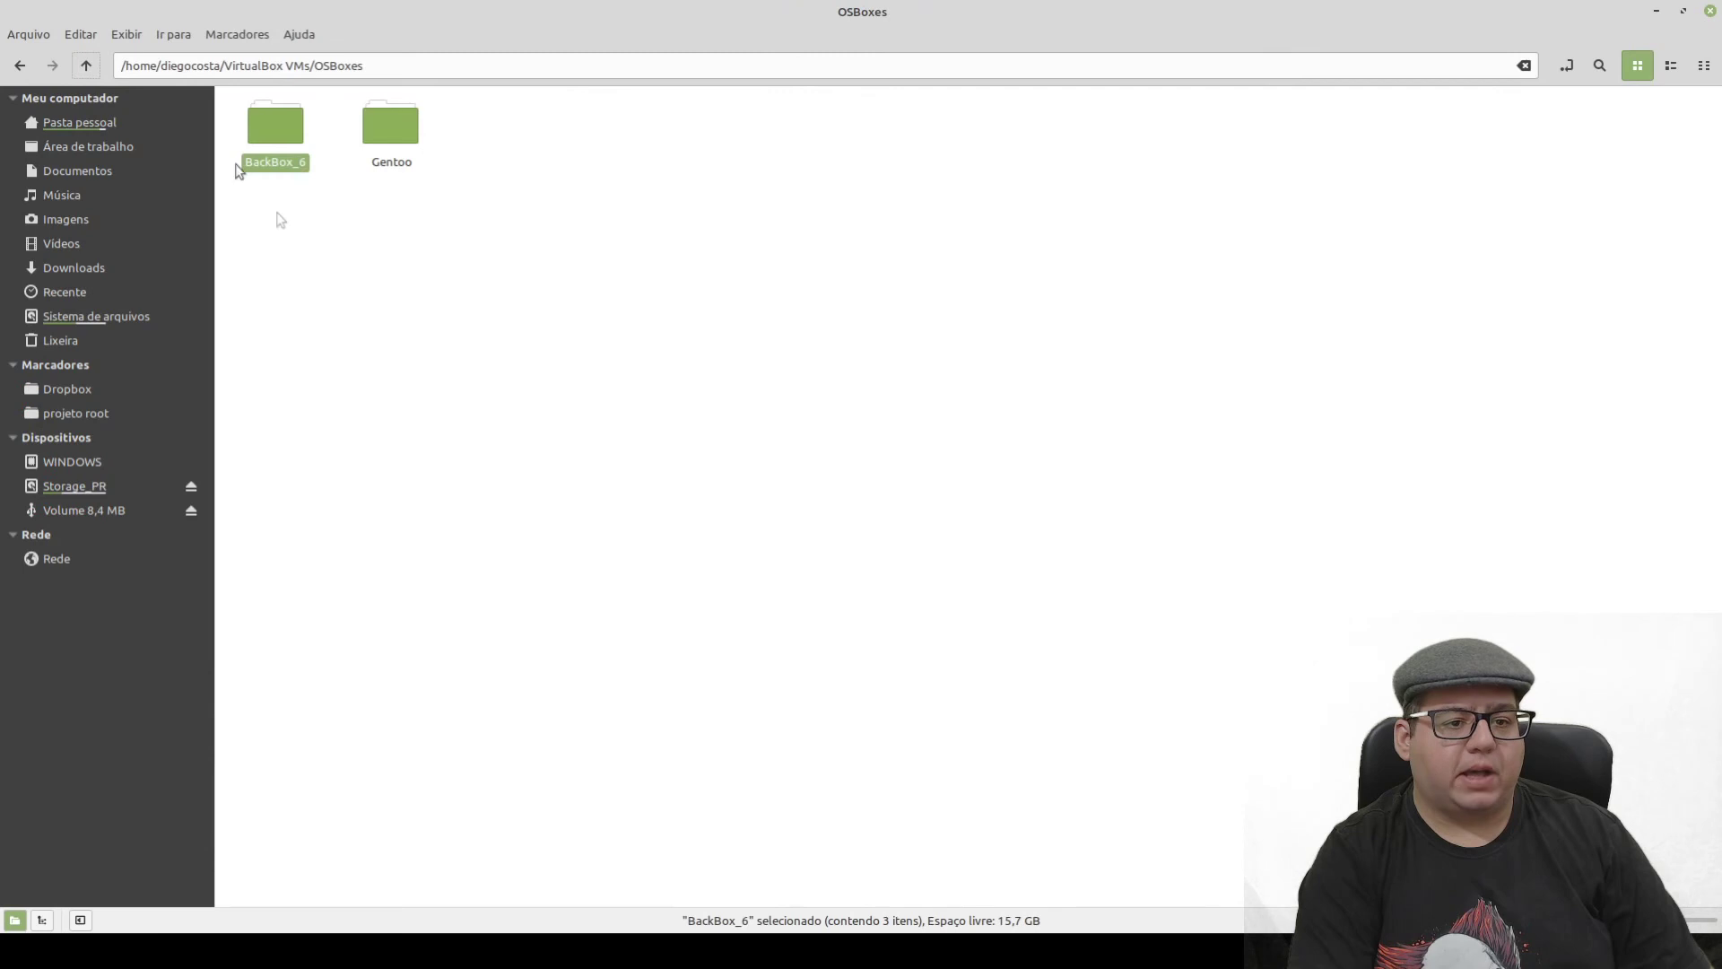
left_click(86, 66)
left_click(604, 395)
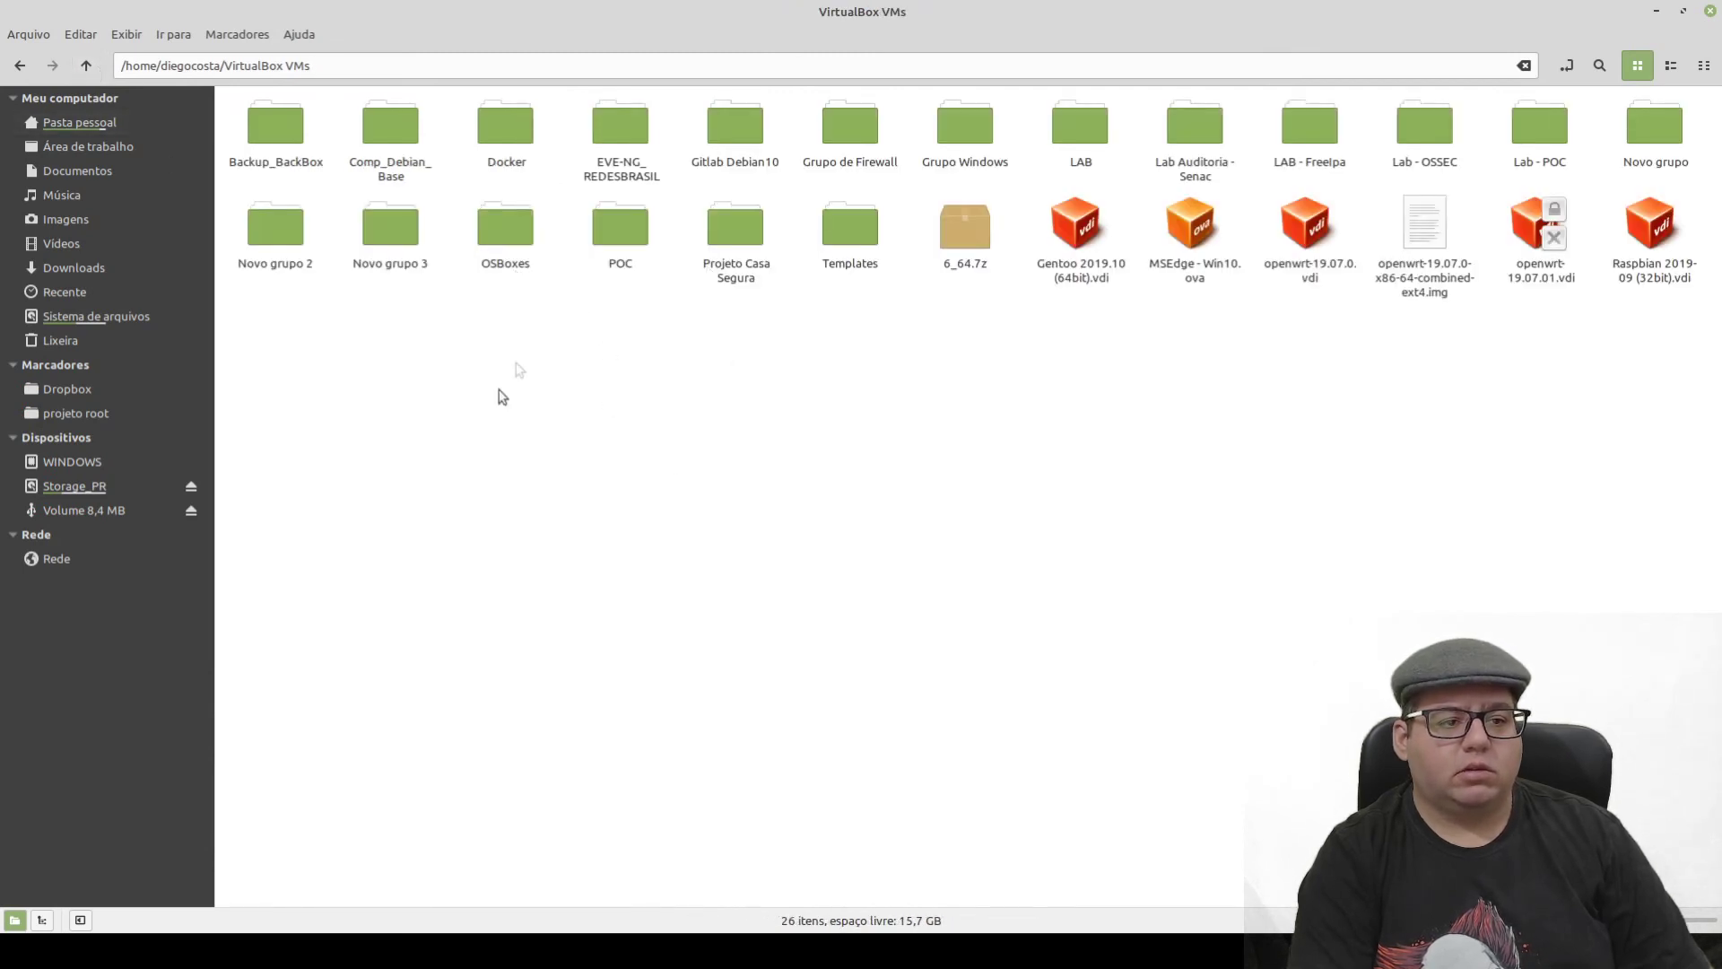
left_click_drag(225, 69, 344, 70)
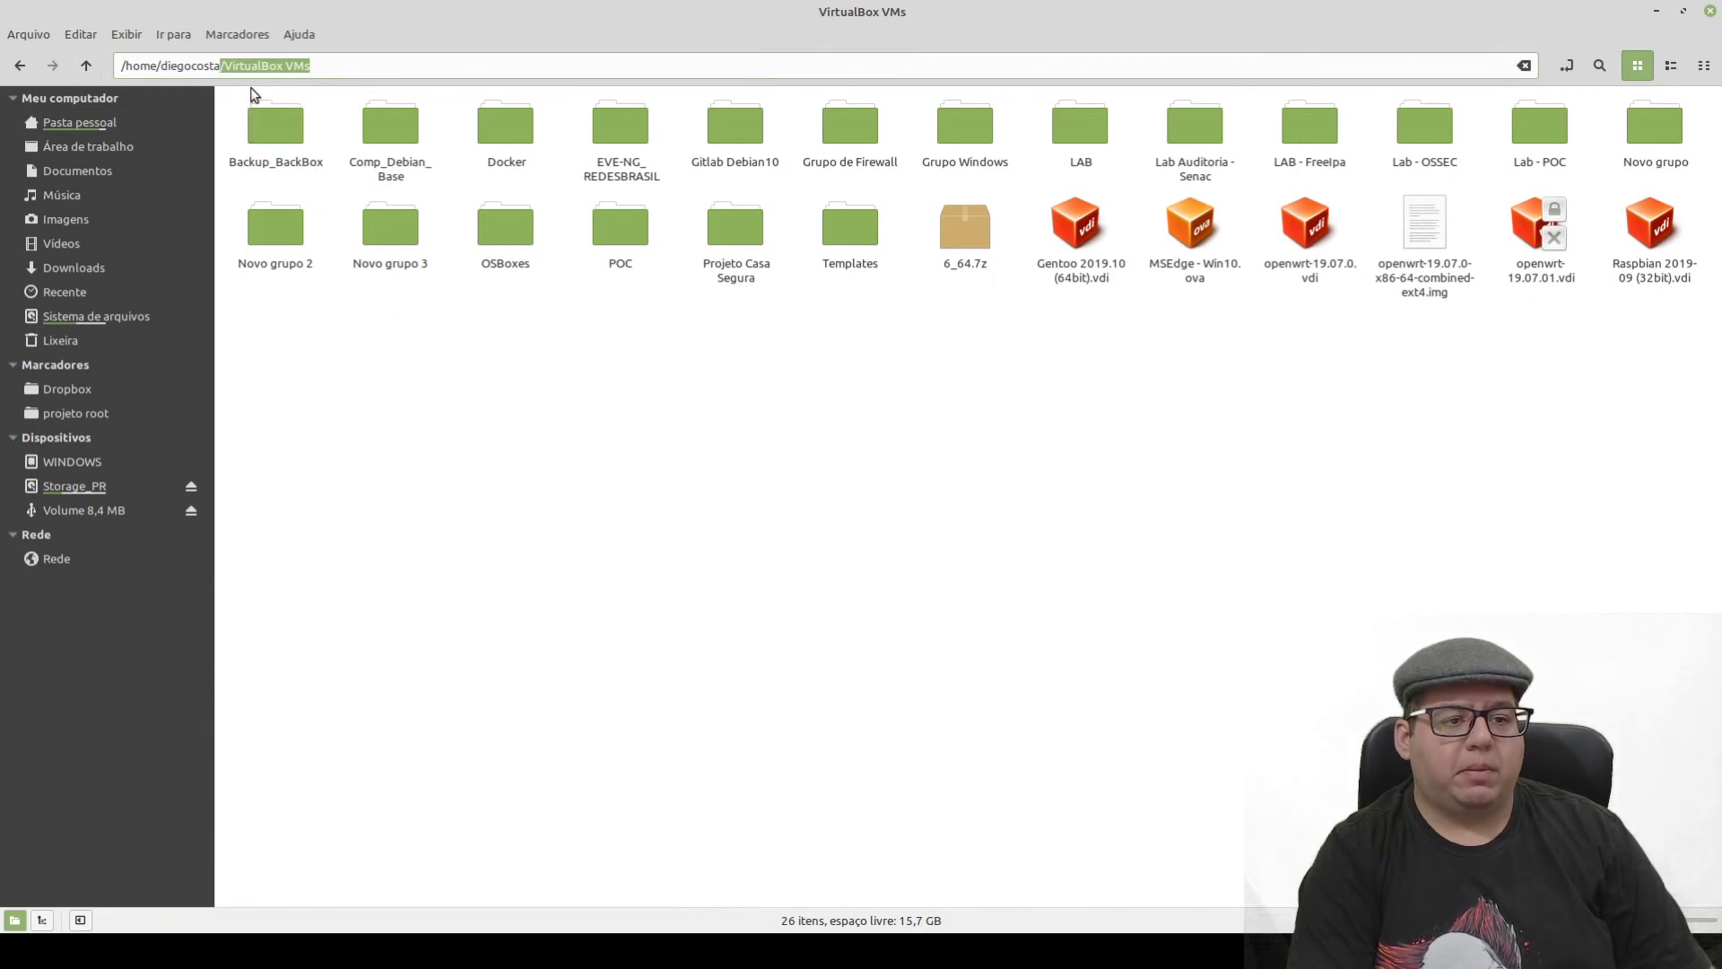
left_click(236, 66)
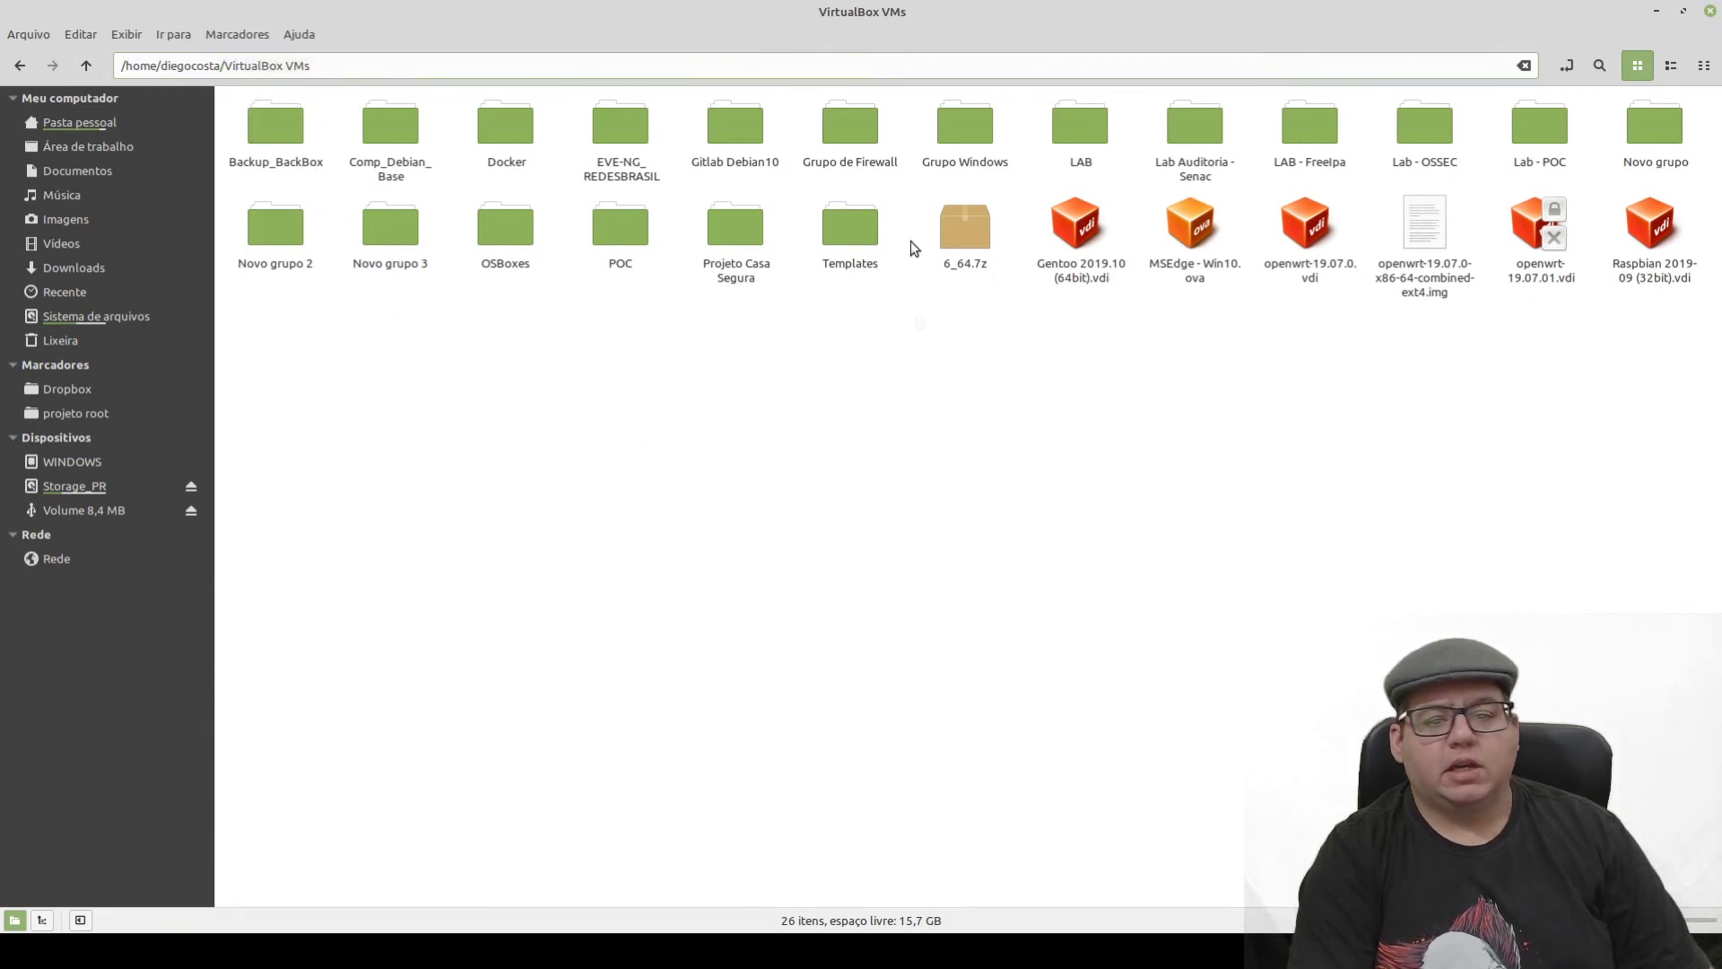
left_click_drag(553, 384, 937, 490)
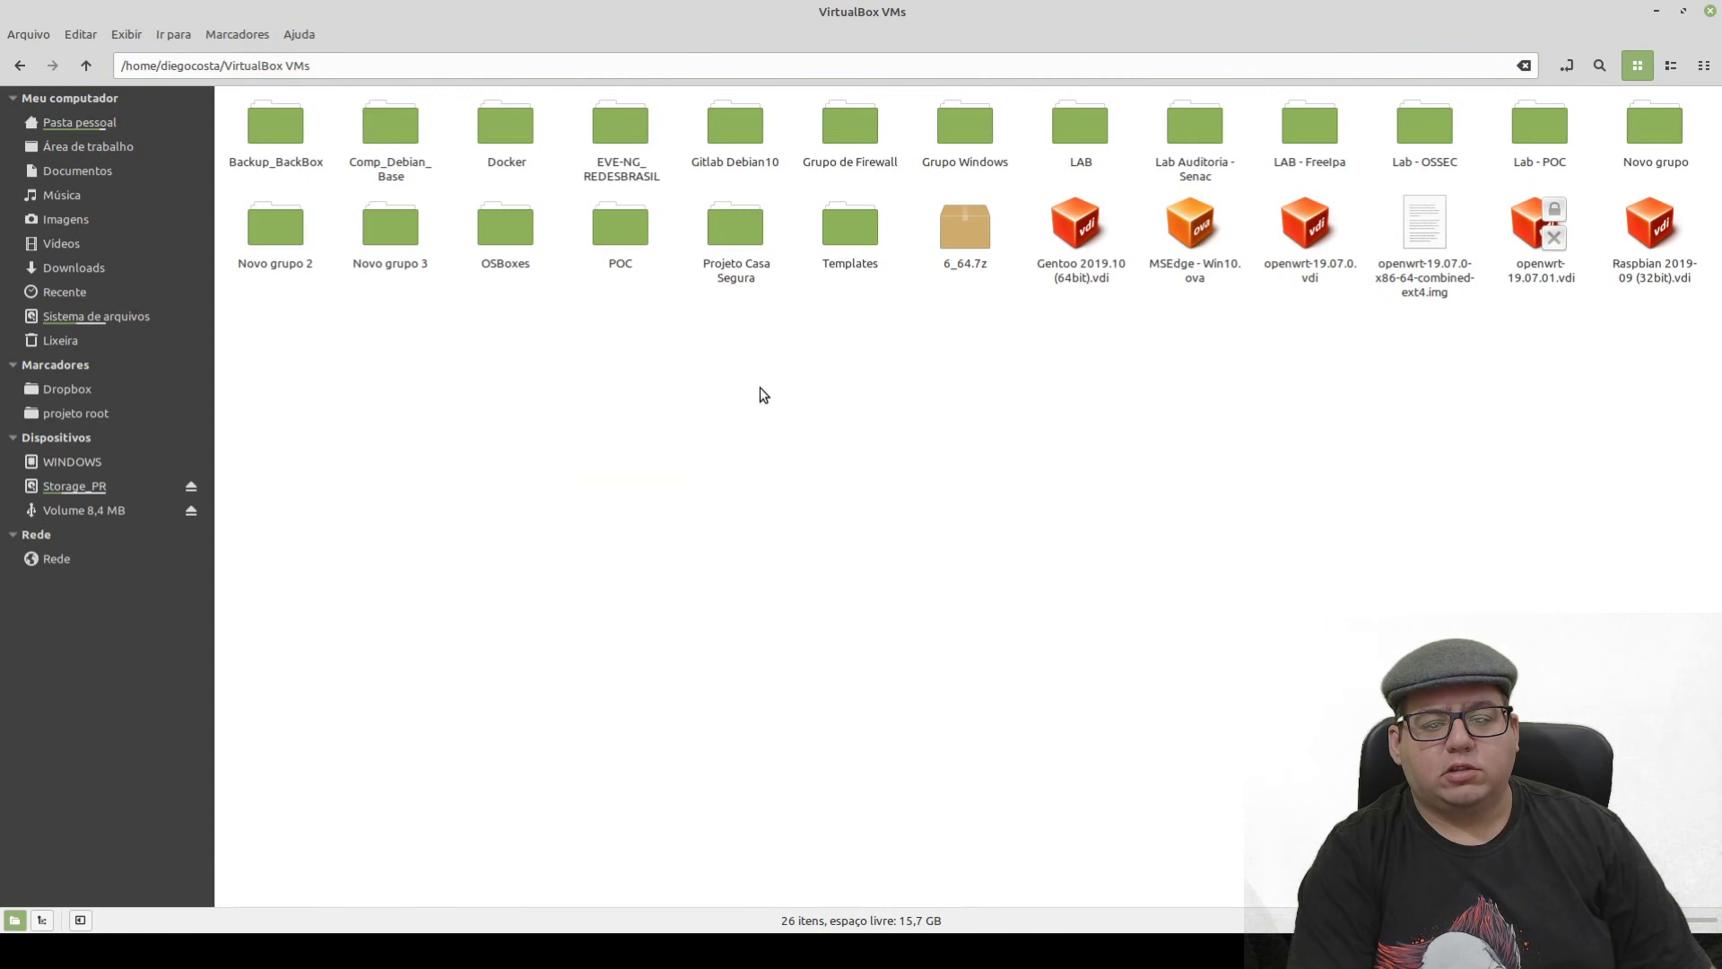
- Reopen OSBoxes to confirm it holds BackBox_6 and Gentoo, then minimise Nemo to show the desktop
double_click(501, 236)
left_click_drag(671, 306, 251, 139)
left_click(437, 454)
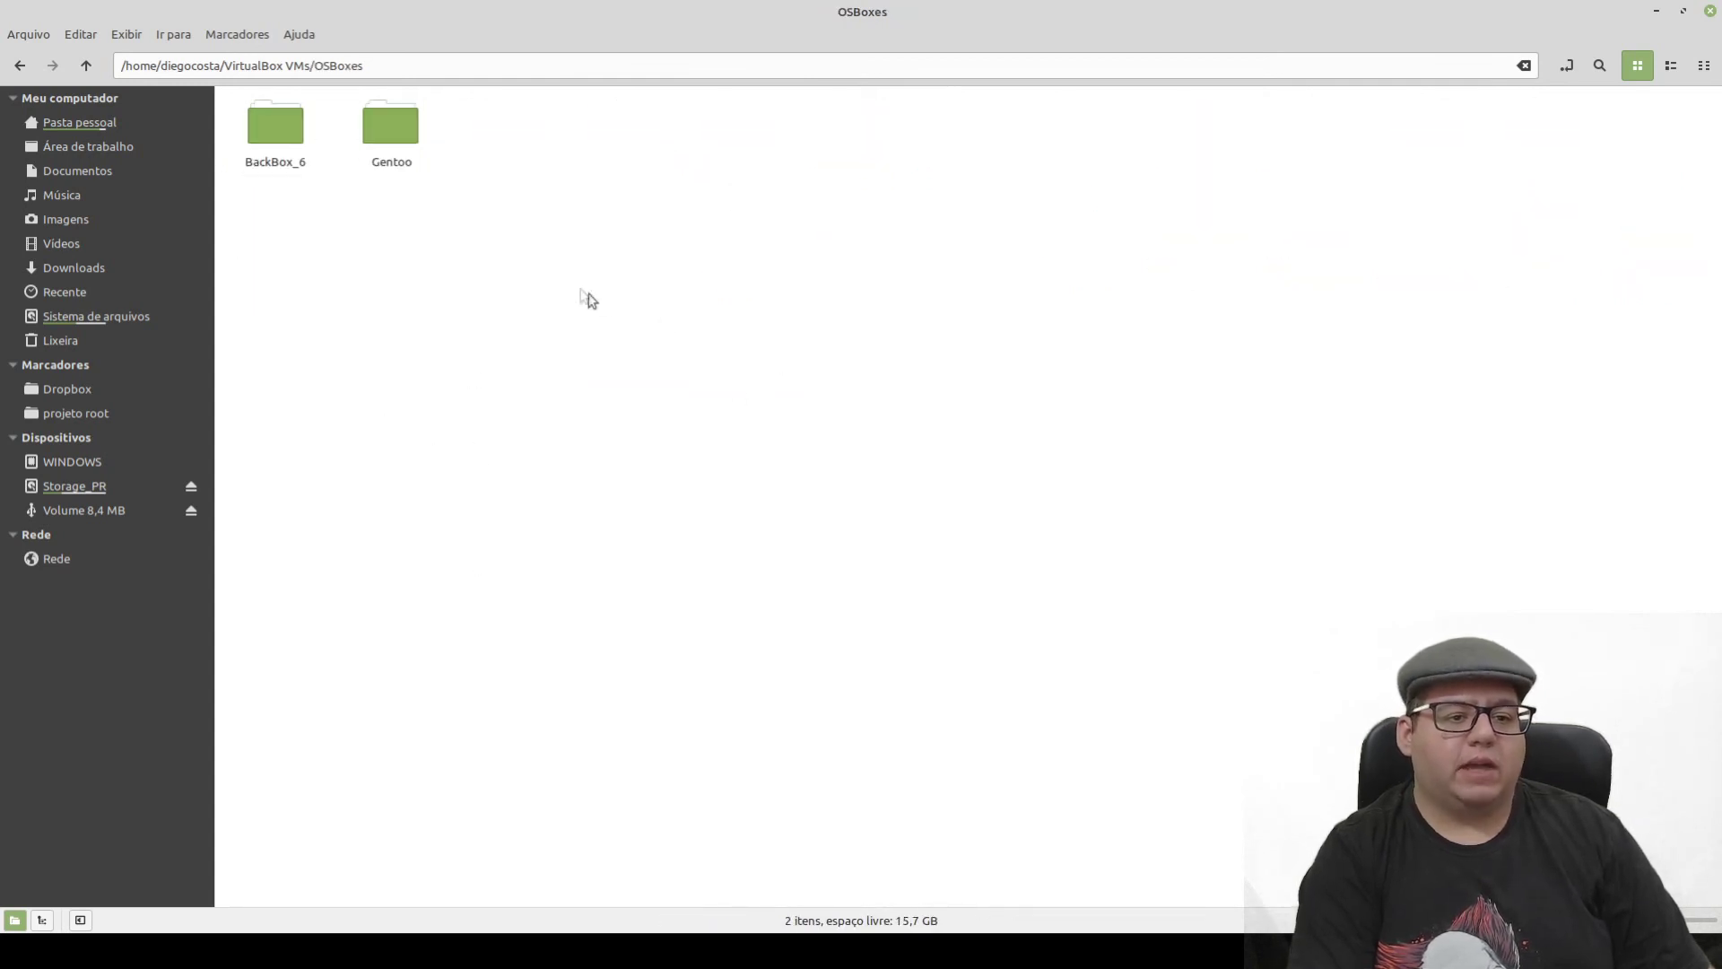
left_click(1656, 11)
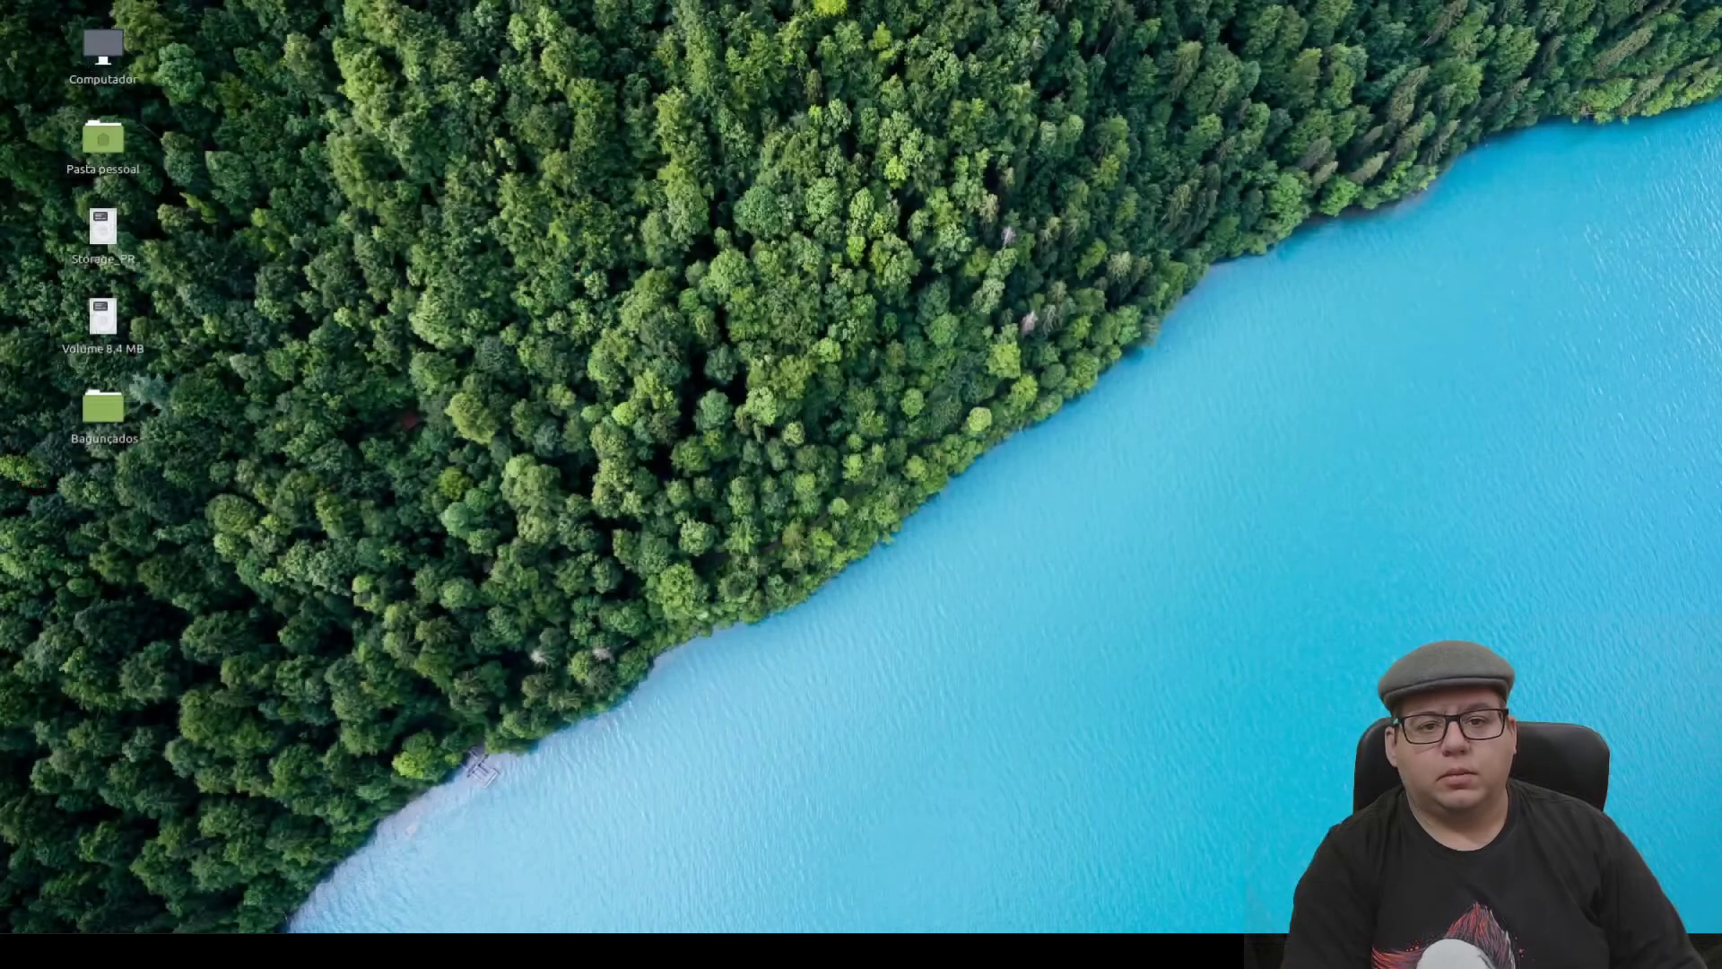